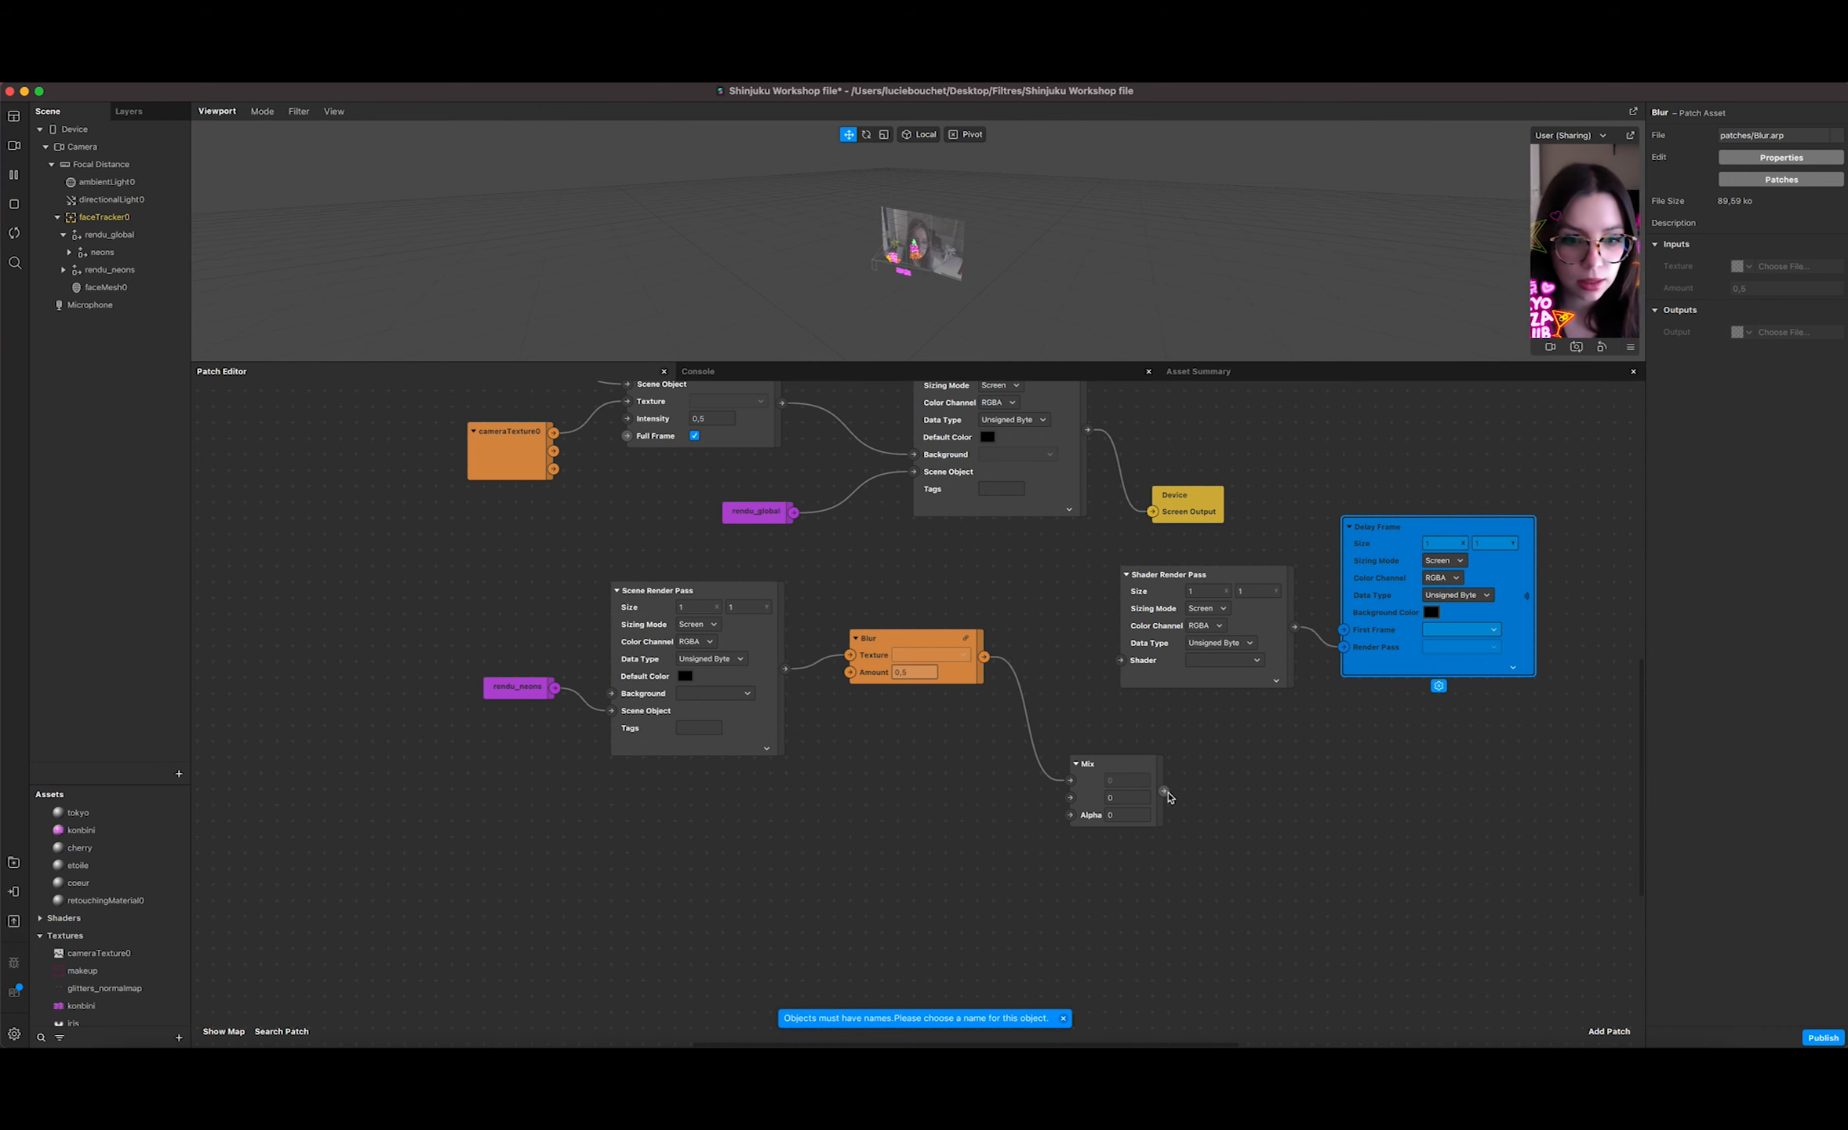
Step: Connect the Mix patch's output to the Shader input of the Shader Render Pass
left_click_drag(1165, 791, 1121, 660)
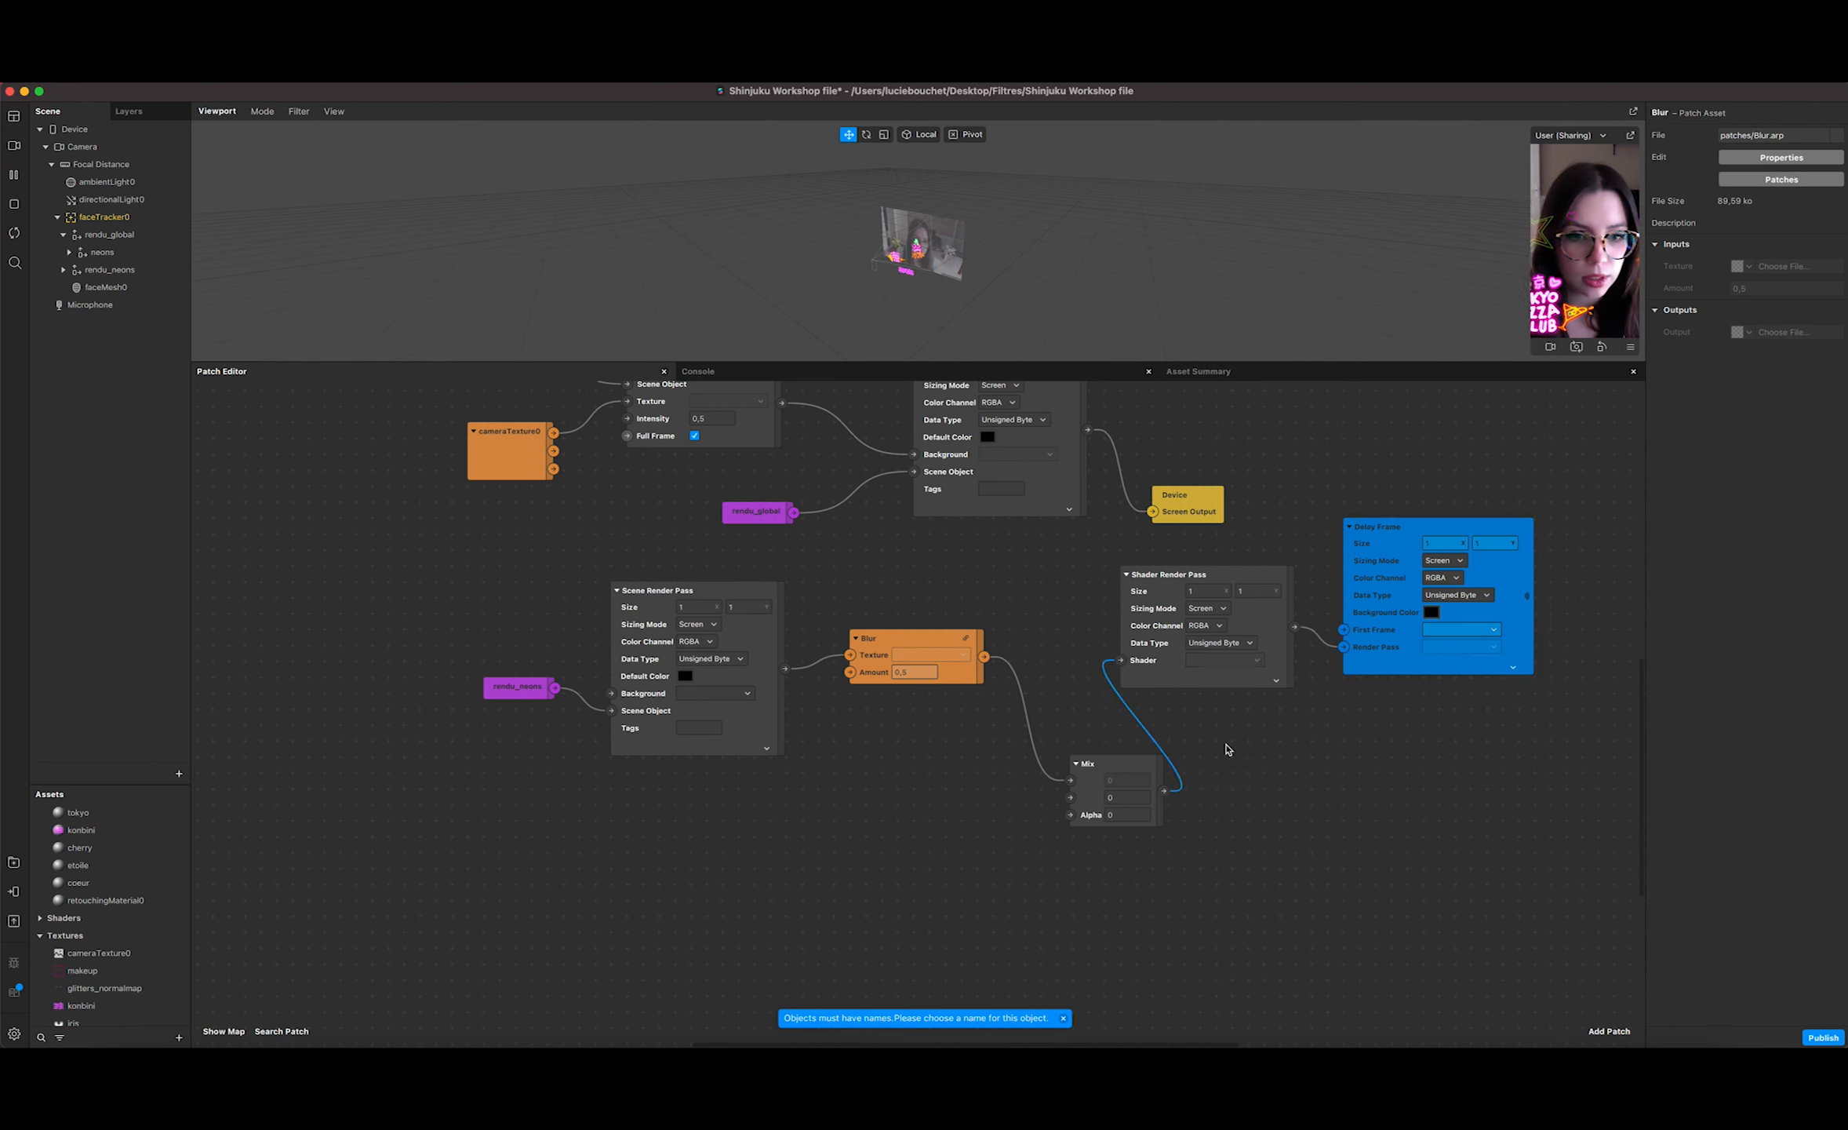
Step: Add a Receiver patch beside the Mix patch, set it to Delay Frame, and connect it to Mix's Alpha input
right_click(918, 870)
type("recei")
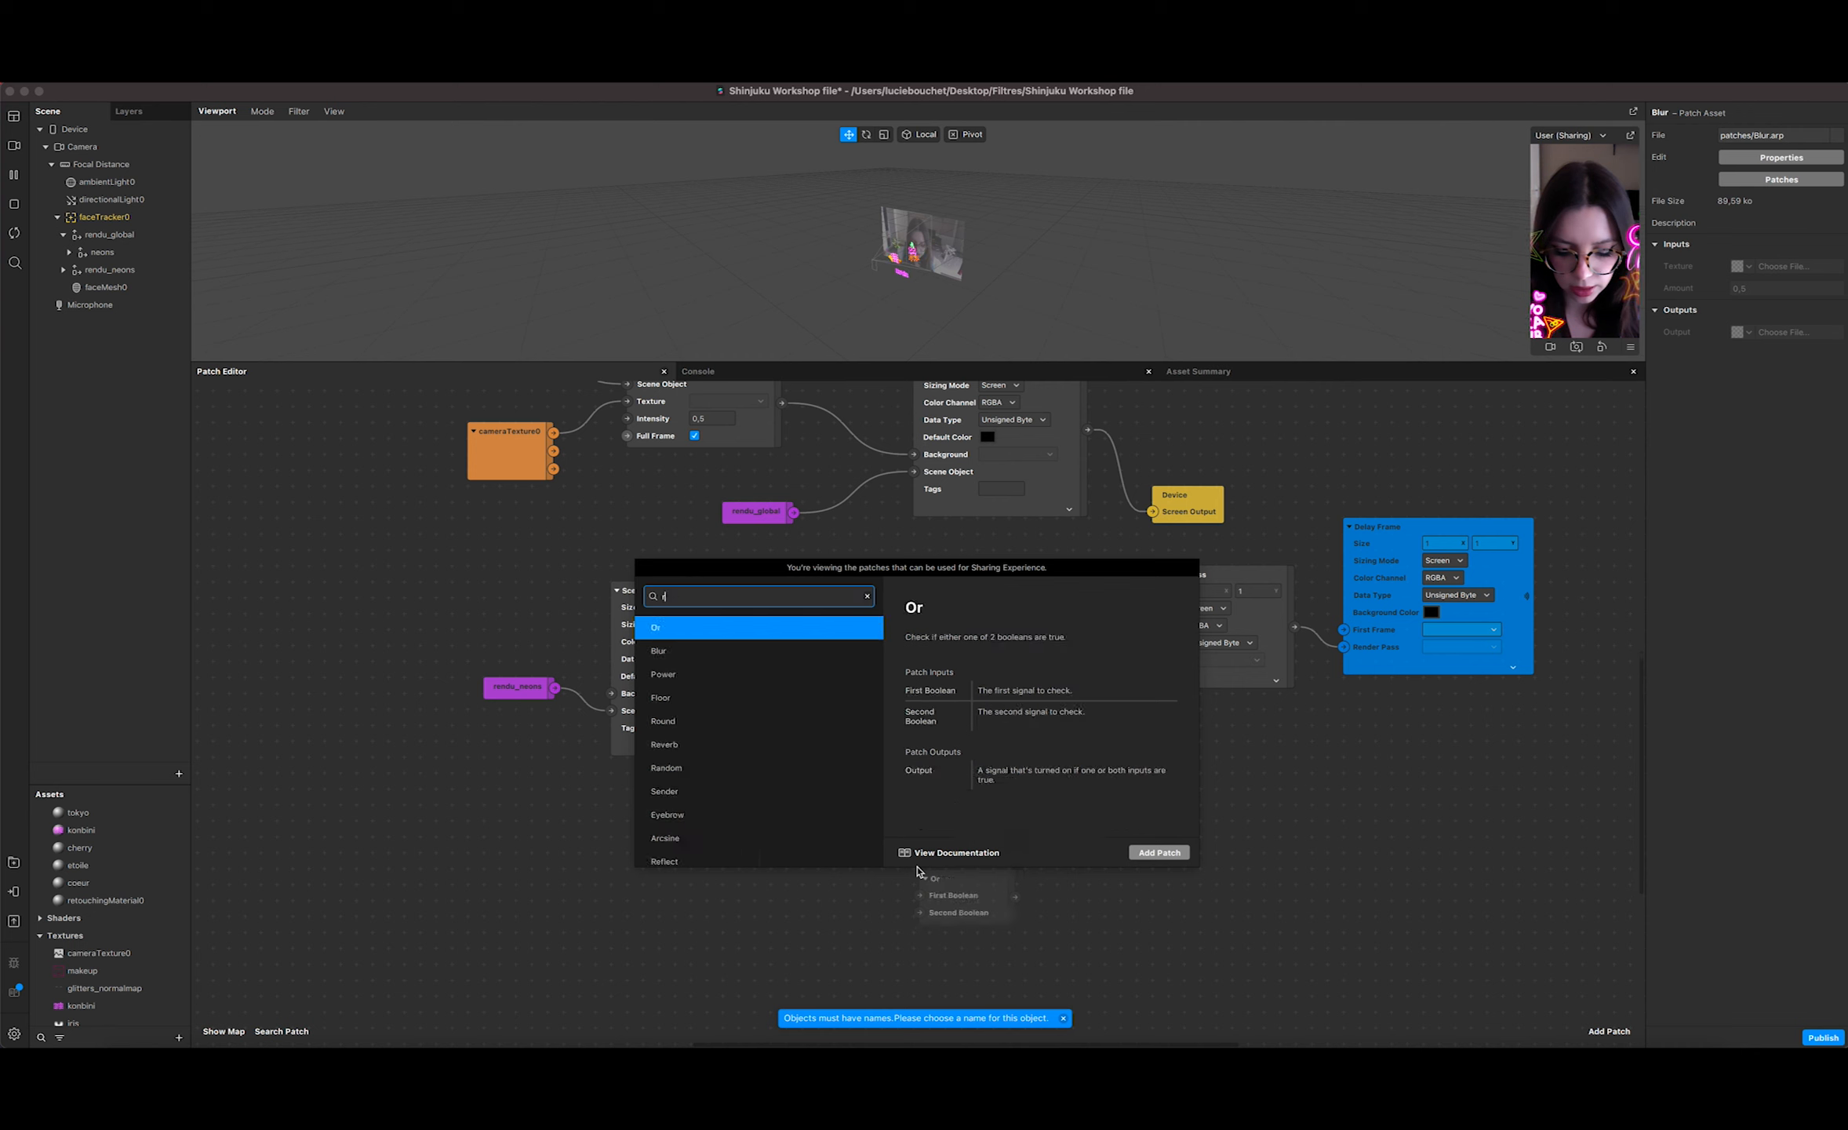
left_click(1158, 852)
left_click_drag(969, 880, 961, 814)
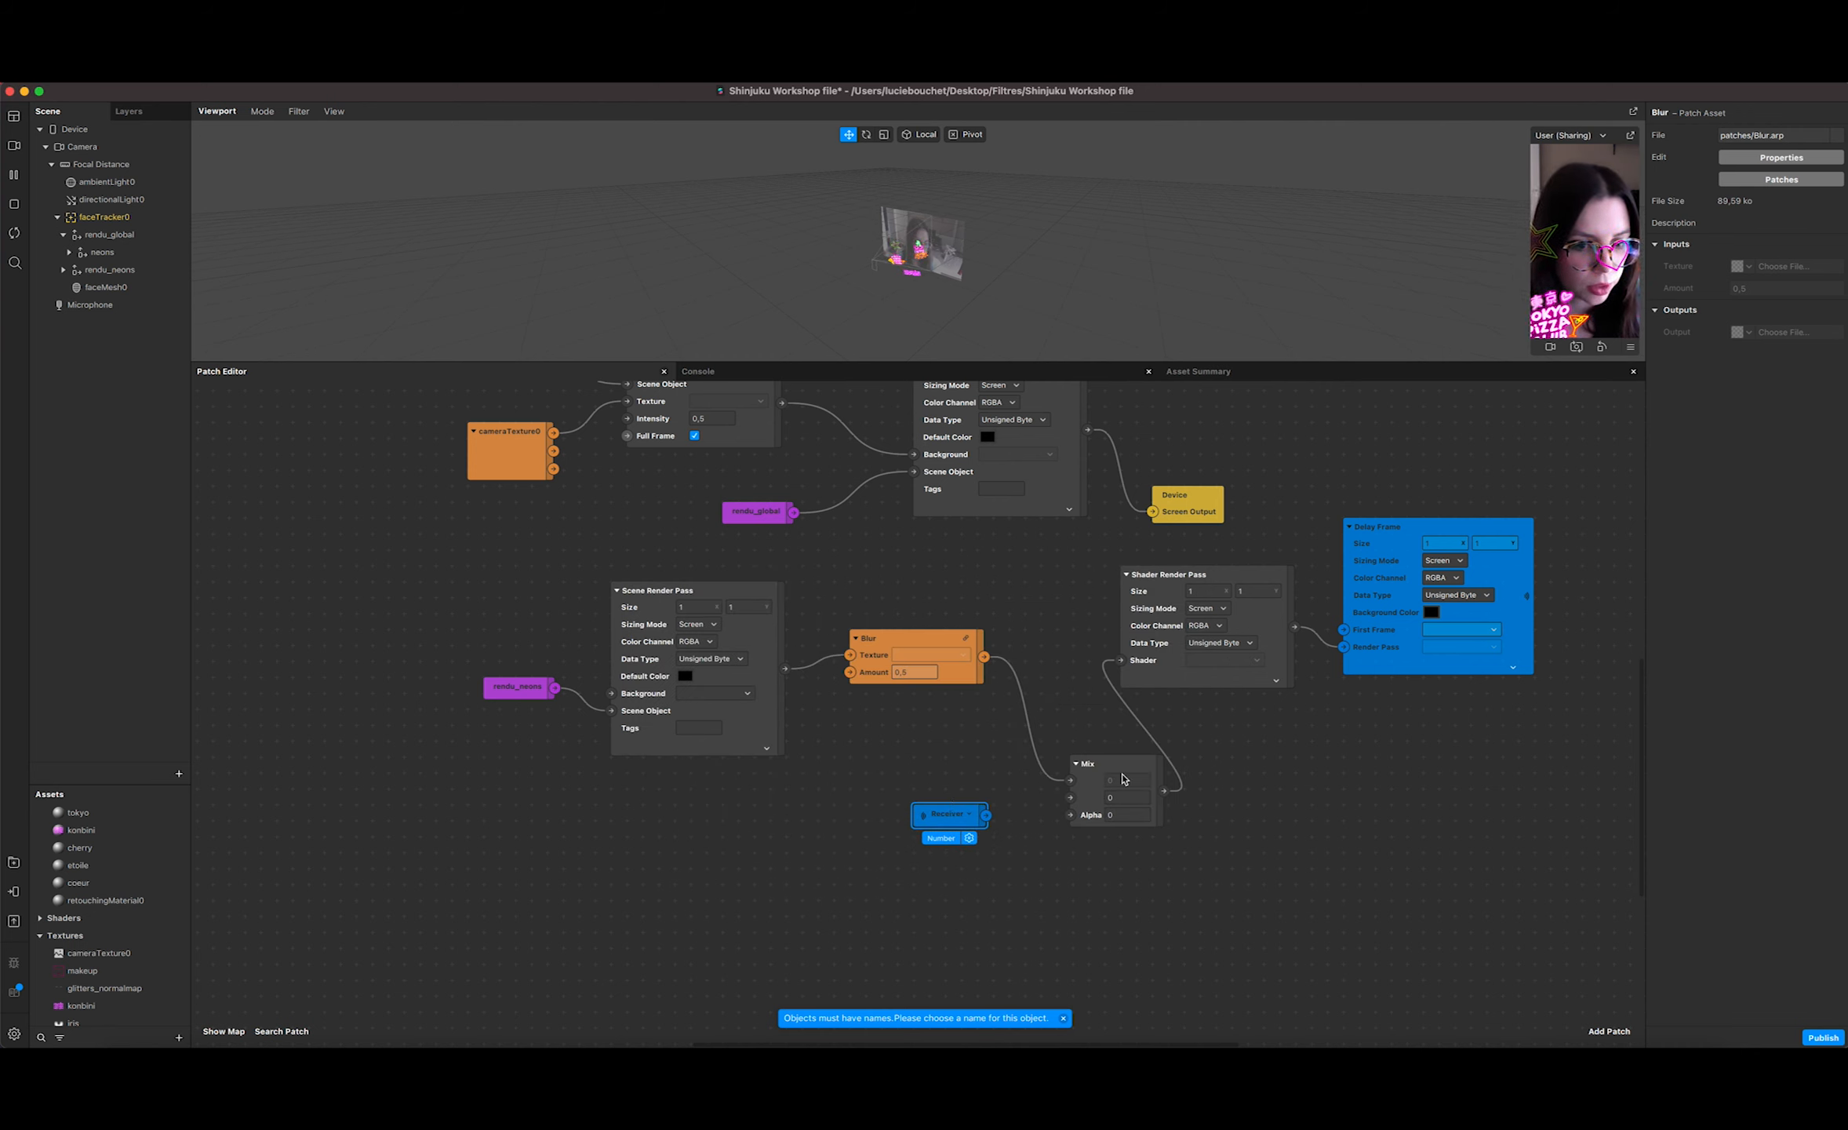
left_click(972, 816)
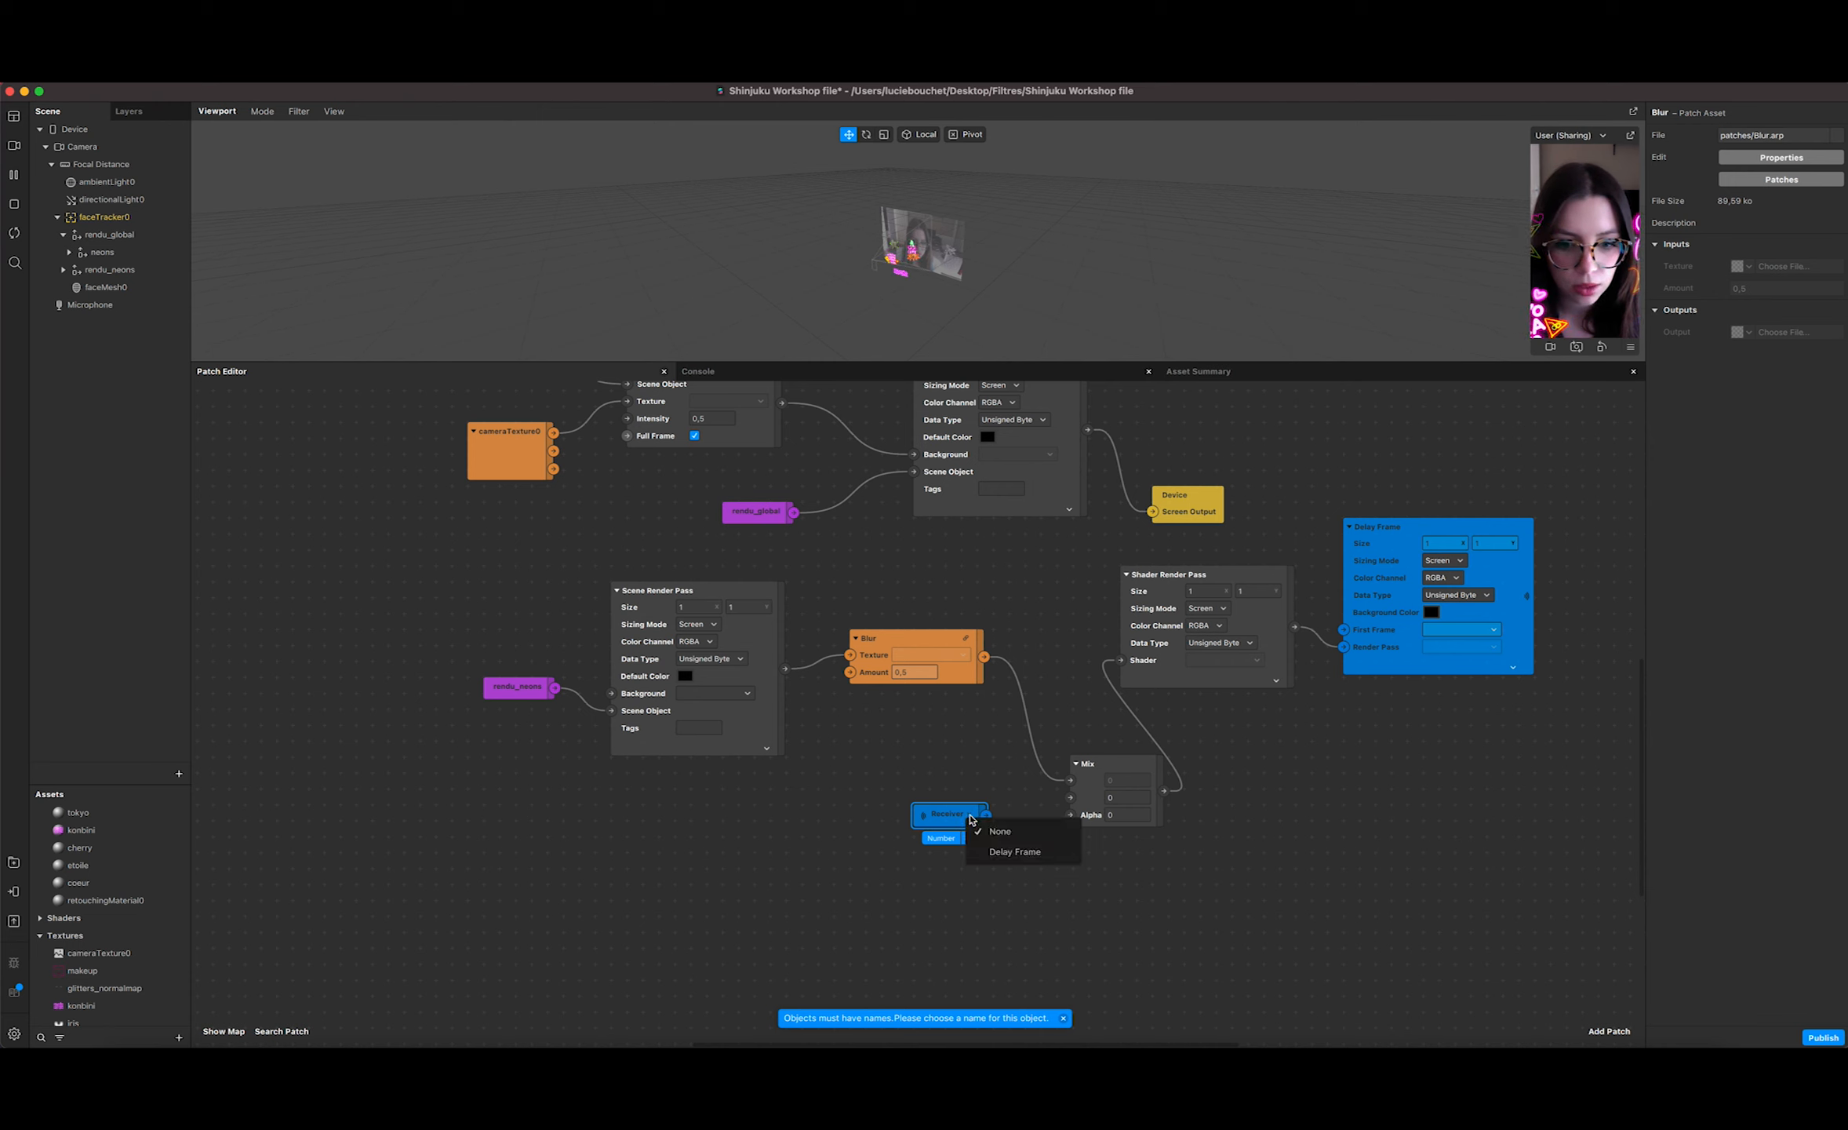
left_click(1015, 851)
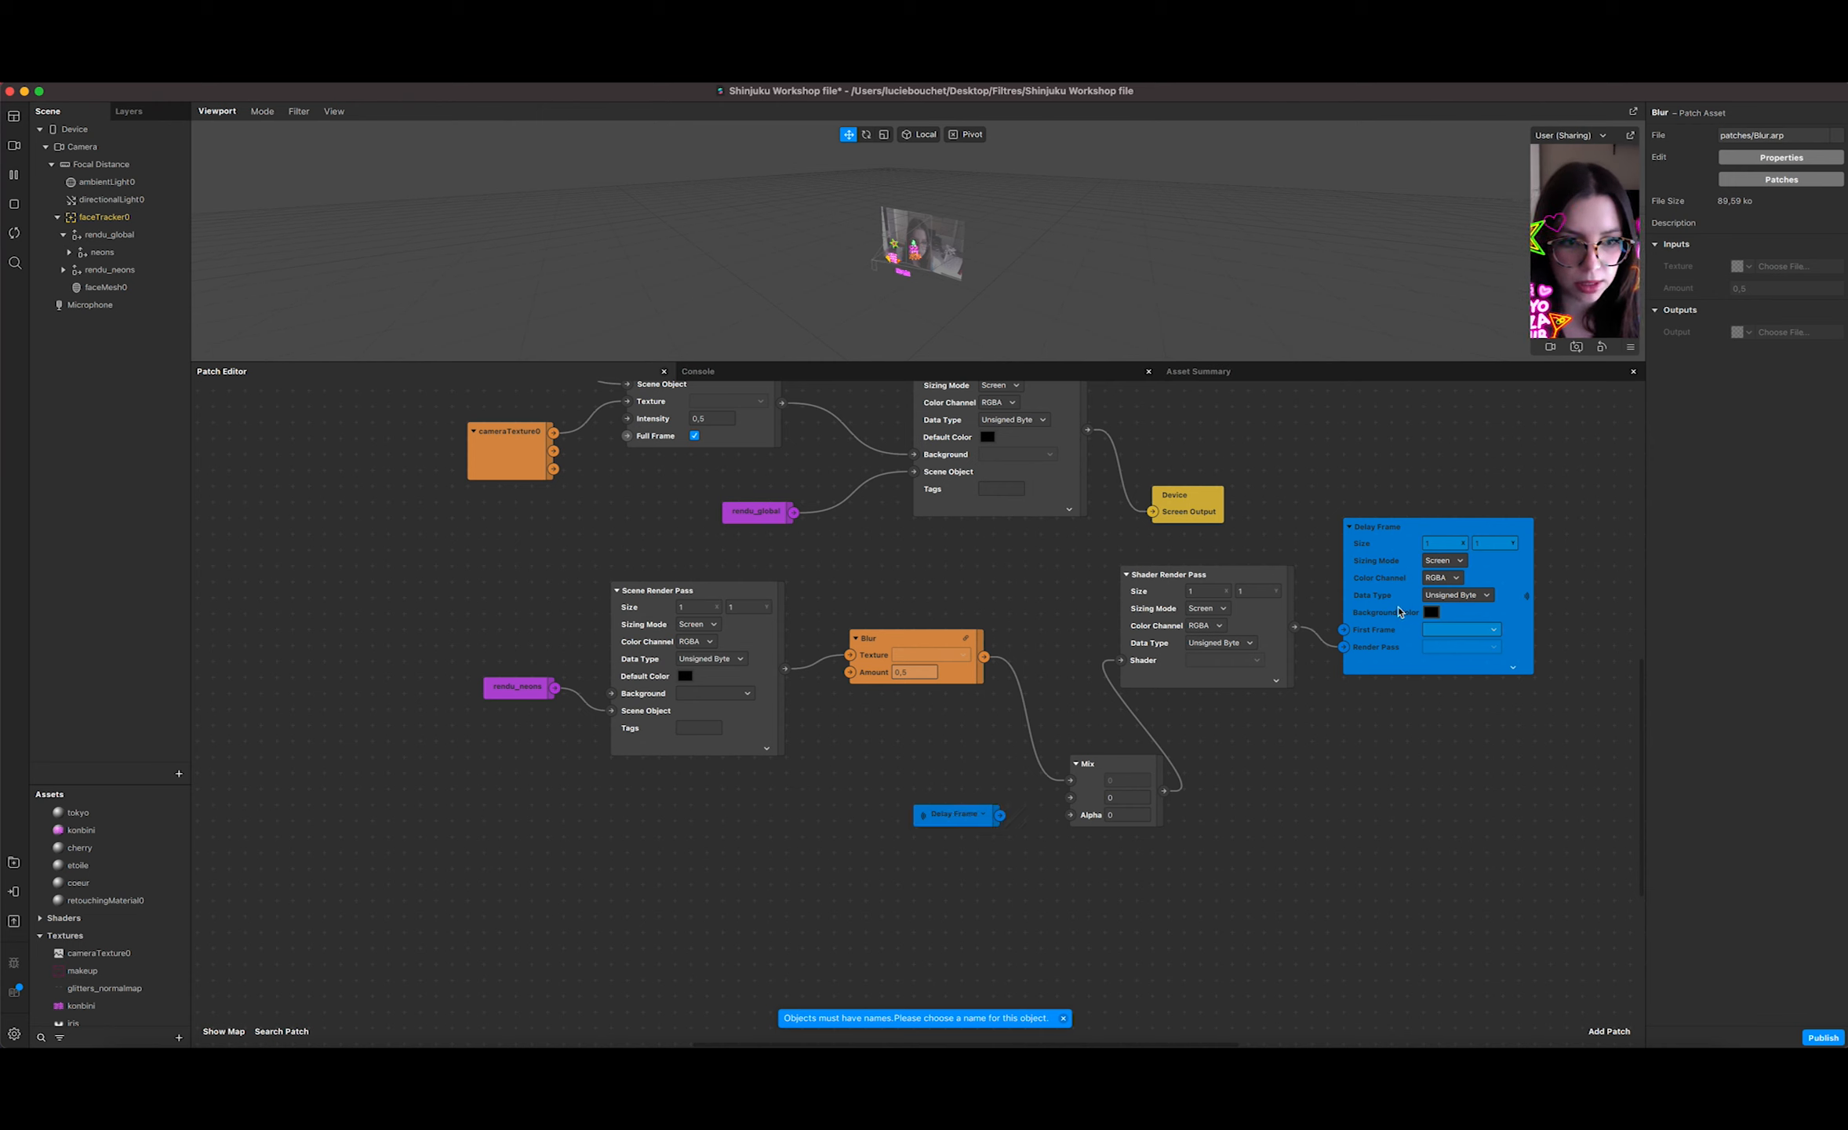
left_click(1001, 817)
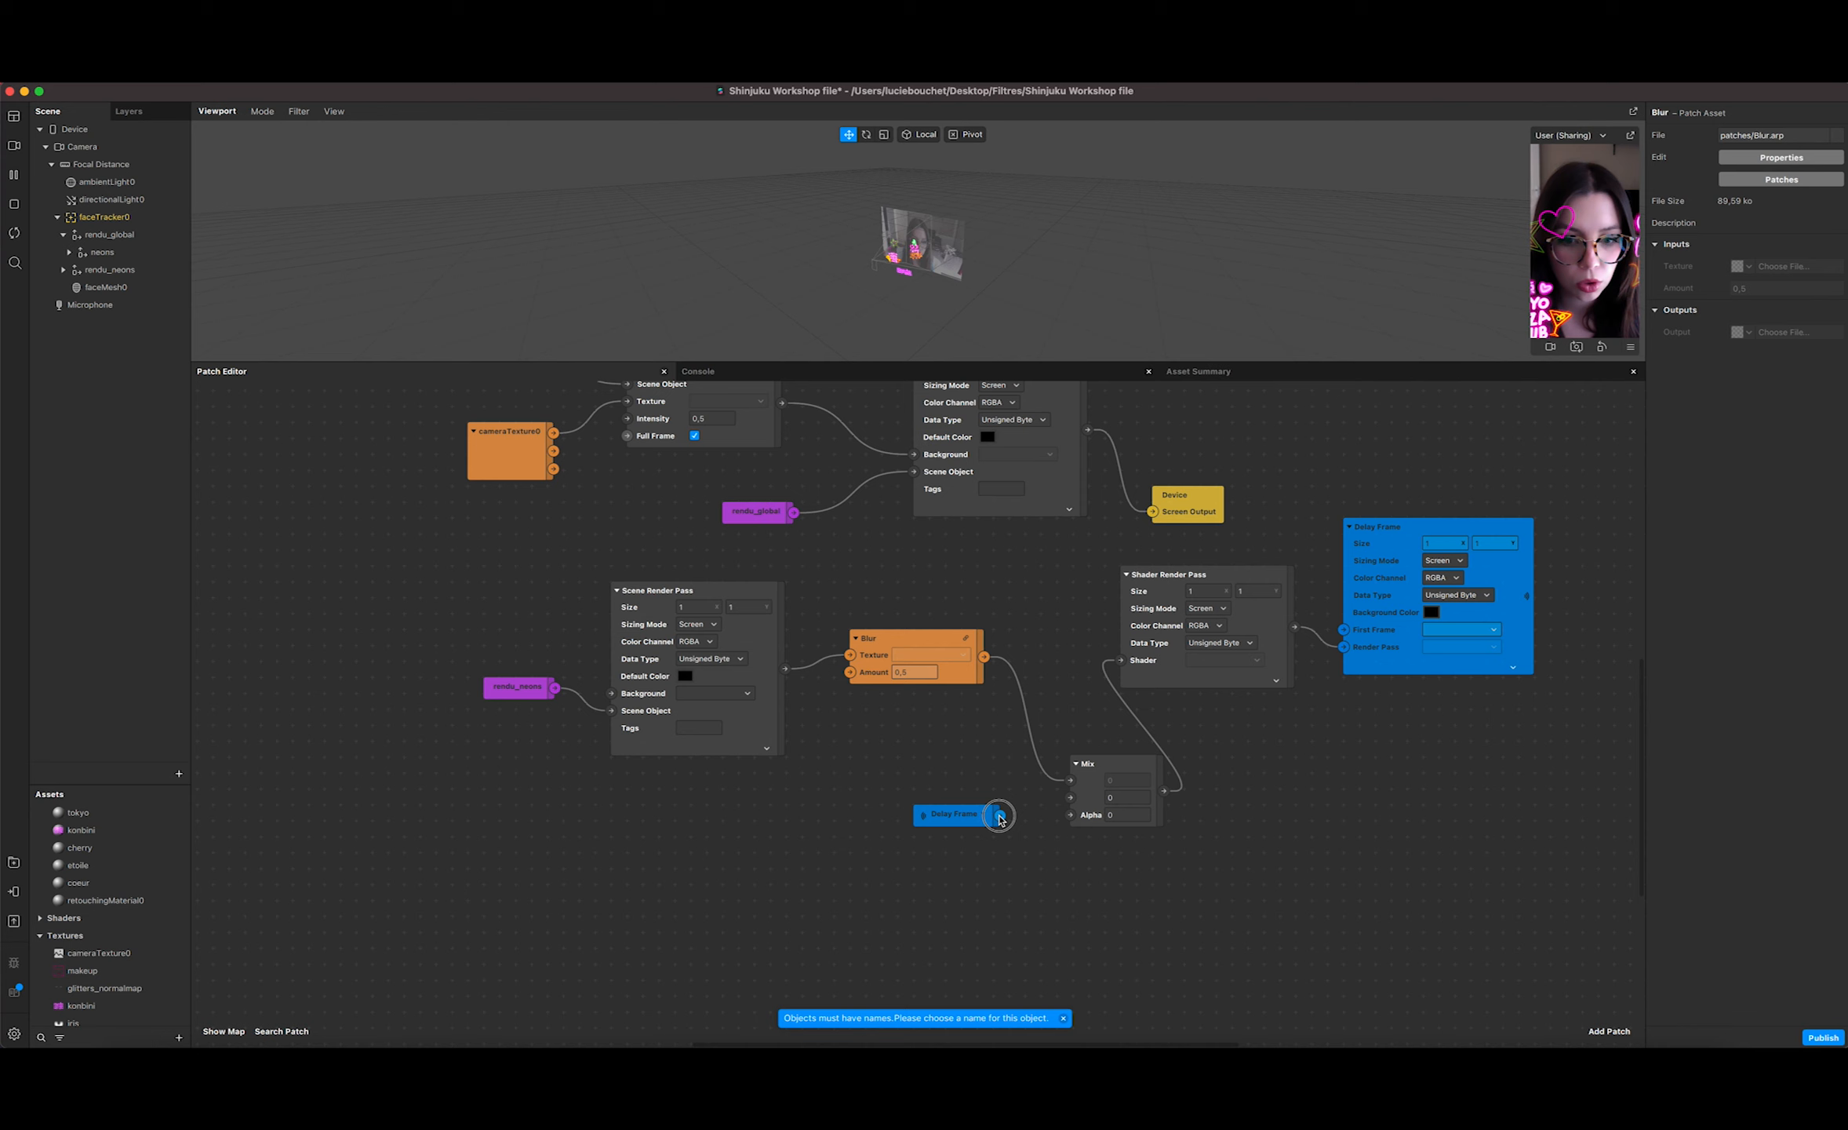
left_click_drag(1001, 817, 1071, 817)
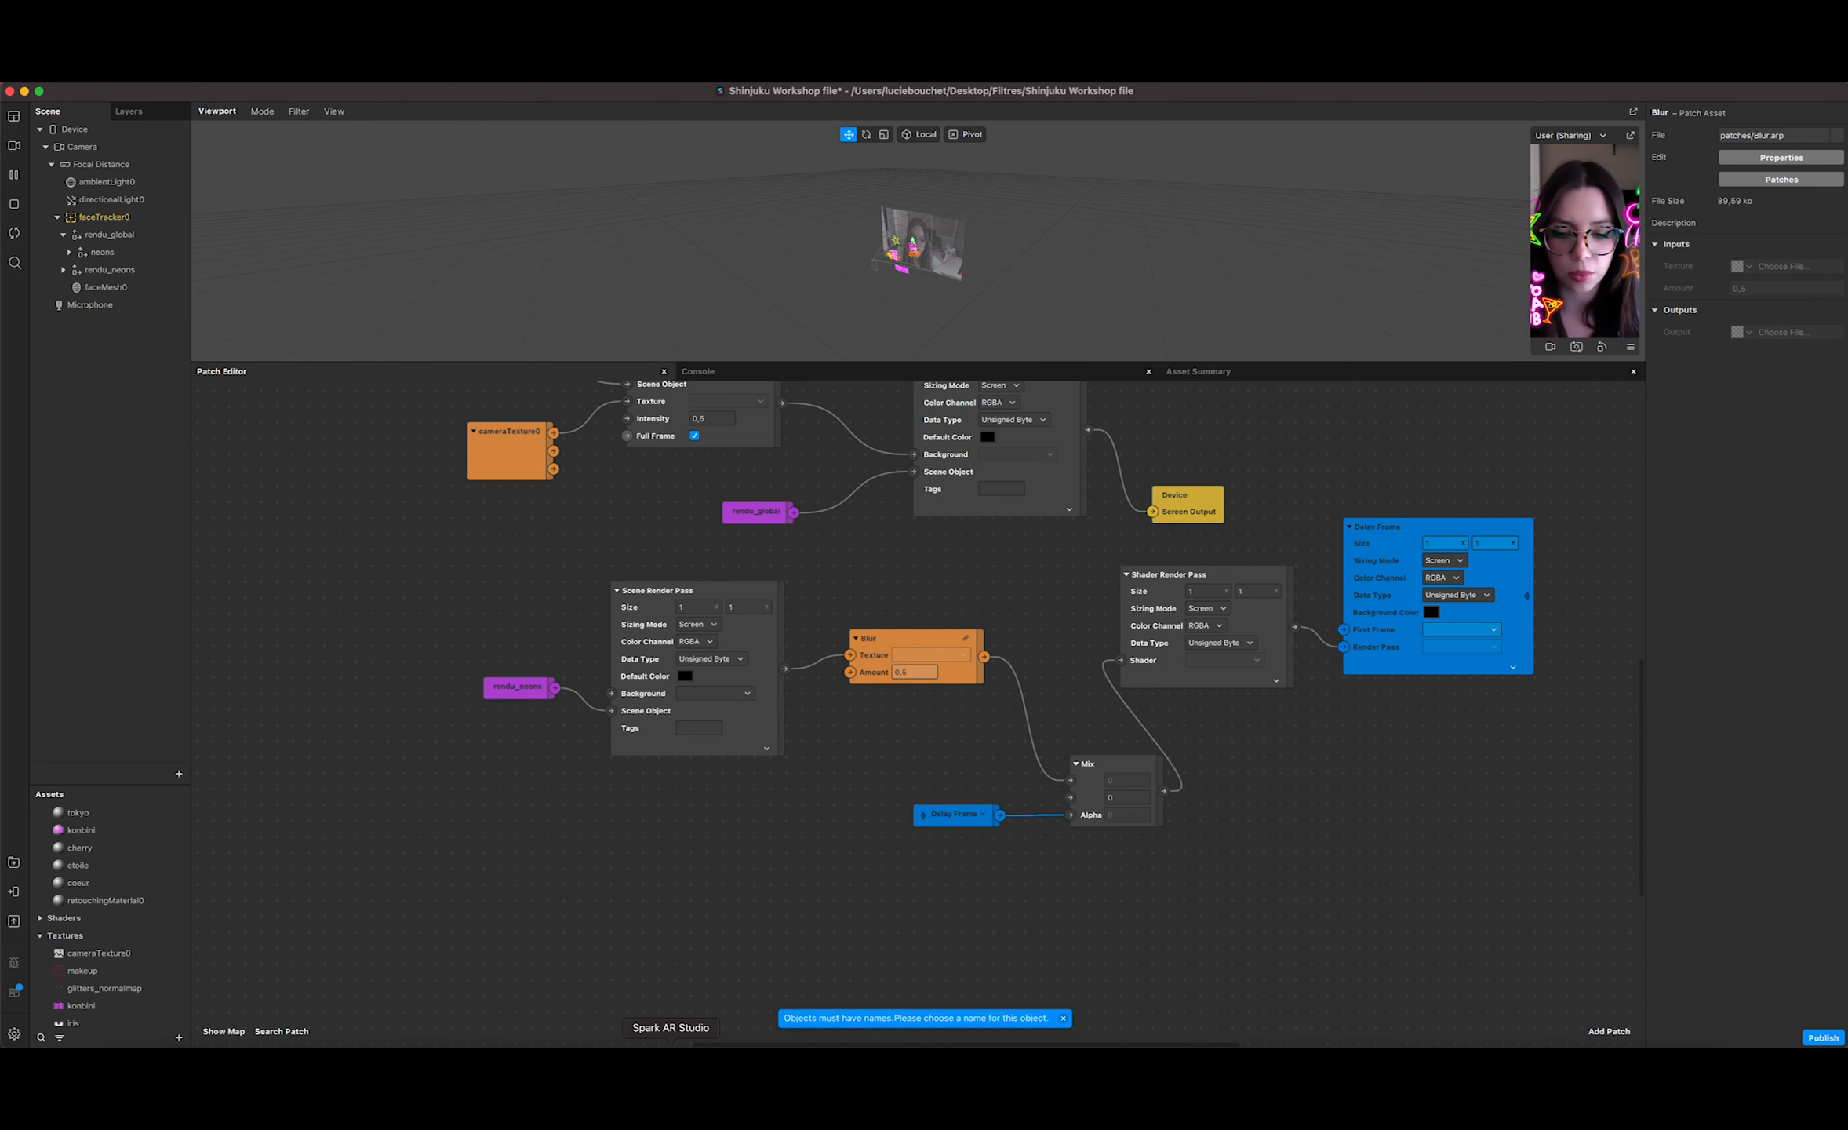
Step: Add an Add patch and place it just below the Shader Render Pass, near the Delay Frame patch
right_click(1282, 806)
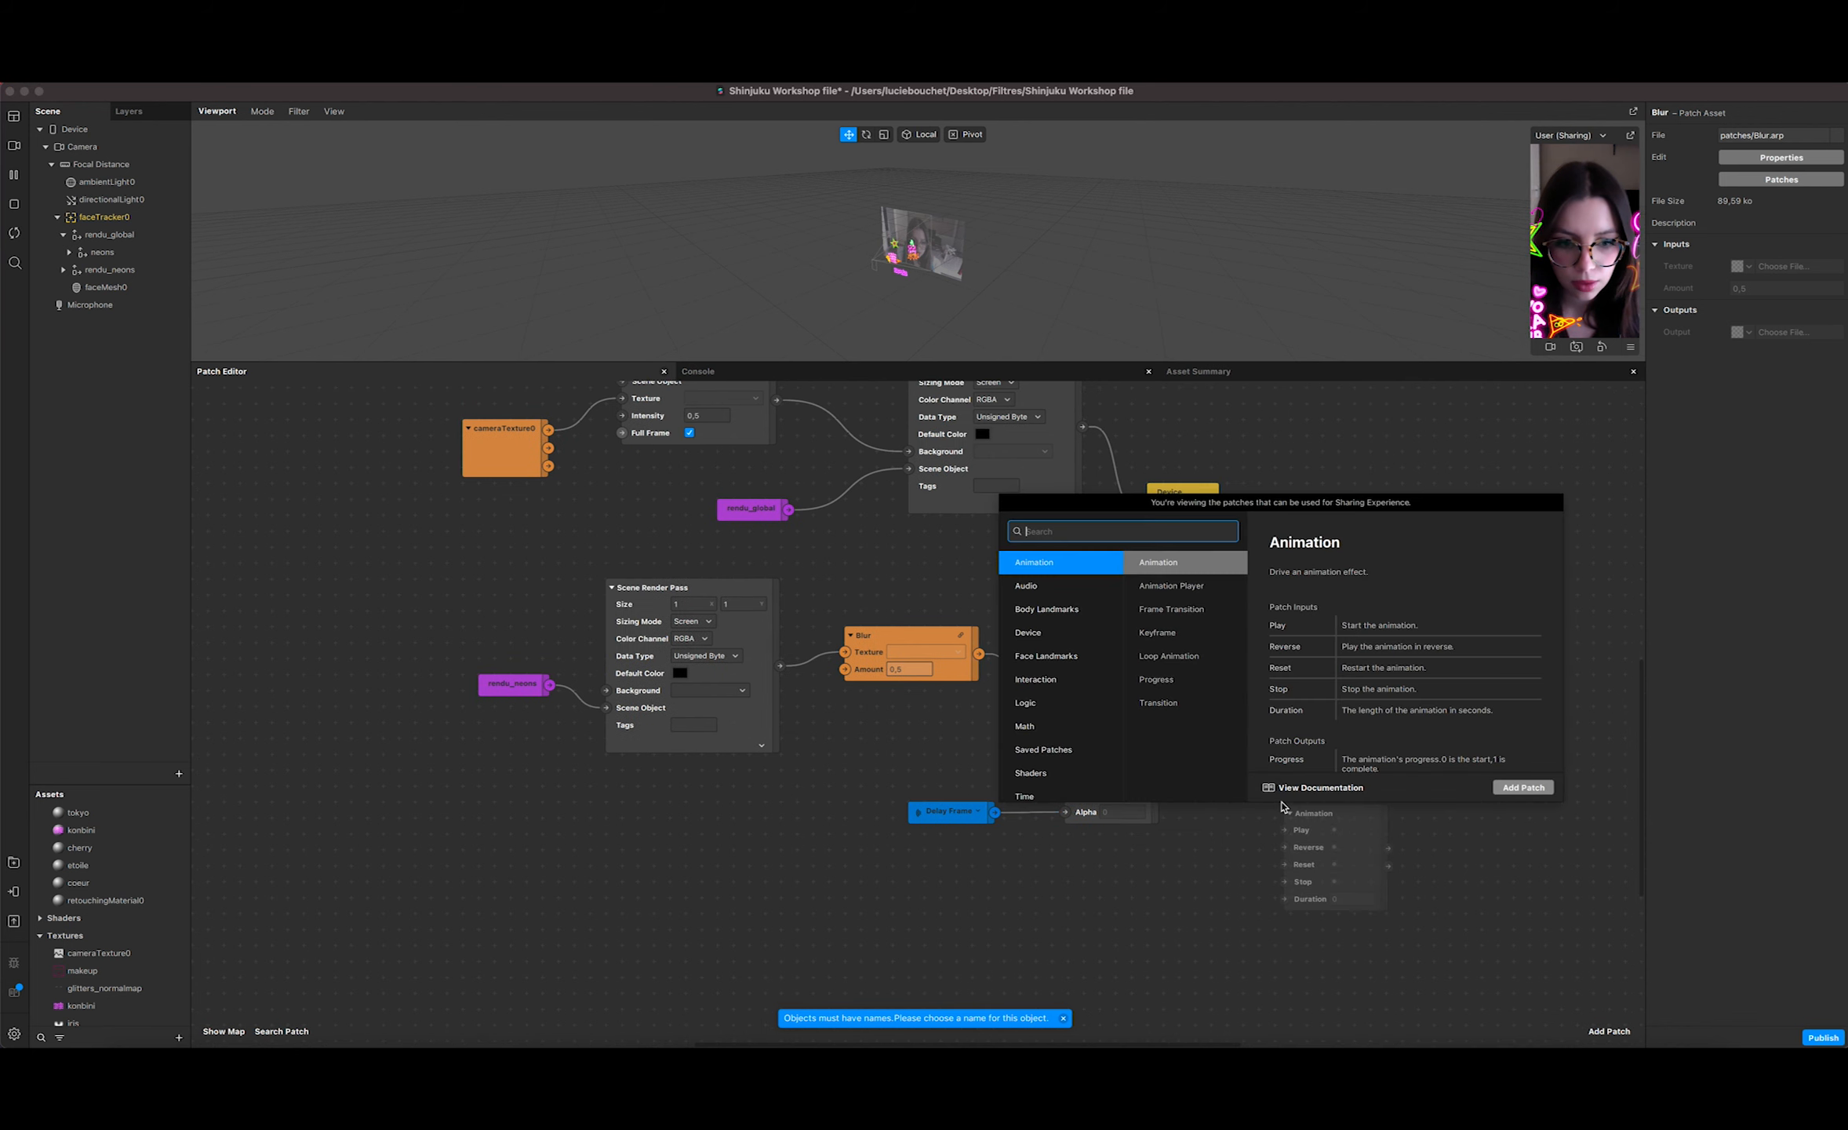
type("add")
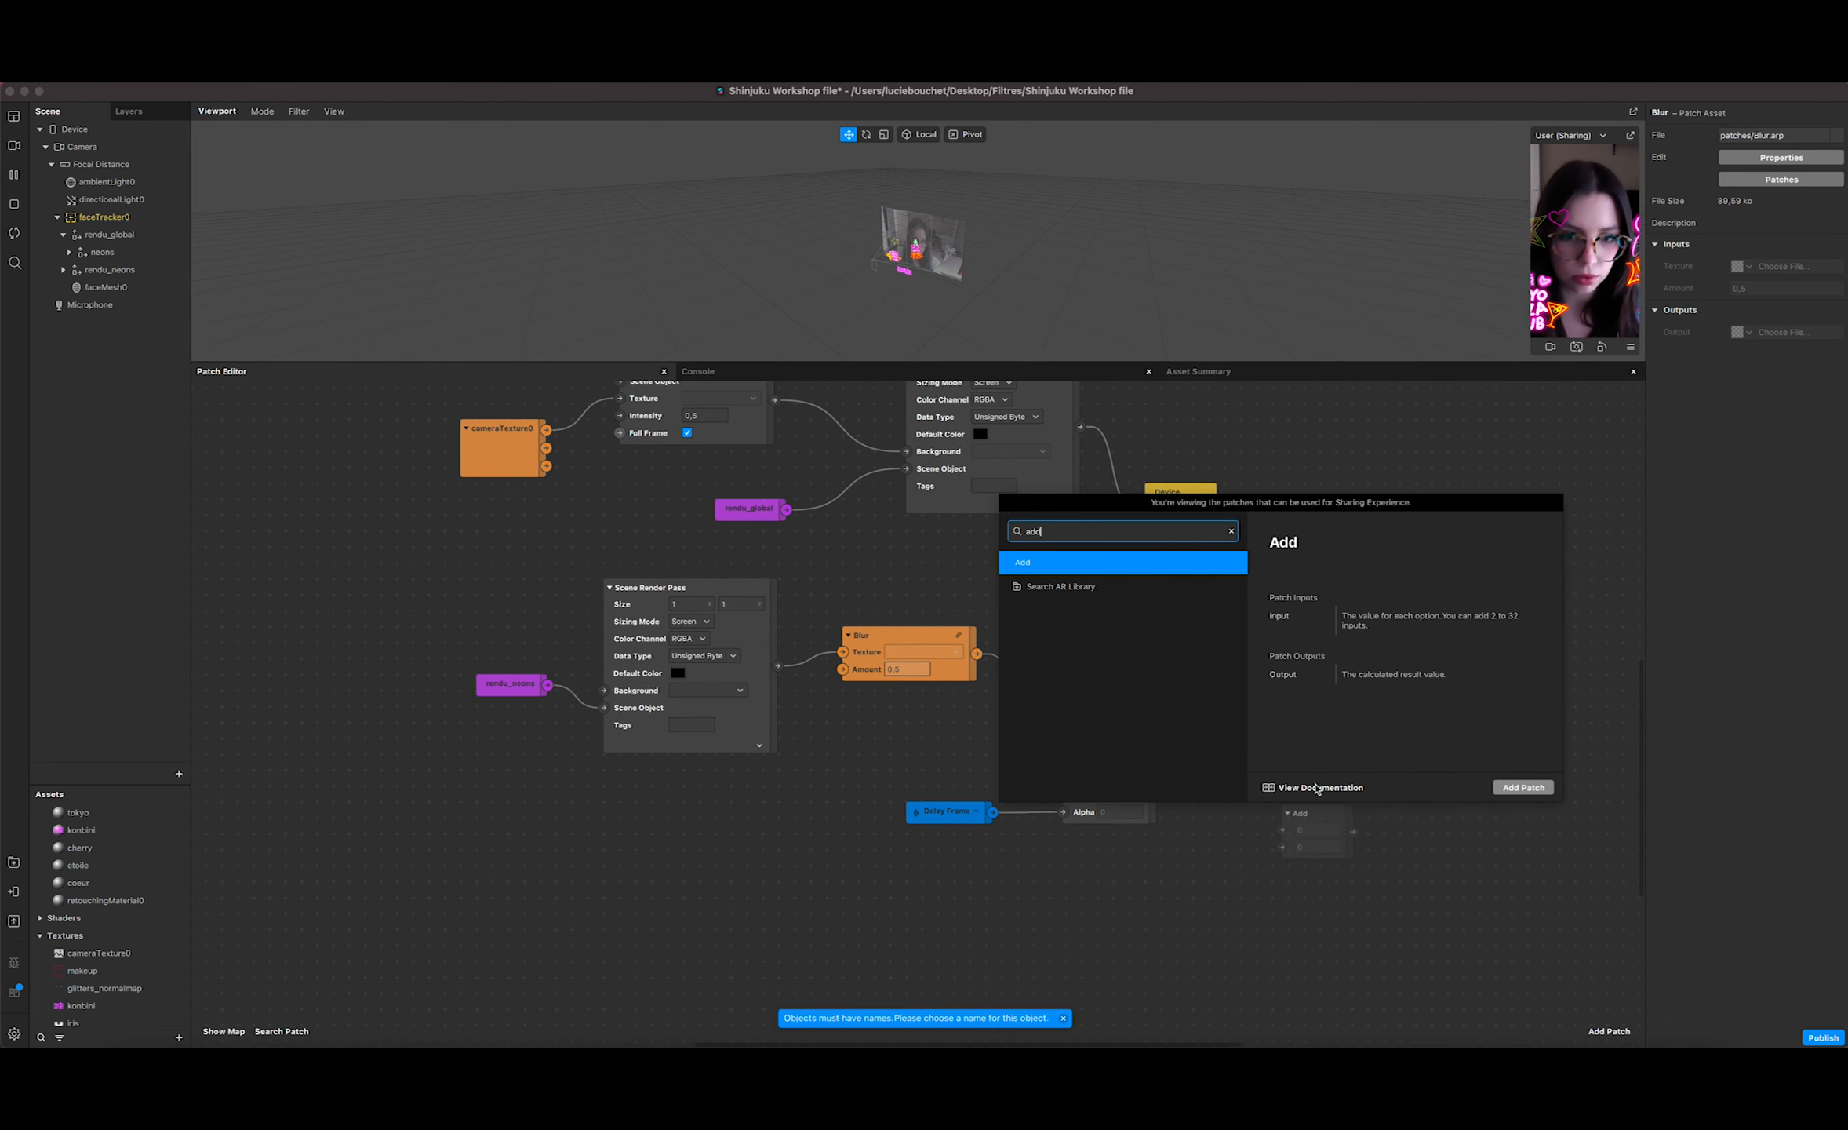
left_click(1524, 787)
left_click_drag(1308, 820, 1298, 738)
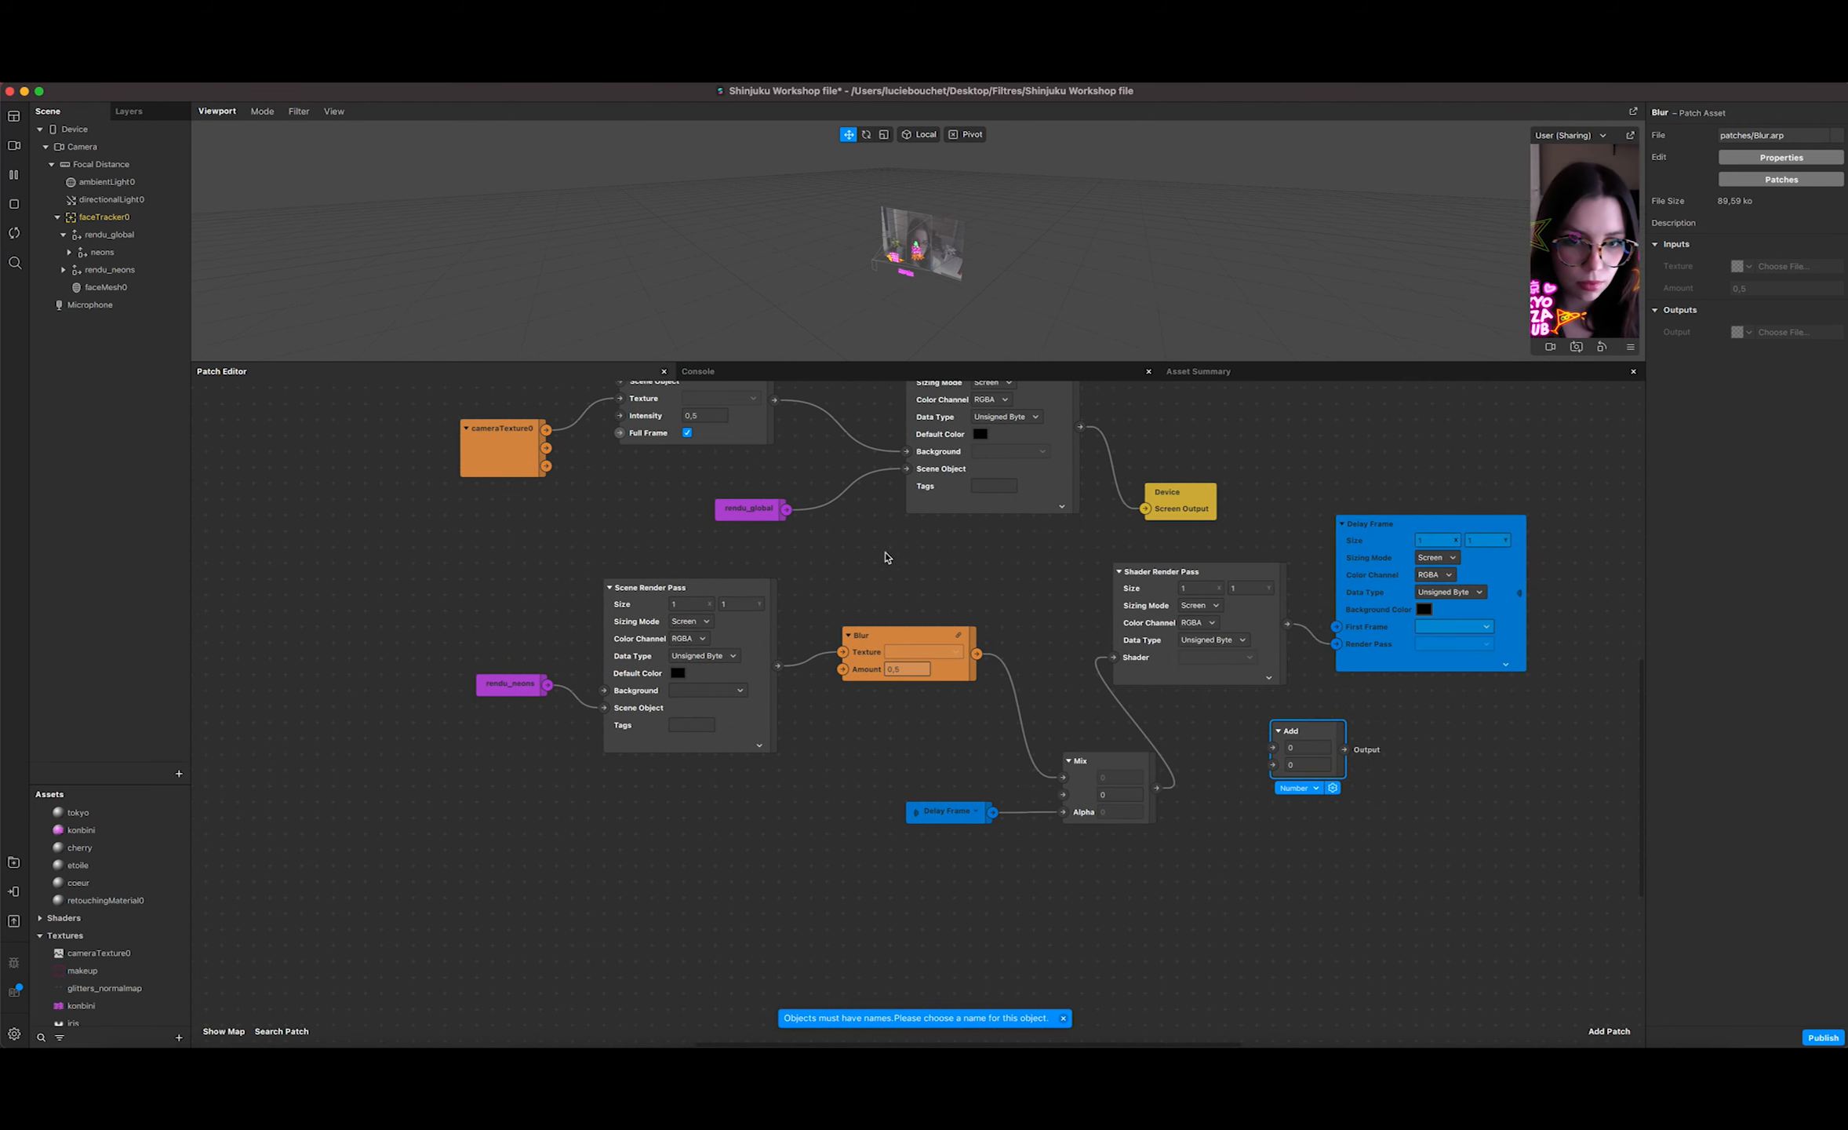
Step: Feed the upper Scene Render Pass and Mix outputs into the Add patch, and route Add's output to the Device Screen Output
scroll(886, 553, "right", 4)
scroll(886, 553, "up", 3)
left_click_drag(1037, 882, 1153, 860)
left_click_drag(962, 522, 1153, 843)
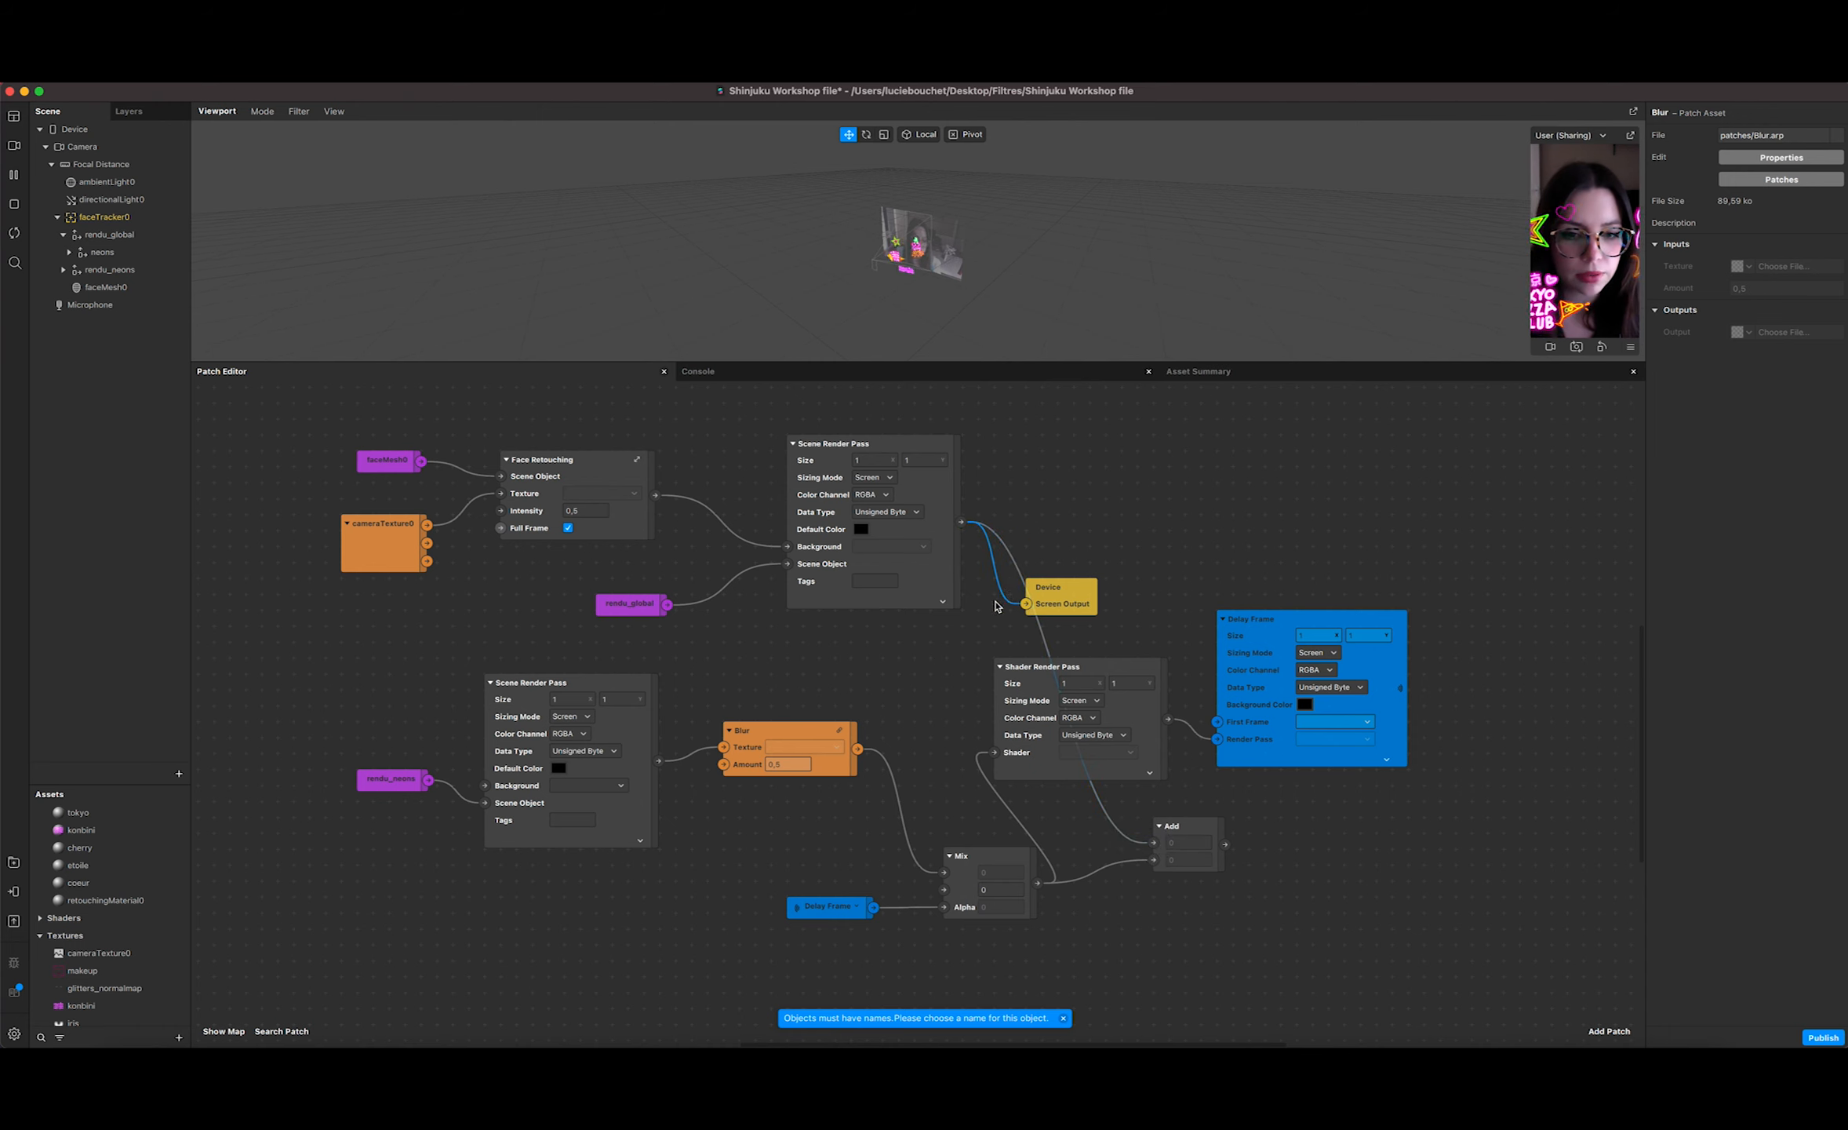
left_click_drag(1025, 604, 1281, 844)
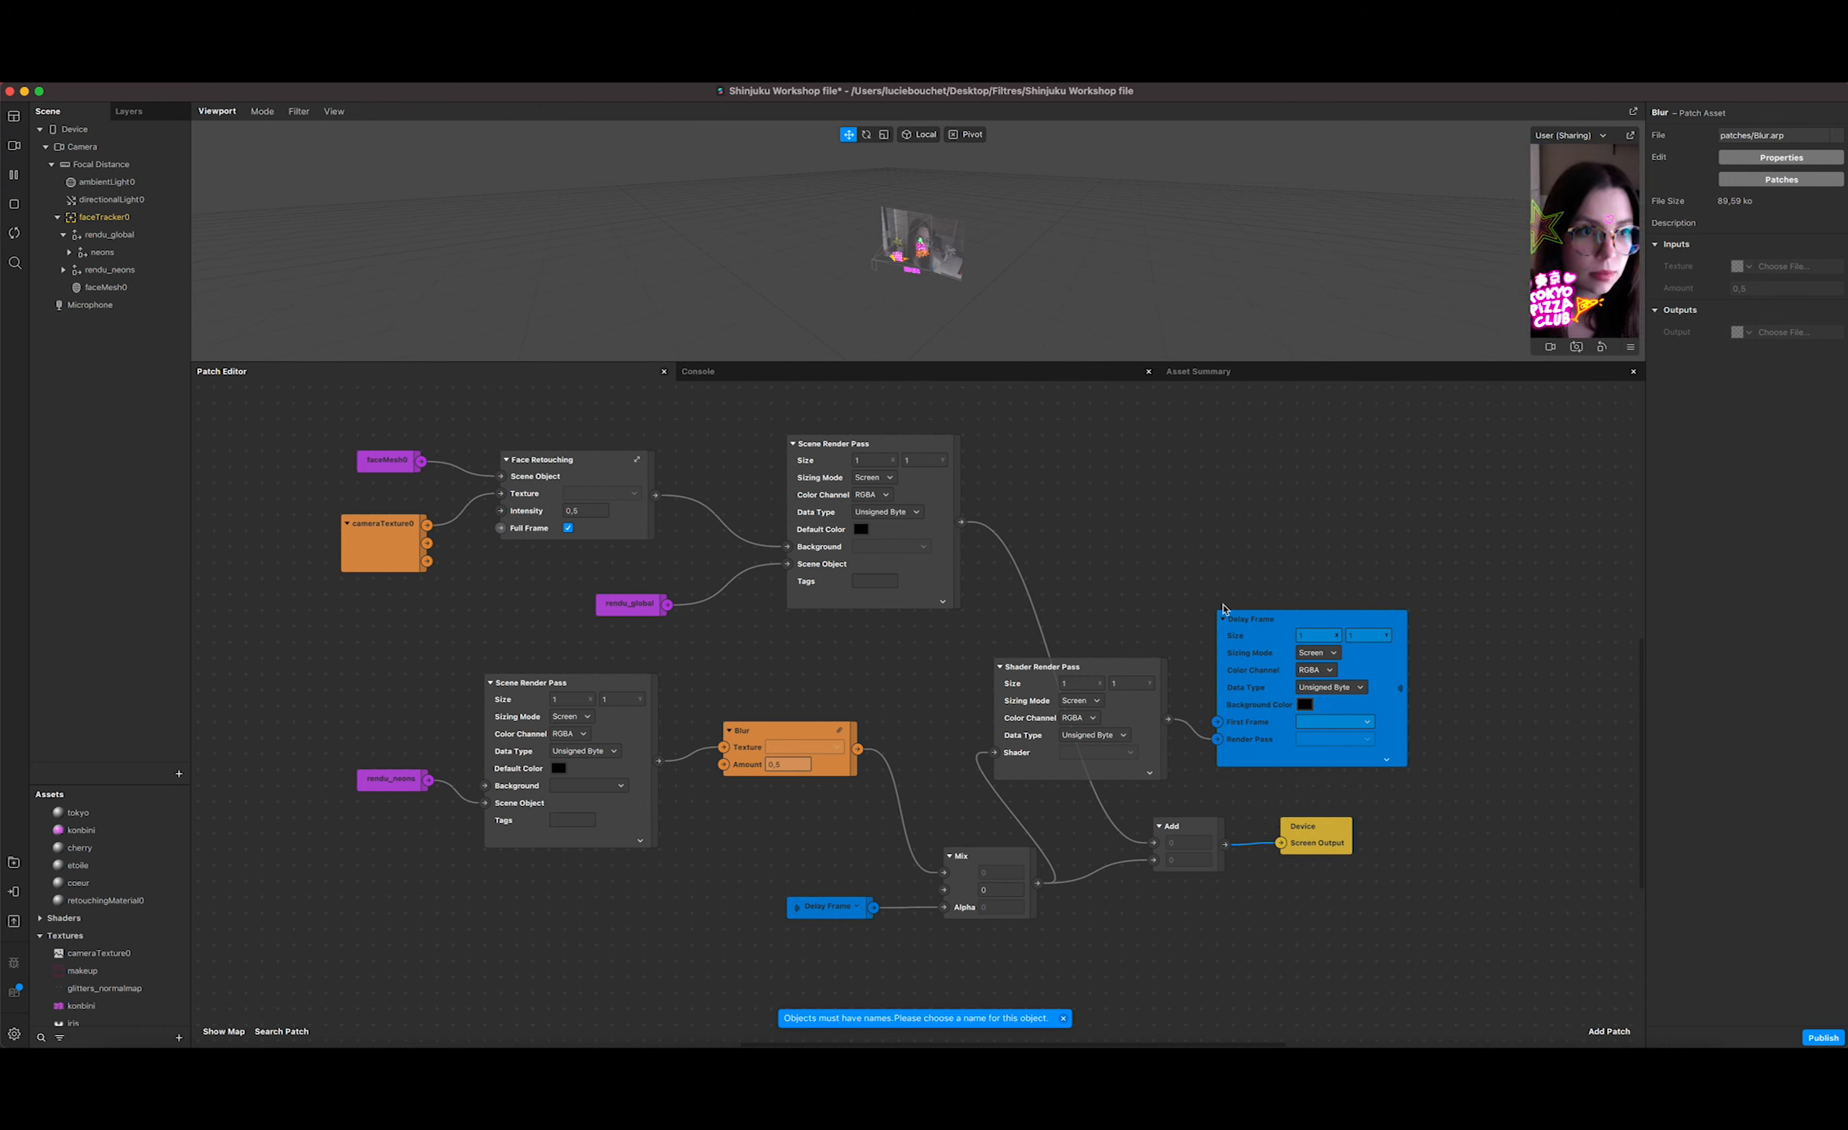
Step: Reroute the Delay Frame receiver from Alpha to Mix's second input and set Mix's Alpha to 0,7
left_click_drag(844, 969, 1177, 846)
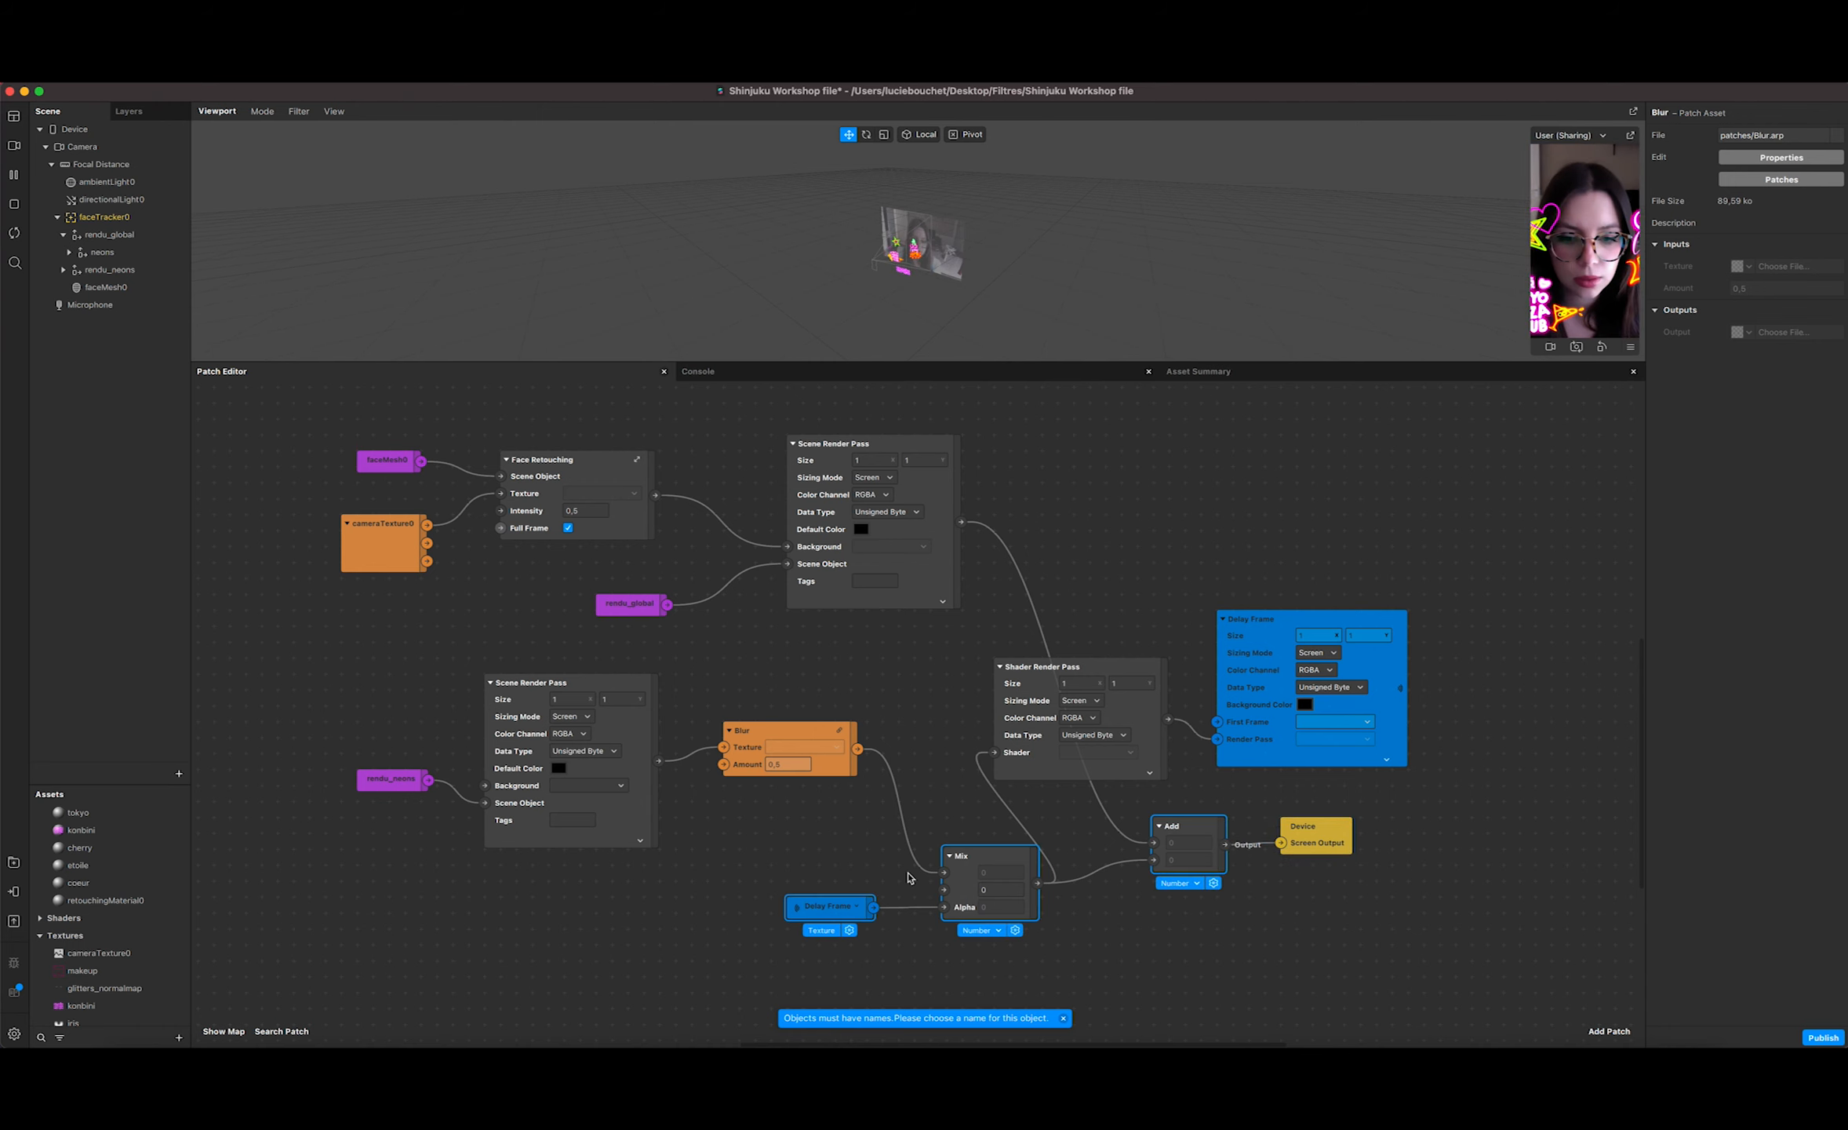
left_click_drag(929, 912, 944, 891)
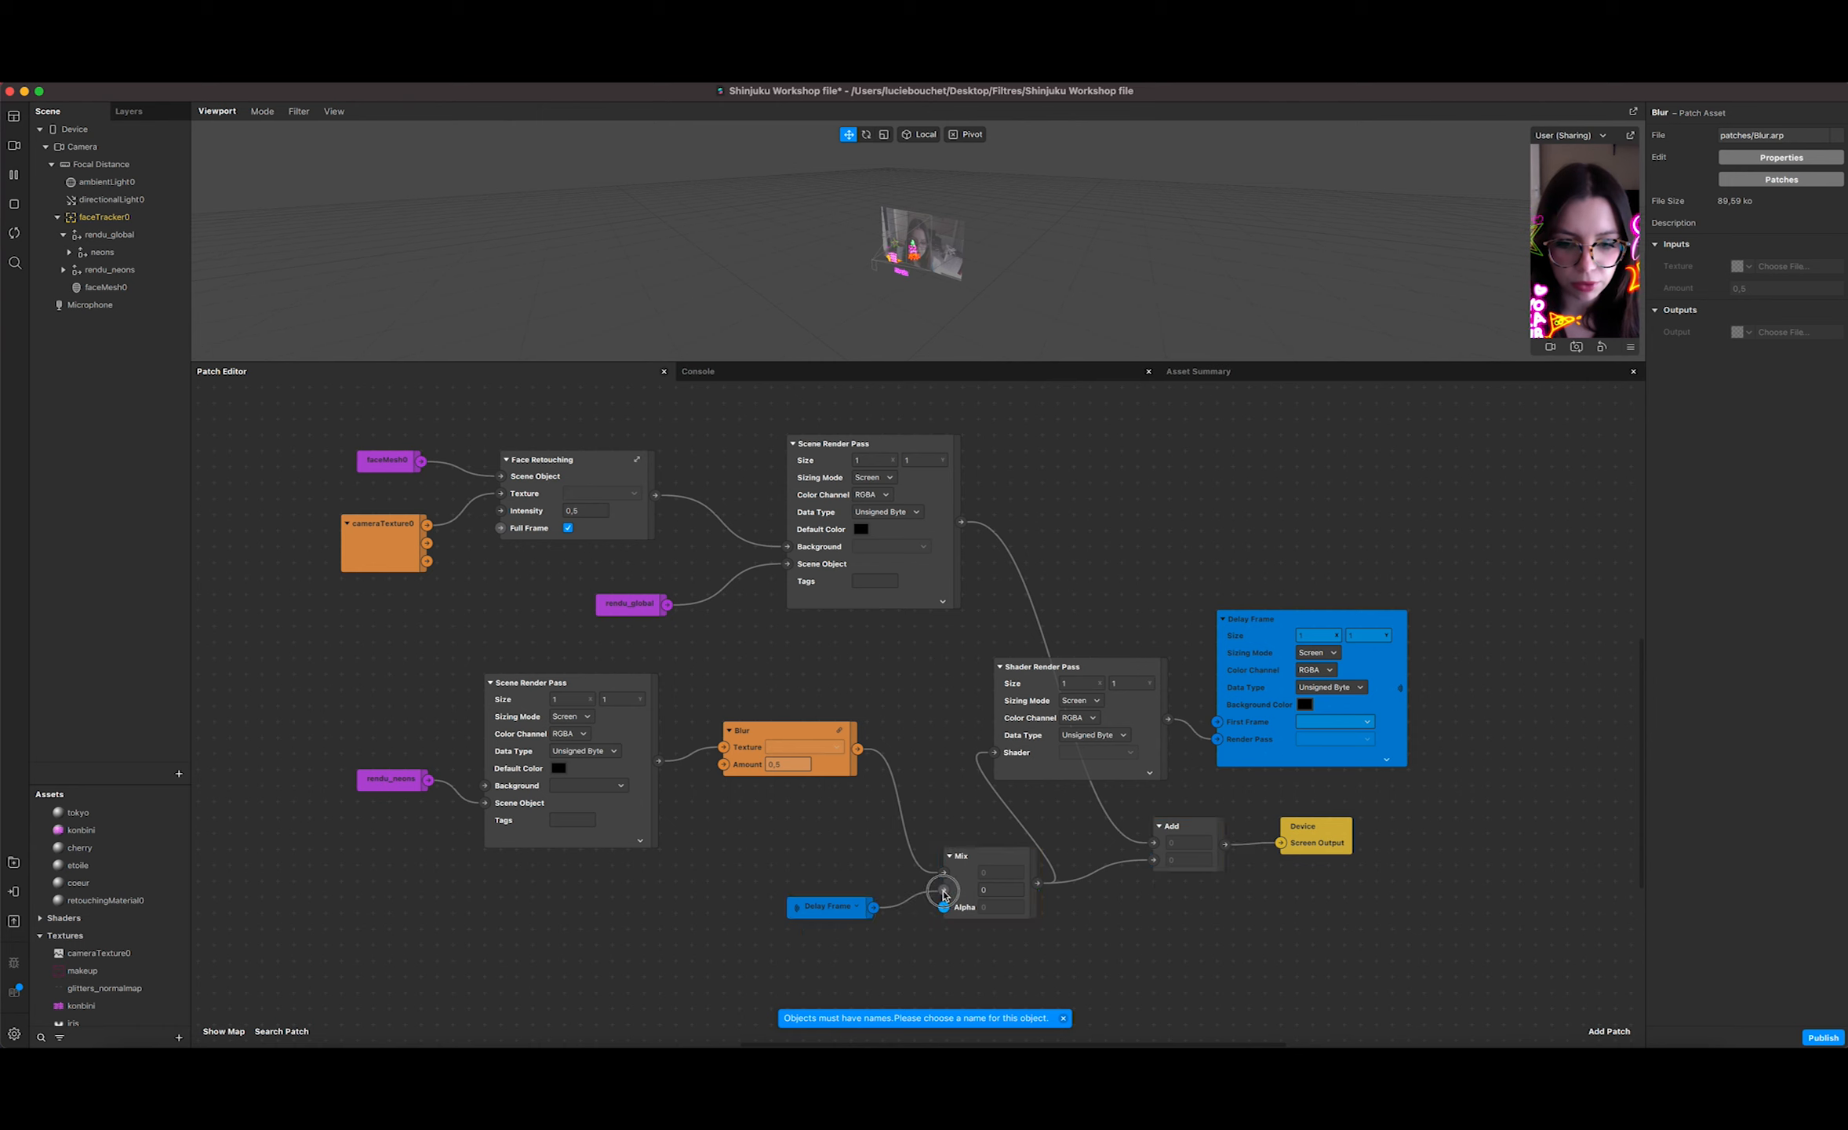
left_click(997, 907)
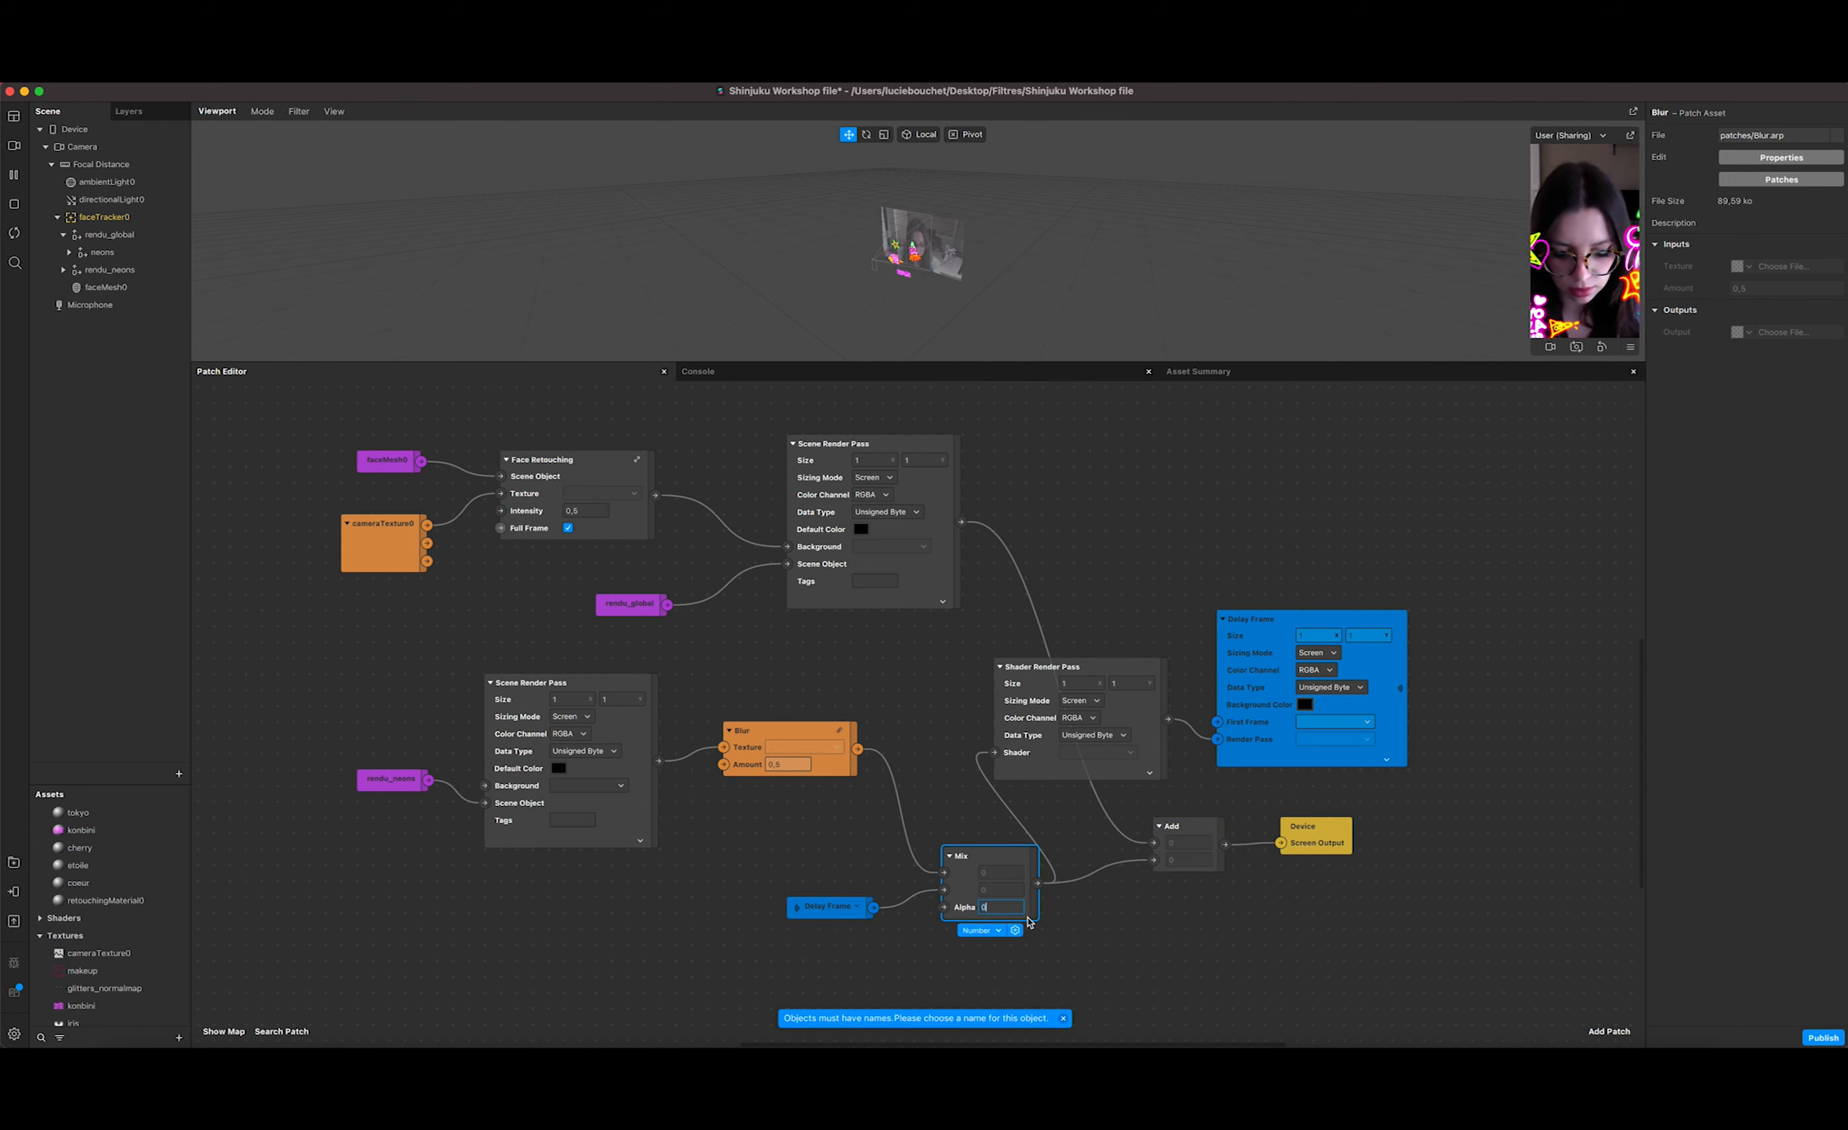
type(",7")
key("Return")
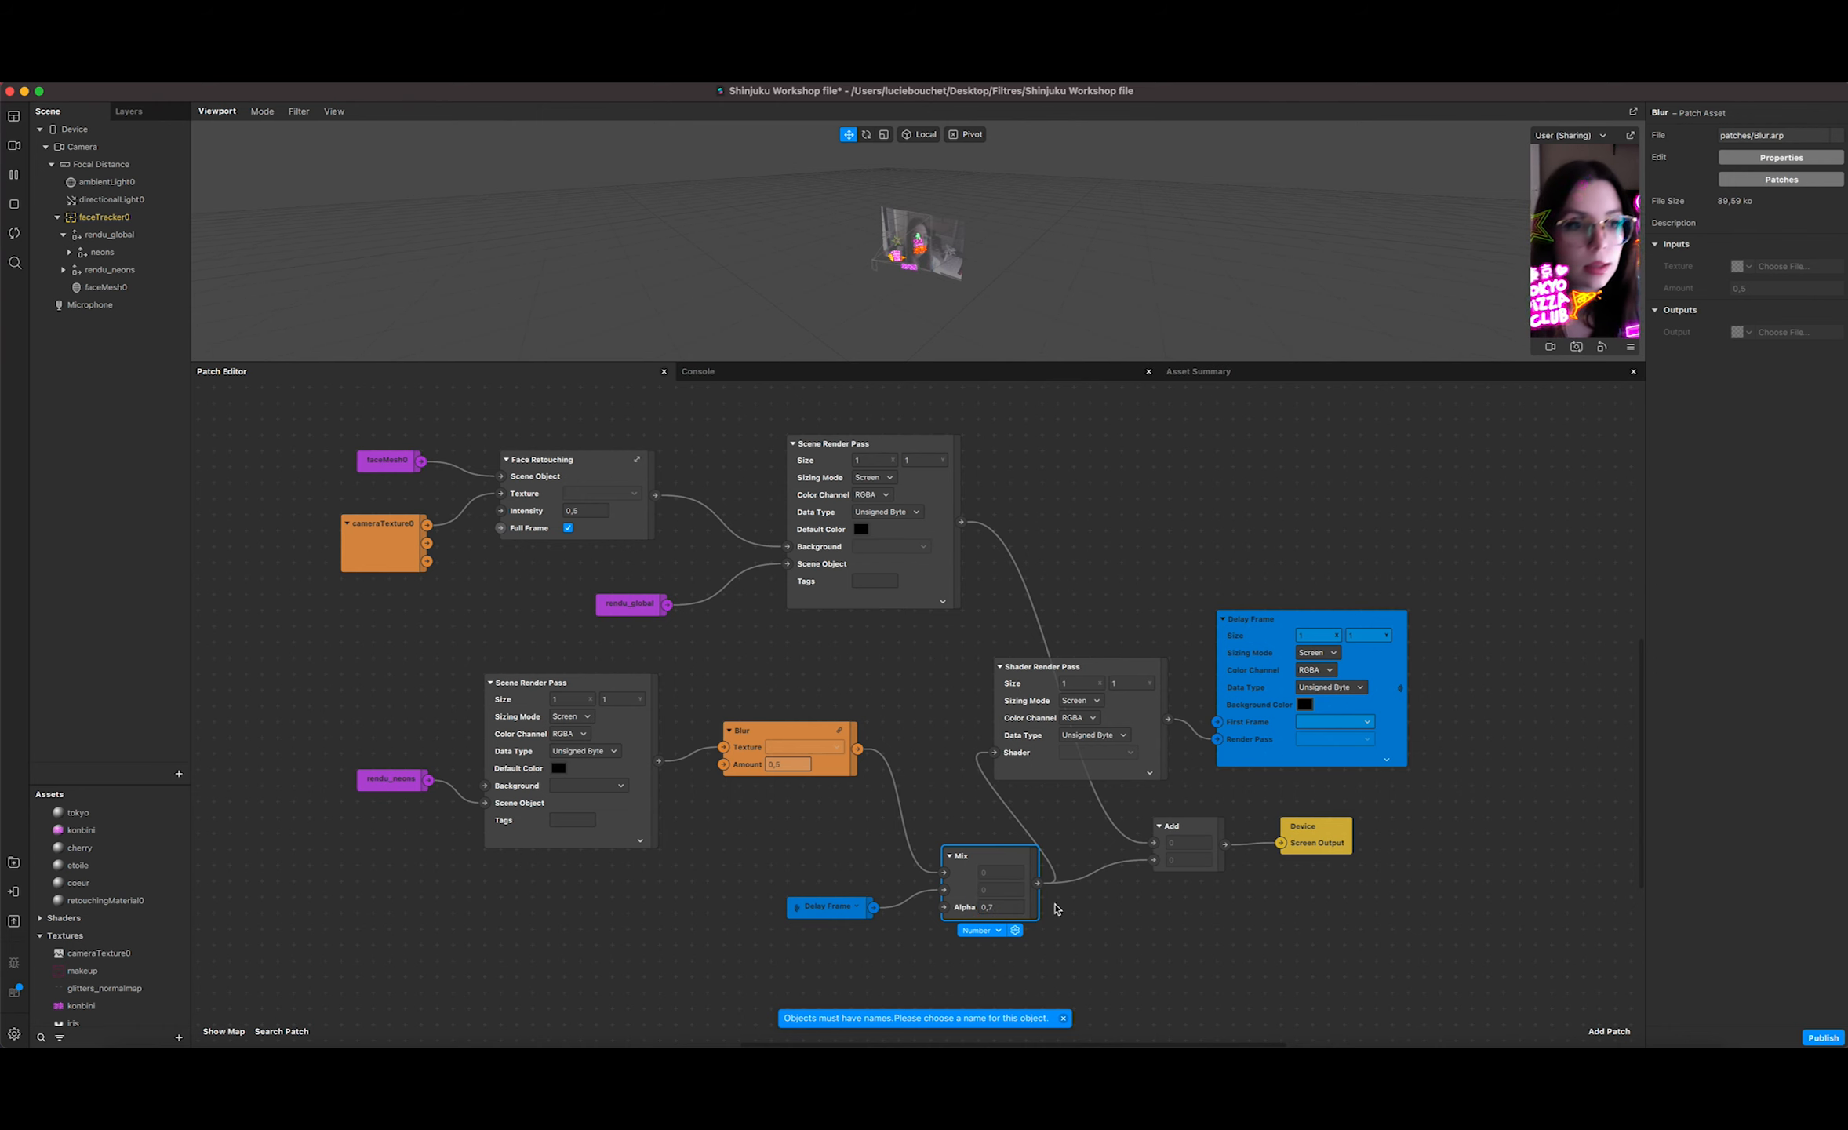
Step: Detach the camera preview into its own window, enlarge it, and place it over the viewport
left_click_drag(1441, 359, 1440, 362)
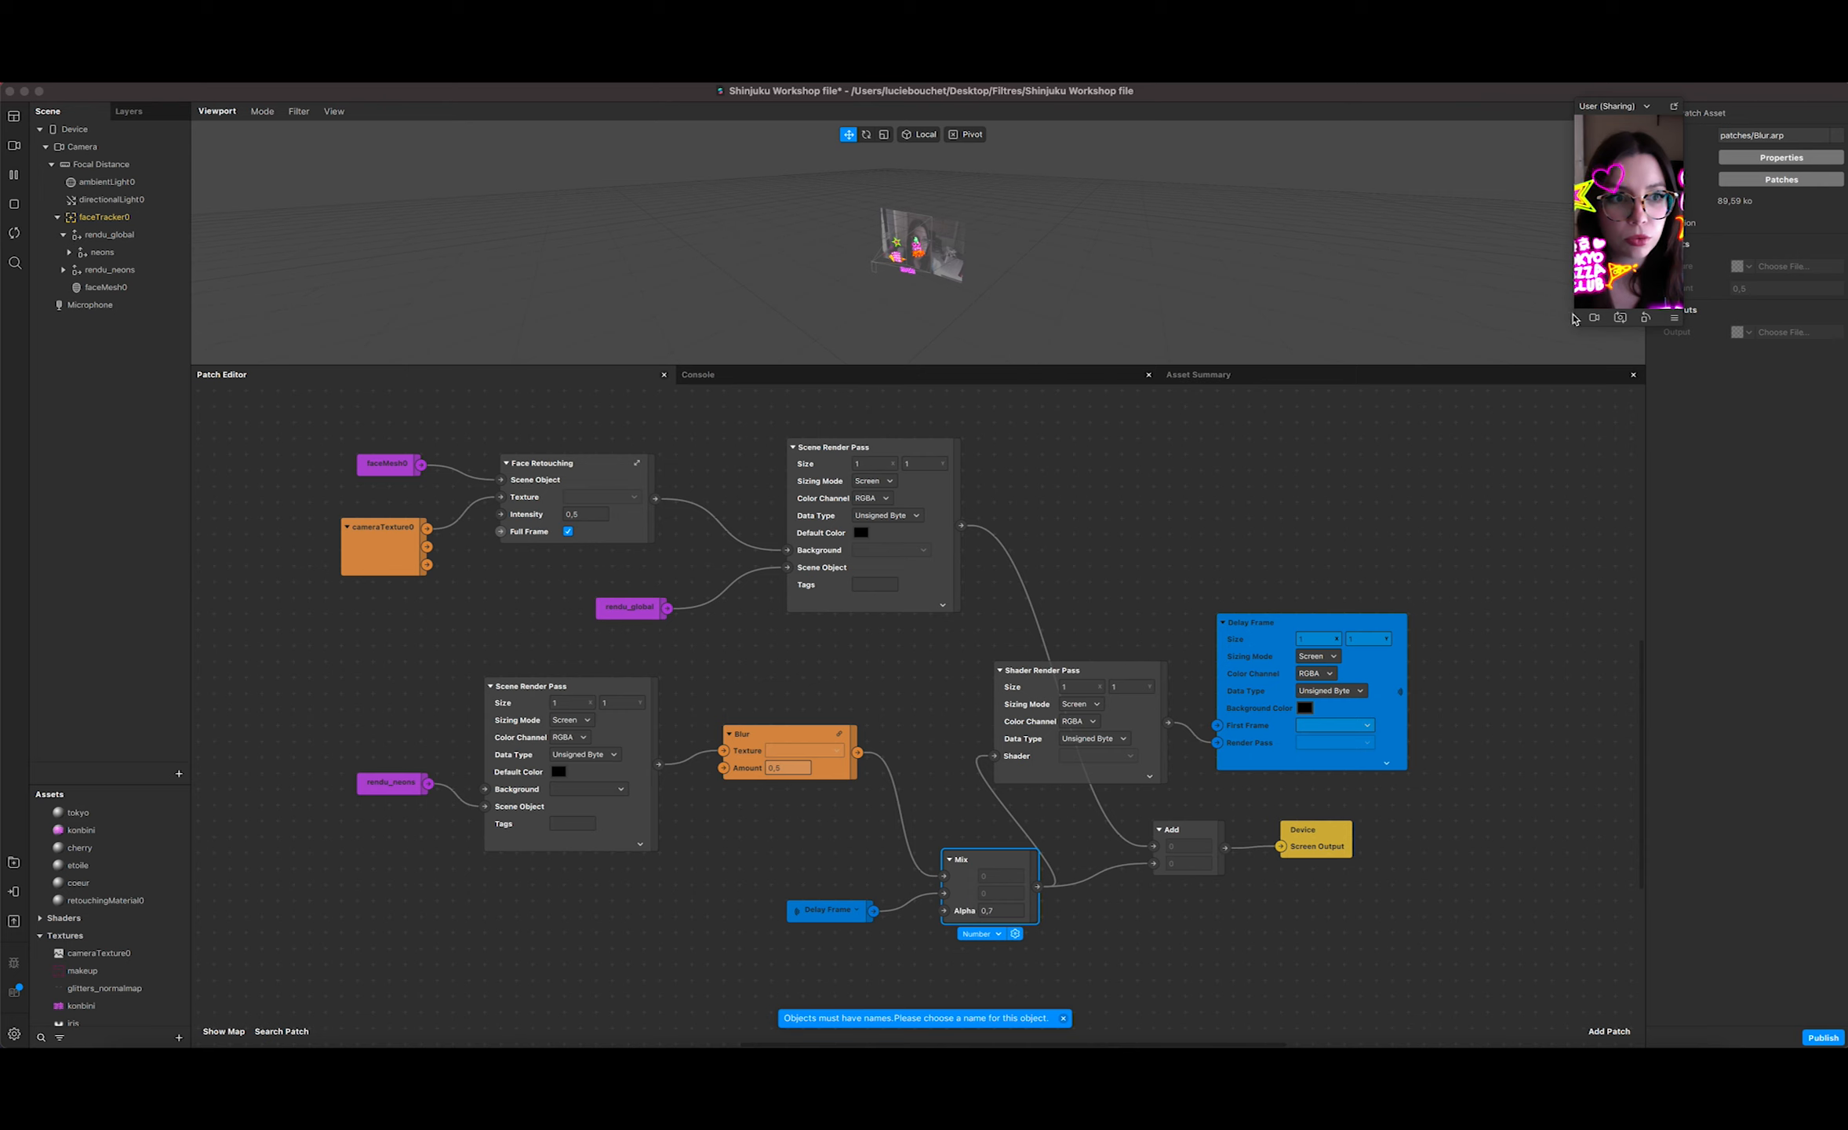
left_click_drag(1576, 321, 1380, 484)
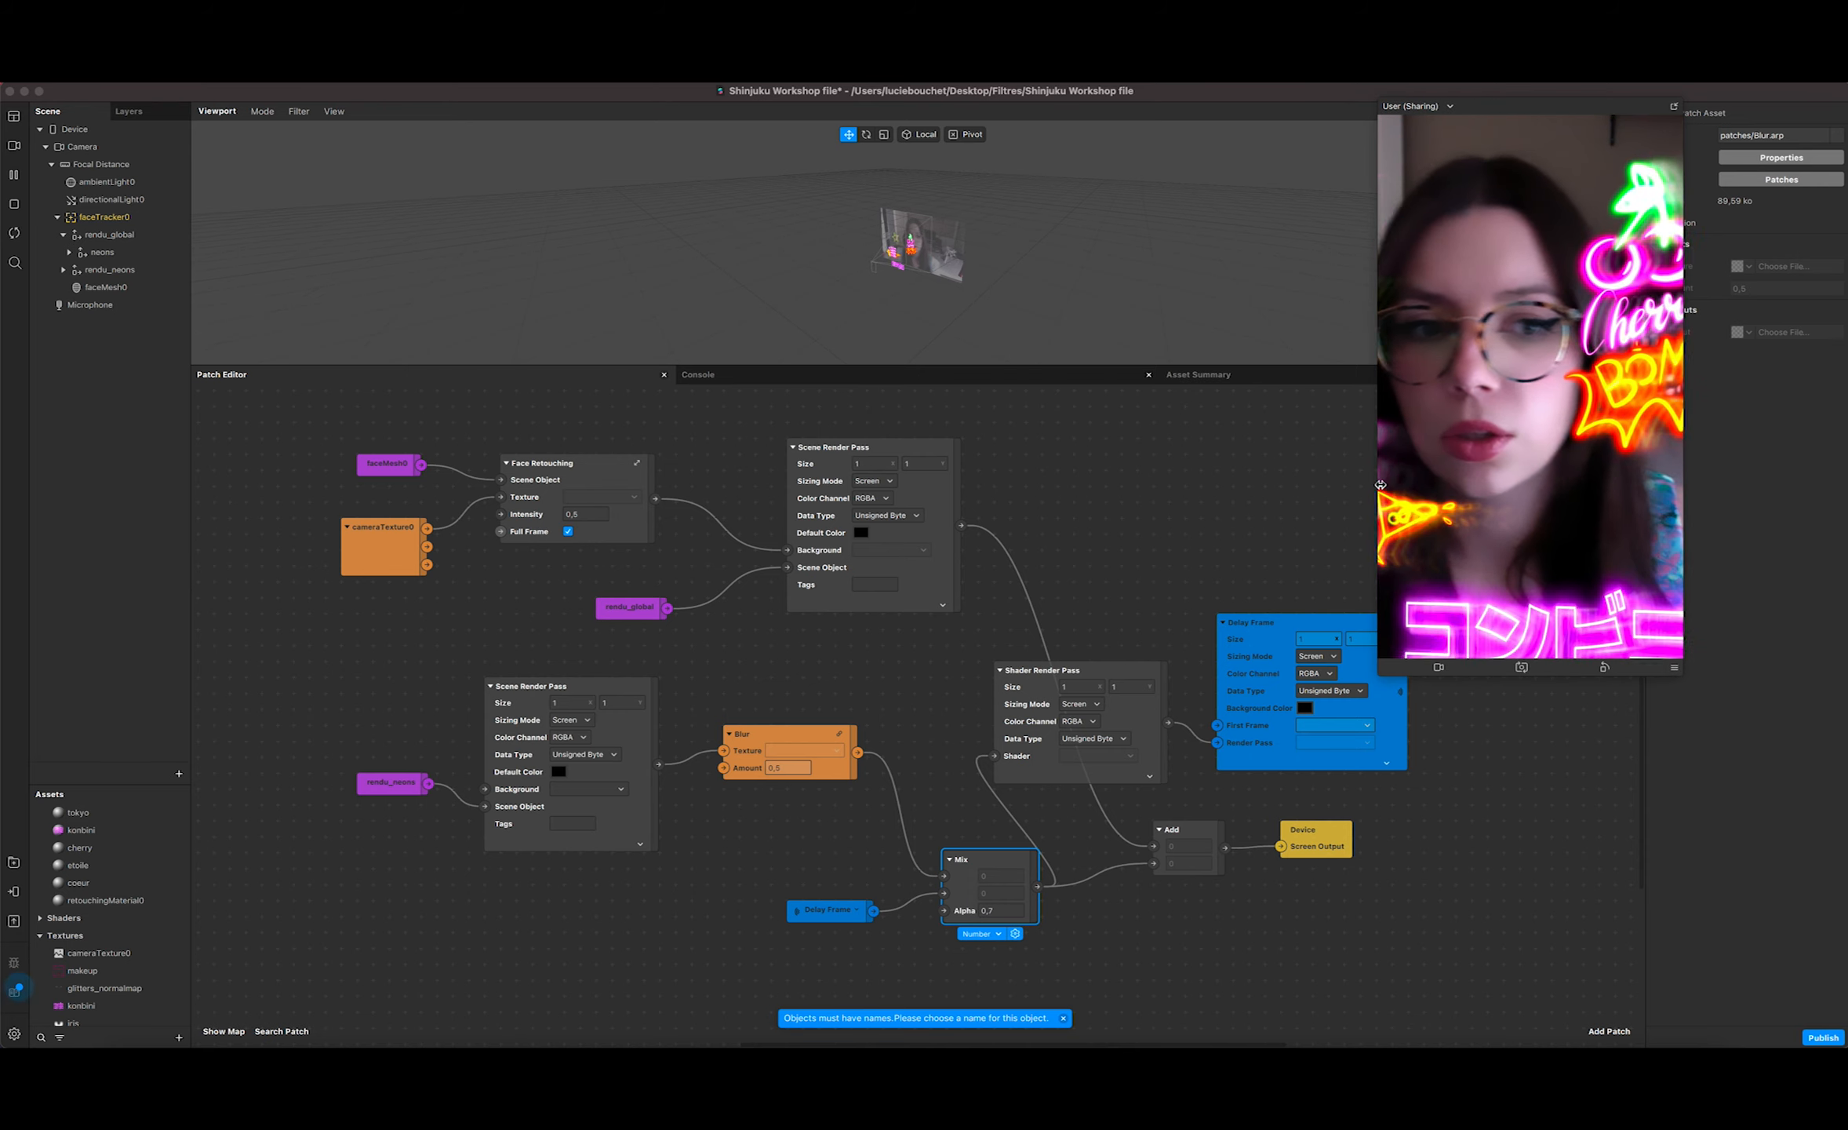
left_click(1675, 108)
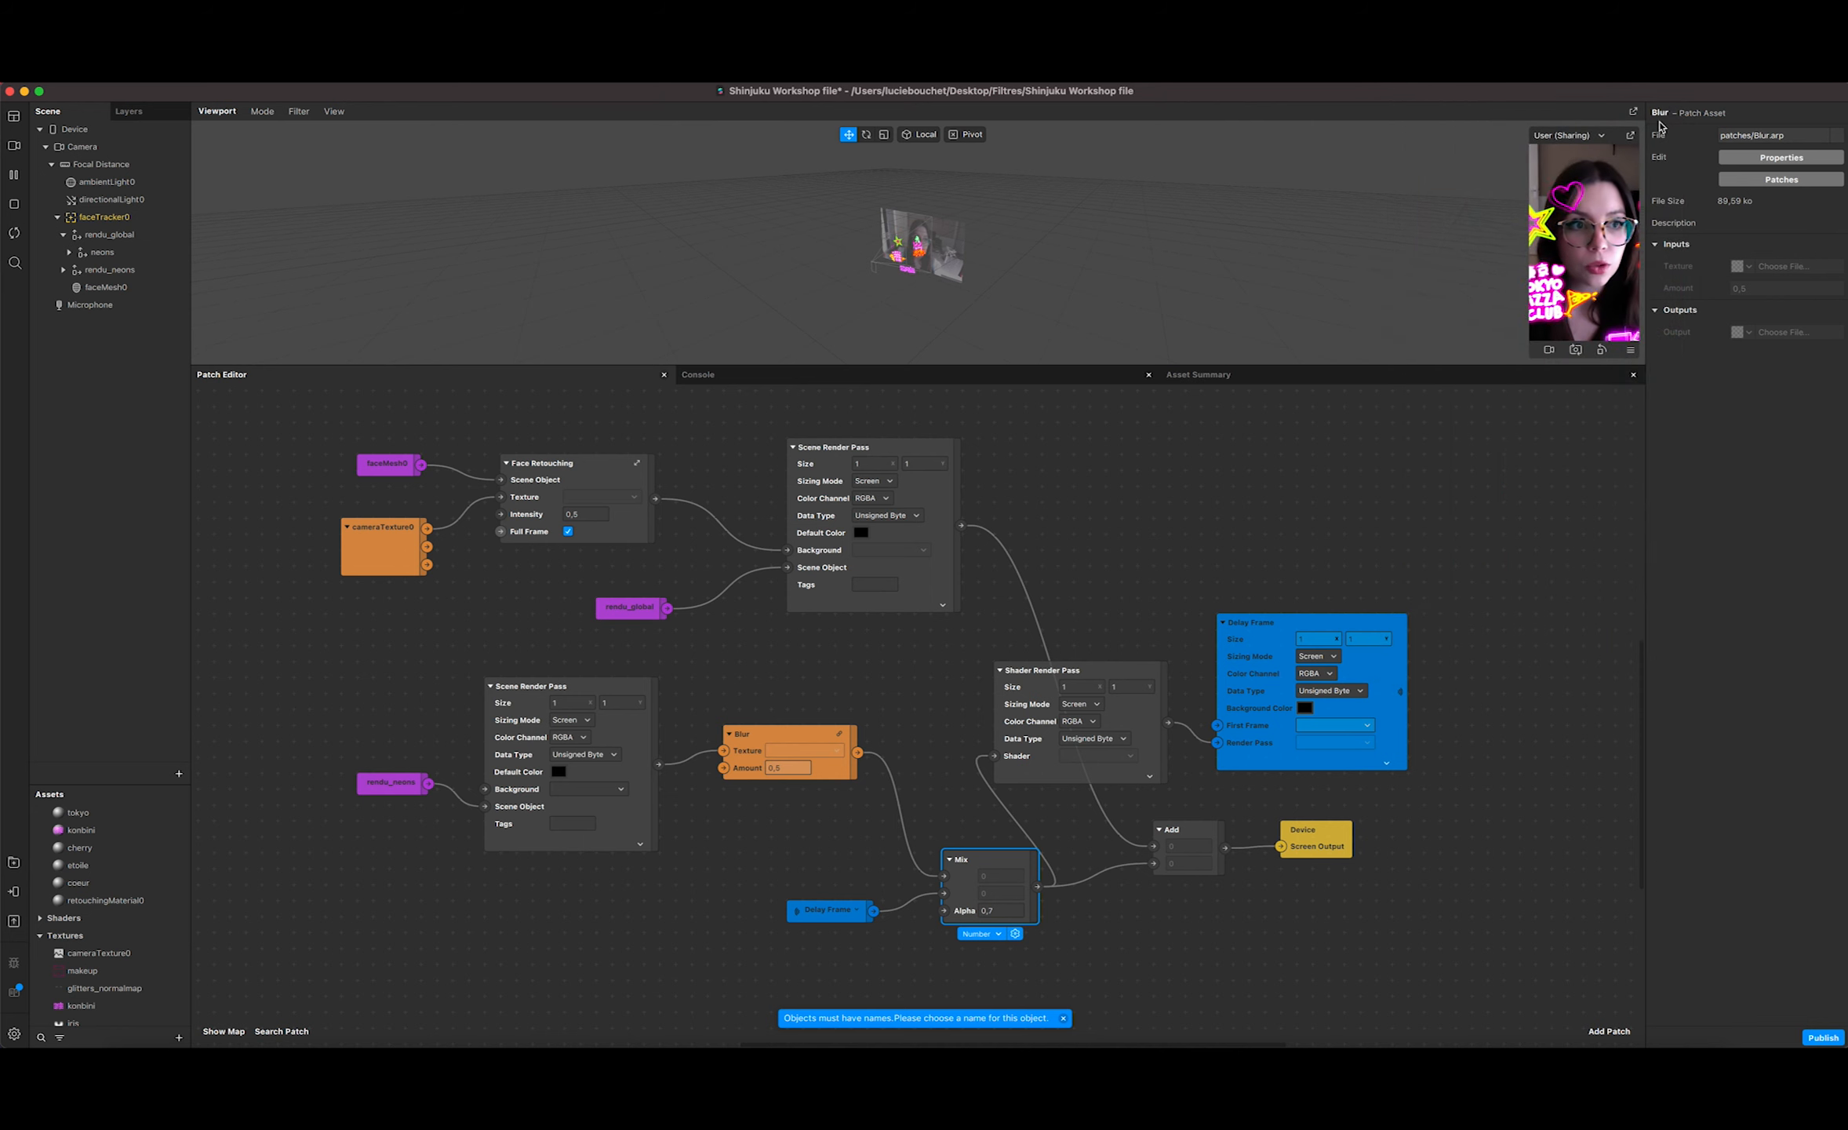
left_click(1631, 137)
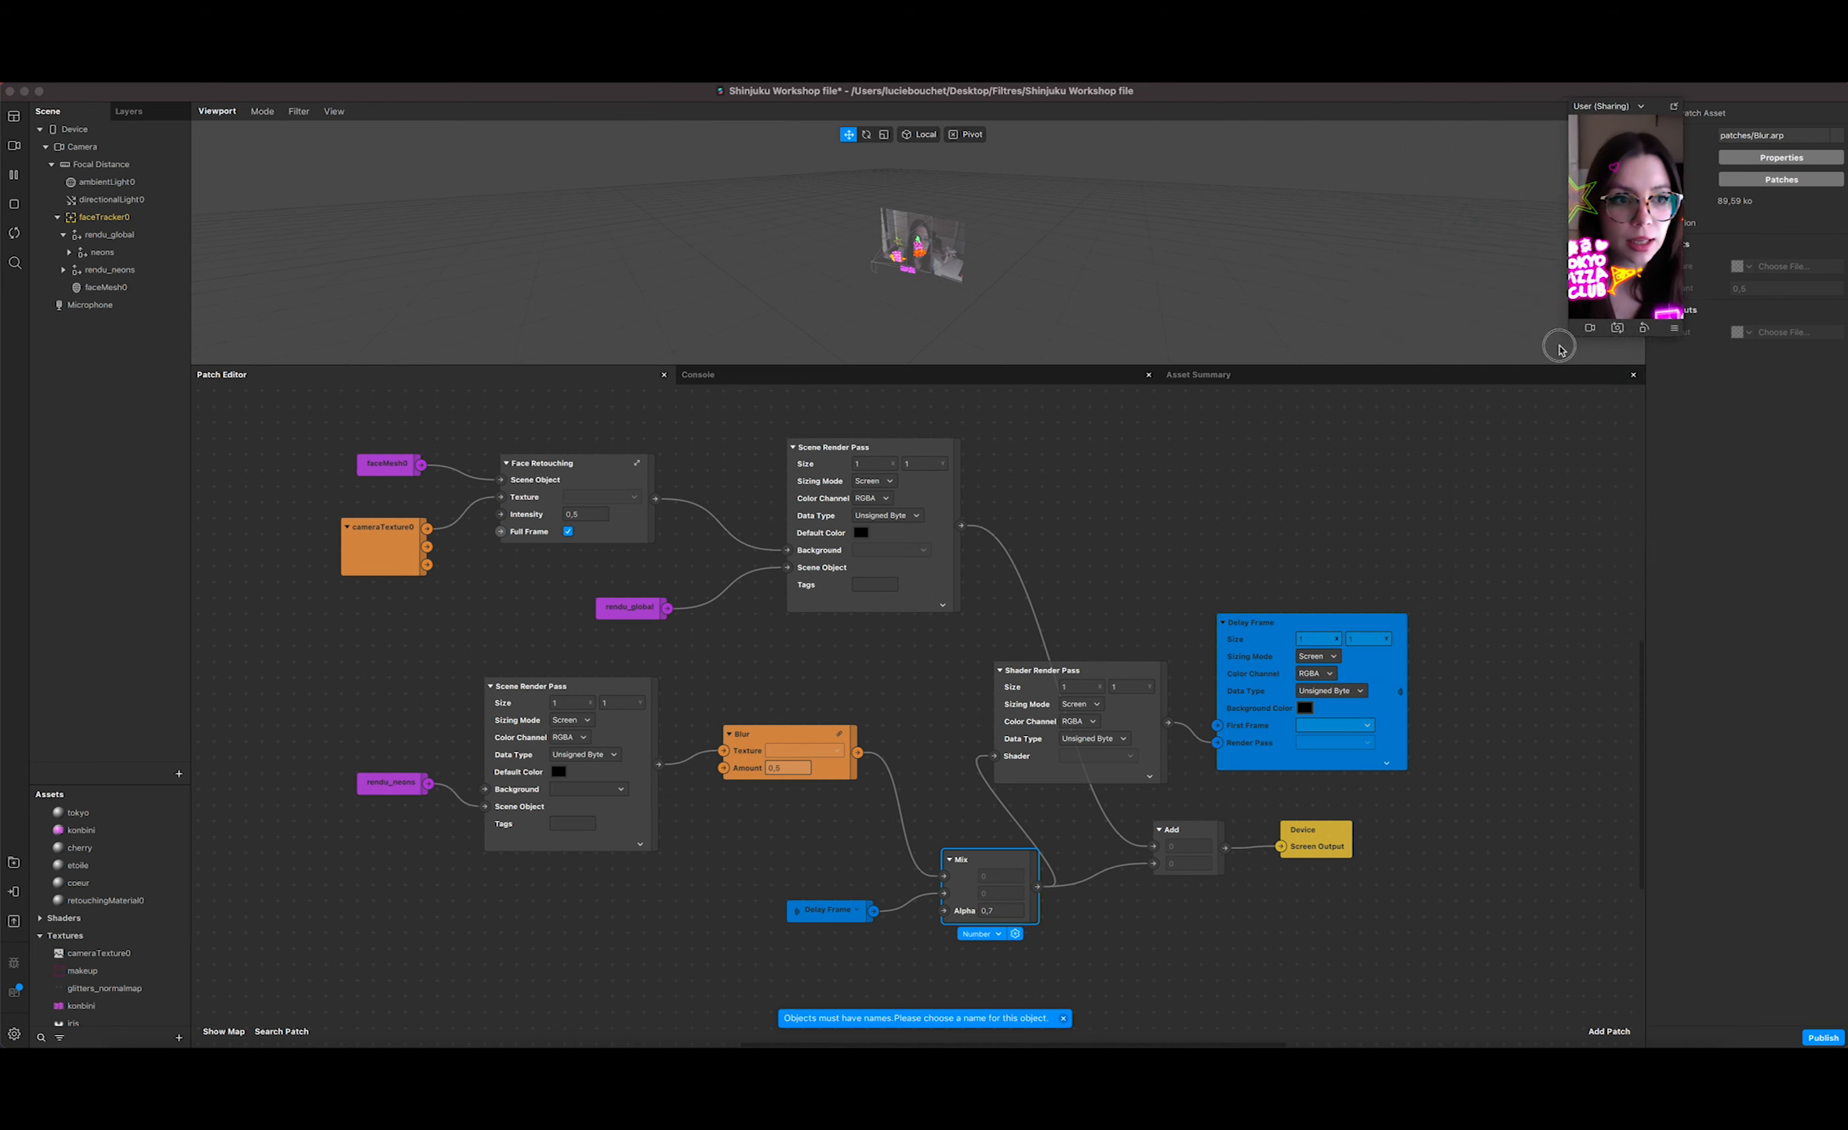
left_click_drag(1646, 106, 1494, 149)
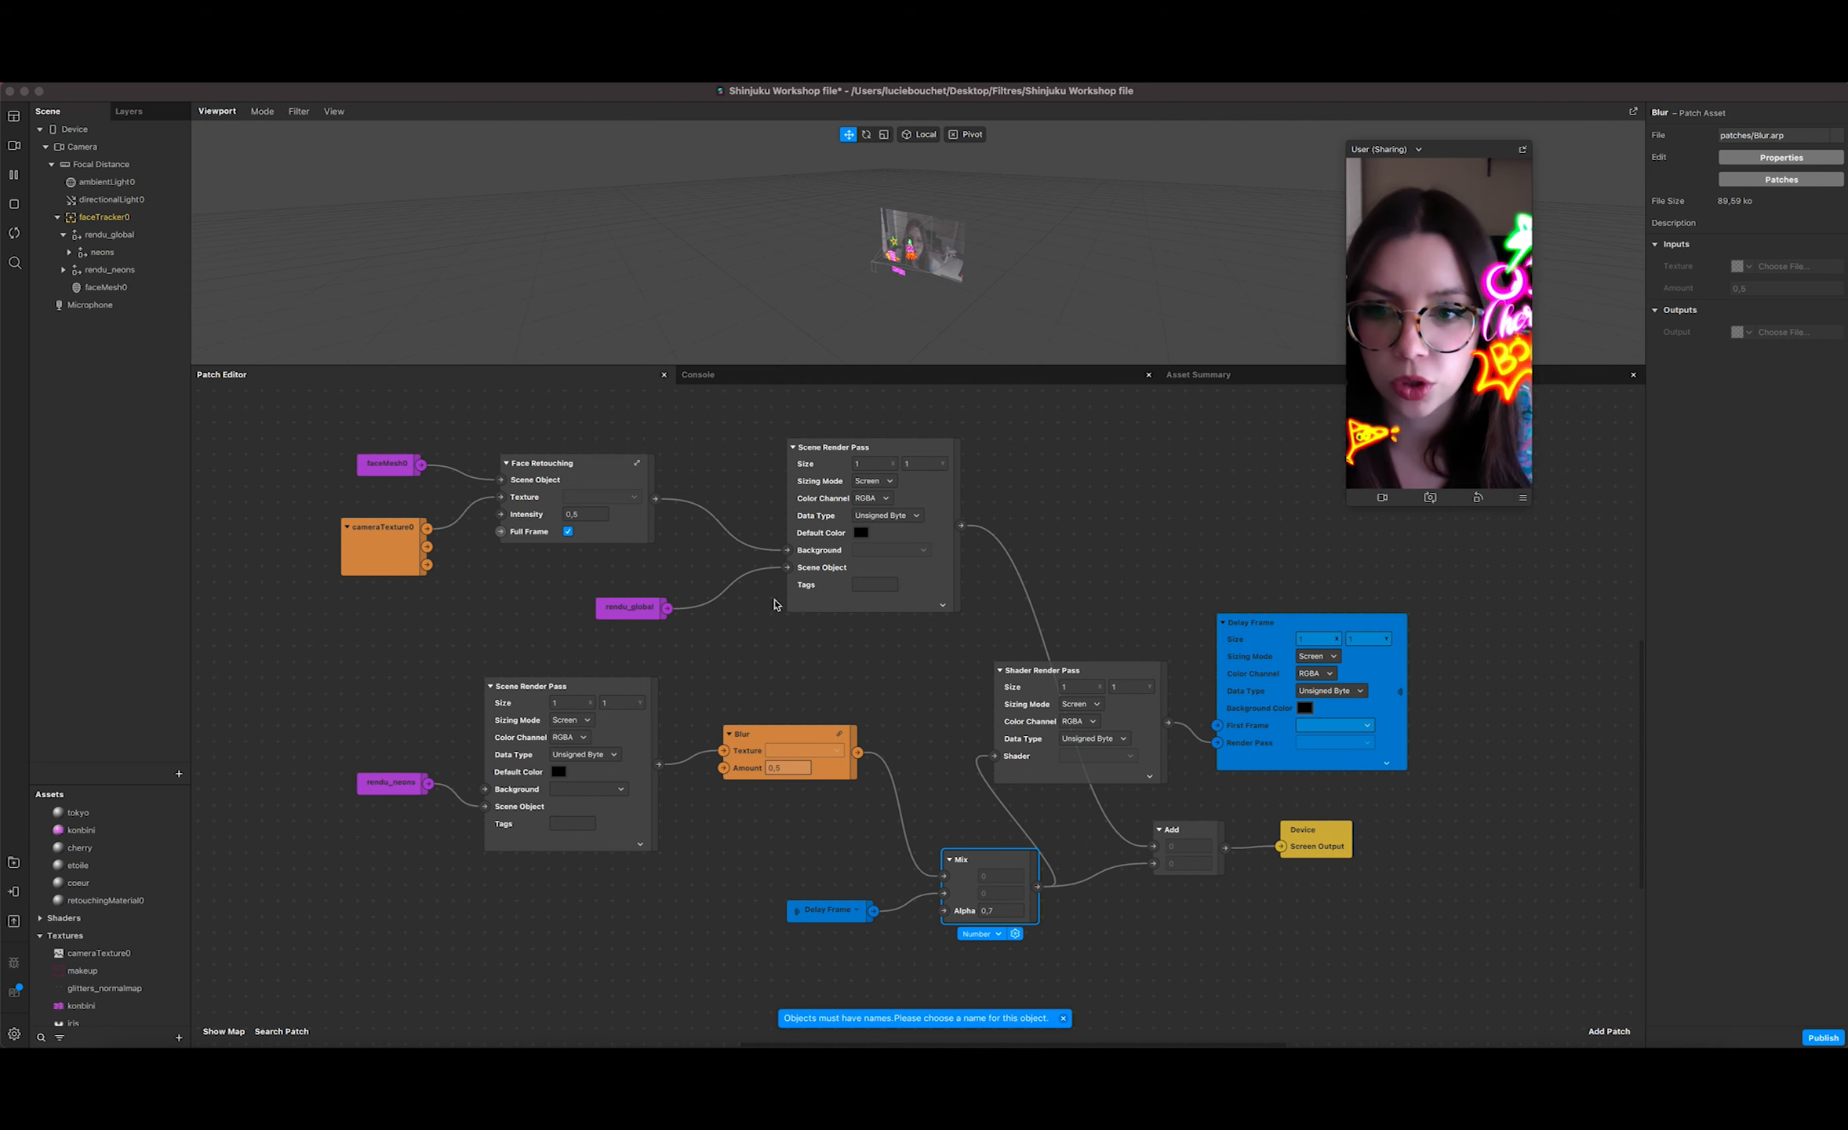
Step: Hide the neons object and show it again to compare the neon effect in the preview
left_click(102, 252)
left_click(1734, 179)
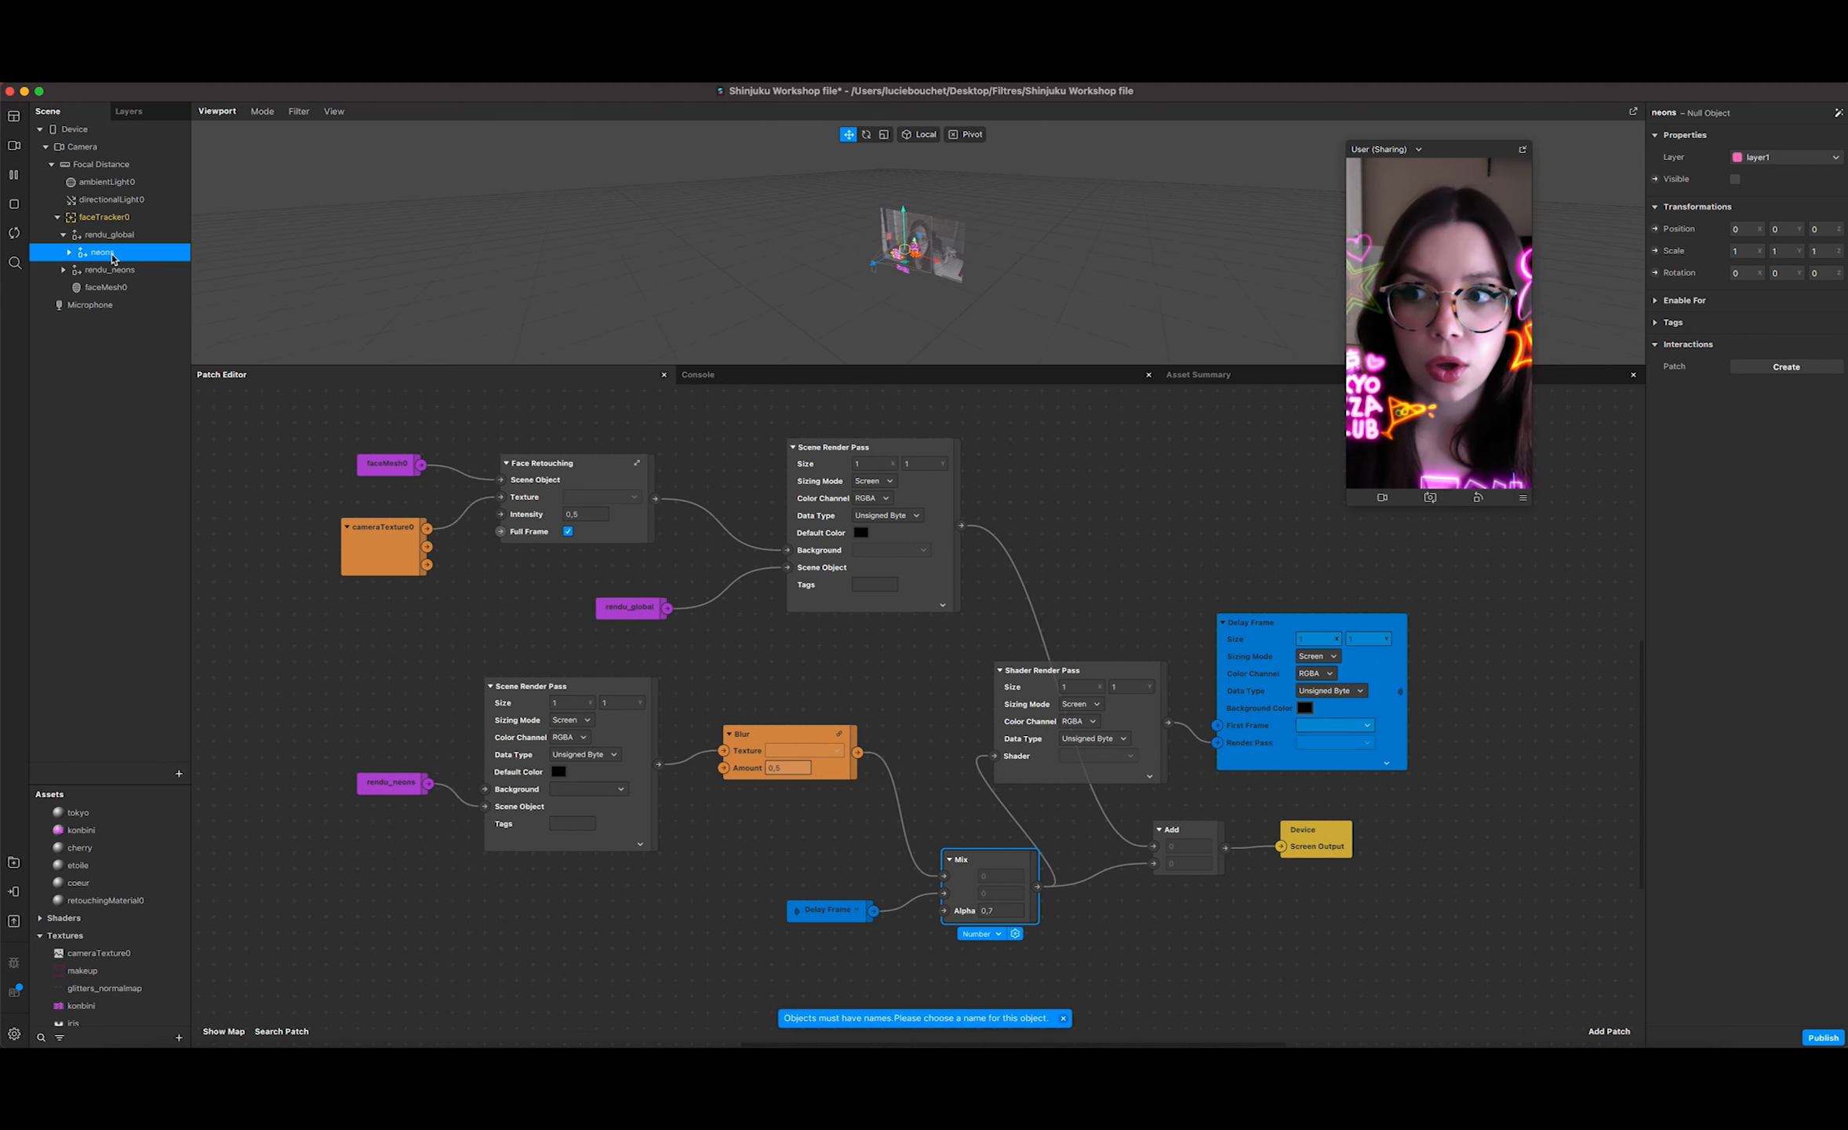
left_click(1736, 180)
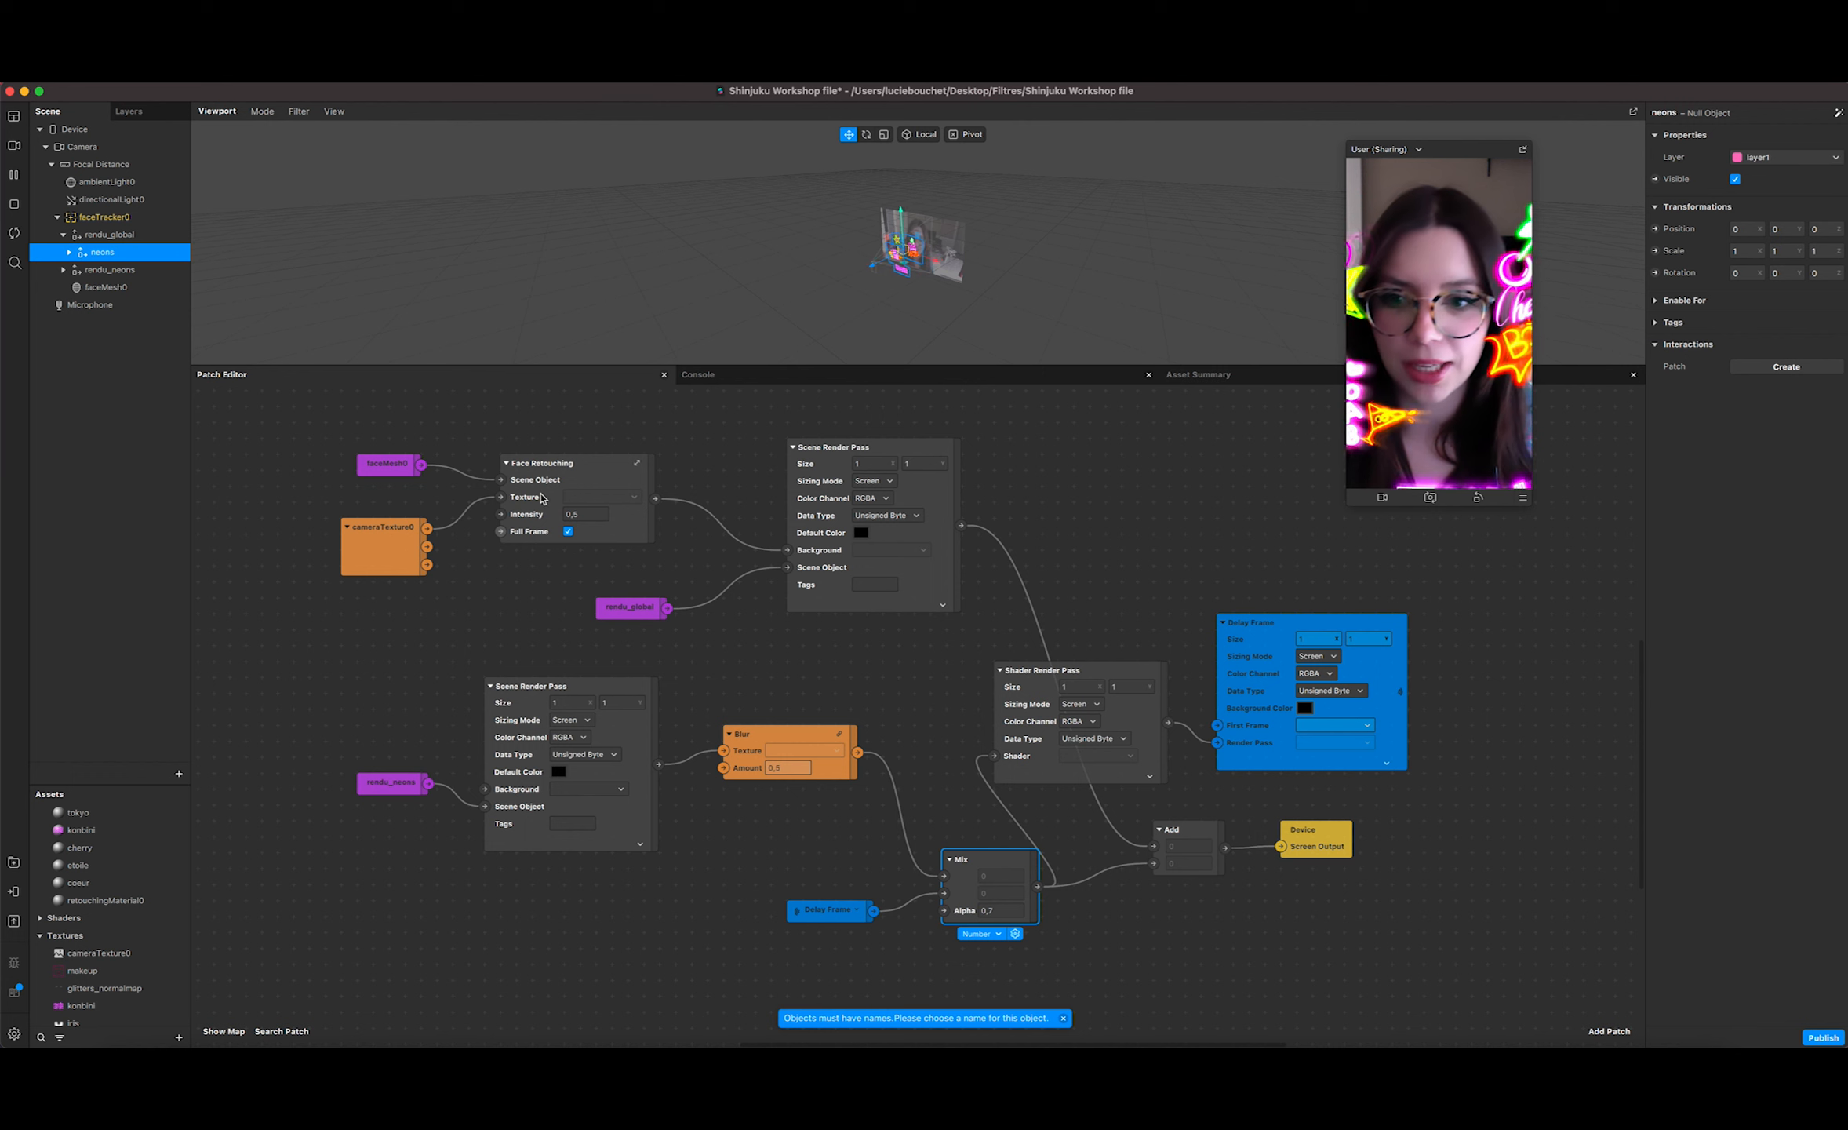
Step: Insert a Null Object, place it directly under the face tracker, and rename it maquillage
scroll(657, 577, "left", 2)
scroll(657, 577, "down", 5)
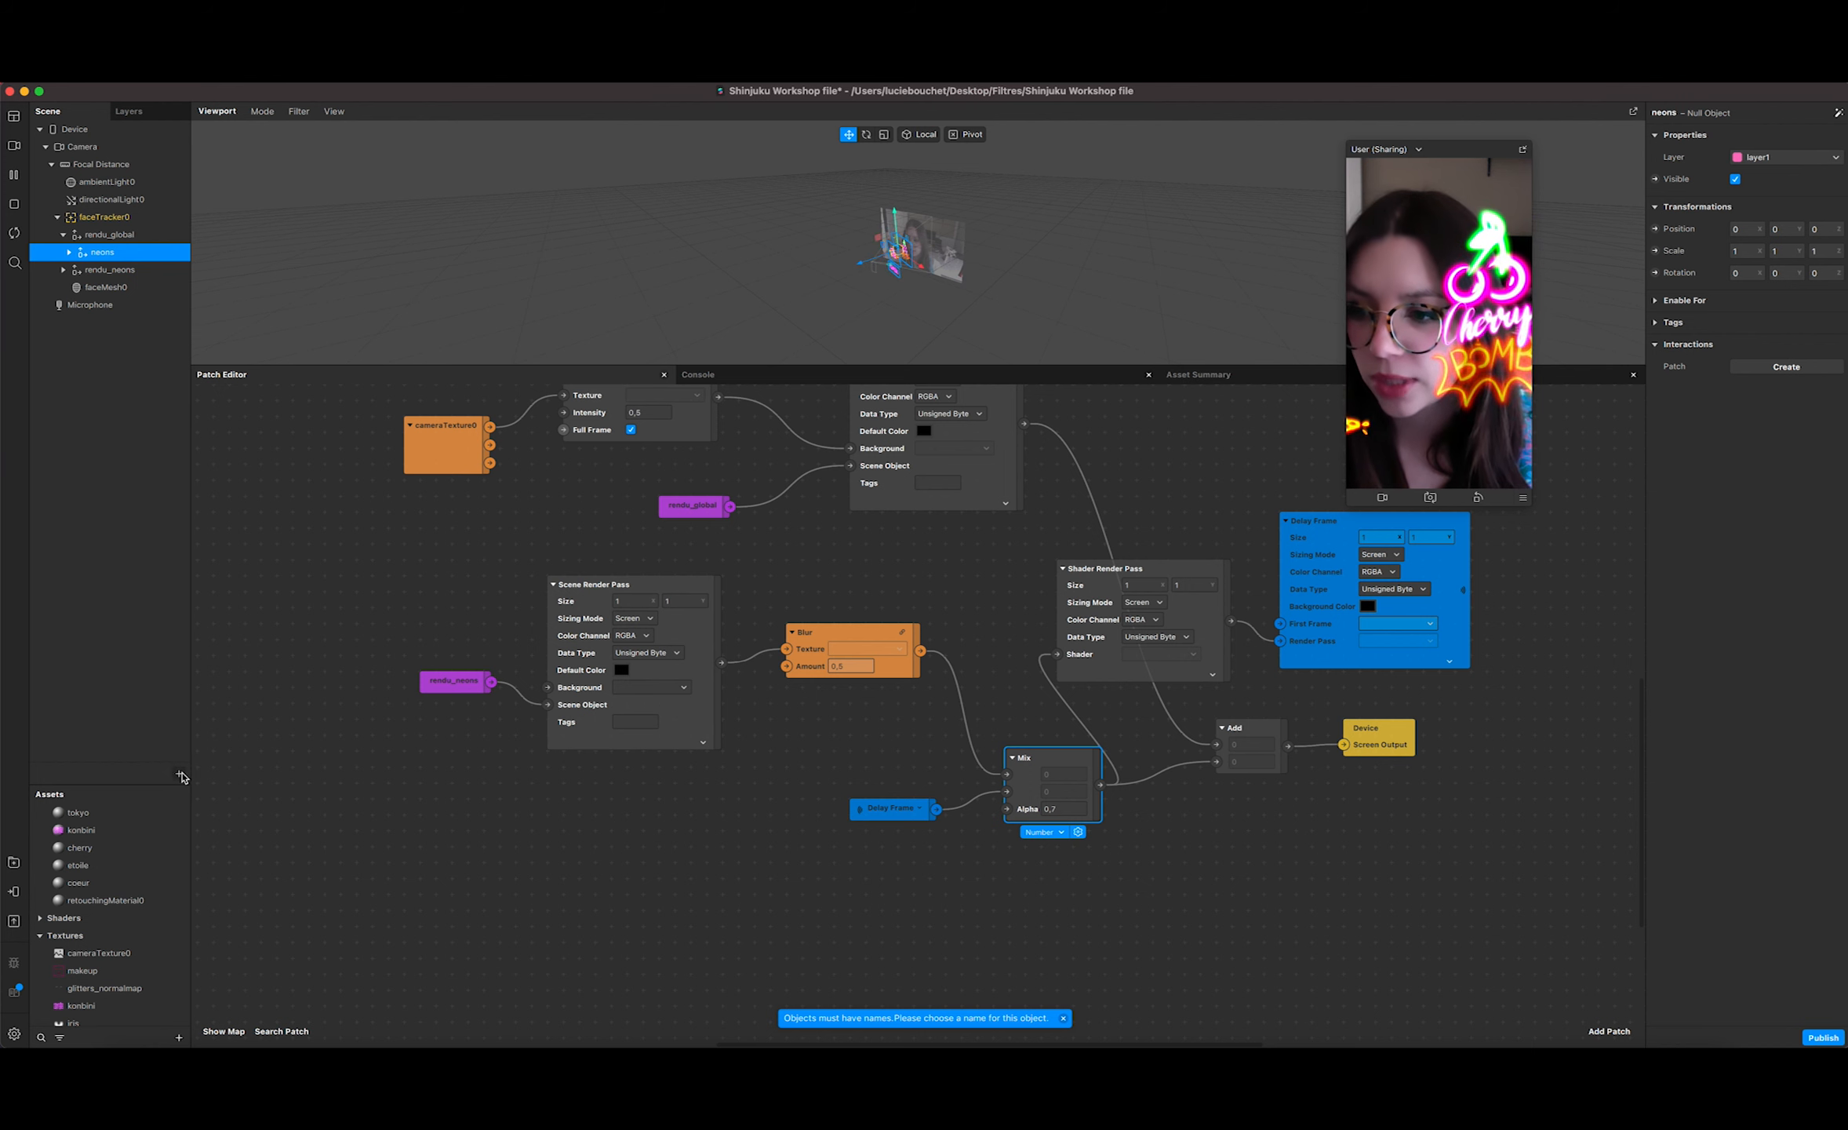
left_click(180, 775)
left_click(106, 684)
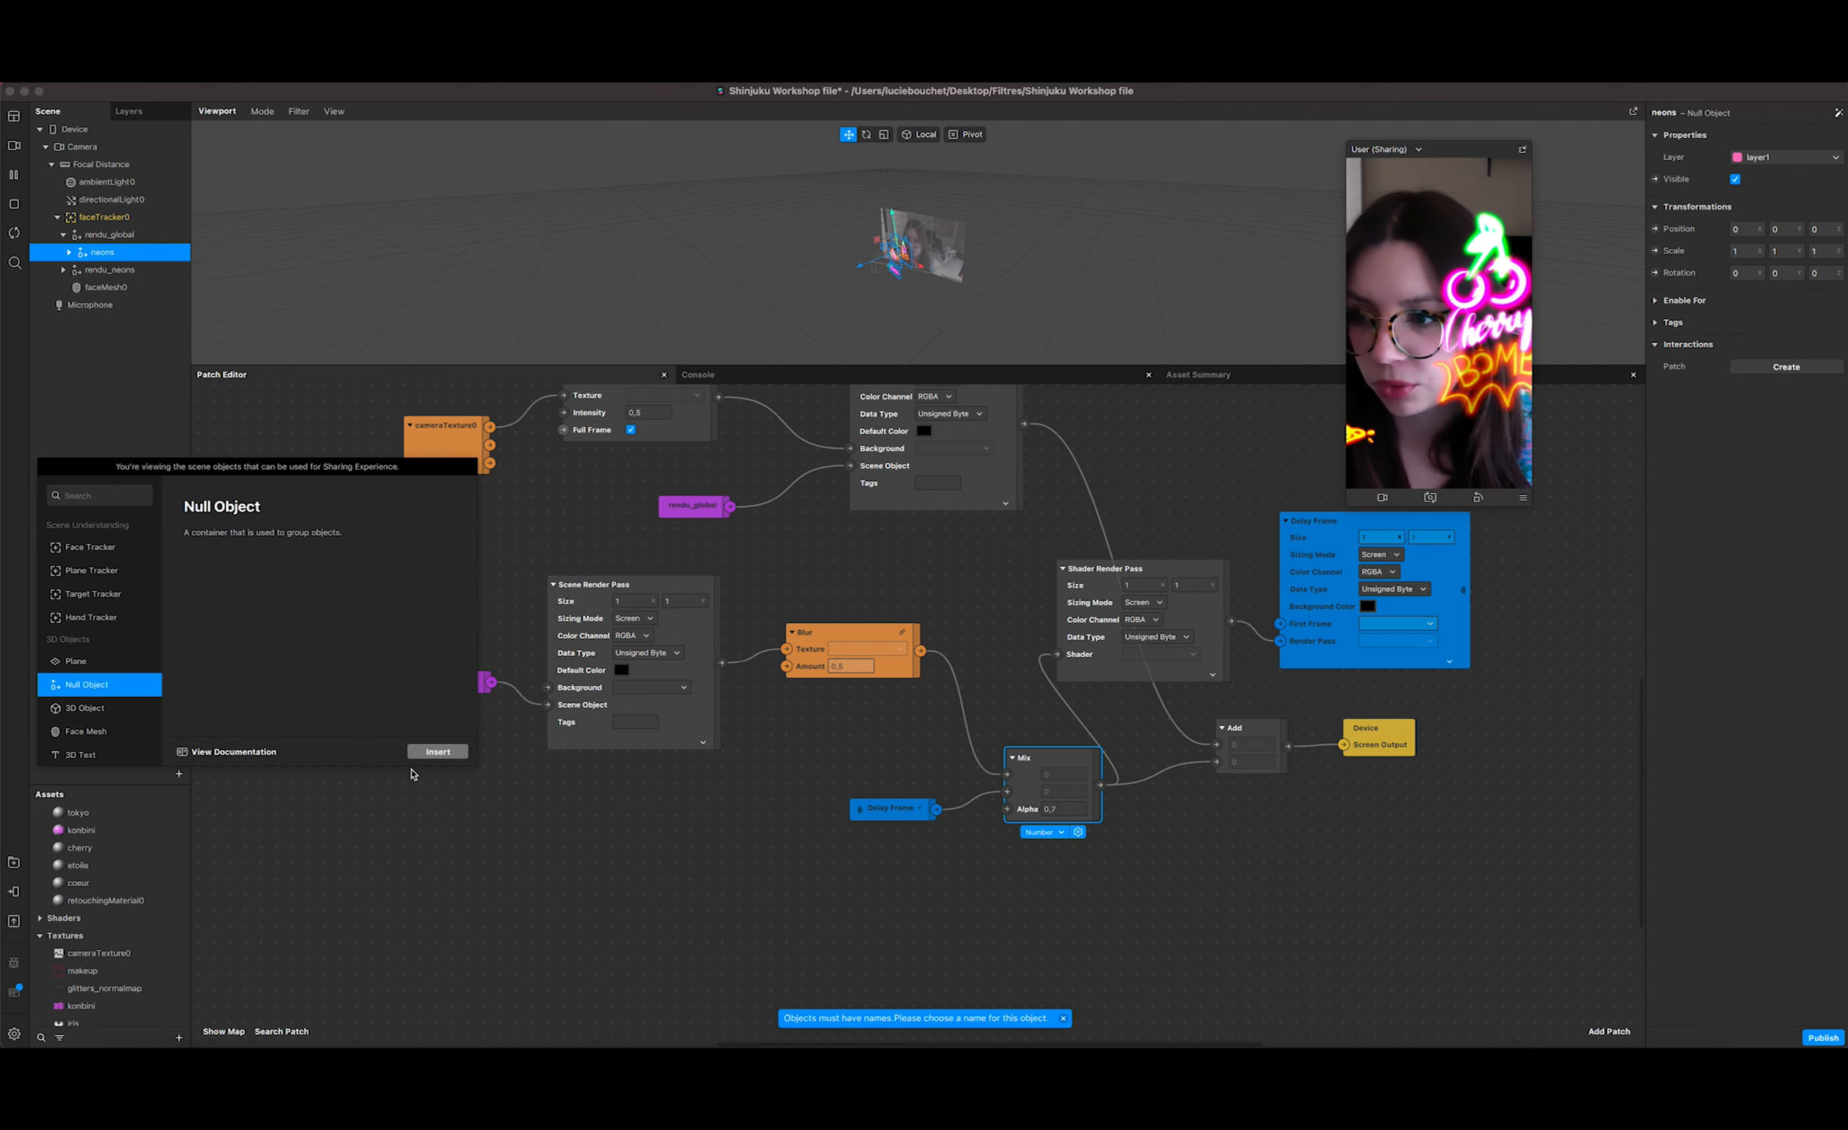
left_click(436, 751)
left_click_drag(101, 305, 117, 228)
double_click(106, 237)
type("ma")
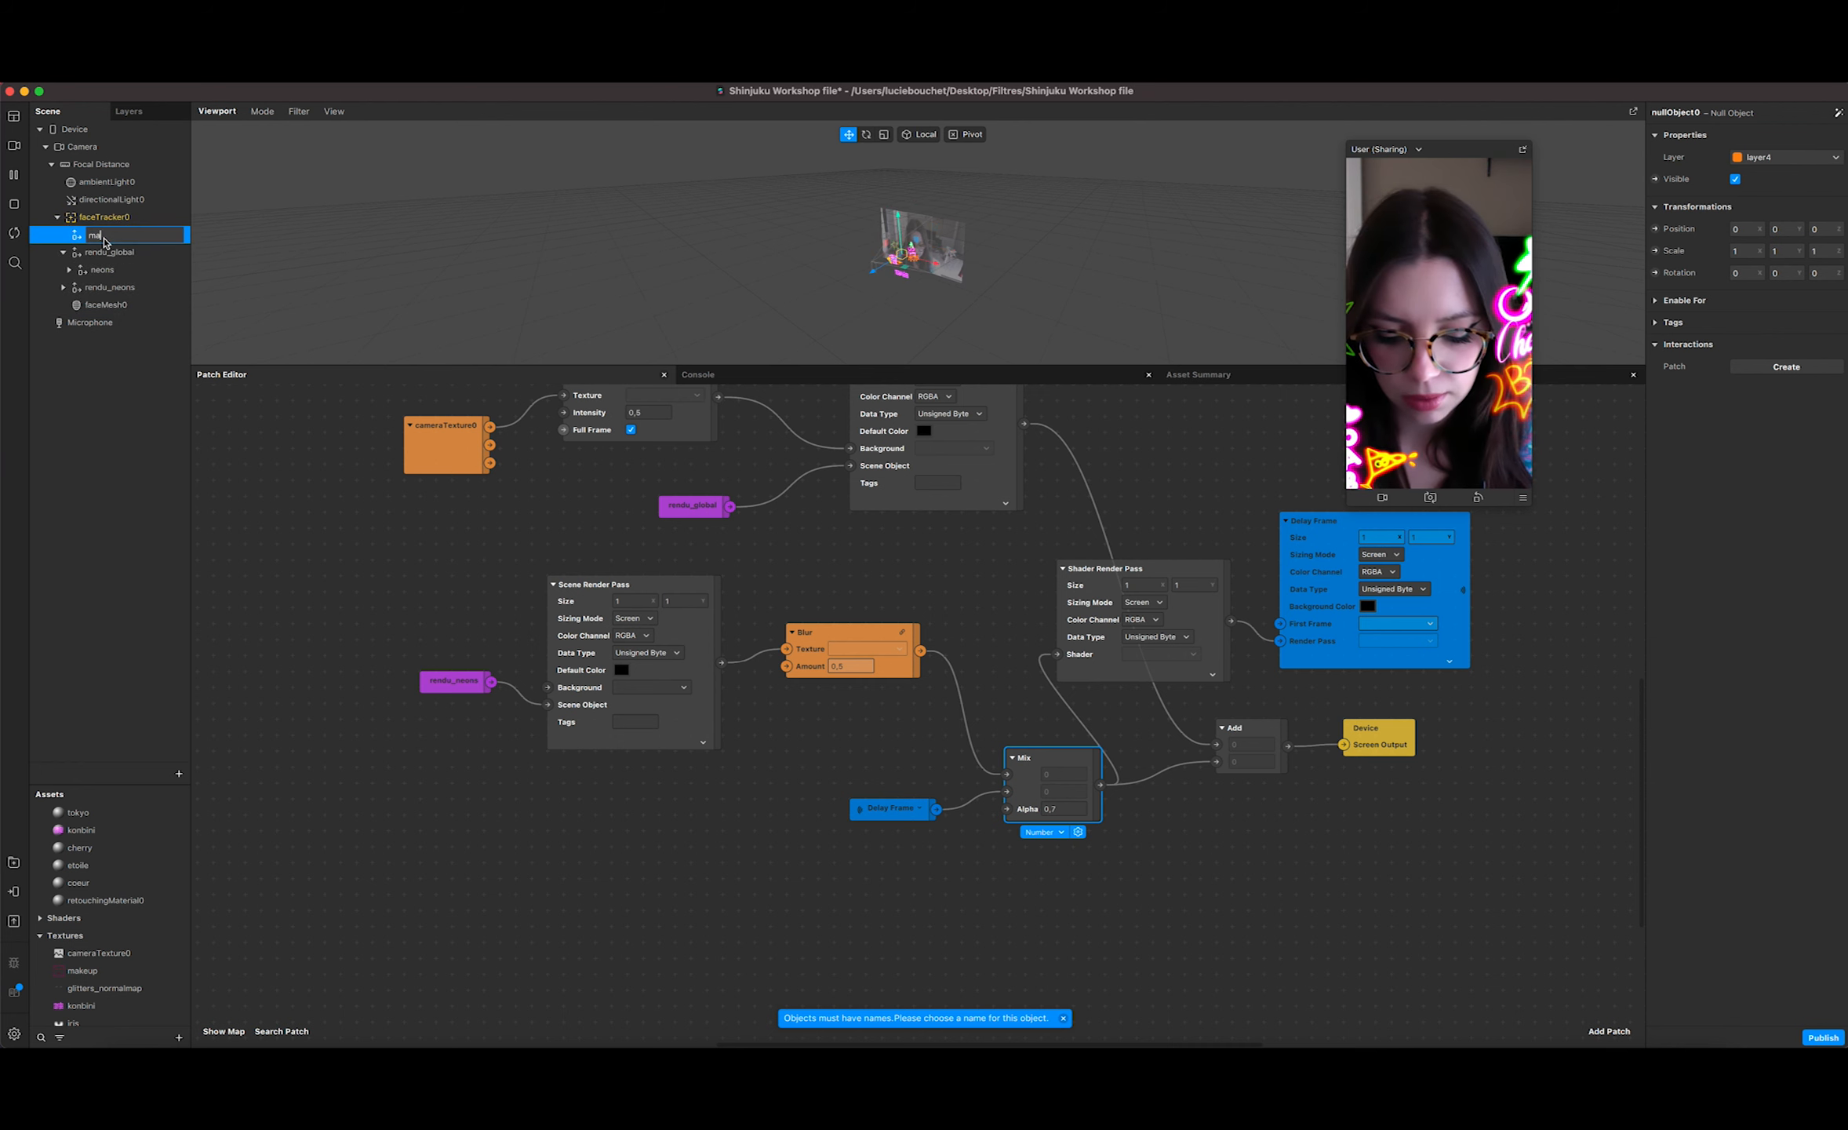
type("quillage")
key("Return")
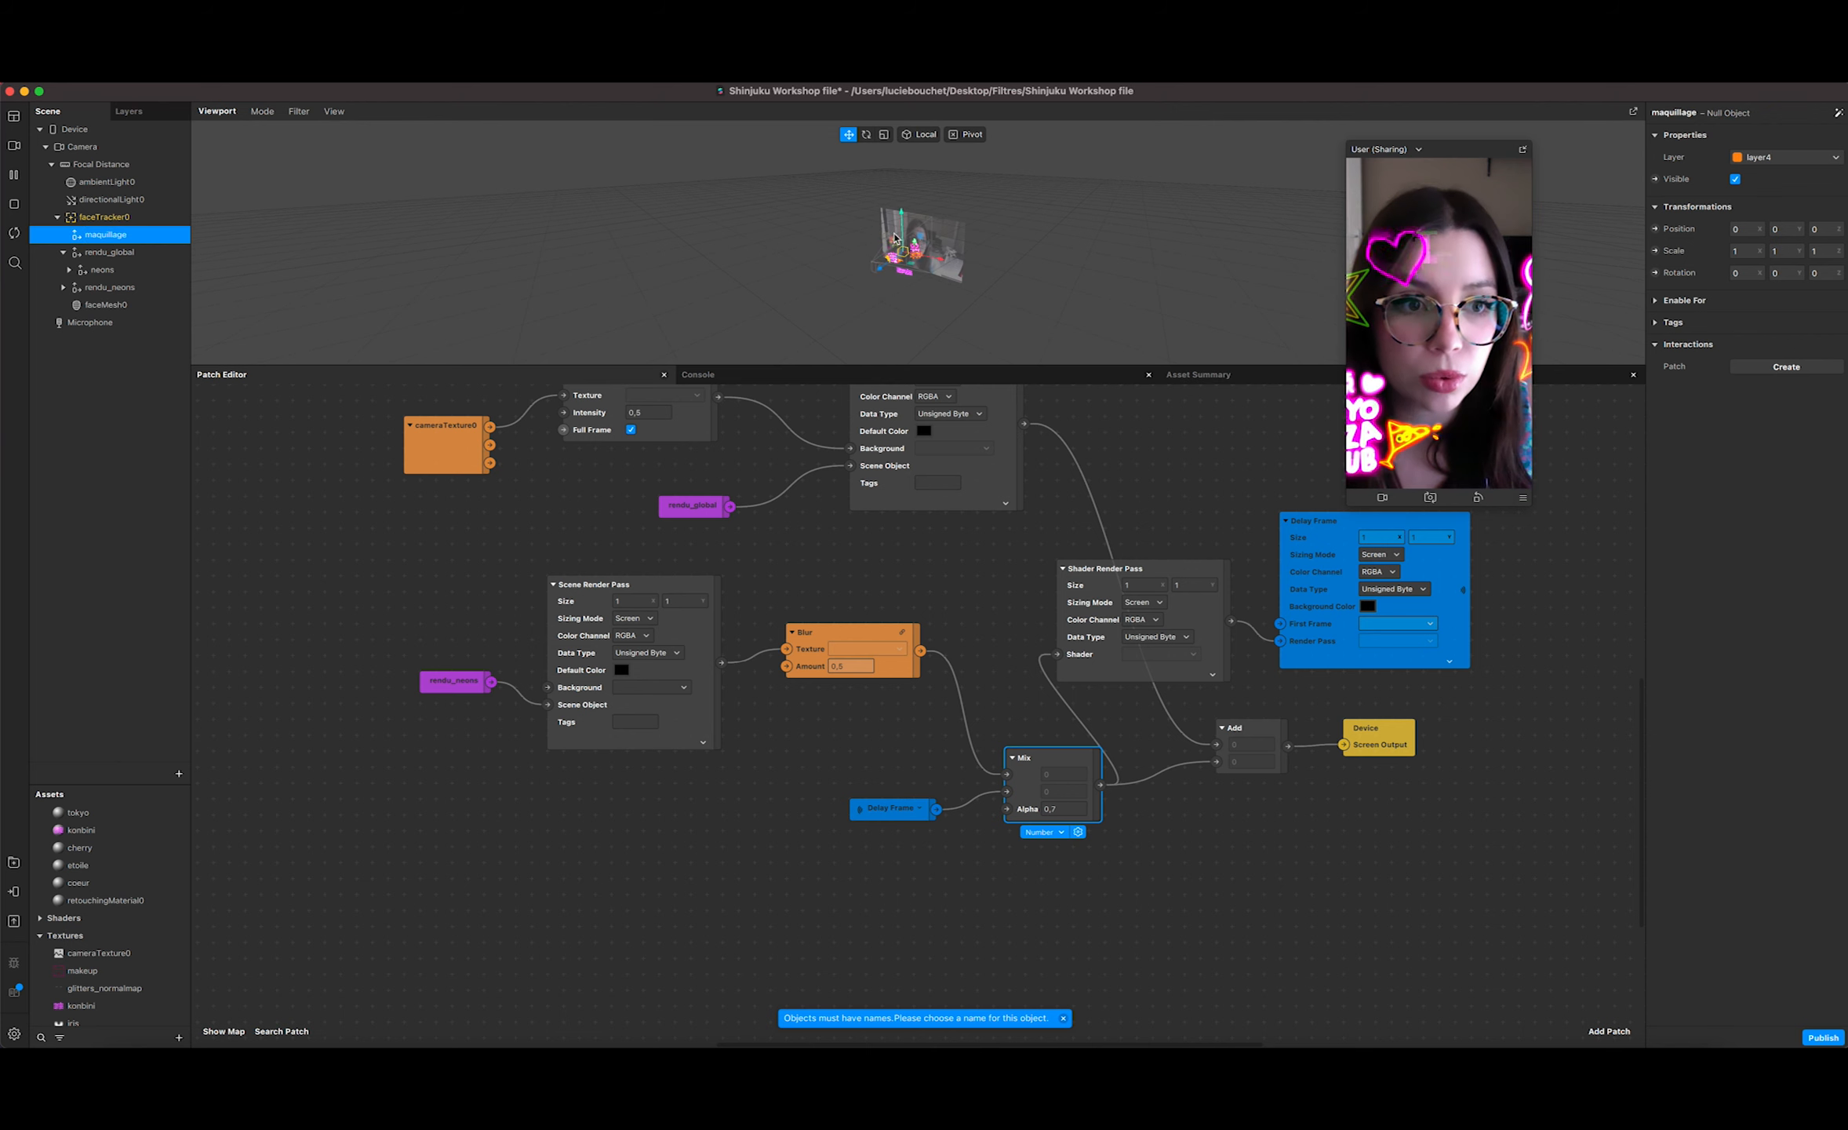
Step: Insert a Face Mesh and nest it inside the maquillage null object
scroll(1259, 507, "up", 3)
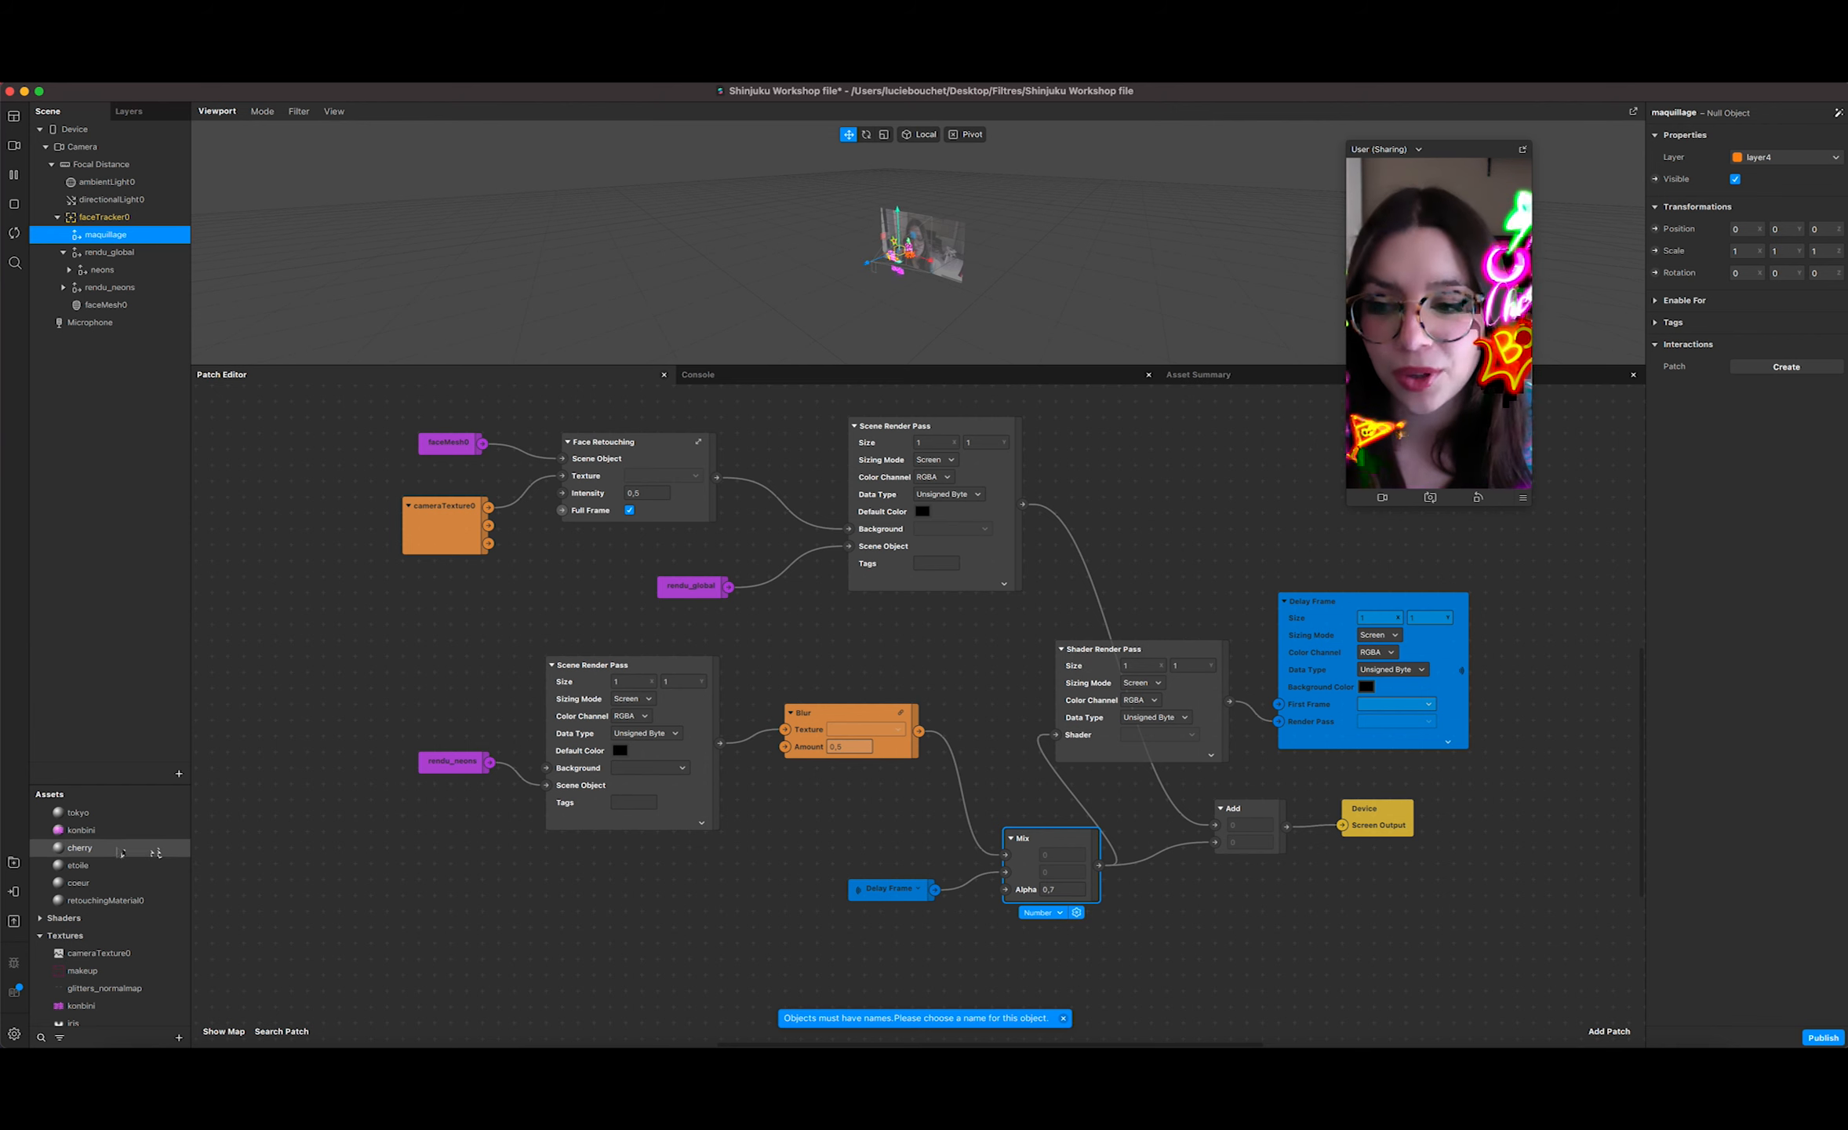
left_click(179, 775)
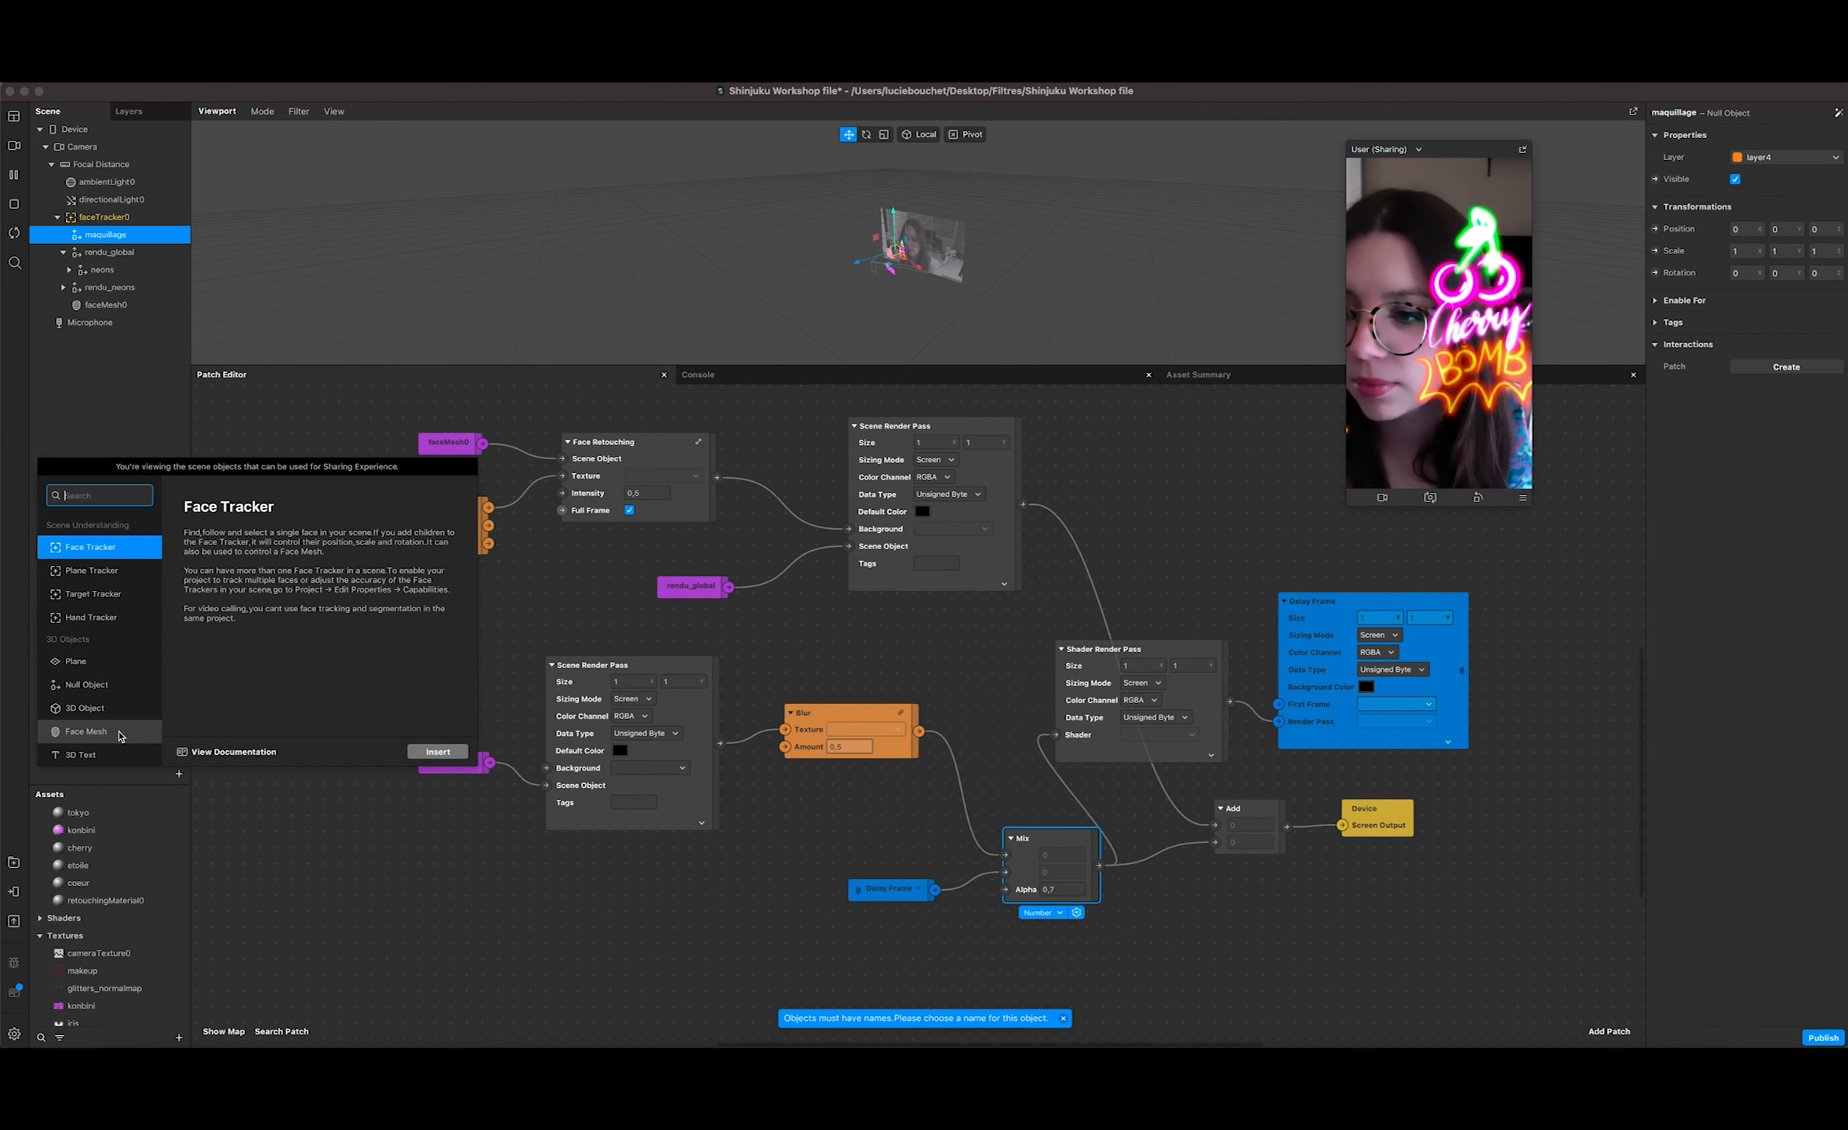
left_click(87, 730)
left_click(437, 751)
left_click_drag(110, 324, 126, 239)
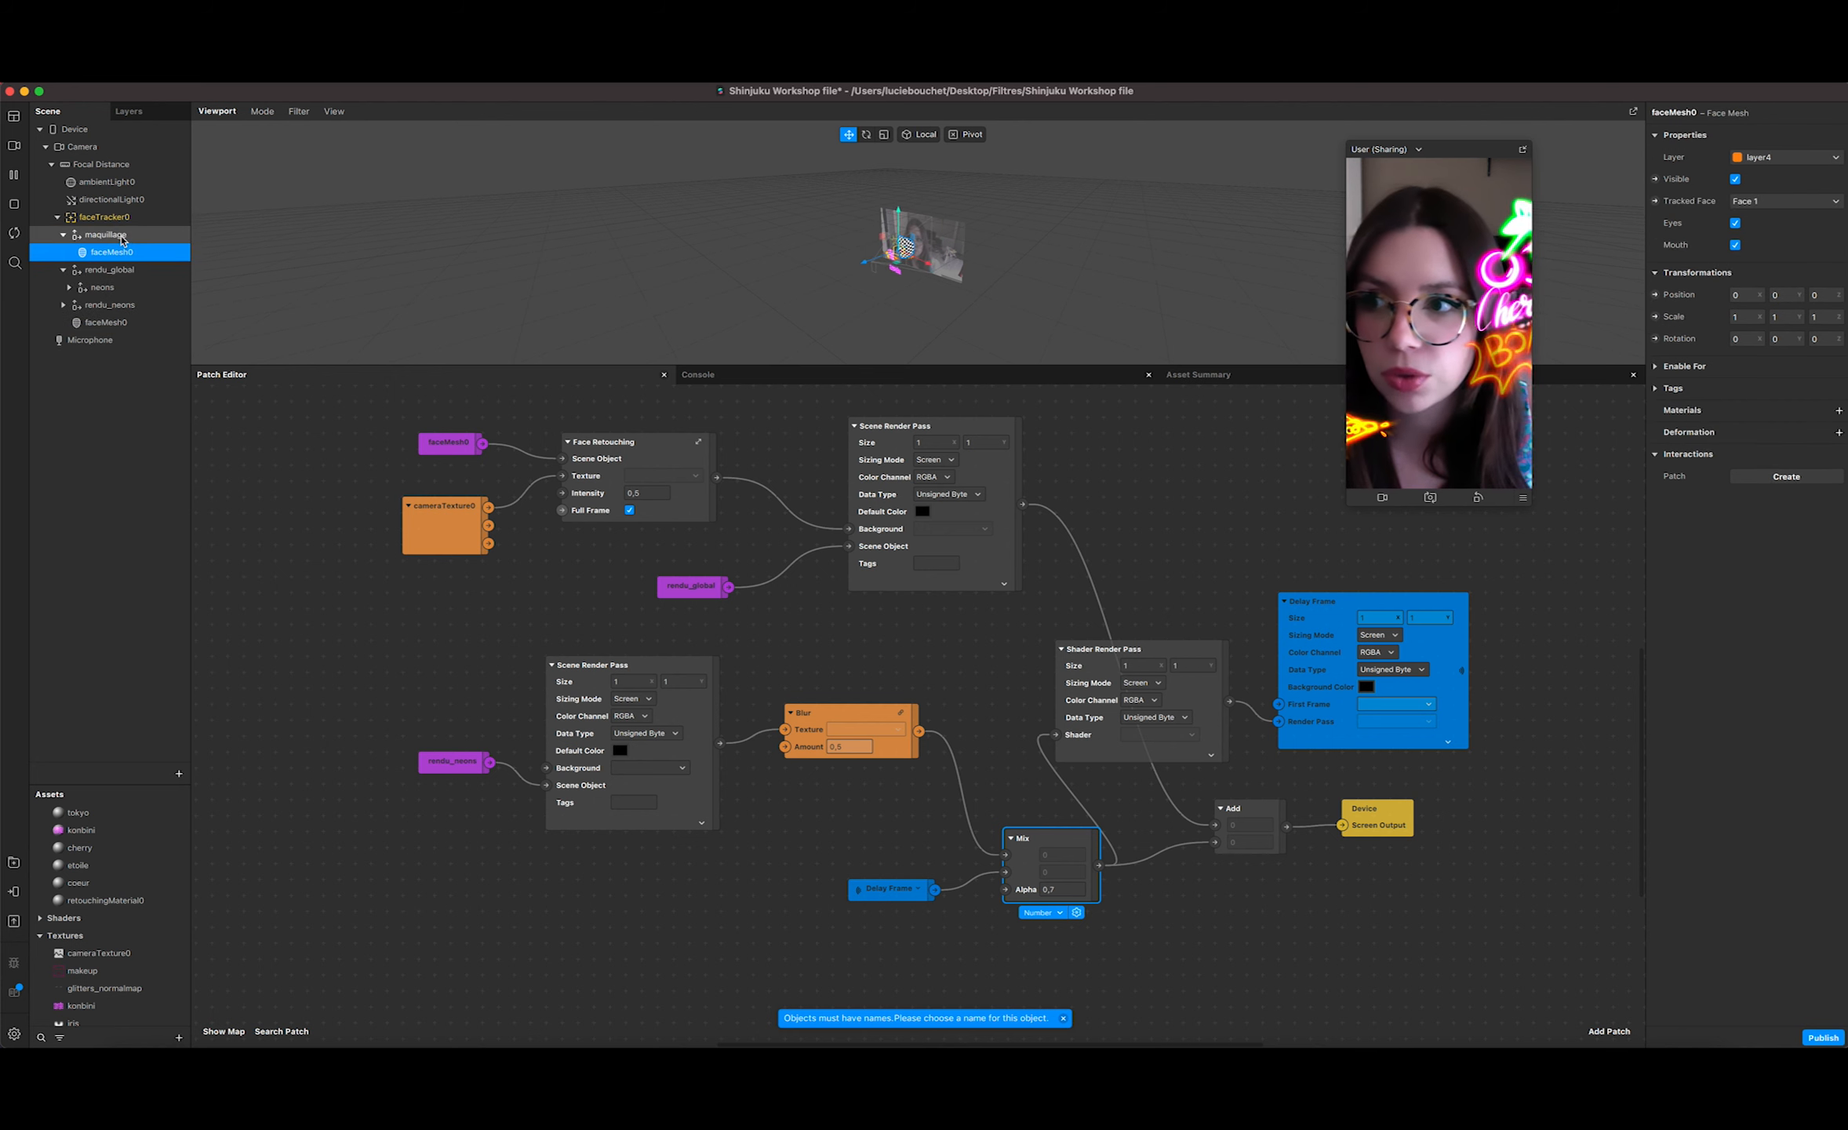
Step: Move the maquillage object into the rendu_global group below neons and restart the preview
left_click(123, 236)
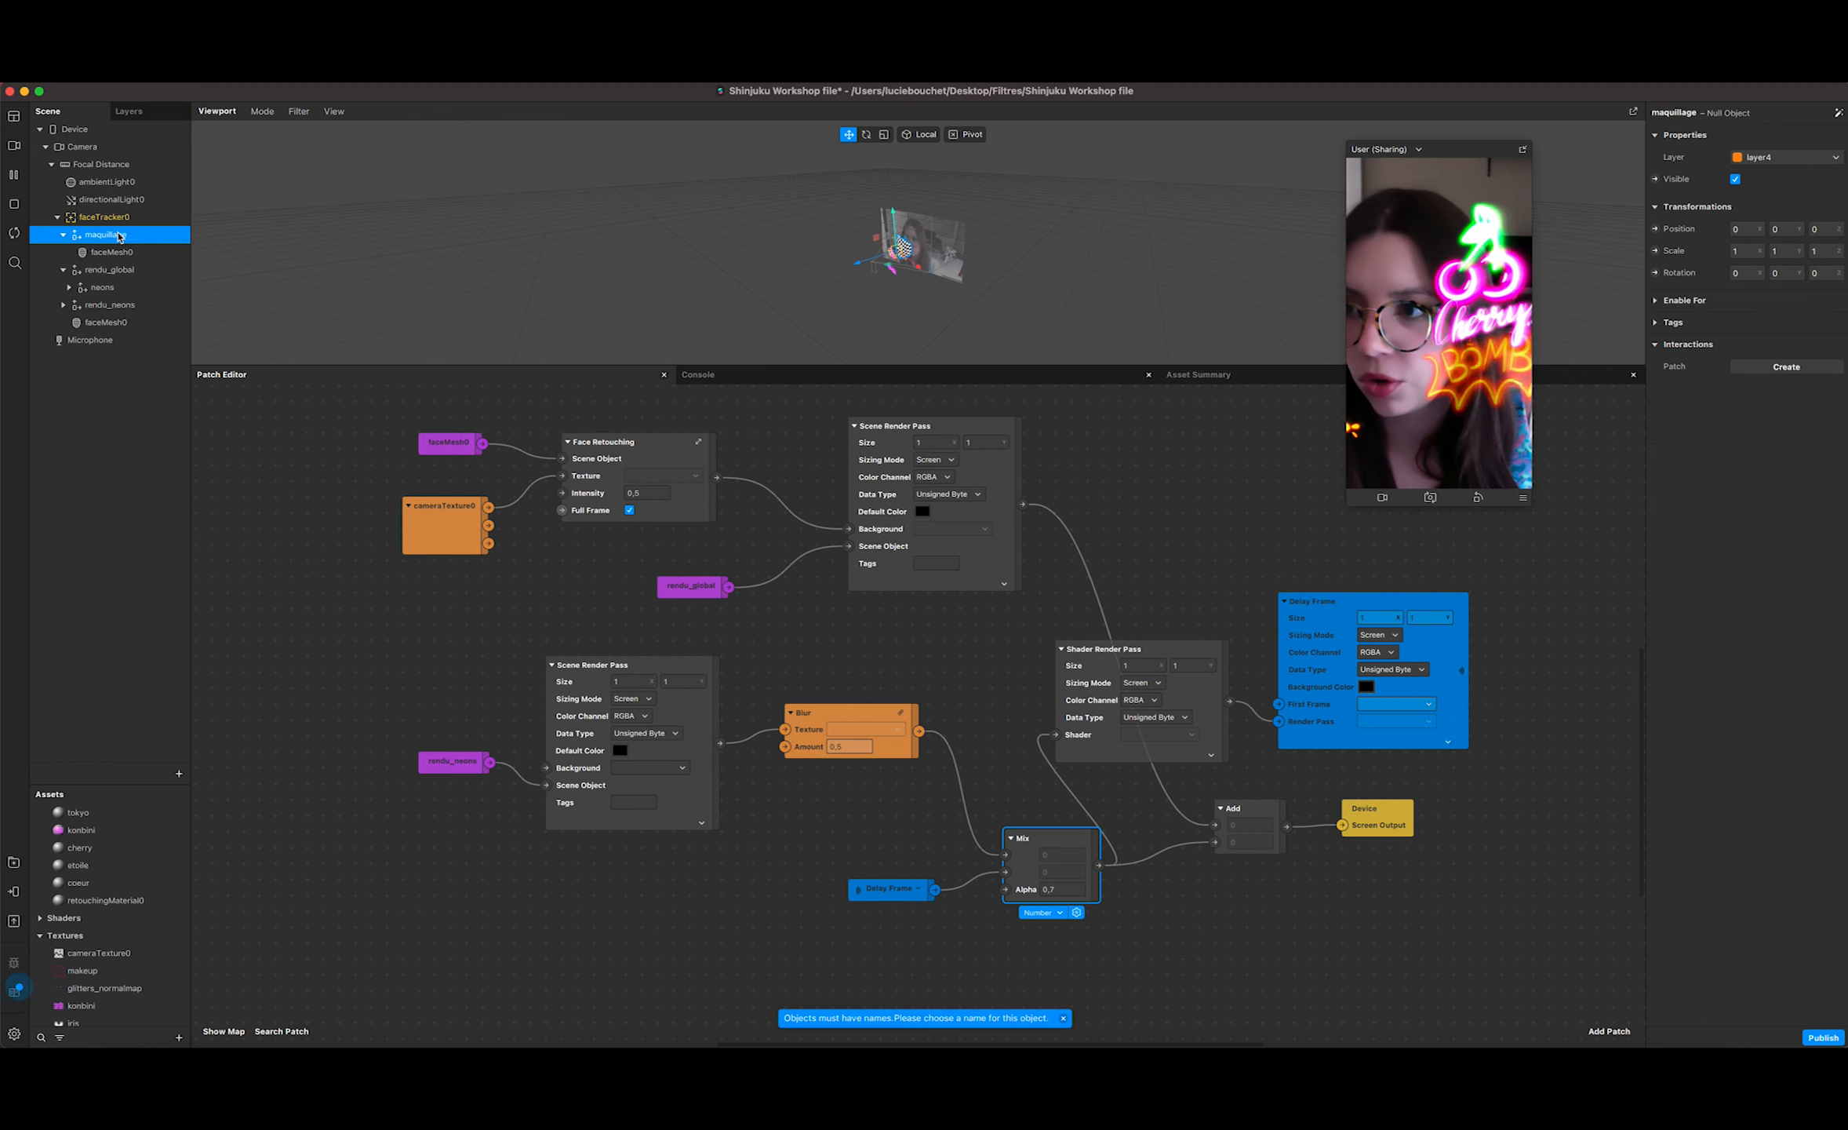
left_click_drag(126, 237, 130, 271)
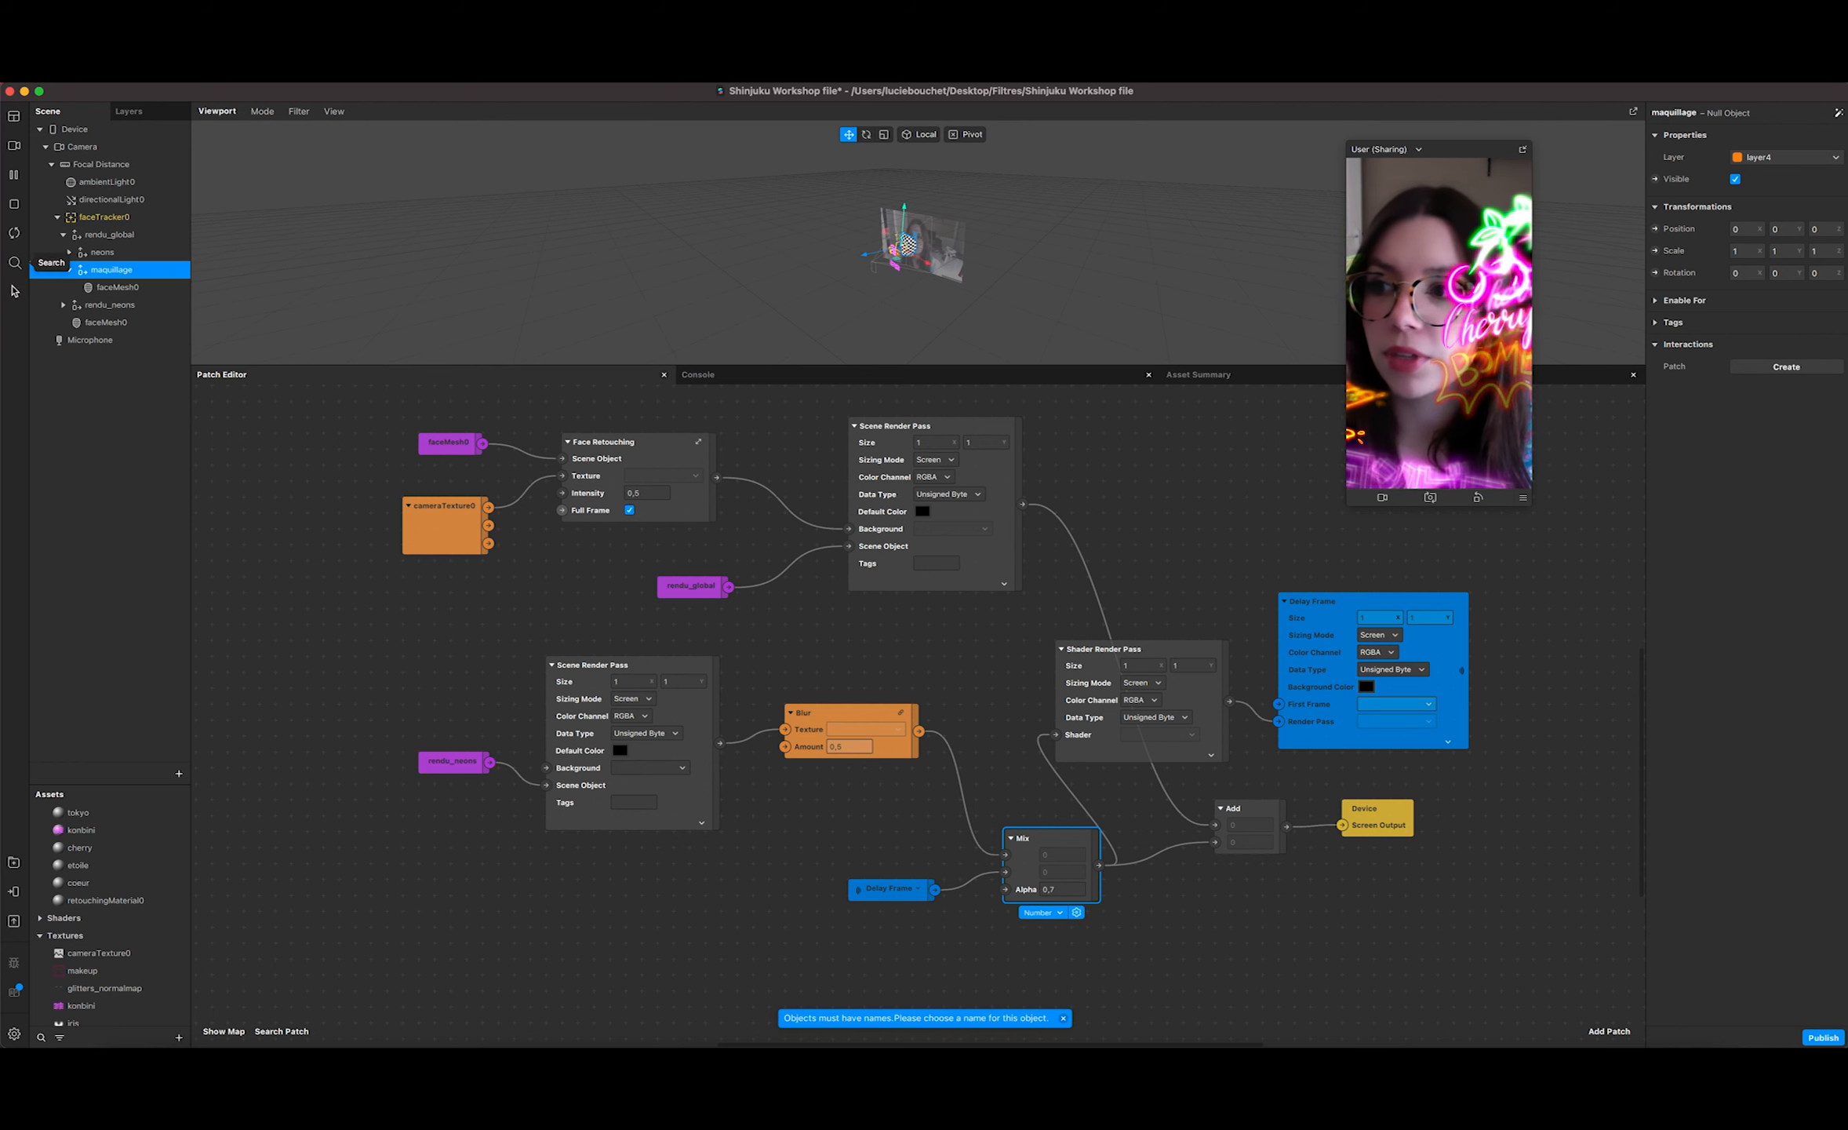
left_click(16, 240)
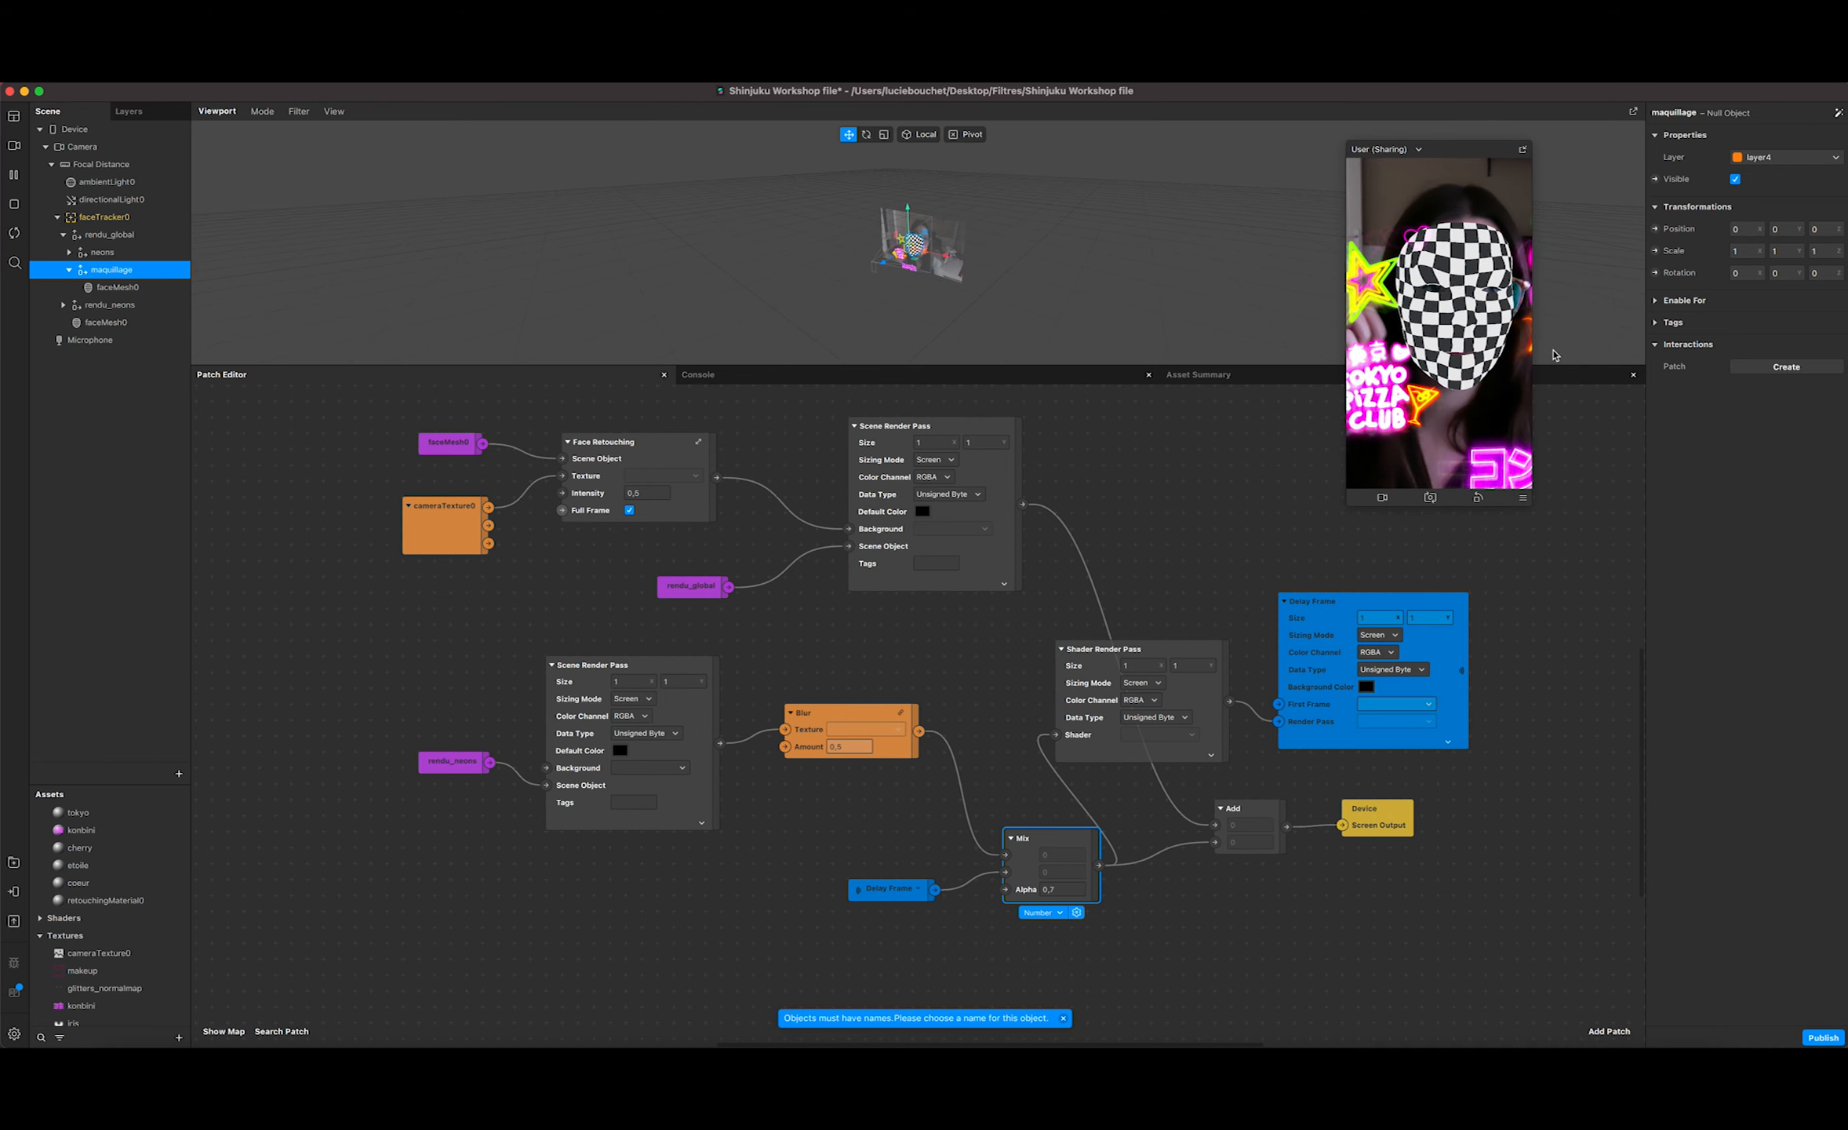
Step: Rename the face mesh inside the maquillage object as makeup
double_click(118, 288)
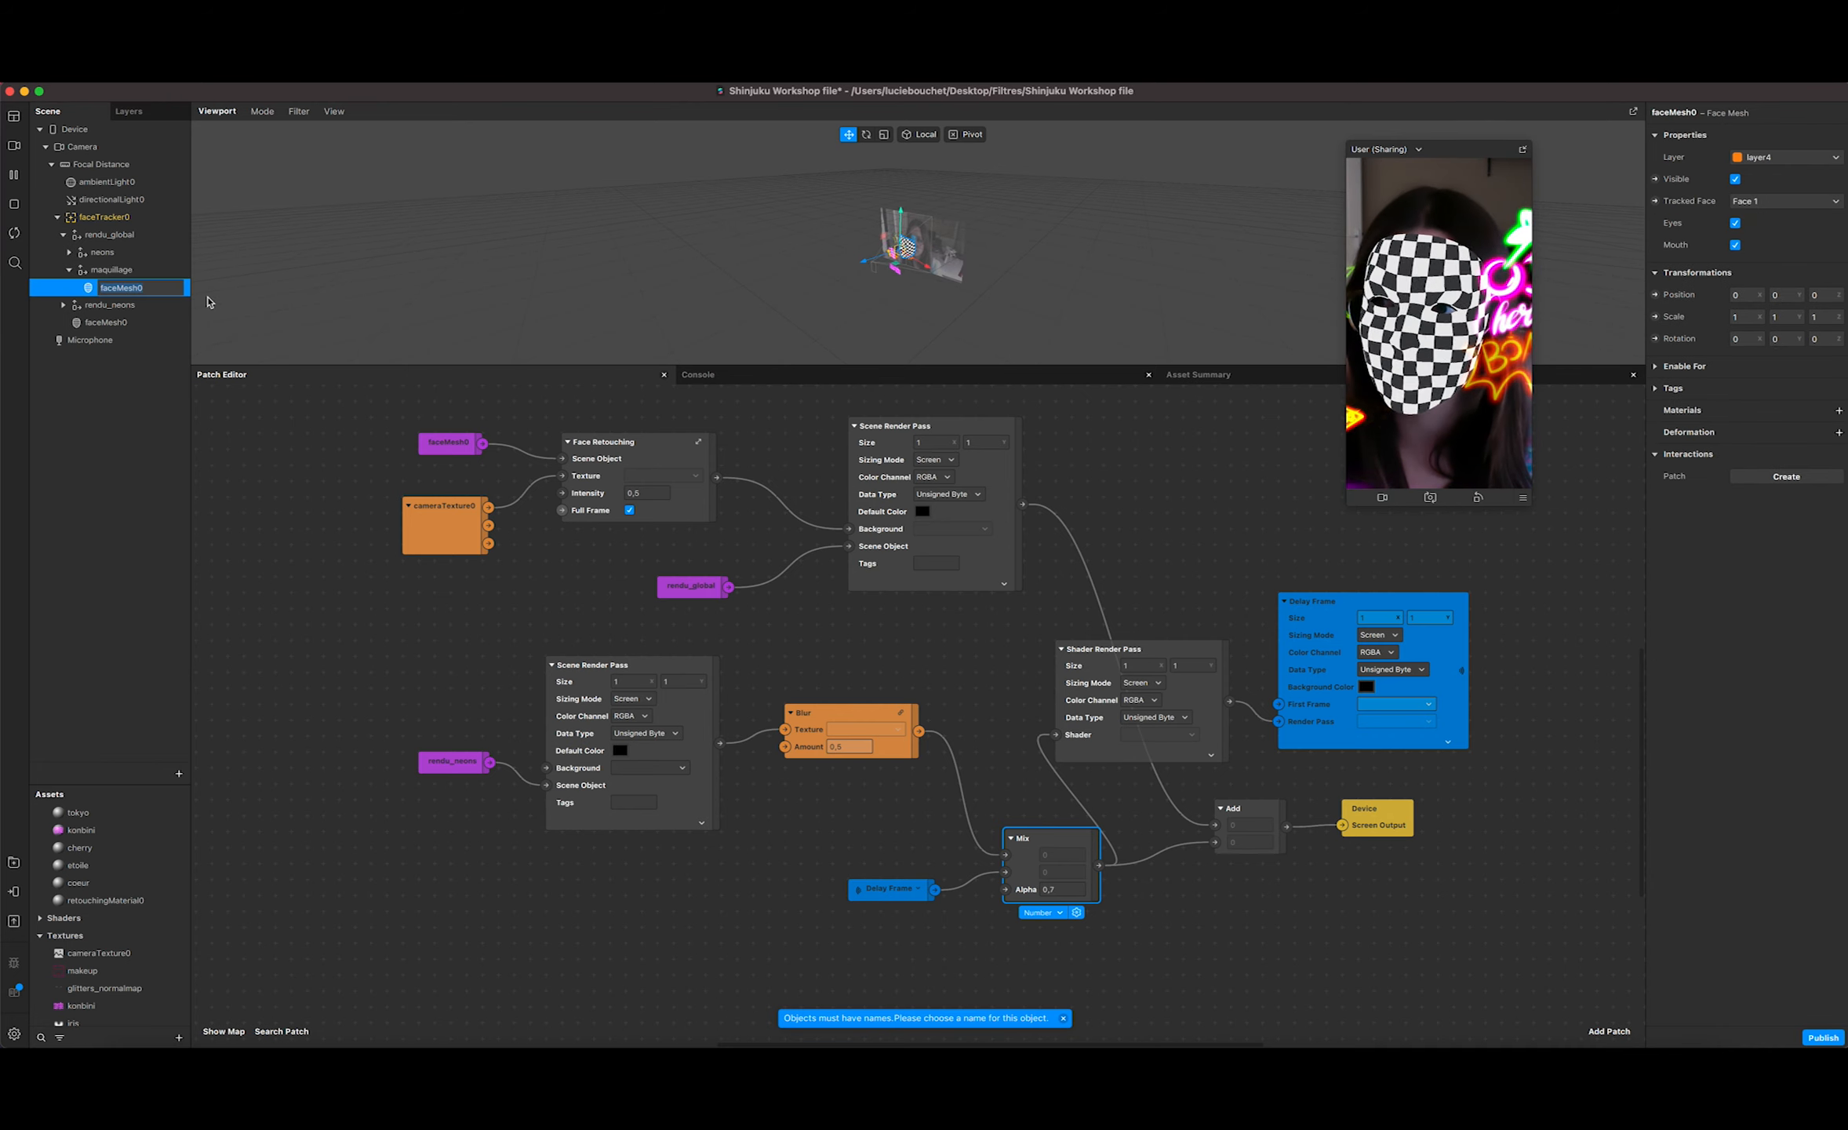
type("makeup")
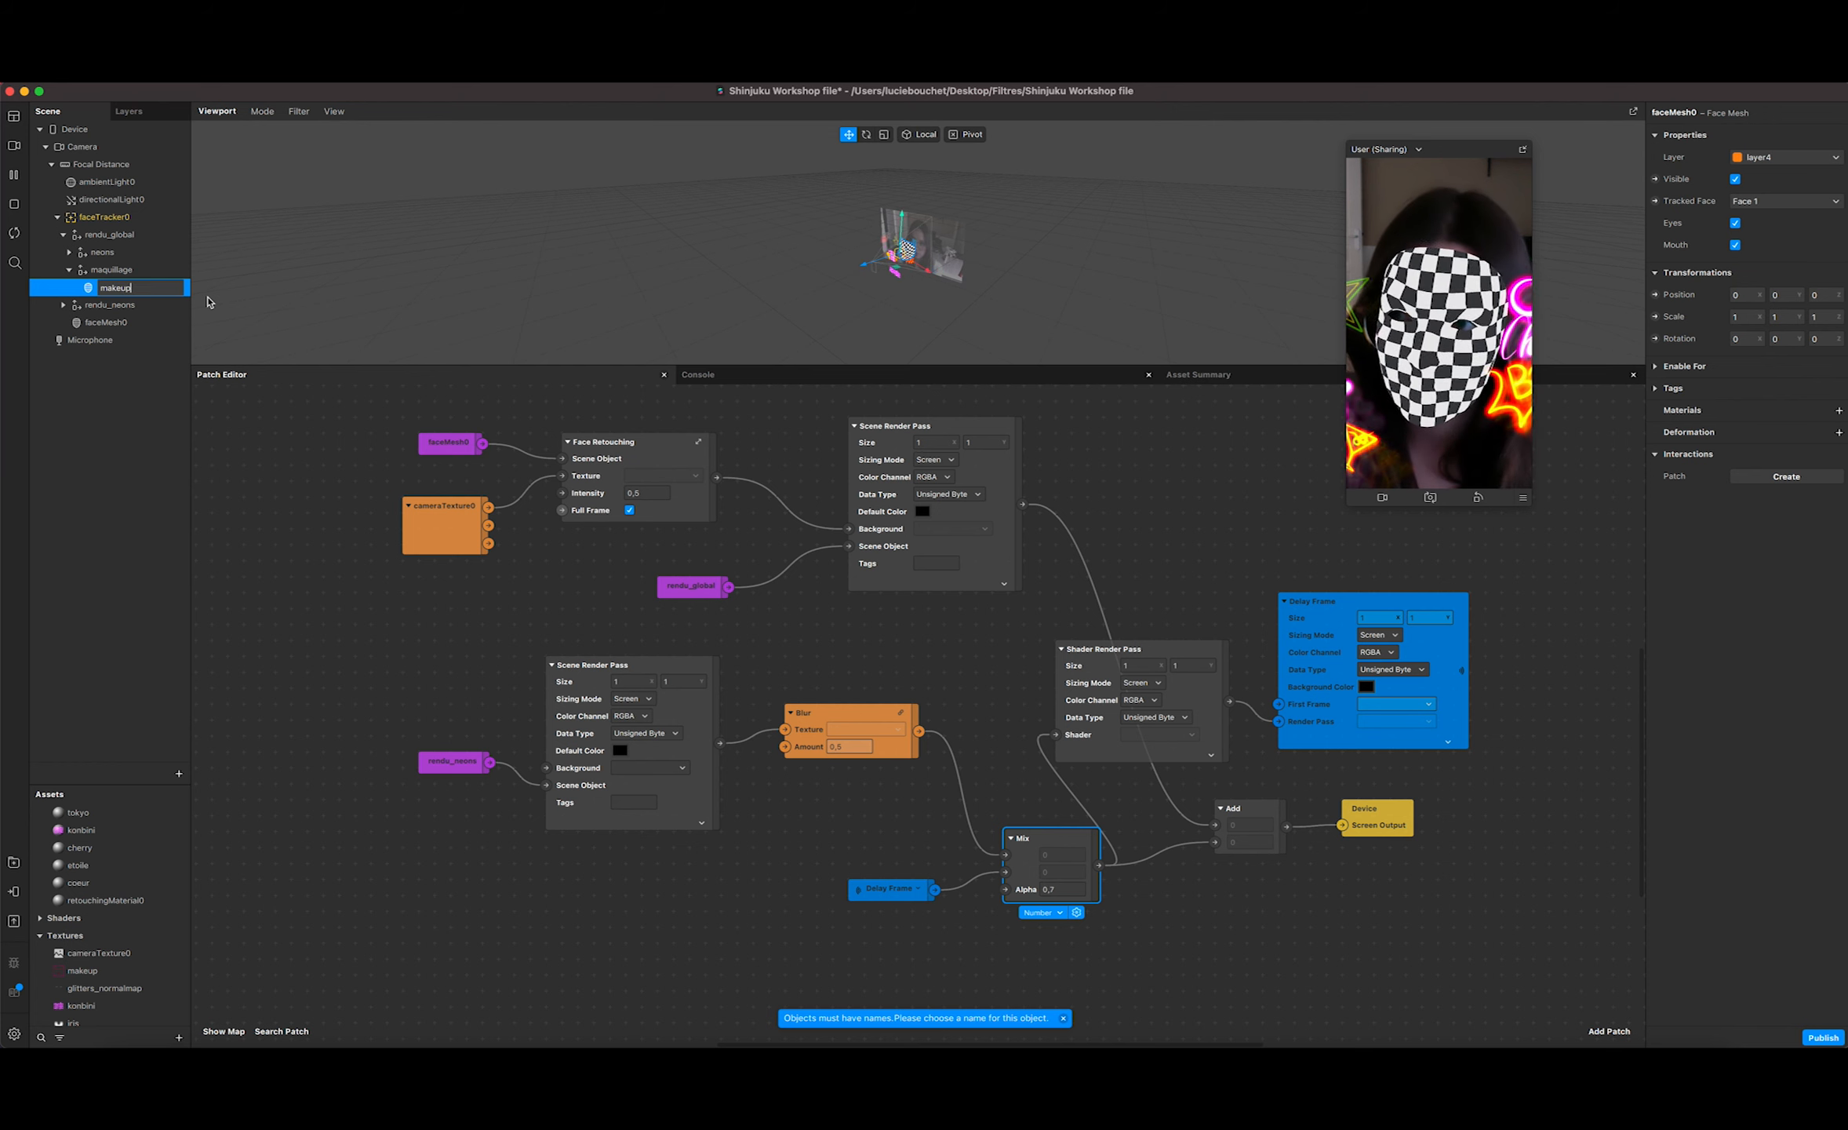
key("Return")
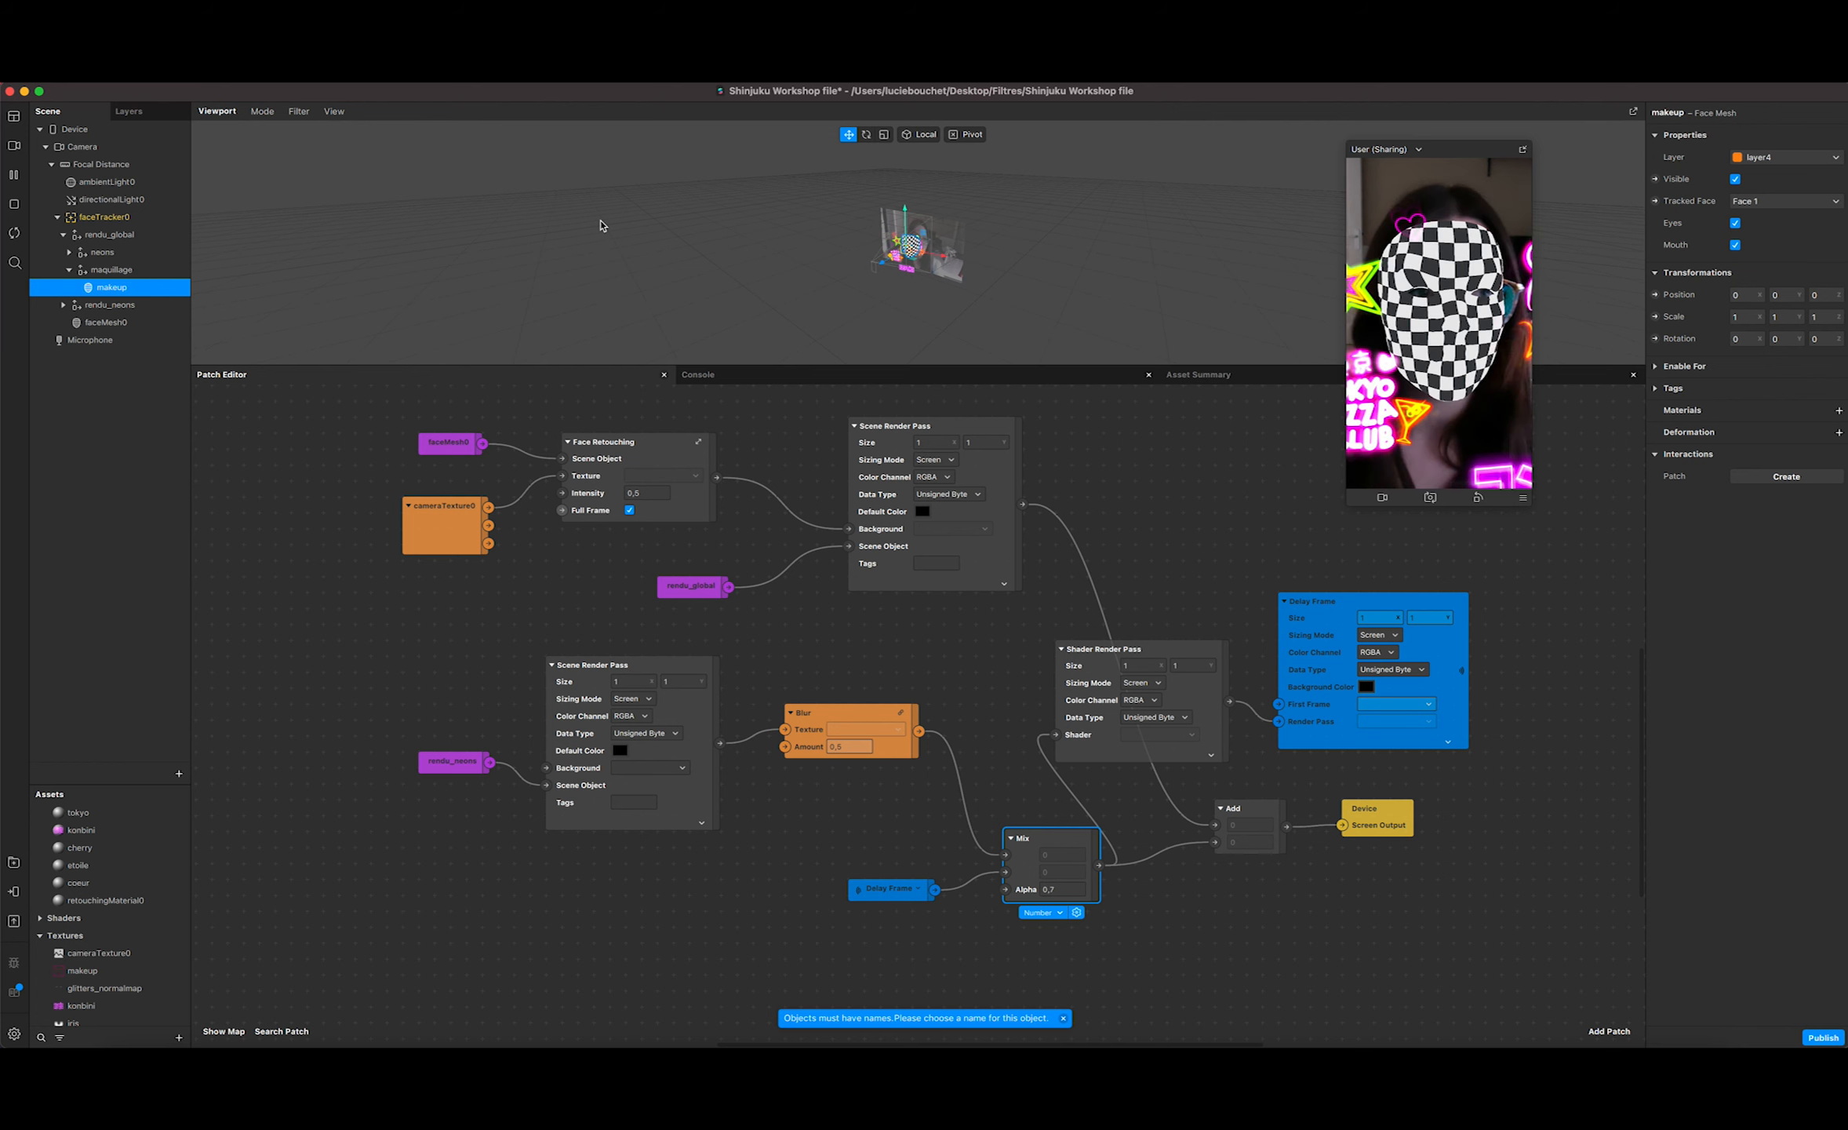
Step: Create a new material on the makeup face mesh and rename the material makeup
left_click(1840, 413)
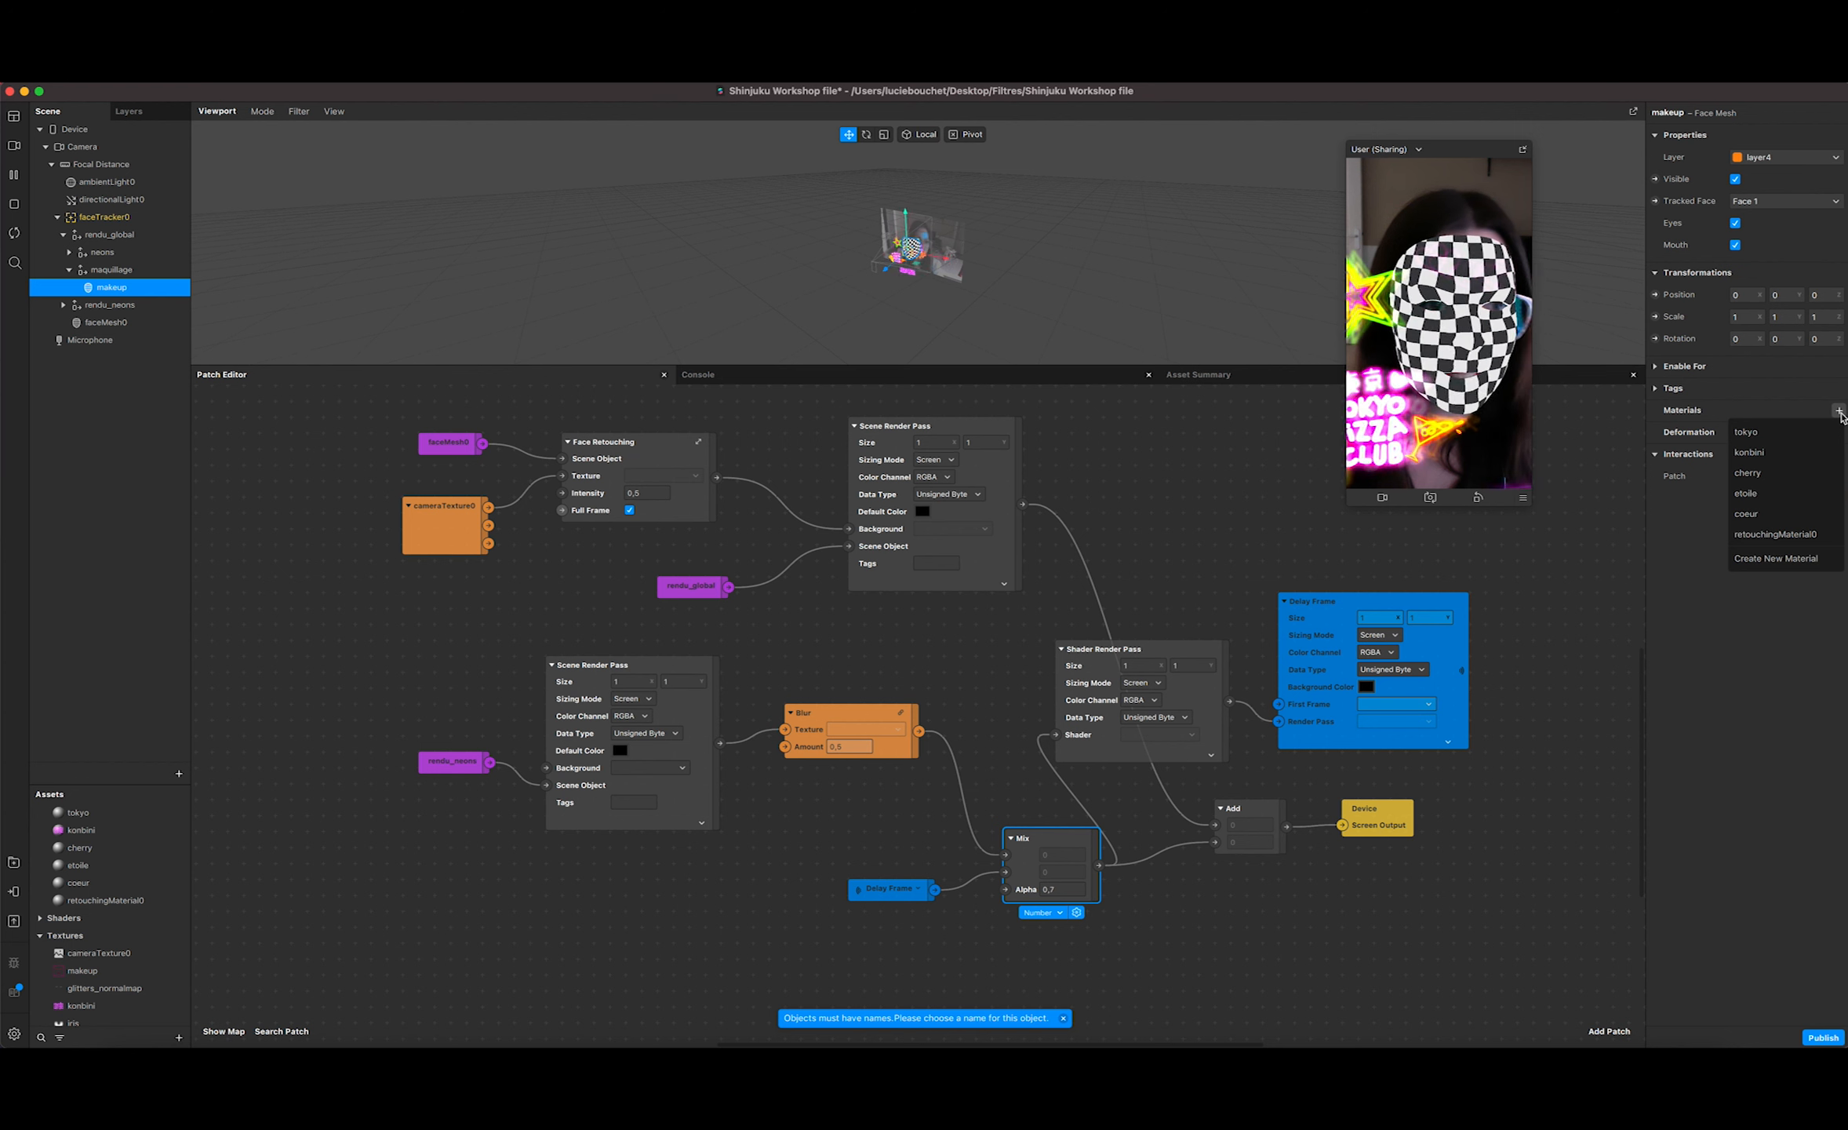
left_click(1780, 549)
double_click(86, 918)
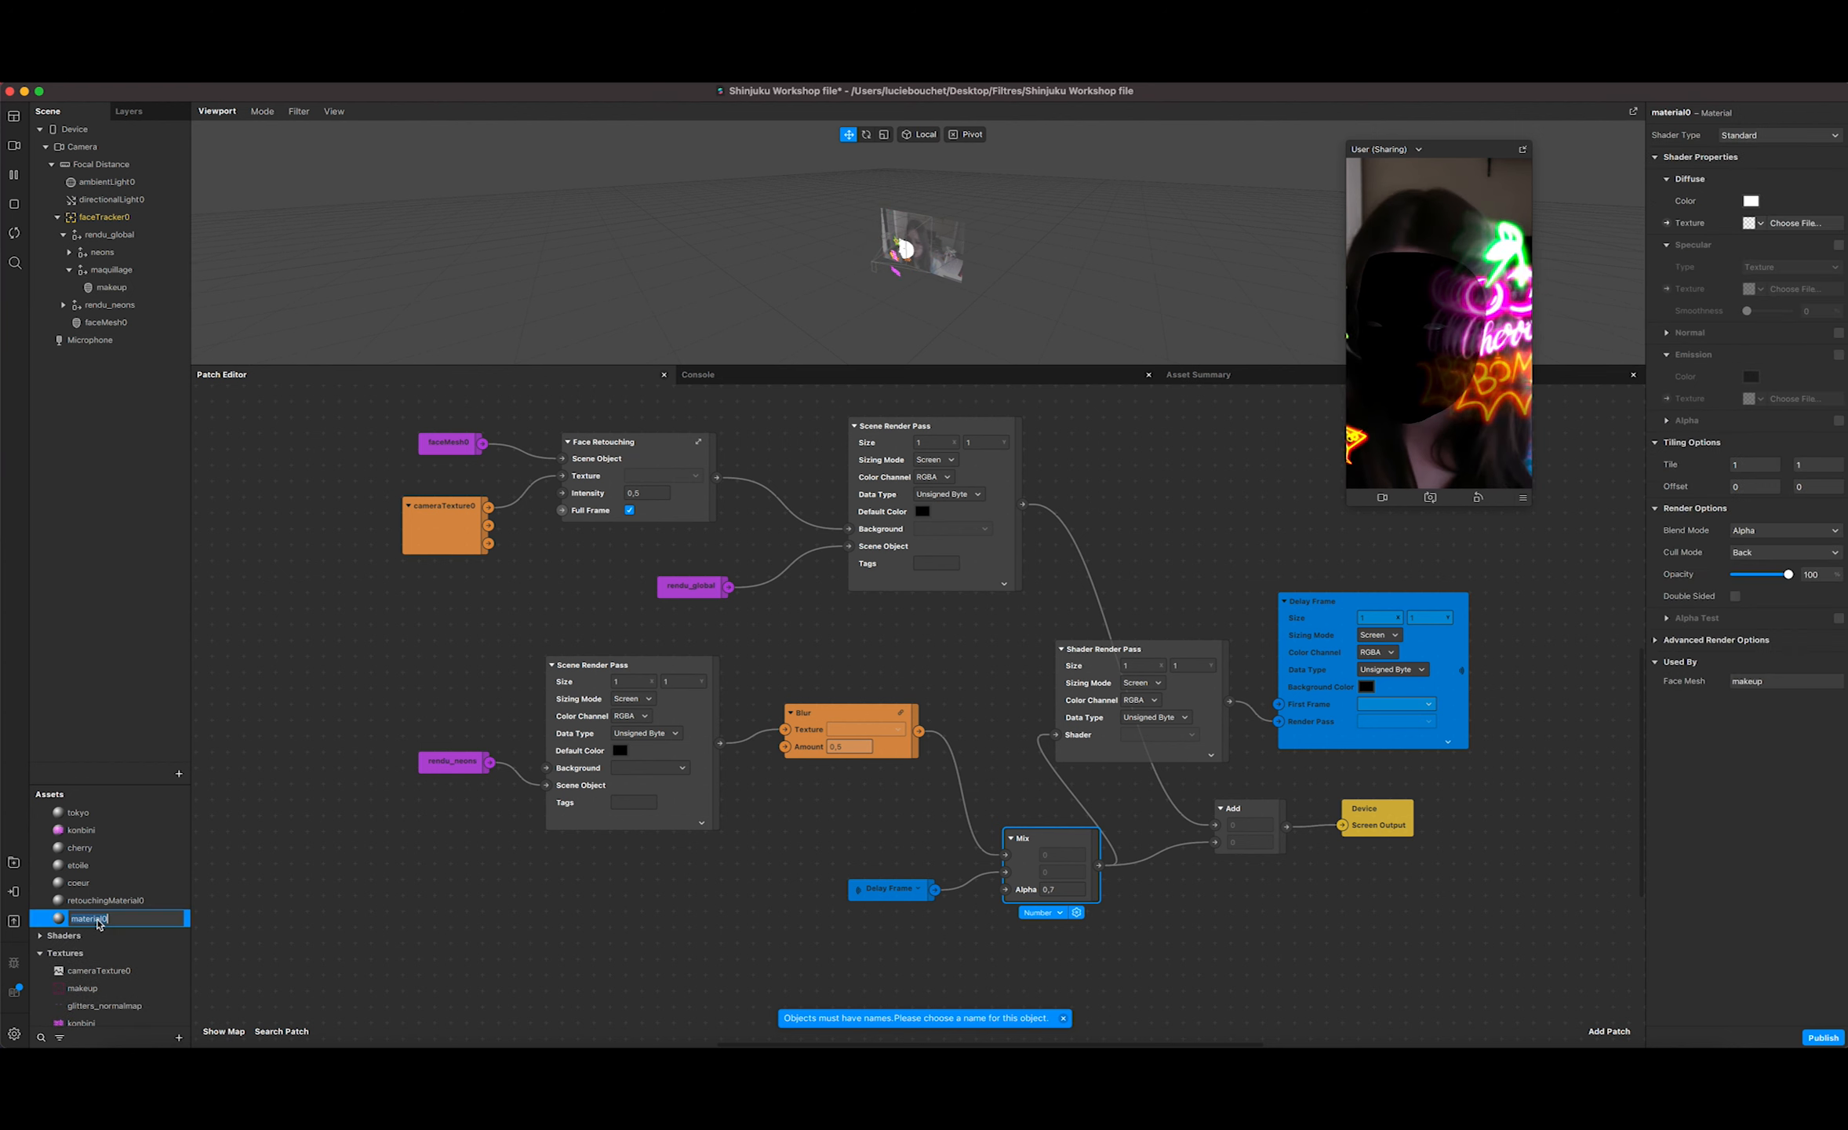
type("ma")
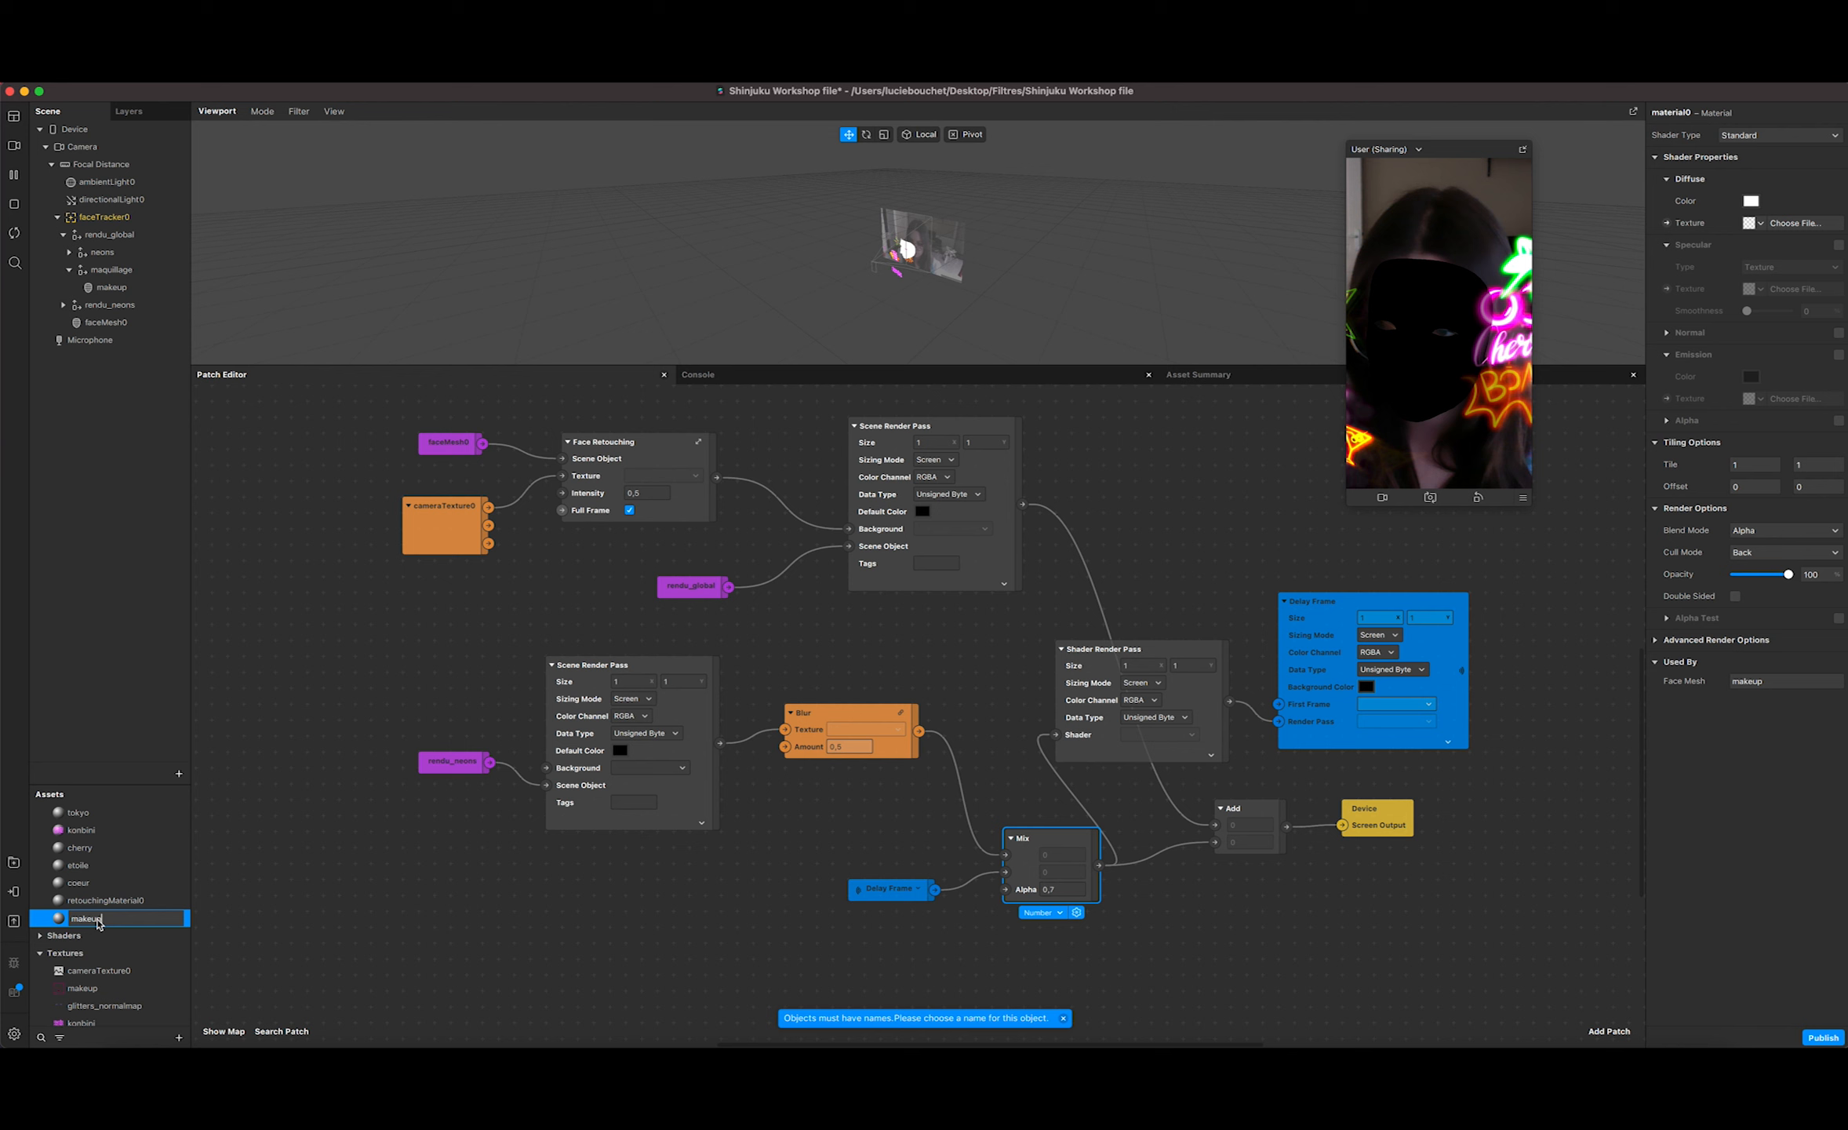
type("keup")
key("Return")
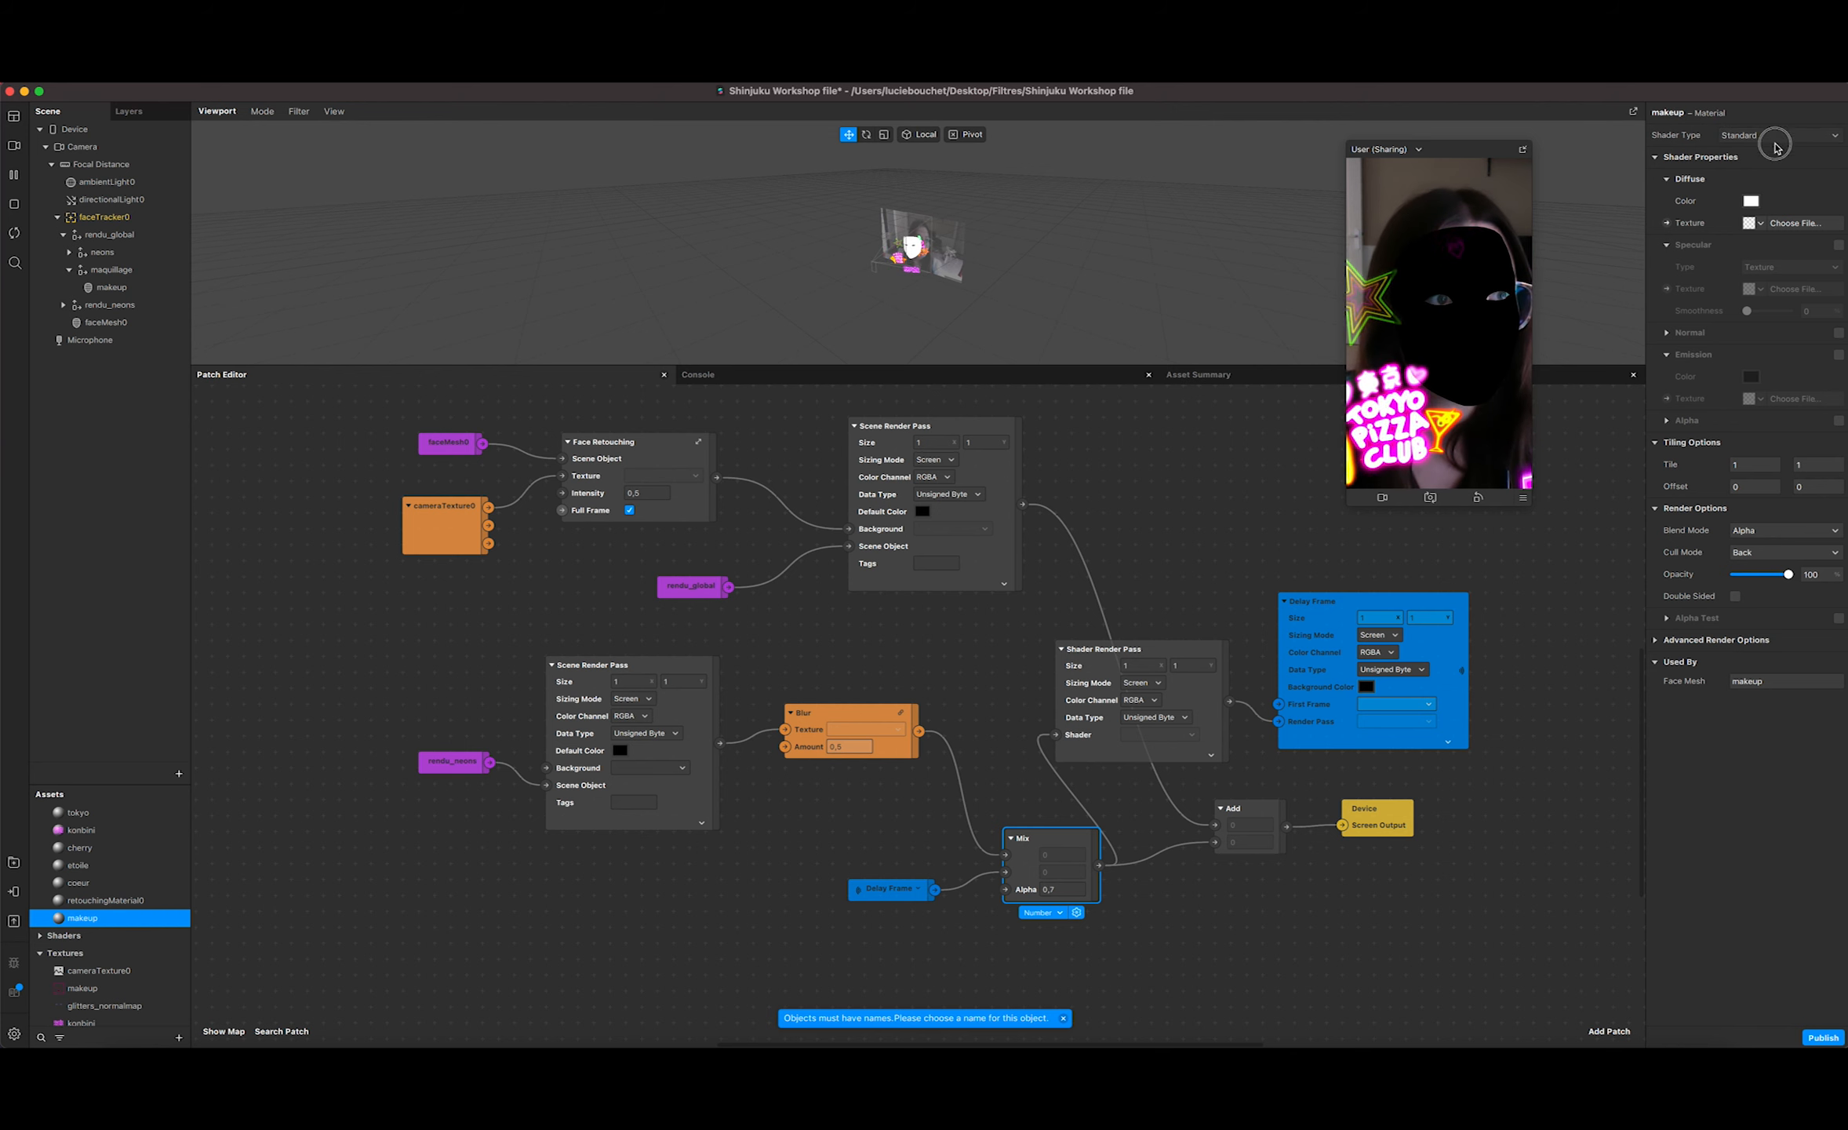
Step: Make the makeup material a Face paint shader using the makeup texture, with BG Influence 88 and Brightness 46
scroll(106, 936, "down", 5)
scroll(106, 936, "up", 3)
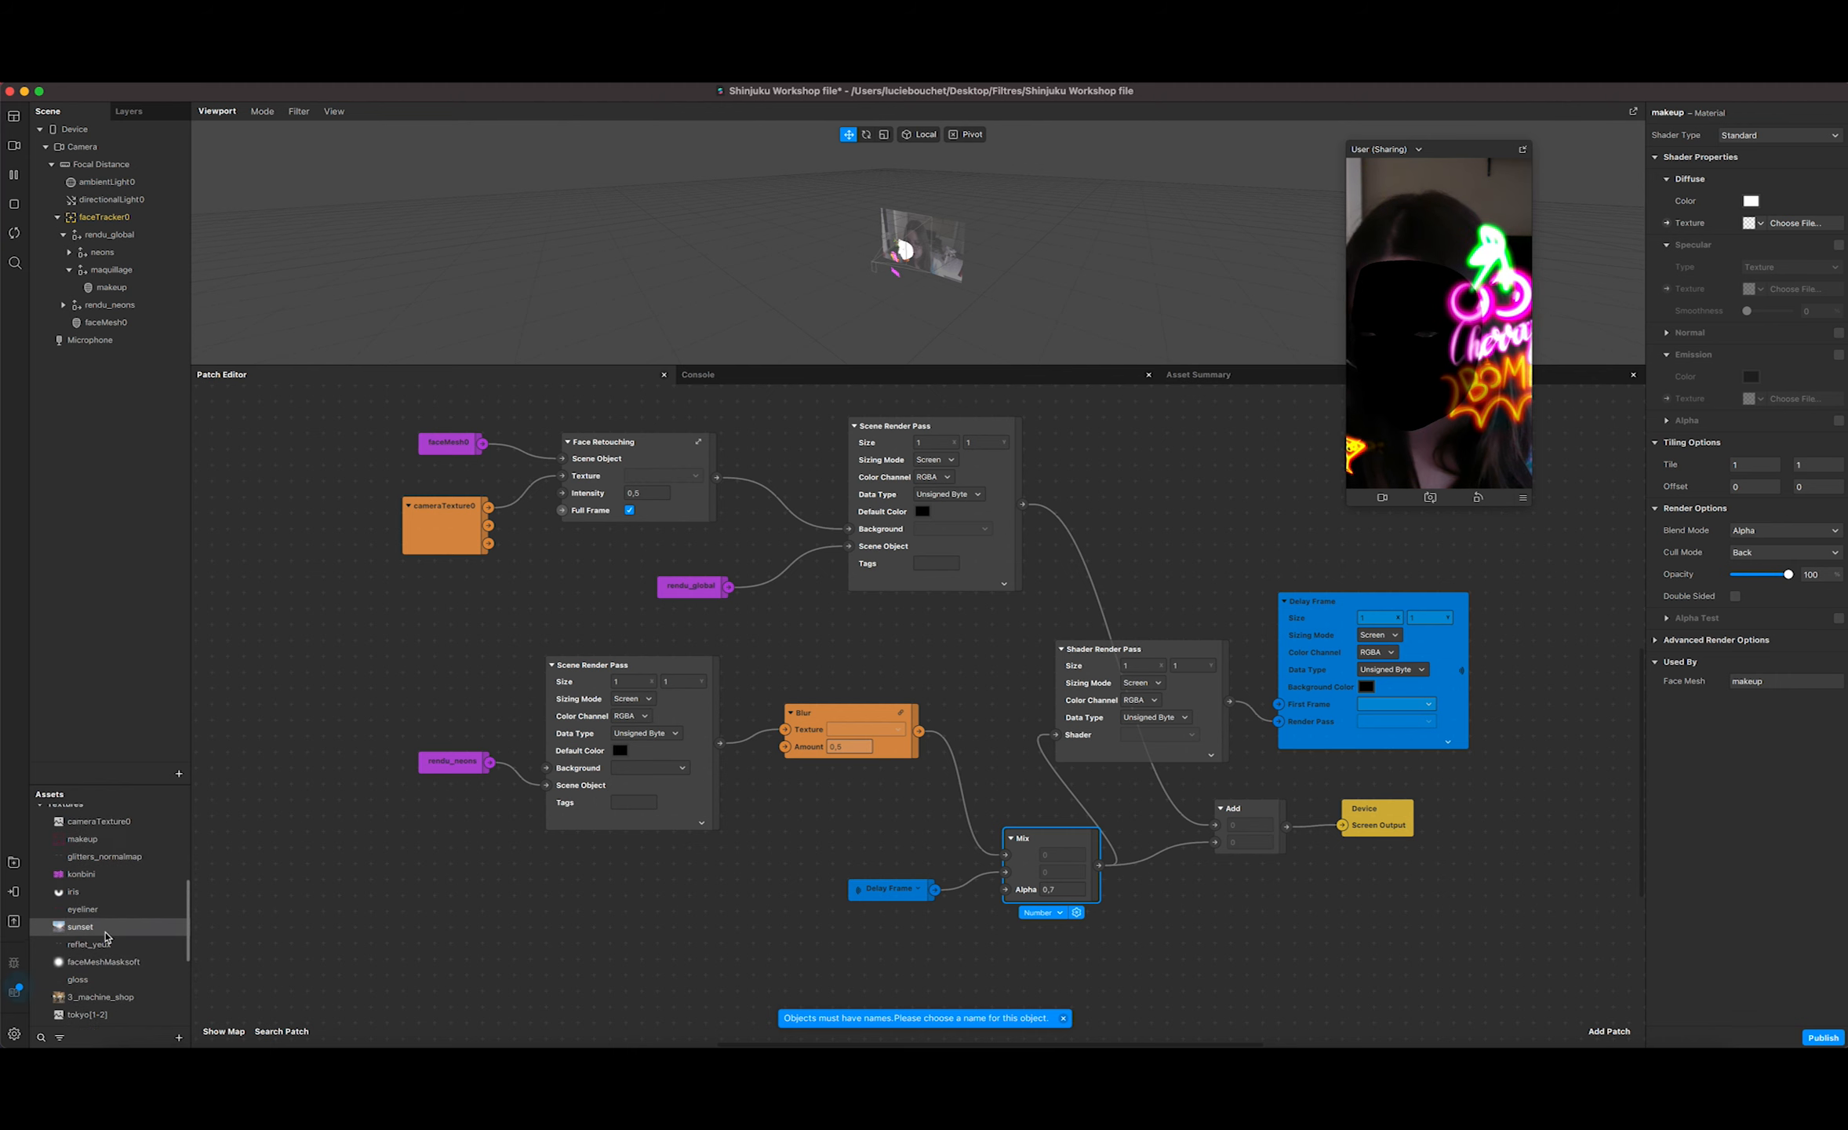
scroll(86, 845, "up", 3)
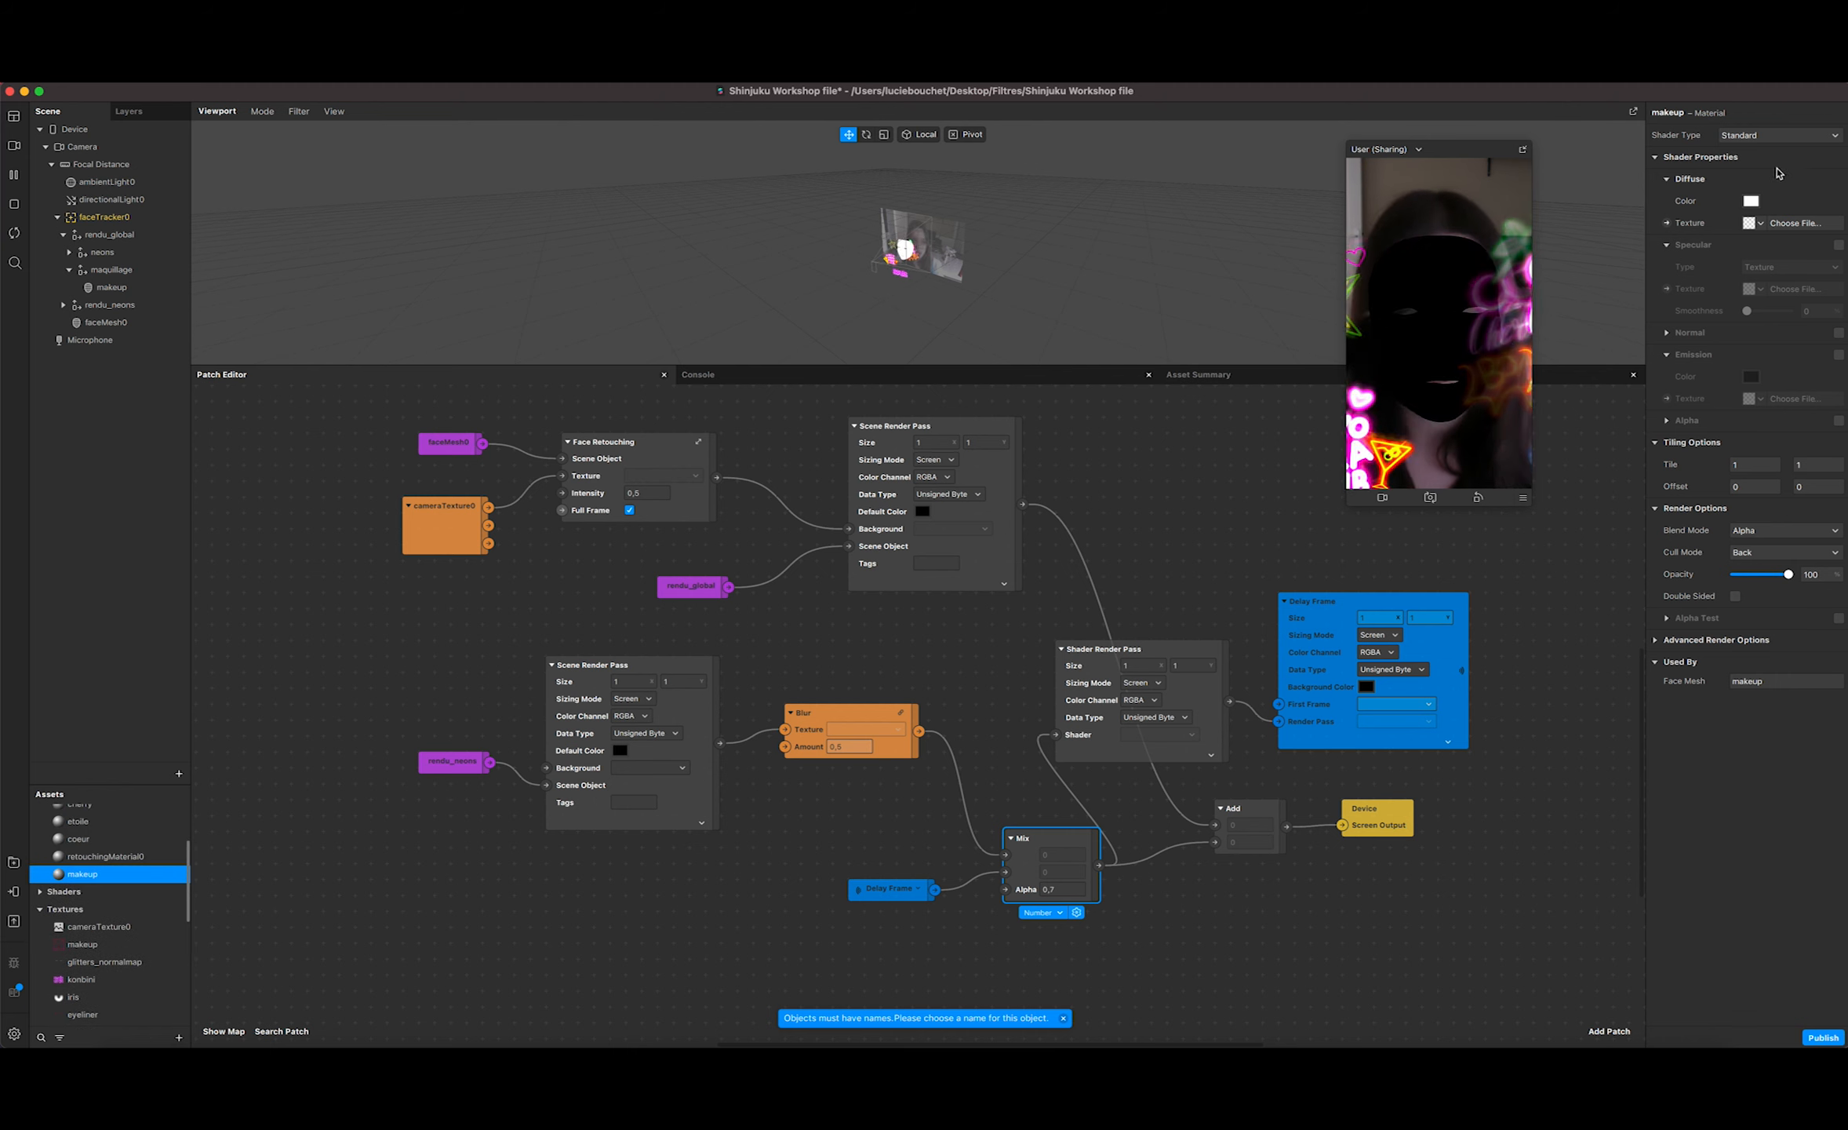
left_click(1769, 138)
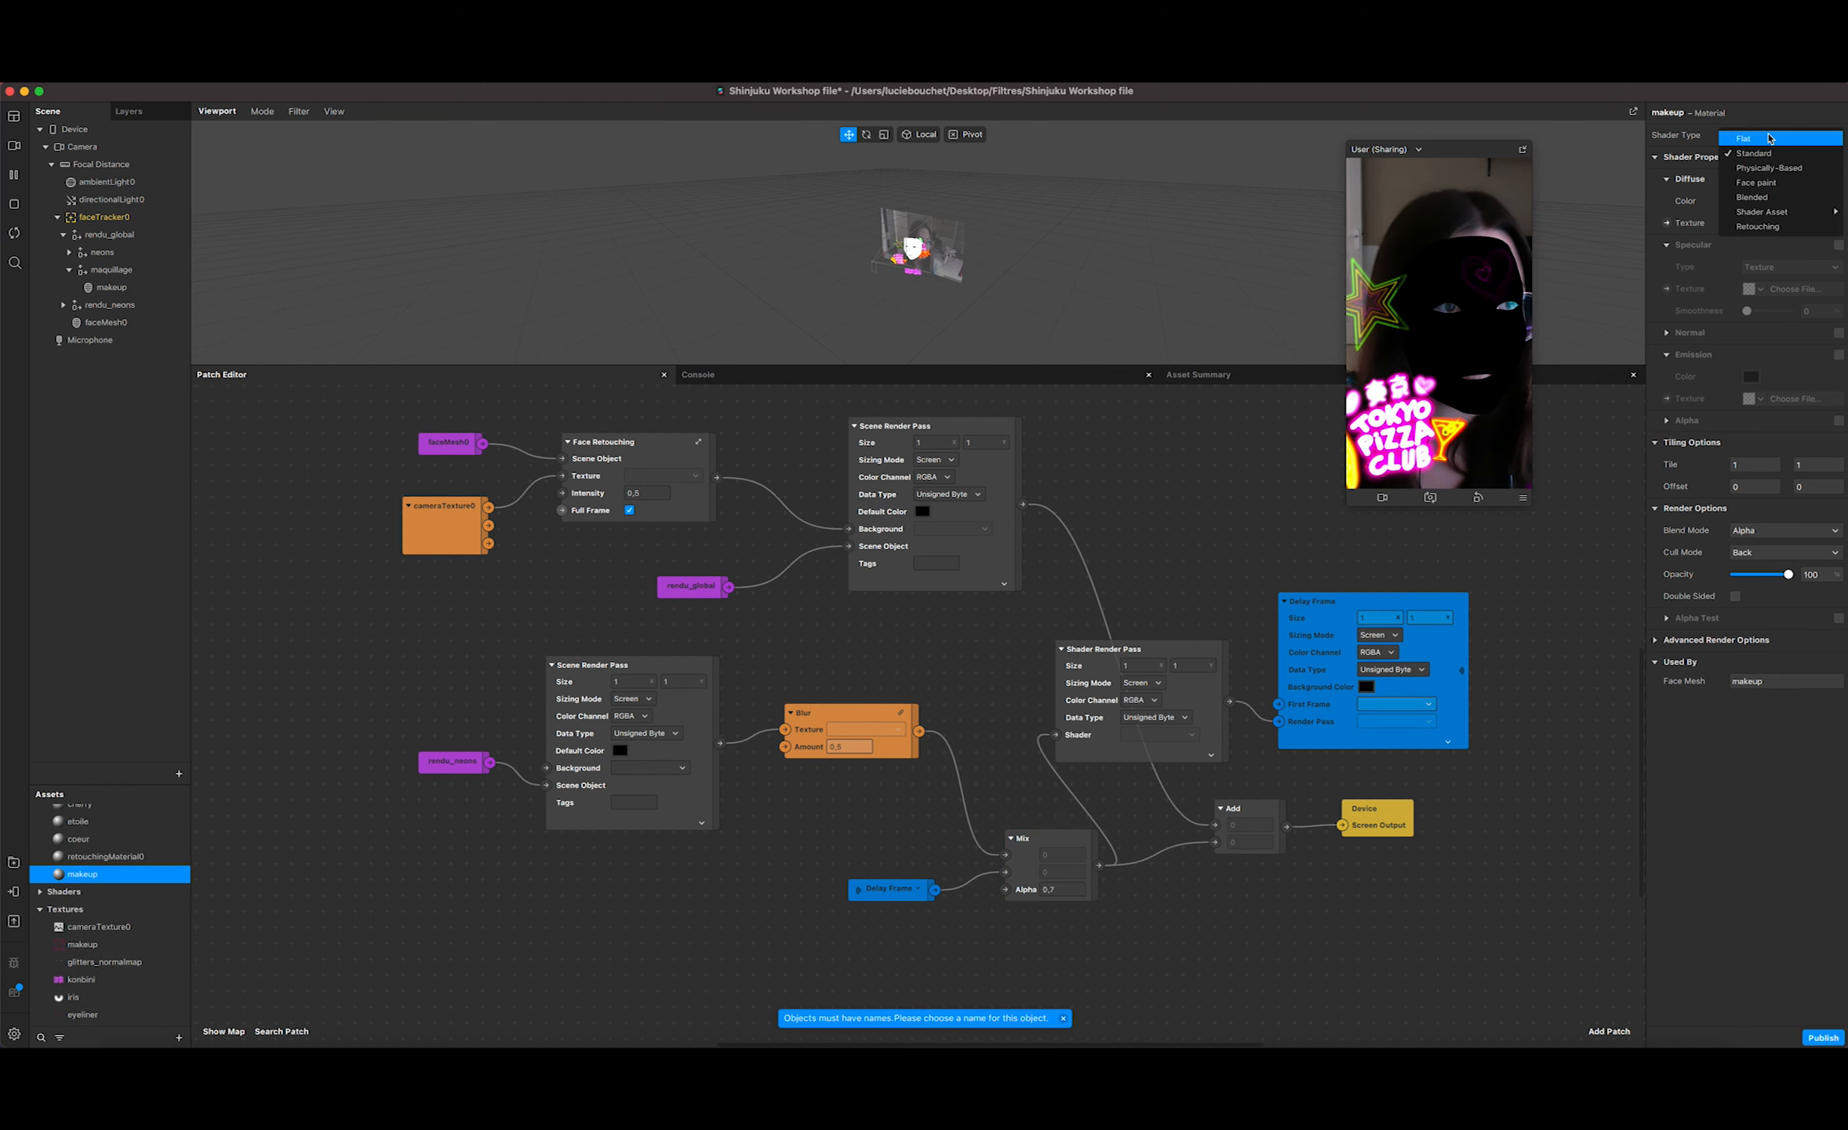
left_click(1769, 183)
left_click(1769, 180)
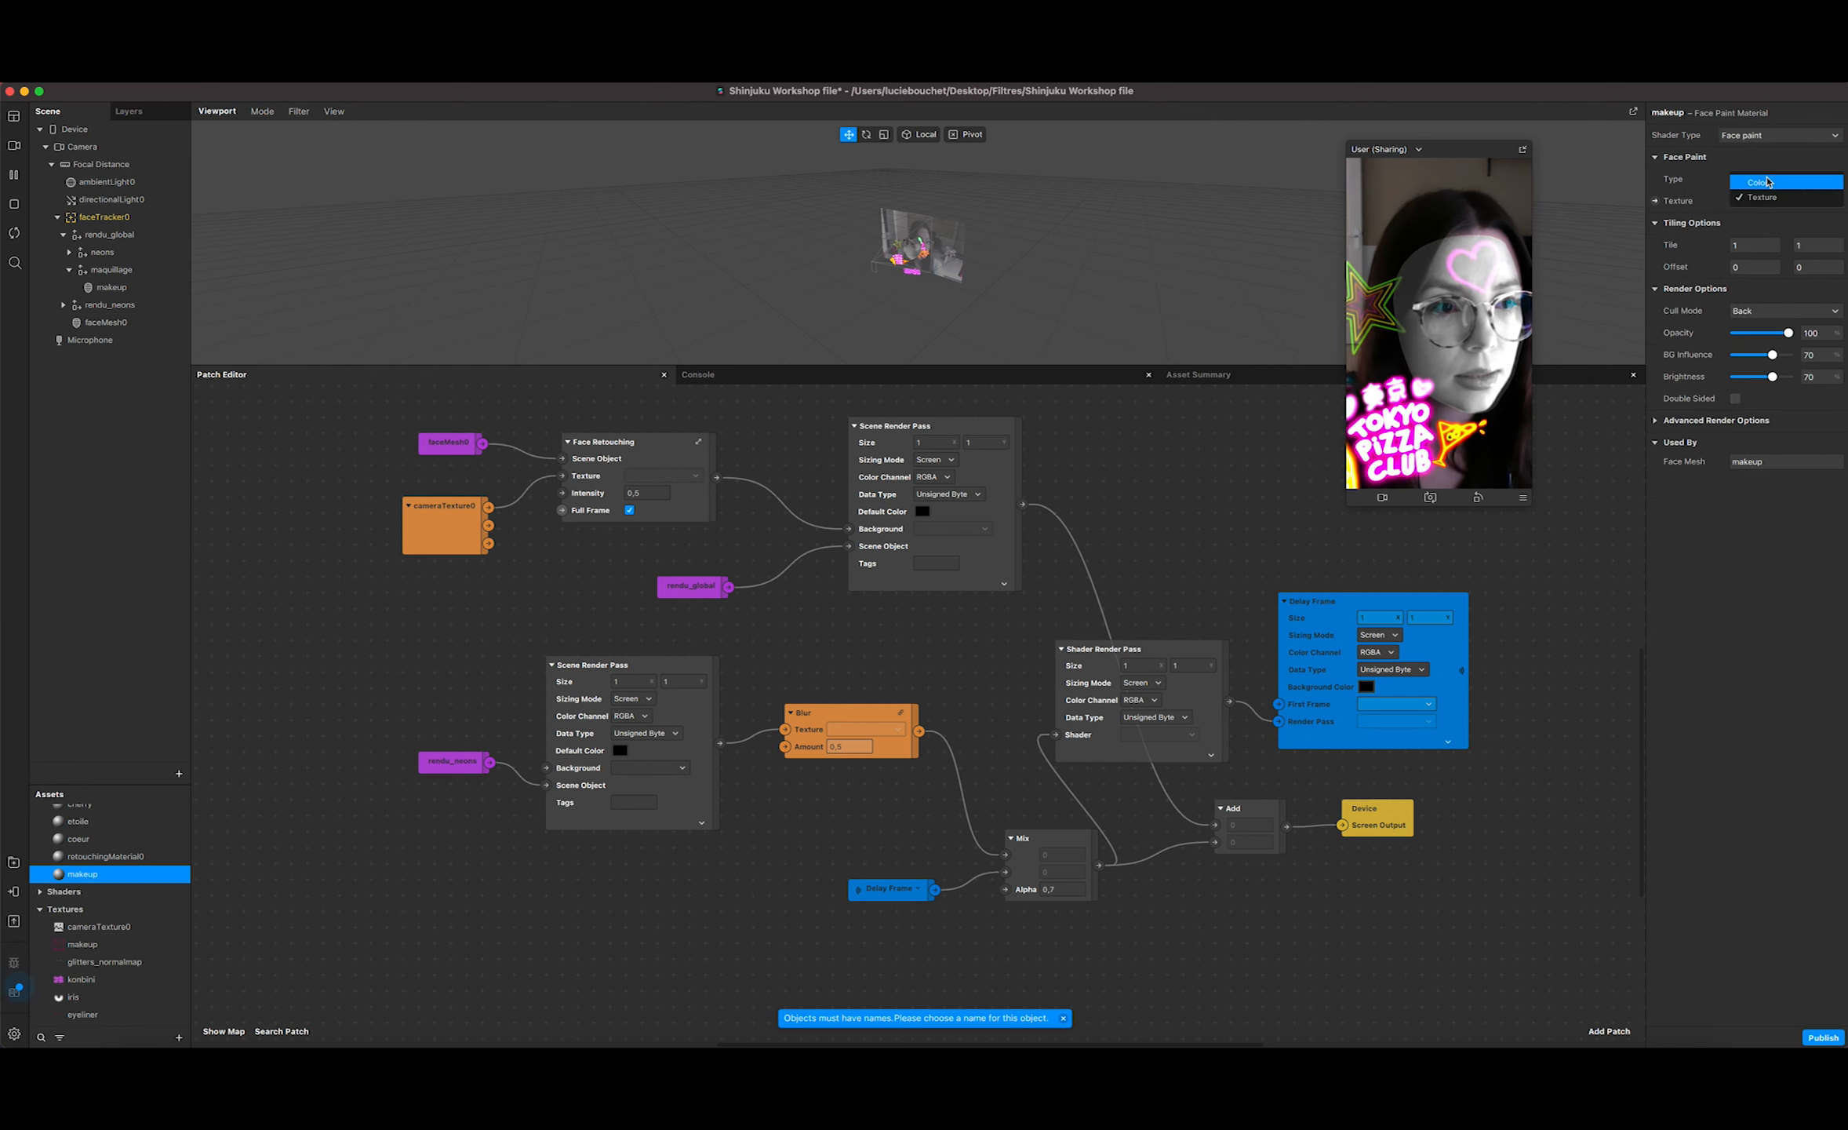
left_click(1742, 197)
left_click(1743, 201)
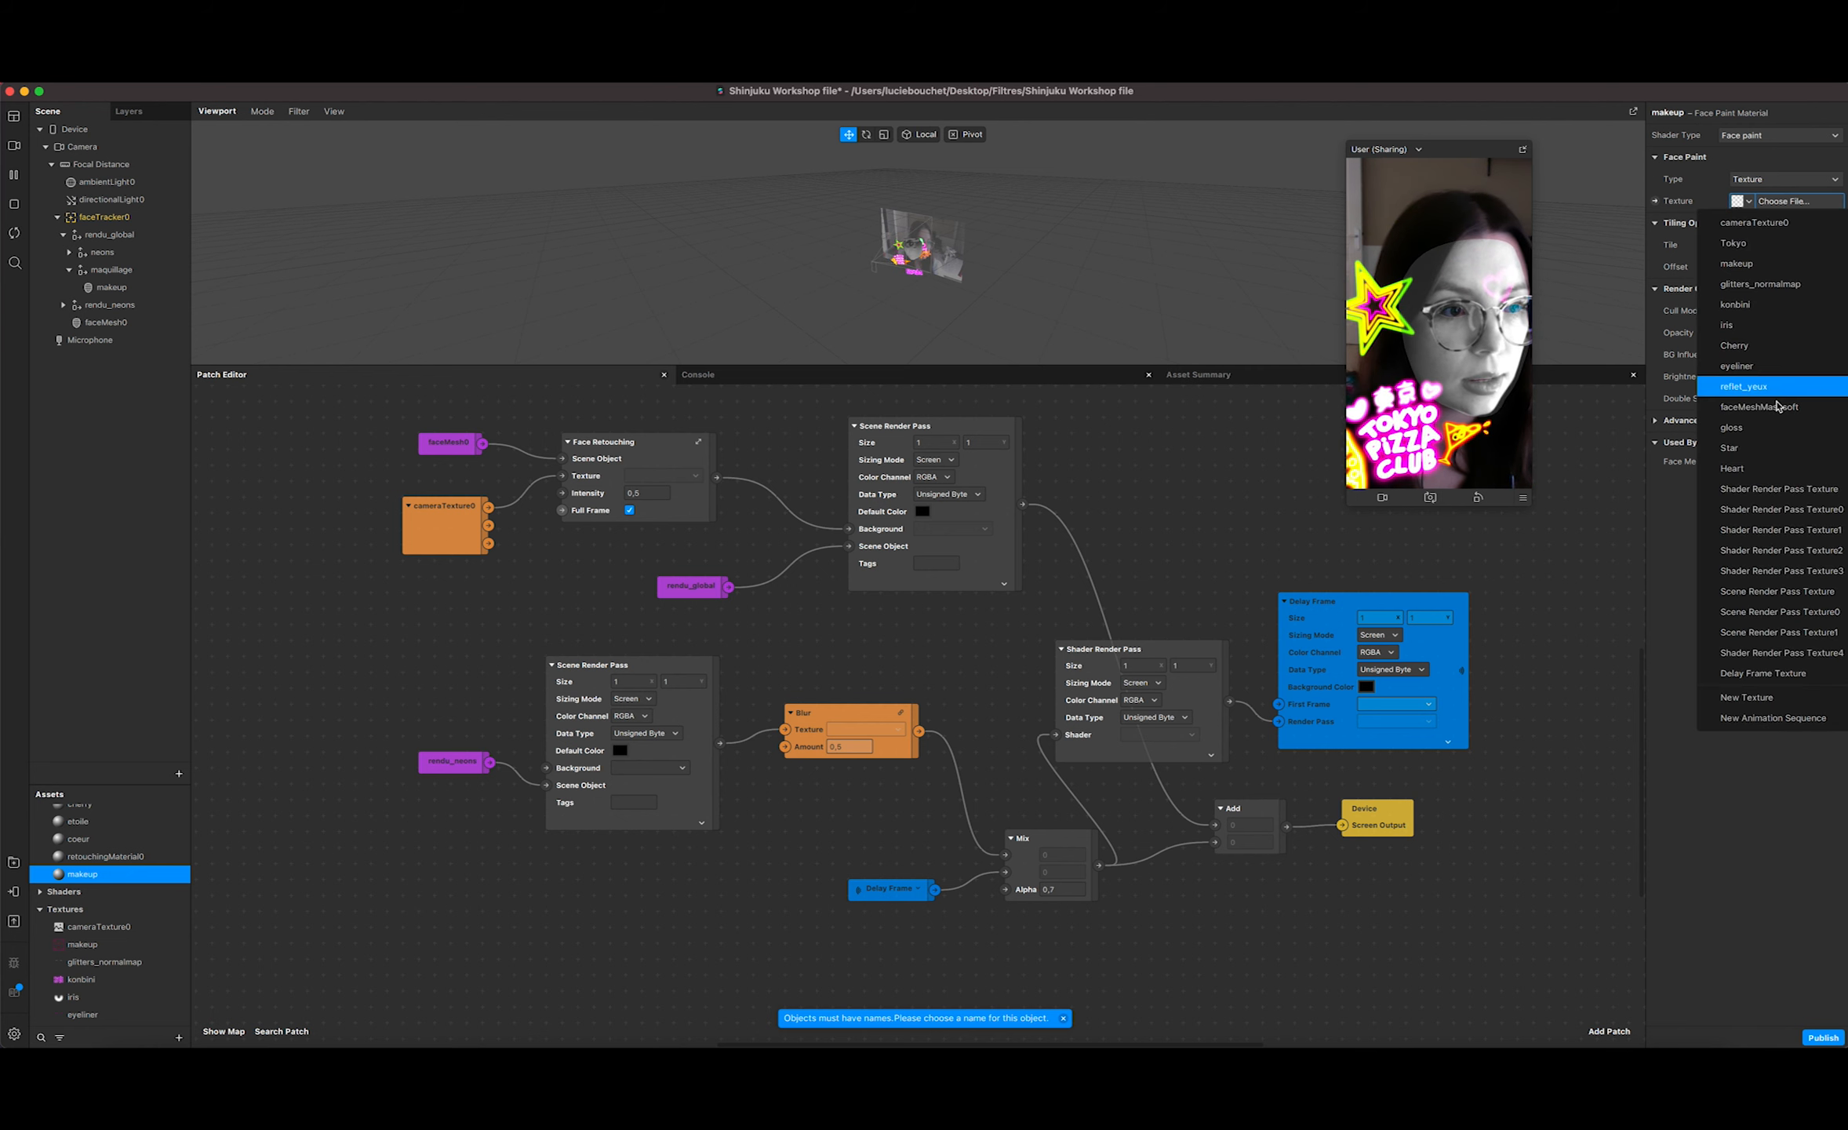
left_click(1761, 269)
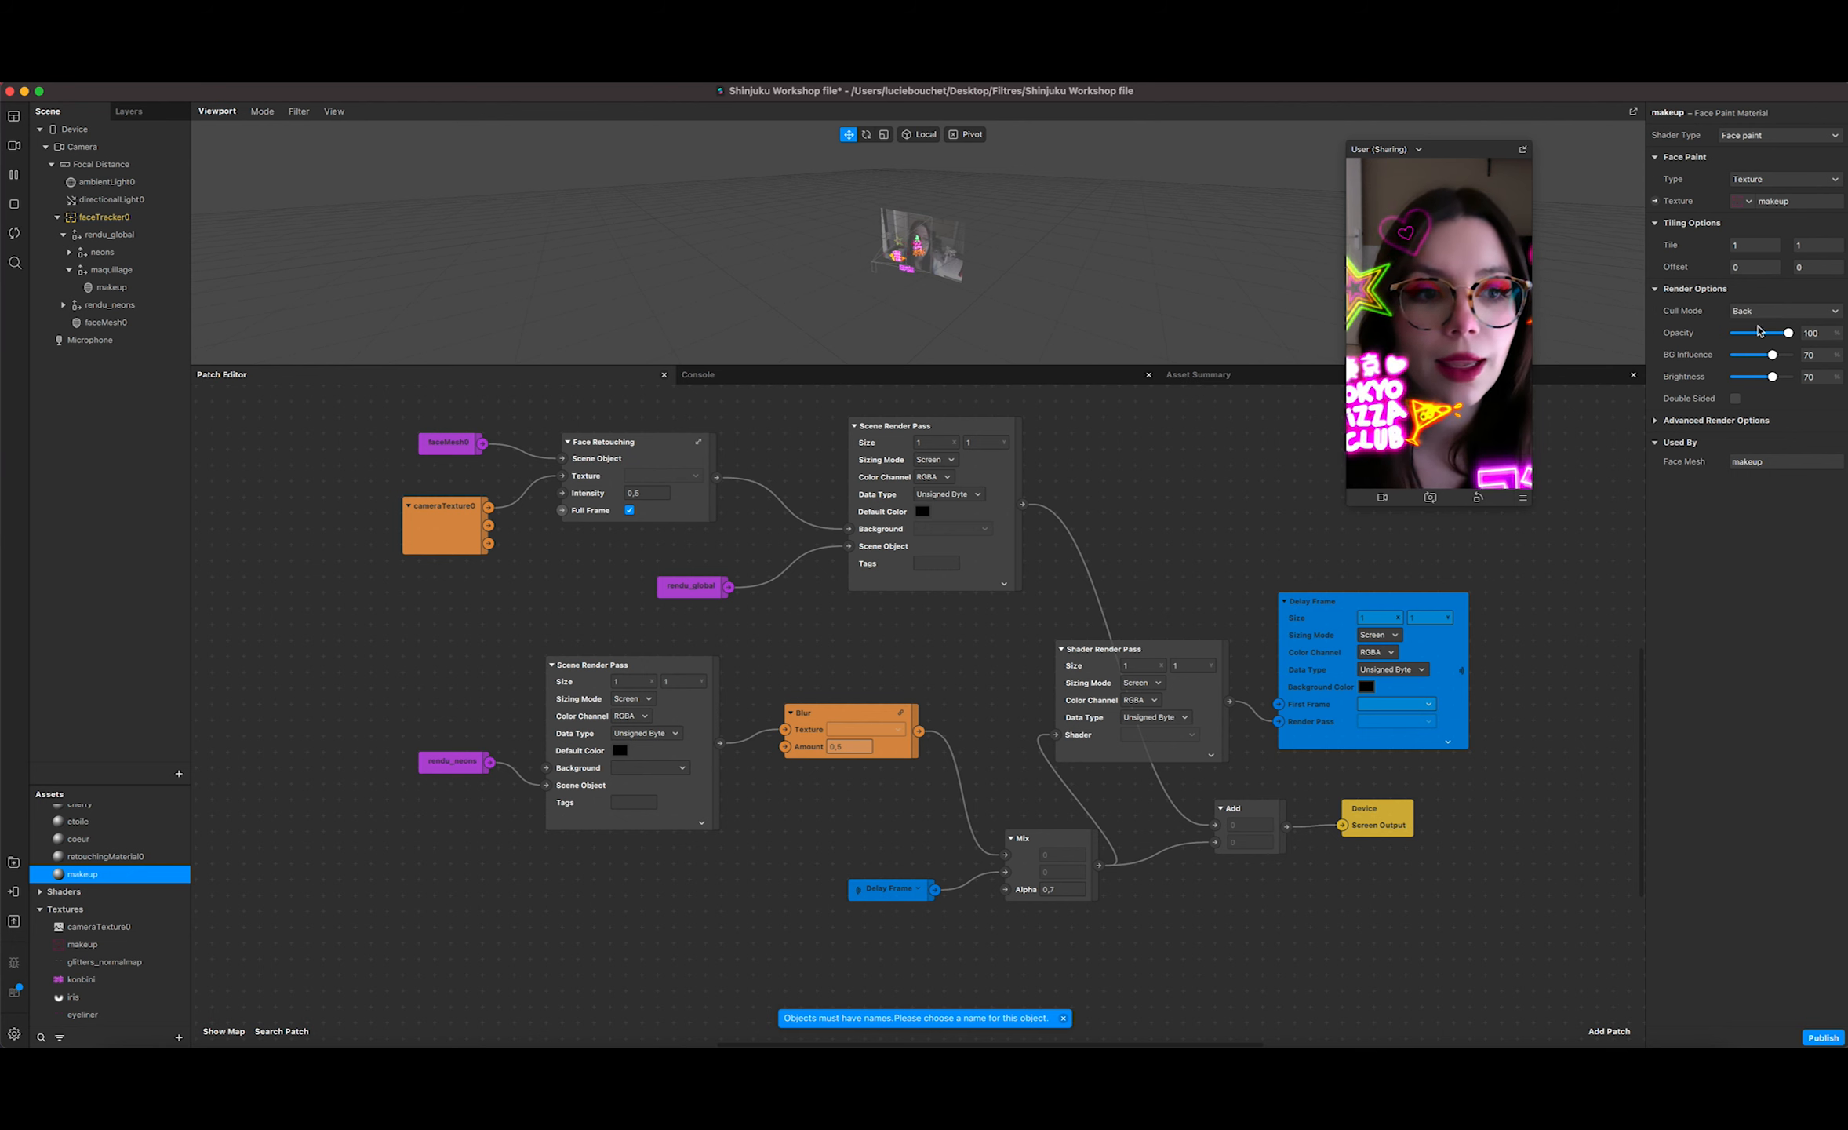
mouse_move(1771, 378)
left_mouse_down()
mouse_move(1781, 355)
mouse_move(1763, 356)
mouse_move(1783, 355)
left_mouse_up()
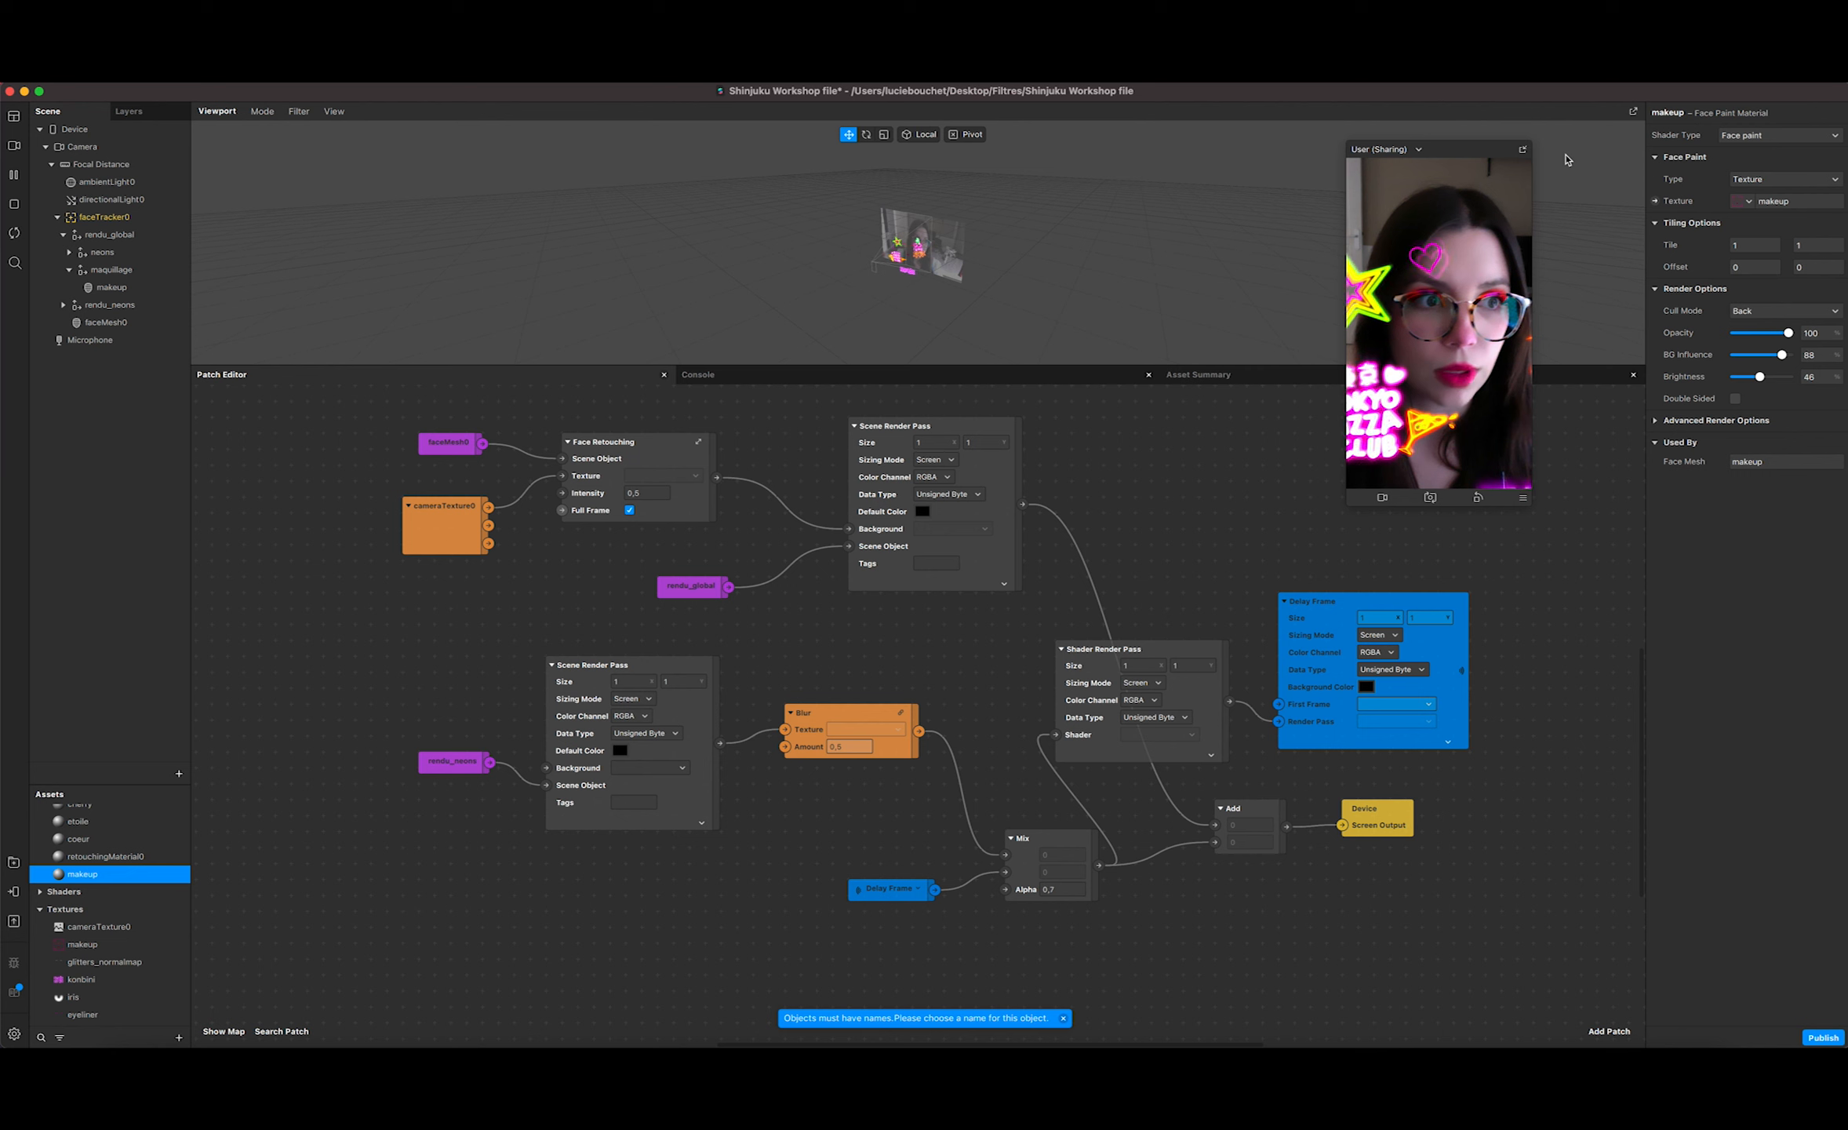
Step: Insert another Face Mesh, nest it inside maquillage above makeup, and rename it eyeliner
left_click(179, 772)
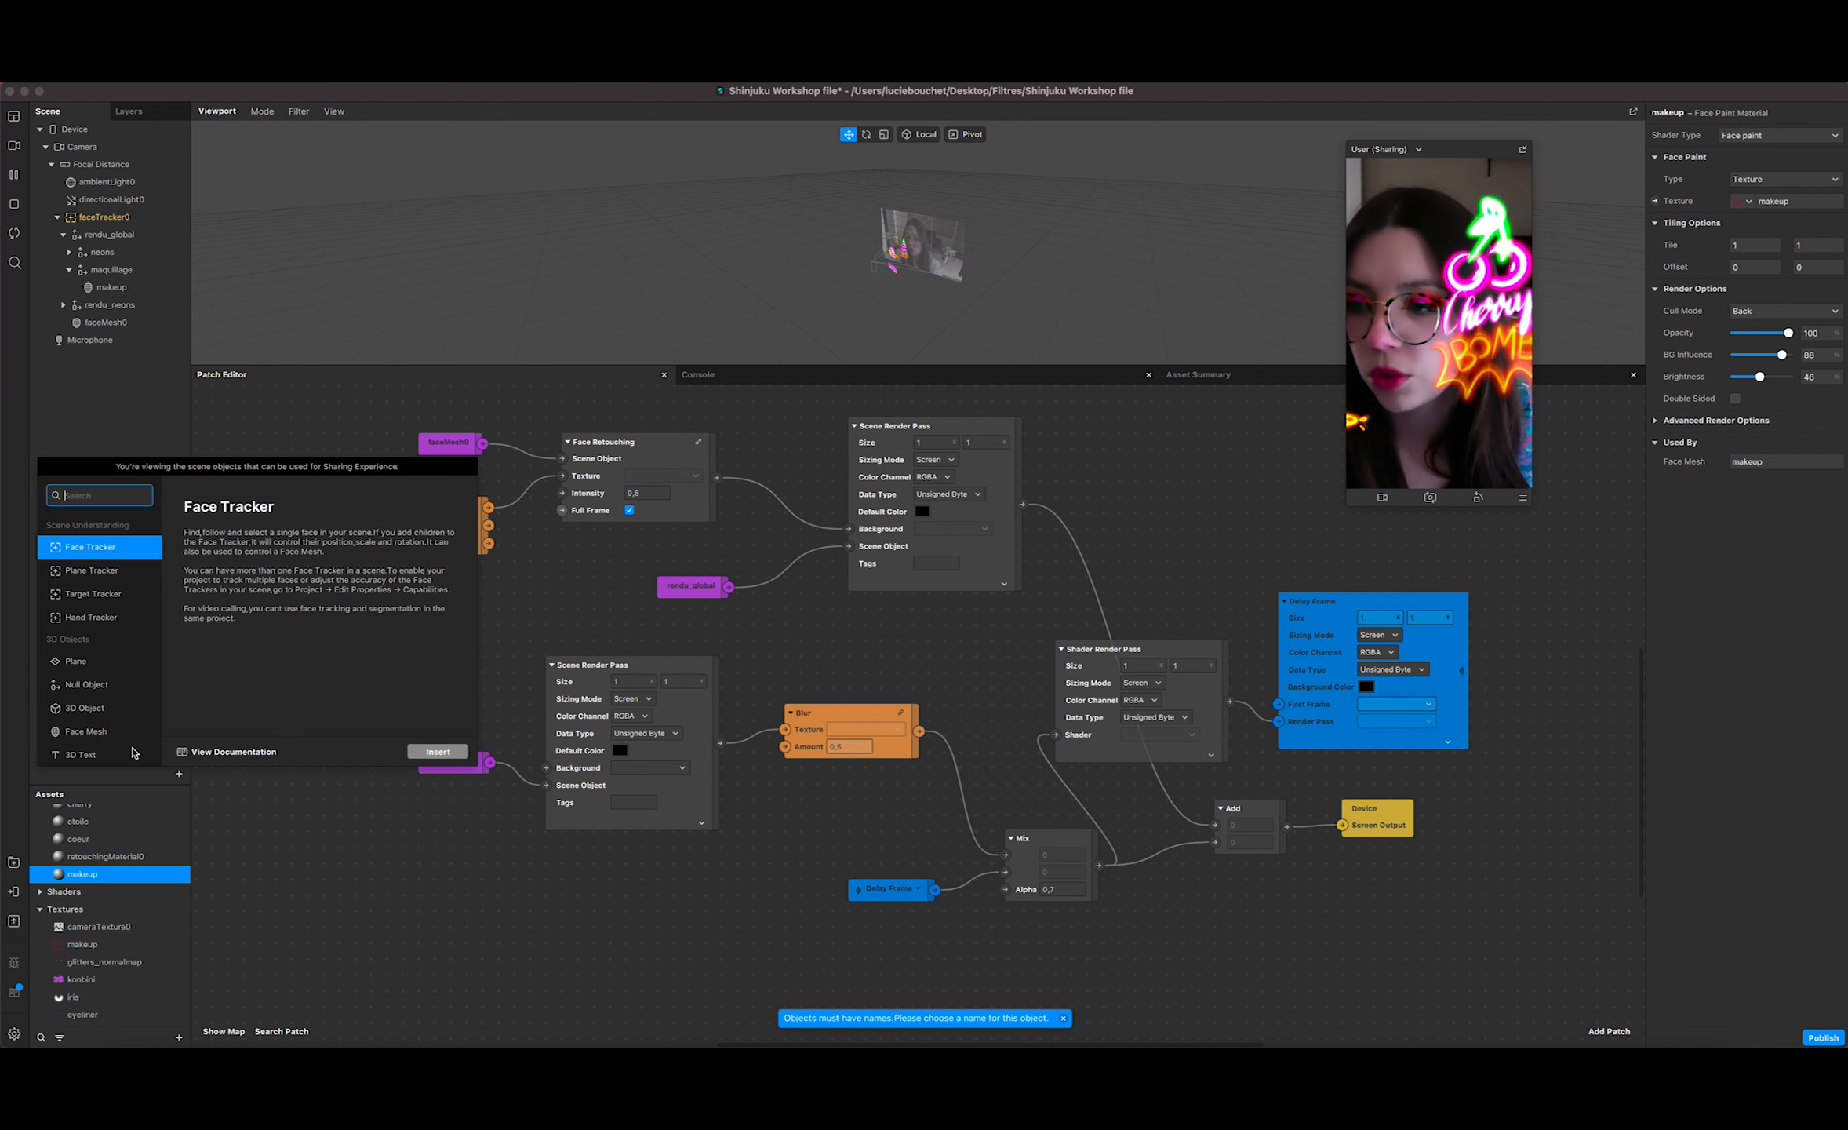
left_click(95, 731)
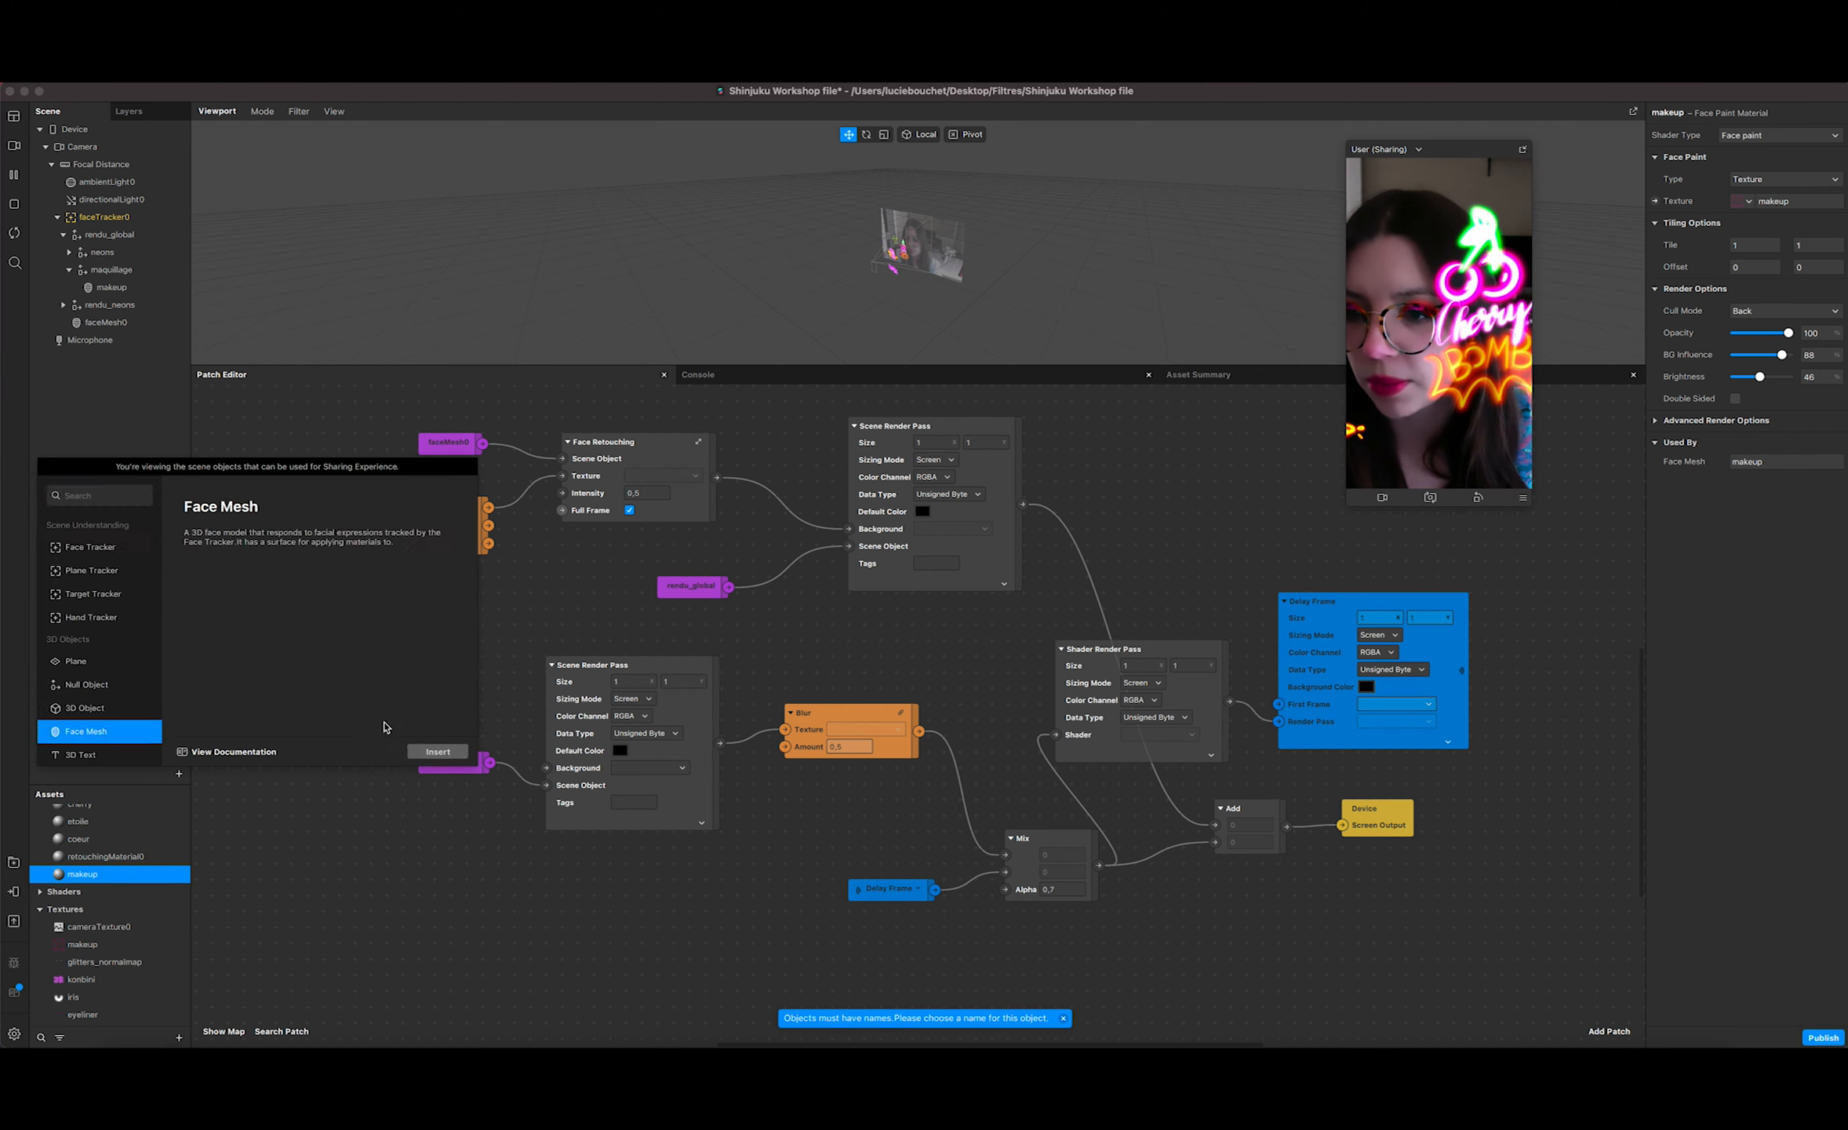
left_click(437, 751)
left_click_drag(98, 340, 122, 278)
double_click(123, 288)
type("li")
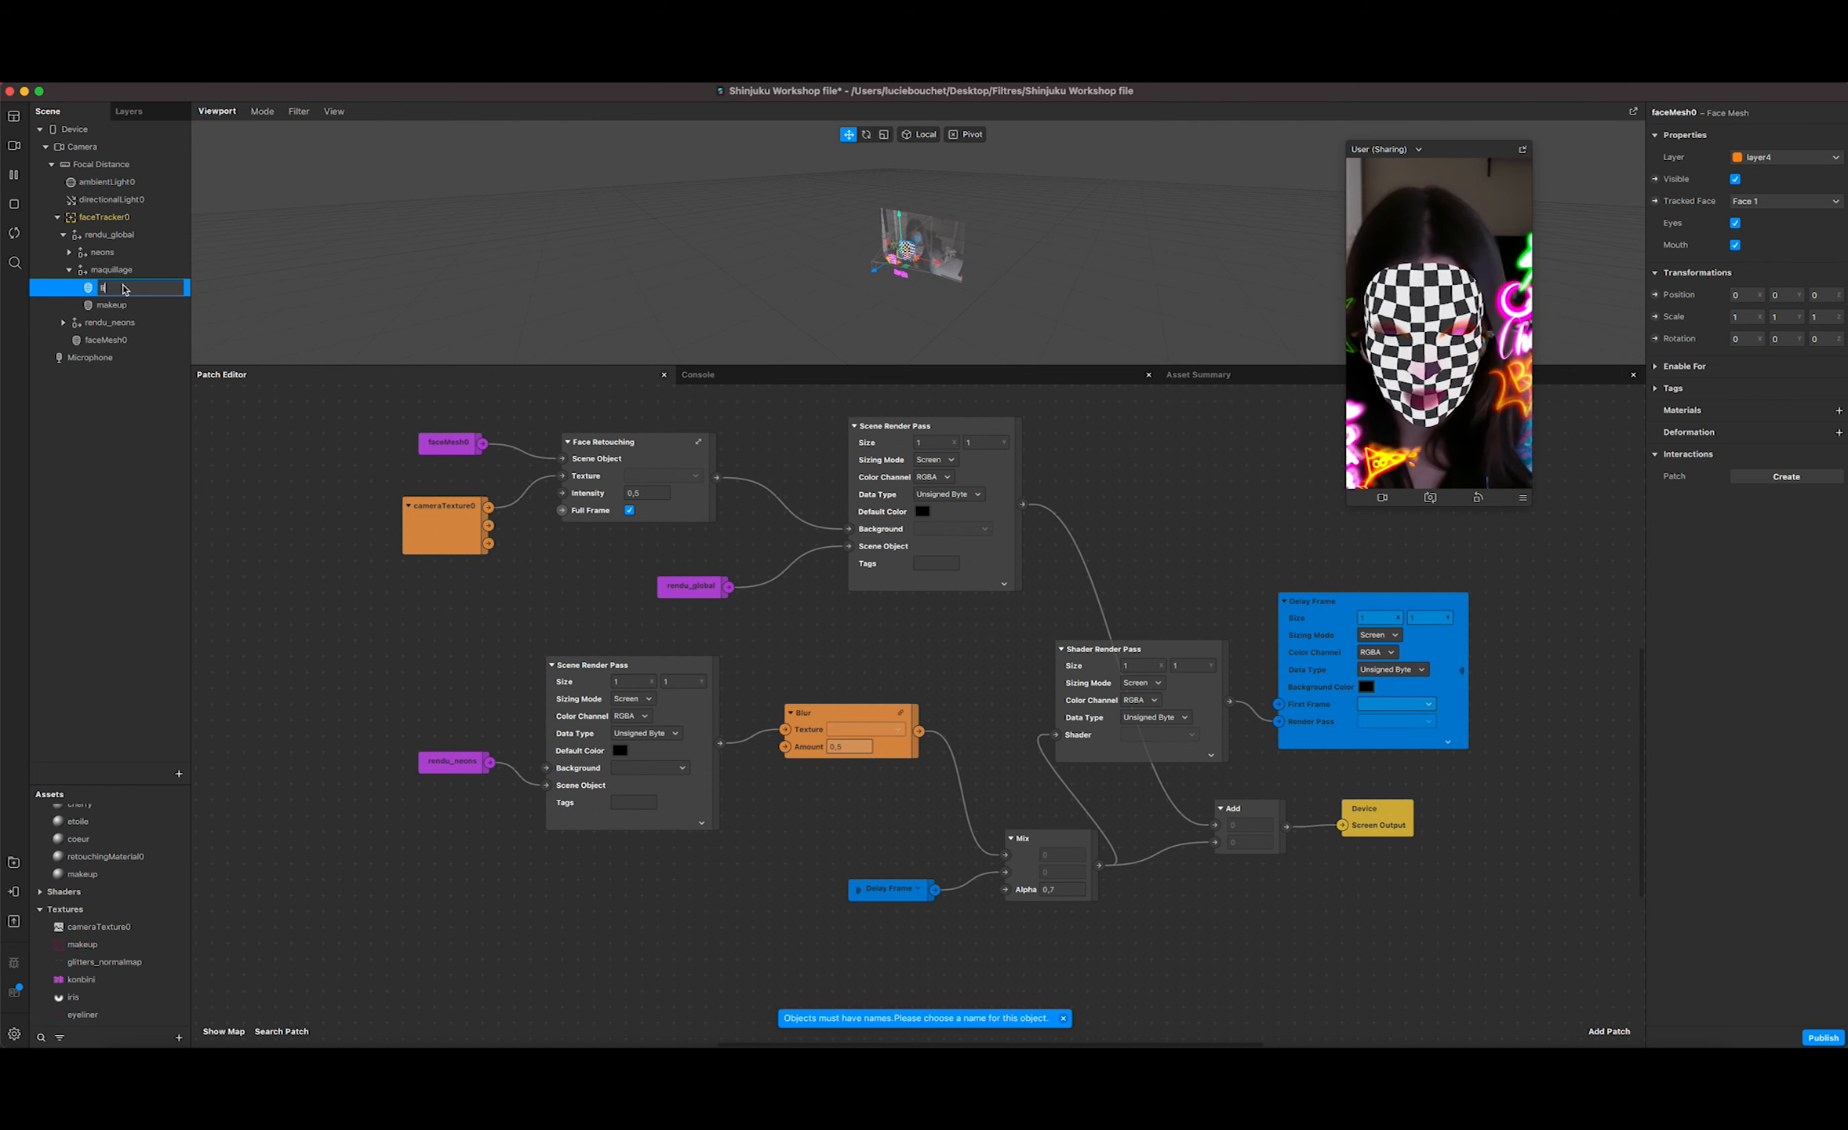
type("ey")
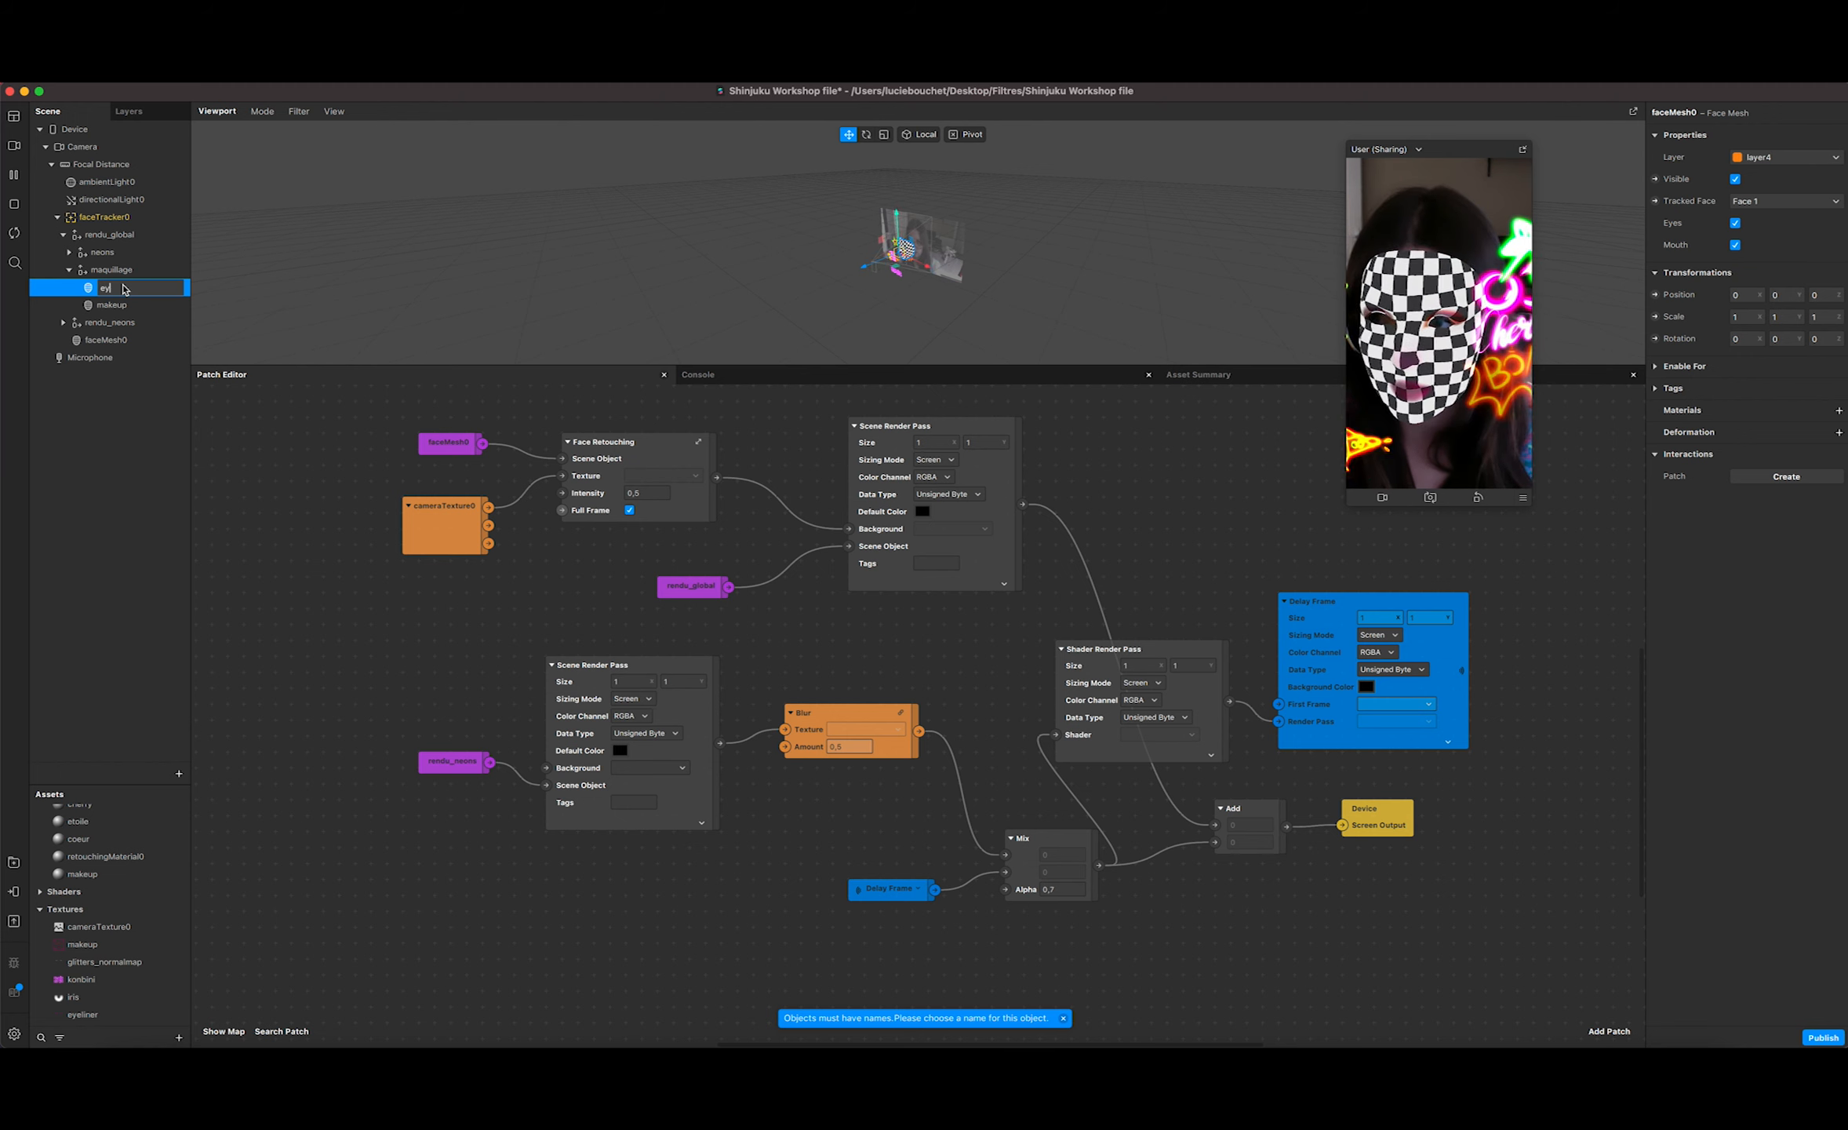
type("liner")
key("Return")
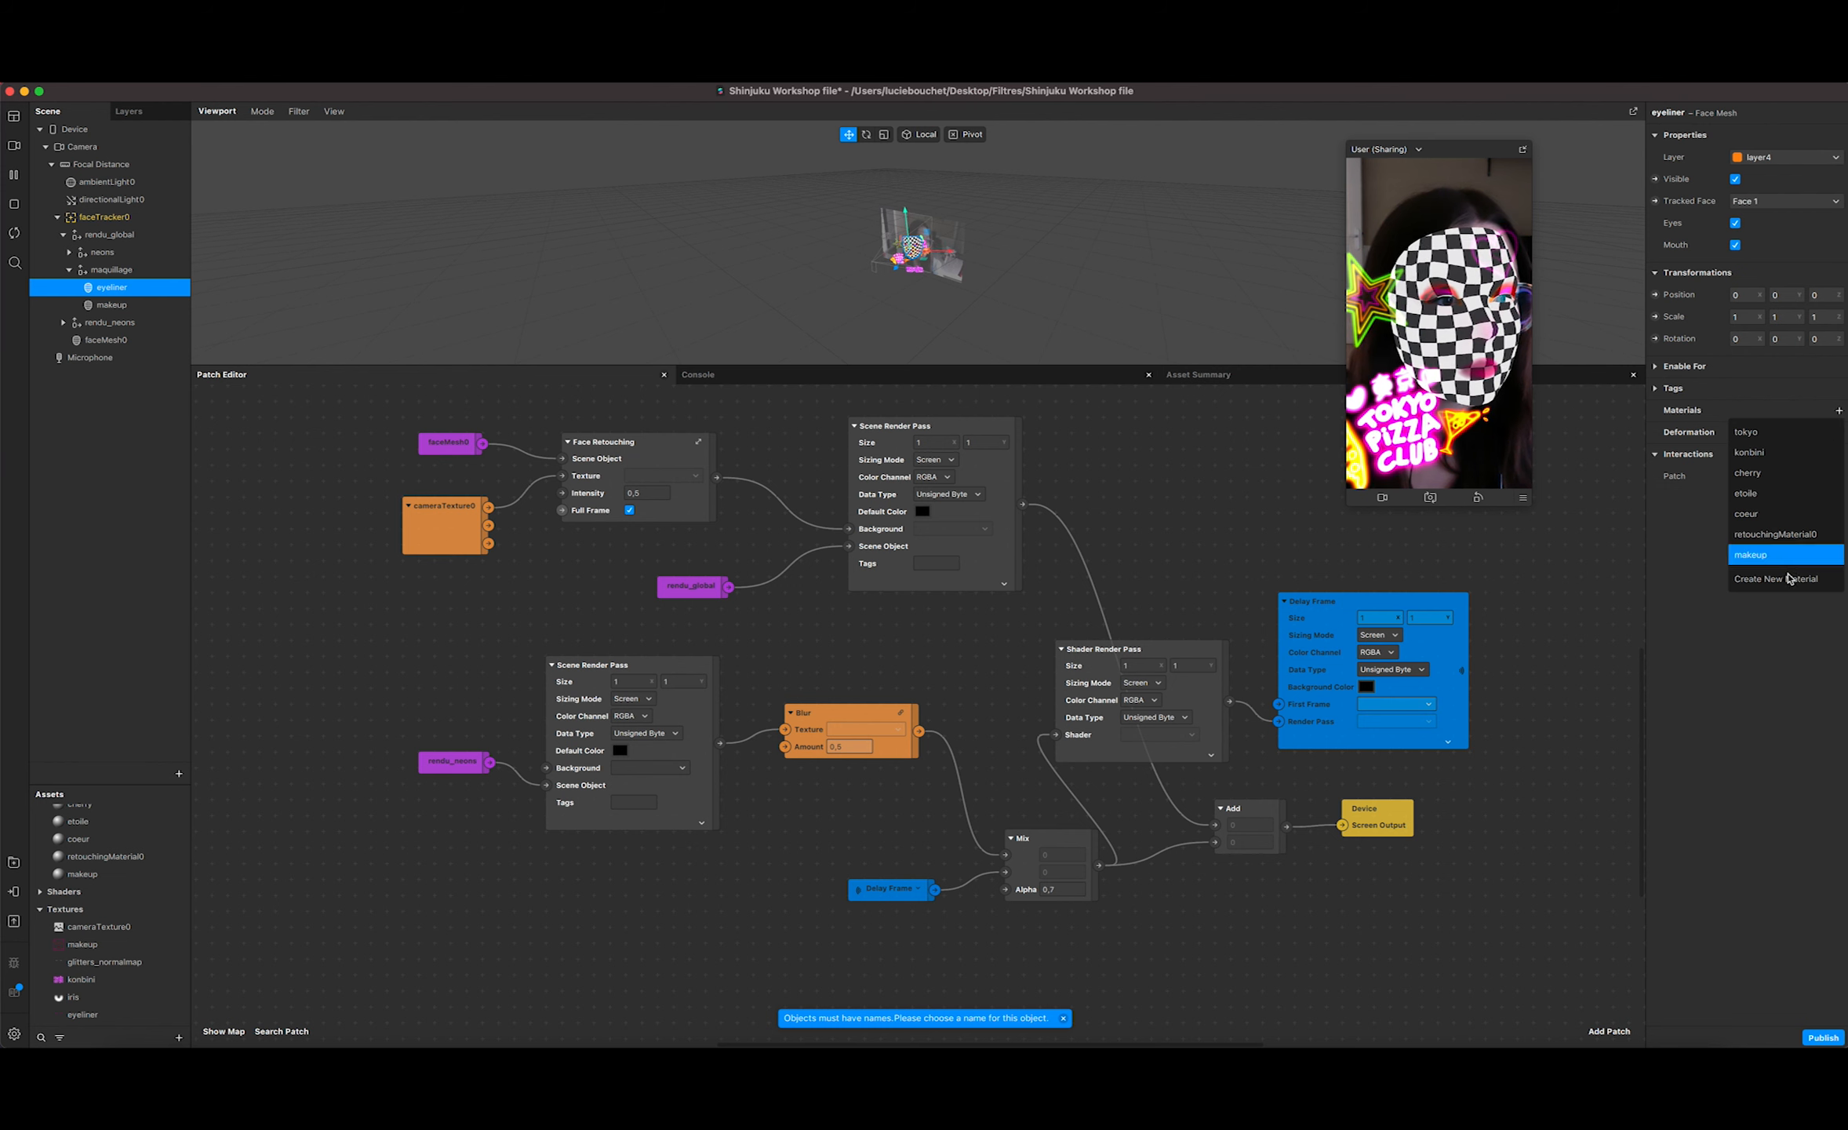
Step: Create a new material on the eyeliner face mesh and rename the material eyeliner
left_click(1789, 578)
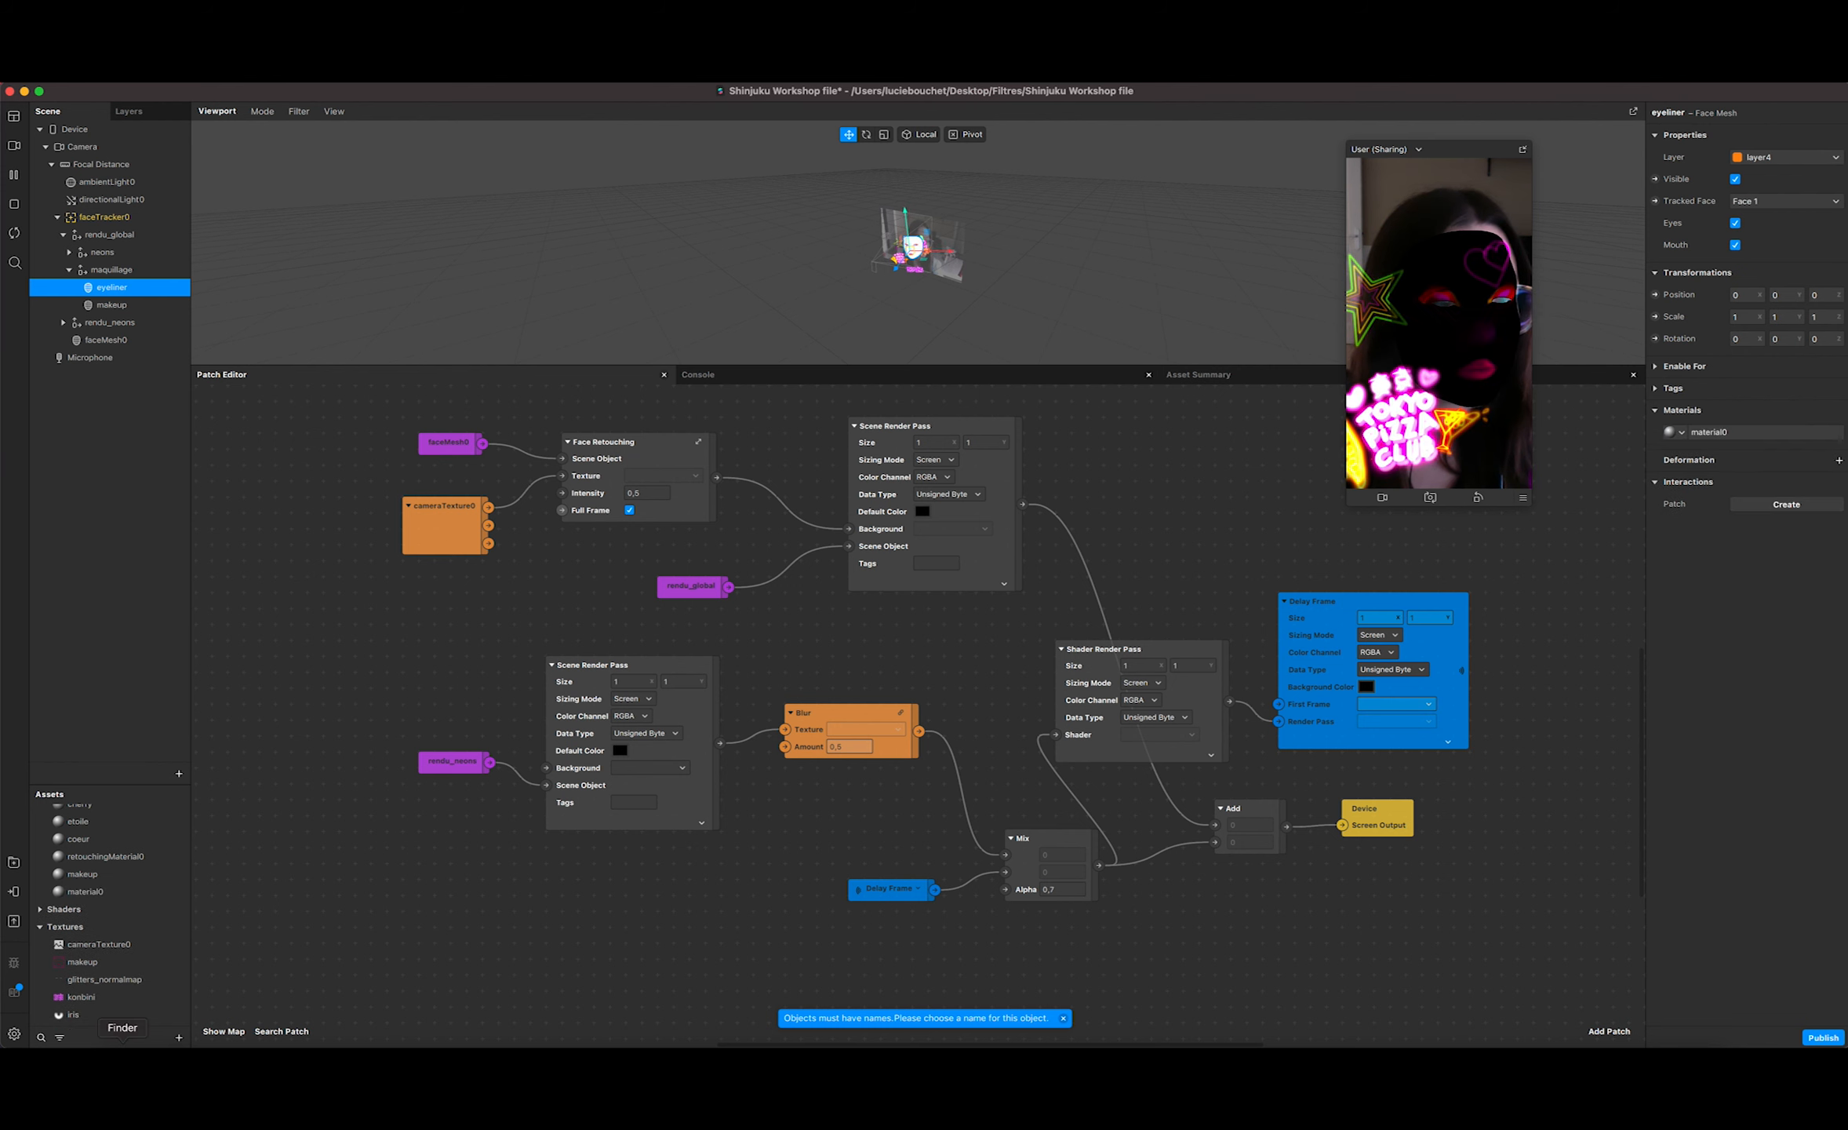
double_click(99, 892)
type("eyelin")
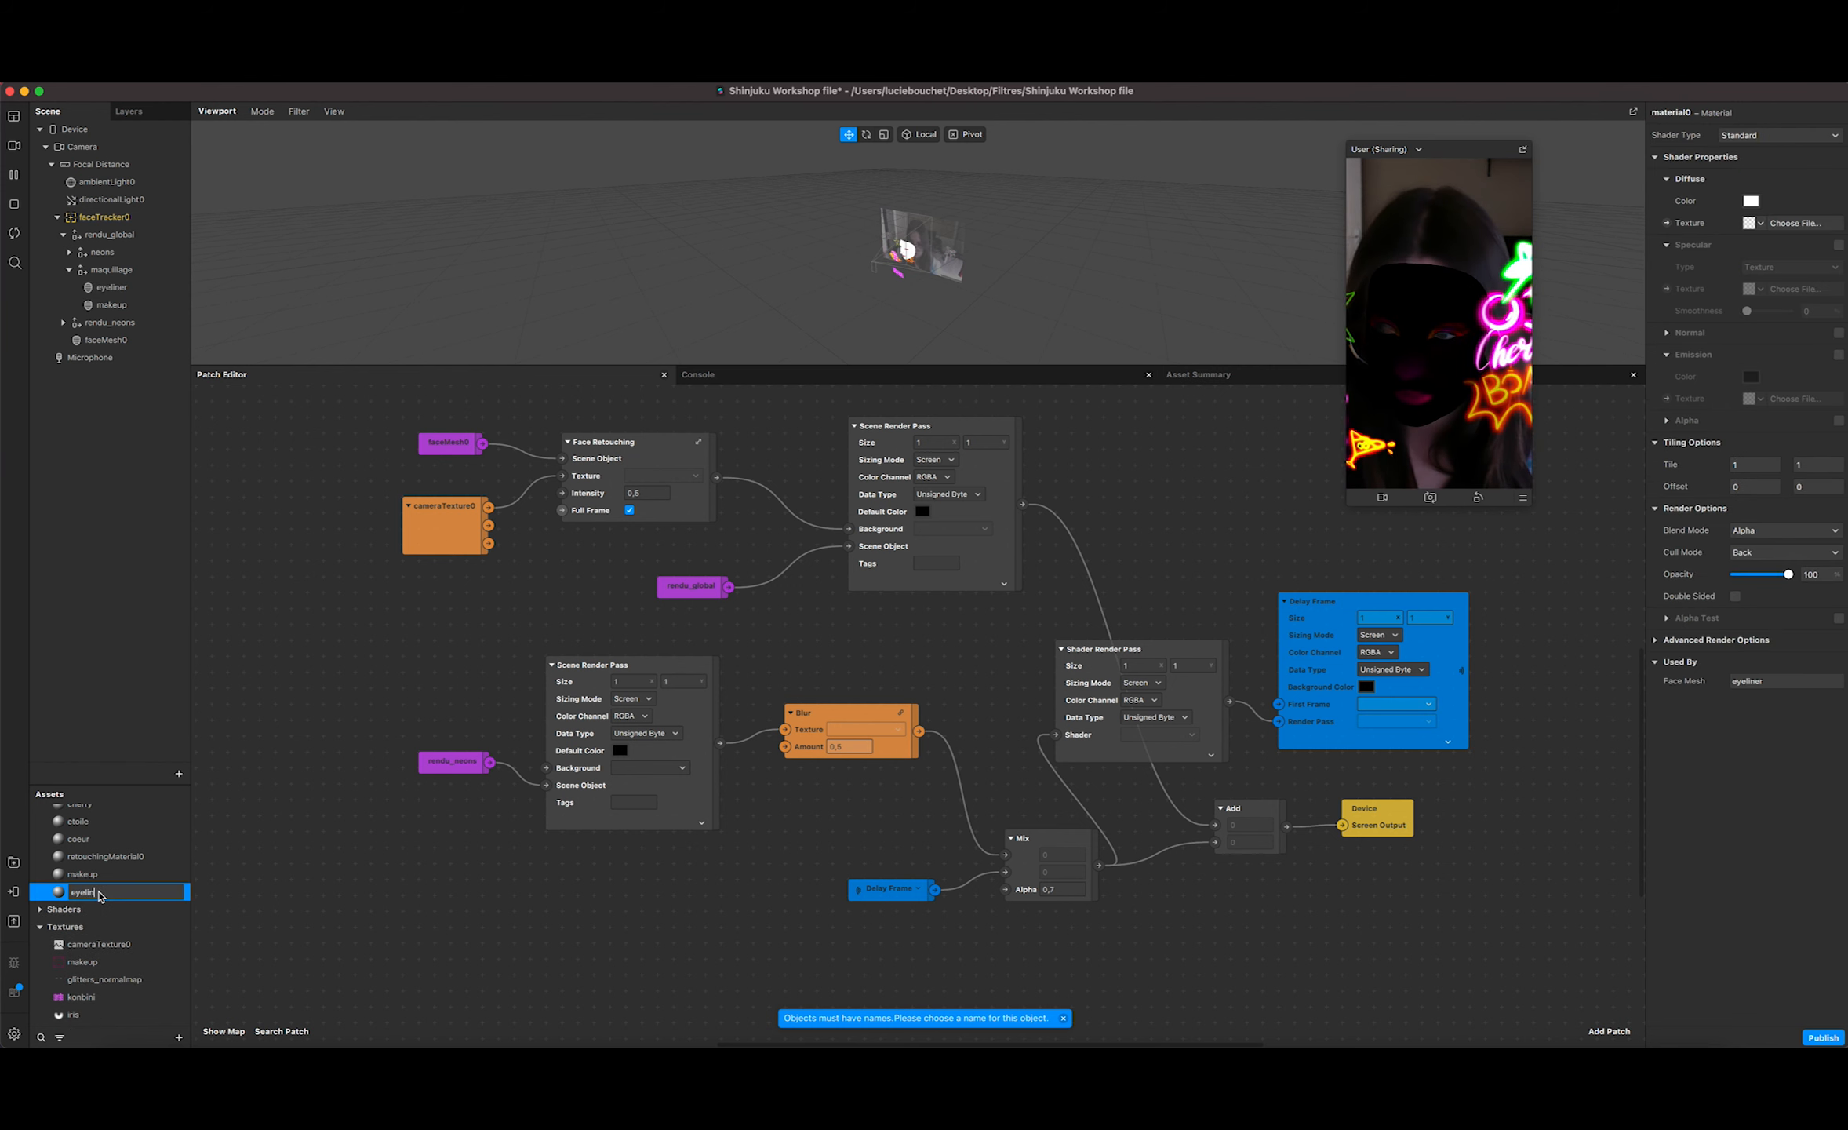
type("er")
key("Return")
Step: Set the eyeliner material's shader type to Physically-Based and its albedo texture to eyeliner
left_click(1777, 135)
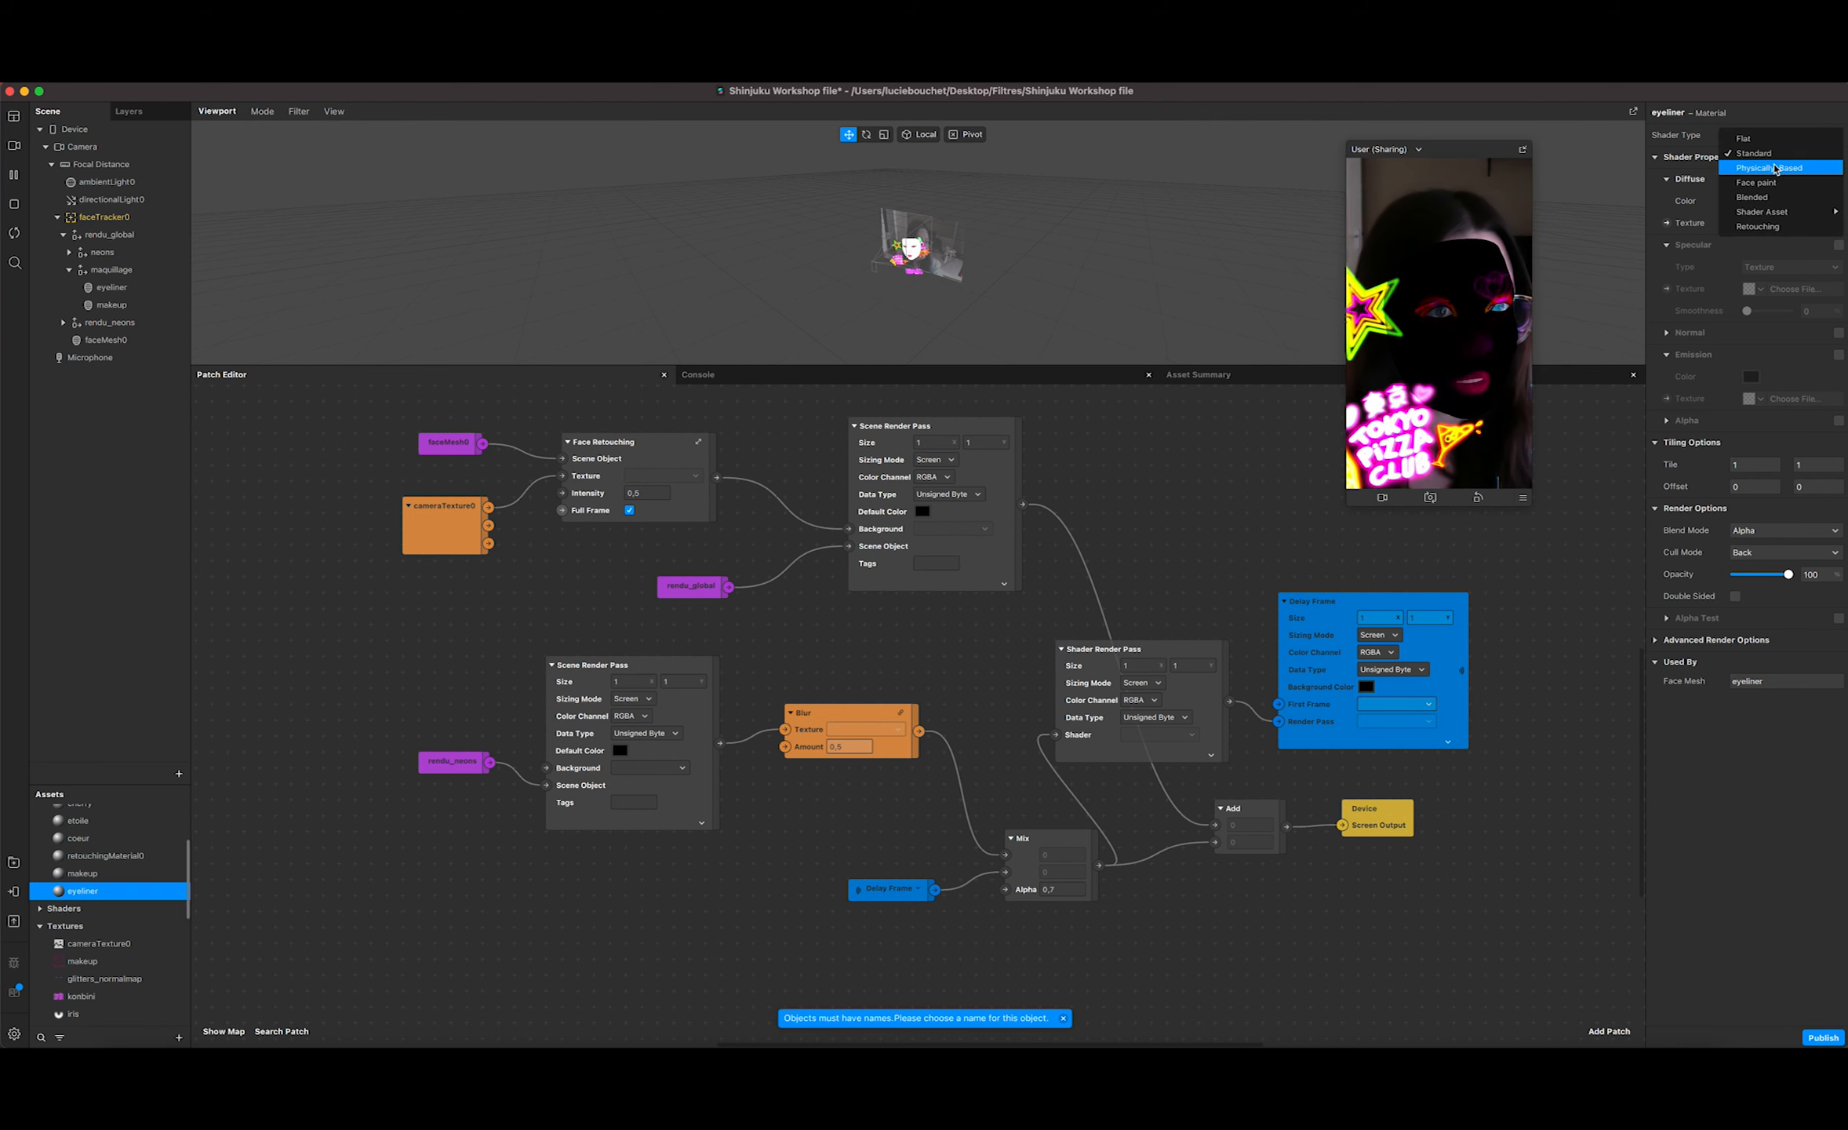
left_click(1776, 168)
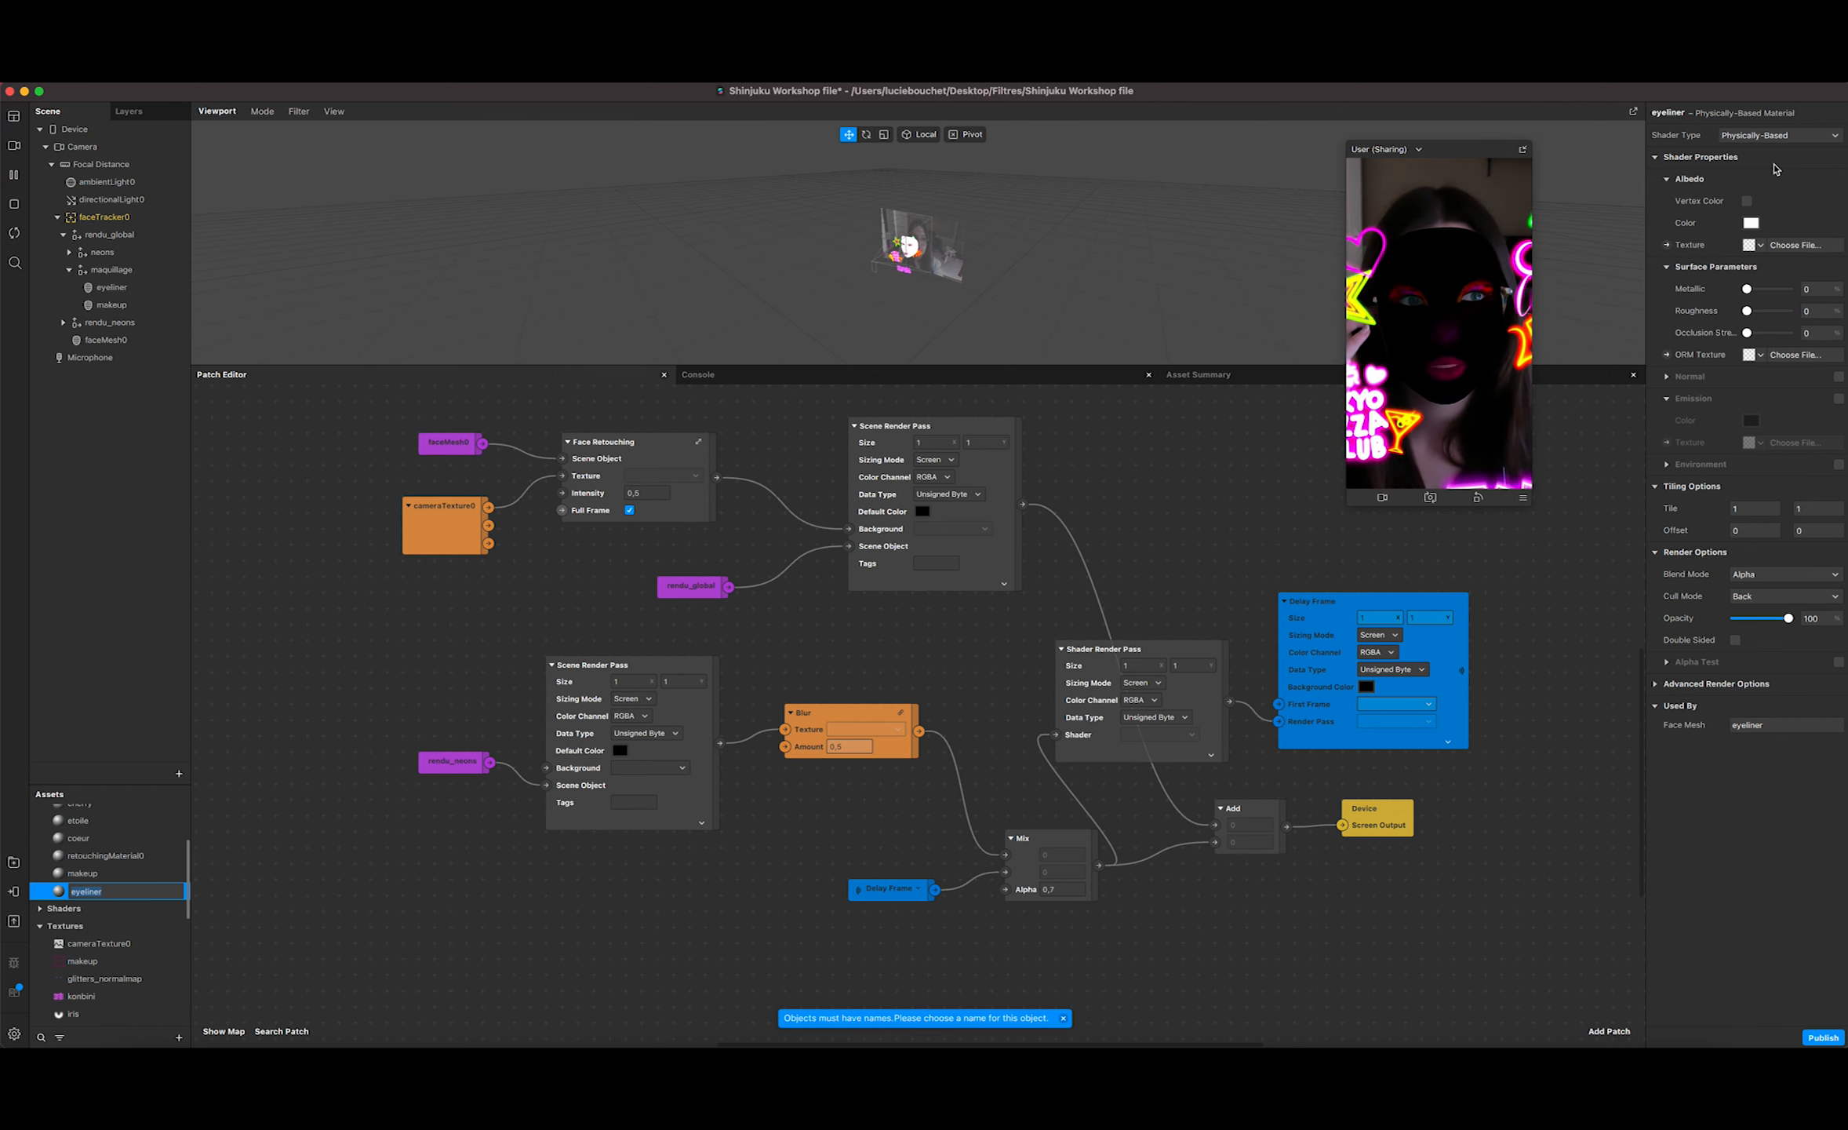
left_click(1756, 245)
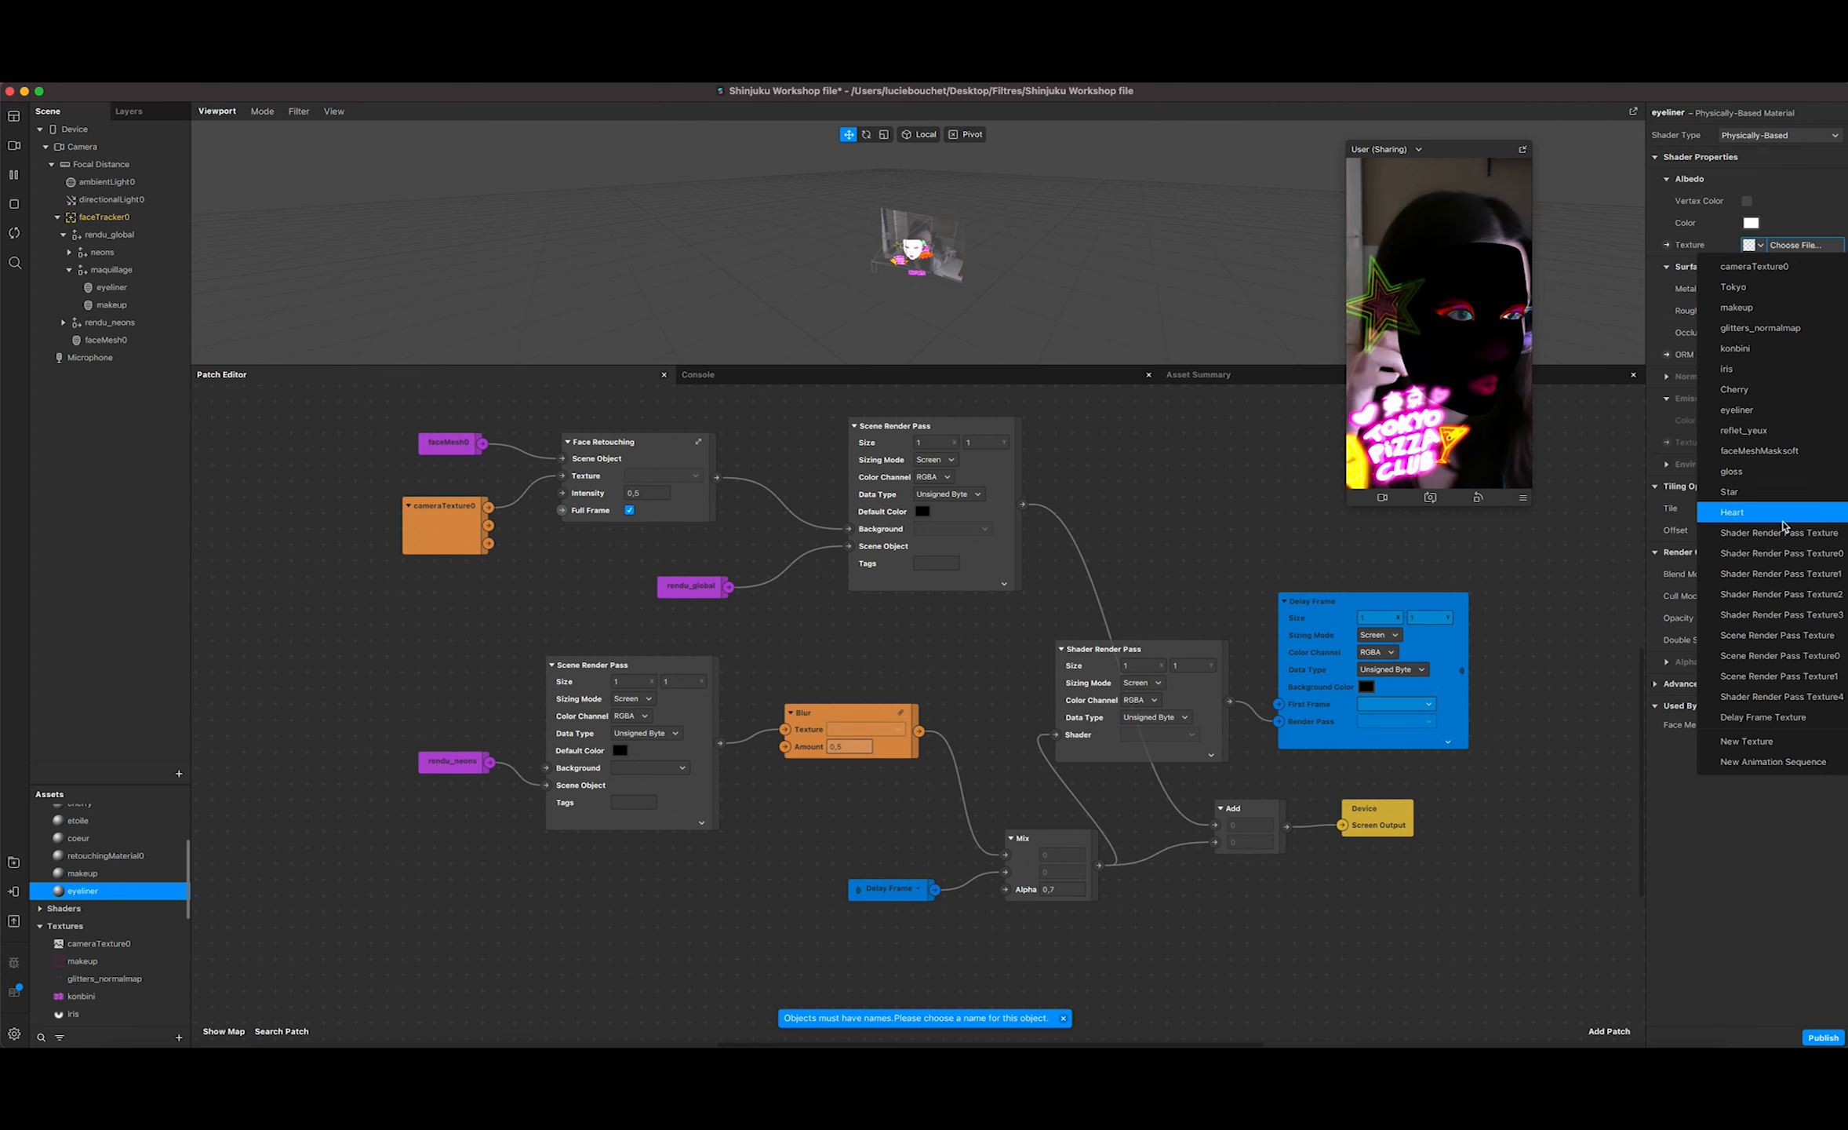
left_click(1768, 411)
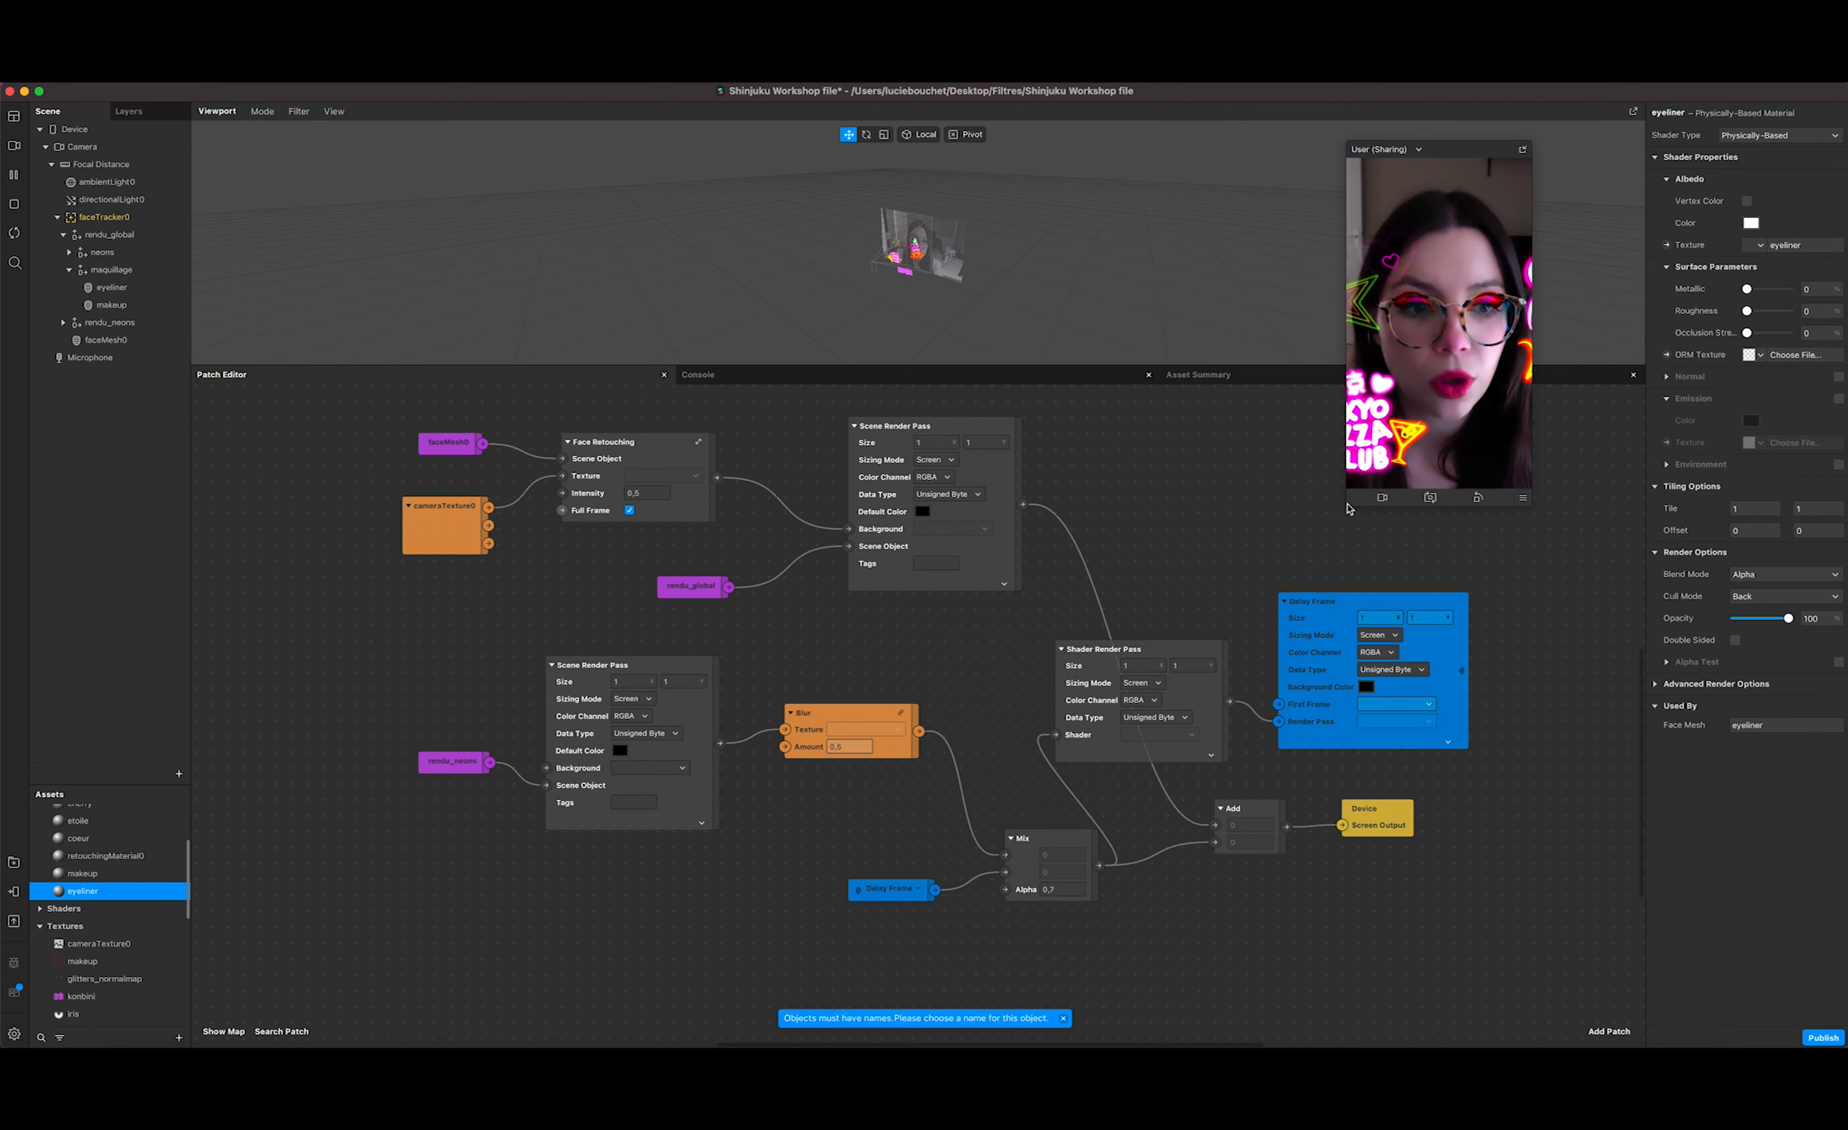
Step: Enable the eyeliner material's Normal map with the glitters_normalmap texture and set Metallic to 100
left_click_drag(1324, 532, 1310, 701)
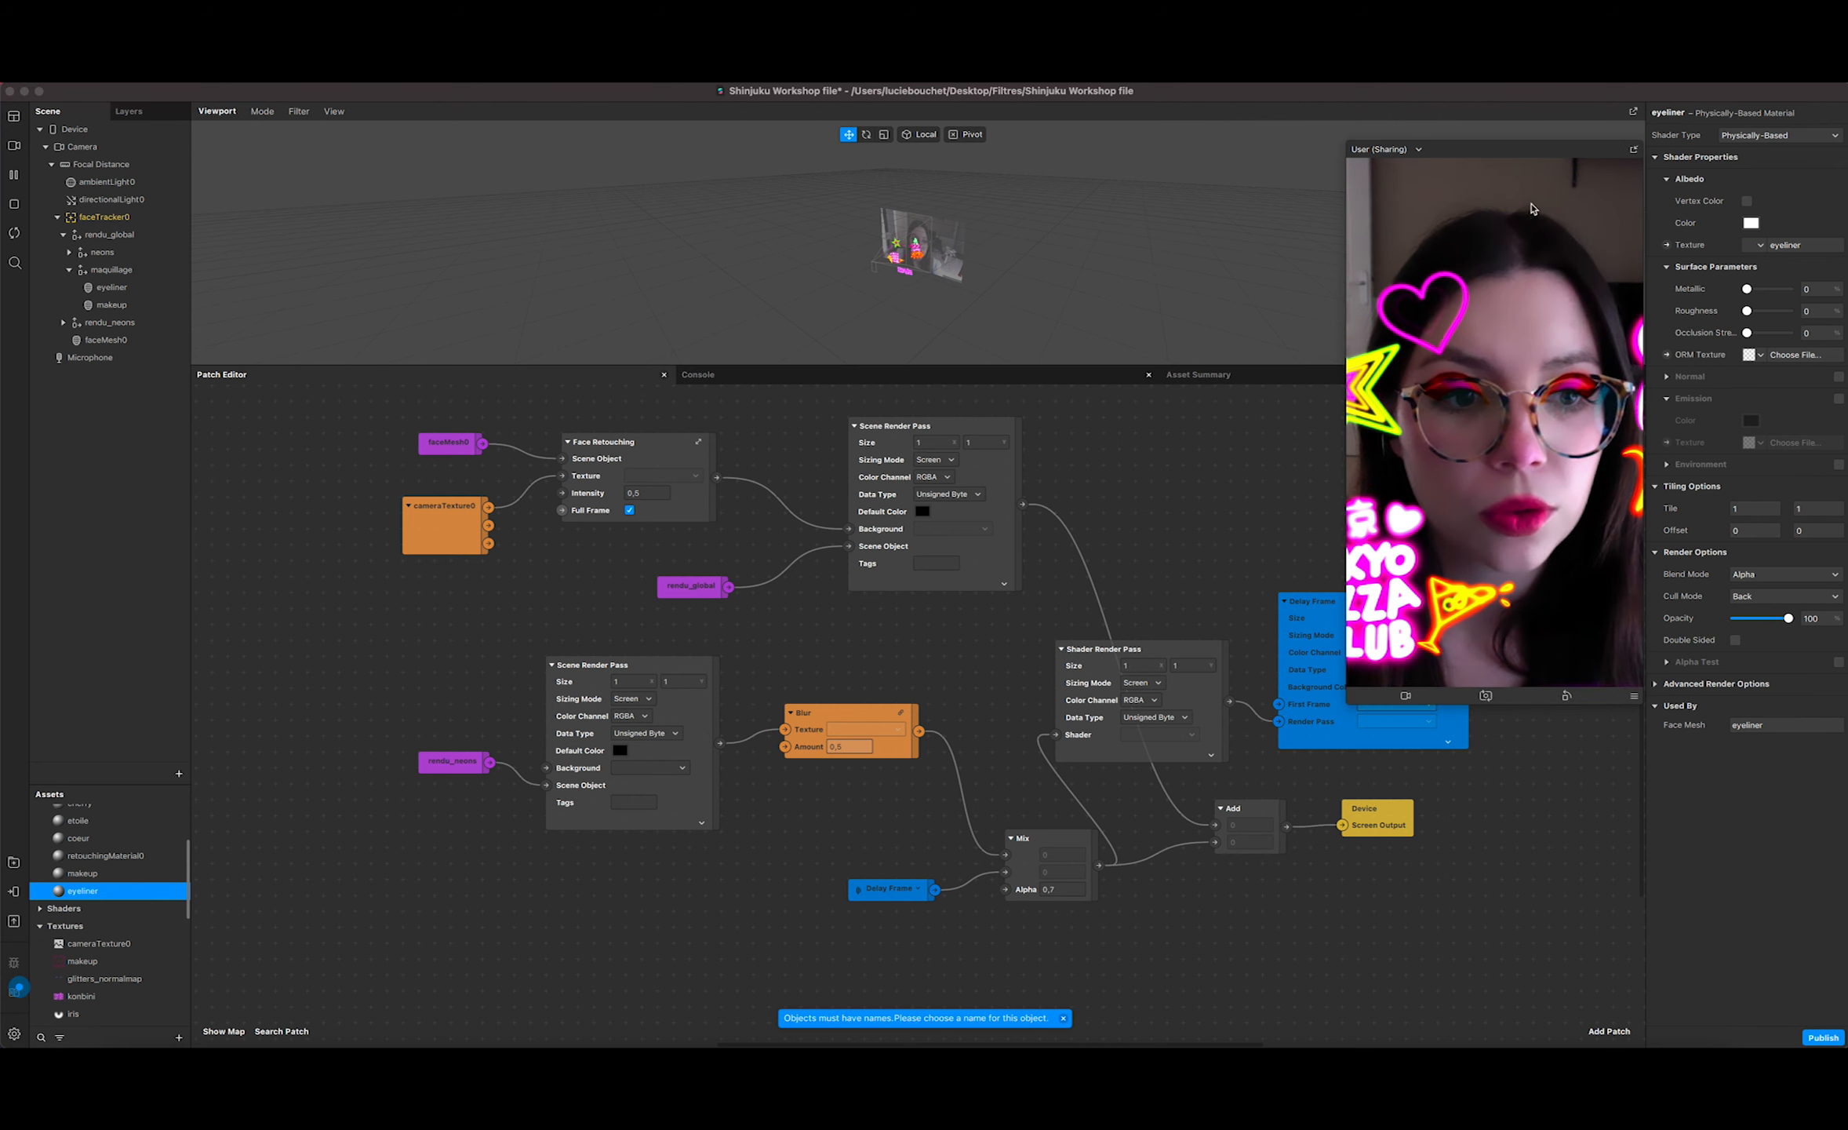
left_click_drag(1491, 148, 1403, 89)
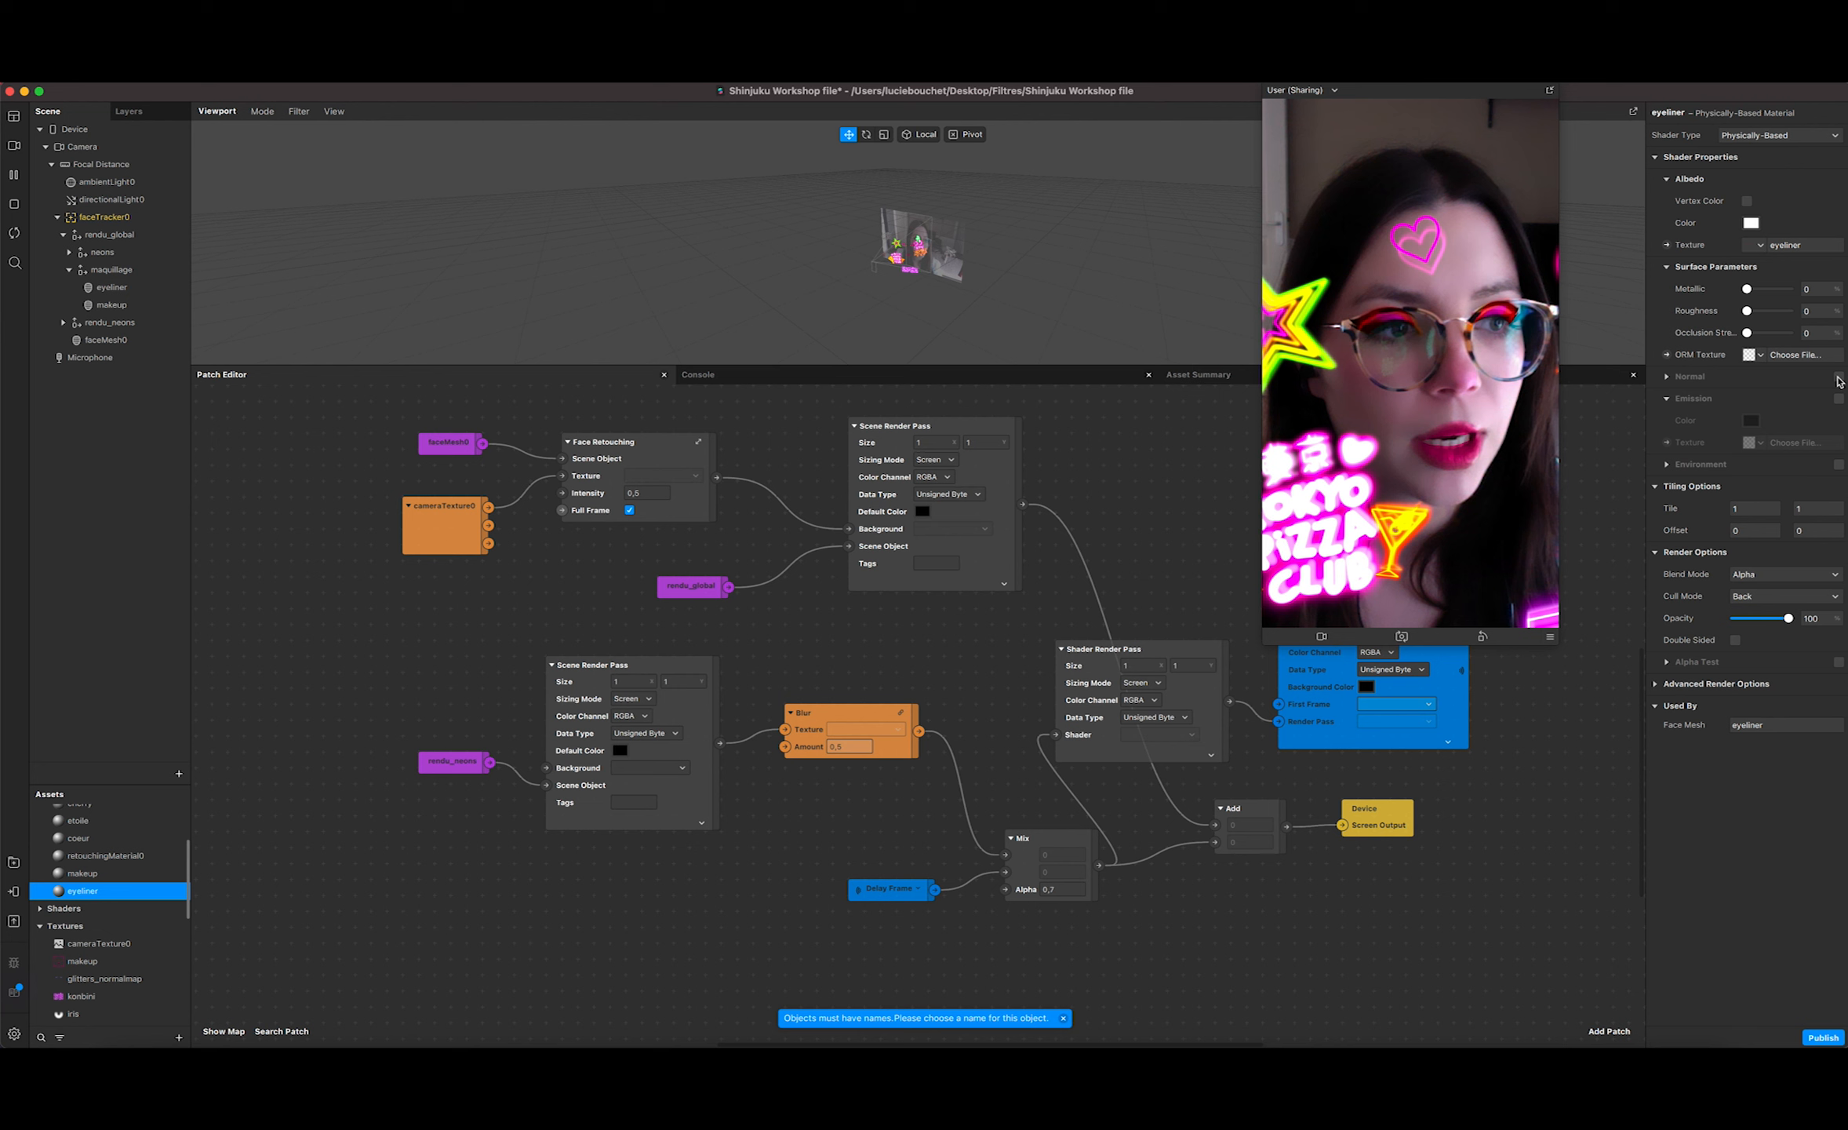
left_click(1838, 379)
left_click(1752, 399)
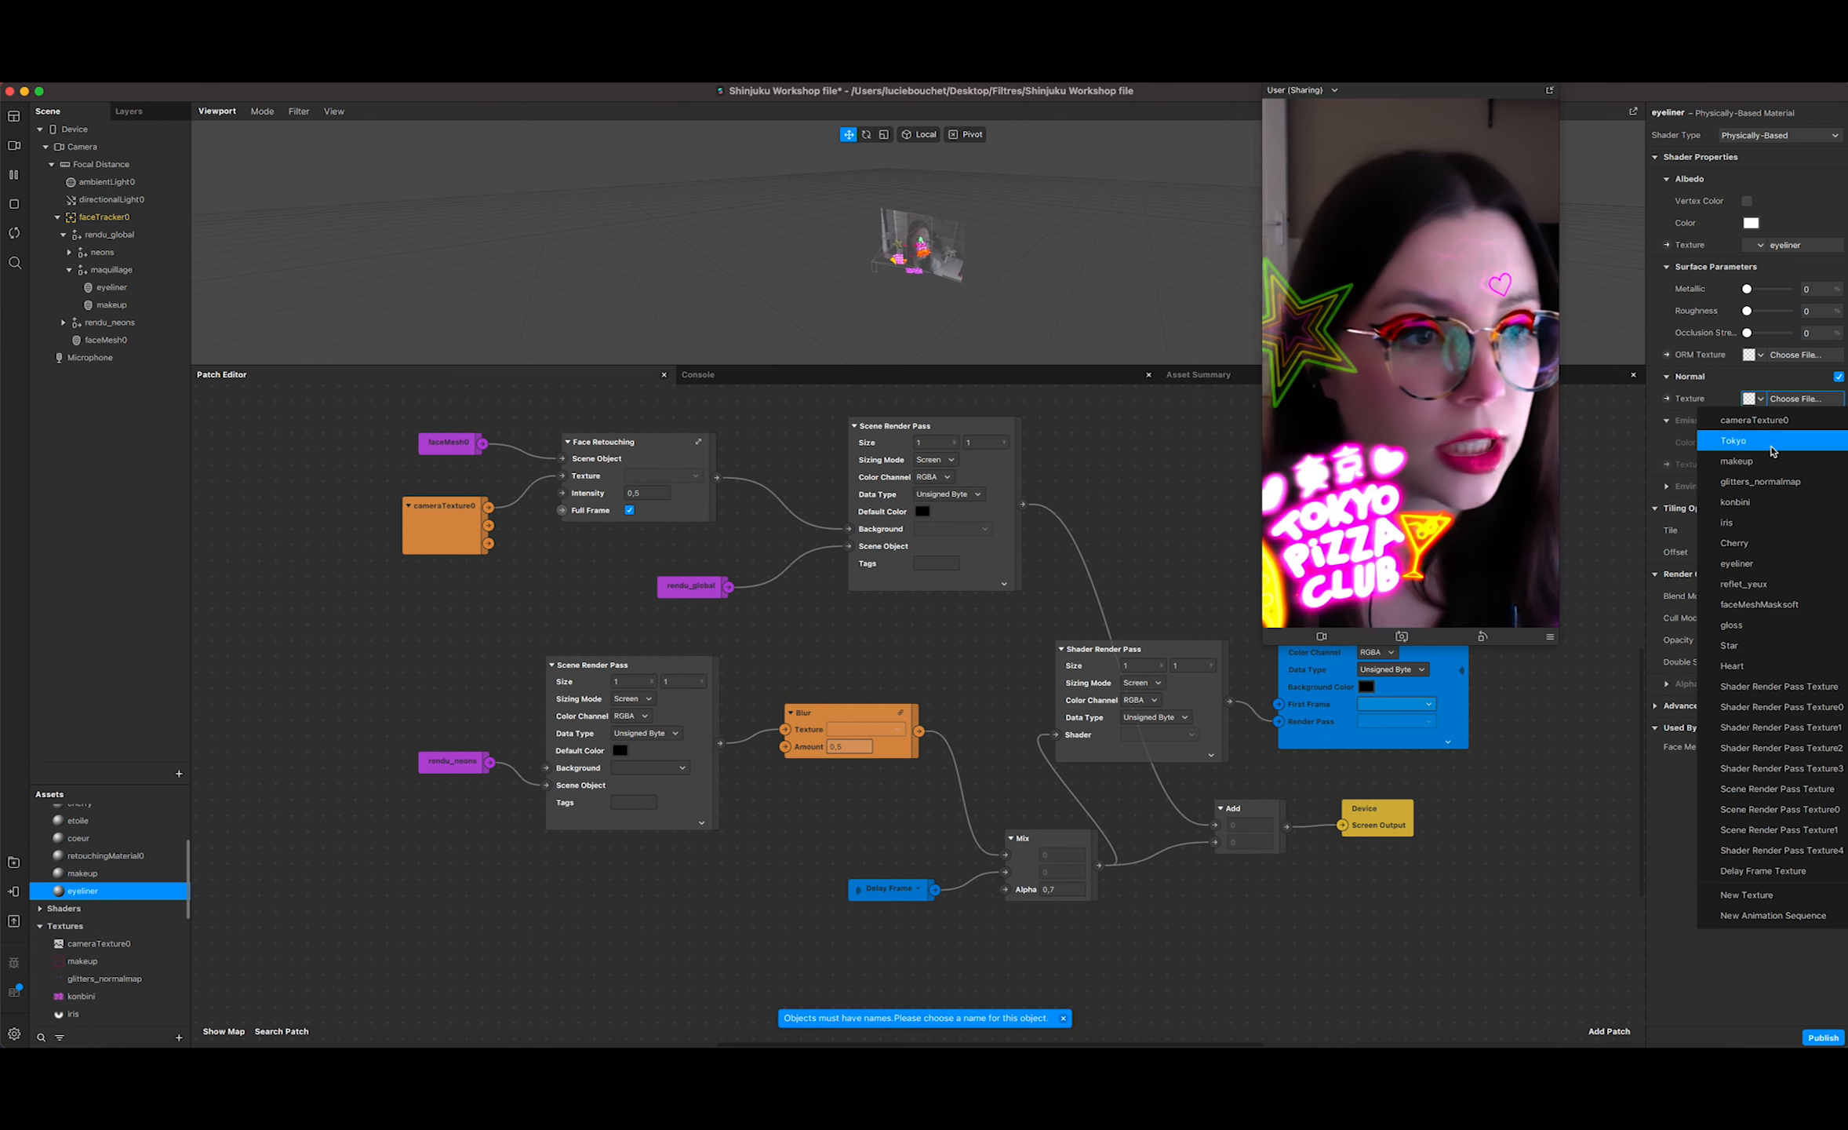
left_click(1773, 482)
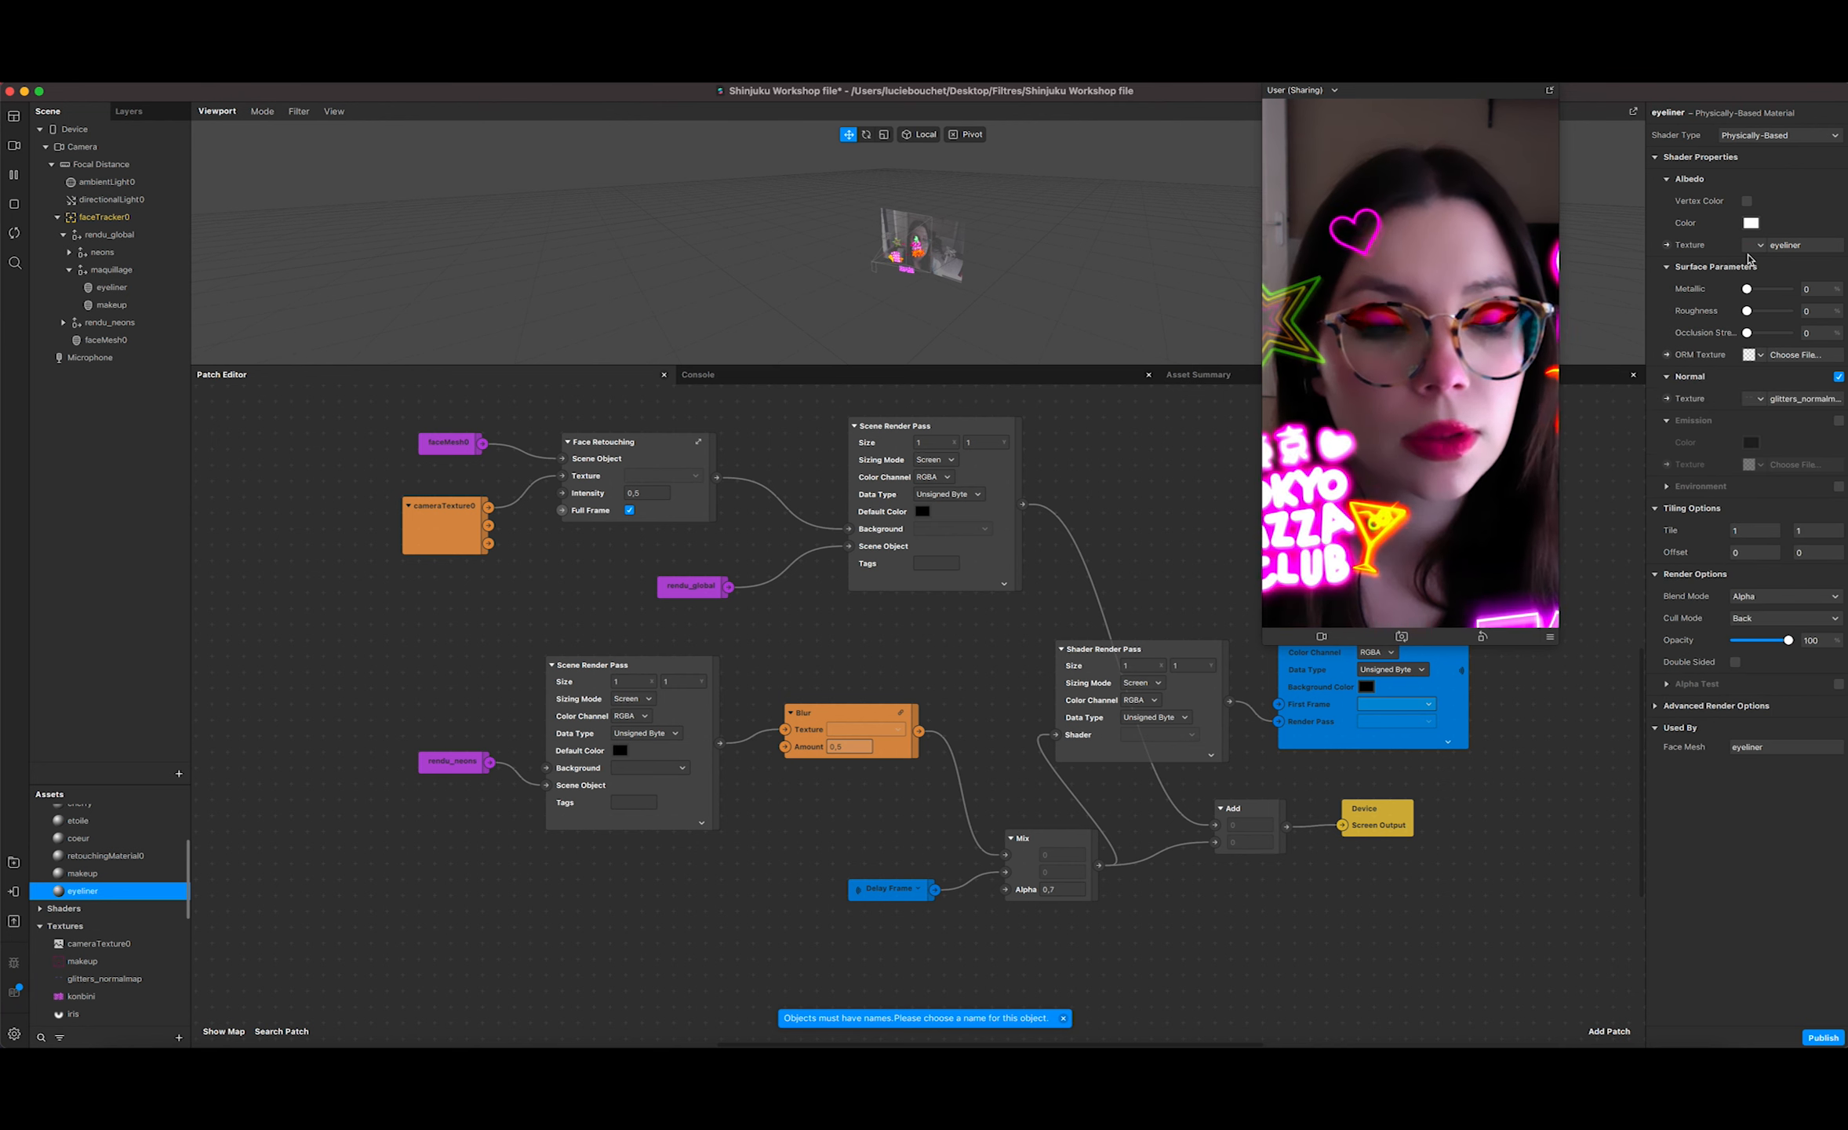
left_click_drag(1749, 289, 1801, 285)
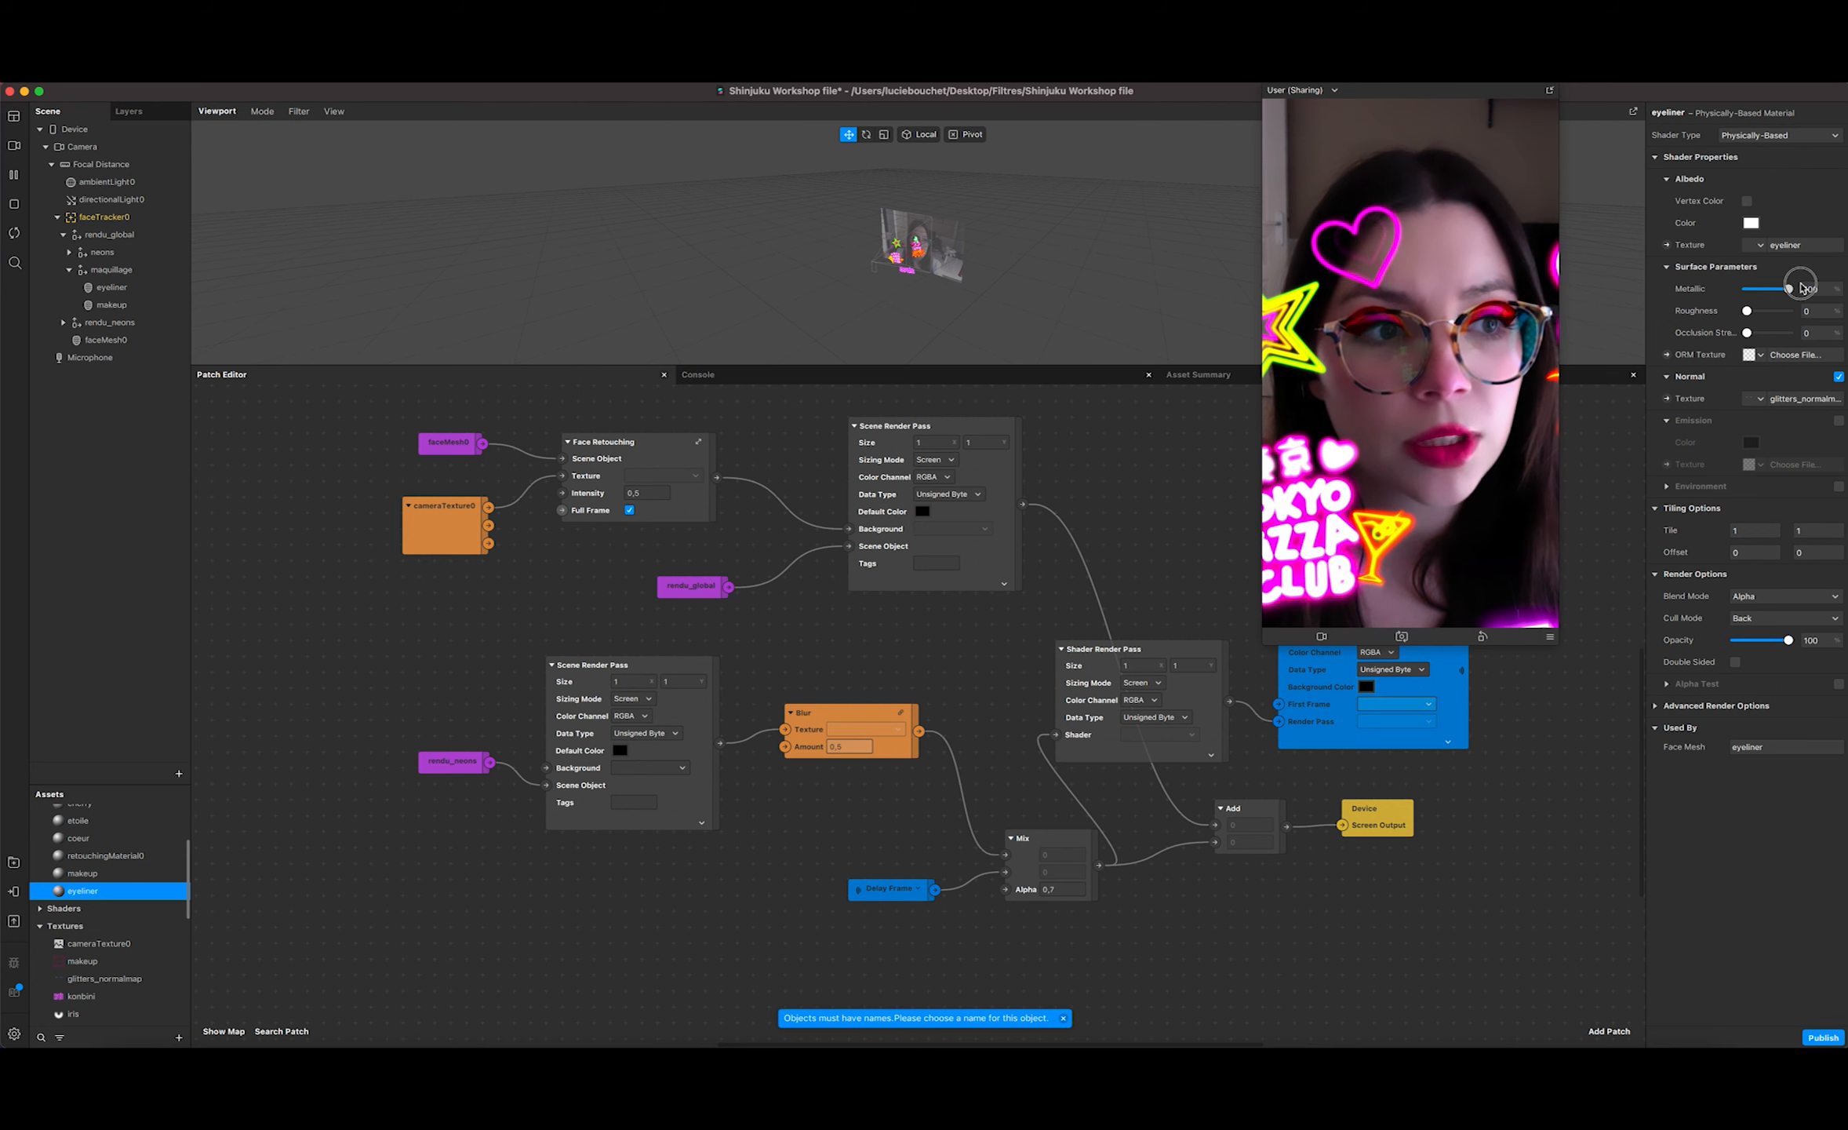
Step: Enable the eyeliner material's Environment with the 3_machine_shop texture and turn off its writing to depth
left_click(1838, 487)
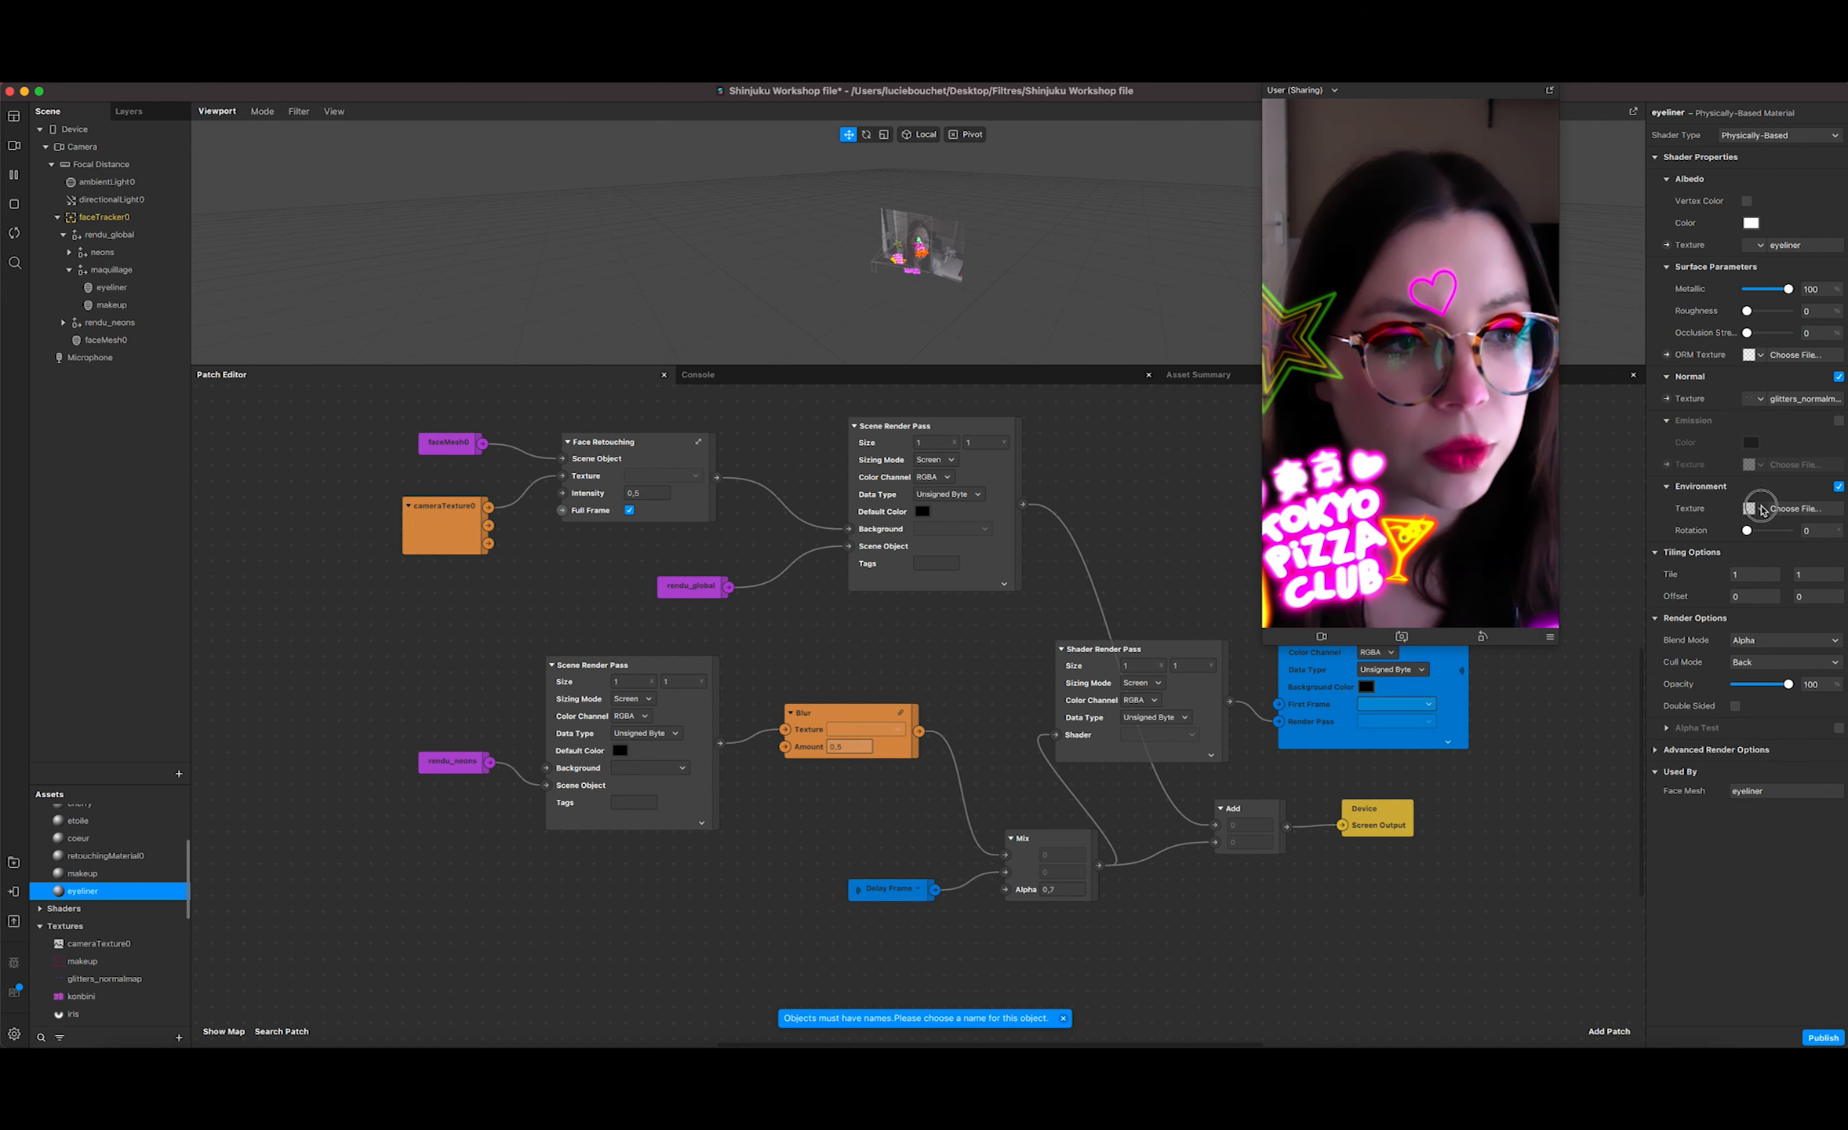
left_click(1756, 509)
left_click(1781, 554)
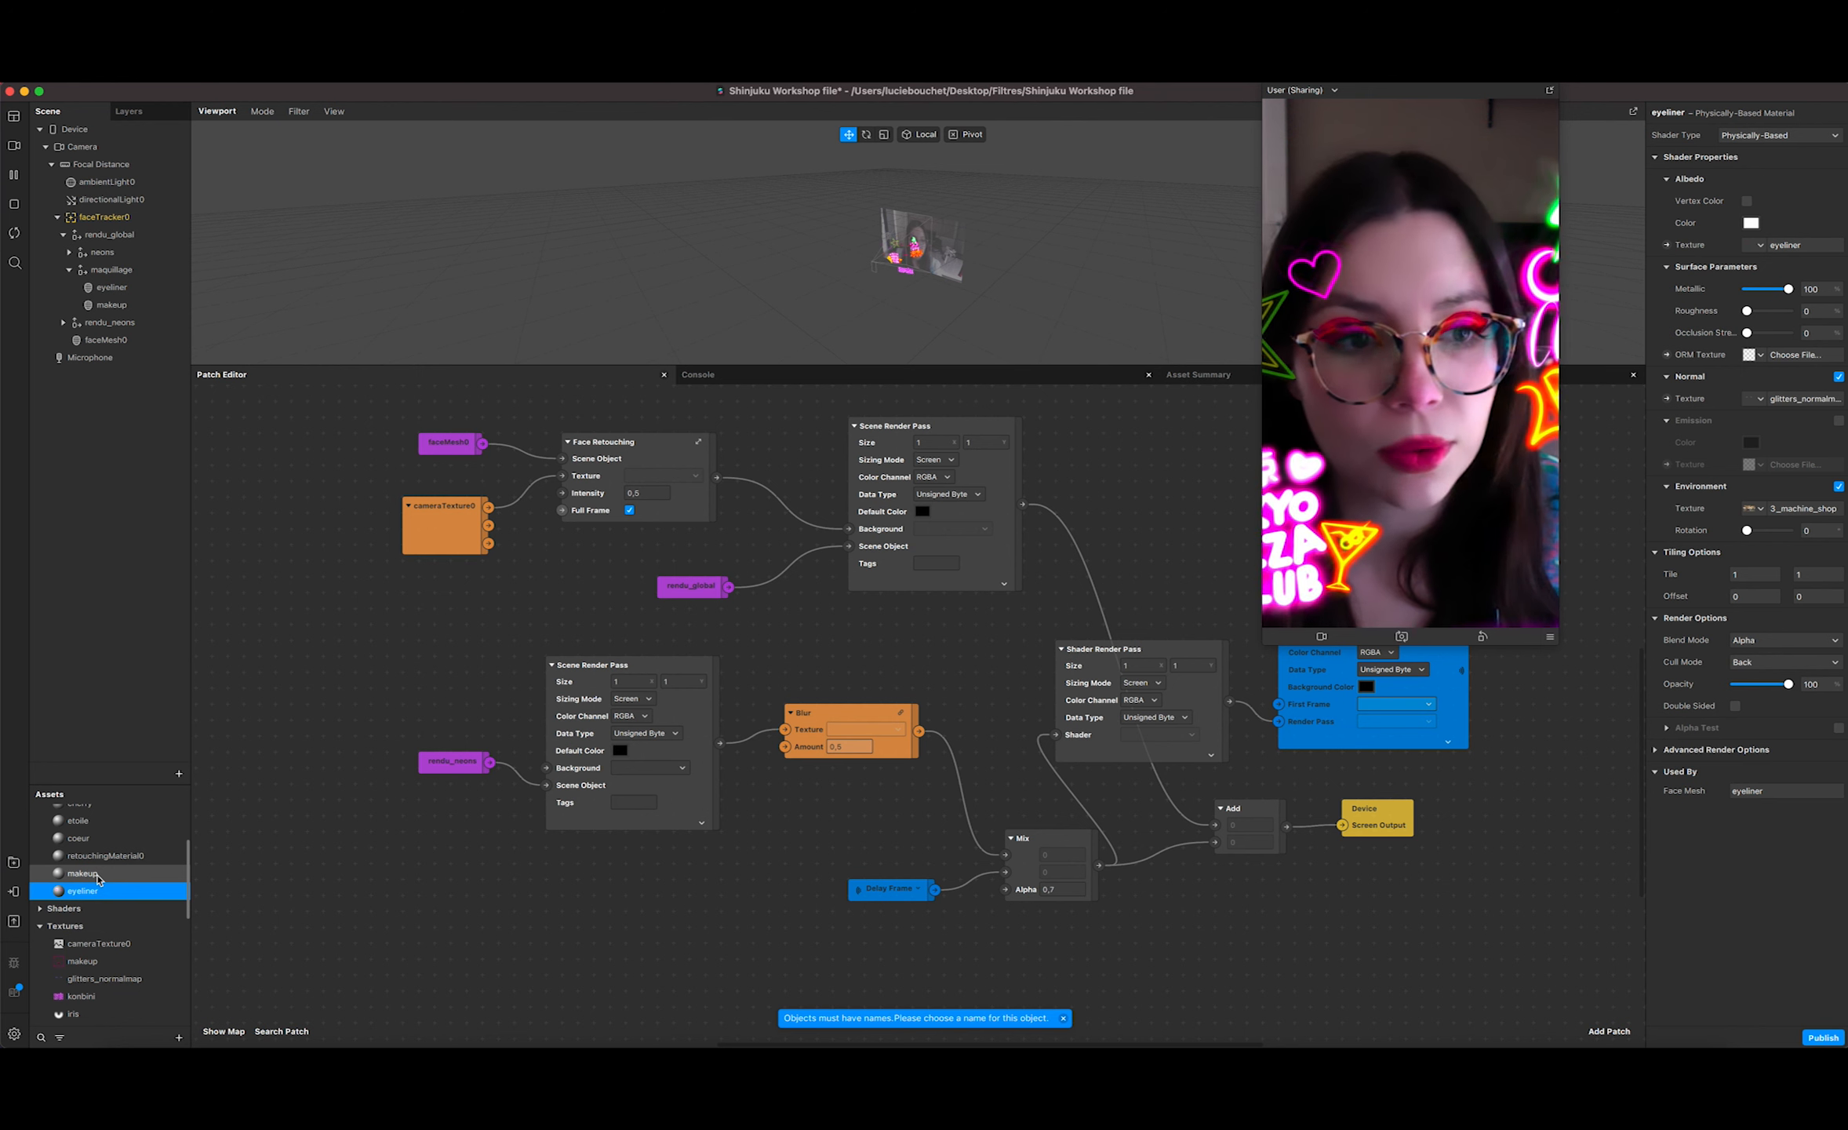
left_click(1656, 750)
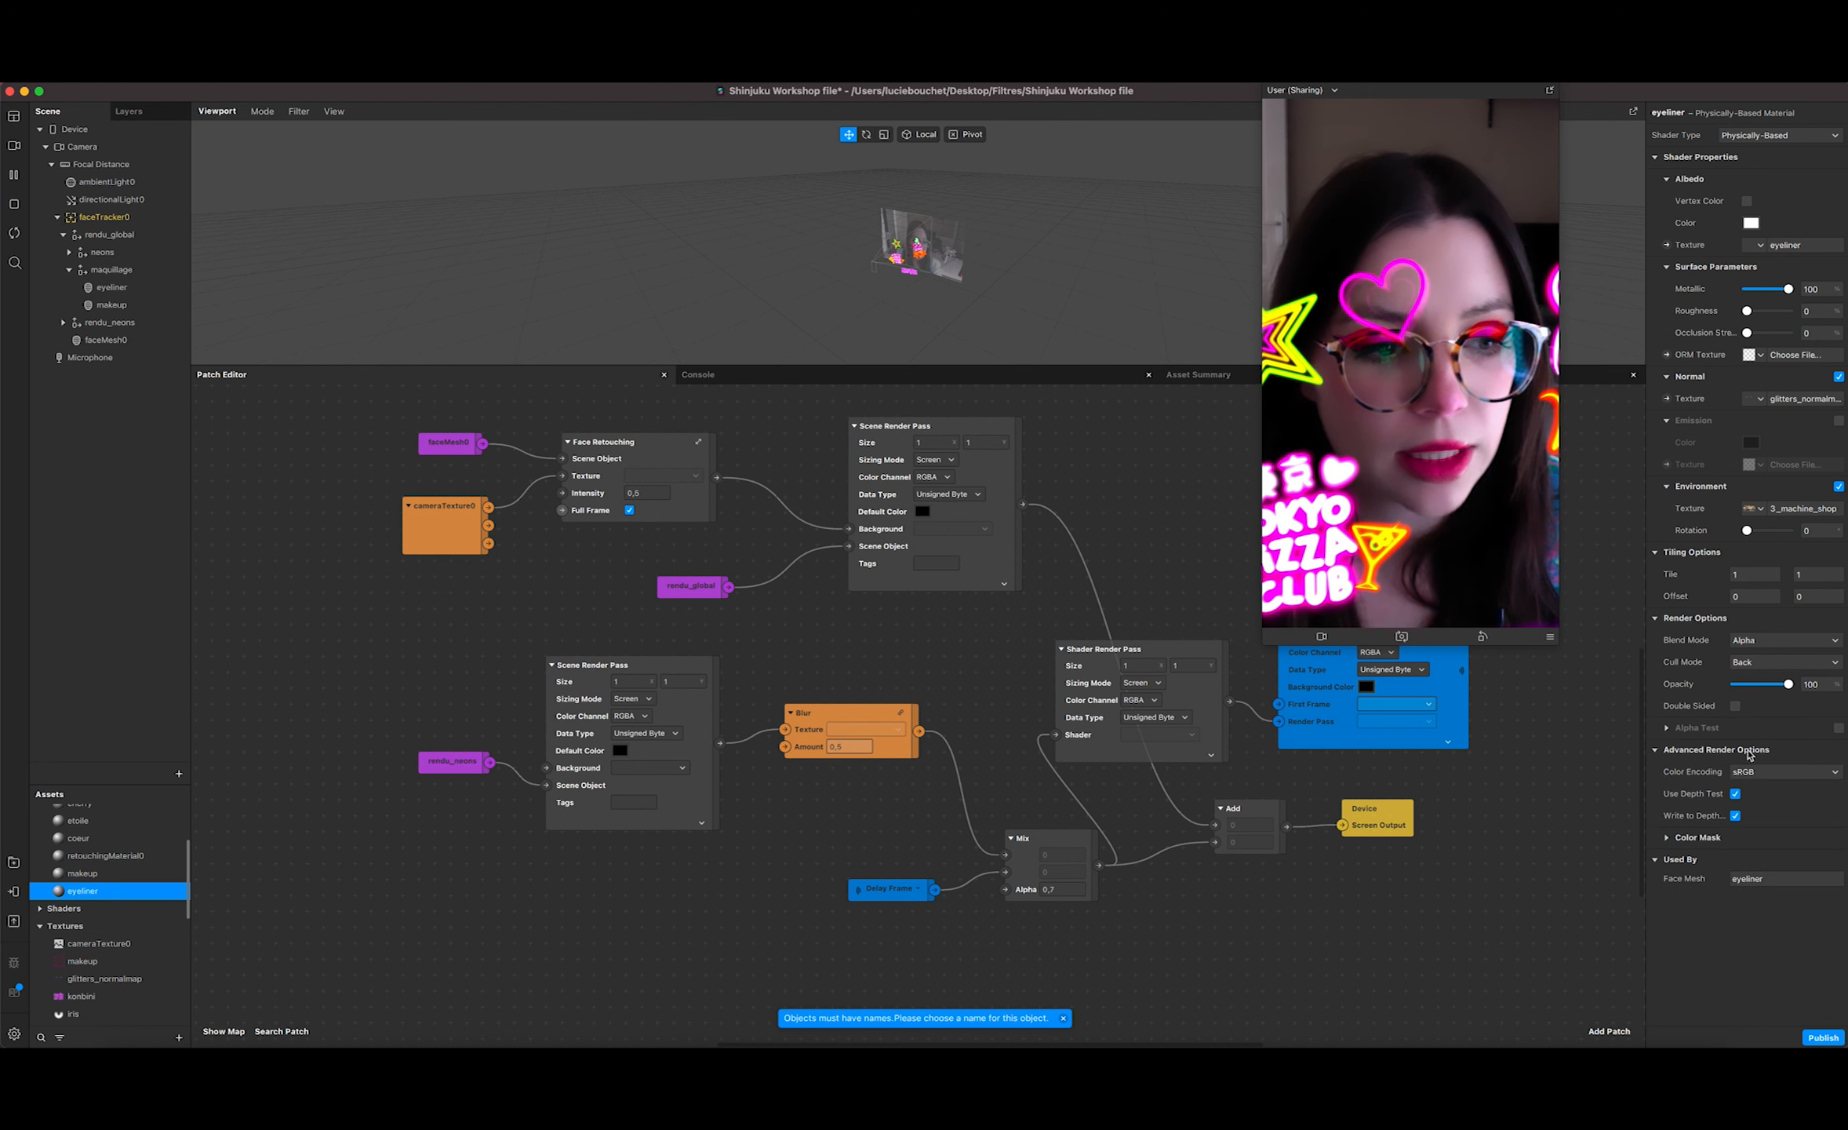
left_click(1736, 816)
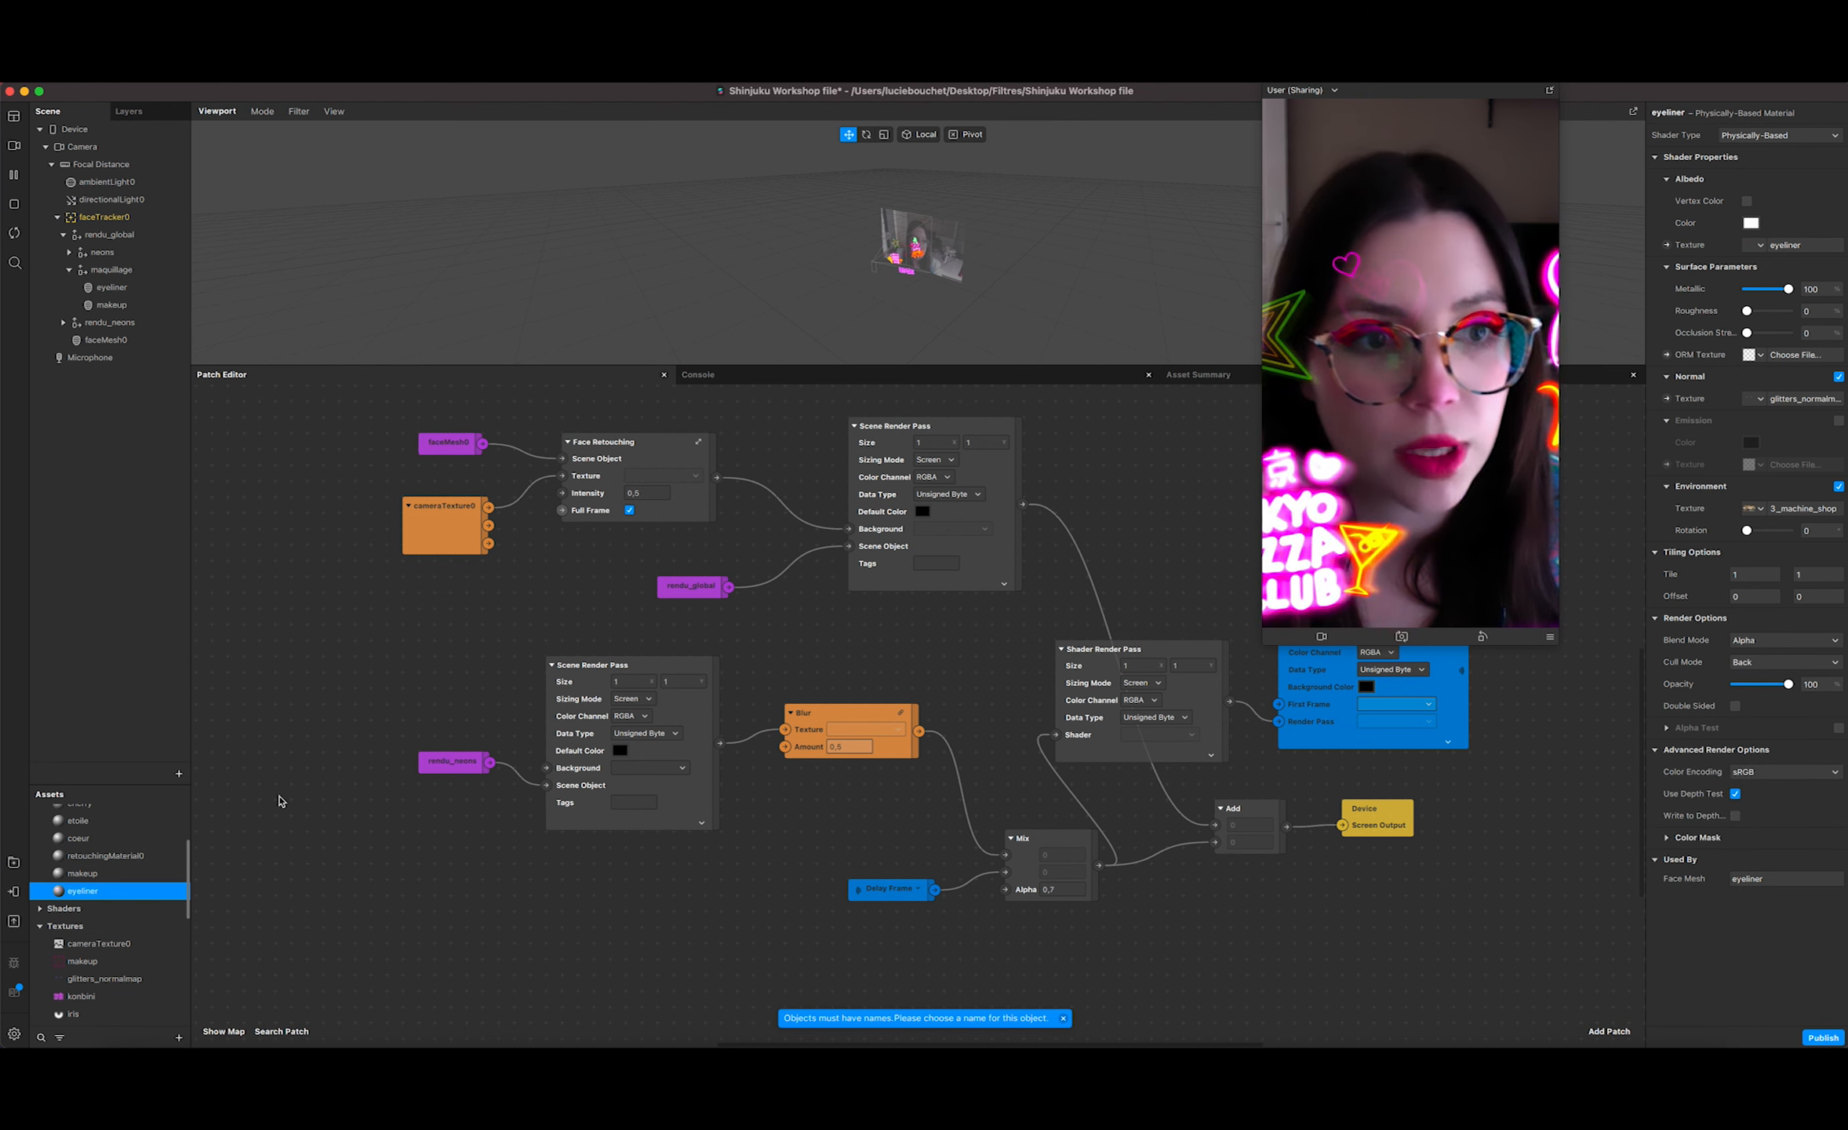
Step: Review the makeup material's advanced render options and assign the makeup face mesh to layer3
double_click(82, 873)
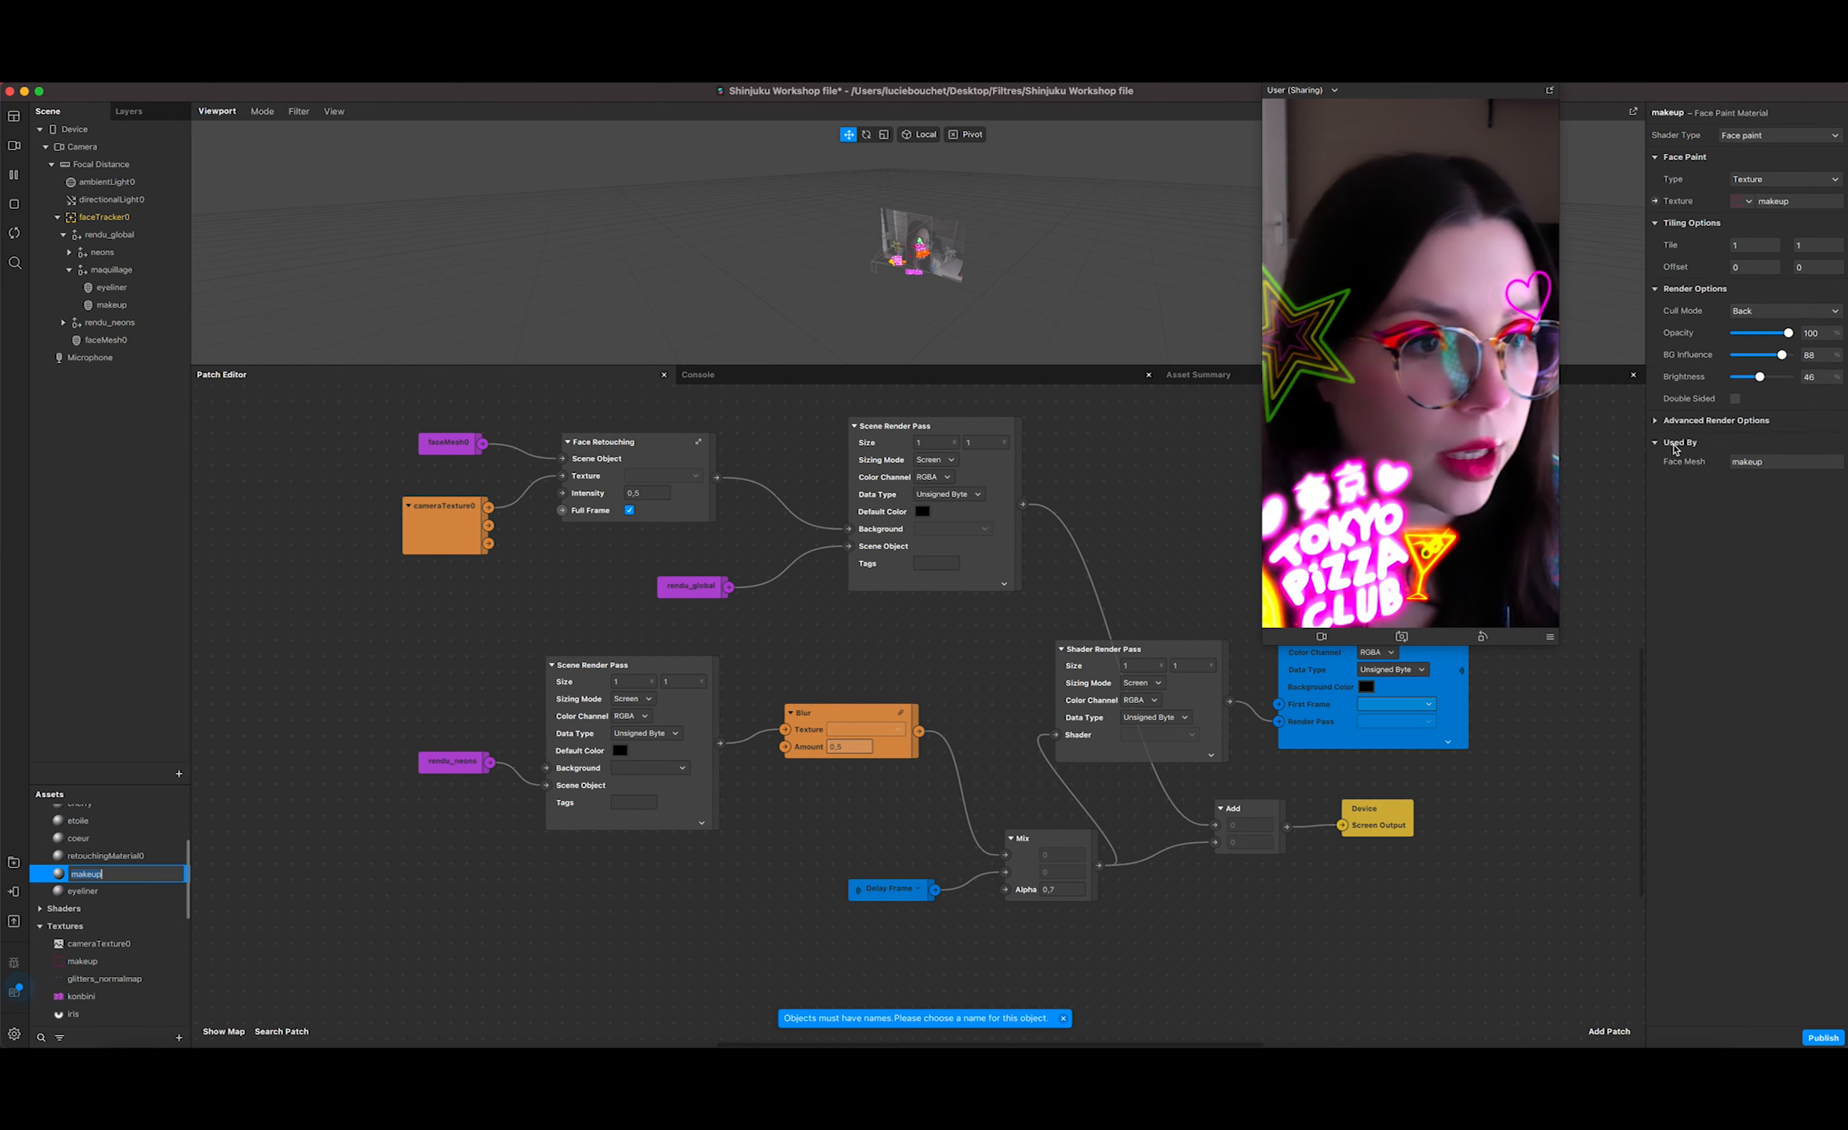
left_click(1659, 420)
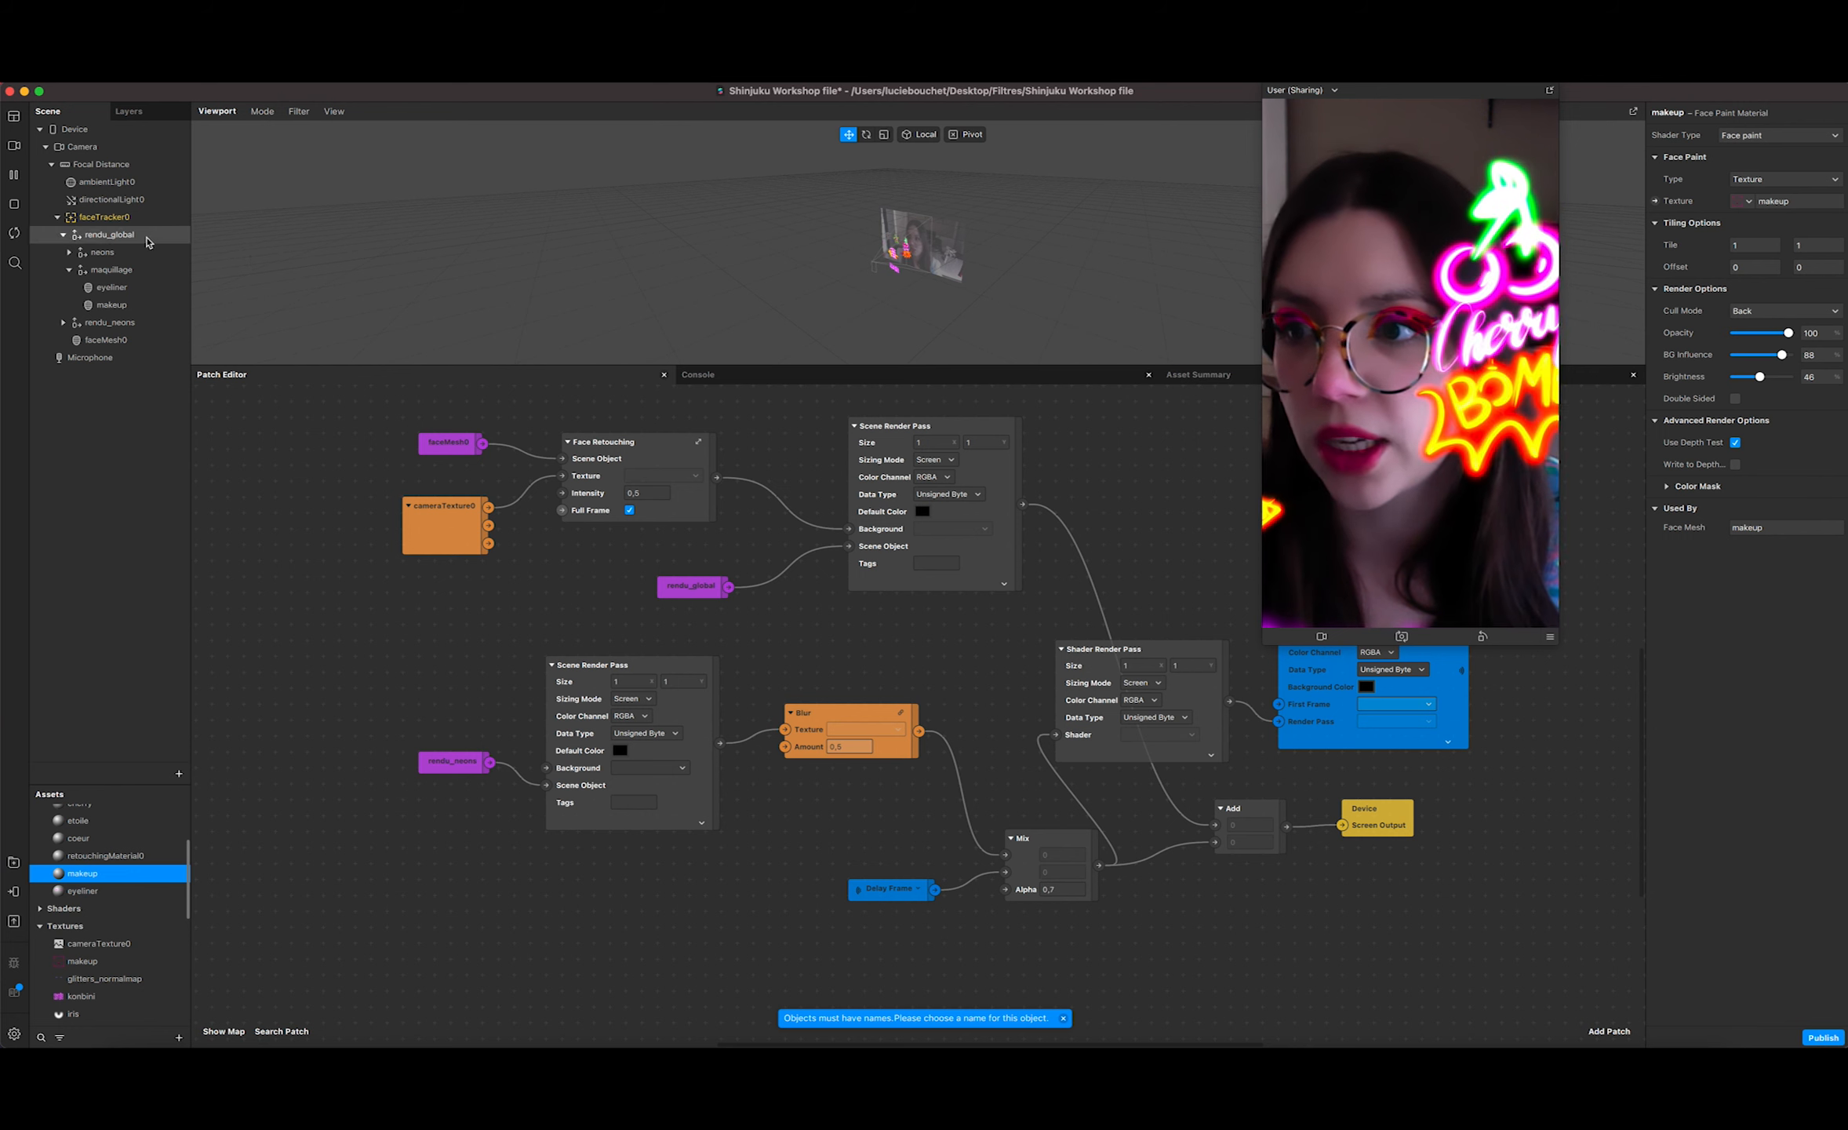
left_click(114, 287)
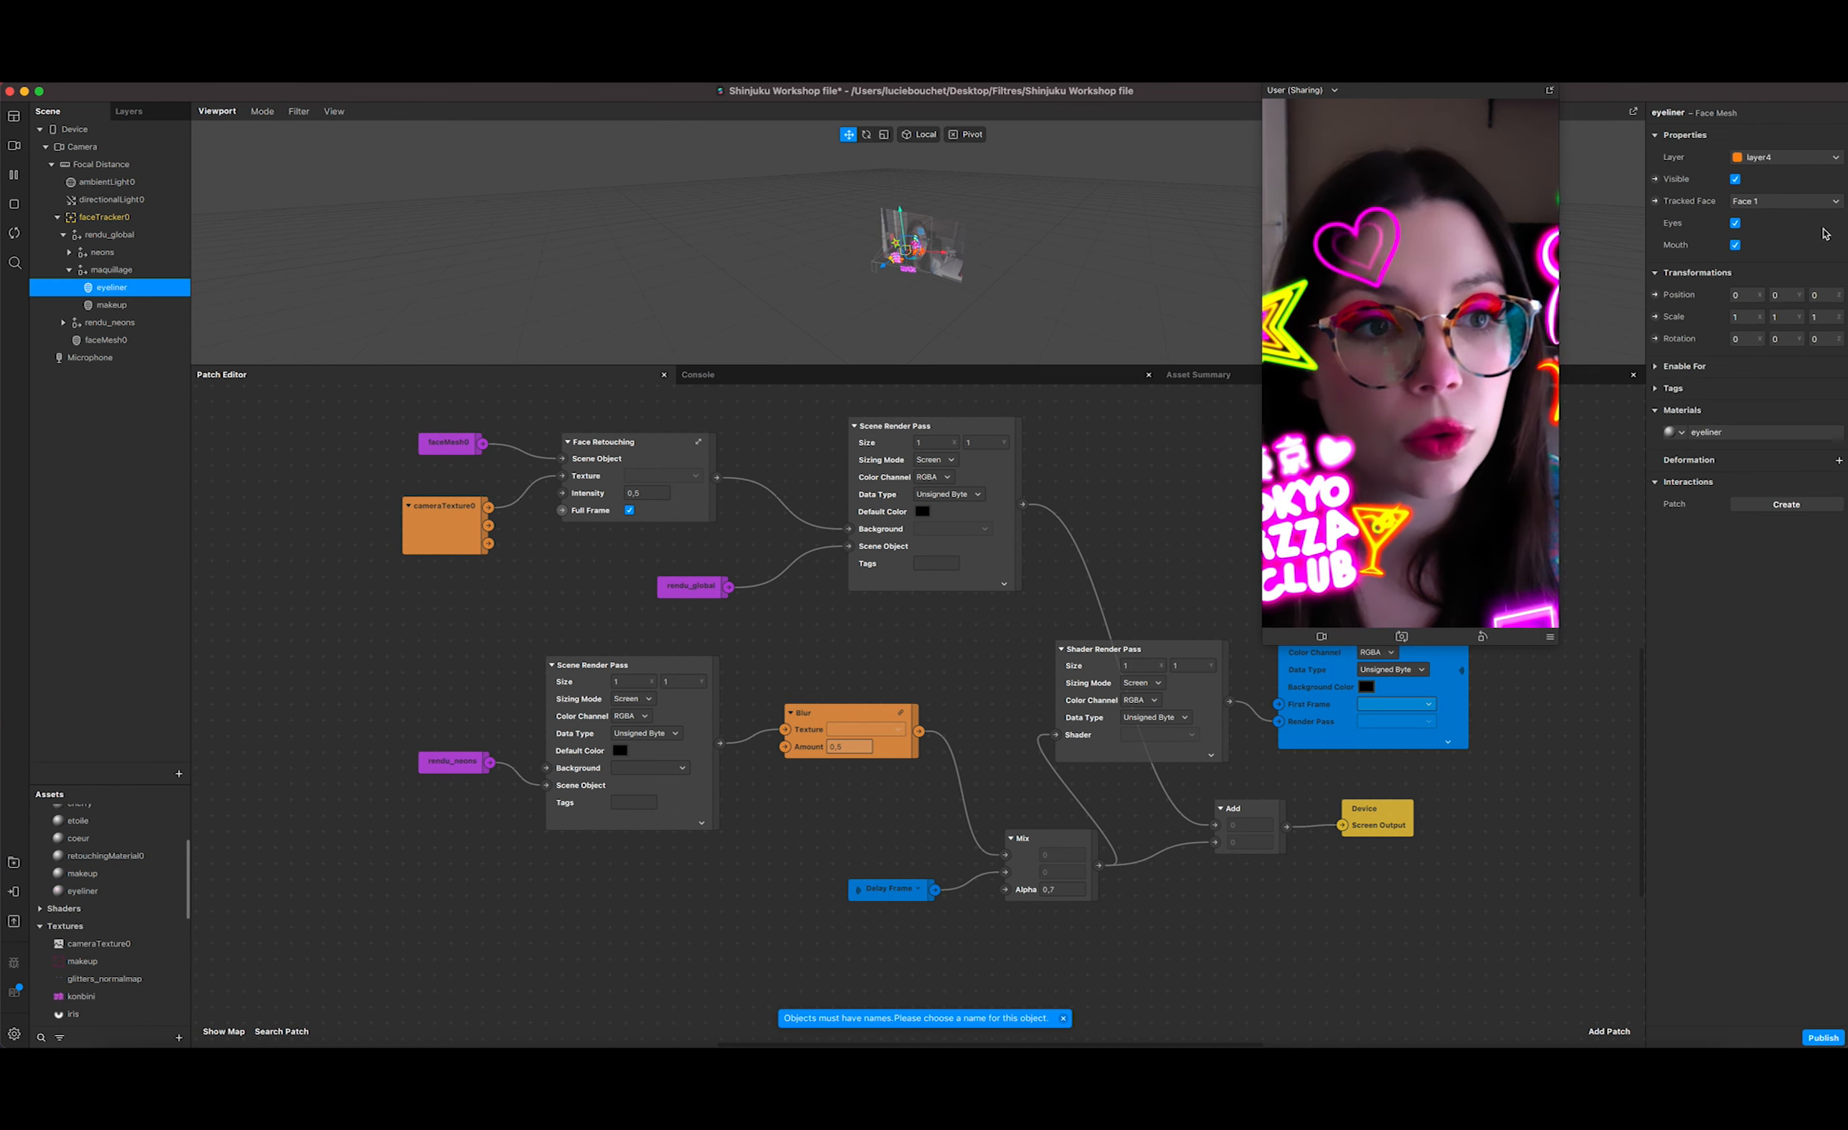
left_click(114, 304)
left_click(1752, 156)
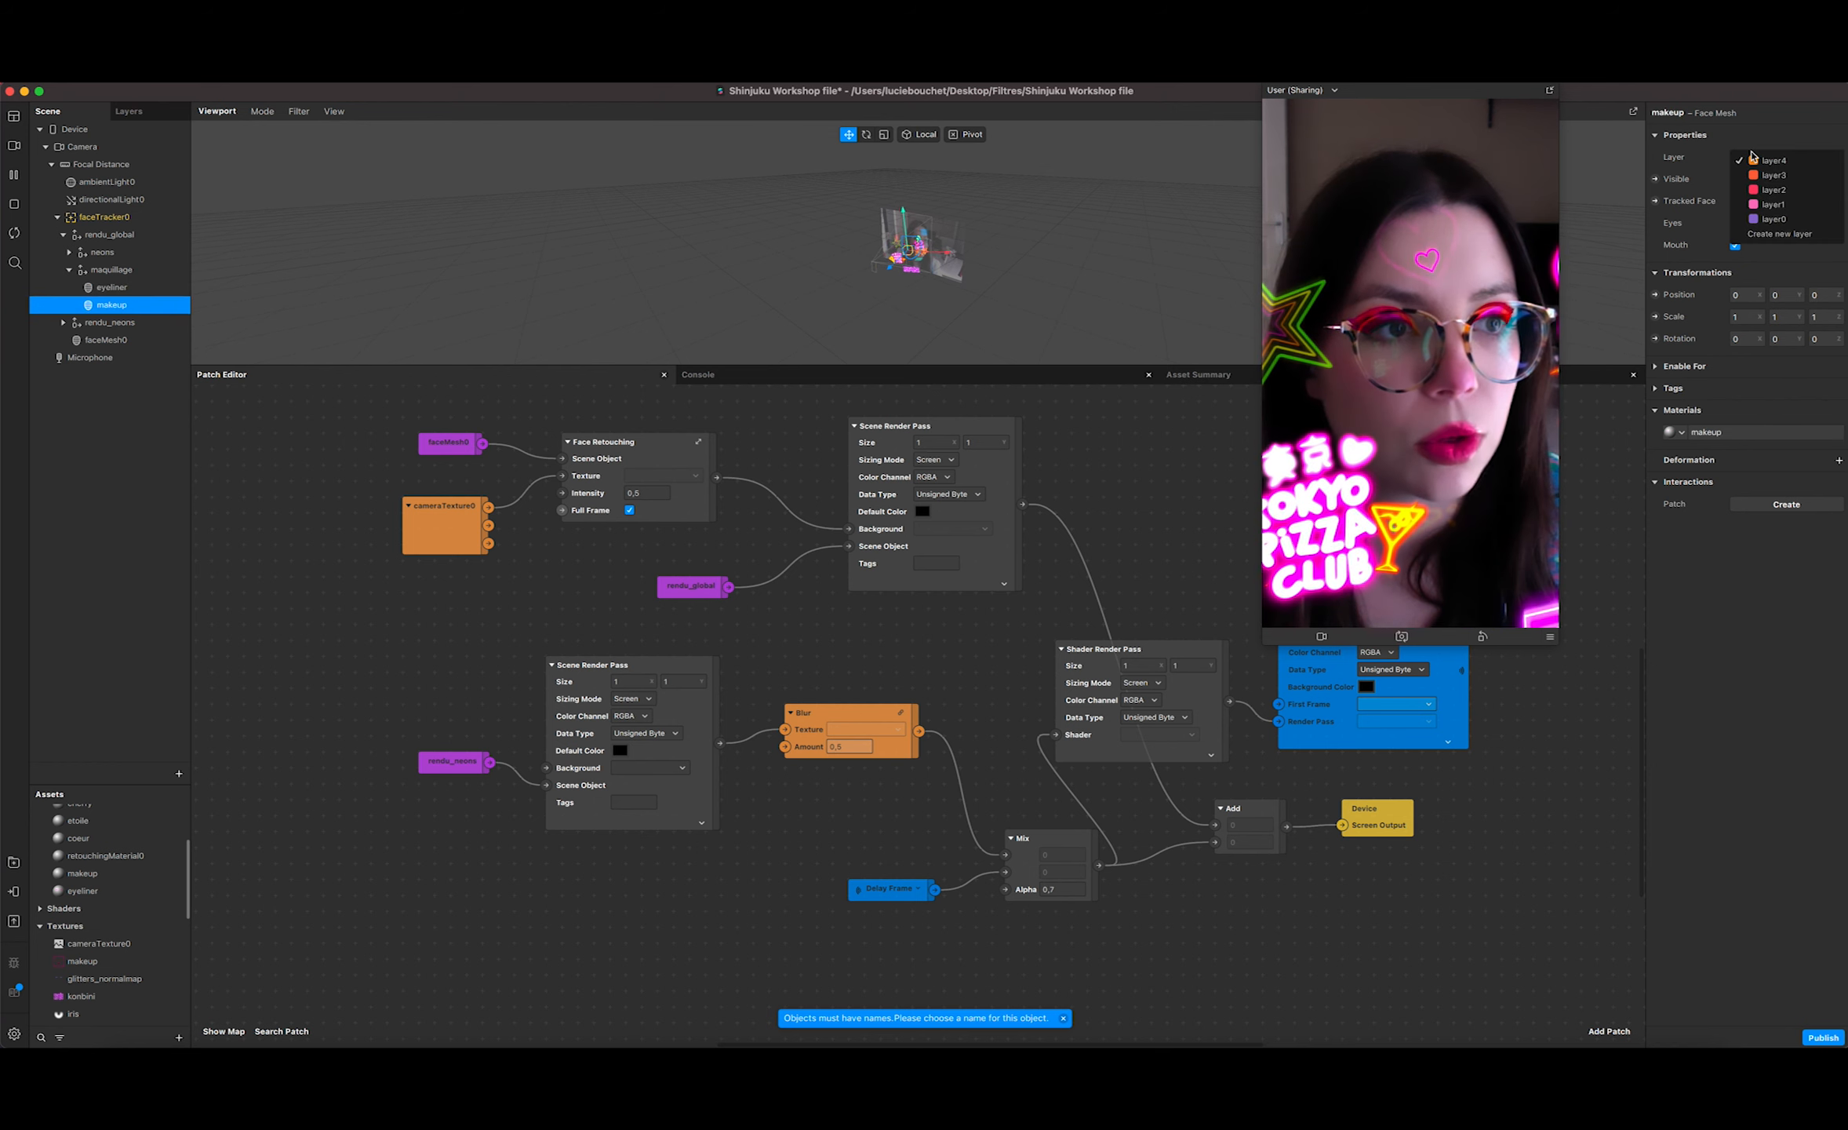
left_click(1797, 175)
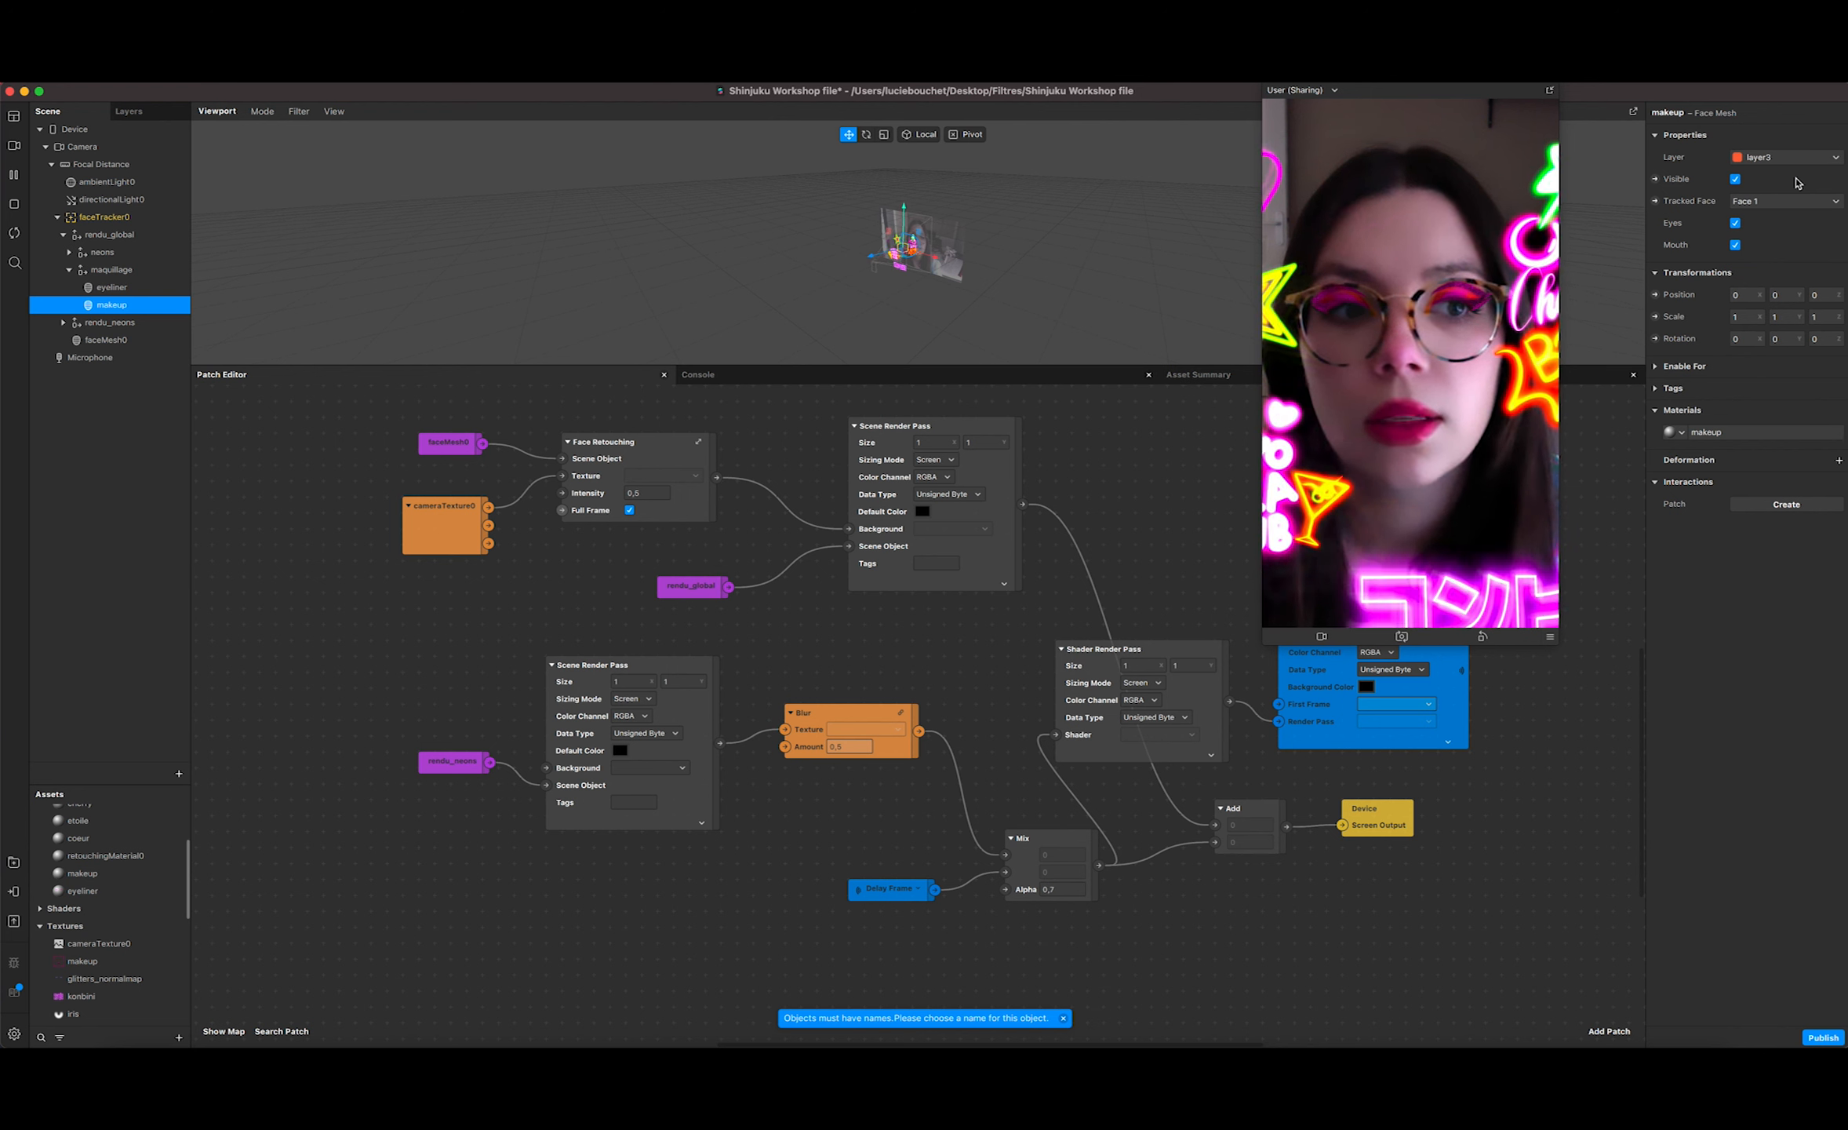
Step: Keep the eyeliner material's Metallic at 100, expand its Normal settings and enable Emission
double_click(87, 891)
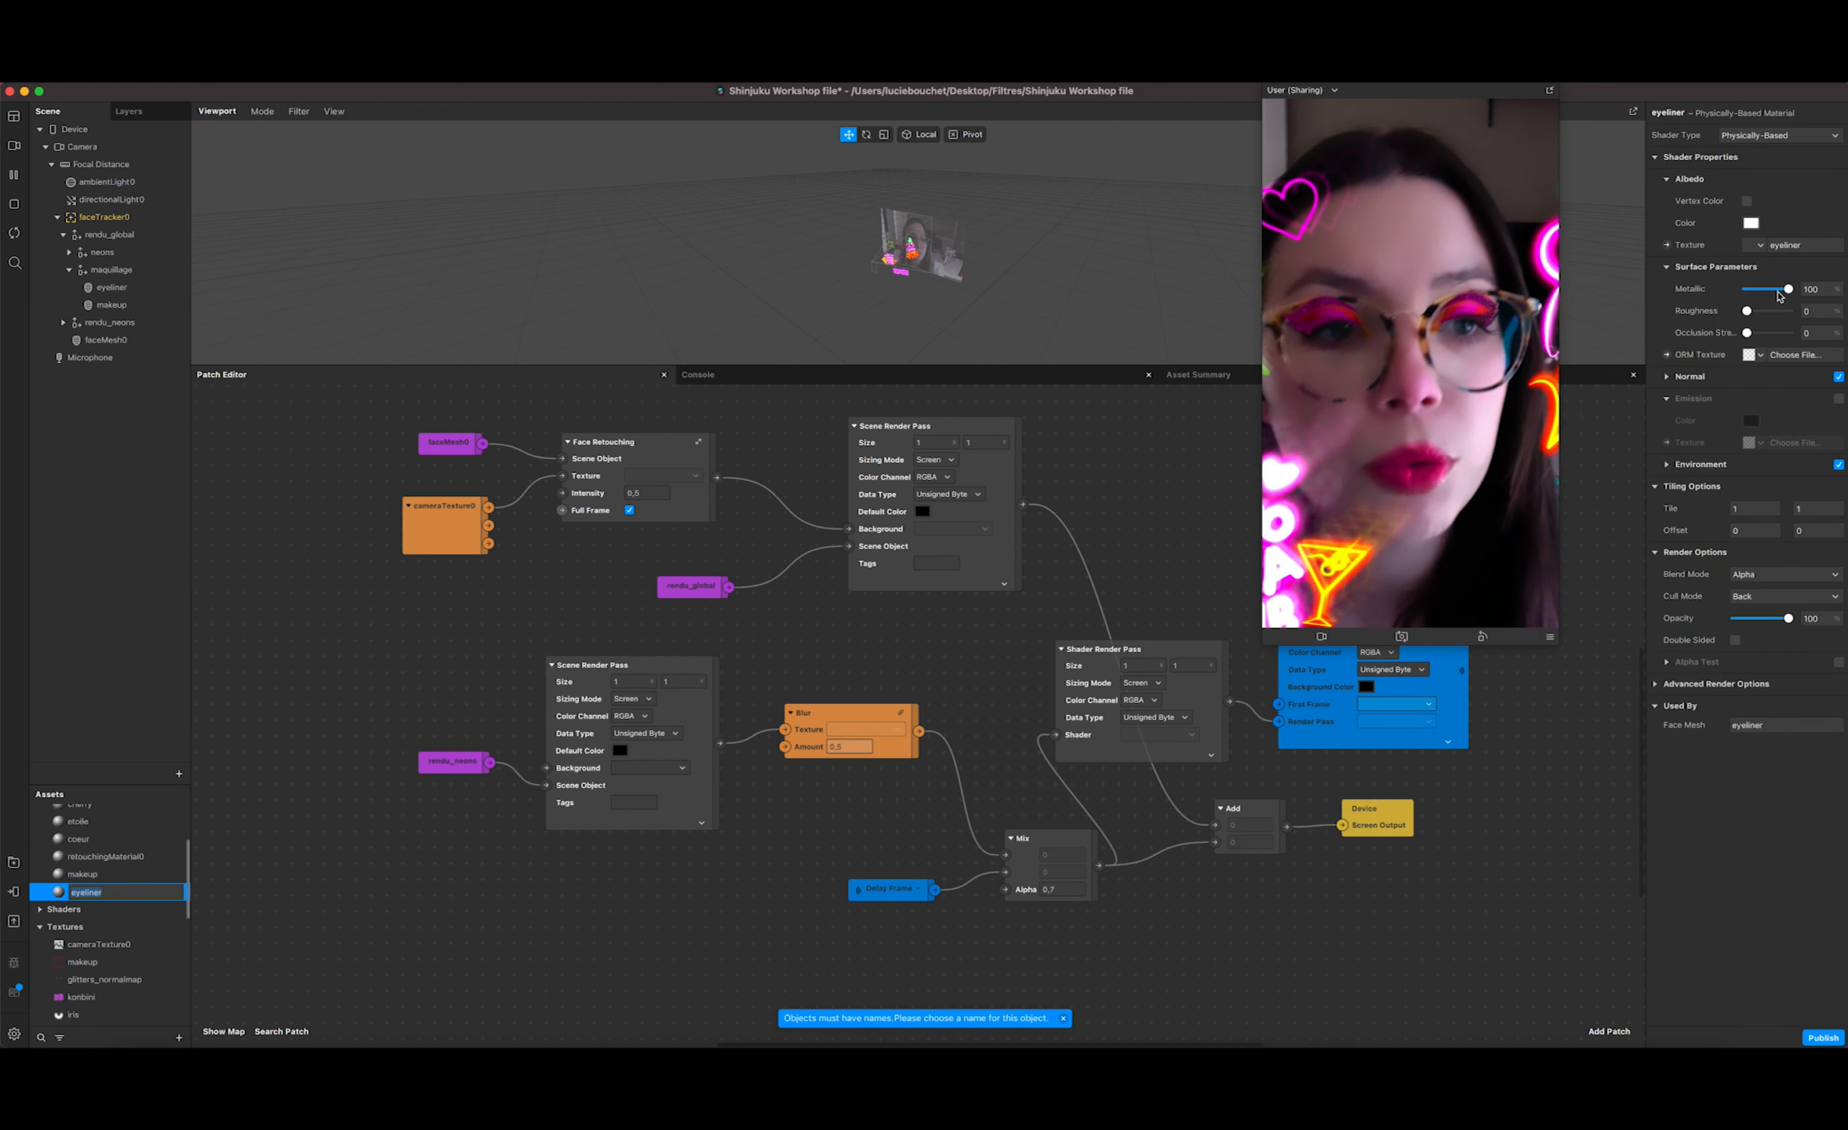
mouse_move(1786, 290)
left_mouse_down()
mouse_move(1737, 290)
mouse_move(1804, 289)
left_mouse_up()
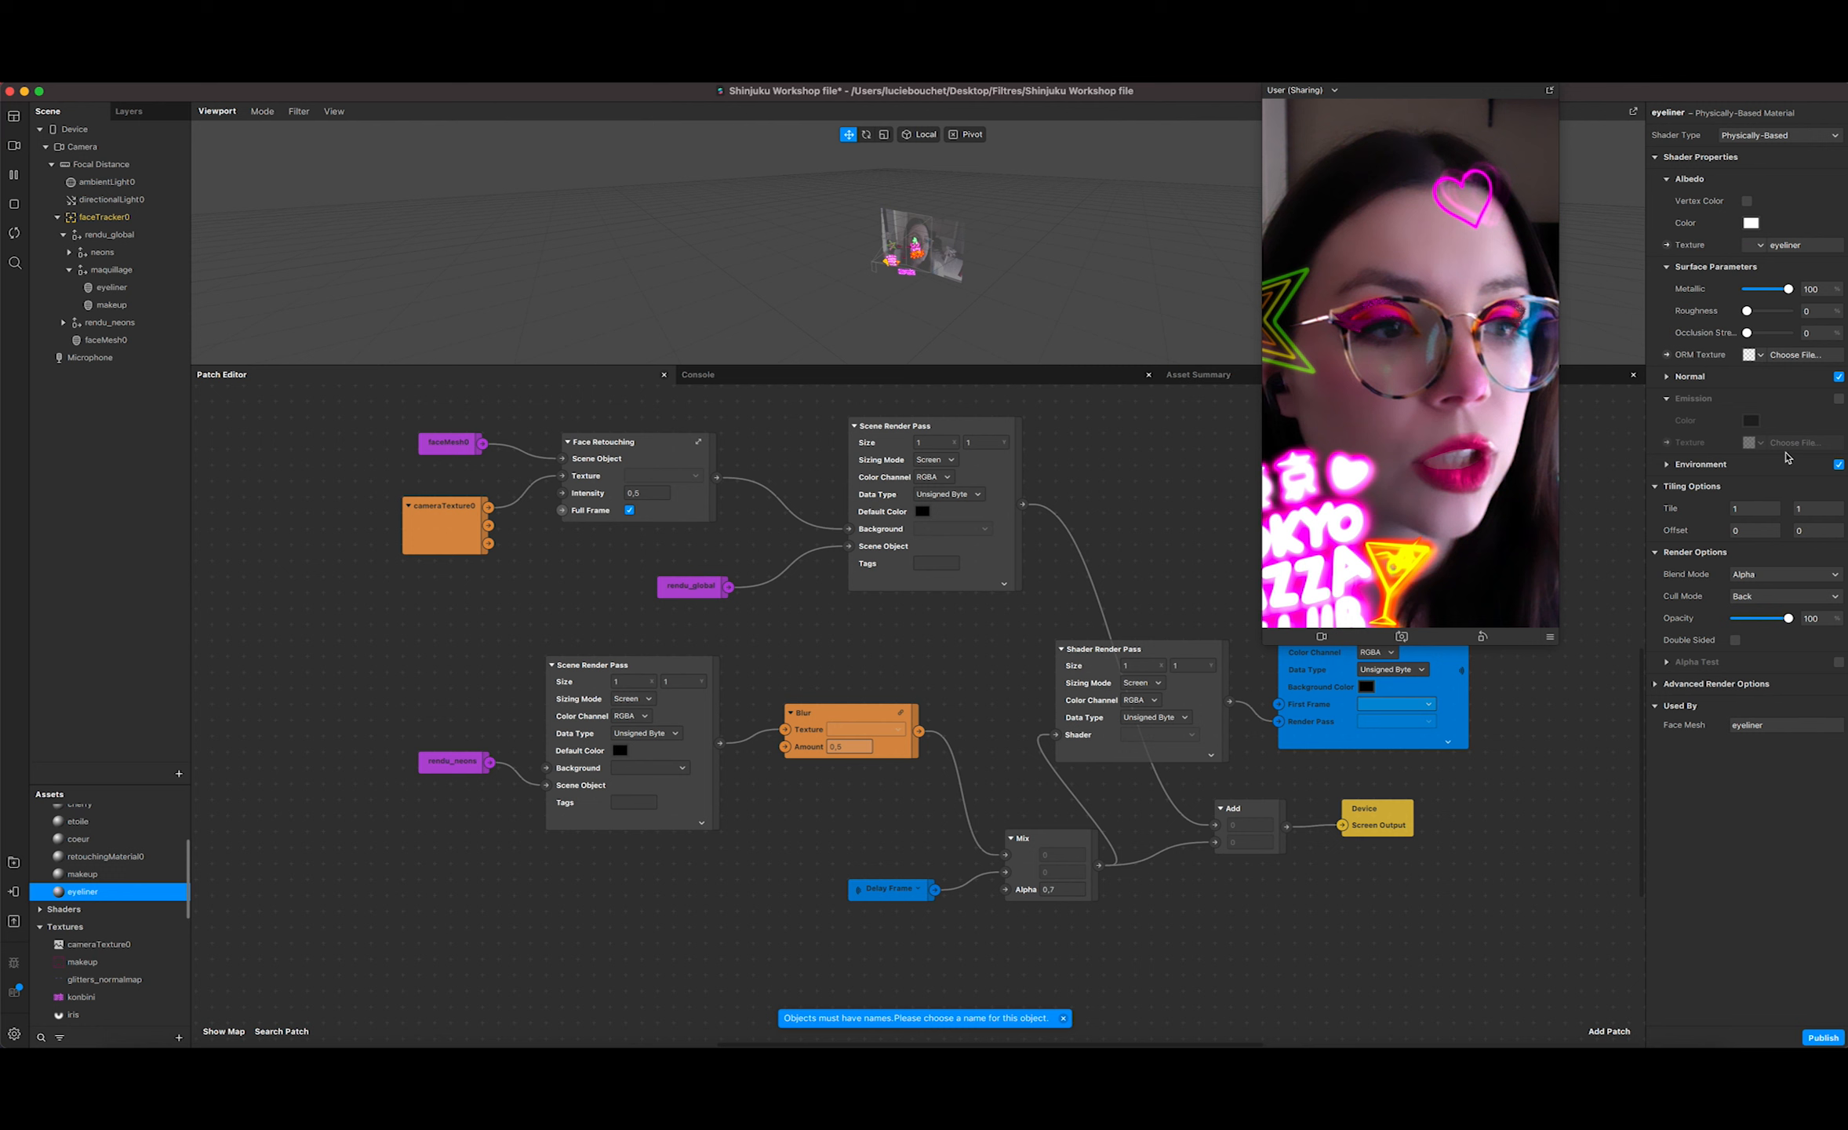
left_click(1664, 376)
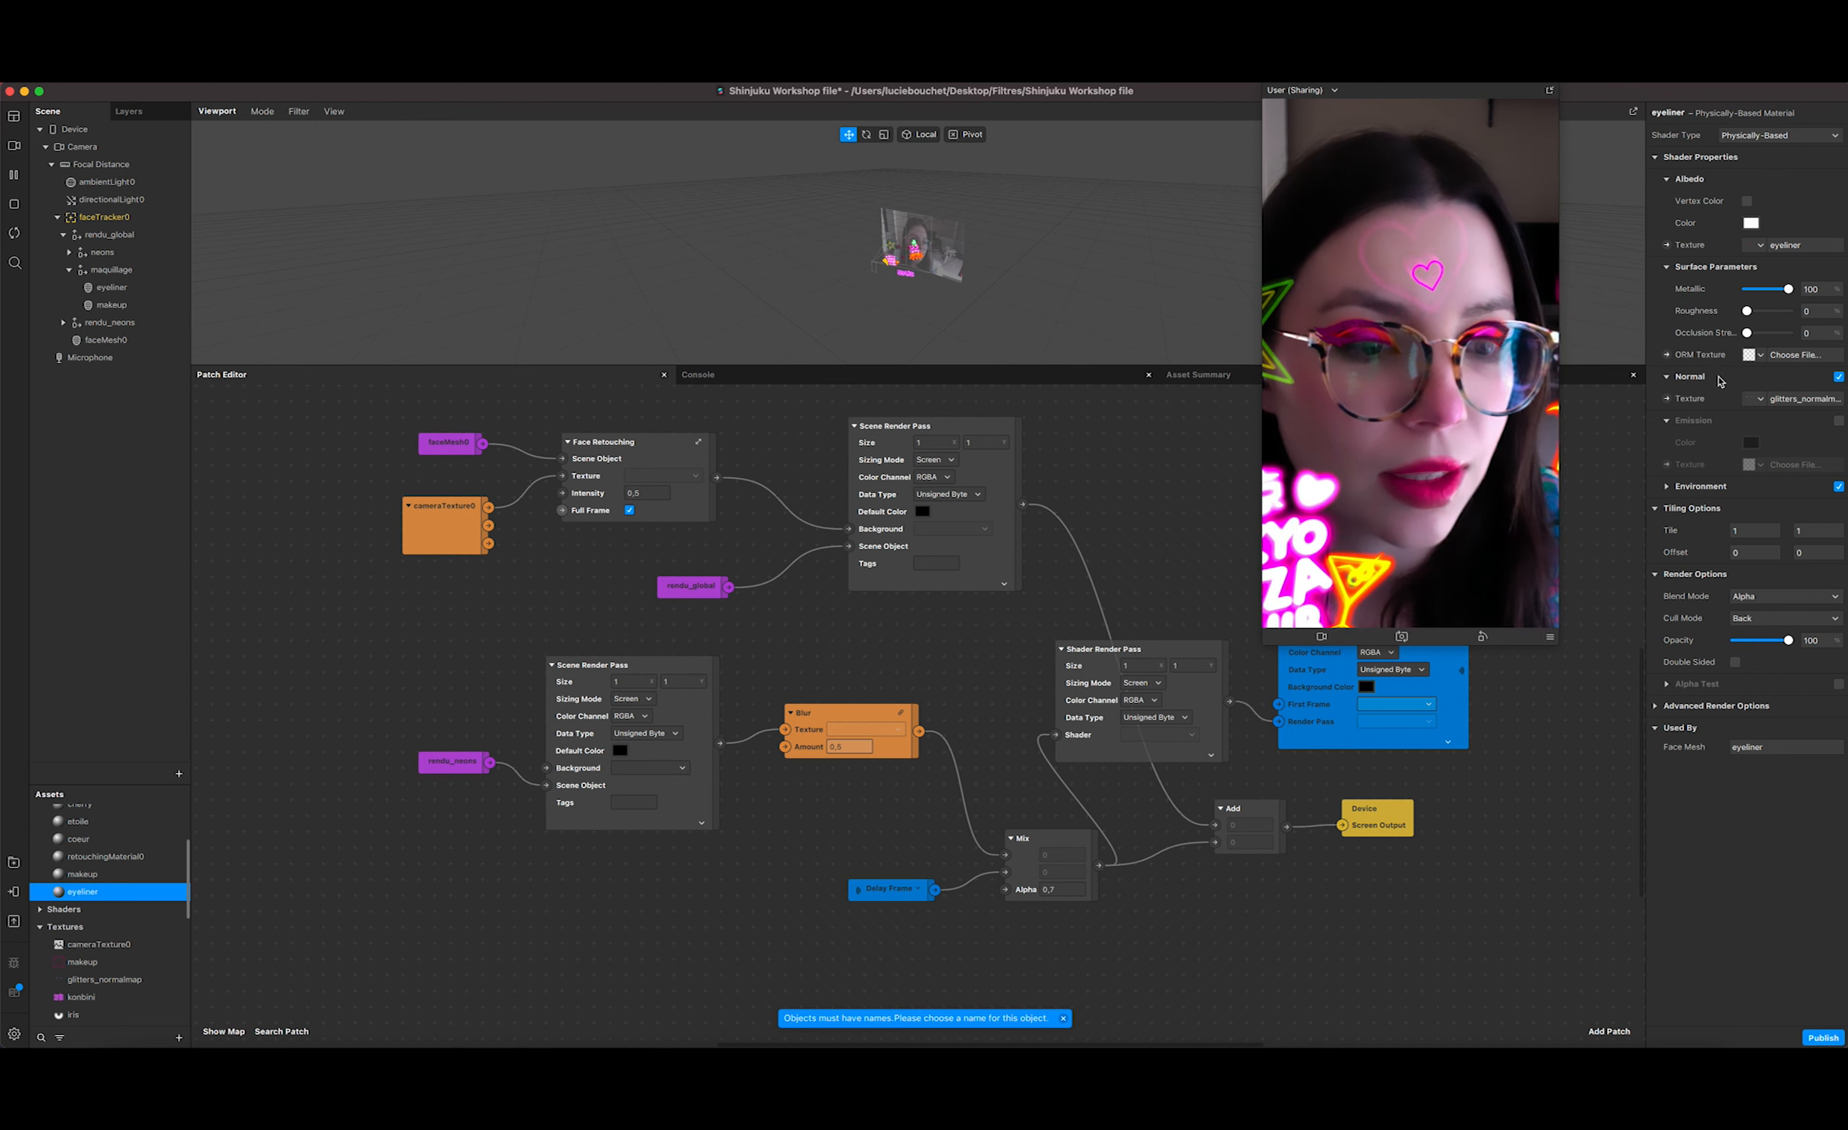
left_click(1838, 421)
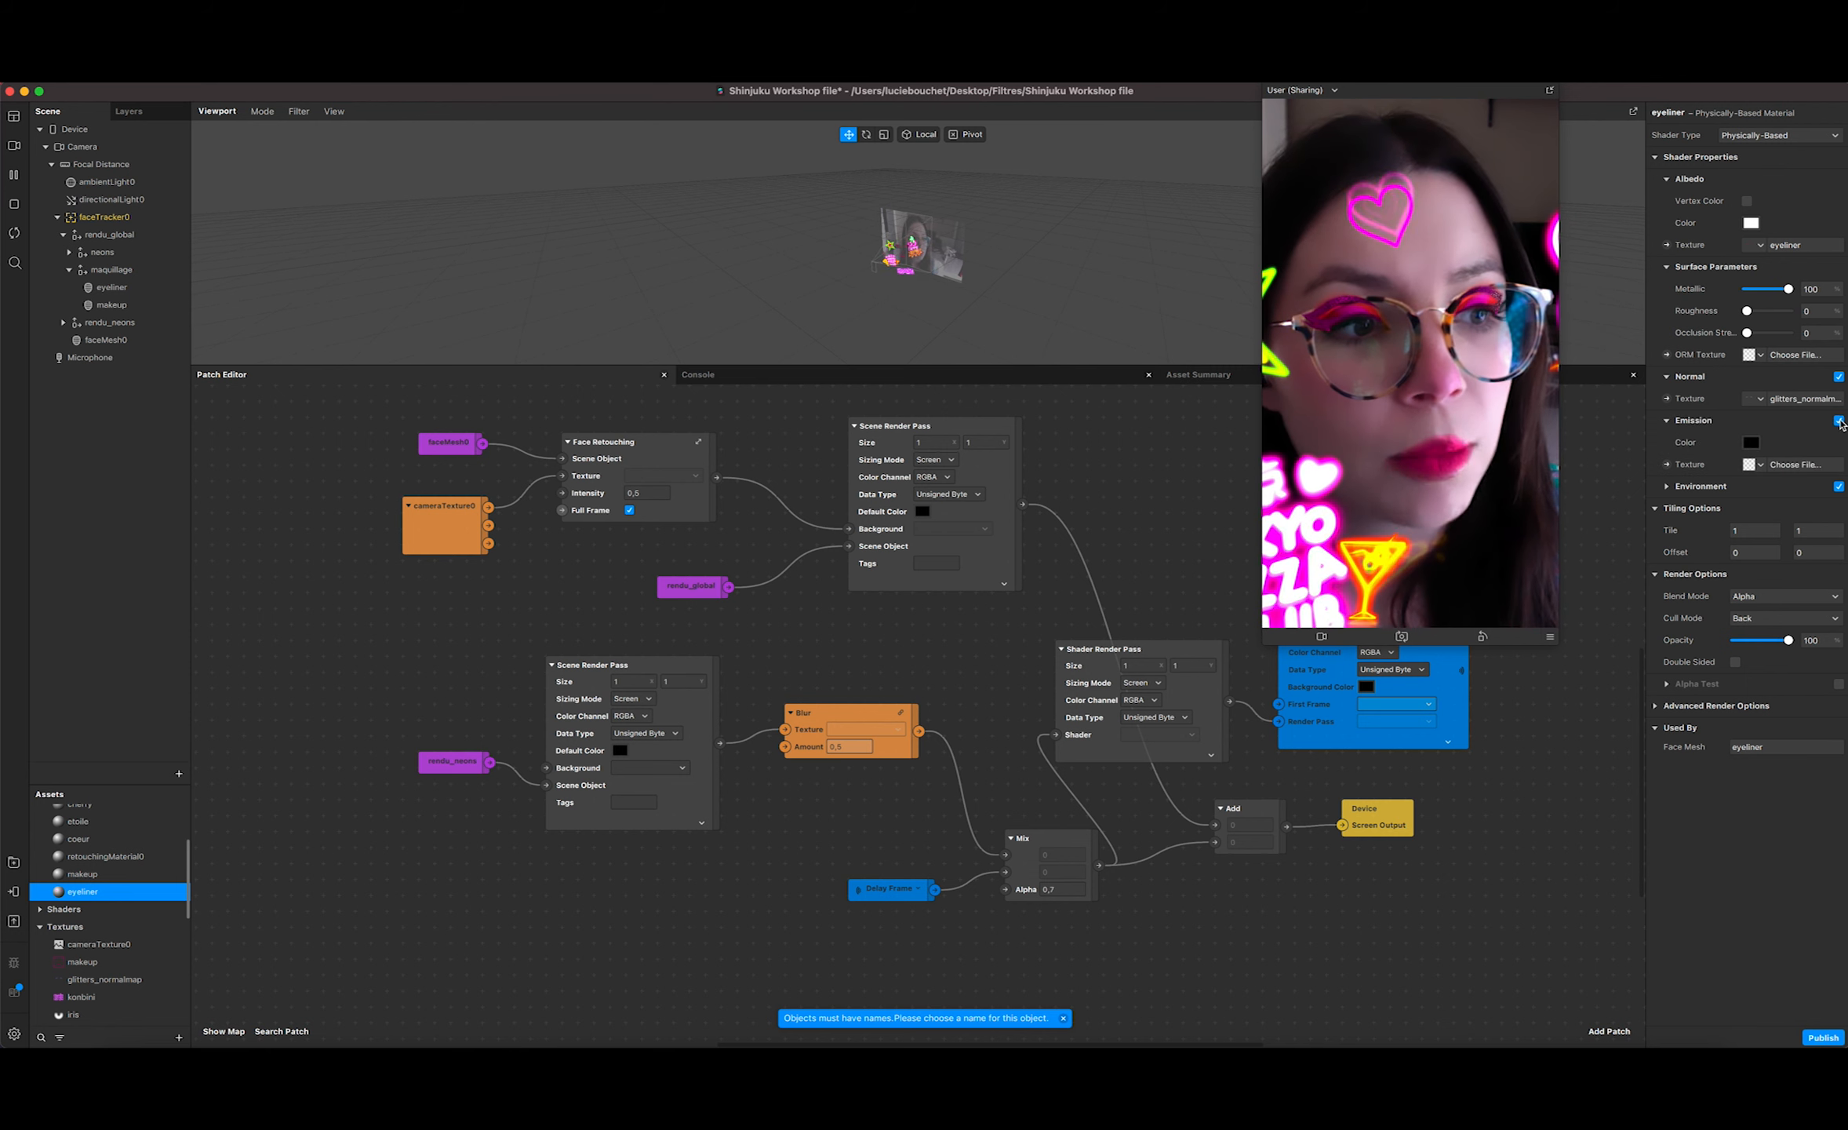
Step: Try magenta, red and pink Emission colors on the eyeliner material
left_click(1751, 443)
left_click_drag(604, 493, 550, 489)
left_click(582, 397)
left_click_drag(582, 400, 583, 423)
left_click_drag(550, 489, 385, 483)
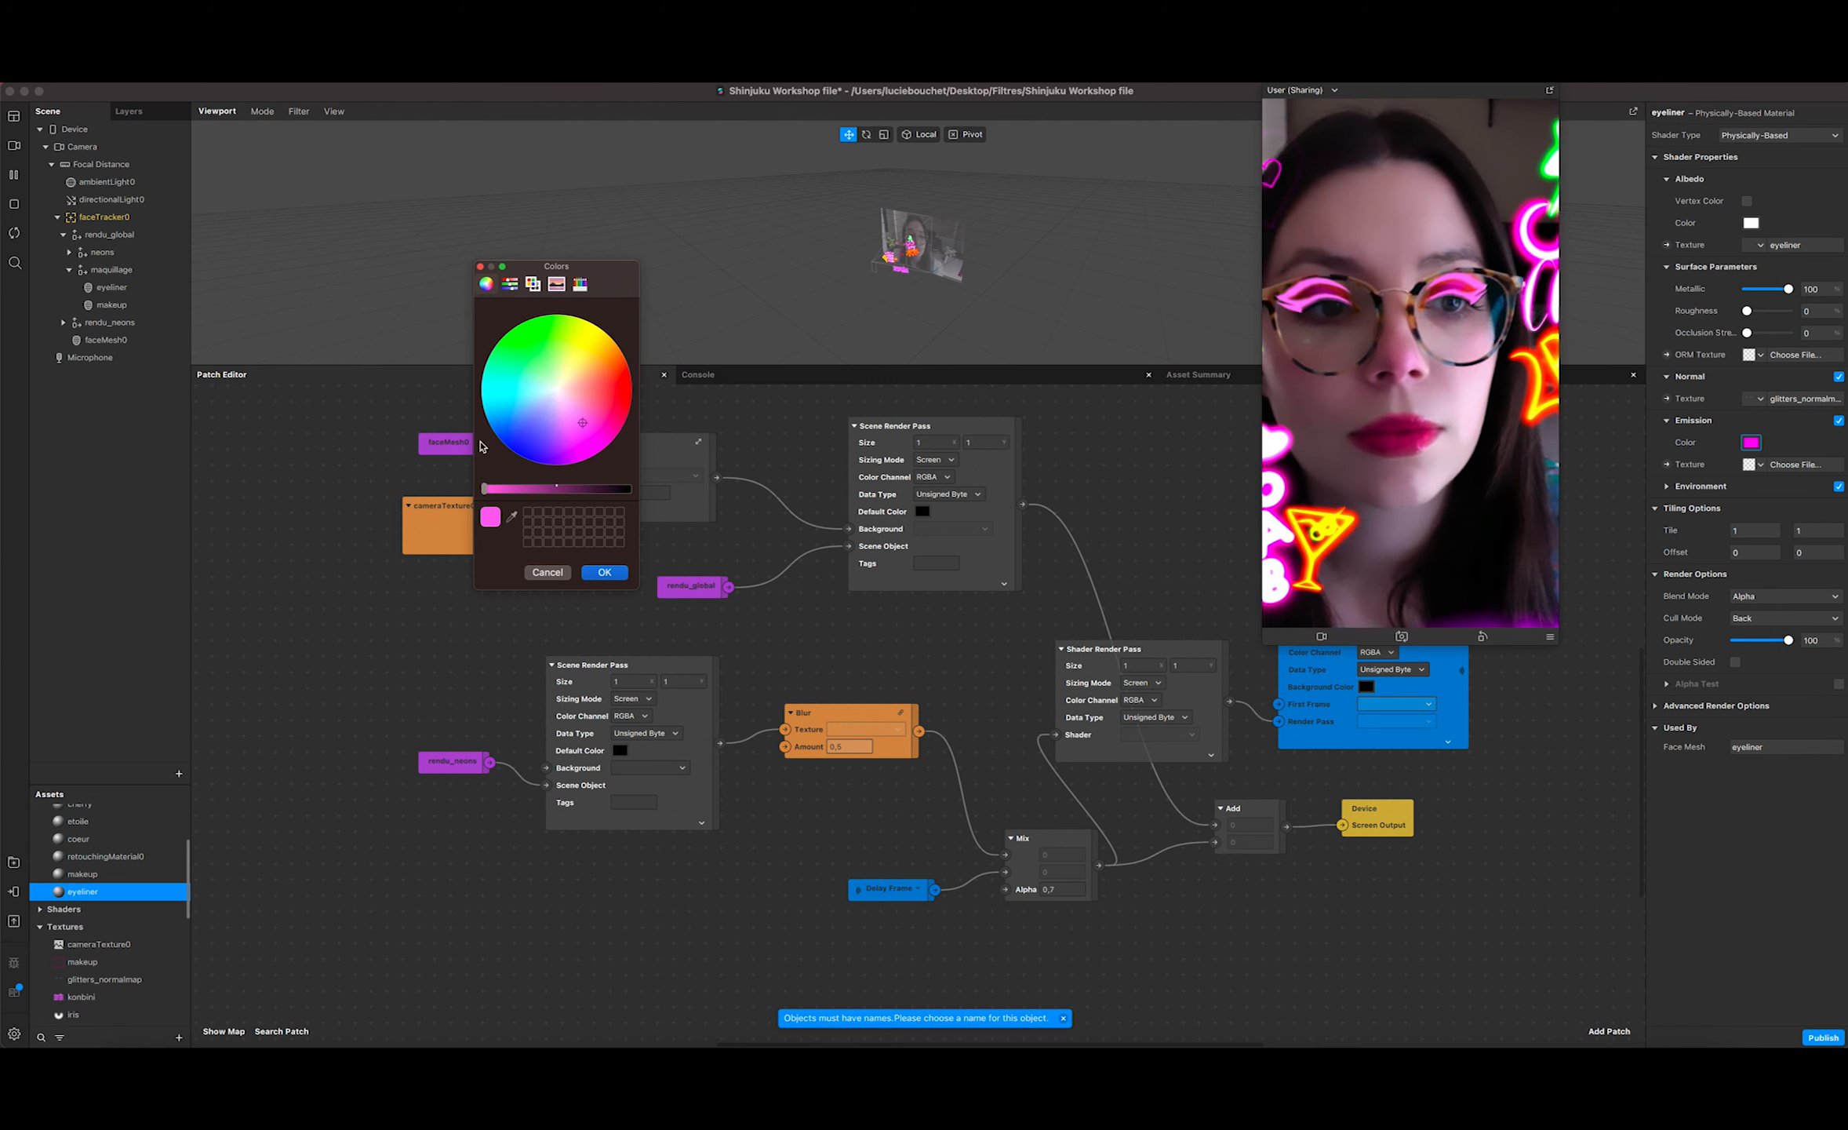
left_click_drag(586, 400, 629, 413)
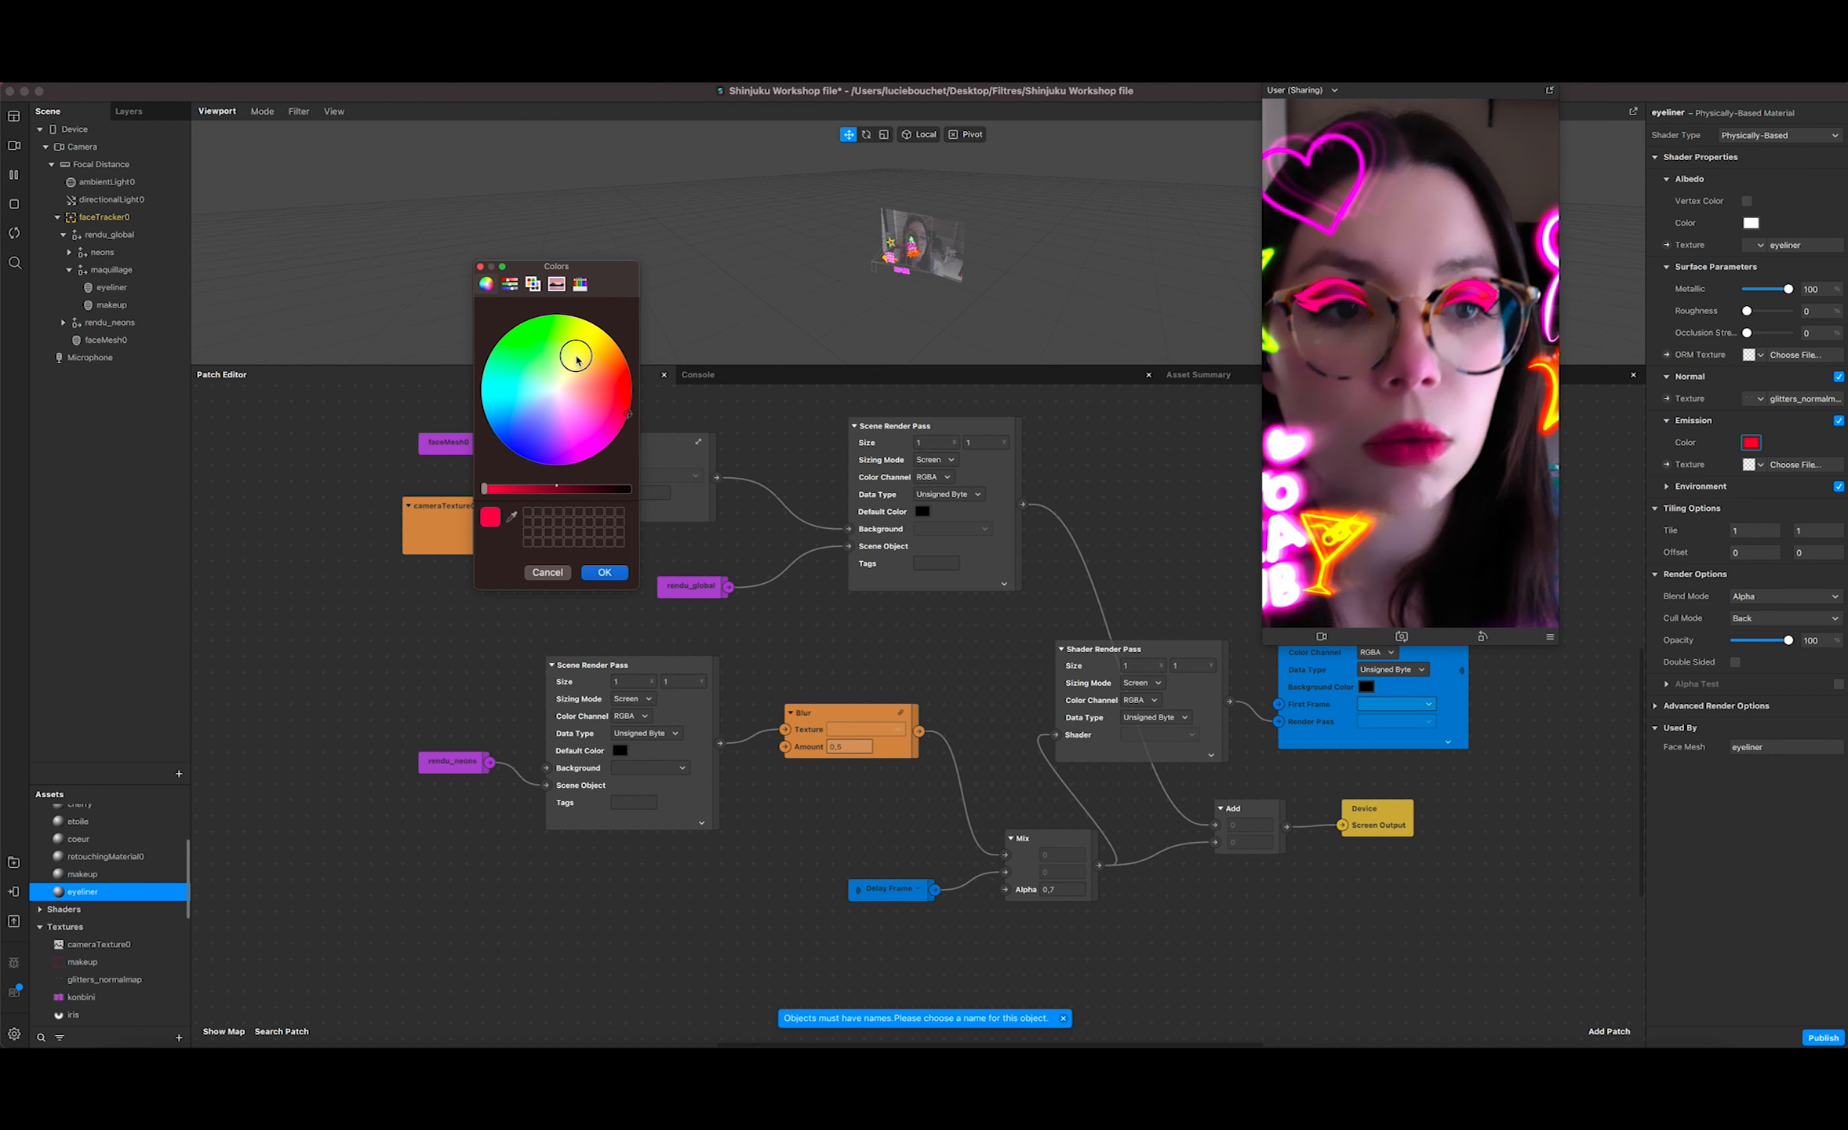
left_click(563, 408)
left_click_drag(563, 406, 584, 467)
left_click(622, 413)
mouse_move(622, 414)
left_mouse_down()
mouse_move(619, 383)
mouse_move(607, 430)
left_mouse_up()
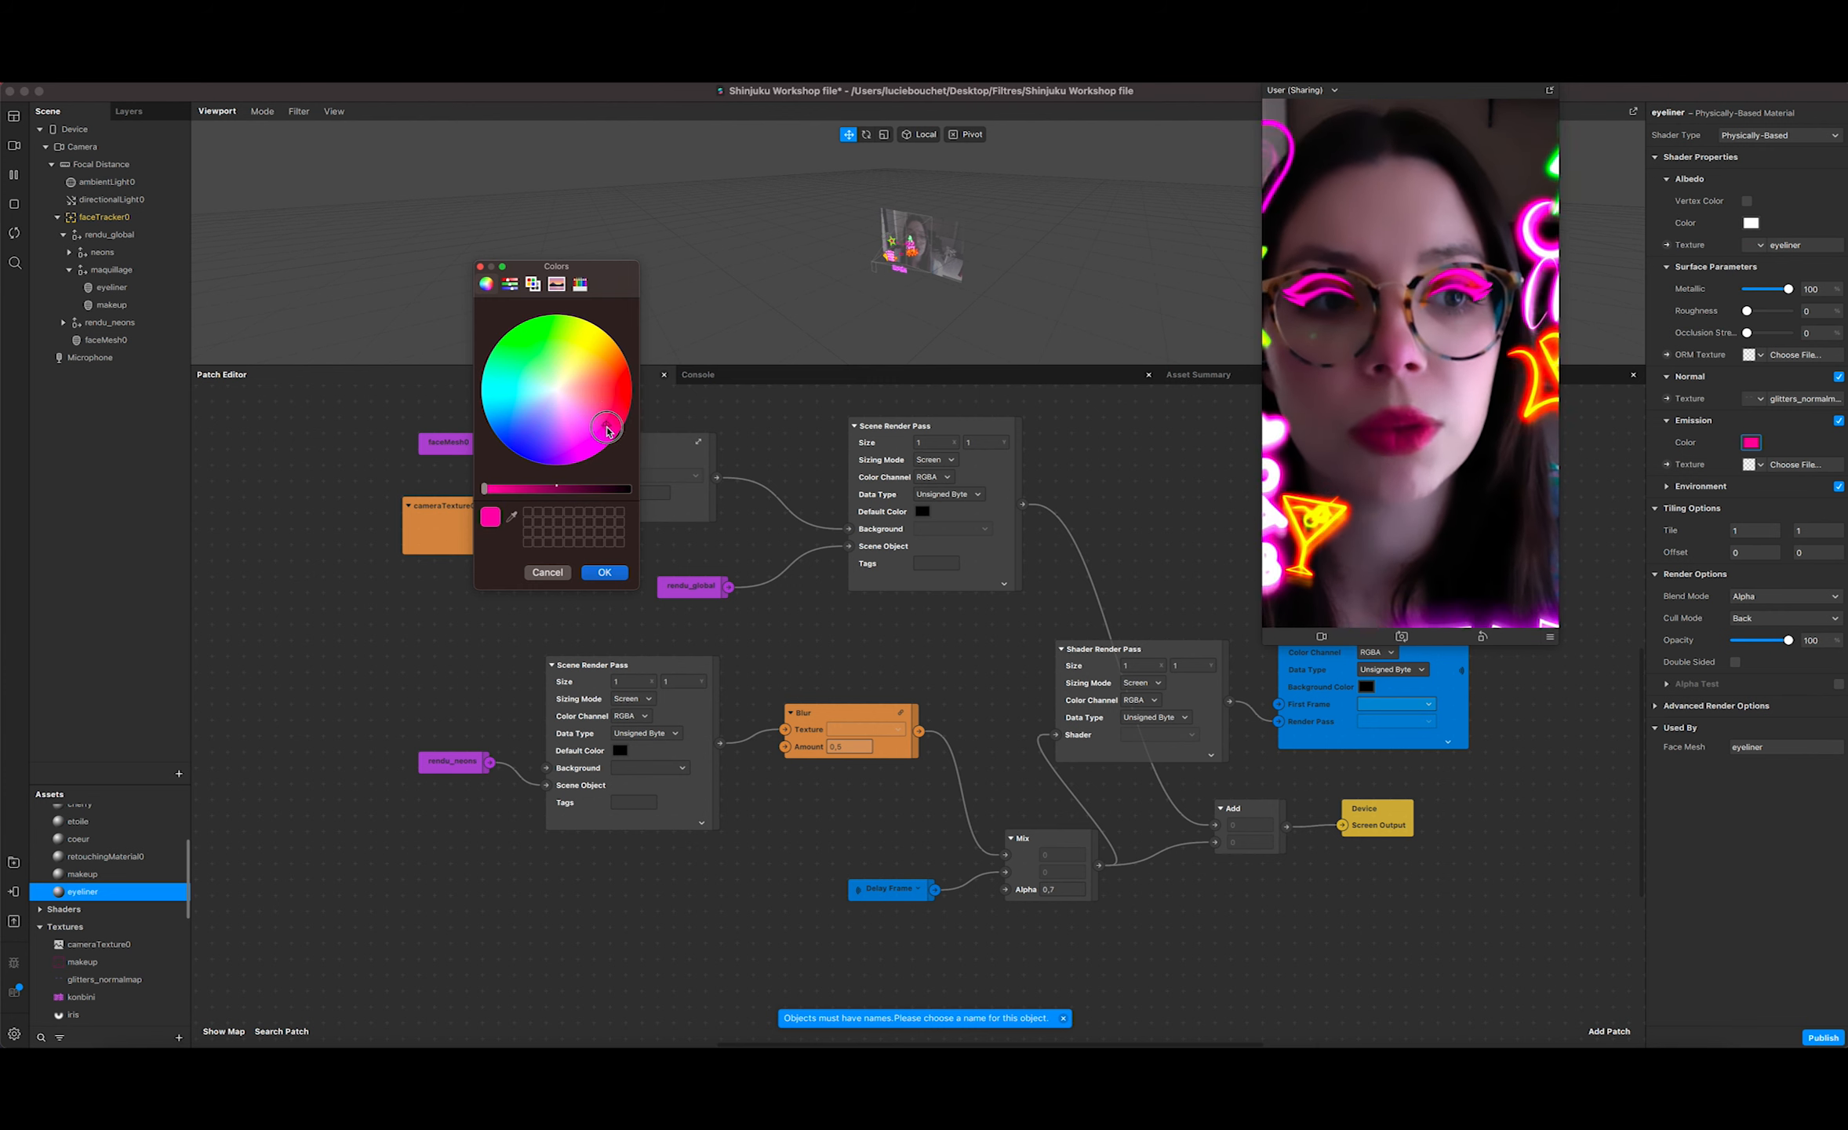
left_click(560, 574)
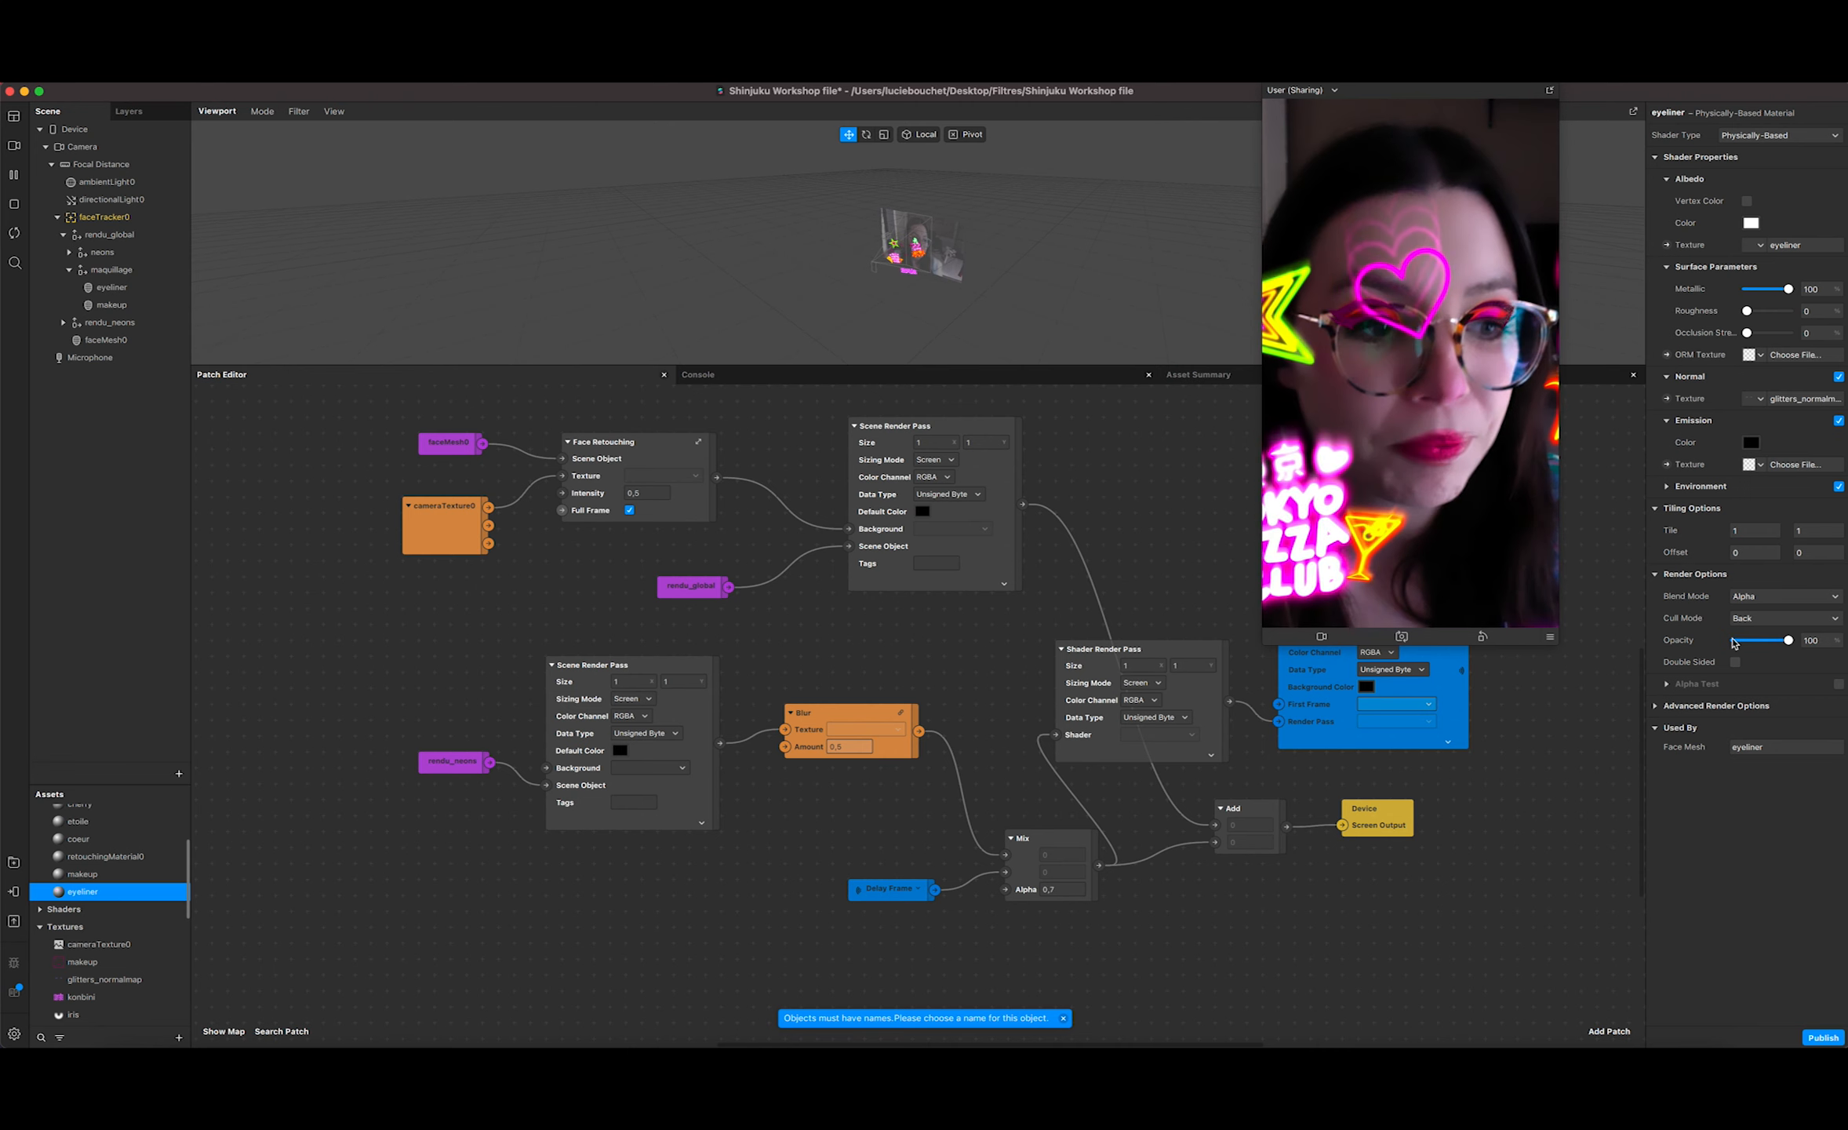
left_click(1657, 706)
left_click(1656, 706)
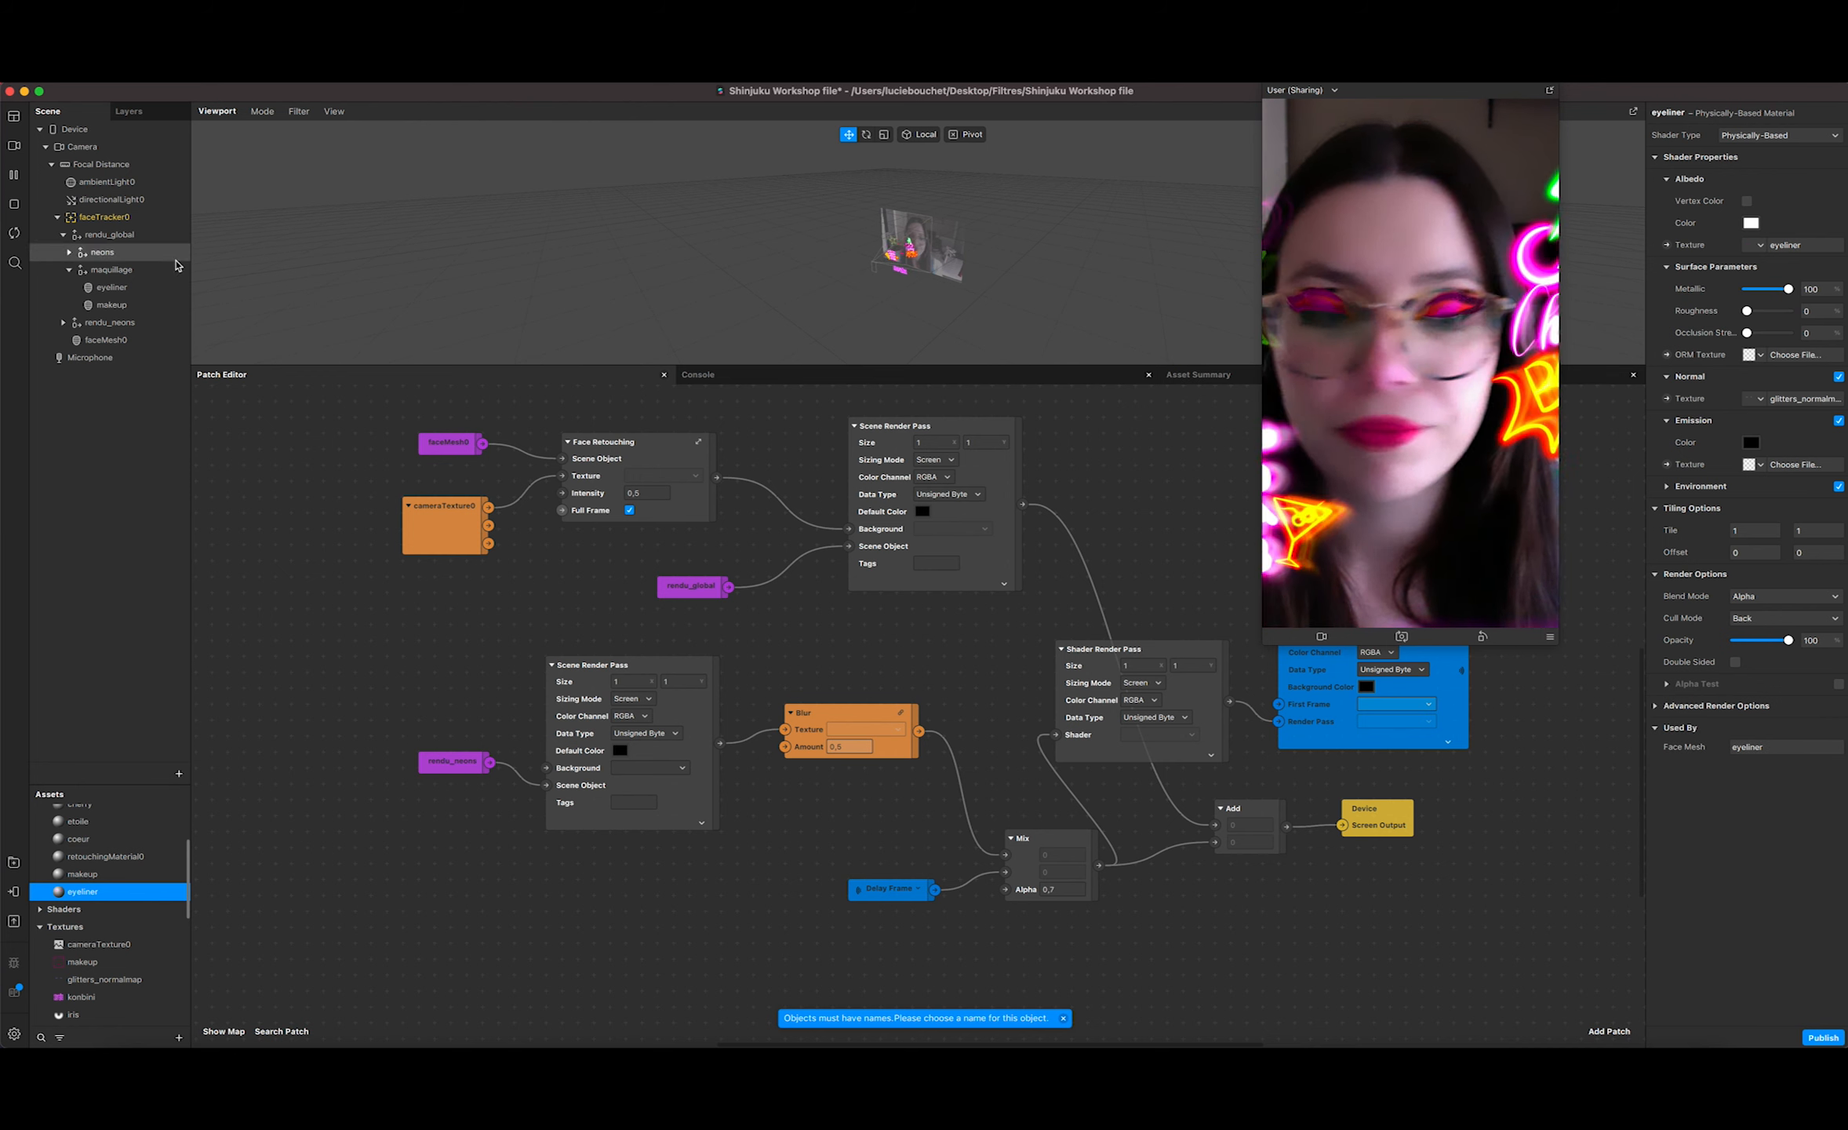
Step: Add a face mesh between eyeliner and makeup in the maquillage group and rename it gloss
left_click(179, 773)
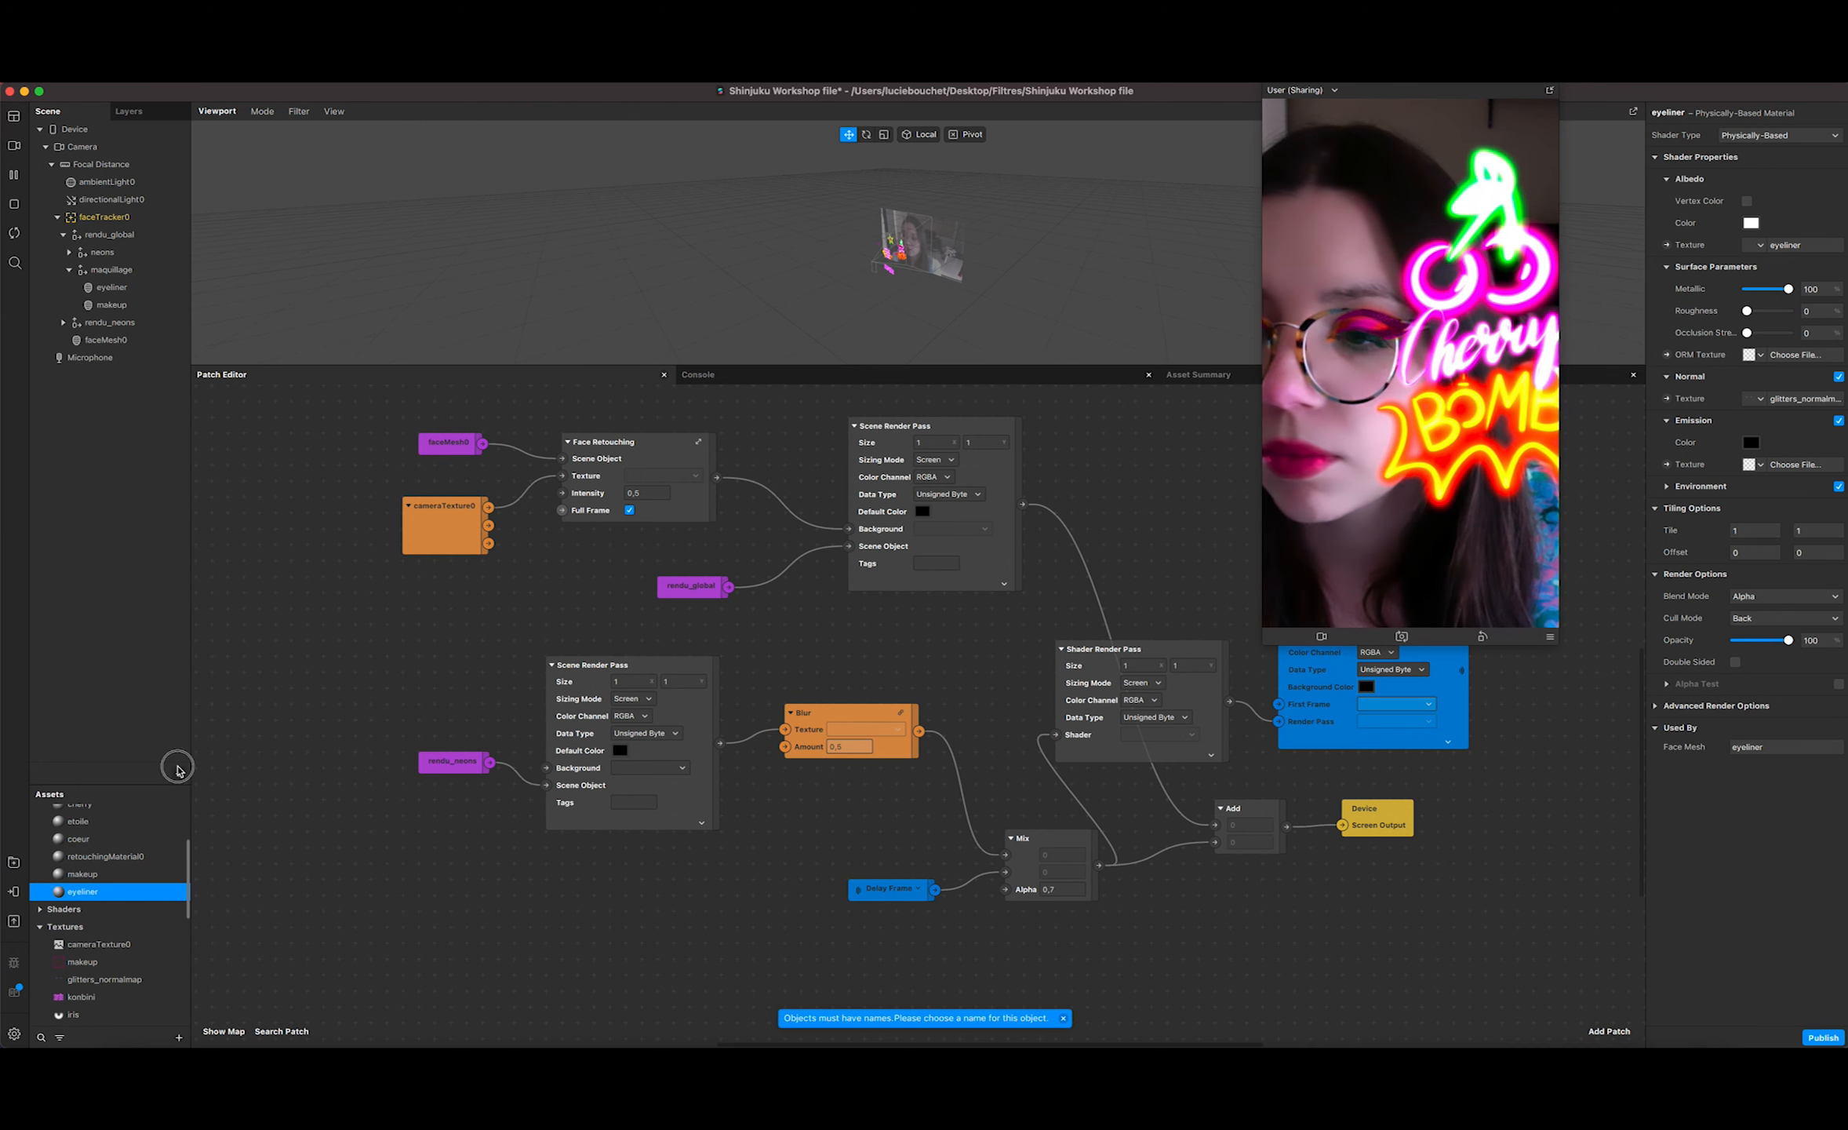
left_click(86, 730)
left_click(437, 751)
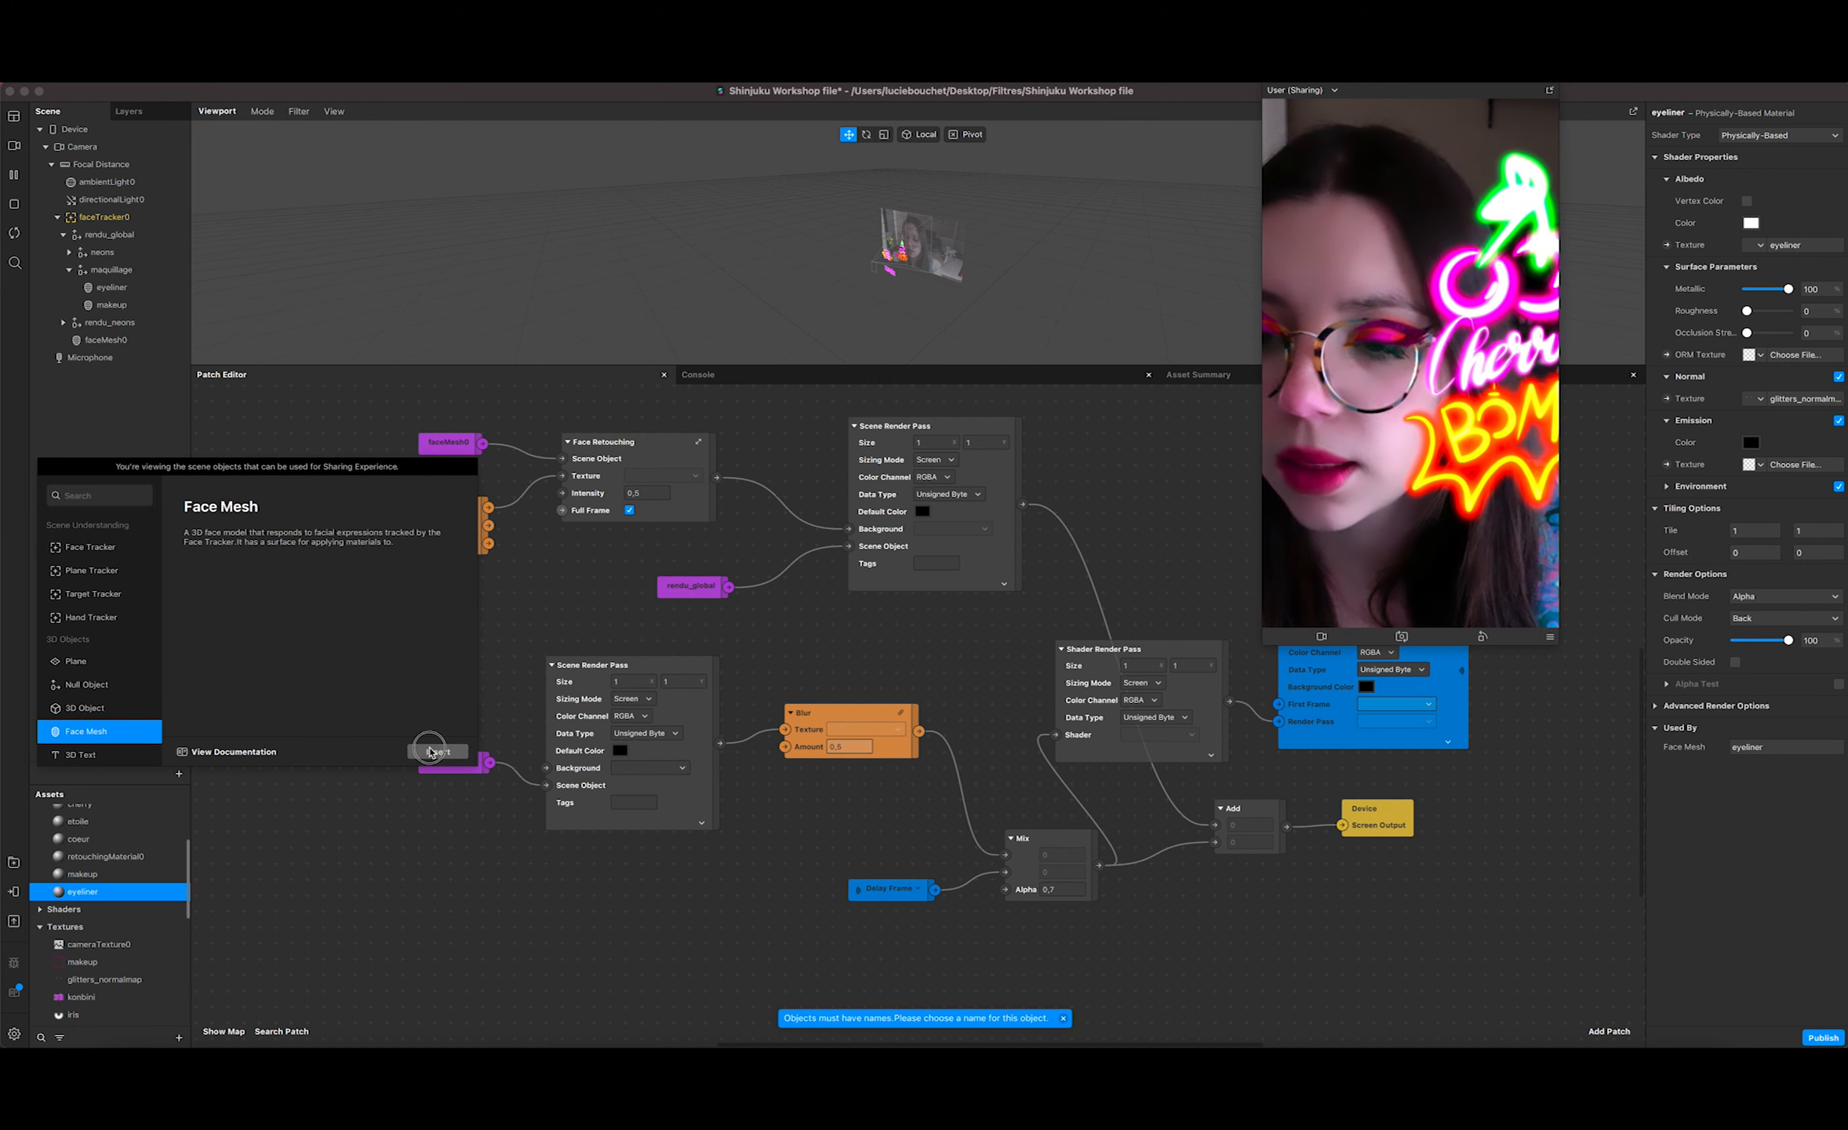
left_click_drag(127, 358, 153, 296)
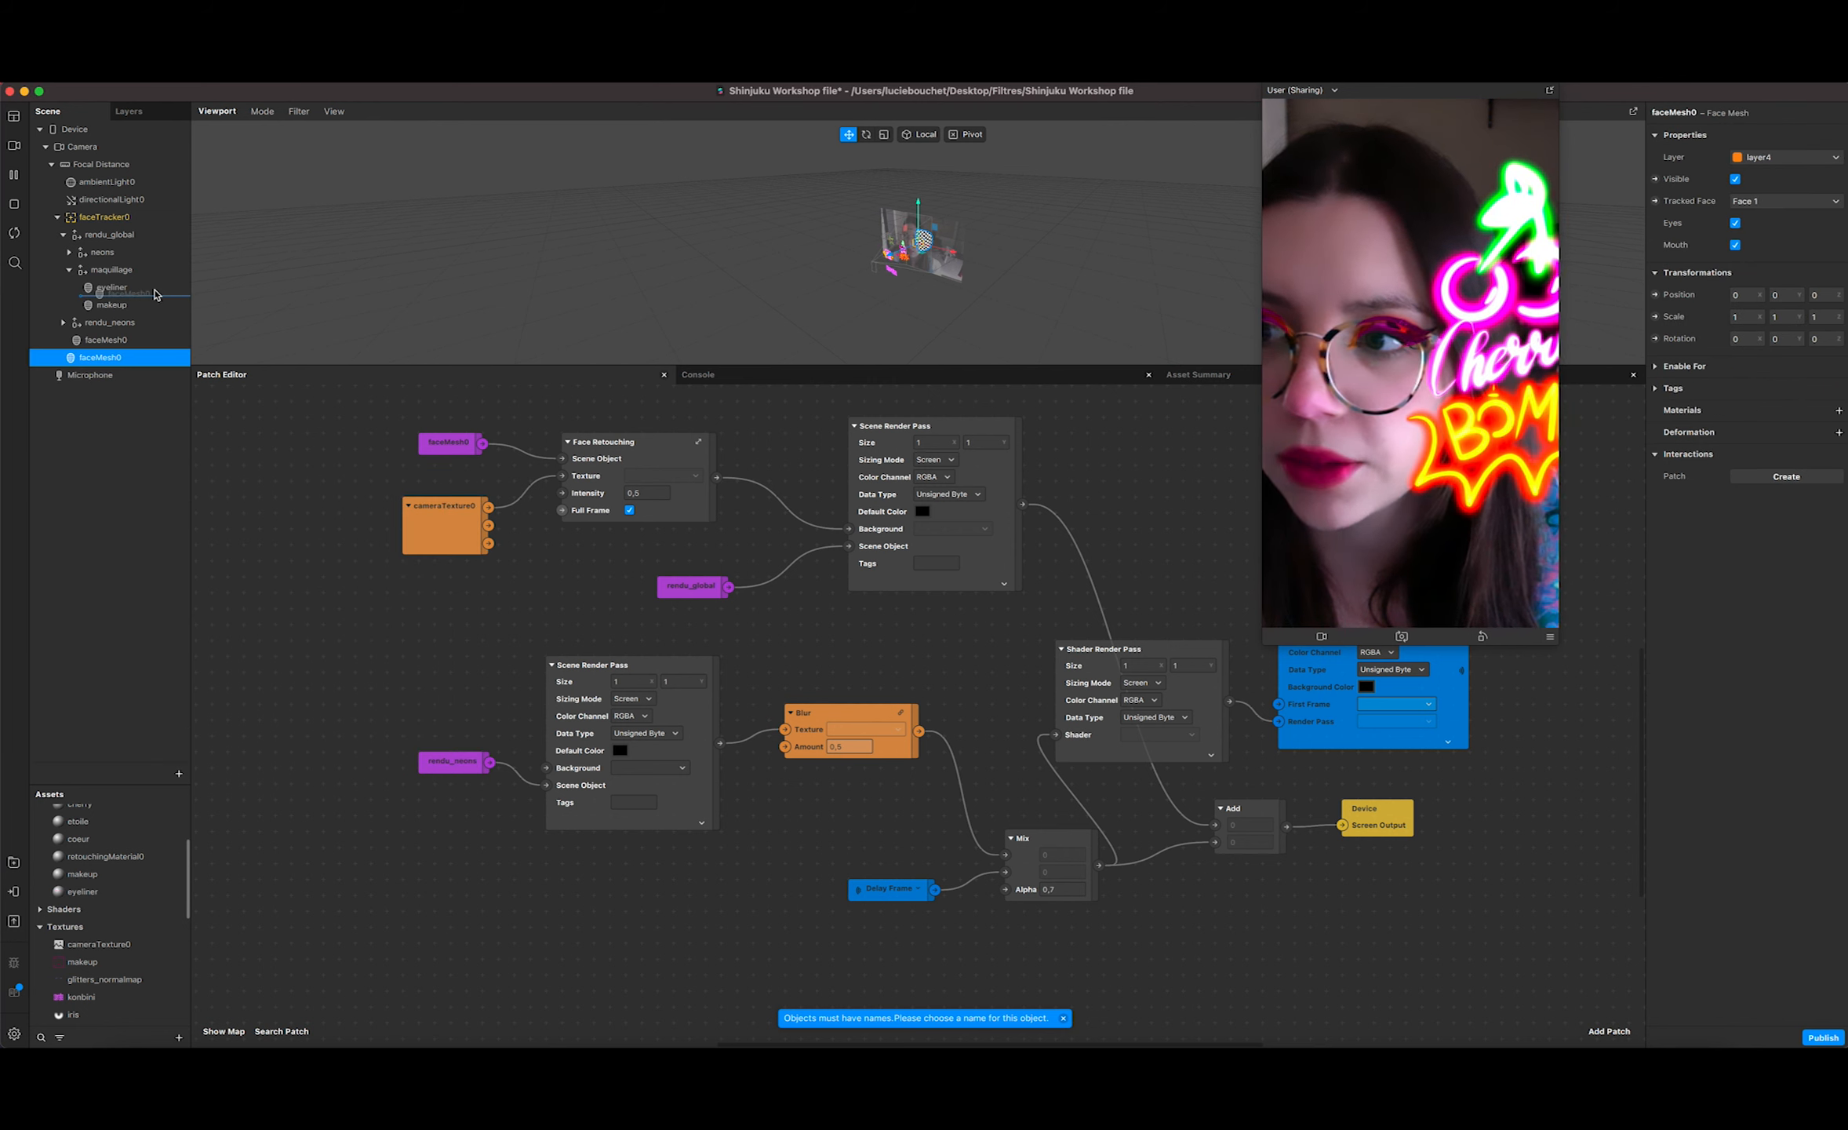
double_click(122, 305)
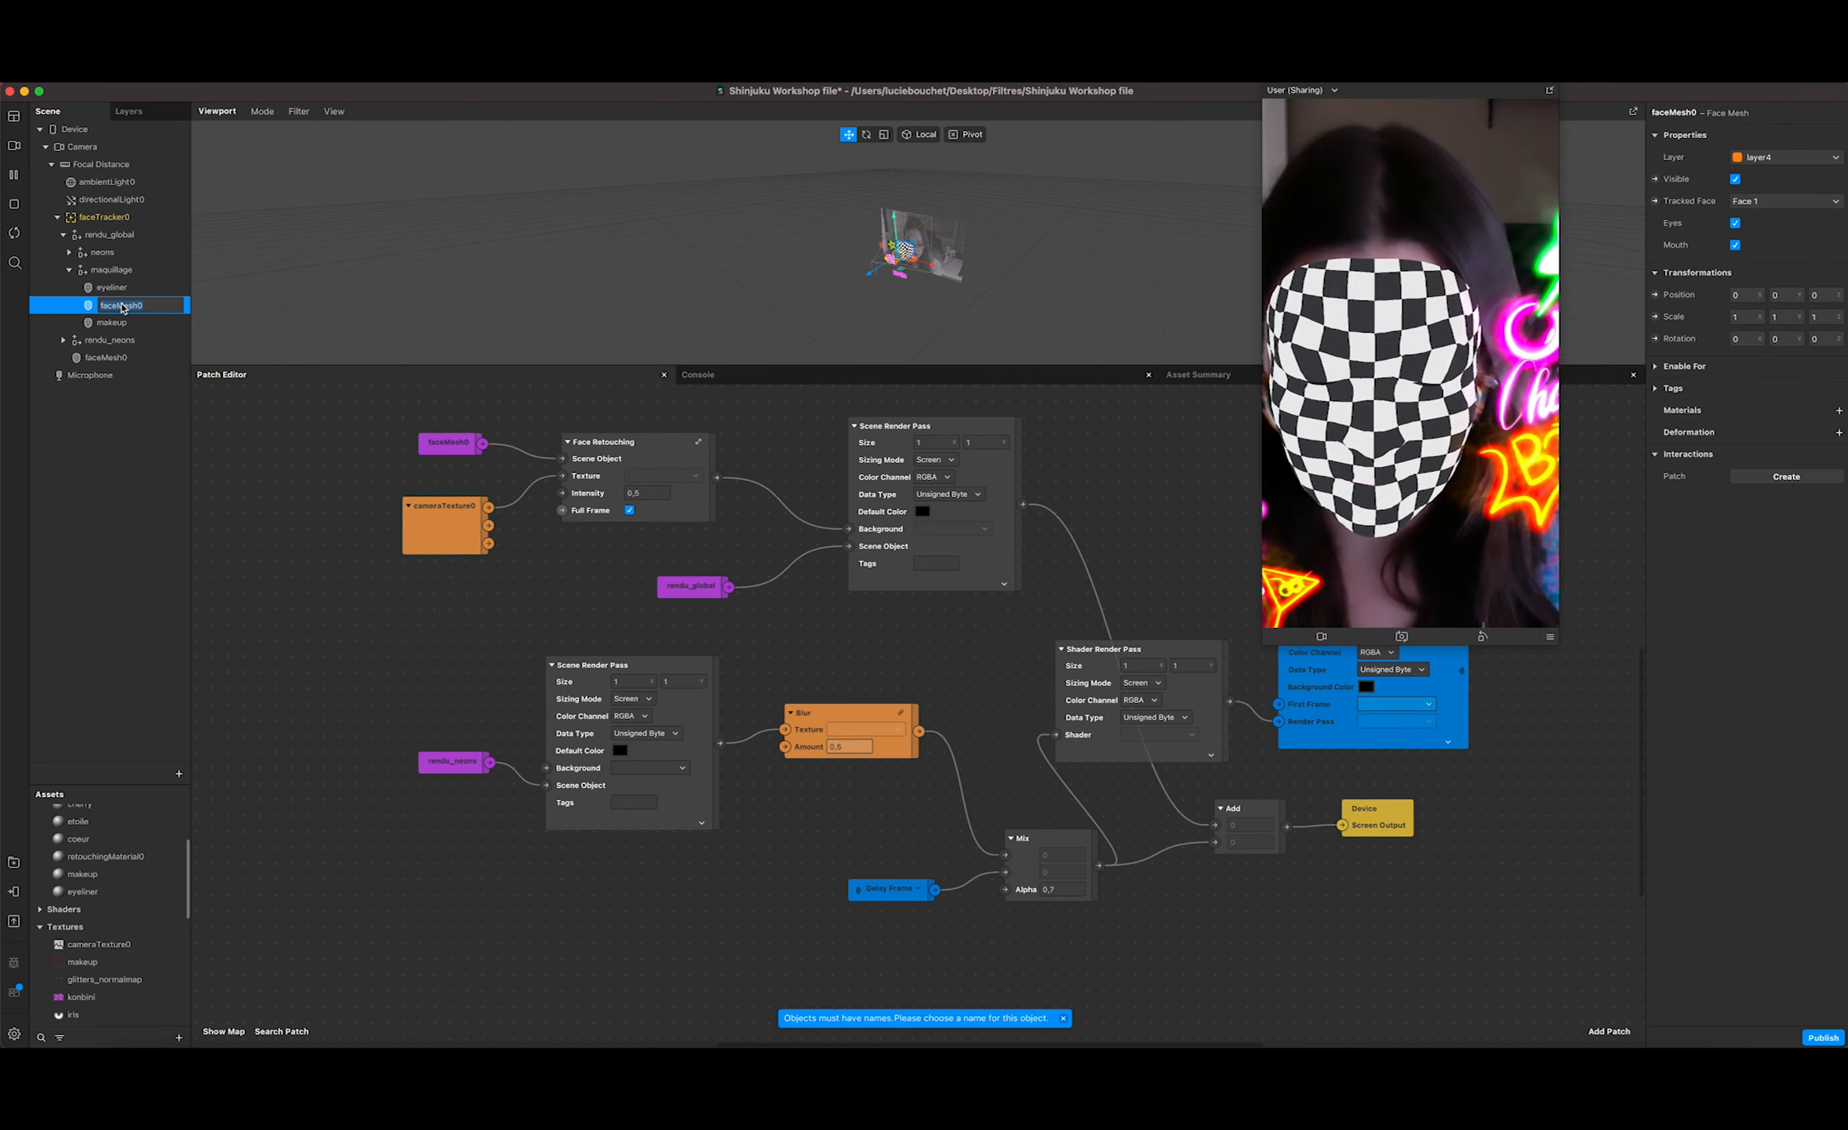
type("gloss")
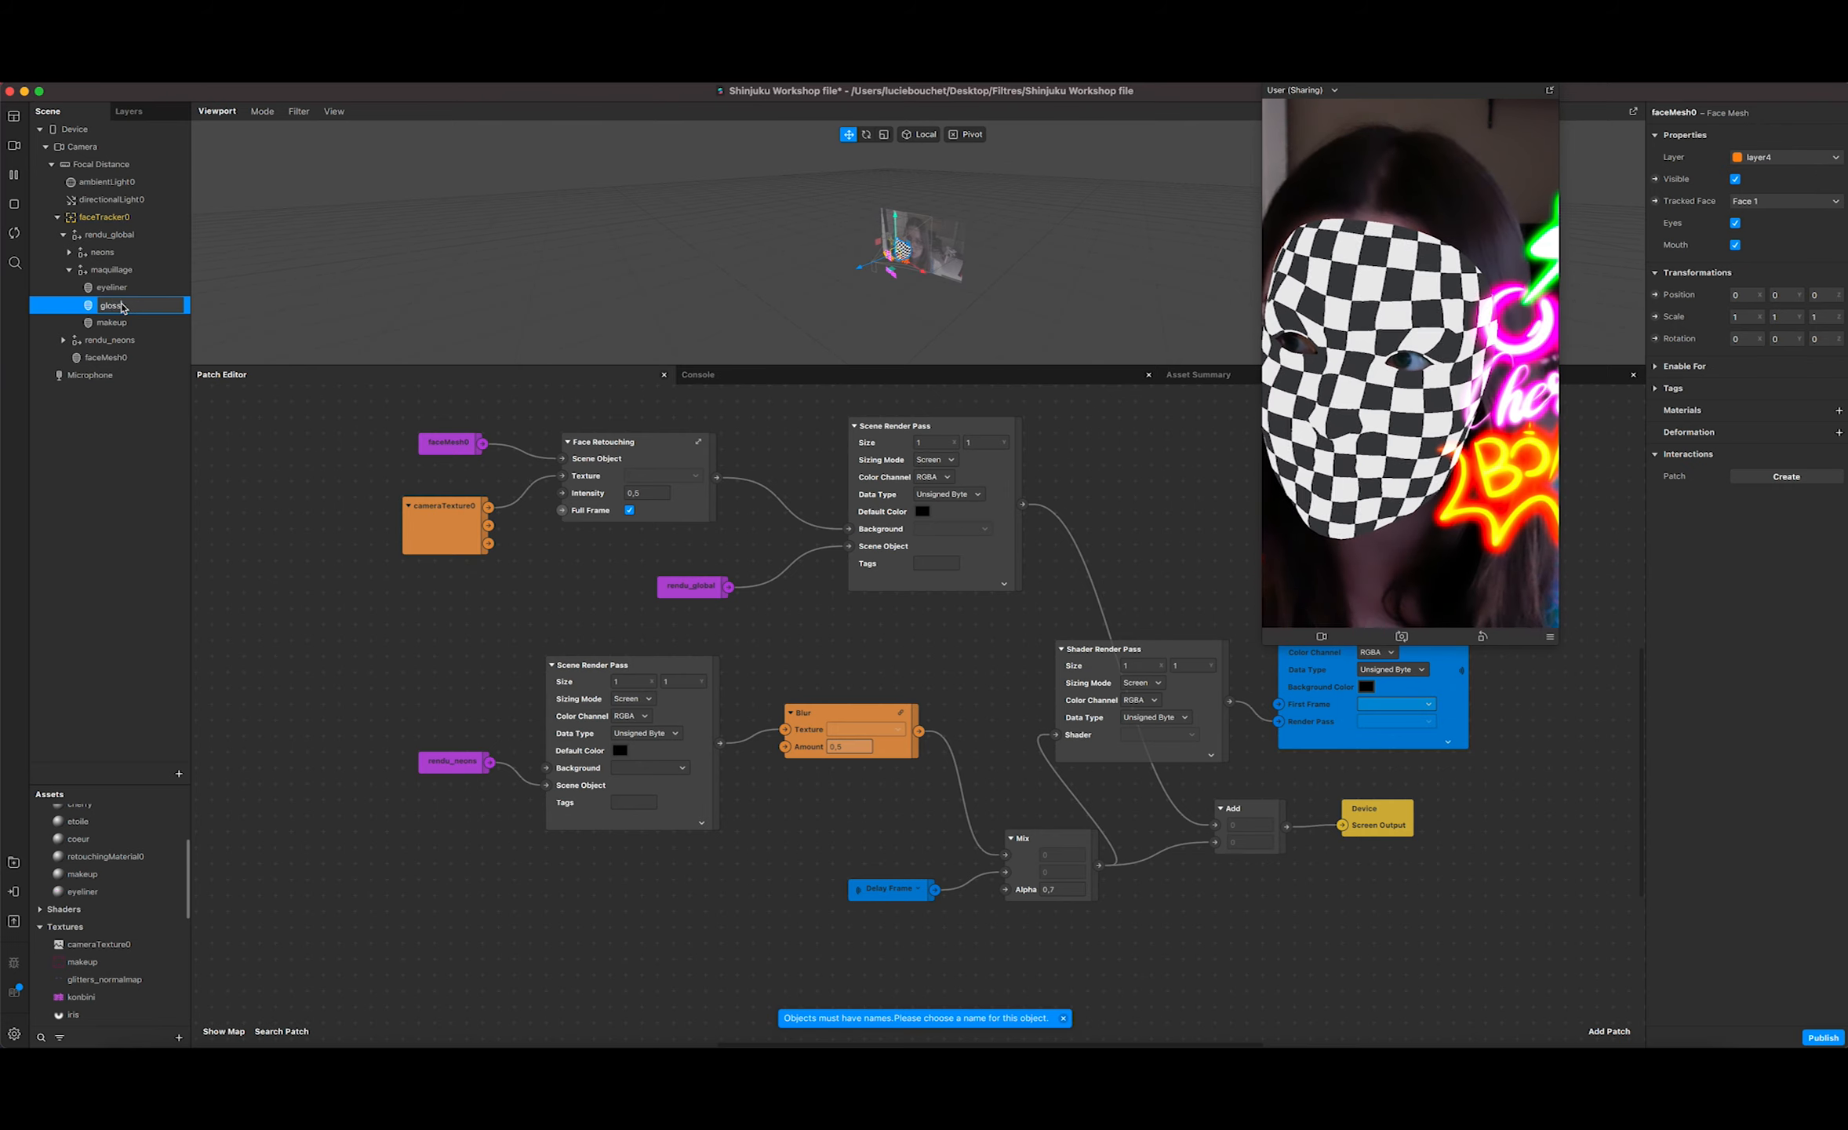
key("Return")
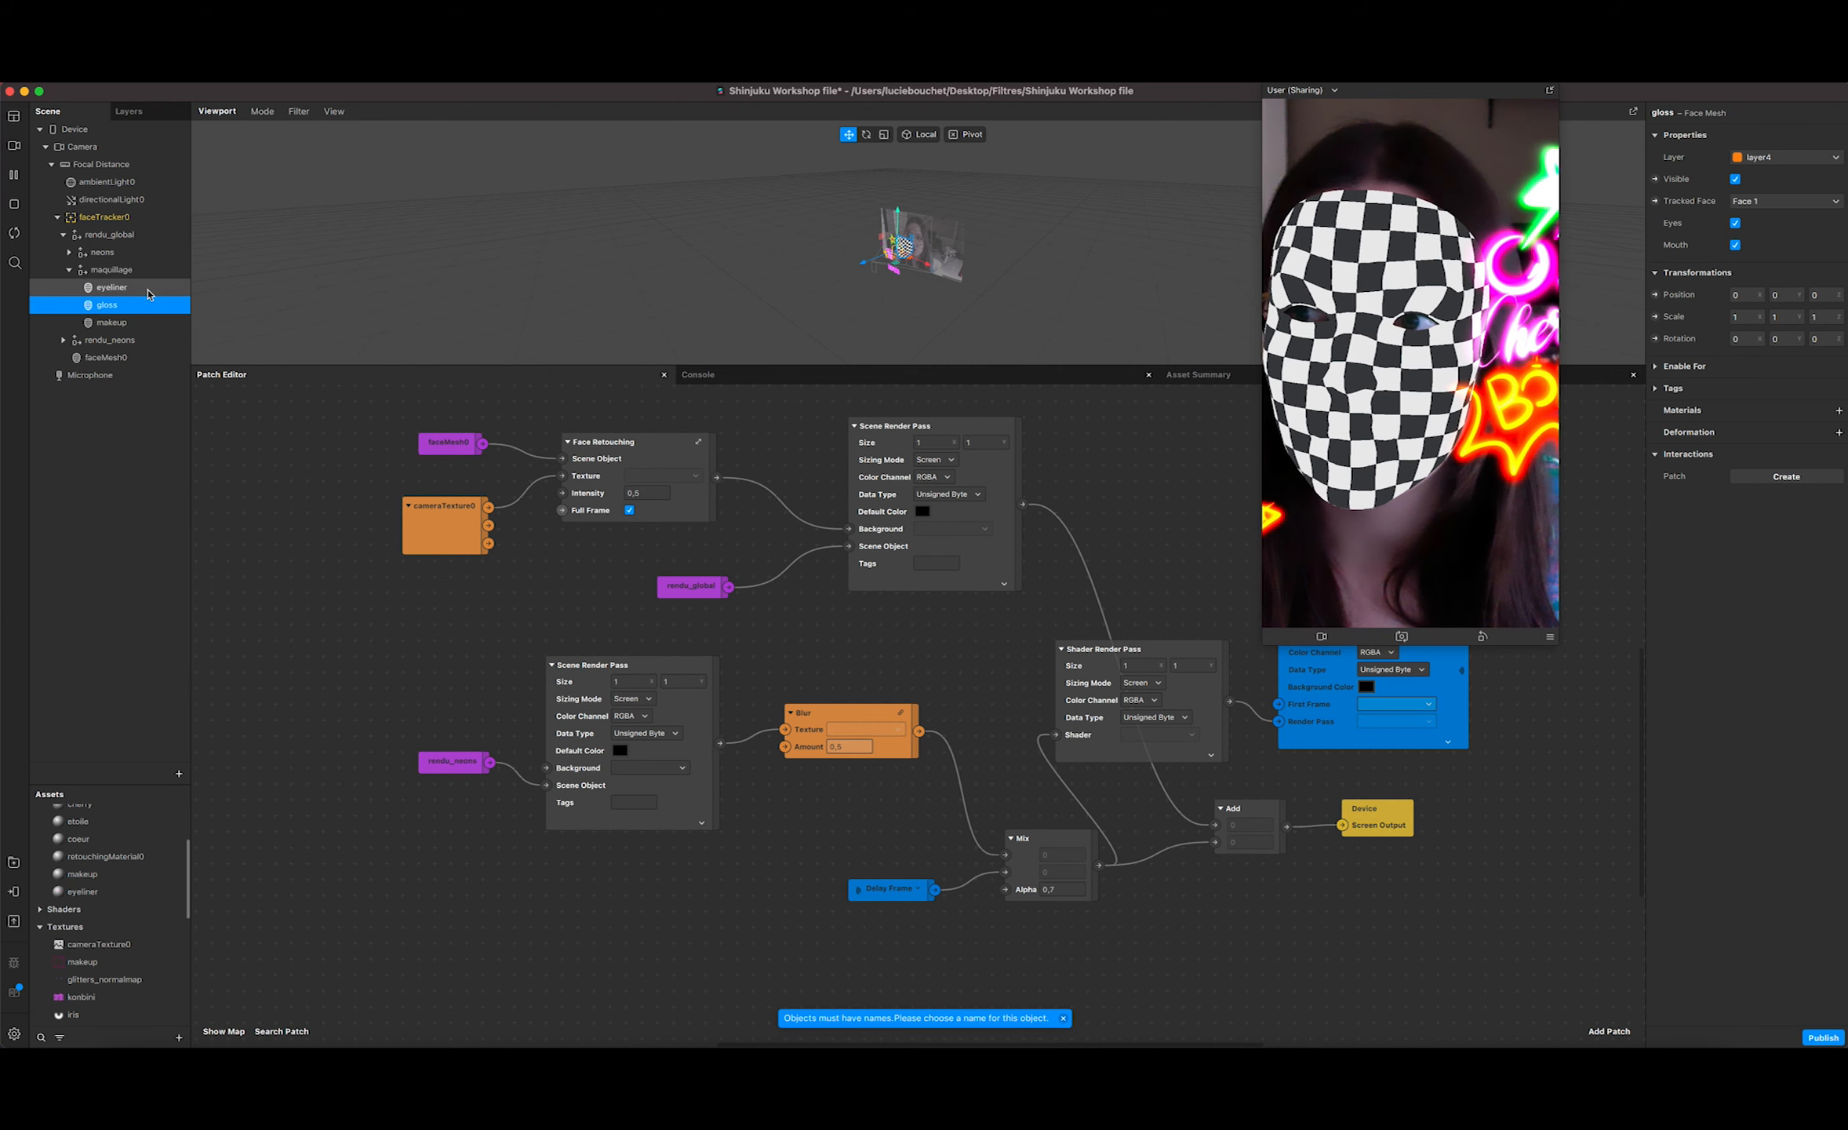
Step: Turn off Eyes on the eyeliner face mesh
left_click(146, 287)
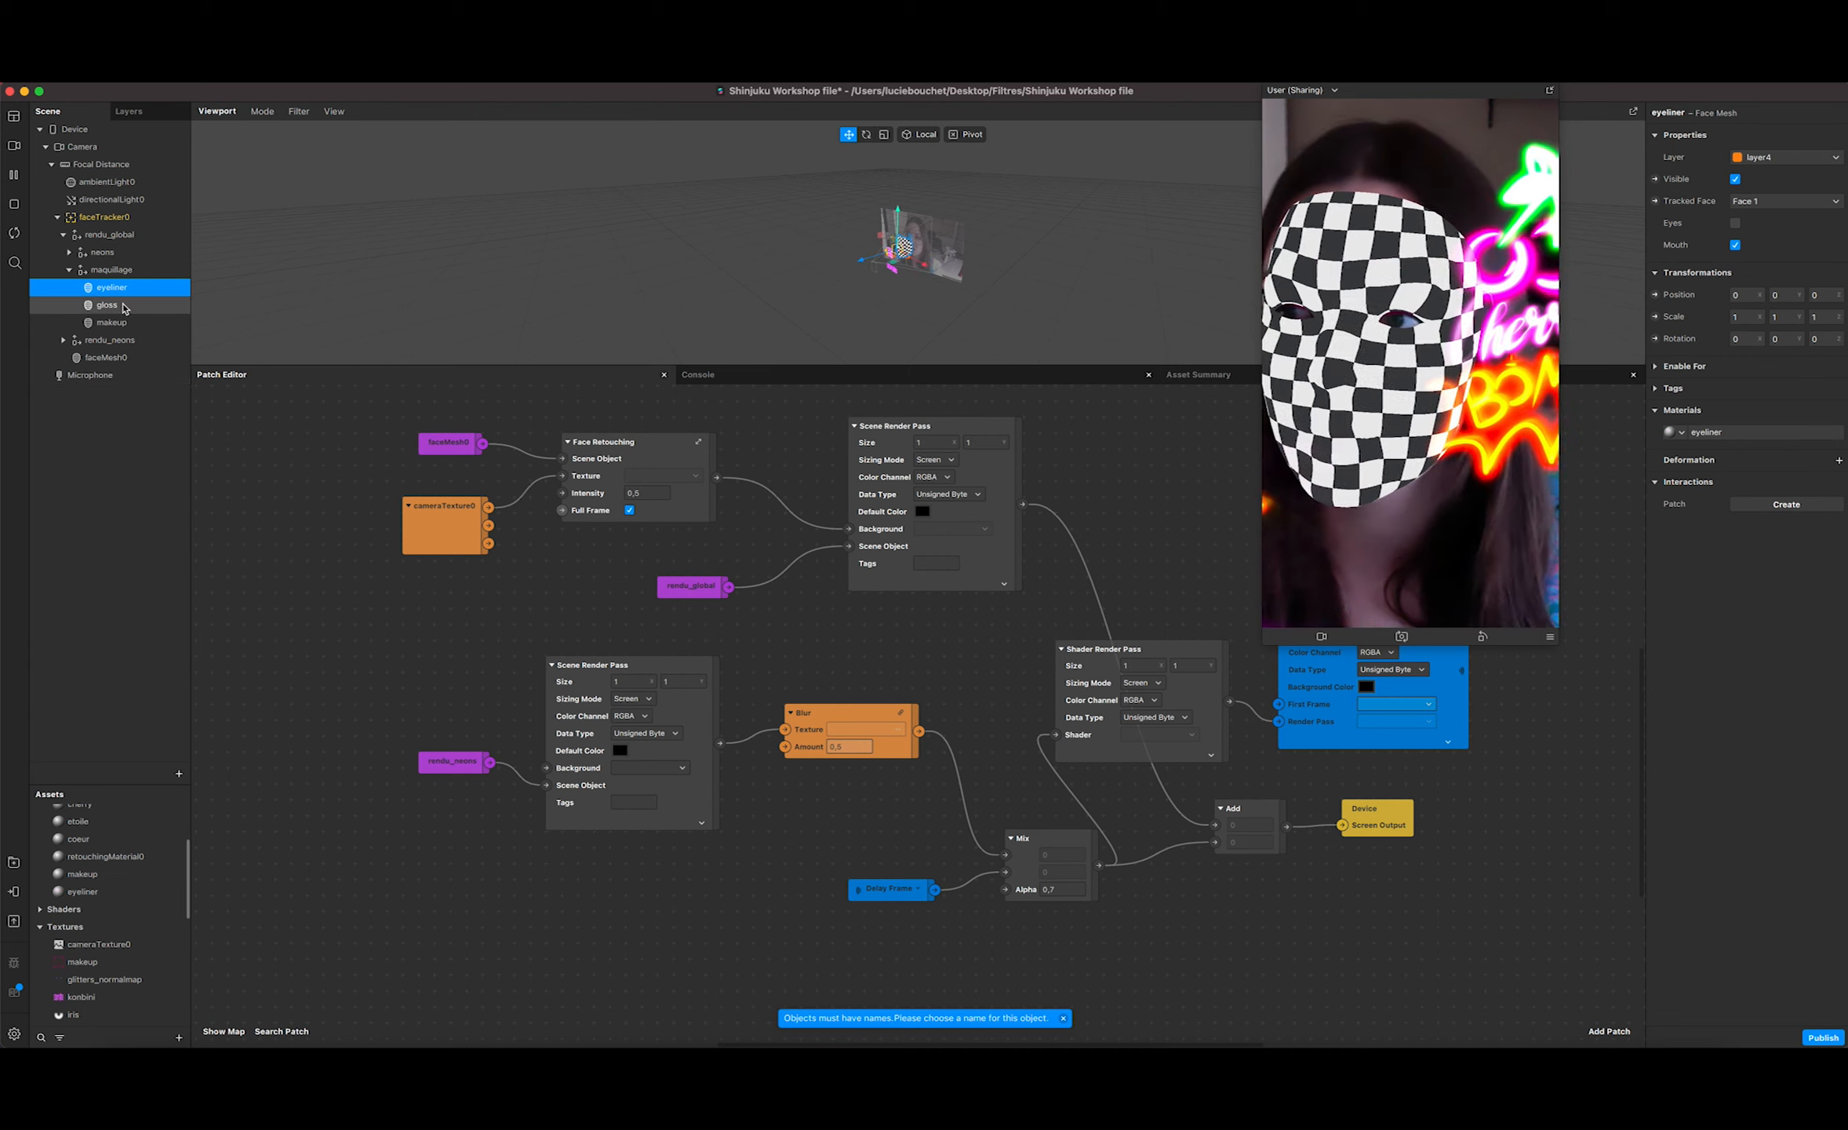
Step: Create a new material on the gloss face mesh and rename the material gloss
key("Down")
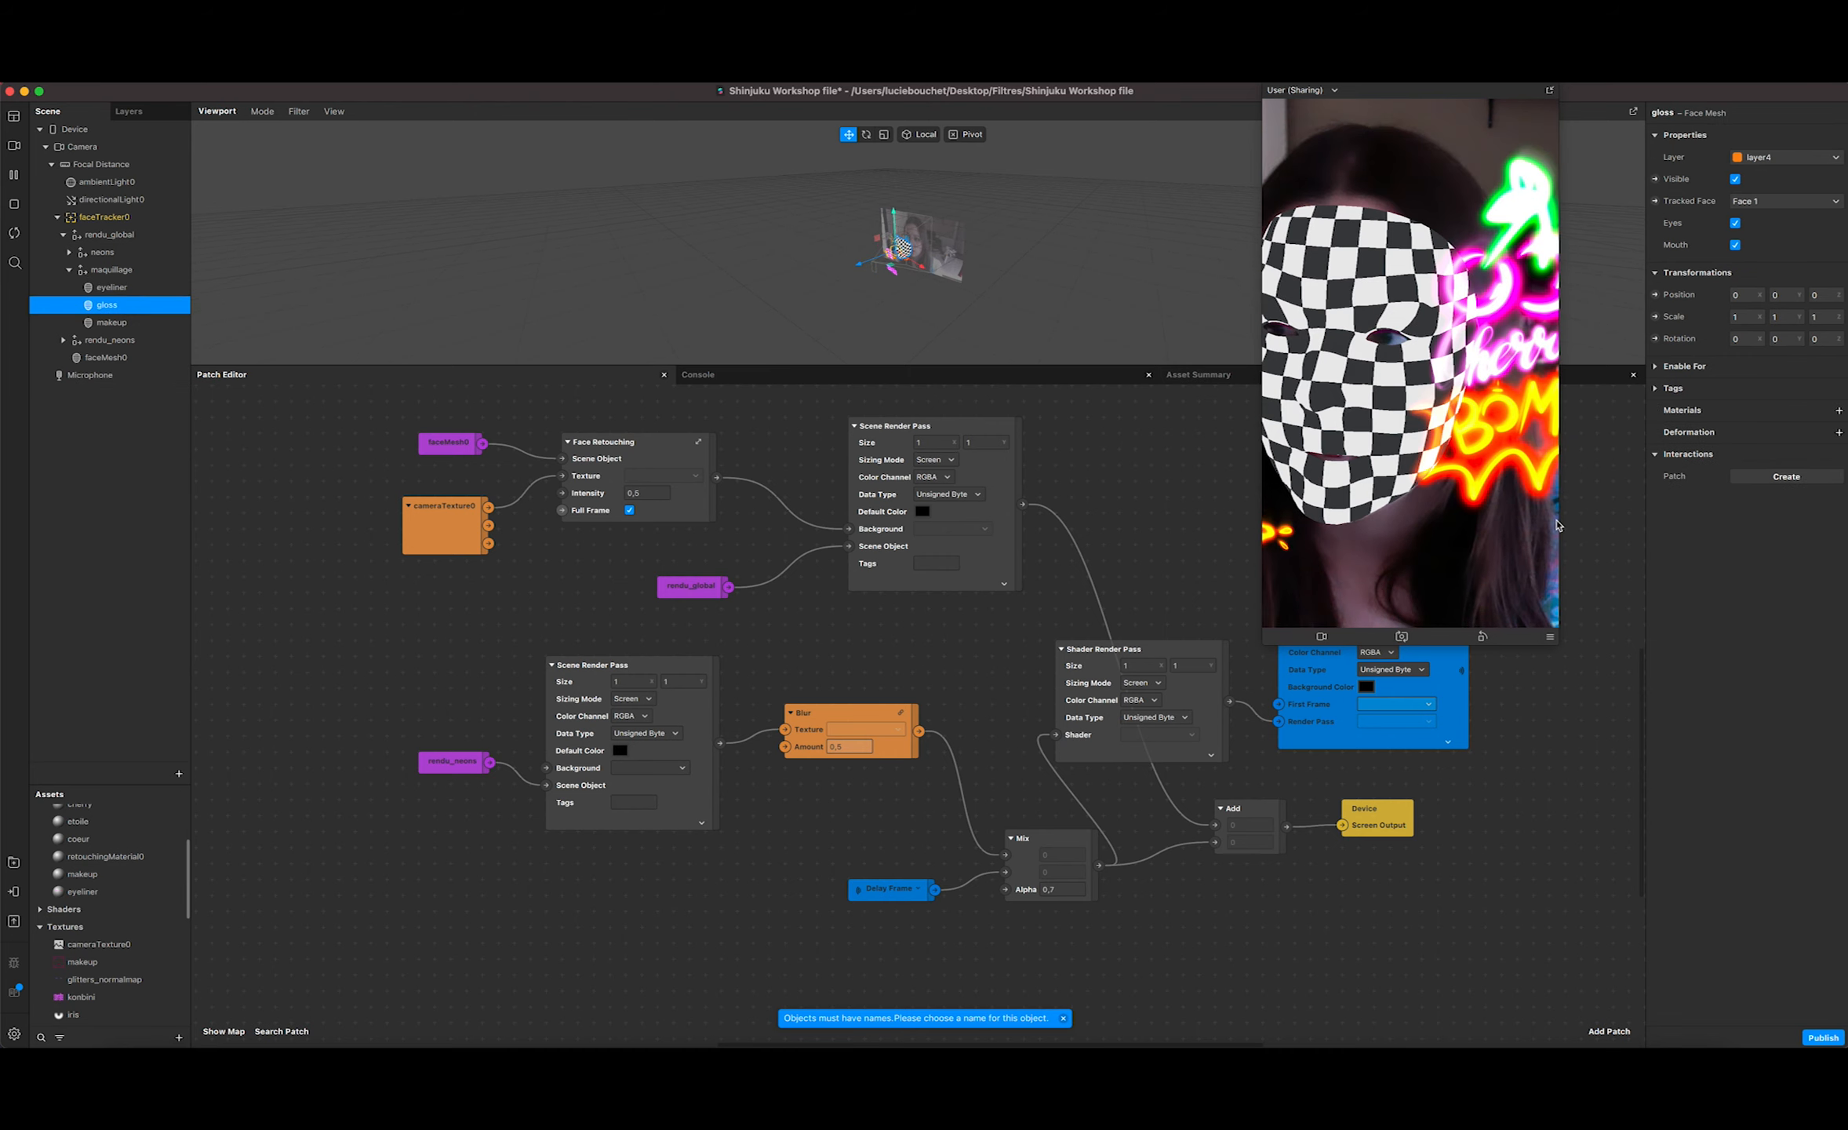
left_click(1839, 409)
left_click(1779, 601)
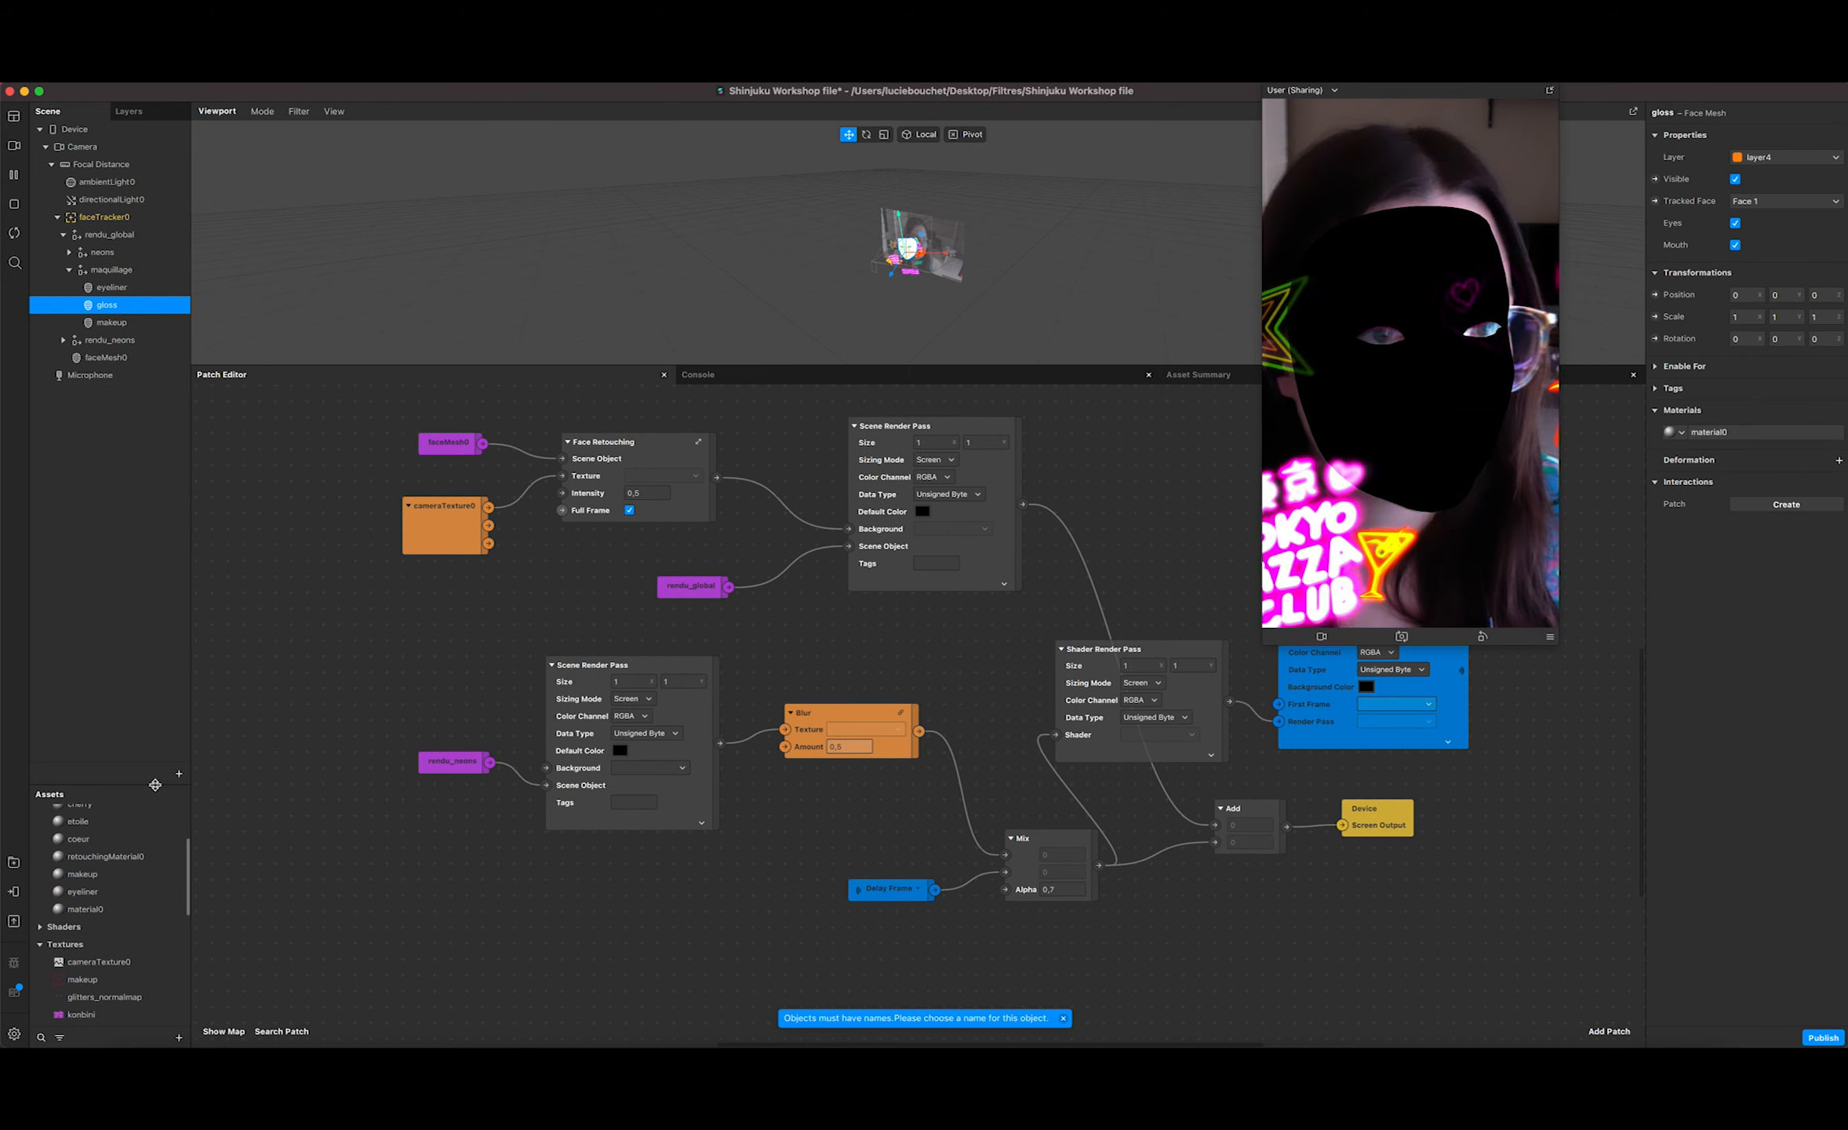
double_click(85, 908)
type("gloss")
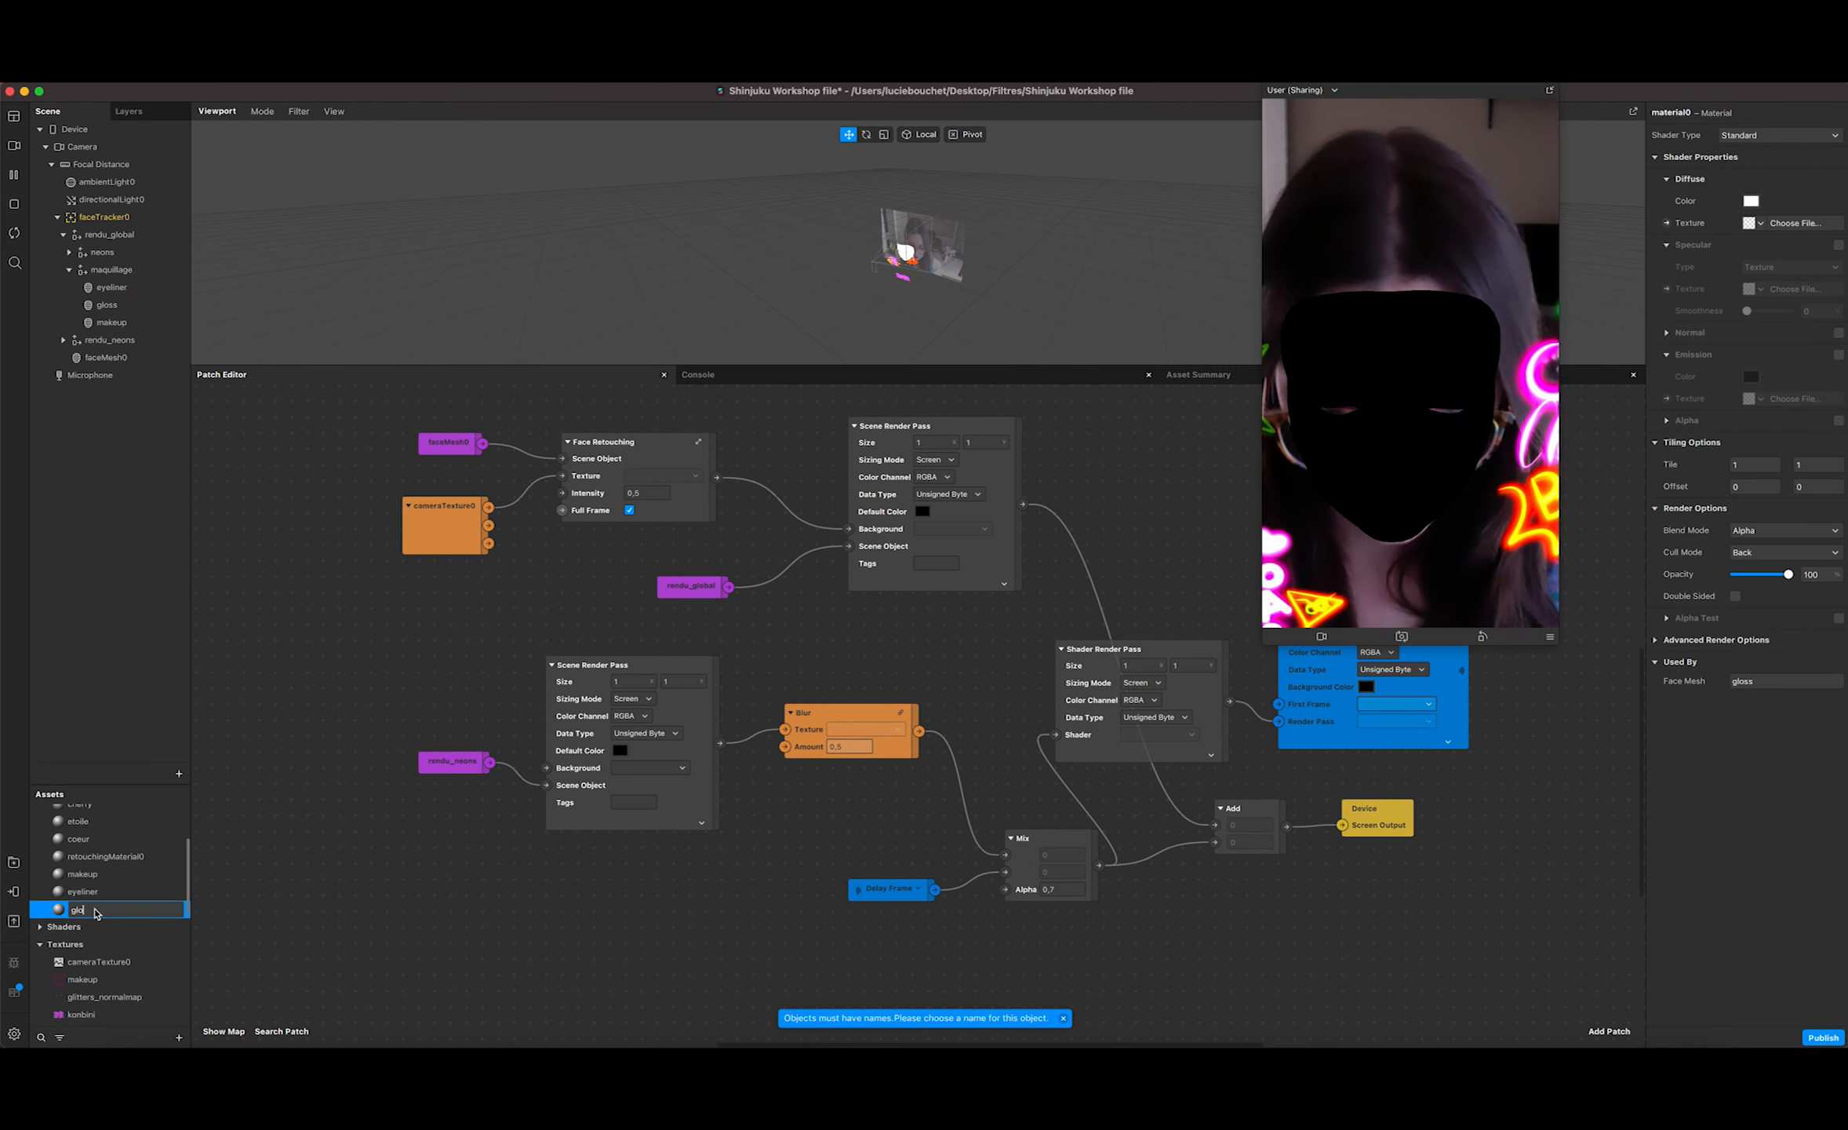
key("Return")
Step: Set the gloss material's shader type to Physically-Based and its albedo texture to gloss
left_click(1779, 135)
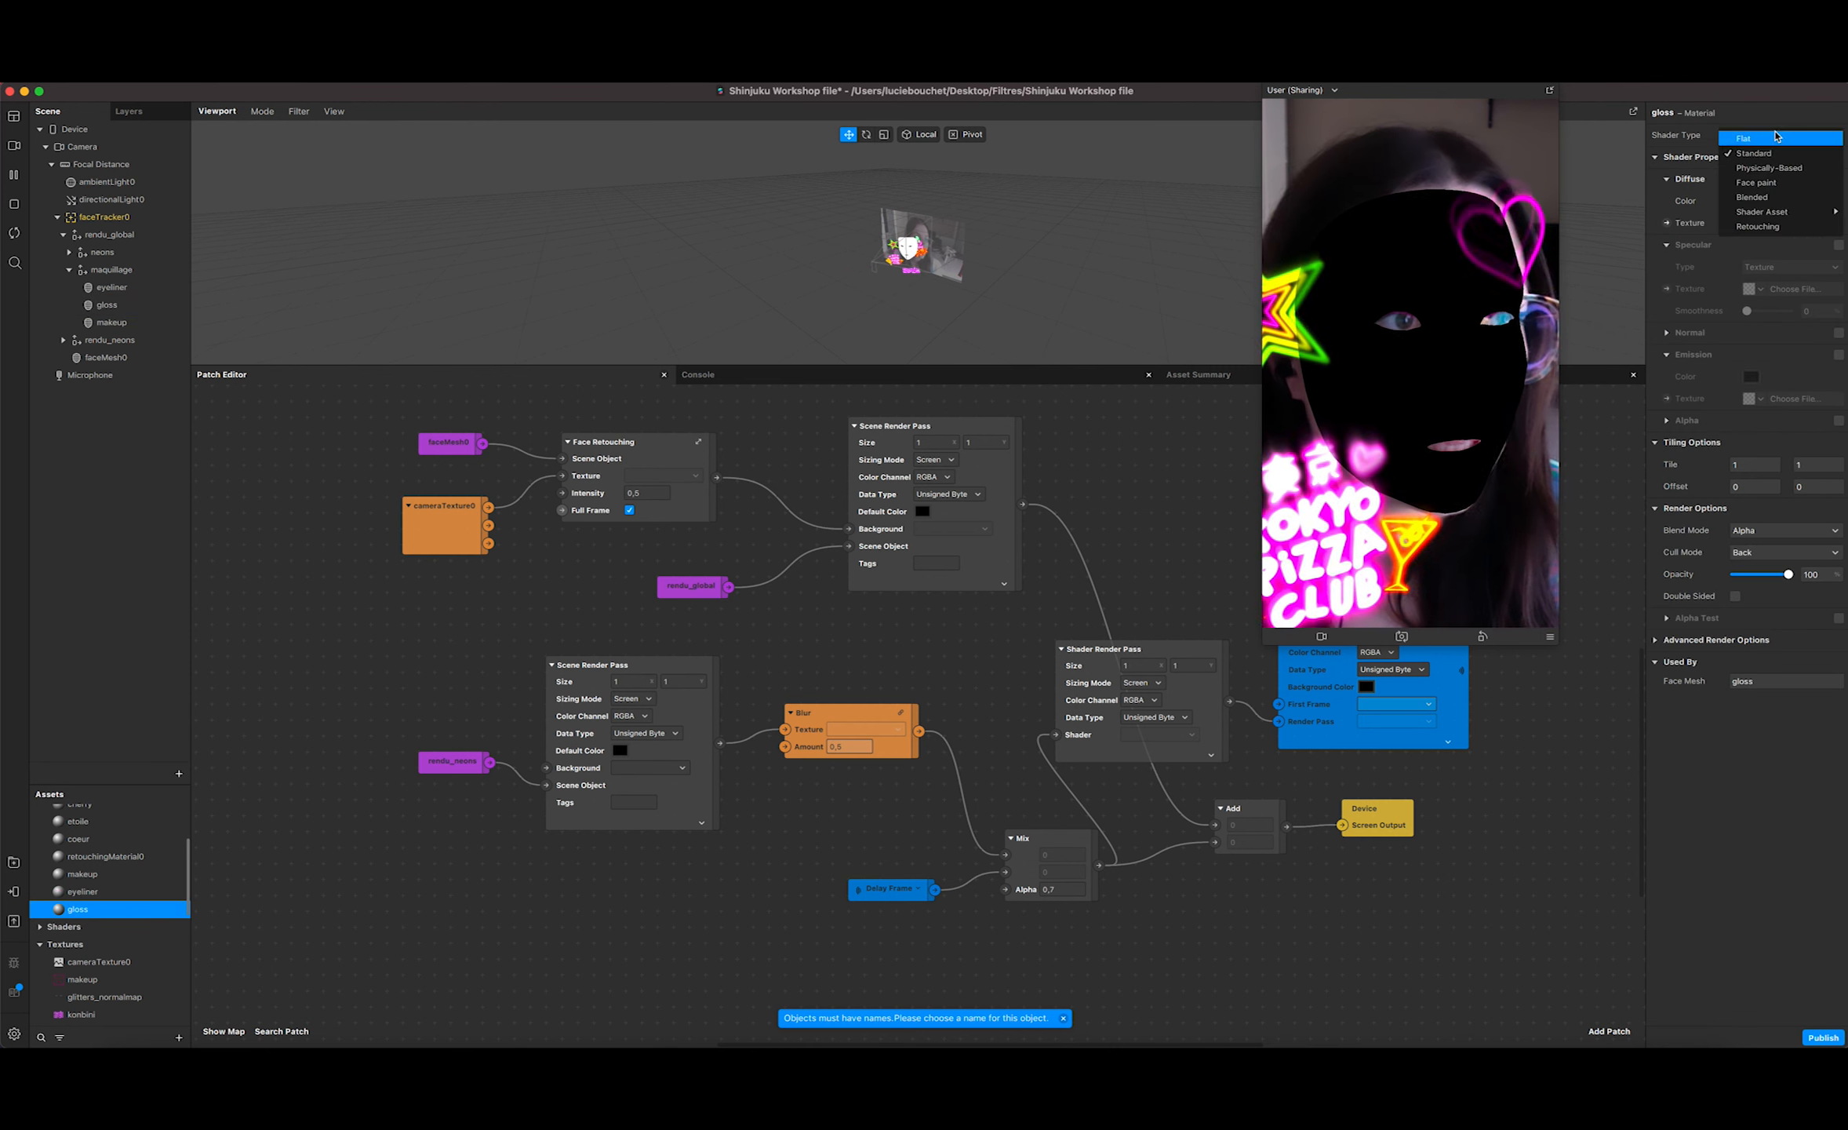
left_click(1781, 168)
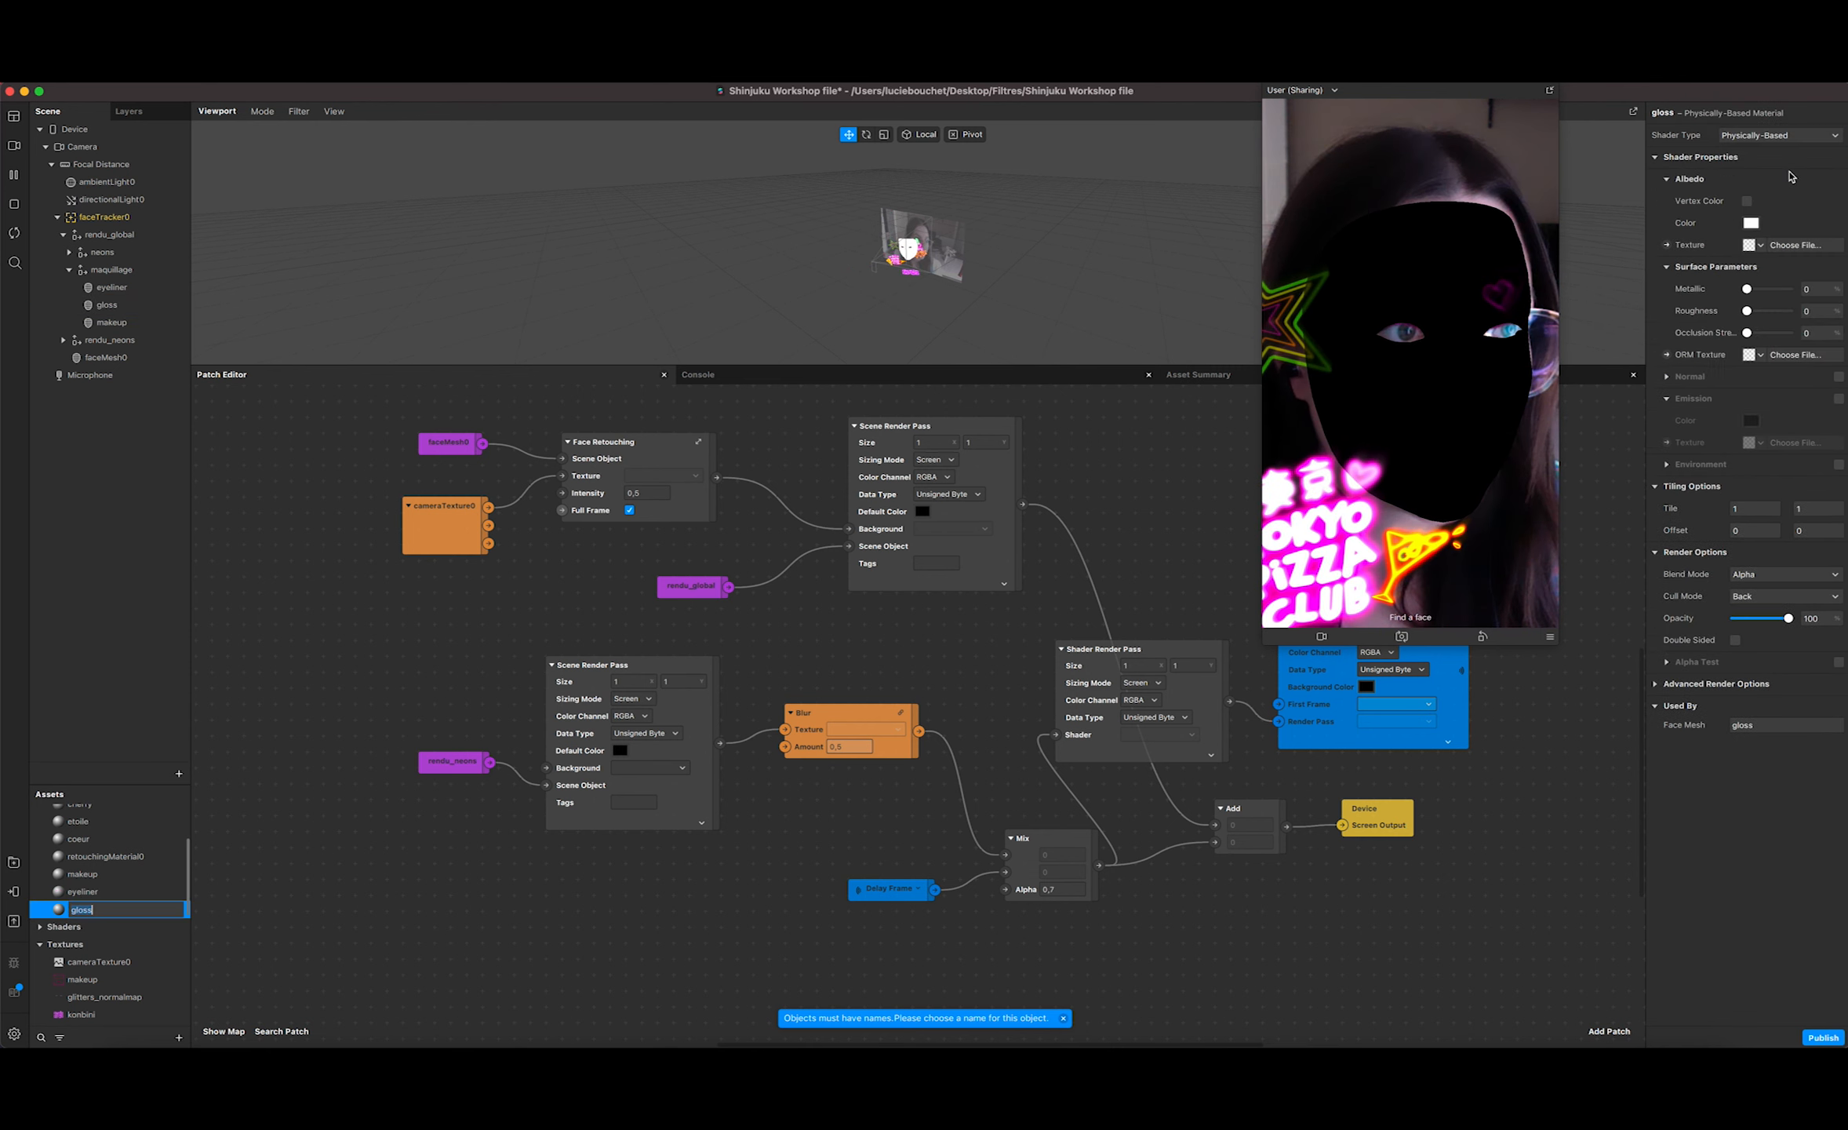
left_click(1759, 247)
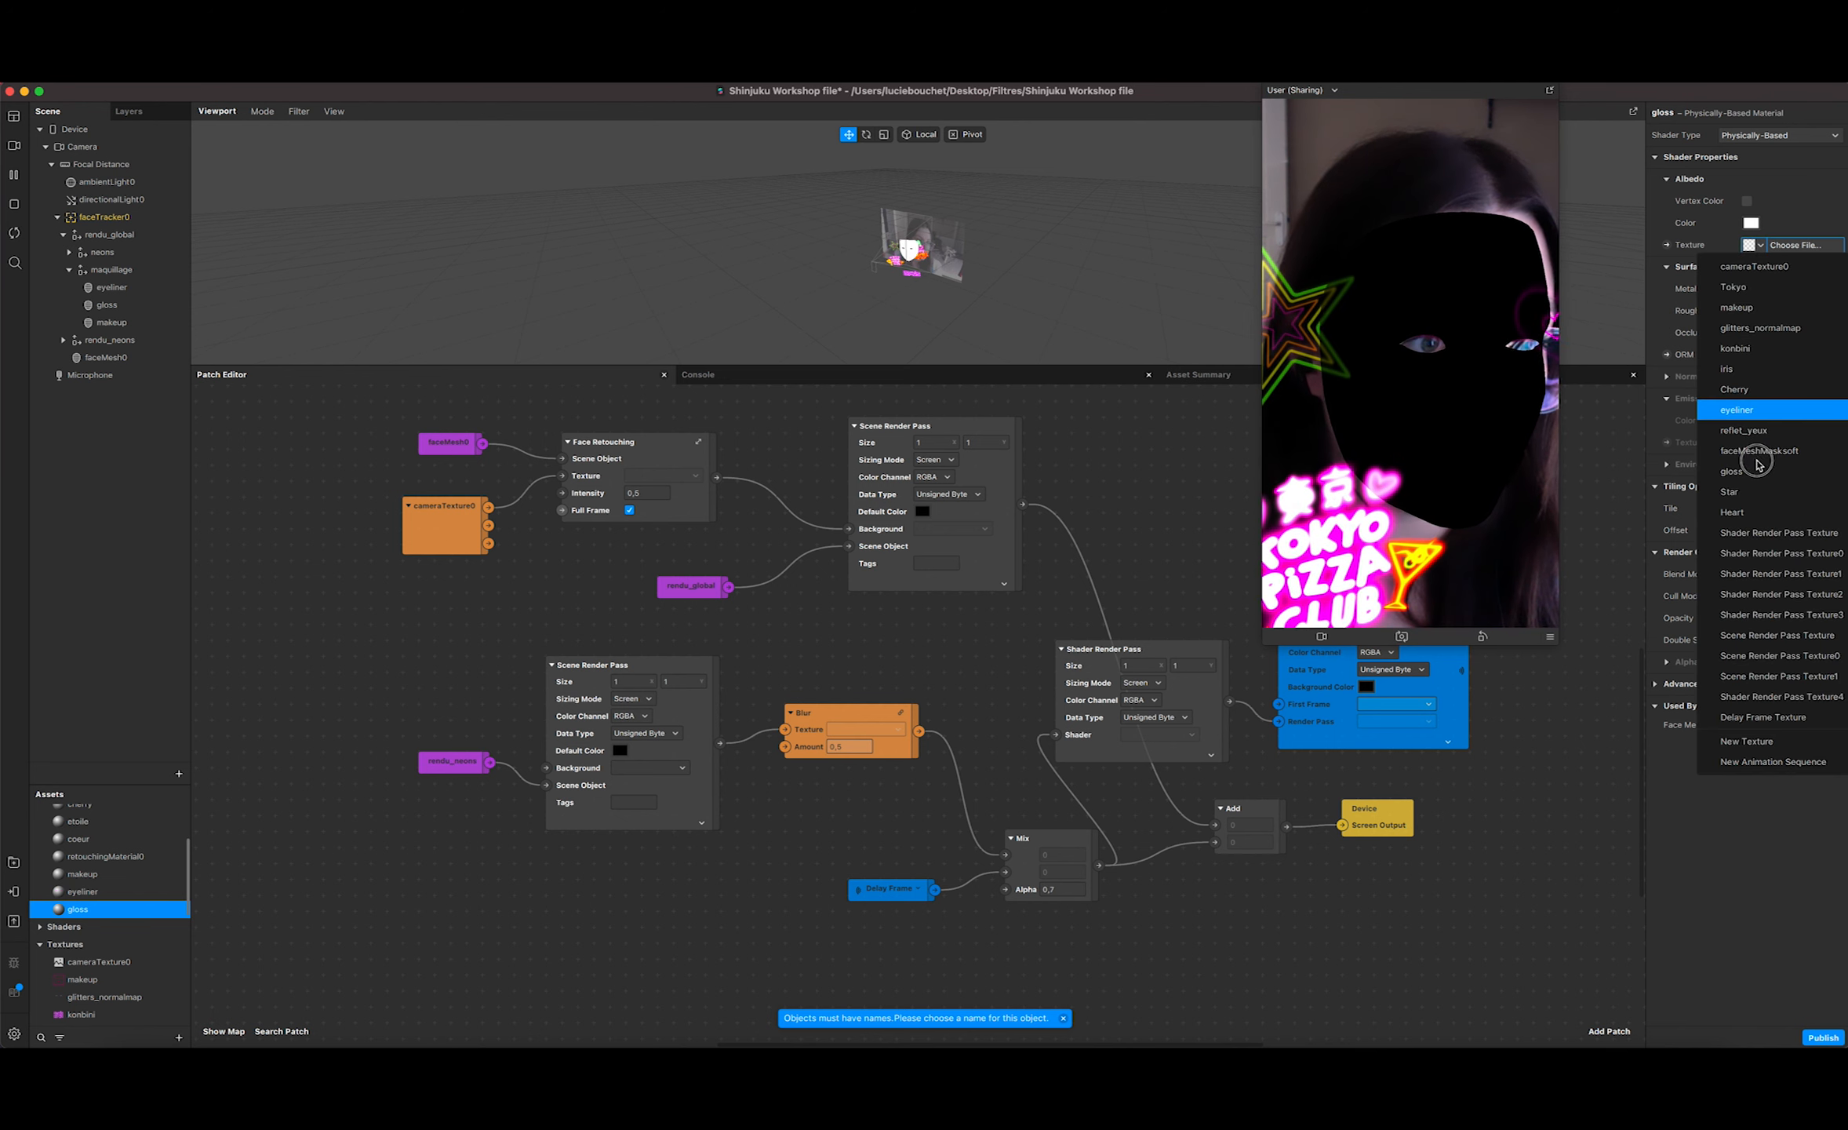
left_click(1754, 472)
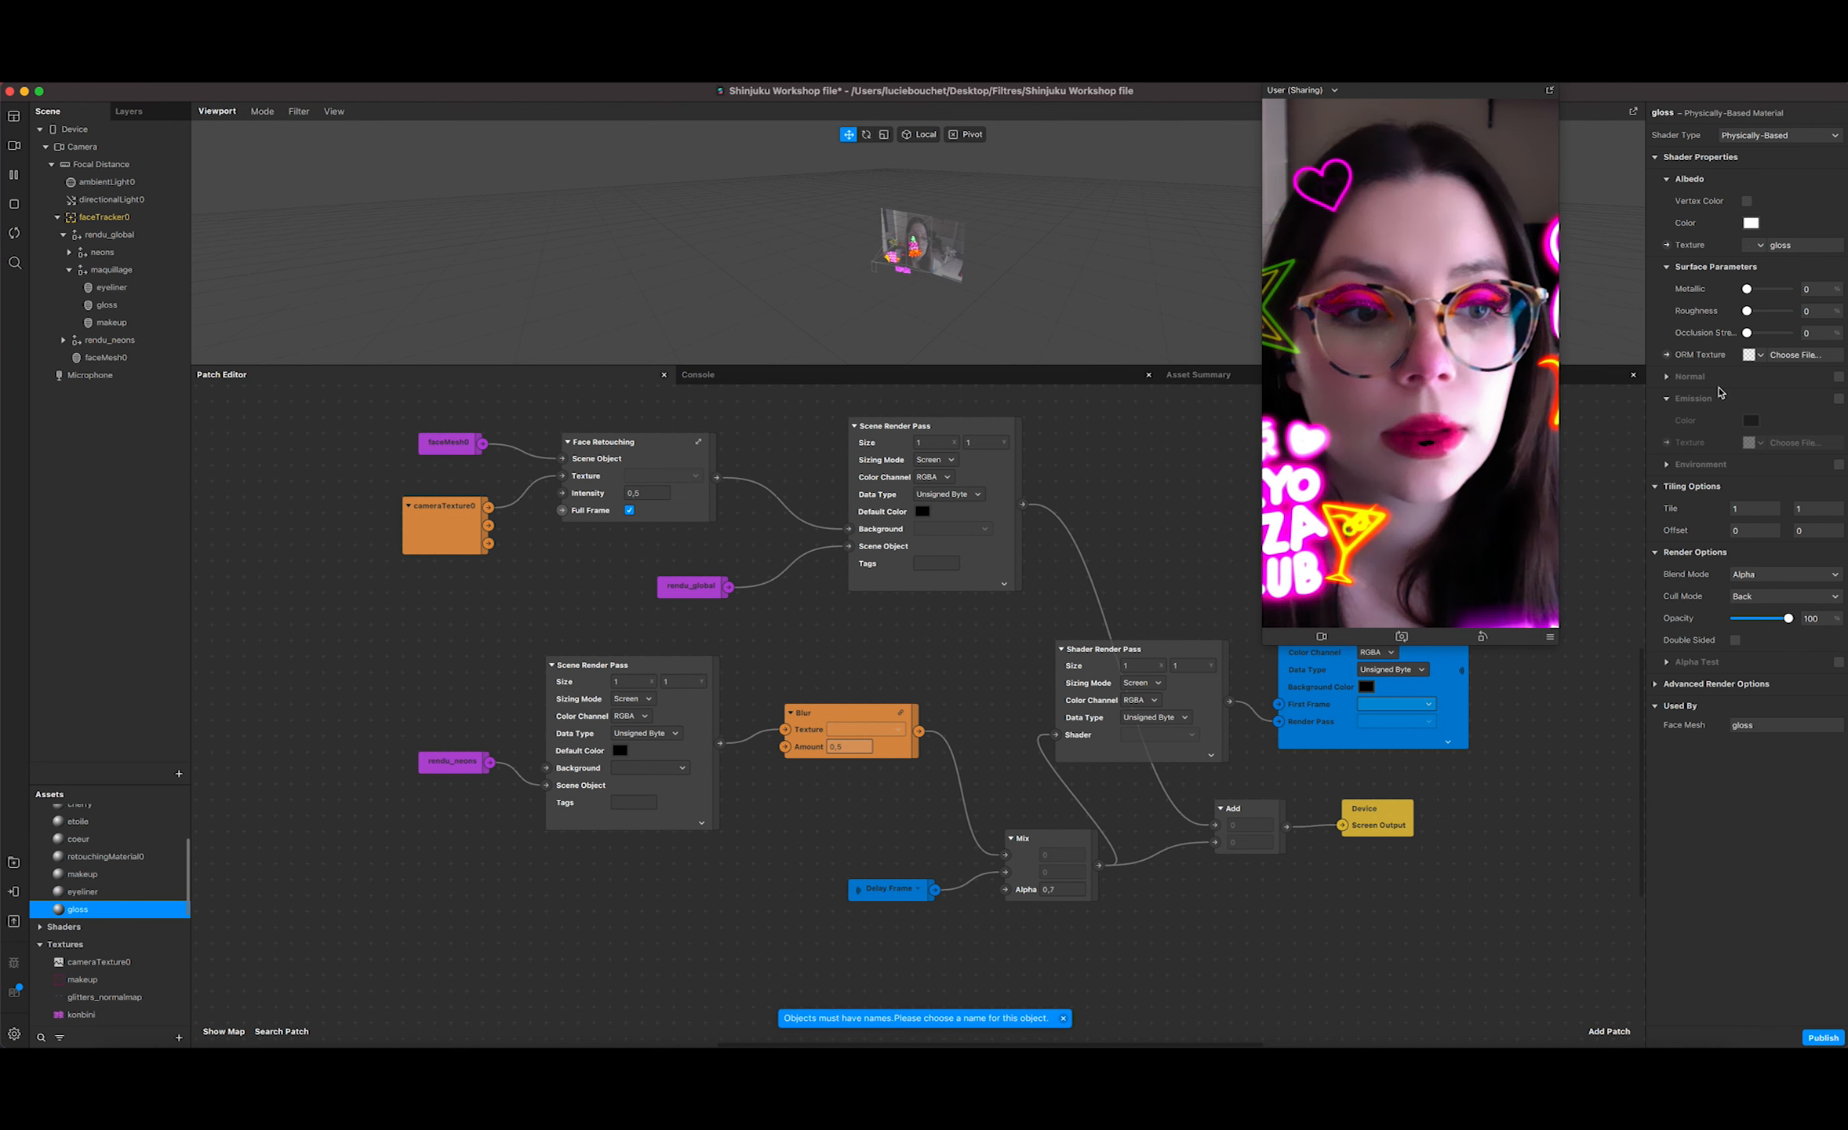
Step: Set the gloss material's Metallic to 100 and enable Environment with the 3_machine_shop texture
left_click_drag(1748, 289, 1820, 289)
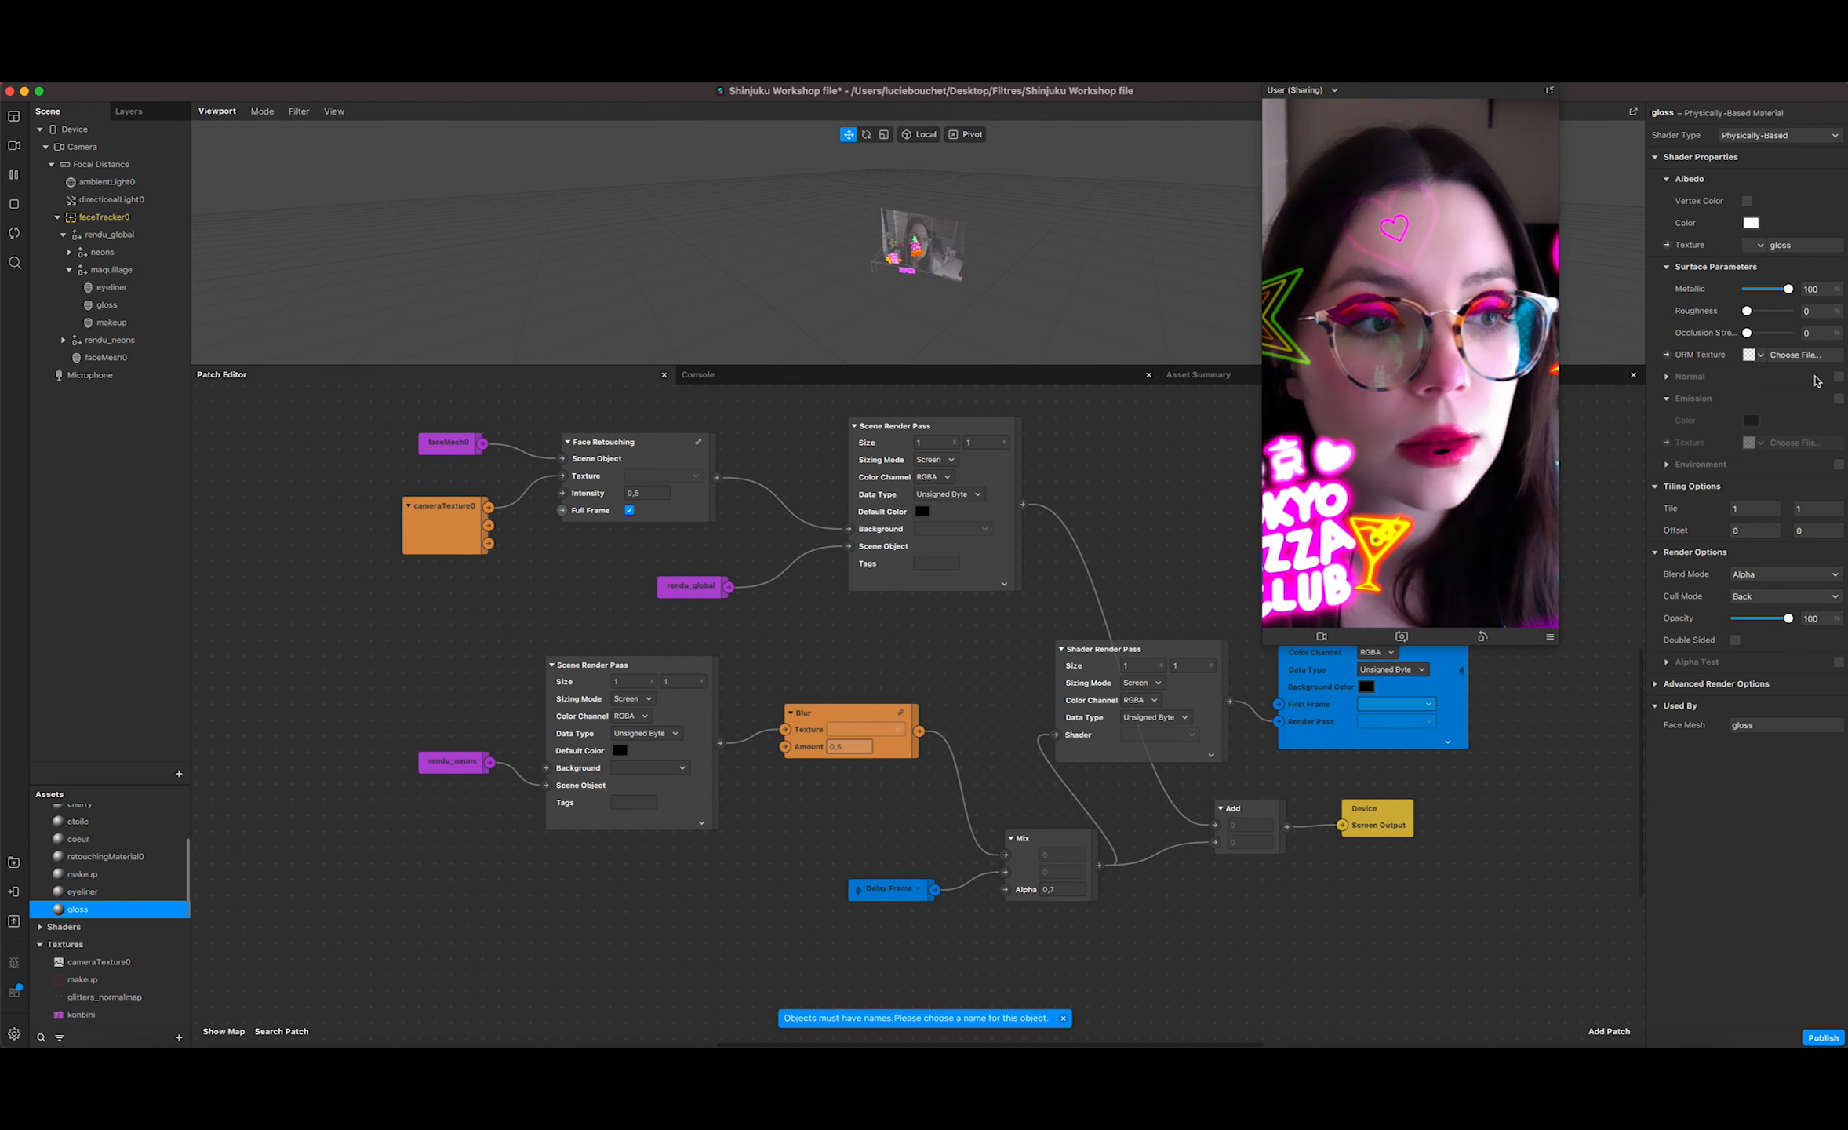
left_click(1839, 465)
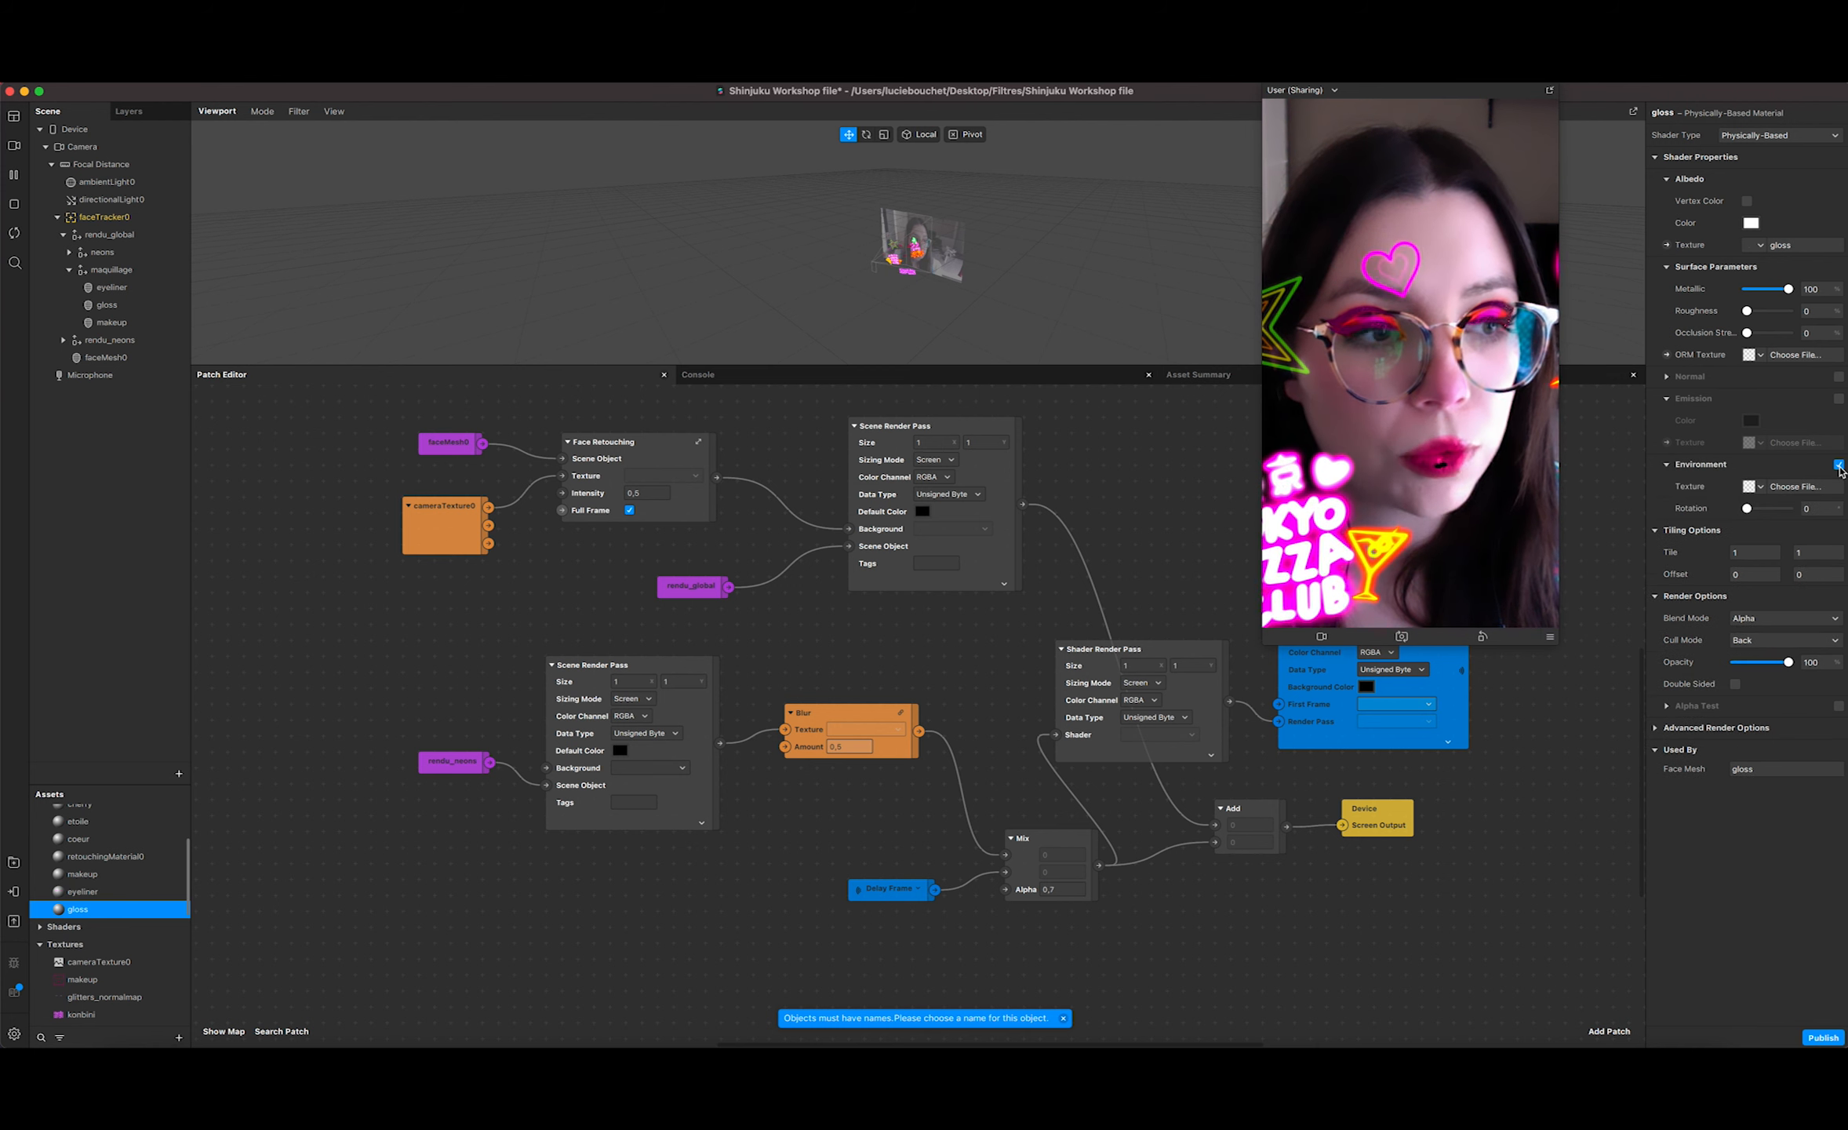
left_click(1757, 486)
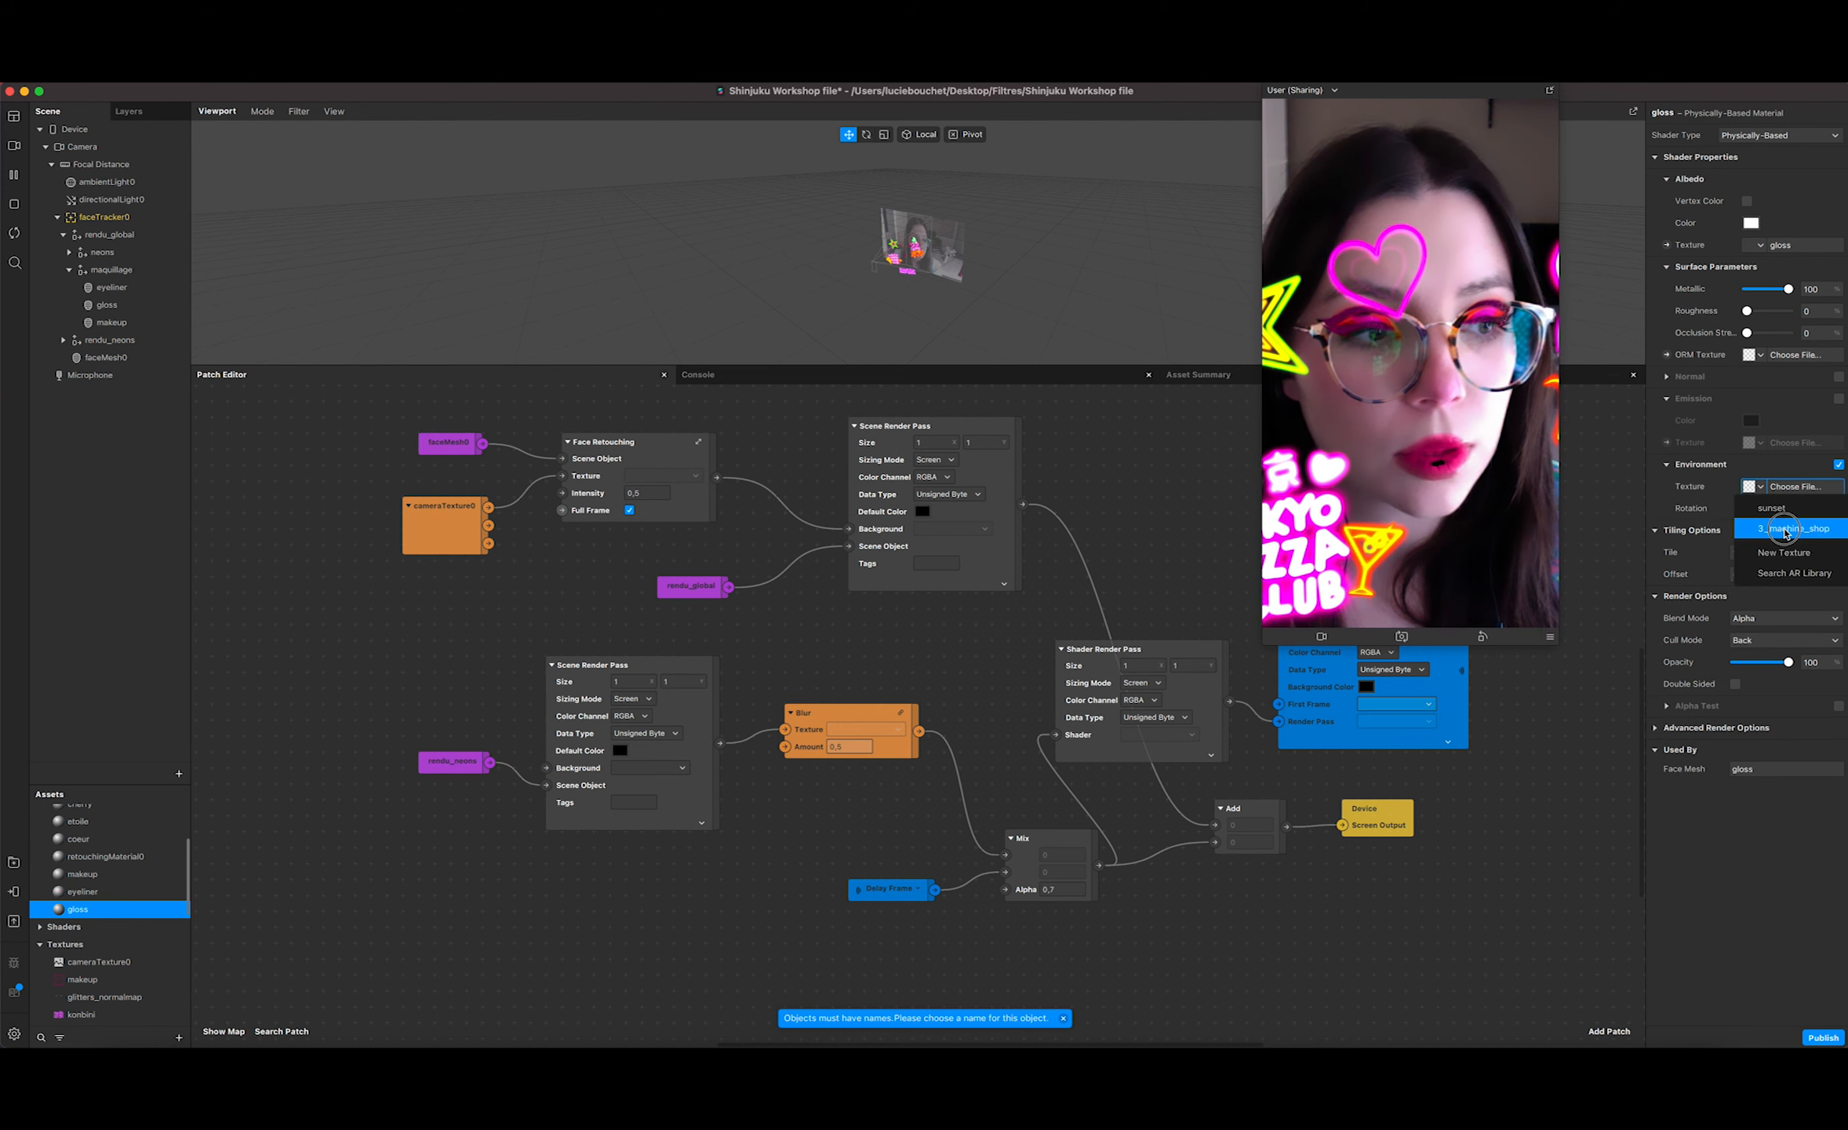
left_click(1786, 530)
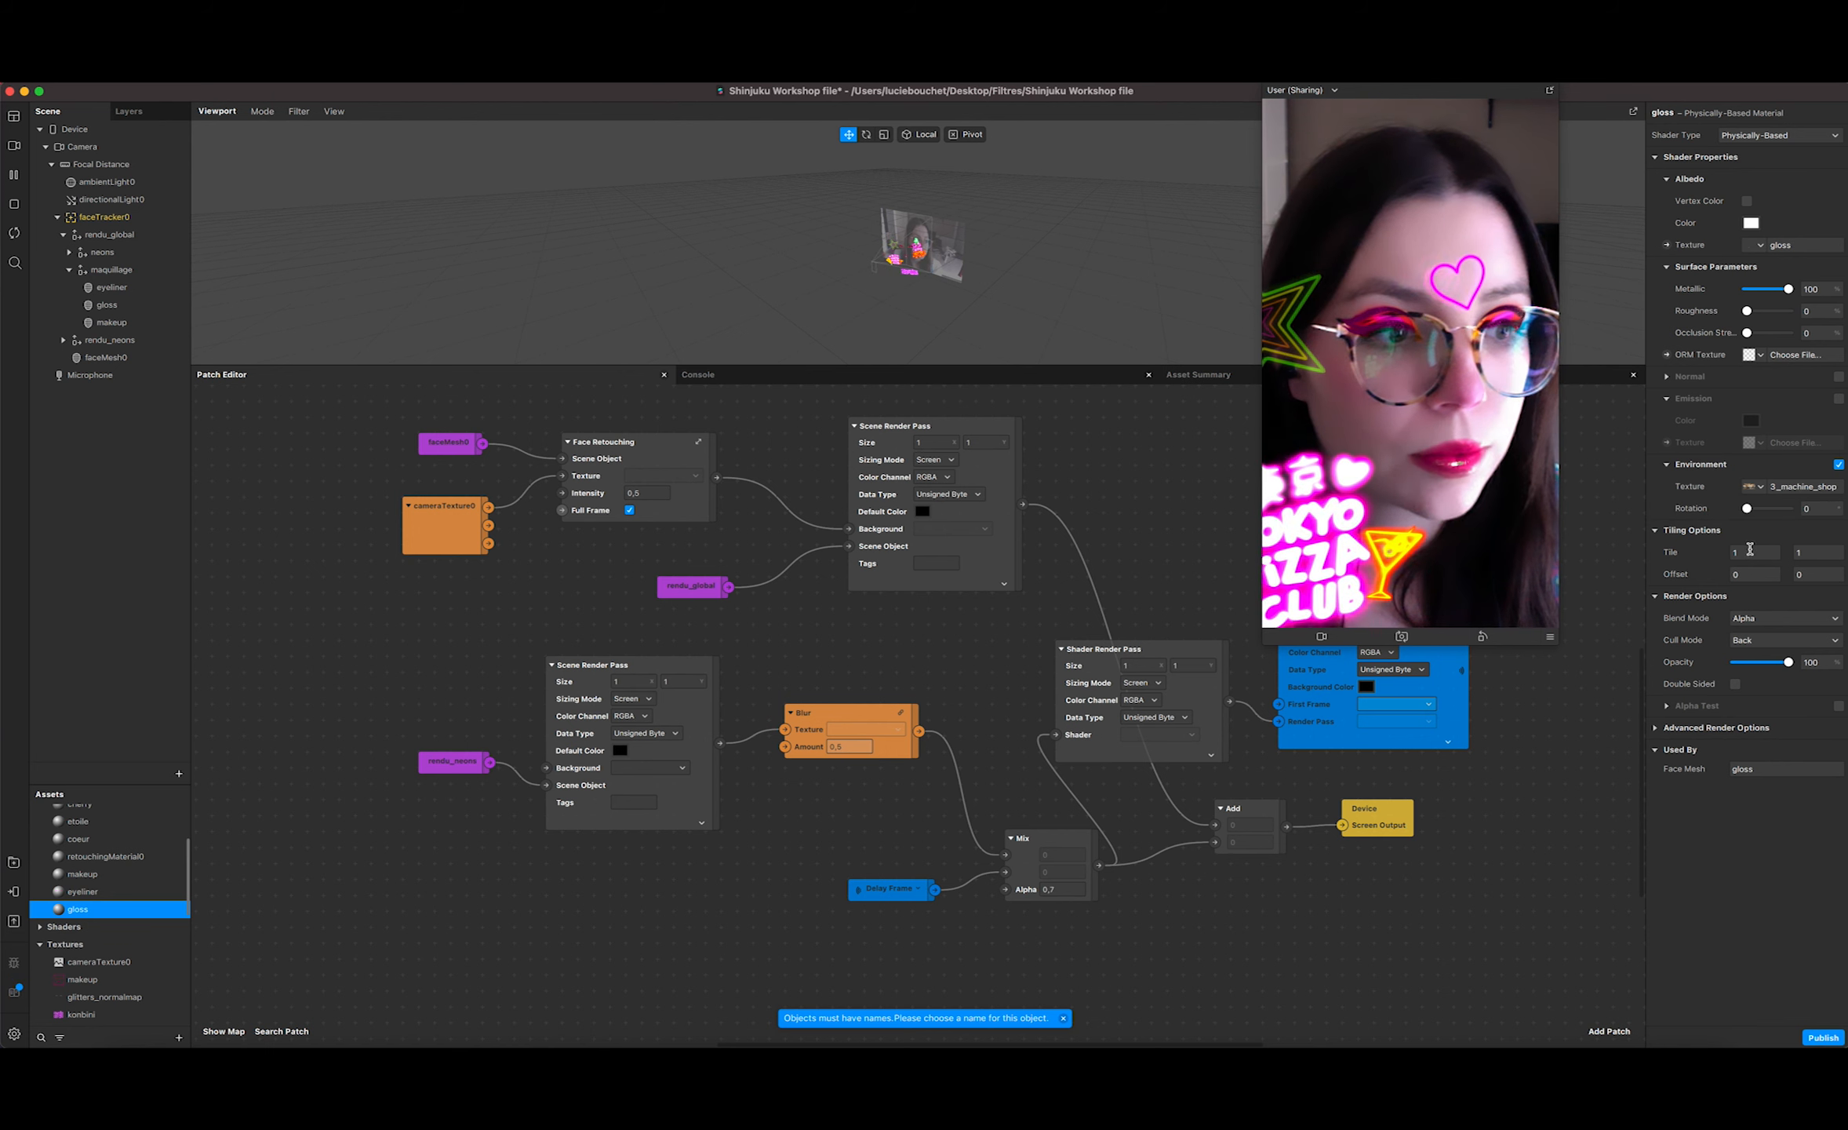
Step: Set the gloss material's blend mode to Add, its opacity to 66 and the Environment rotation to 207
left_click(1767, 619)
left_click(1763, 622)
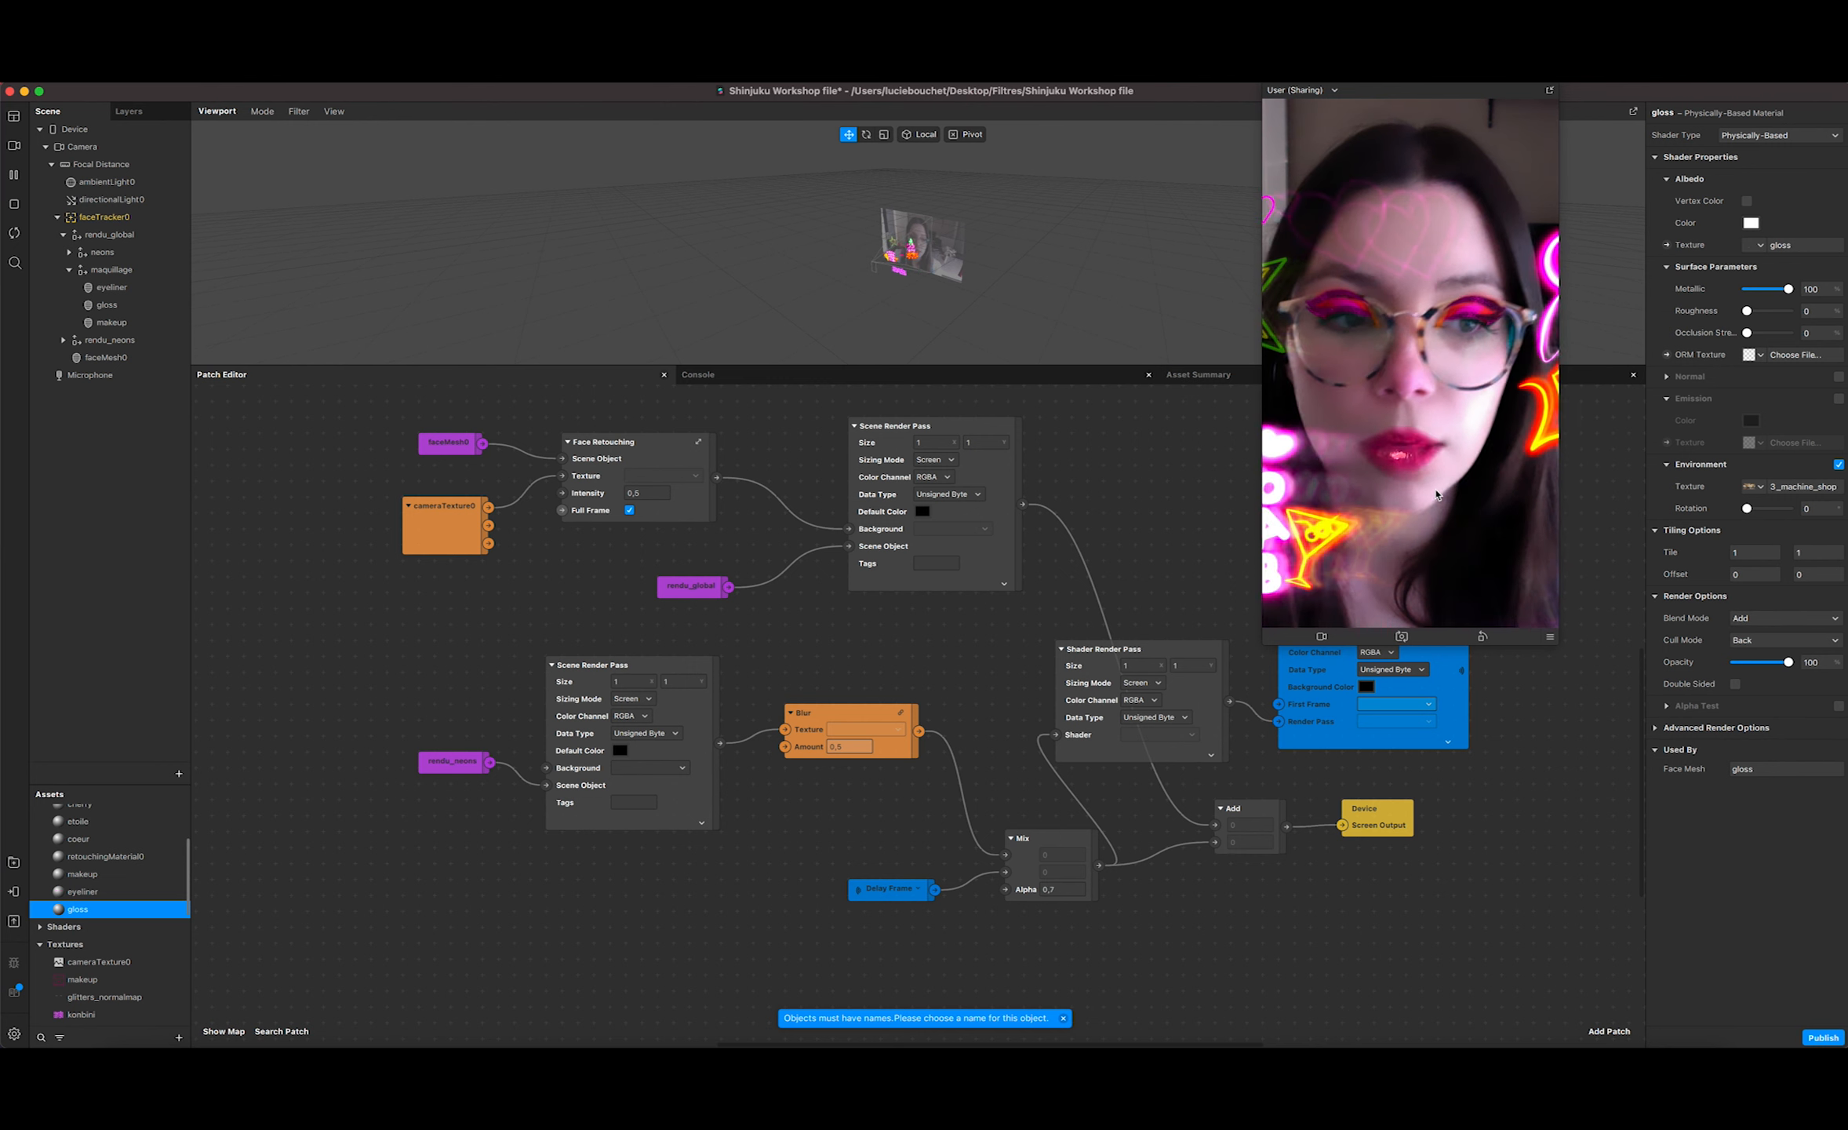
mouse_move(1760, 663)
left_mouse_down()
mouse_move(1823, 662)
mouse_move(1771, 664)
left_mouse_up()
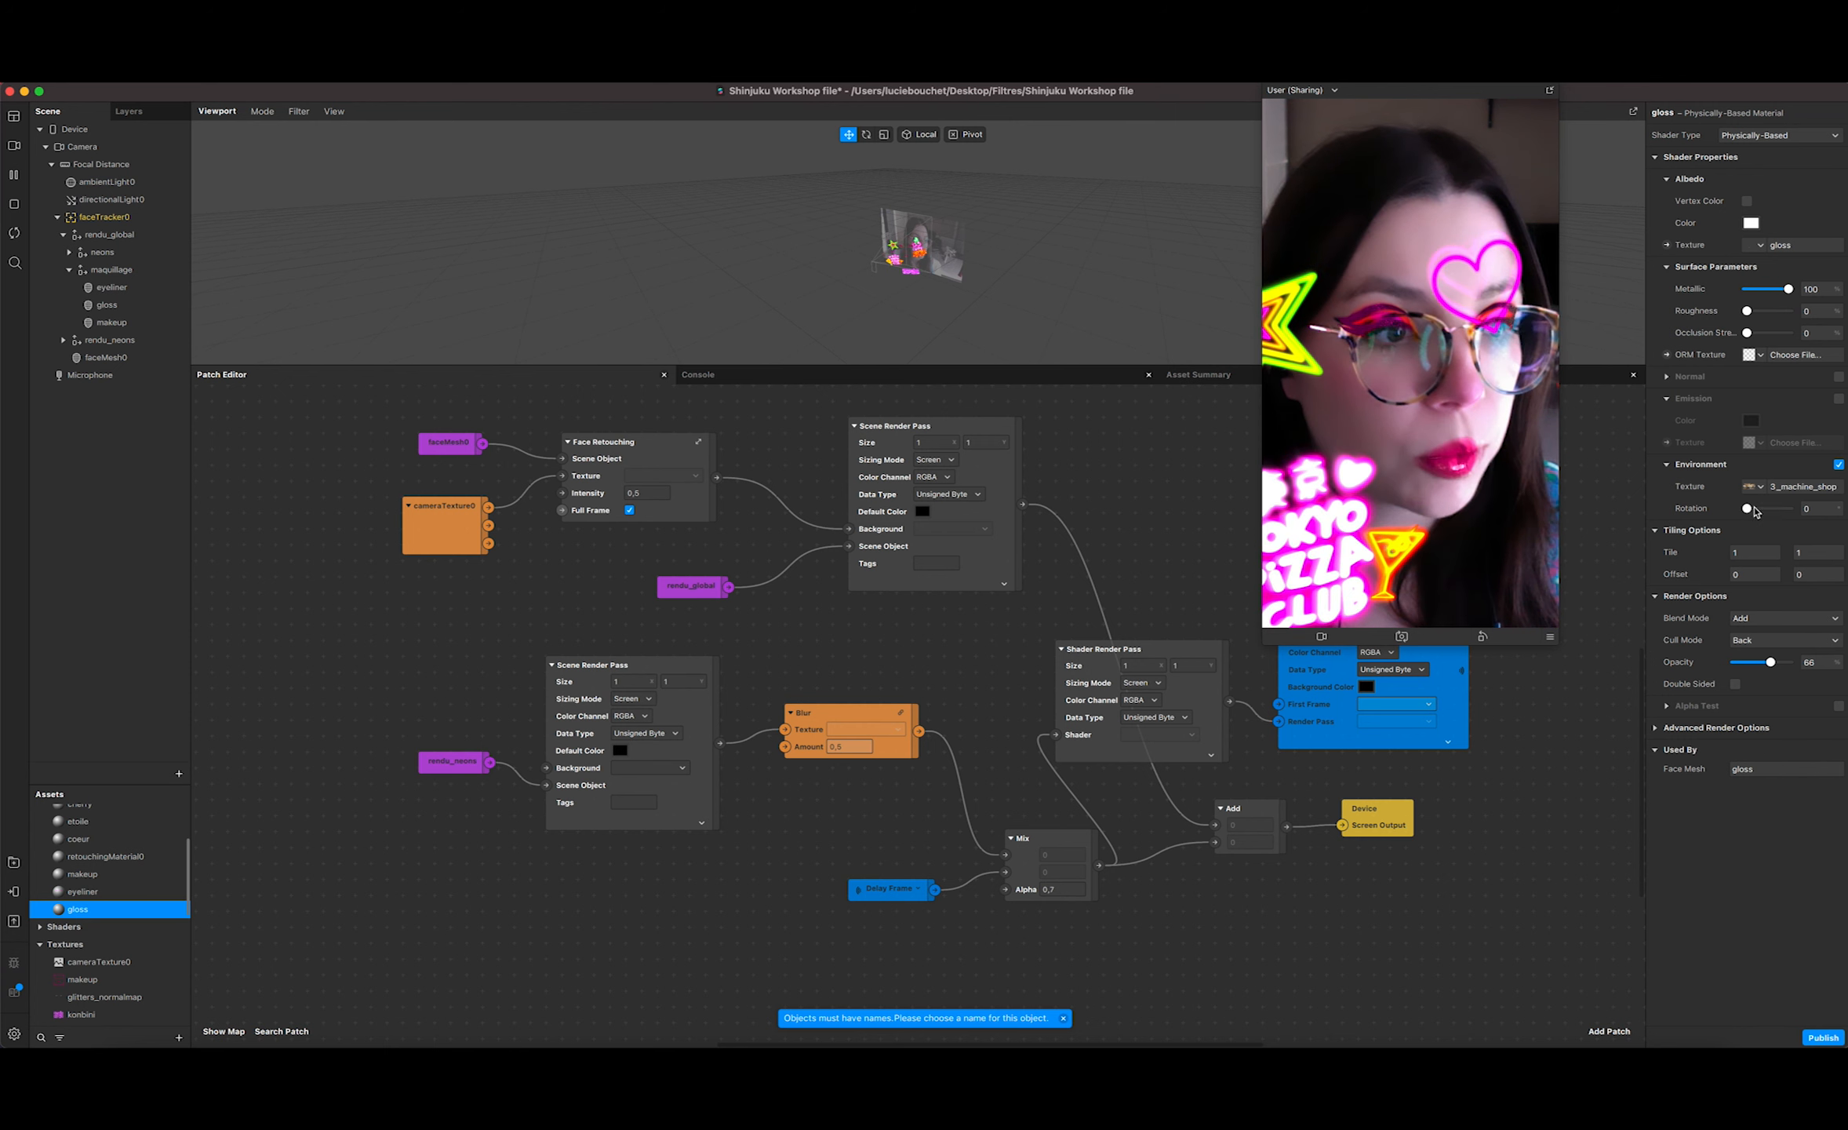
mouse_move(1761, 511)
left_mouse_down()
mouse_move(1803, 511)
mouse_move(1747, 511)
mouse_move(1791, 509)
mouse_move(1770, 510)
left_mouse_up()
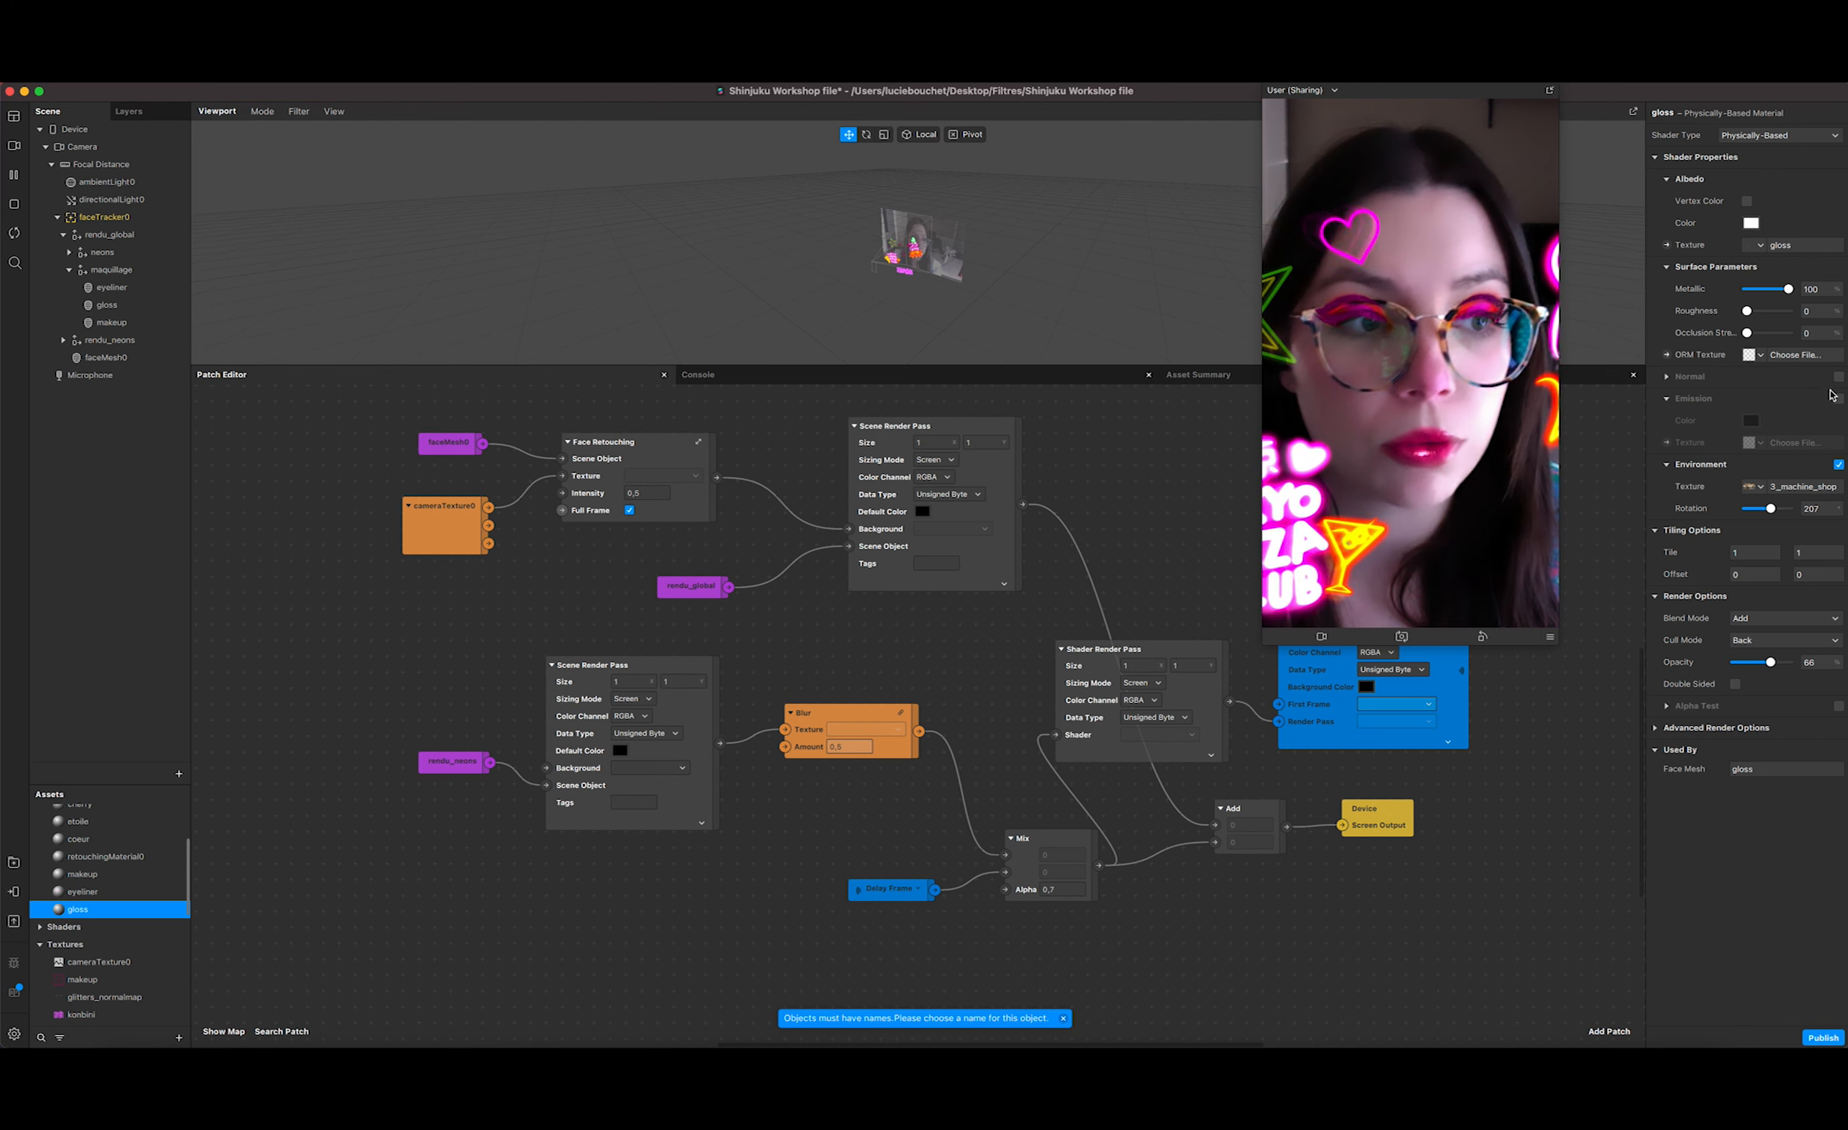
Step: Place the Iris 3D object from the assets inside rendu_global and expand it in the scene tree
left_click(1804, 376)
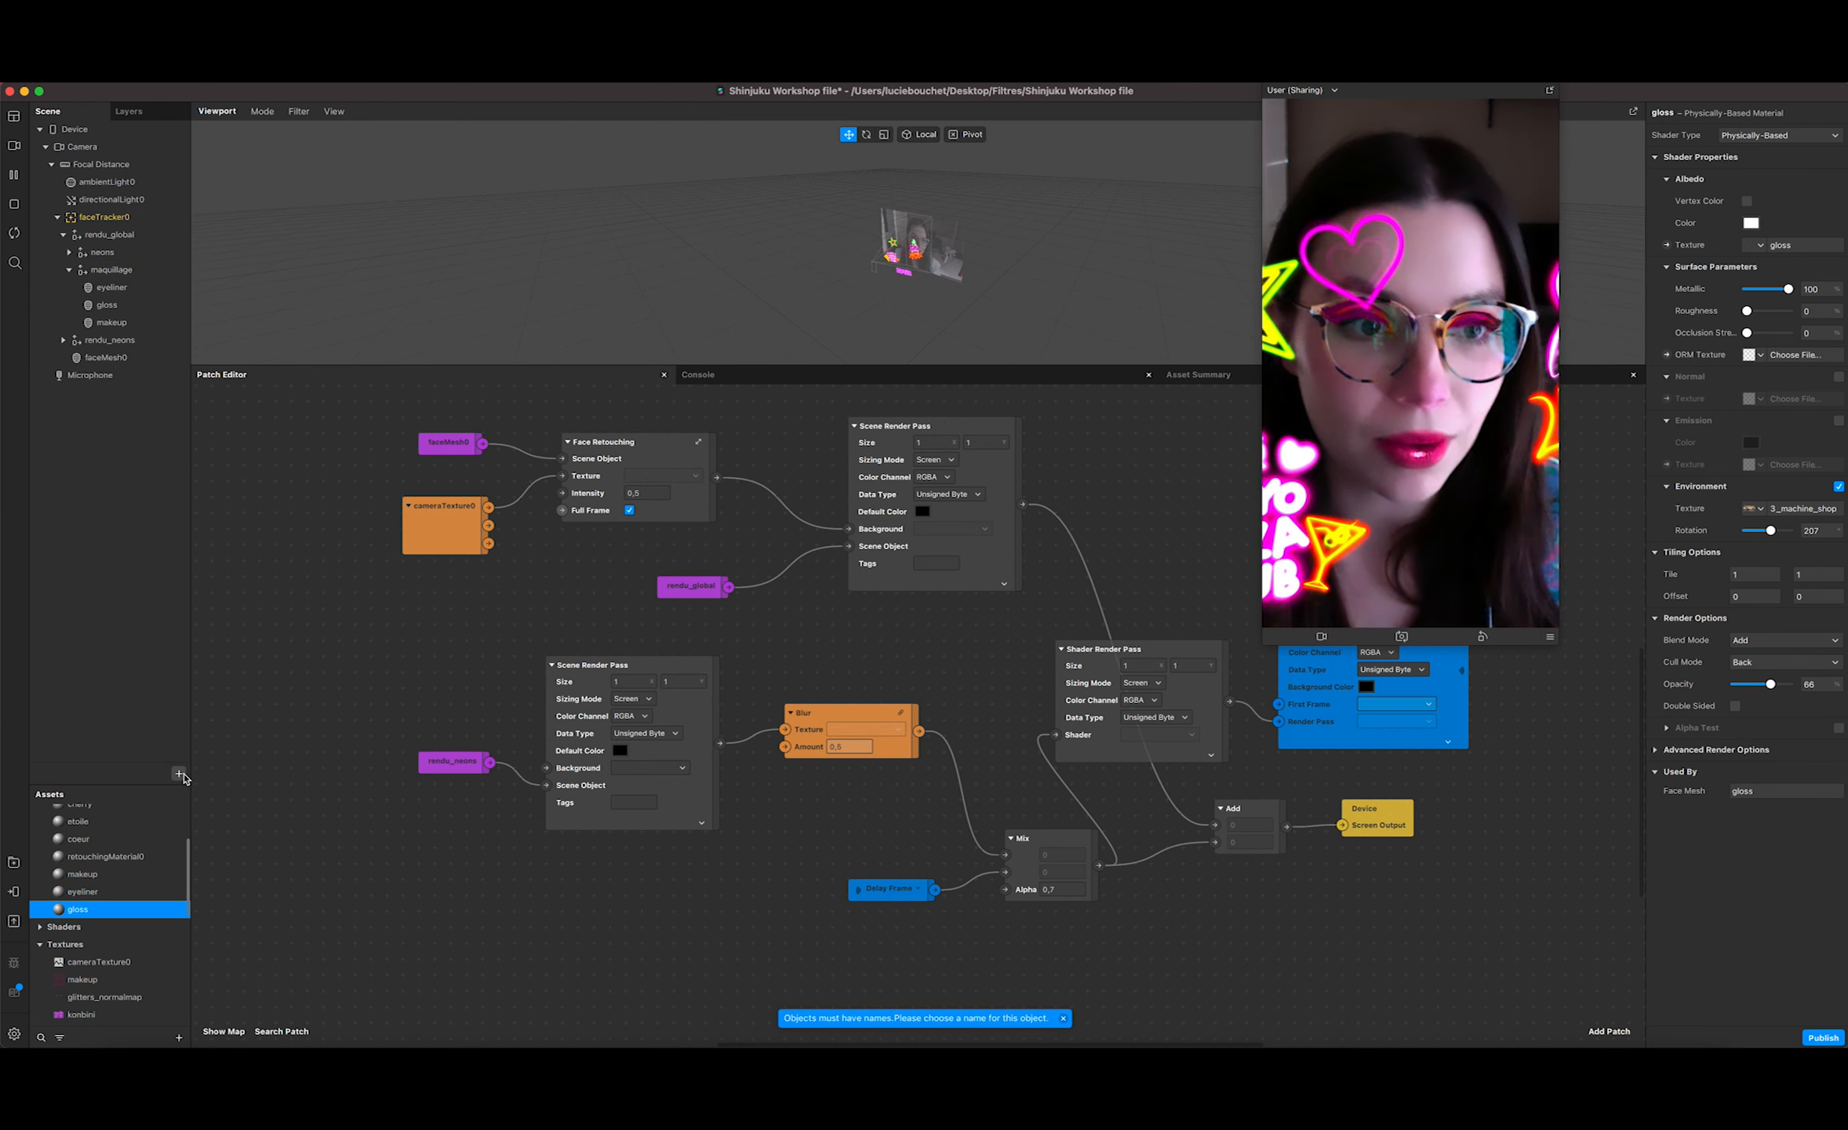
scroll(160, 828, "up", 3)
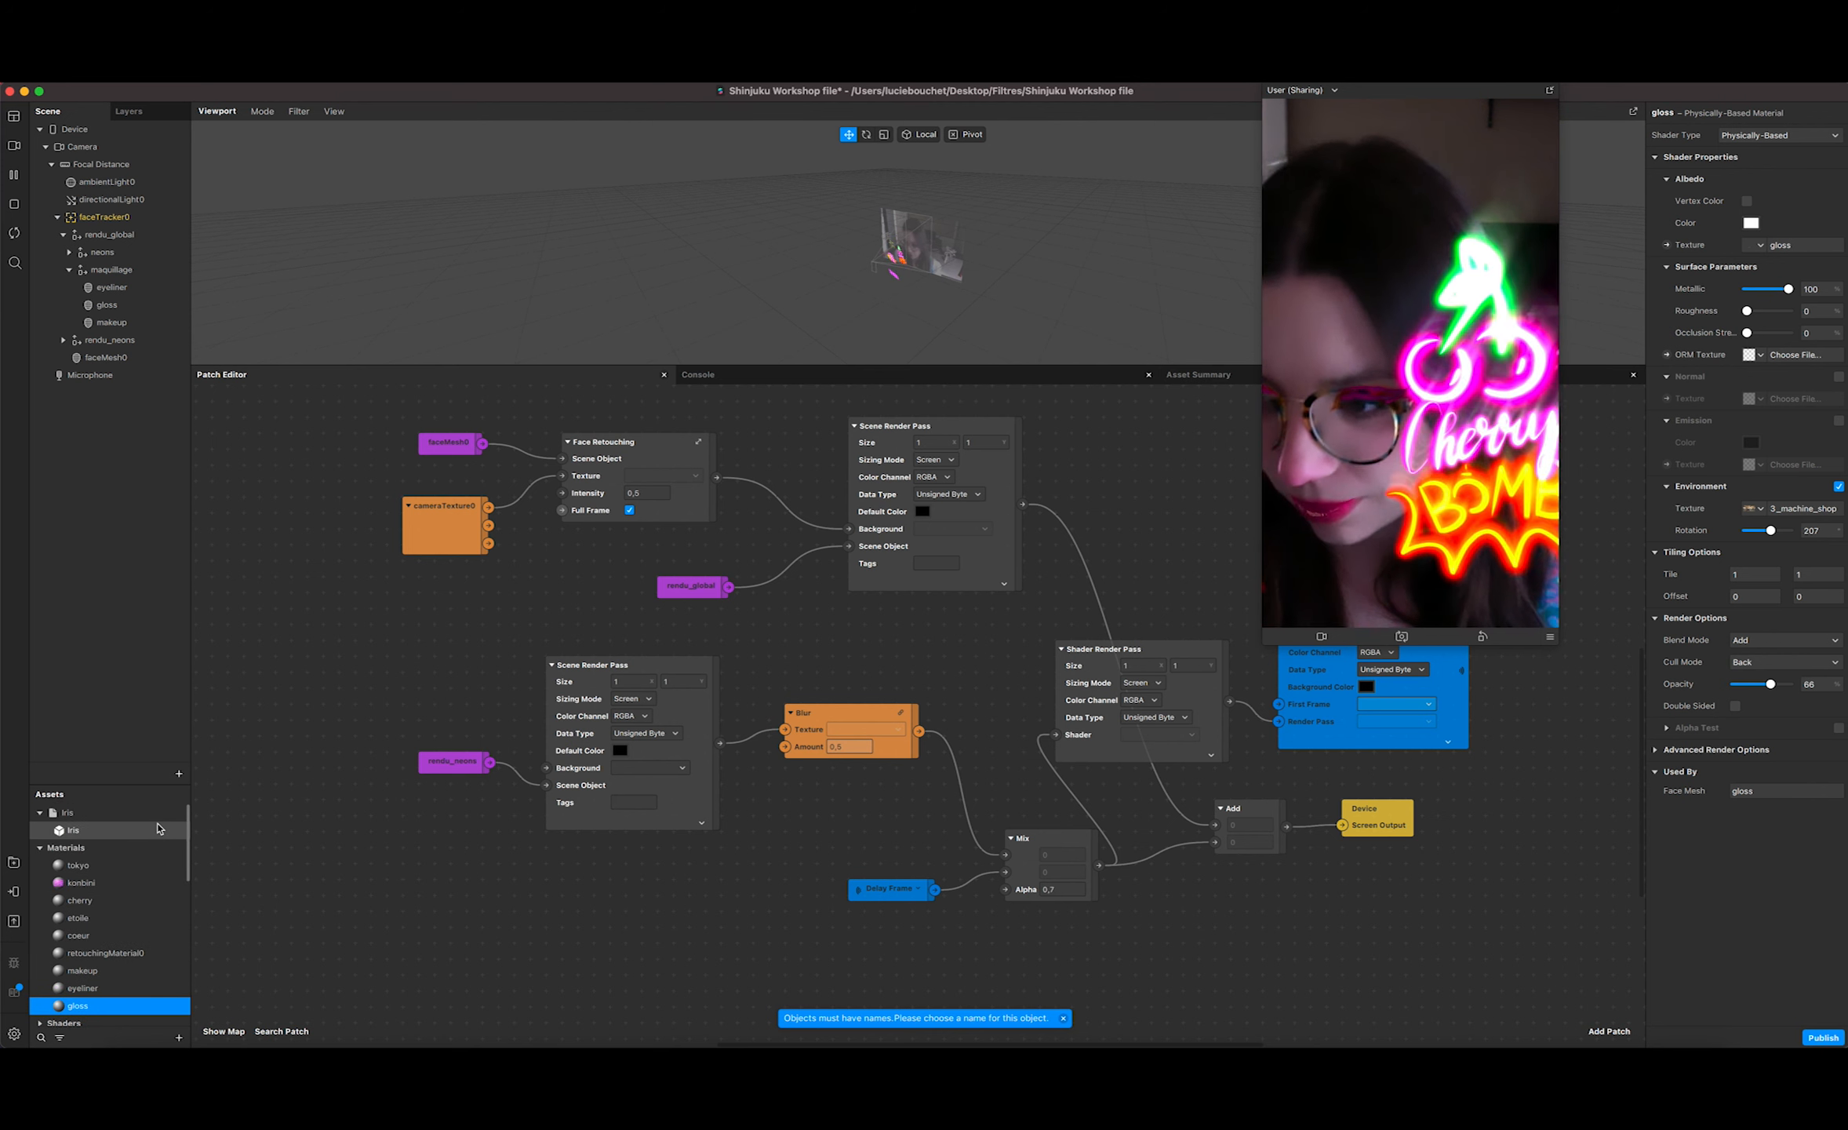
left_click_drag(68, 816, 119, 246)
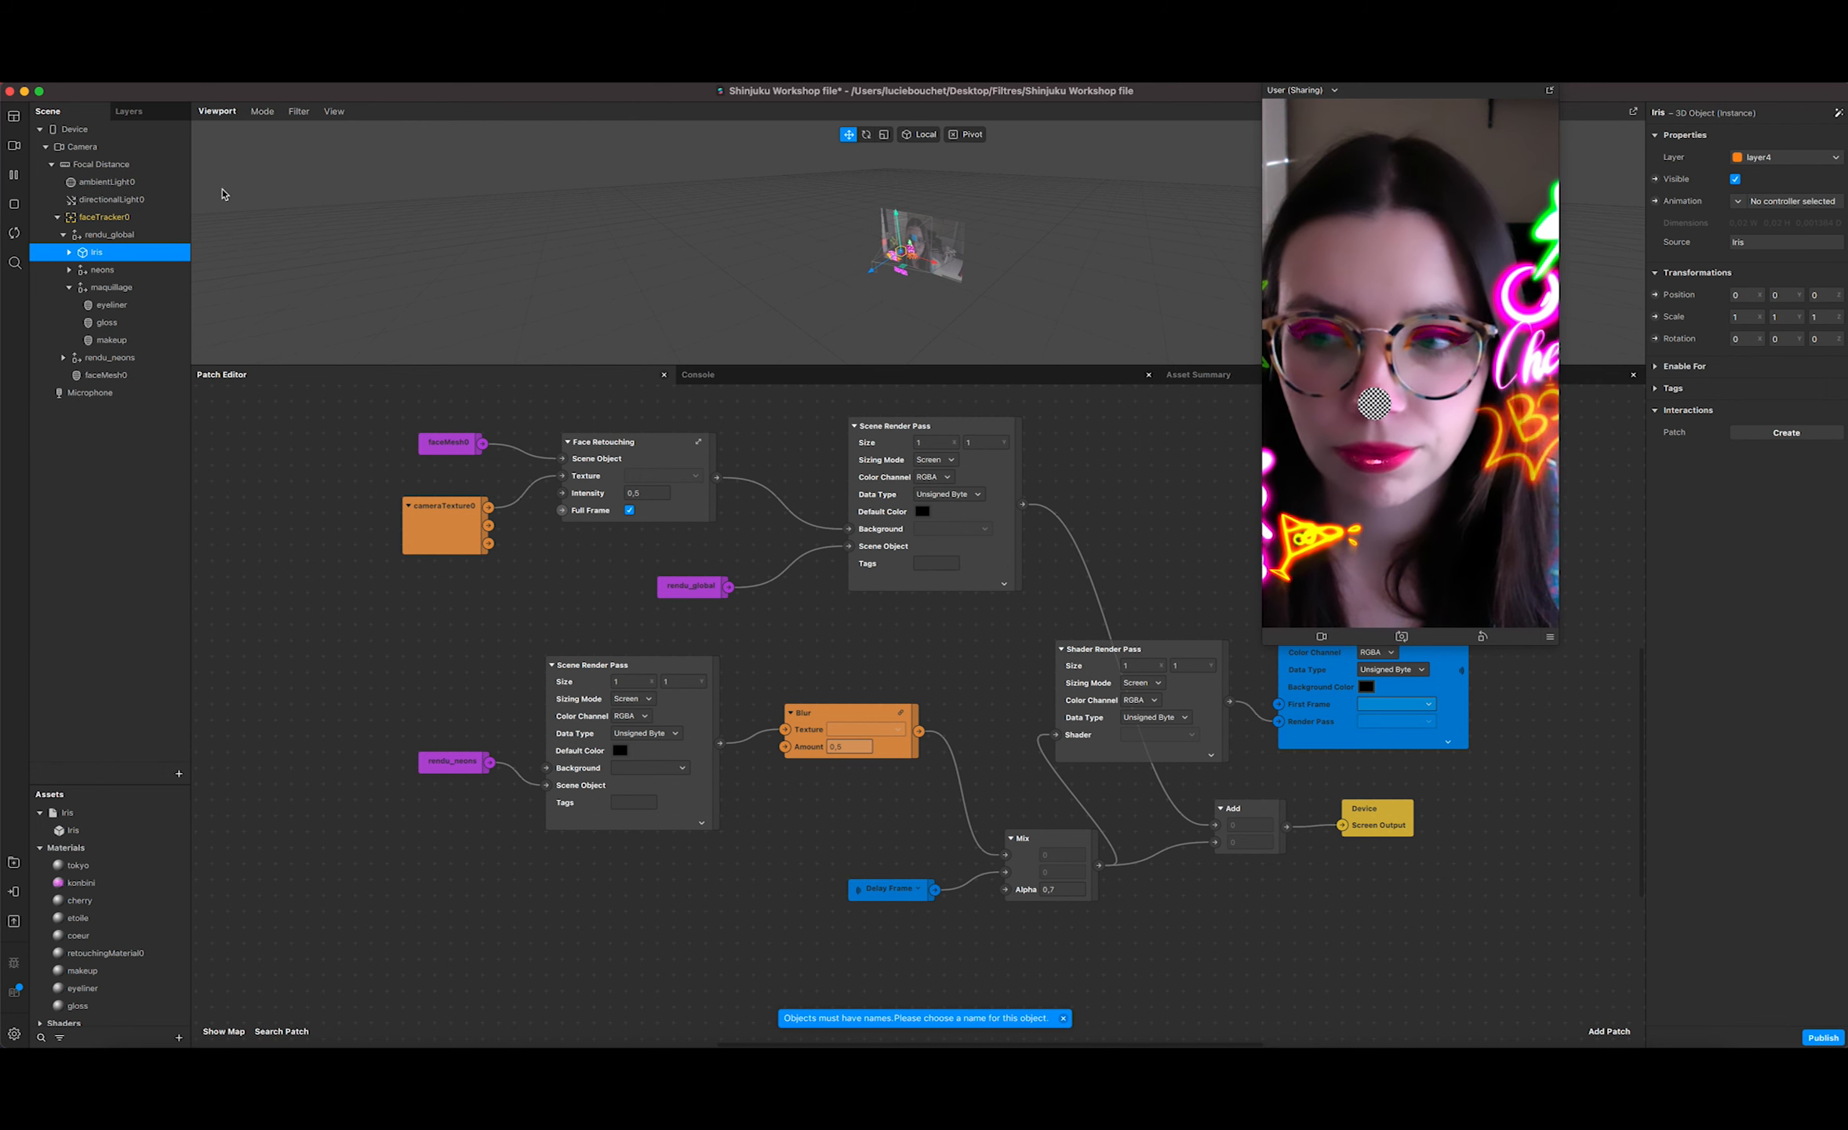
left_click(69, 252)
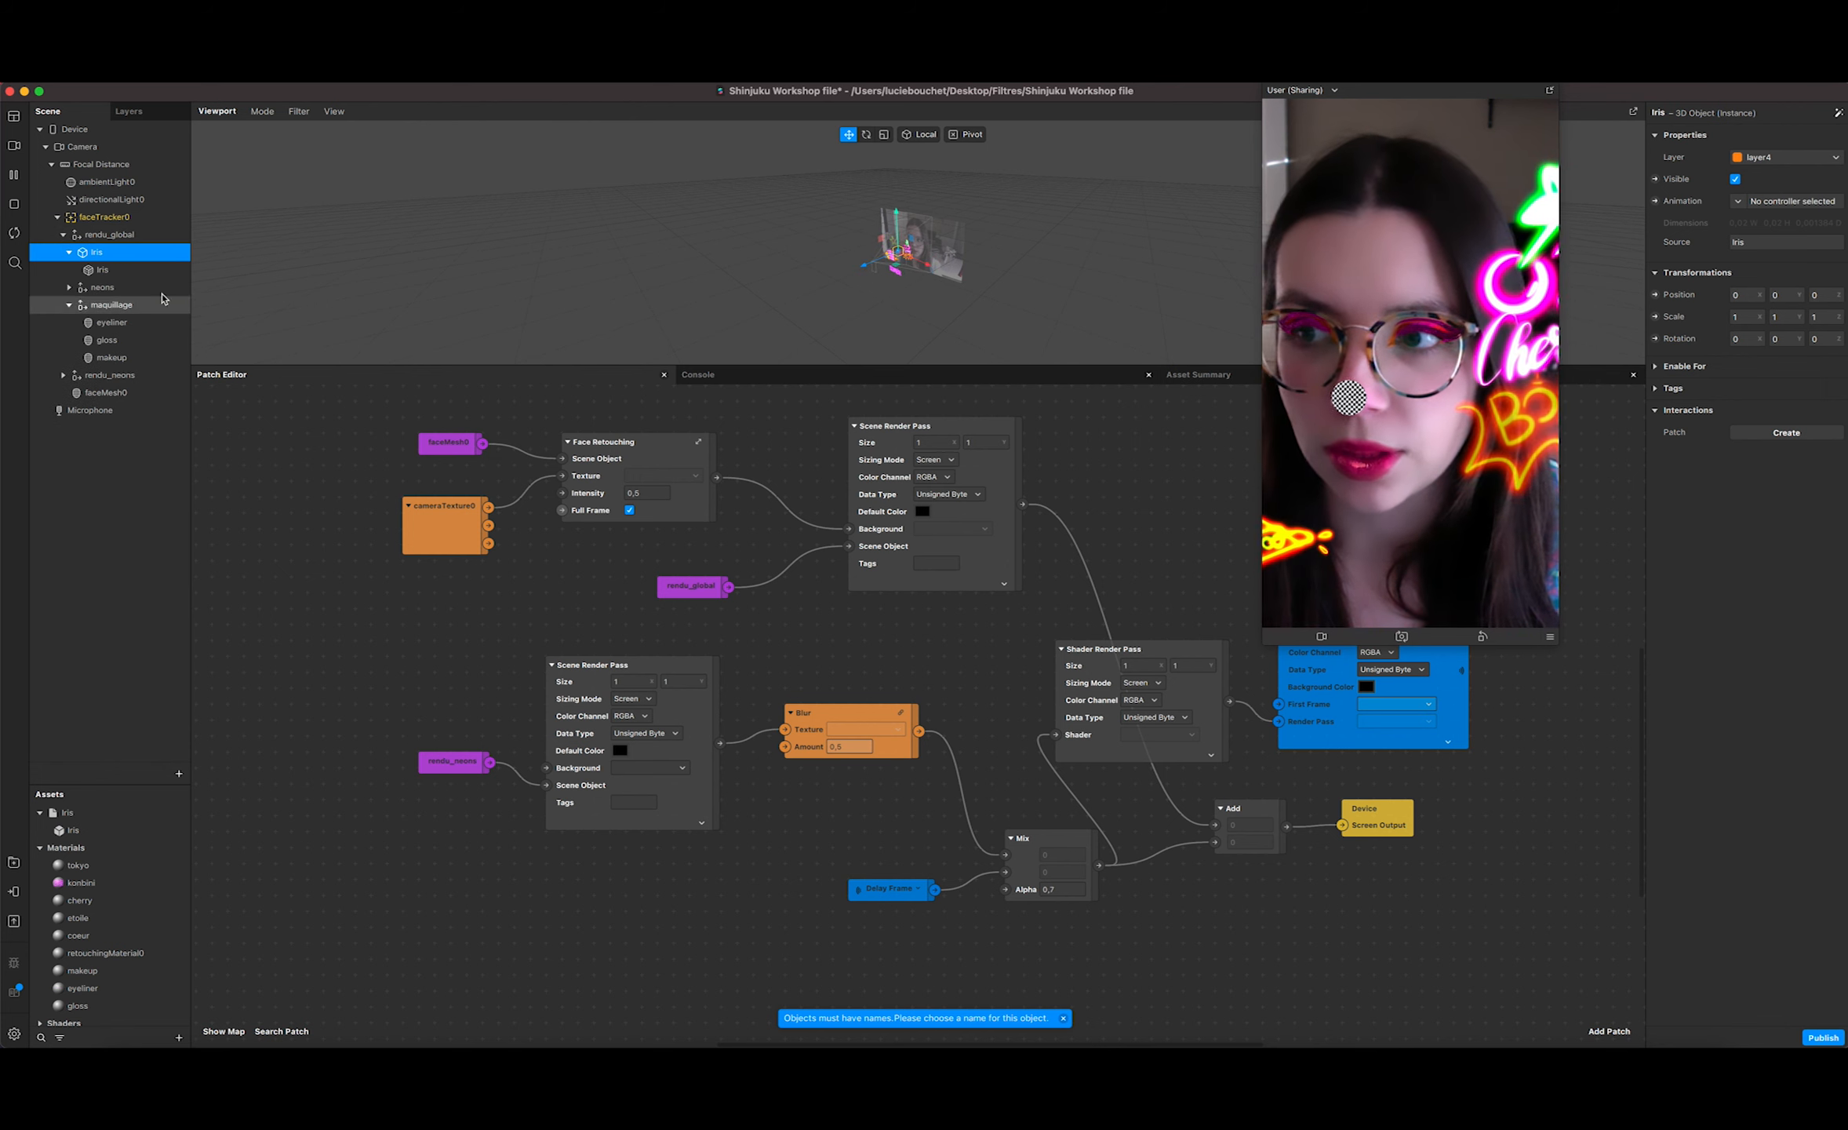
Step: Create a new material on the Iris object's mesh and rename the material iris
left_click(130, 276)
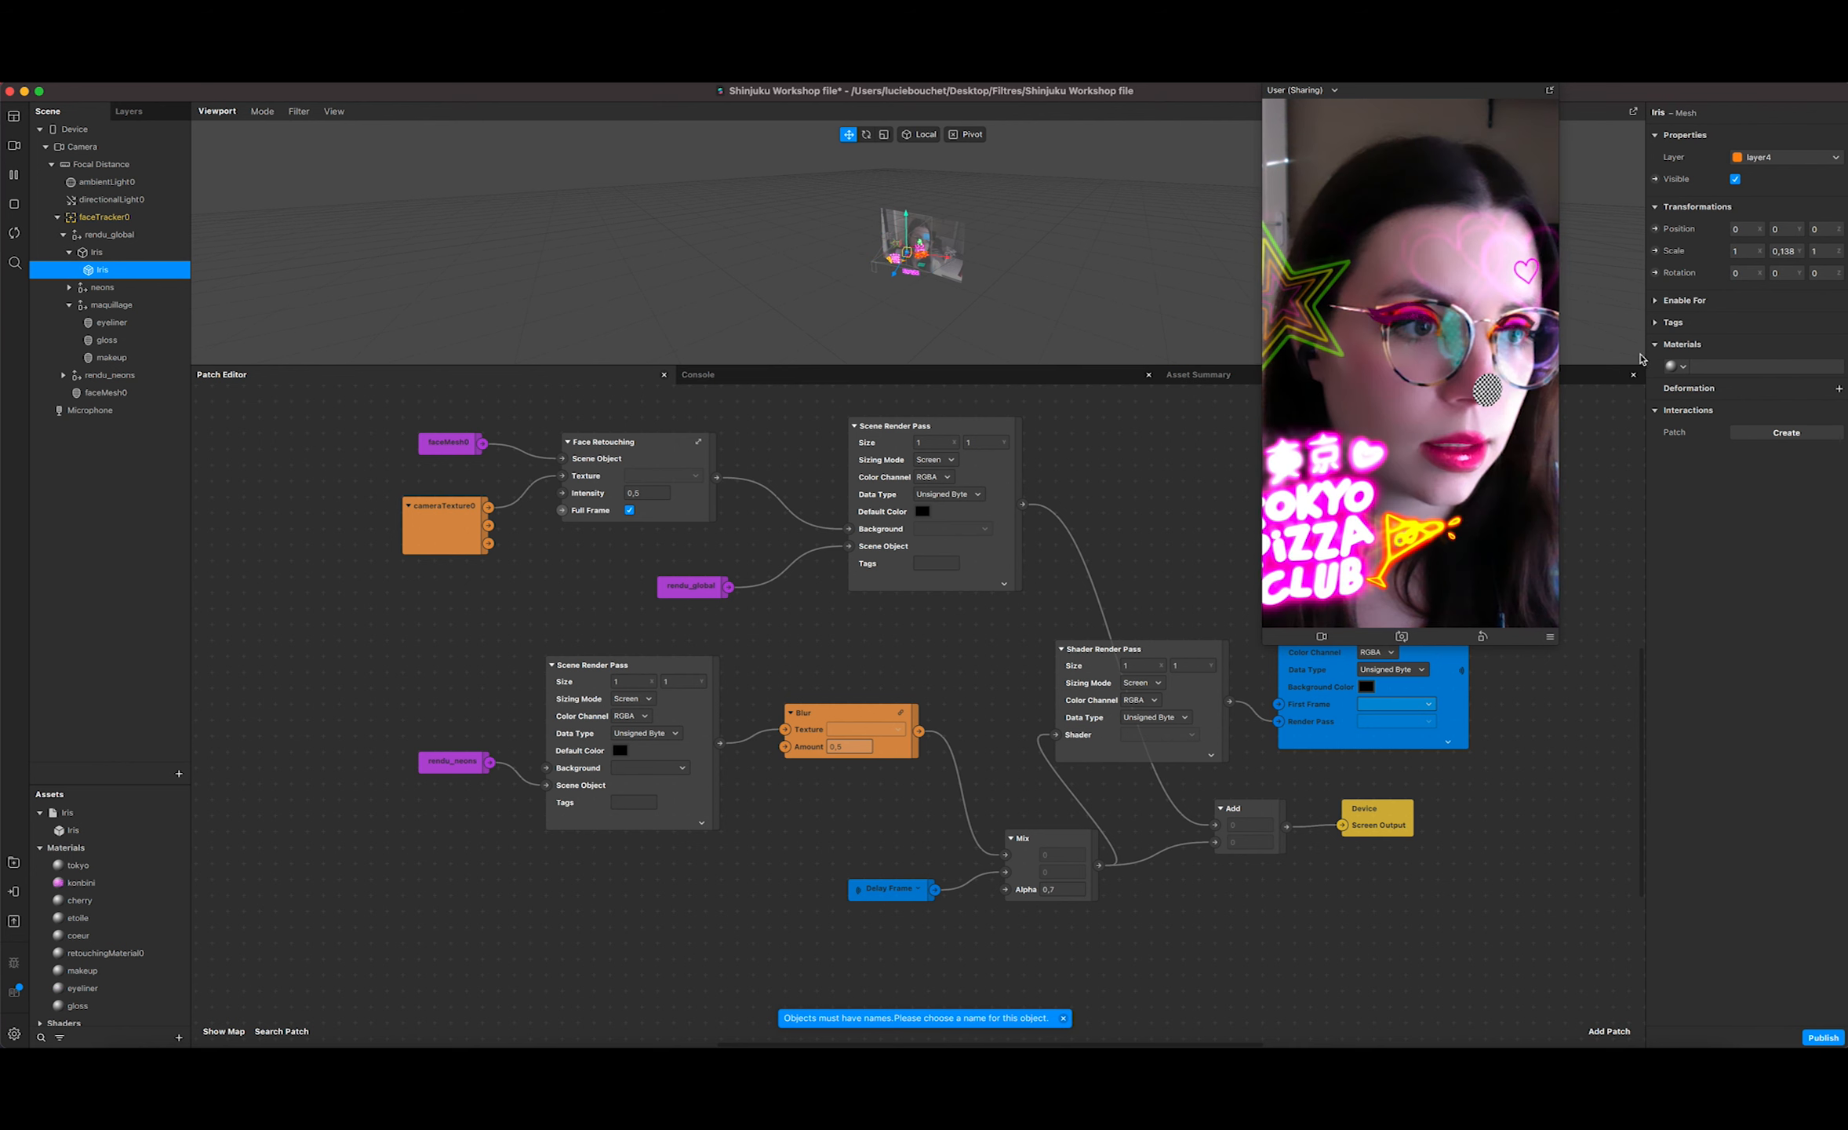
left_click(1676, 365)
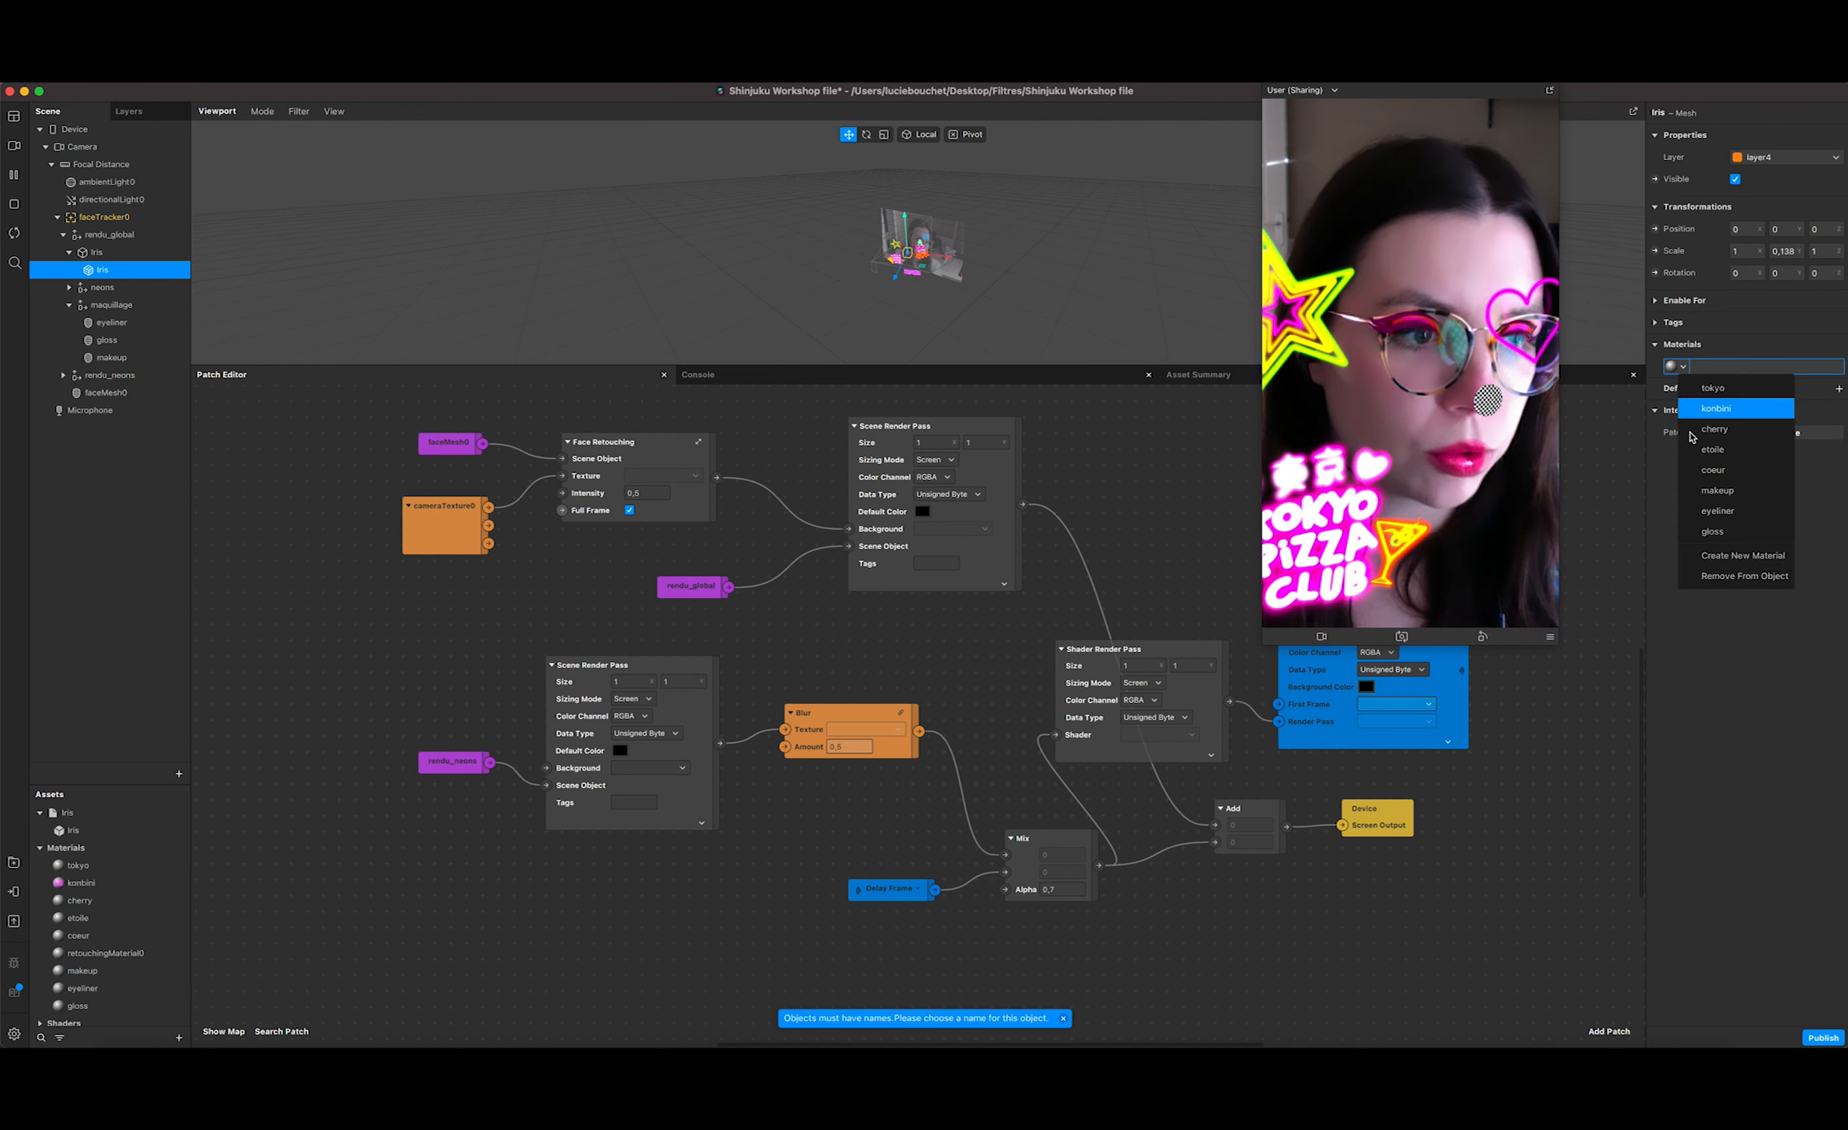
left_click(1732, 555)
scroll(109, 845, "down", 2)
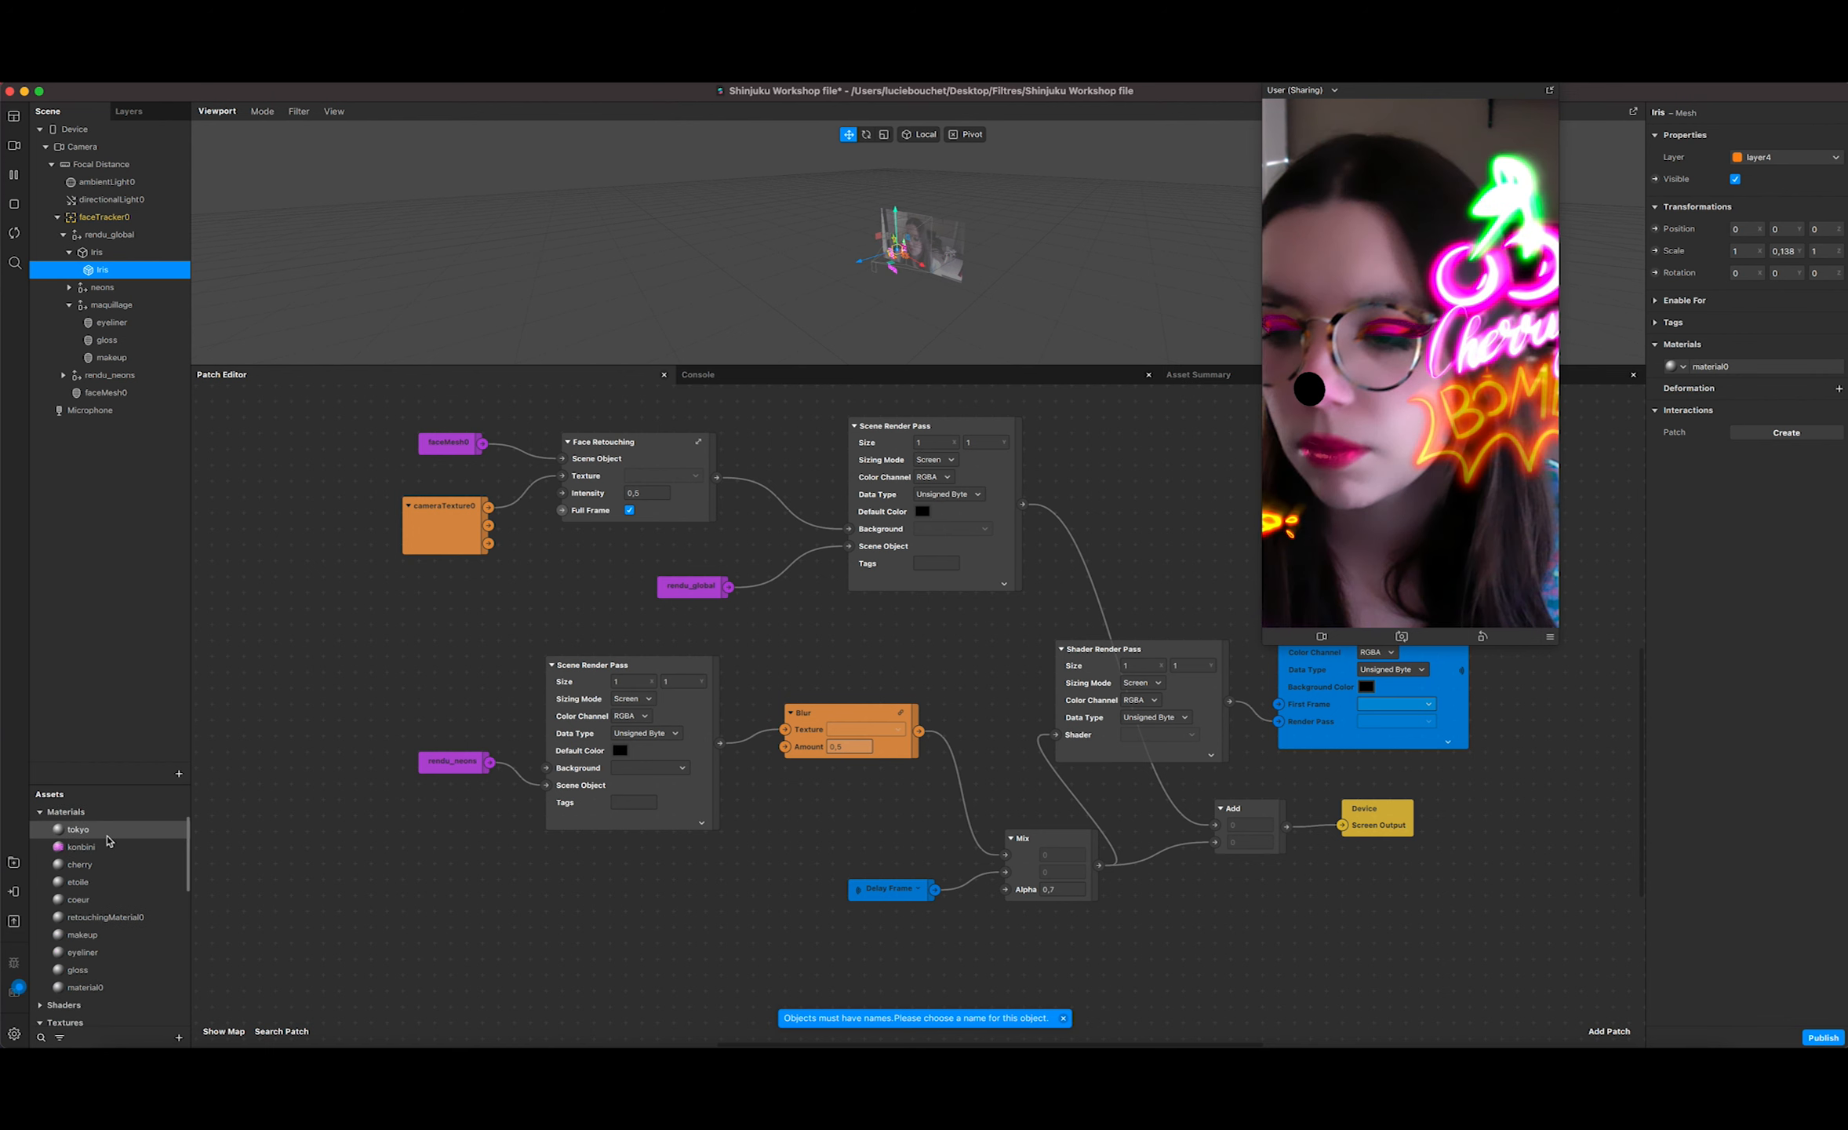
double_click(83, 986)
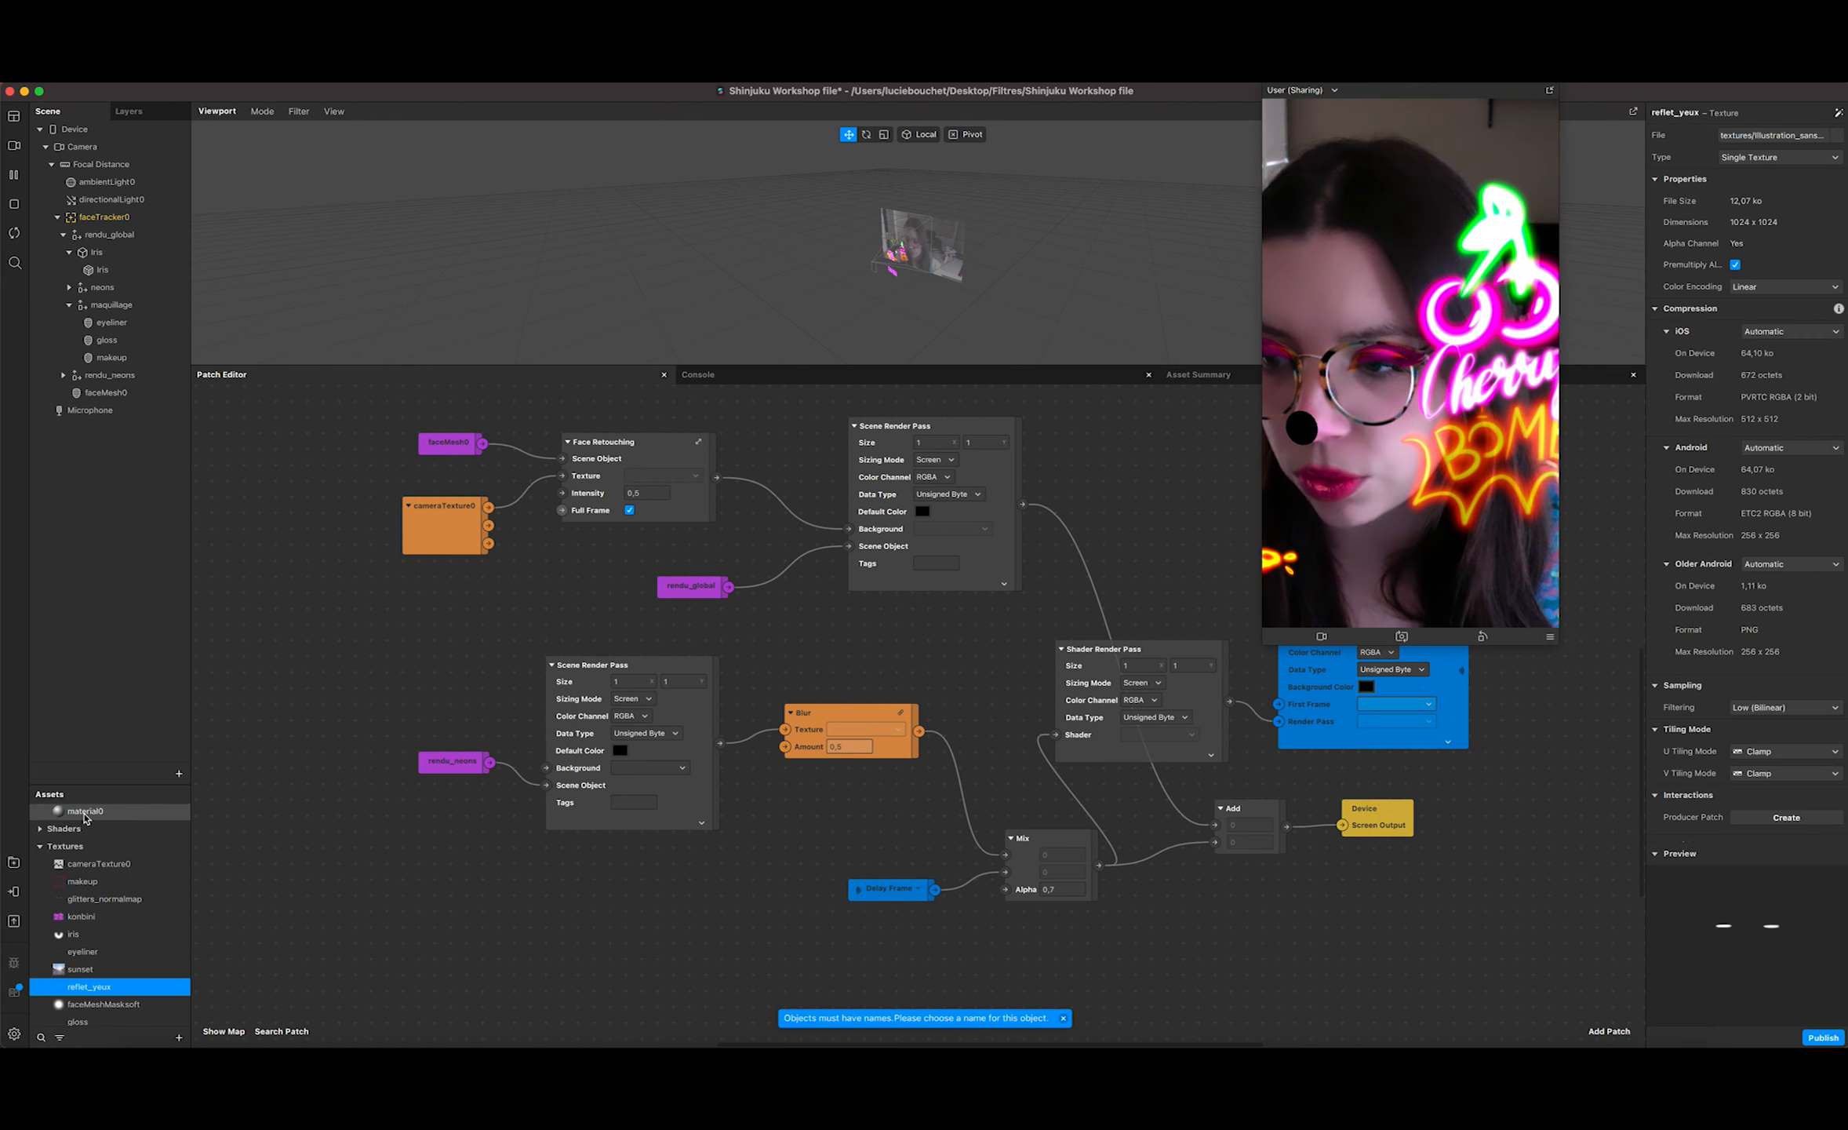
scroll(85, 818, "down", 3)
type("iris")
key("Return")
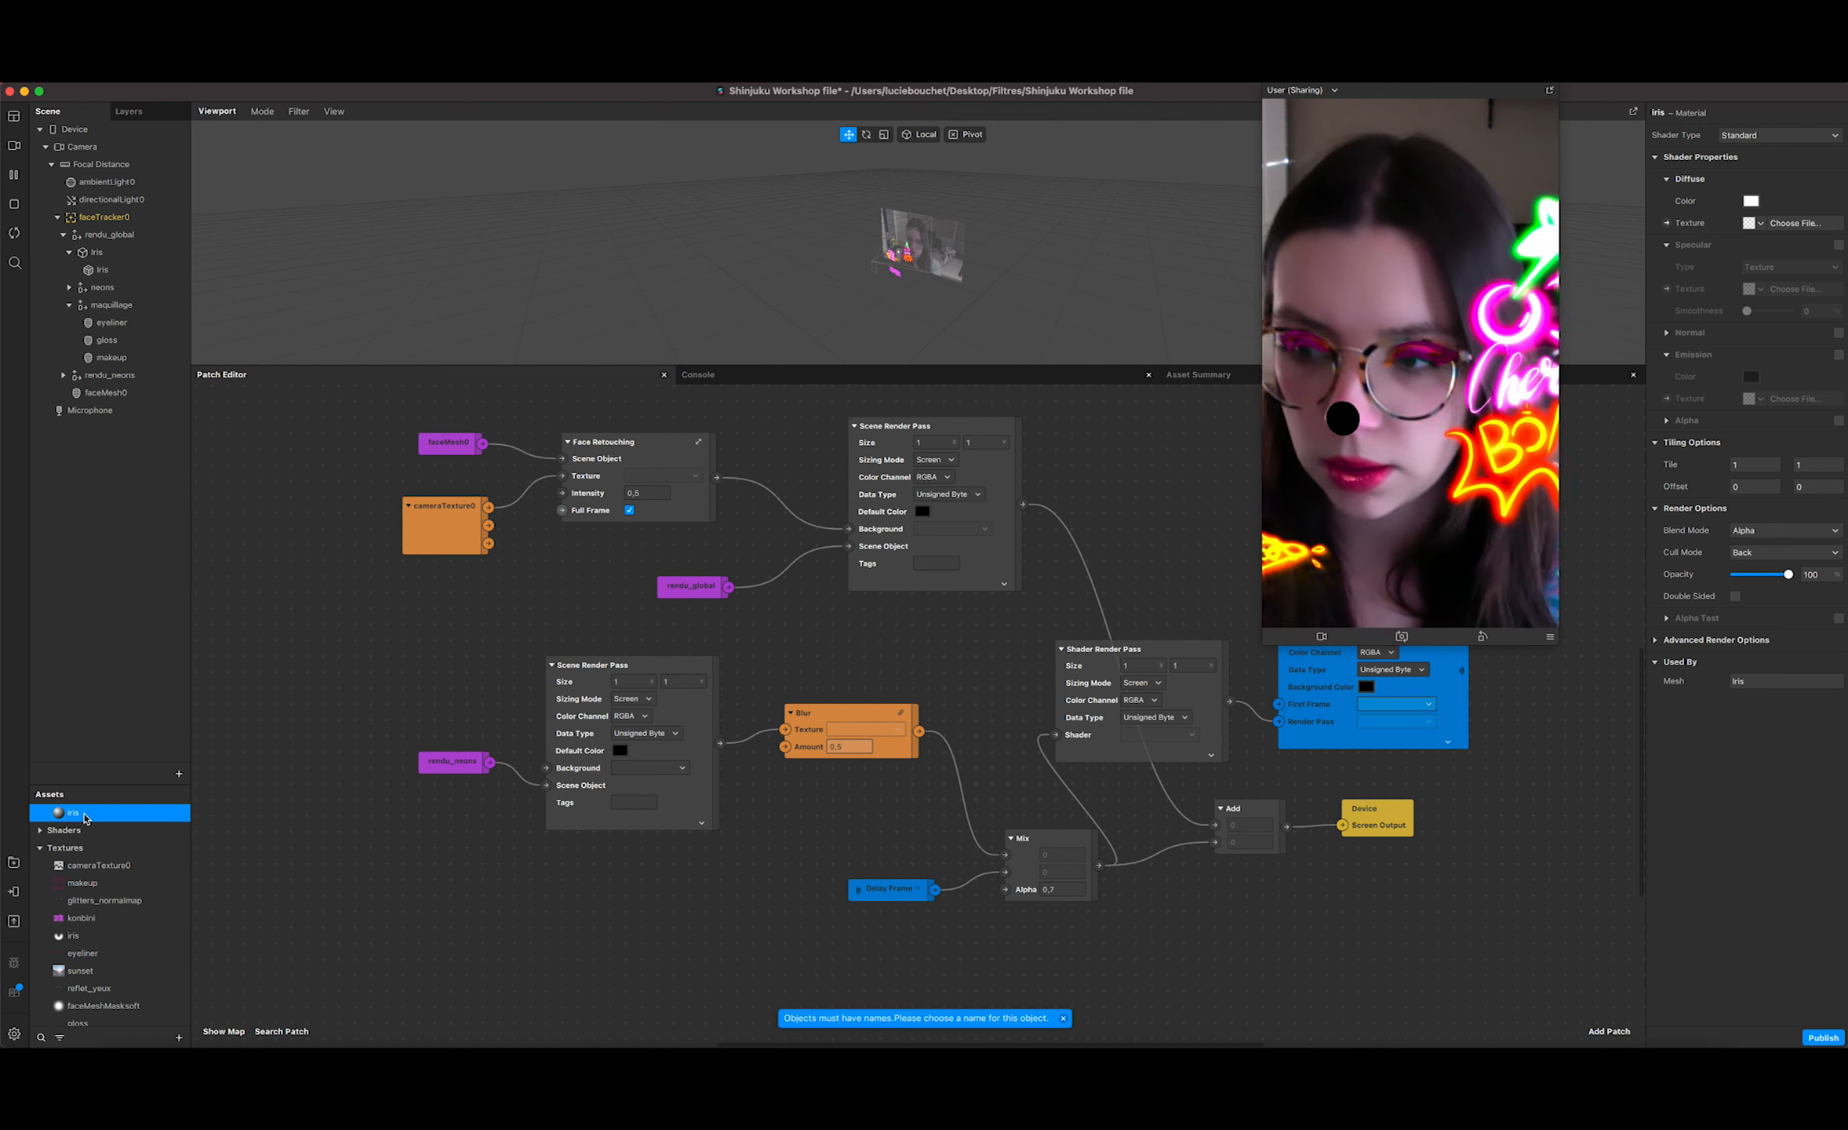
Step: Set the iris material's shader type to Flat and its diffuse texture to iris
left_click(1789, 135)
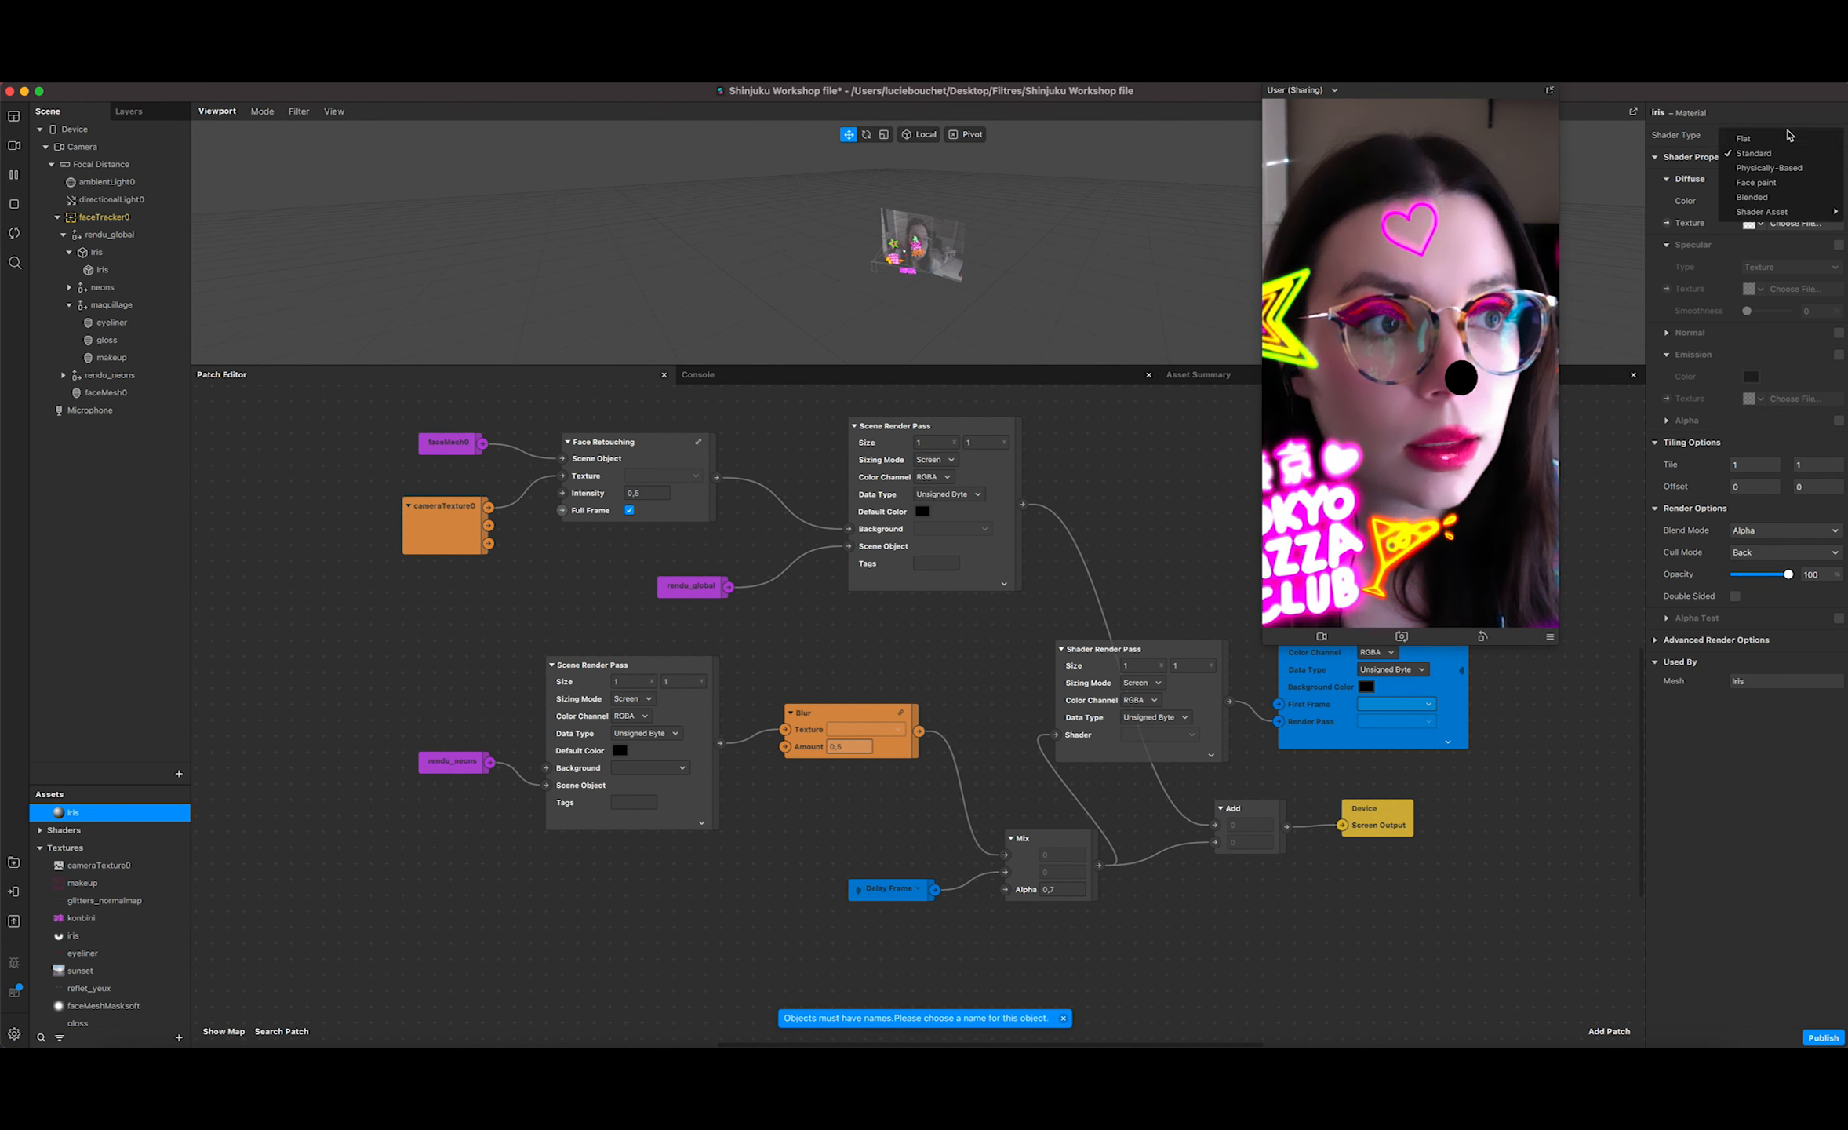
left_click(1789, 137)
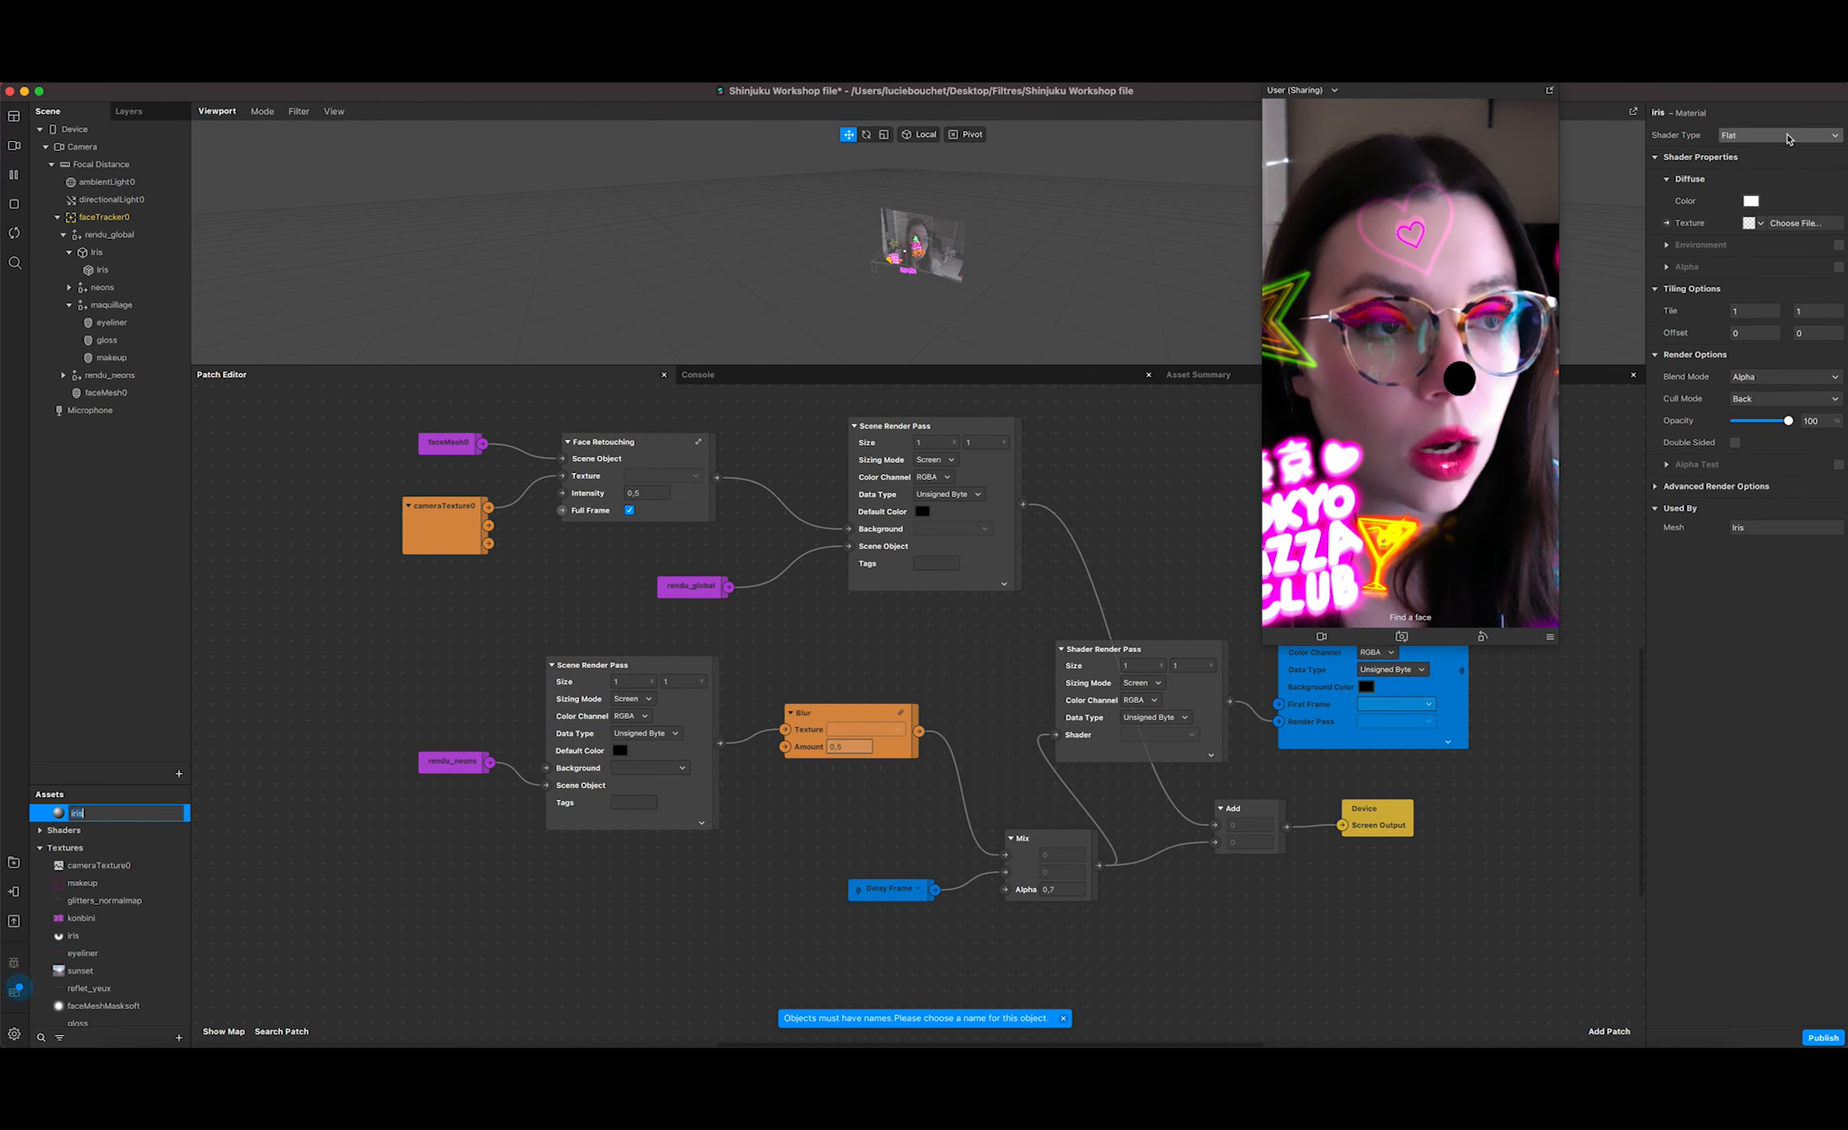
left_click(1760, 224)
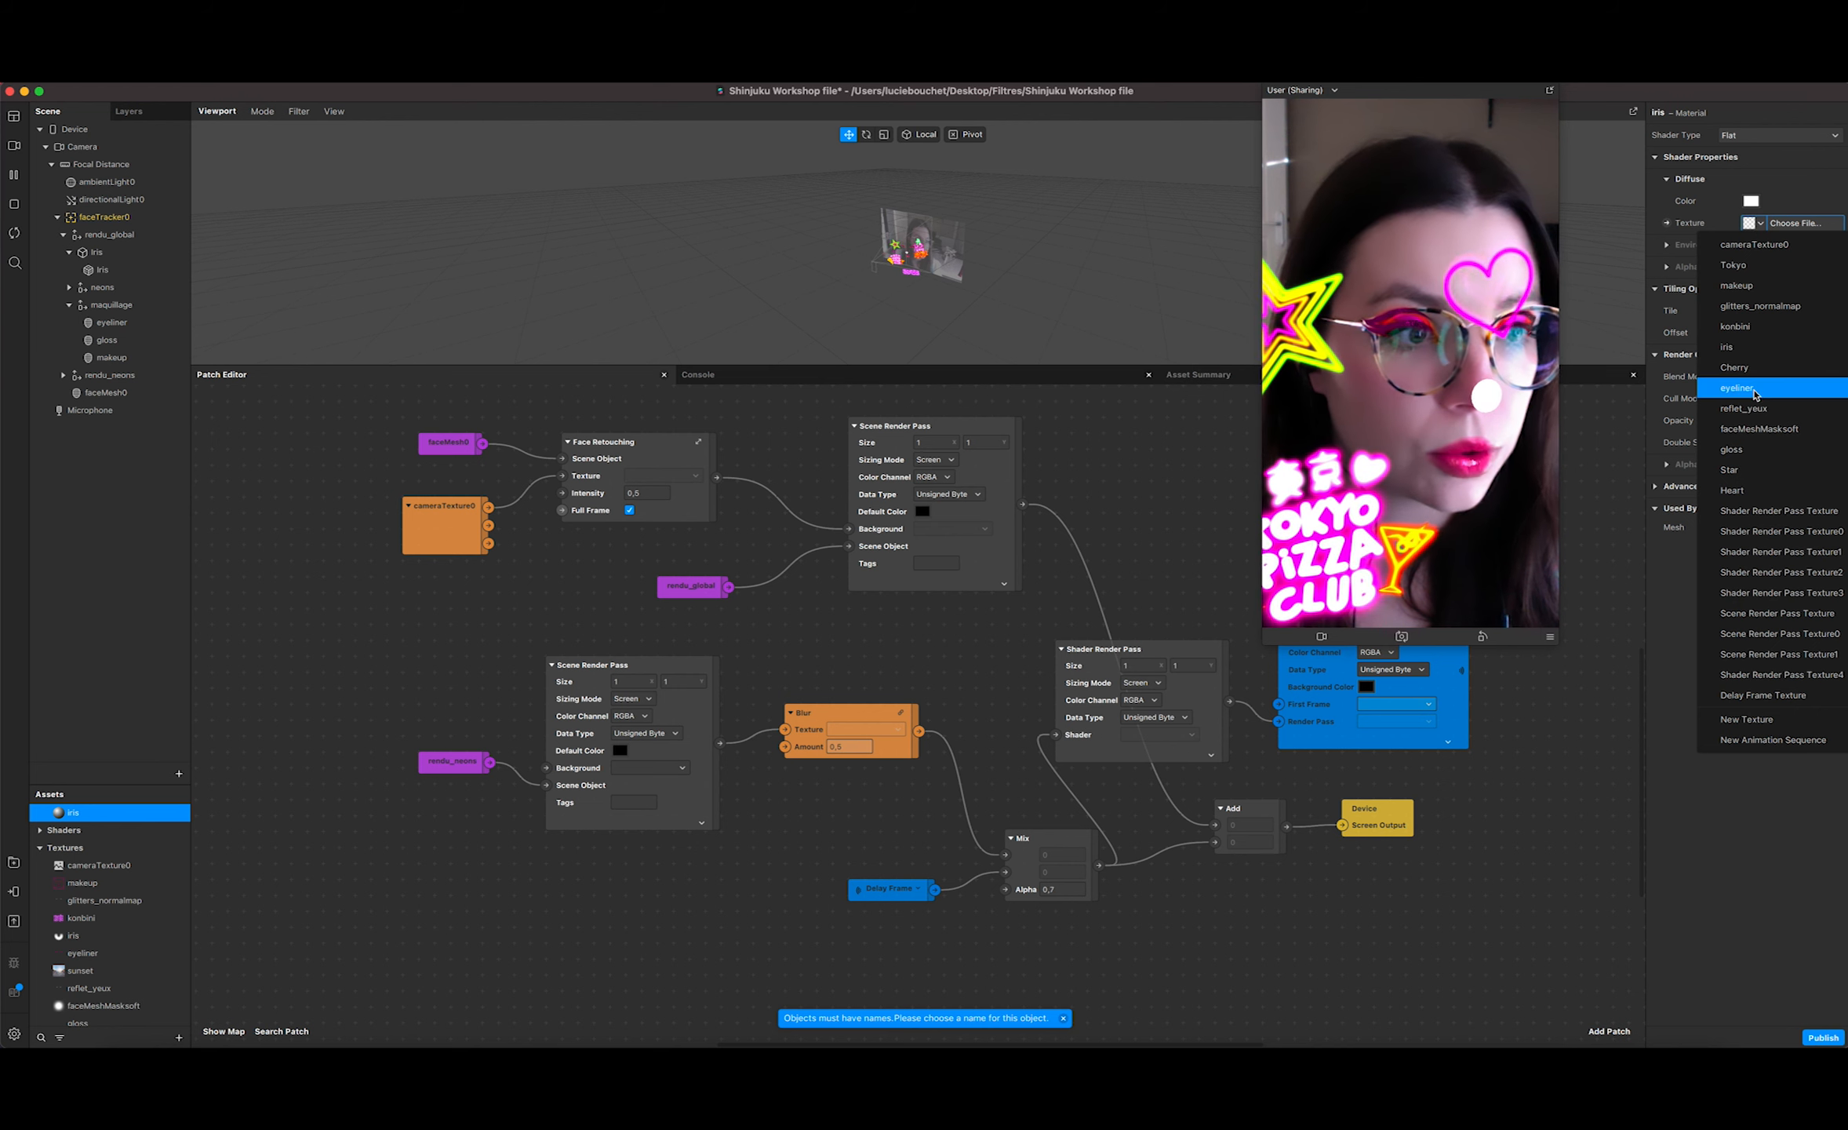
left_click(1758, 348)
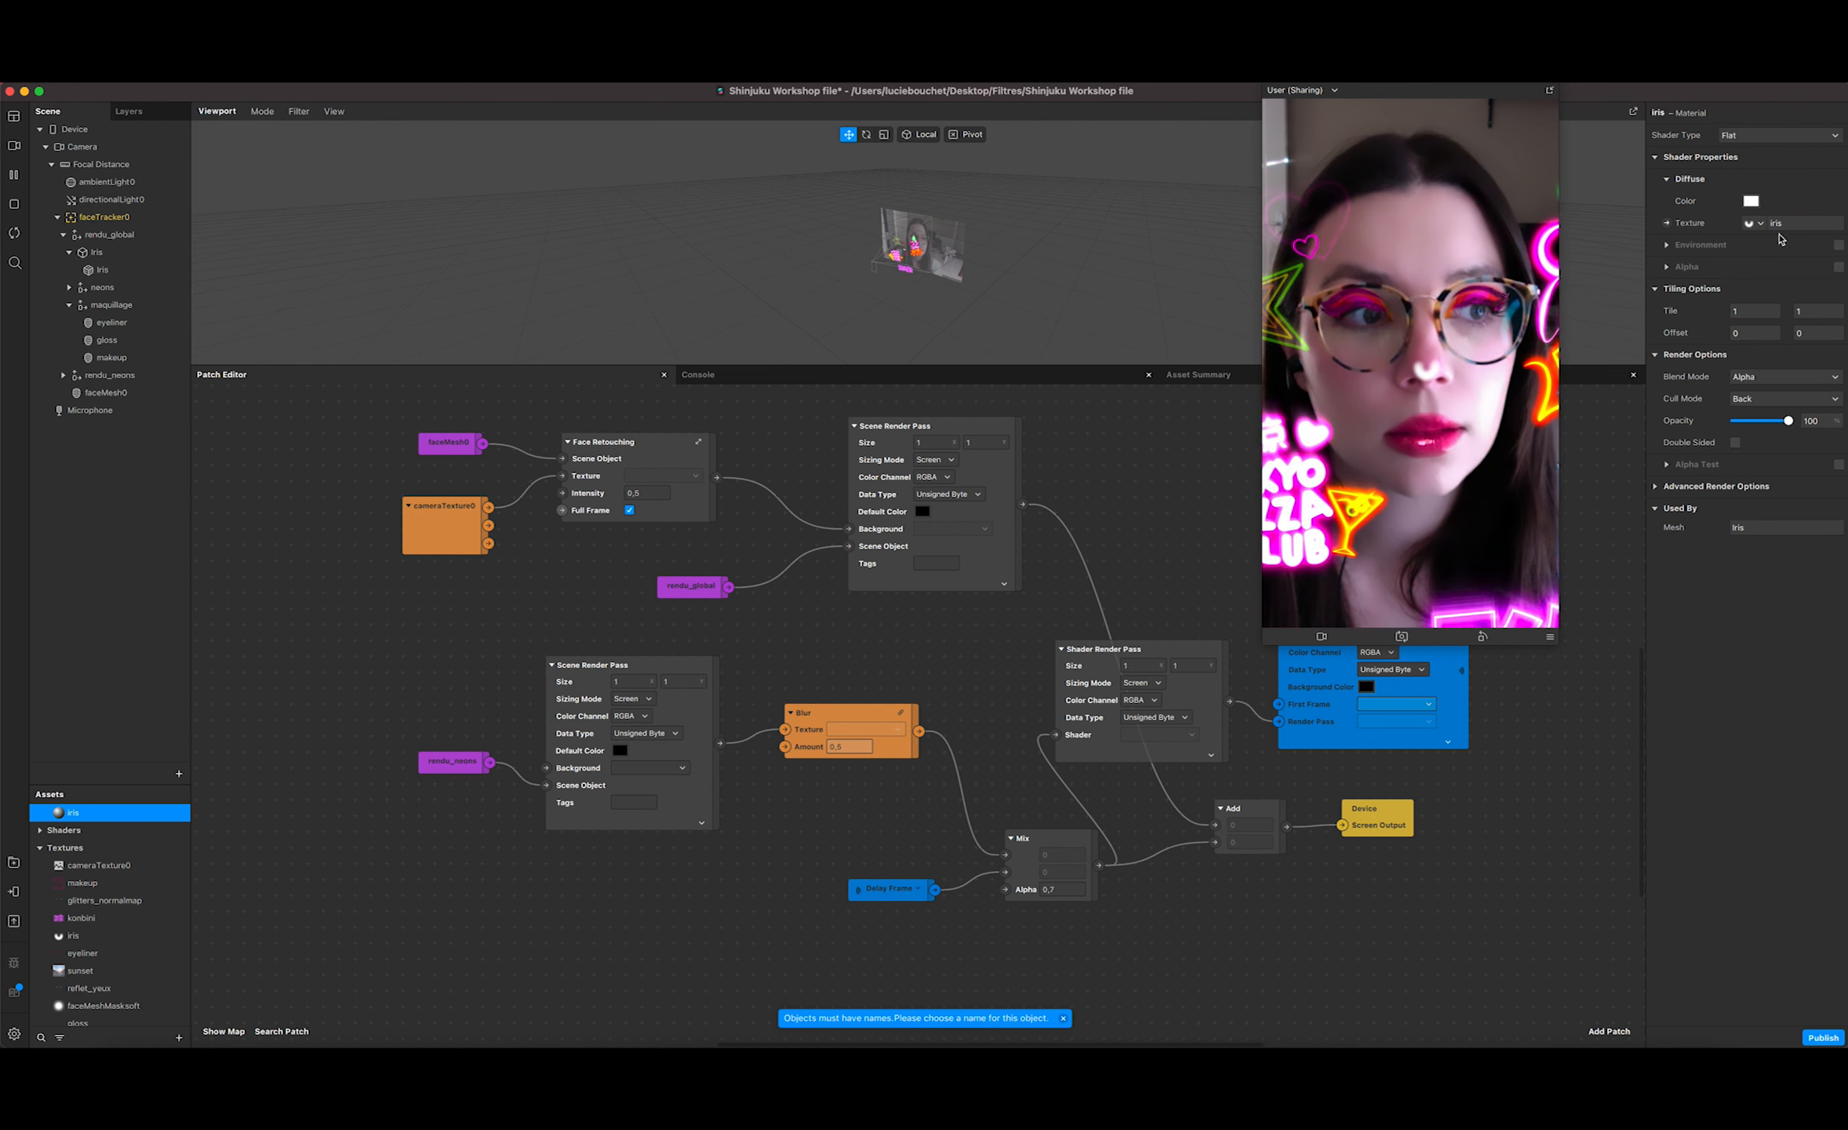
Step: Set the iris material's diffuse color to a light green
left_click(1752, 201)
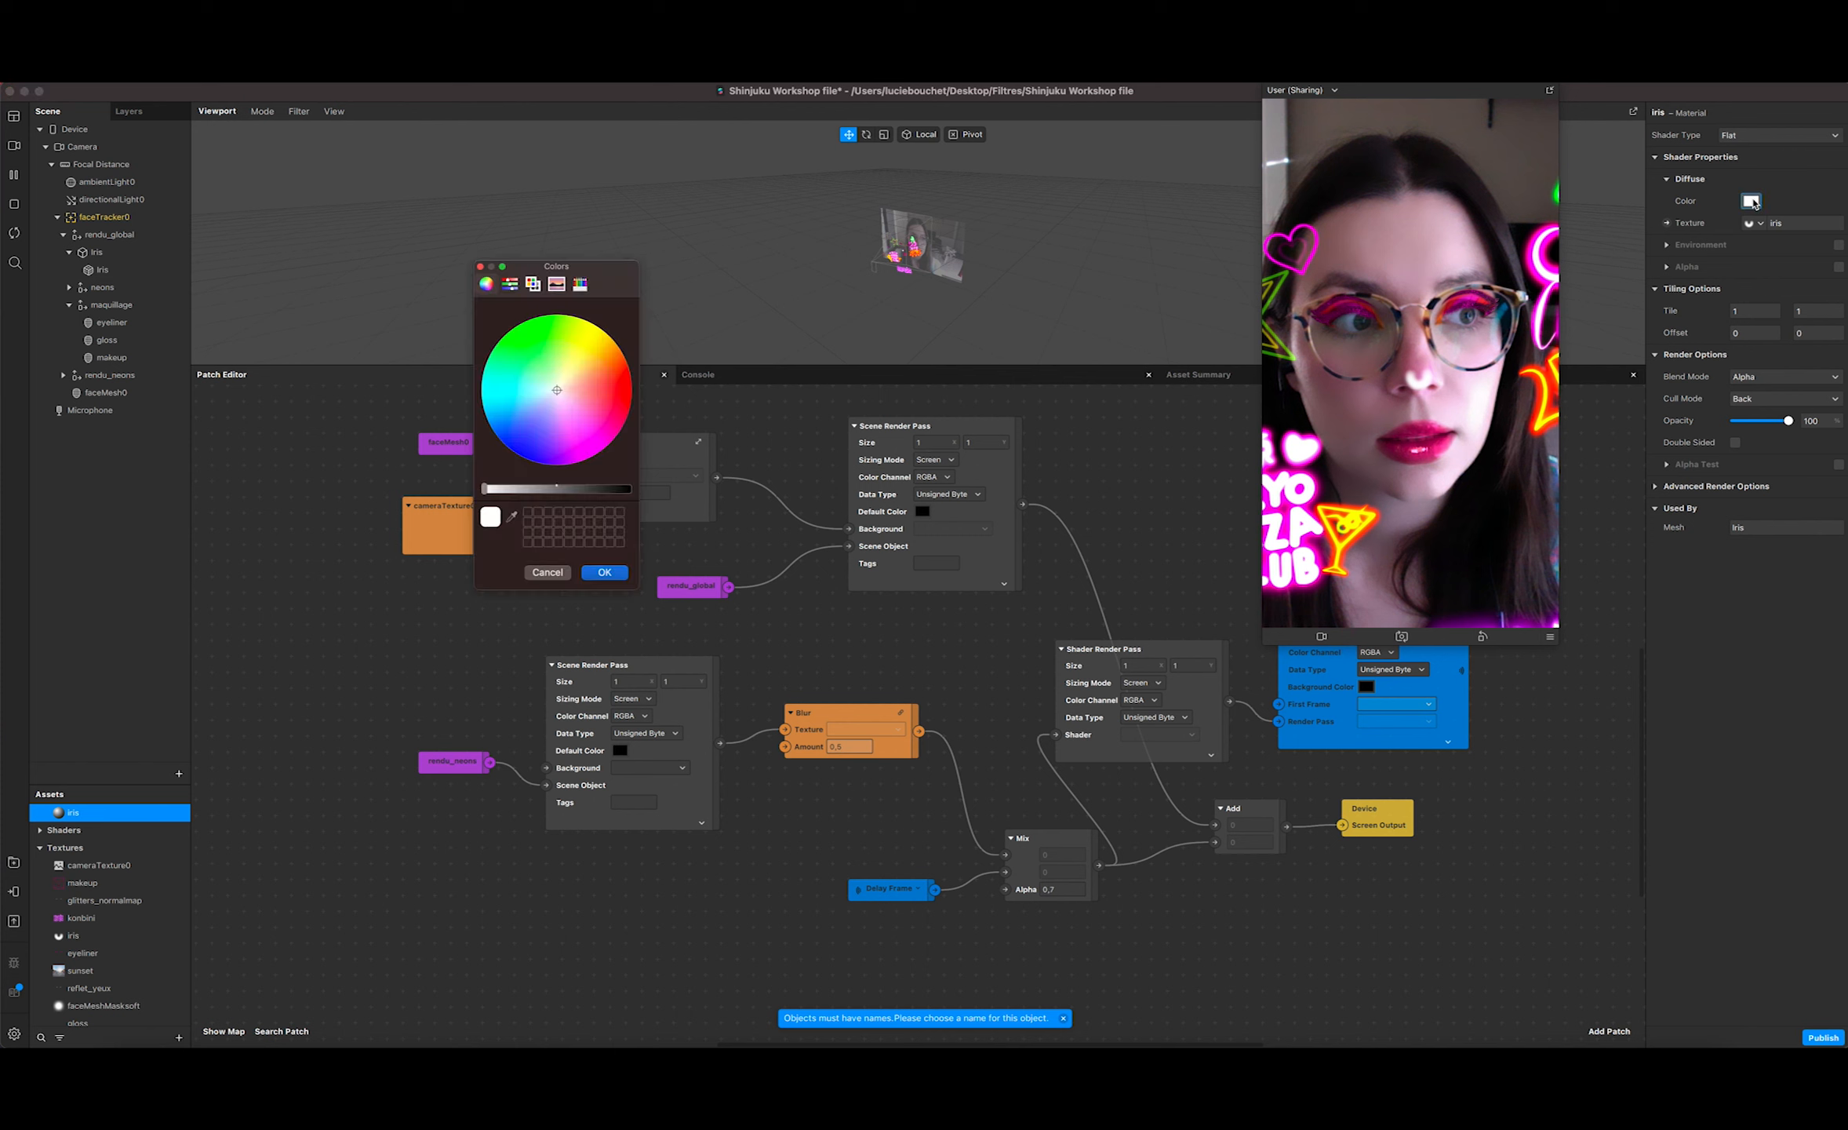
left_click(563, 361)
mouse_move(565, 363)
left_mouse_down()
mouse_move(541, 383)
mouse_move(559, 374)
left_mouse_up()
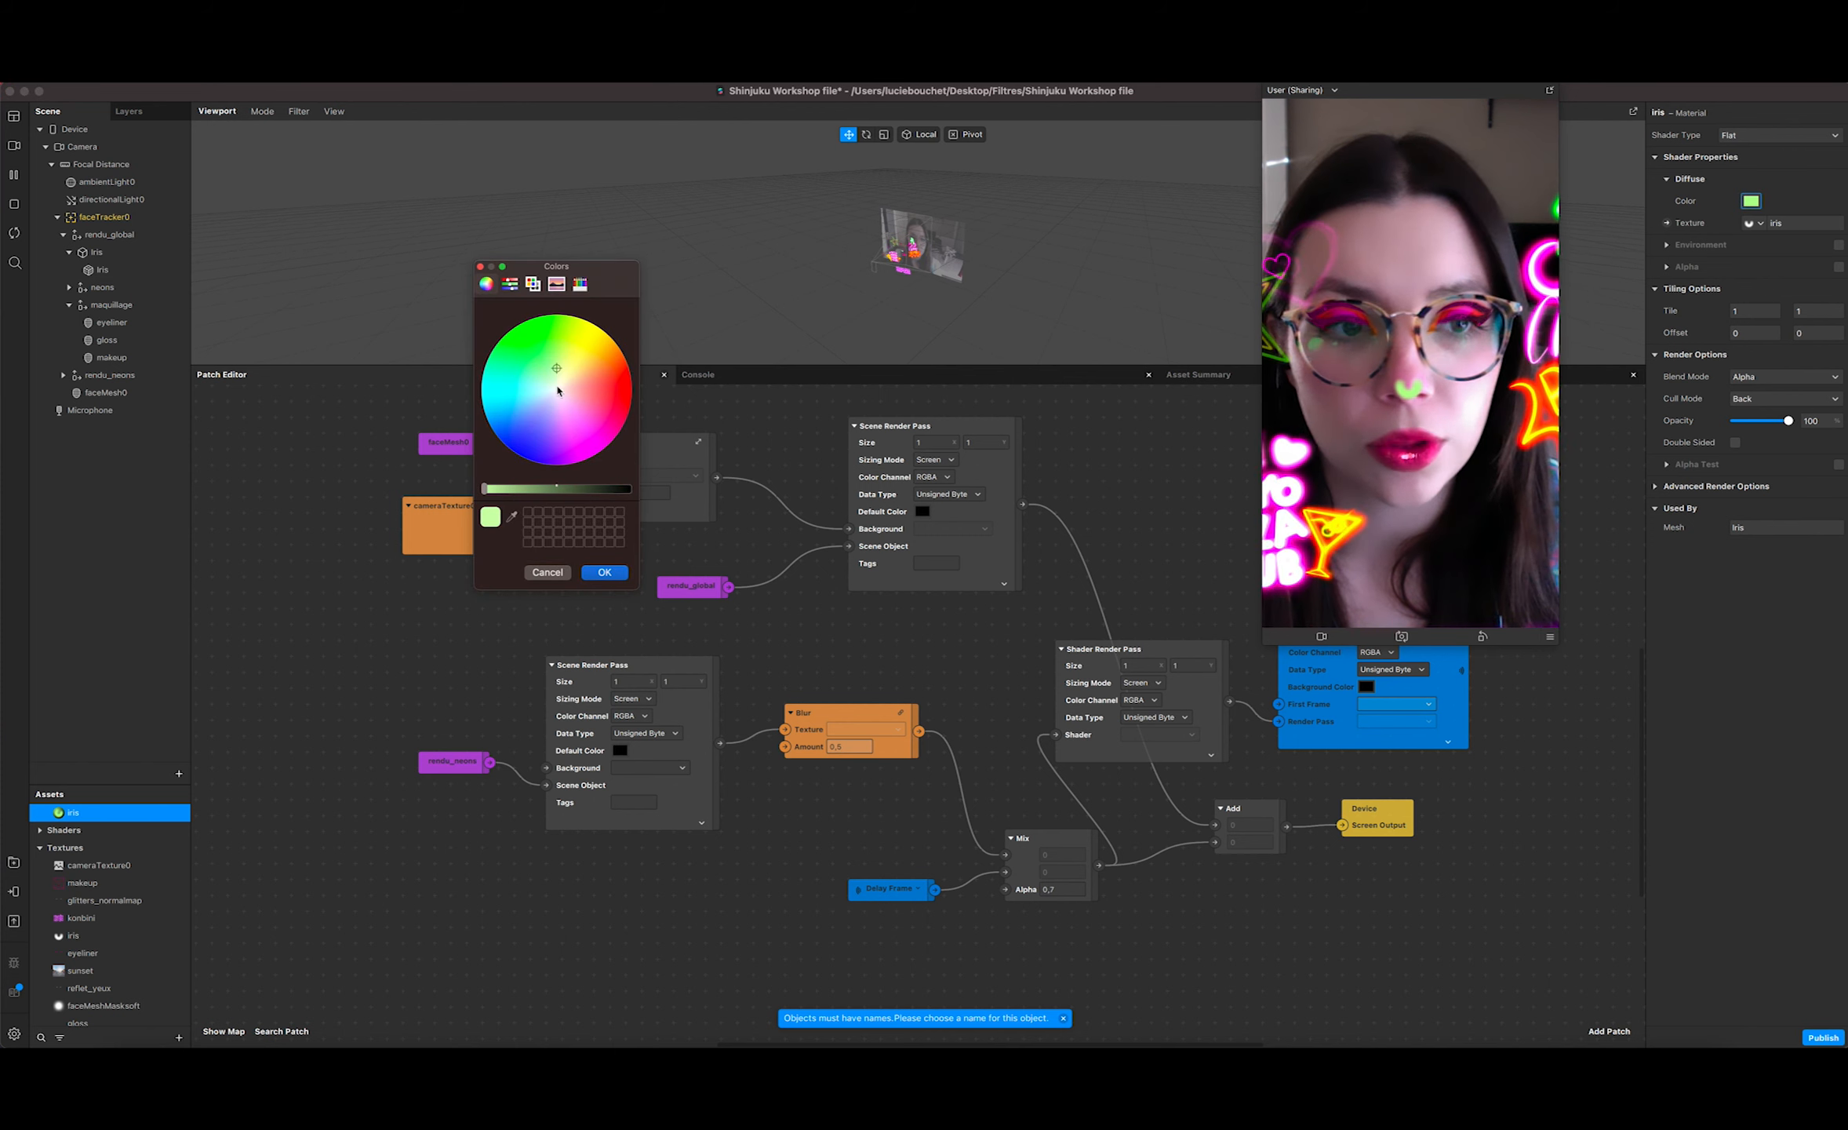
left_click(605, 573)
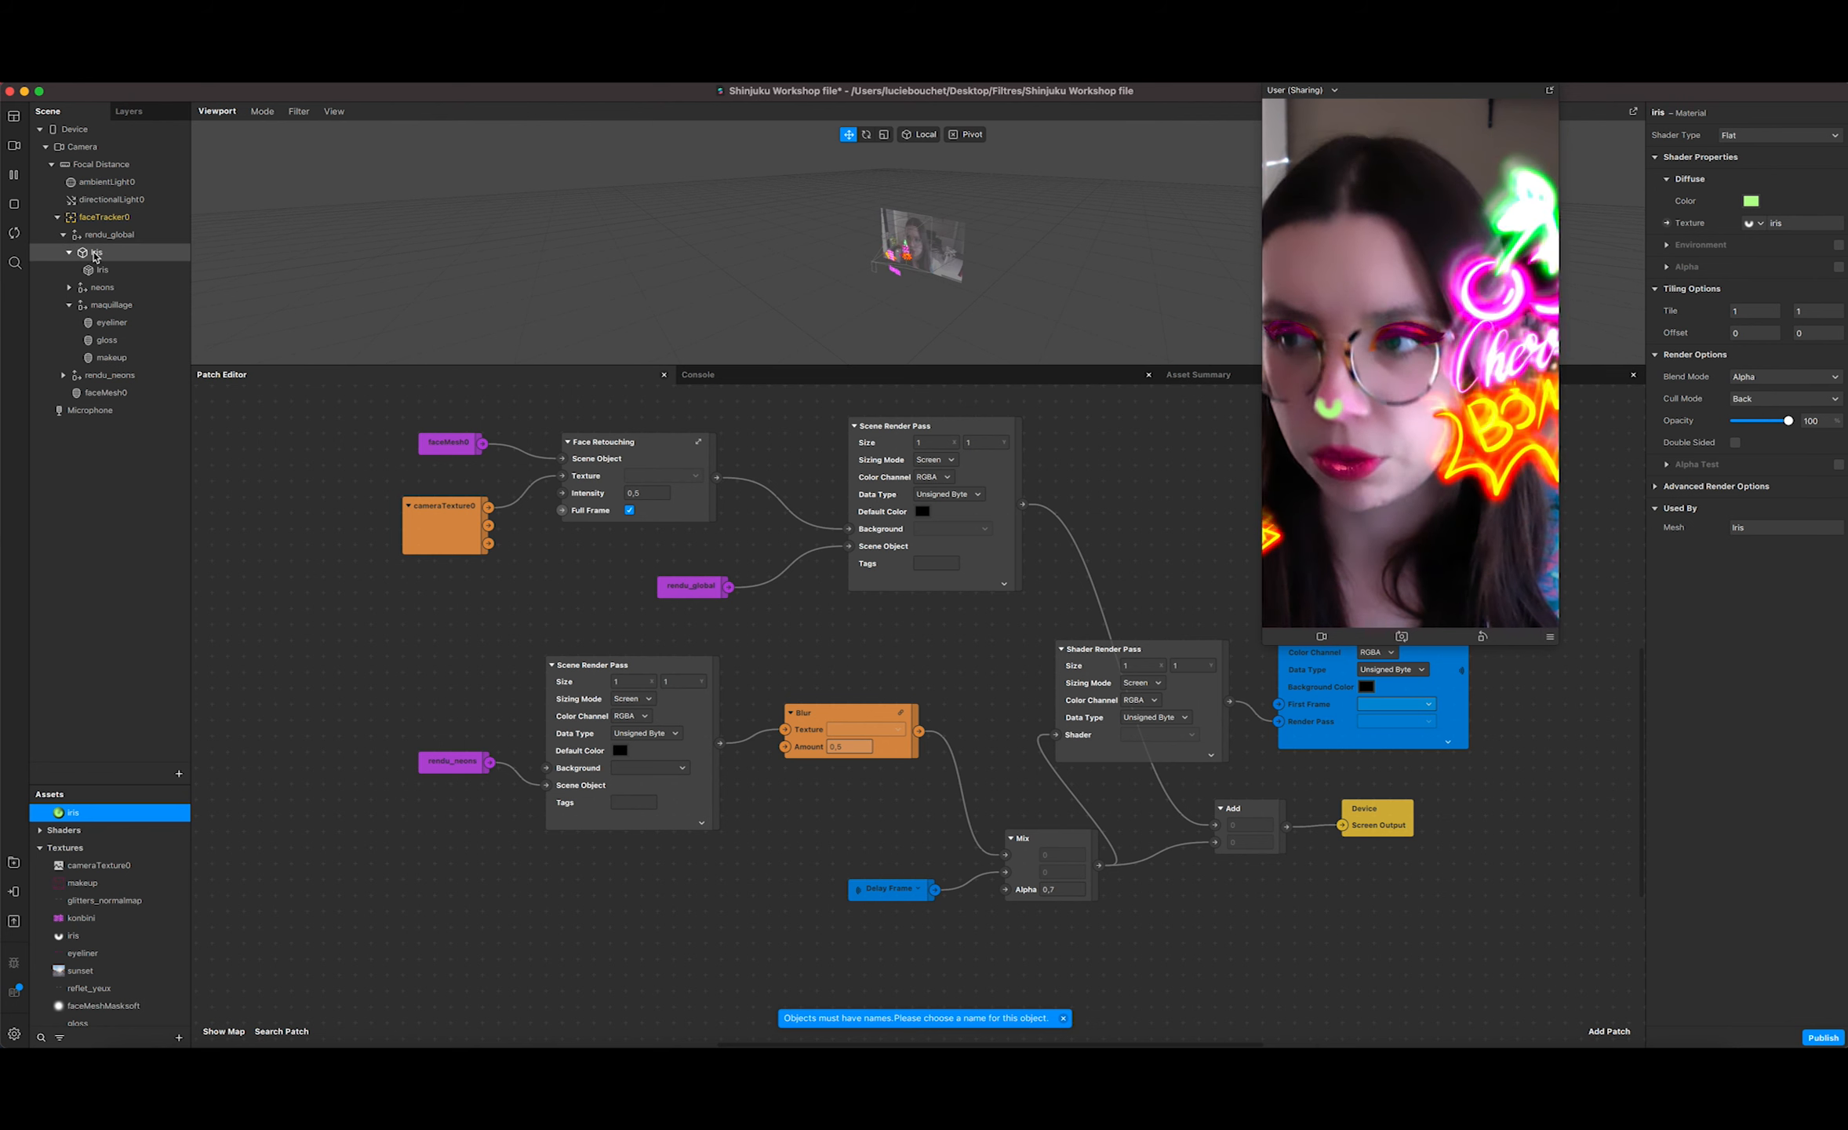
Step: Add the faceTracker0 patches to the patch graph in the empty area above the Face Retouching patch
scroll(749, 753, "up", 10)
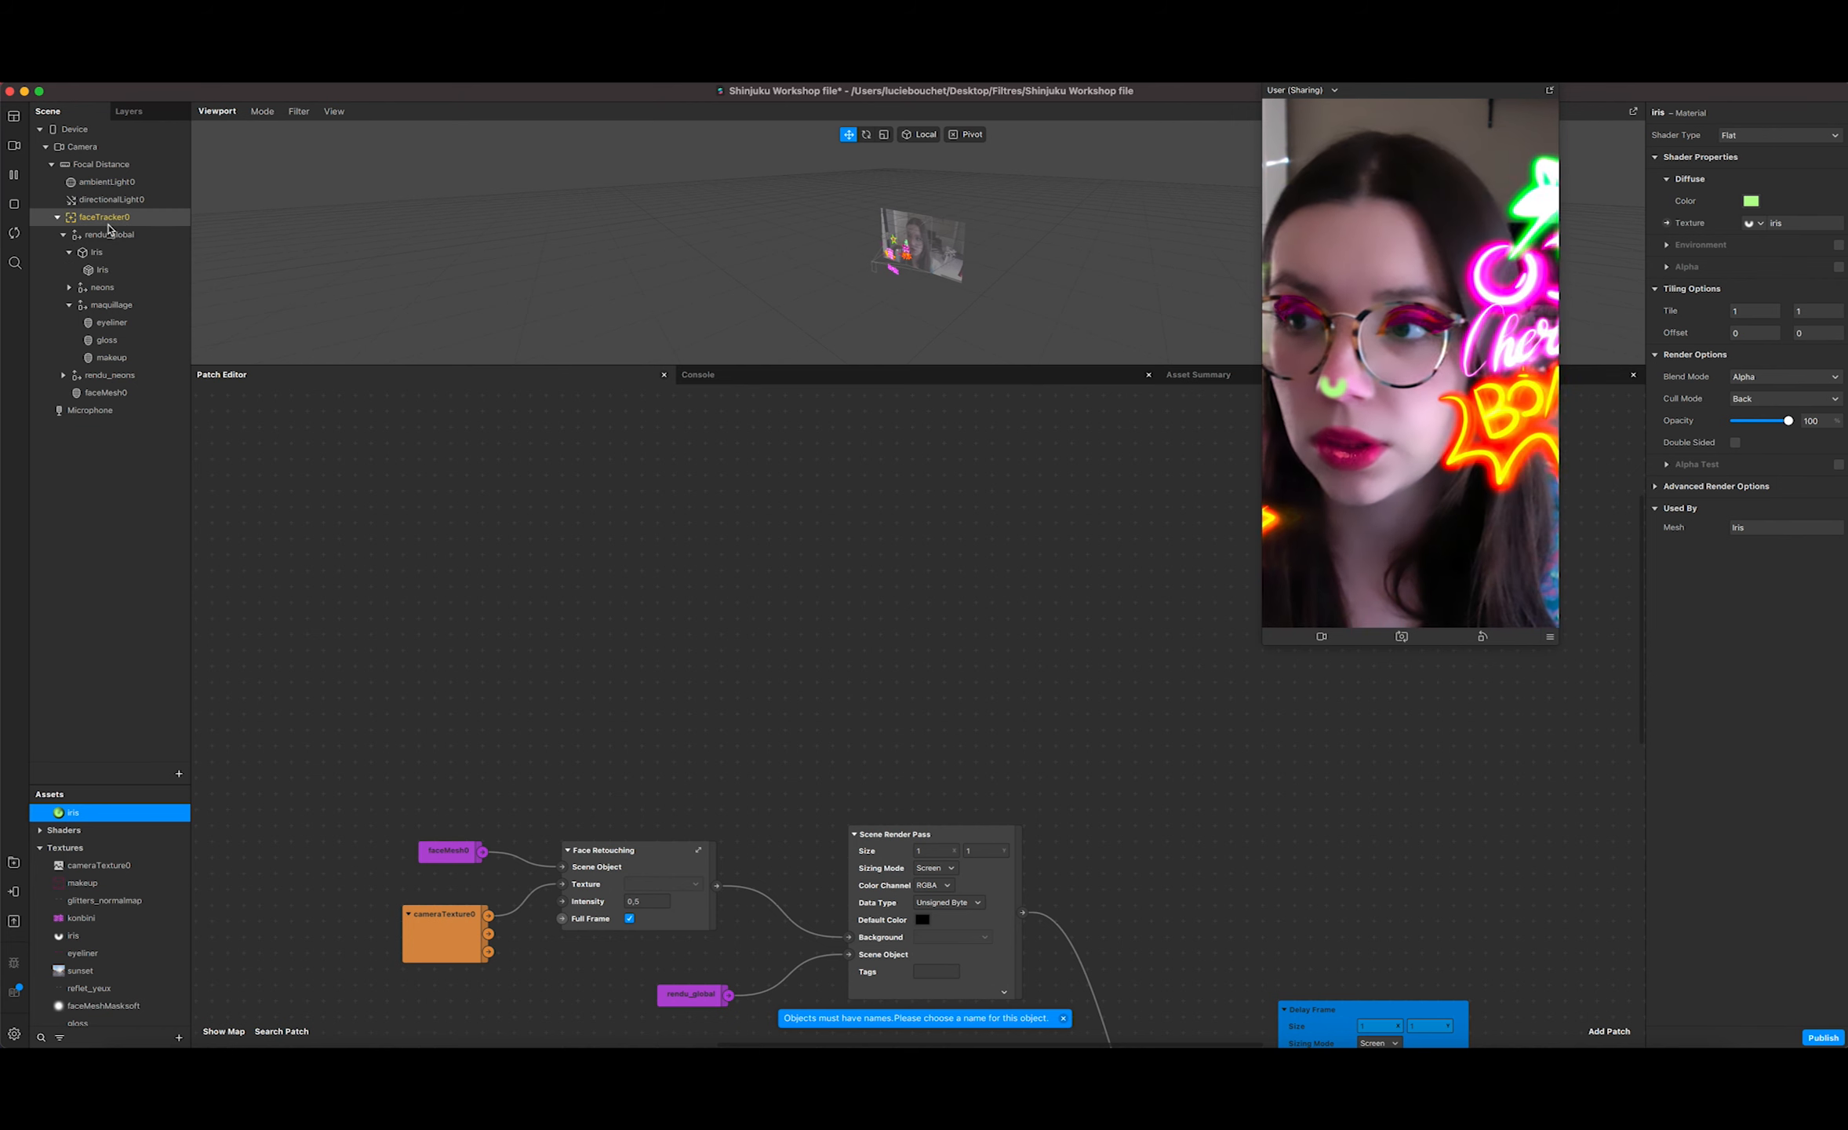
left_click_drag(99, 219, 463, 546)
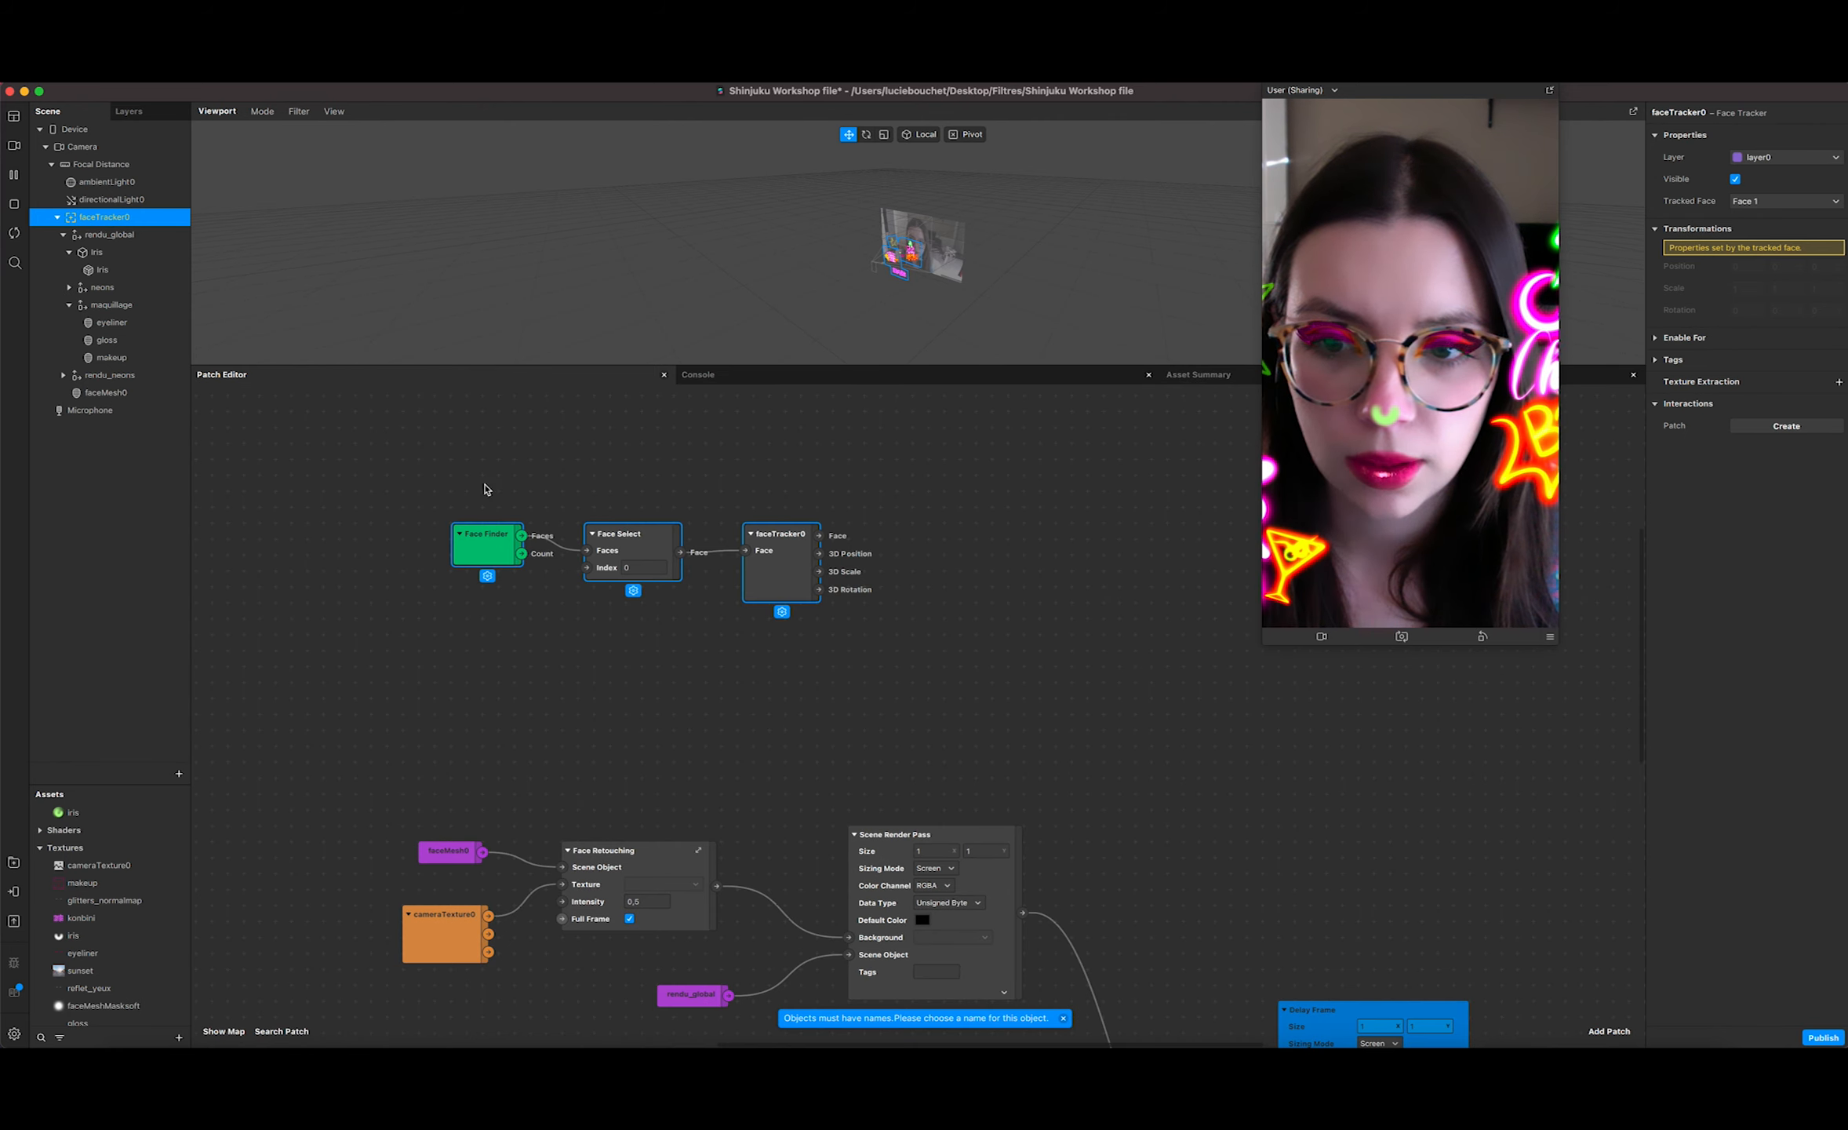
left_click_drag(706, 537, 601, 505)
Step: Add an Eyeball patch beside the faceTracker0 patch and feed the tracker's Face output into it
double_click(822, 556)
type("ir")
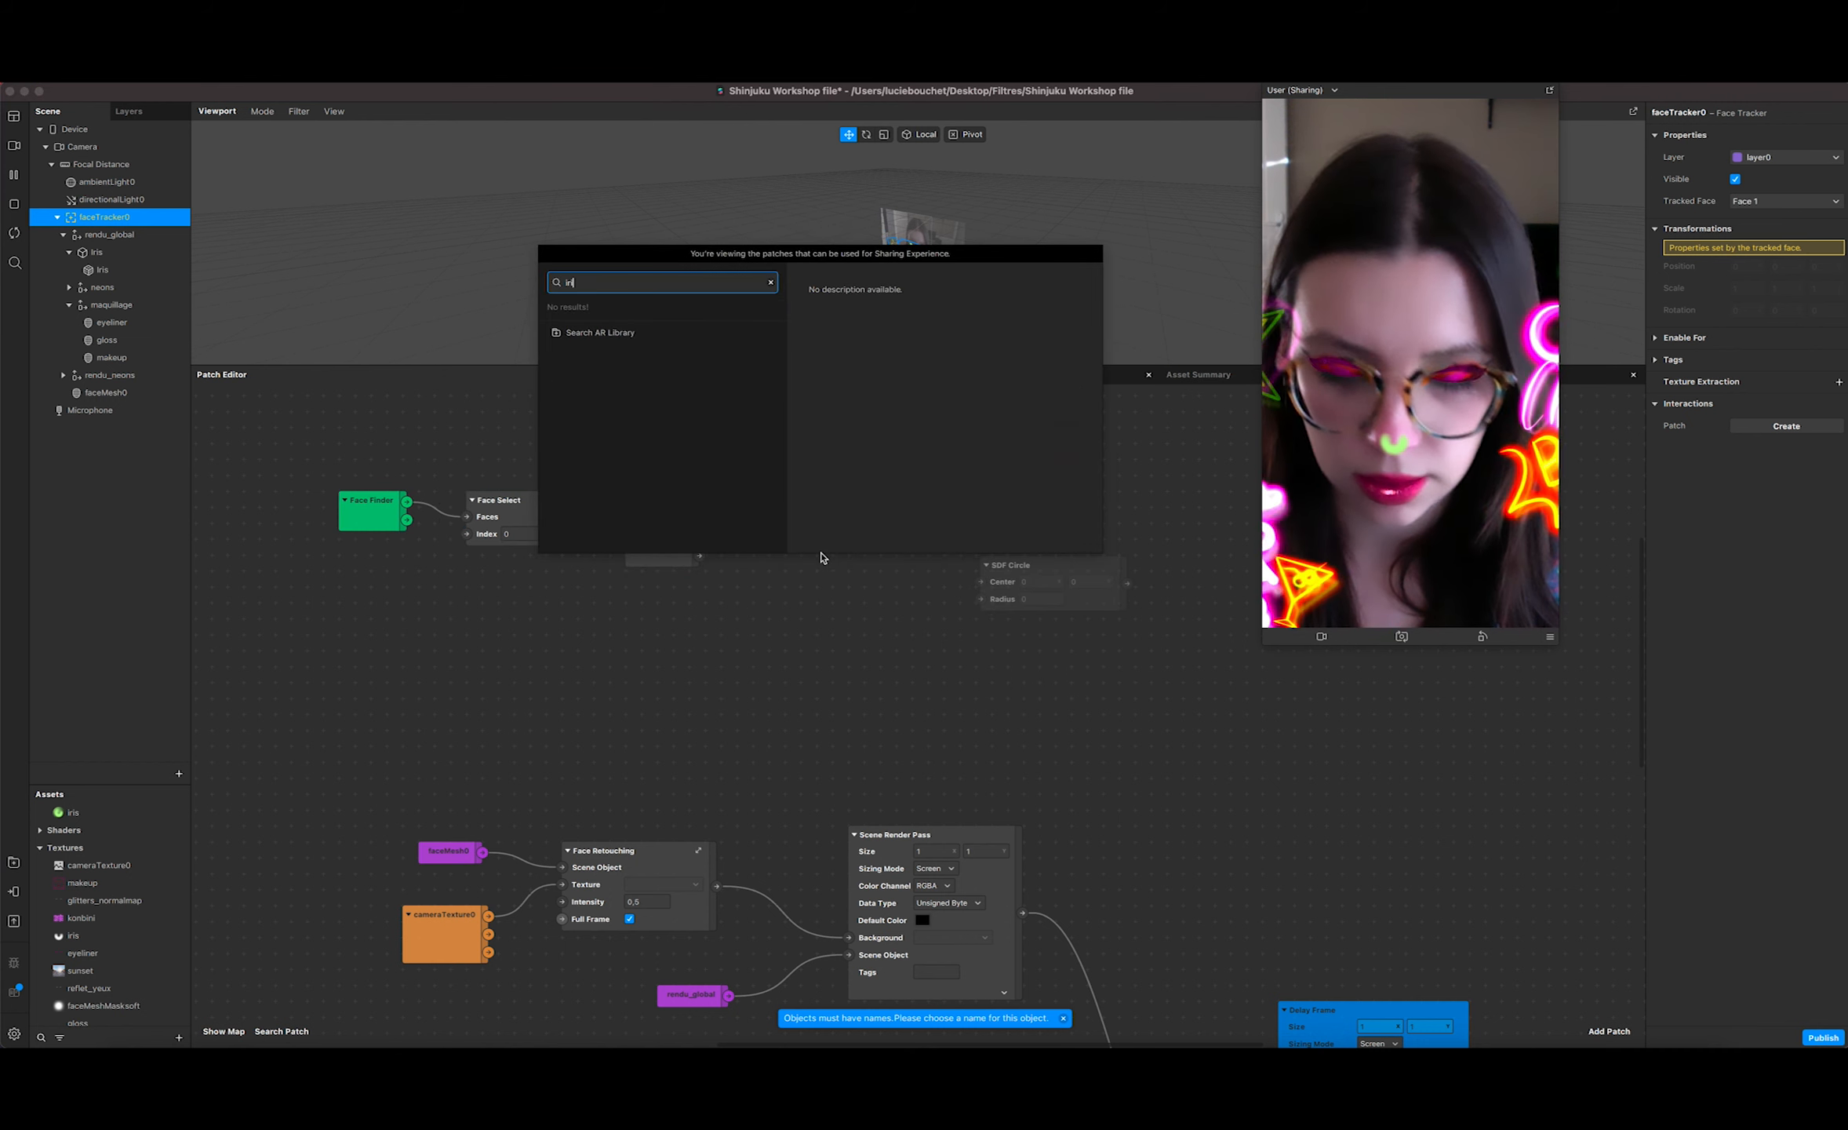
key("BackSpace")
key("BackSpace")
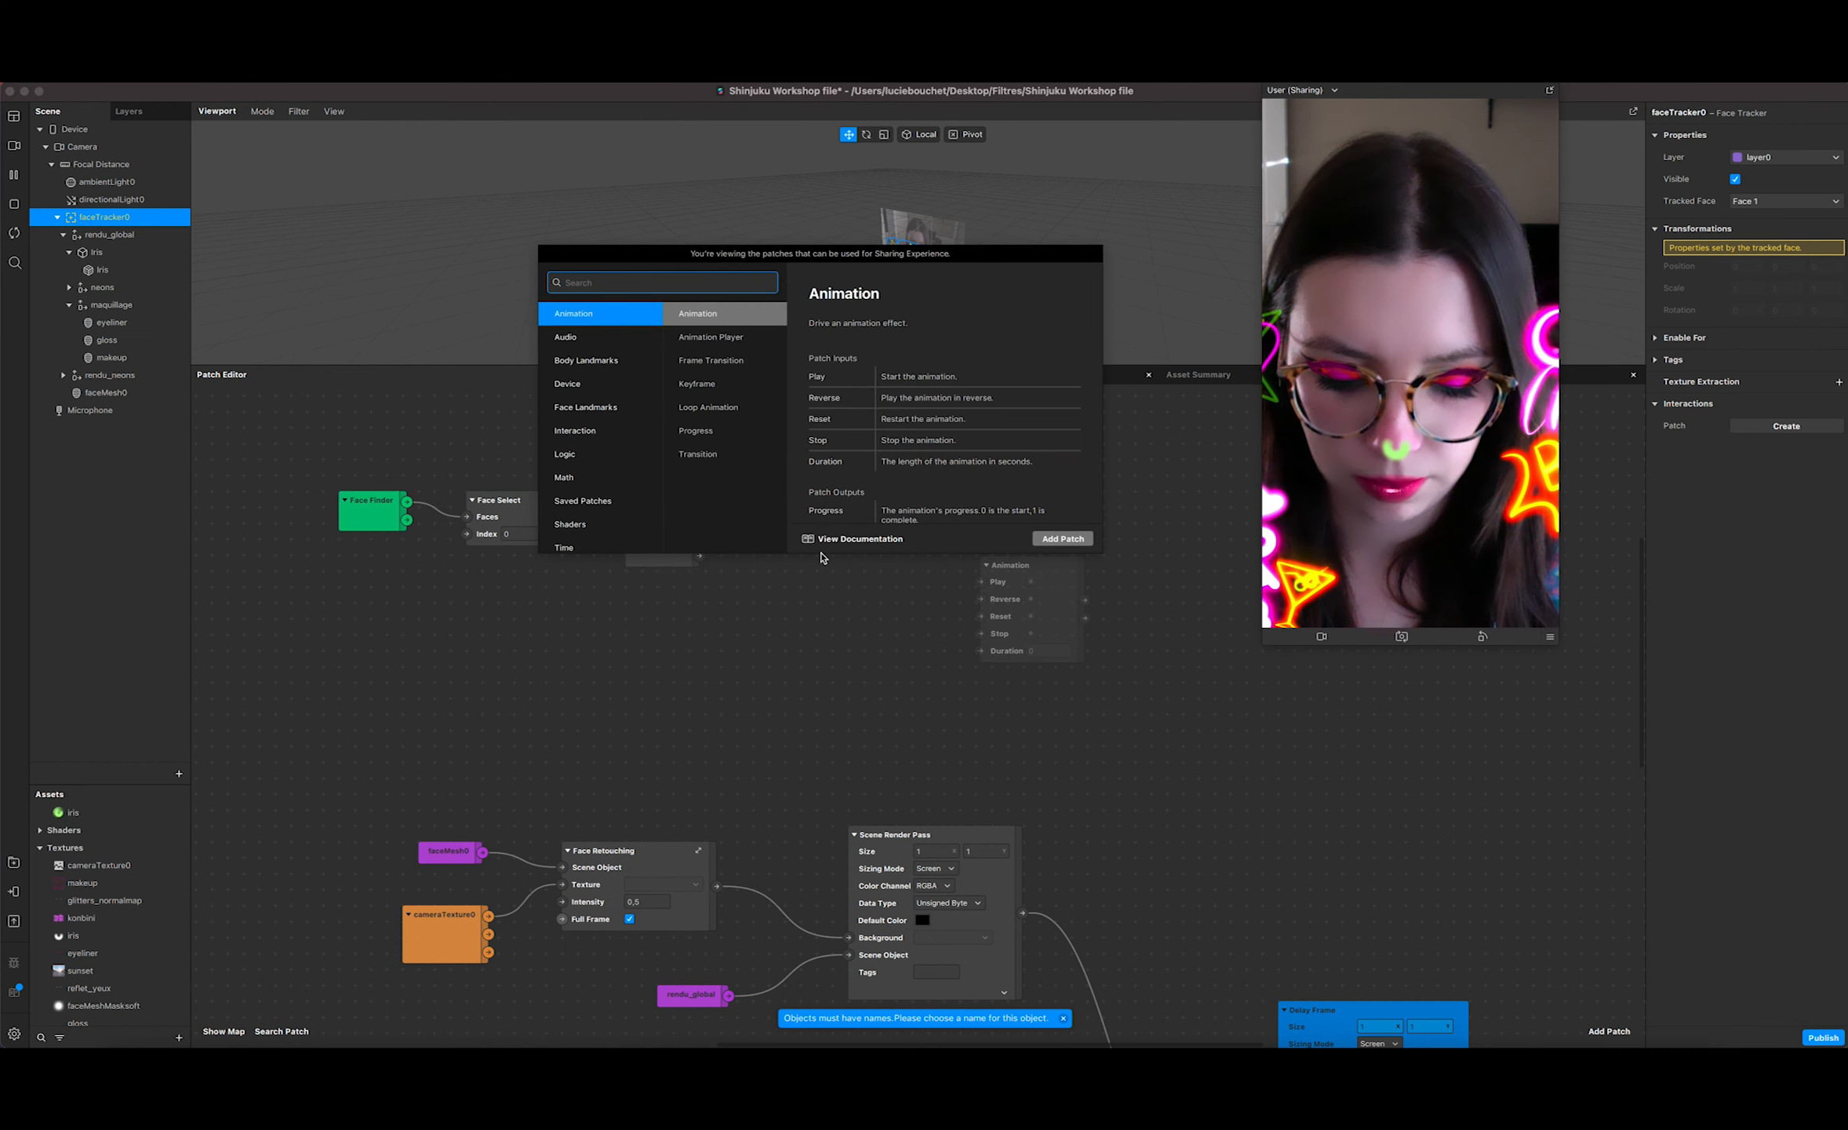
type("eye")
left_click(610, 337)
left_click(1073, 543)
left_click_drag(845, 698, 769, 501)
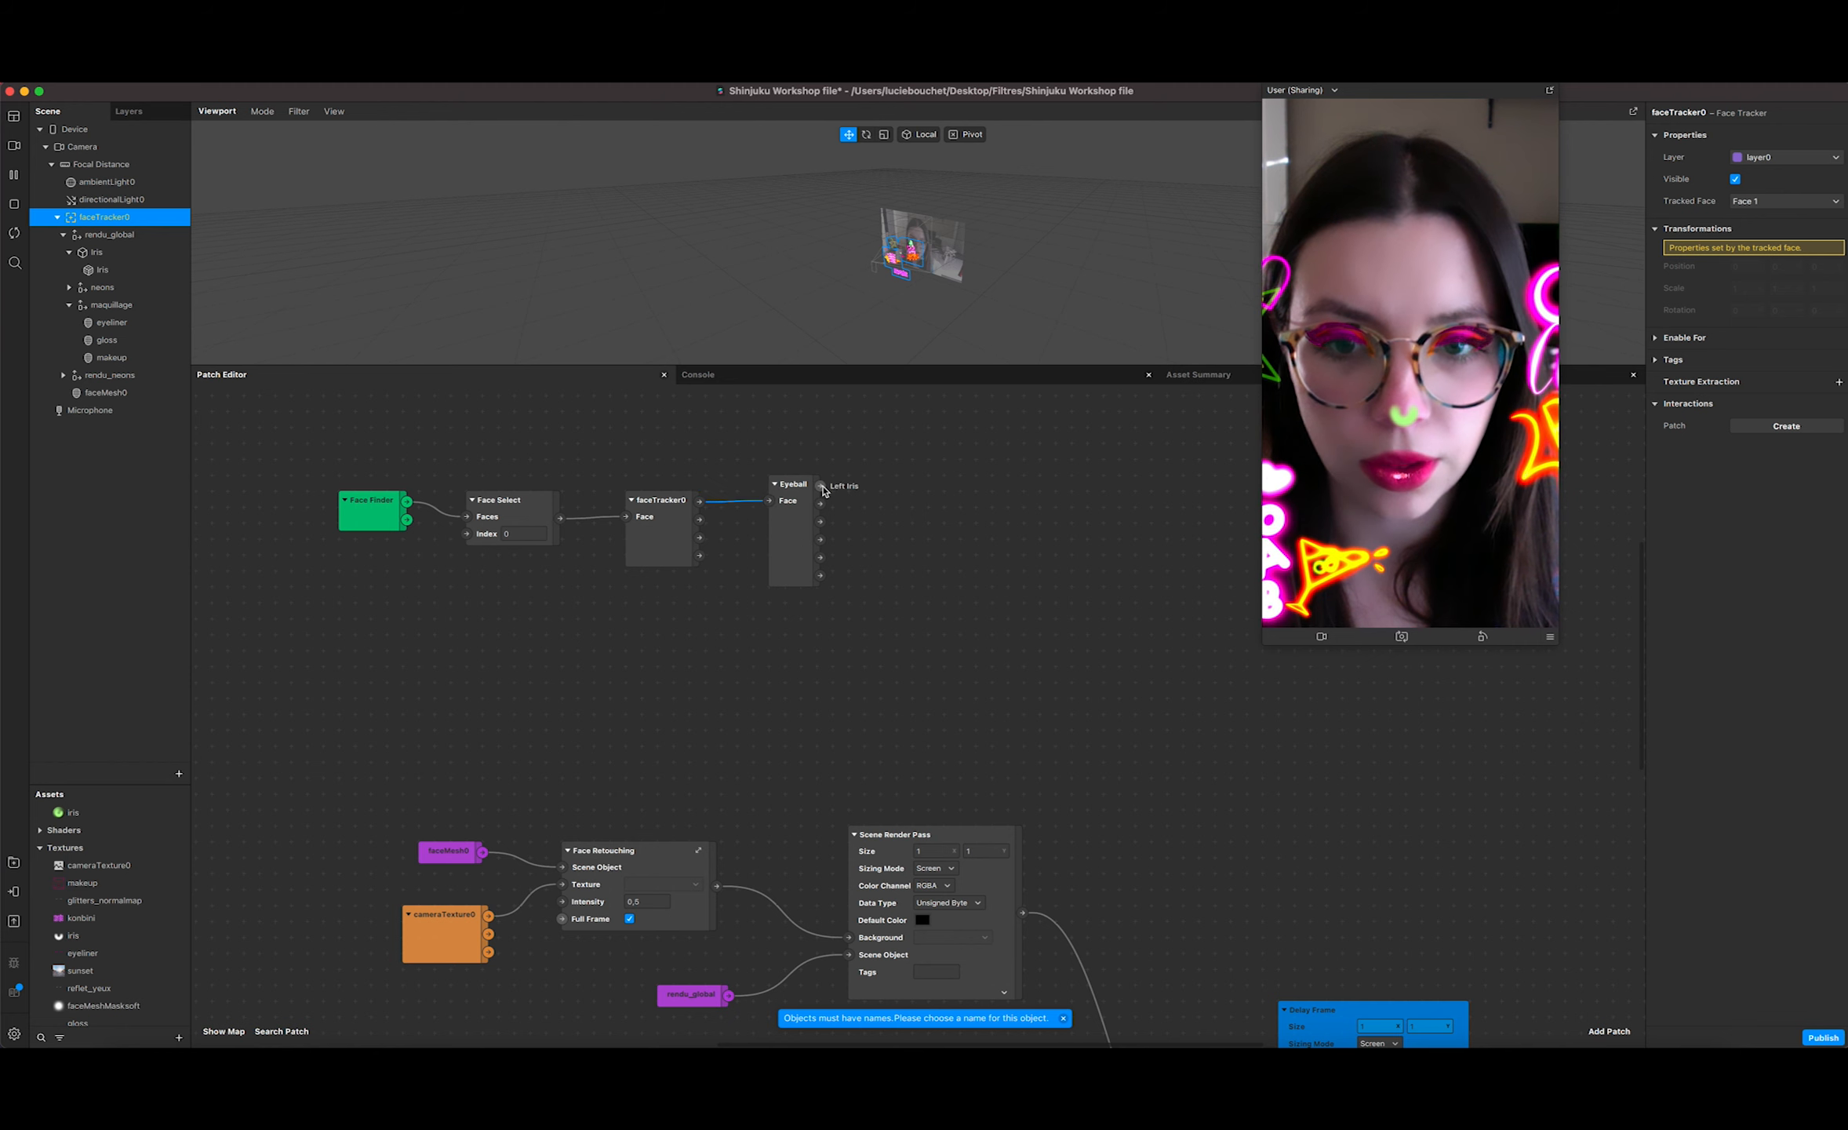
Step: Create 3D Position and 3D Rotation patches for the Iris object and place the rotation patch beside the Eyeball patch
left_click(108, 258)
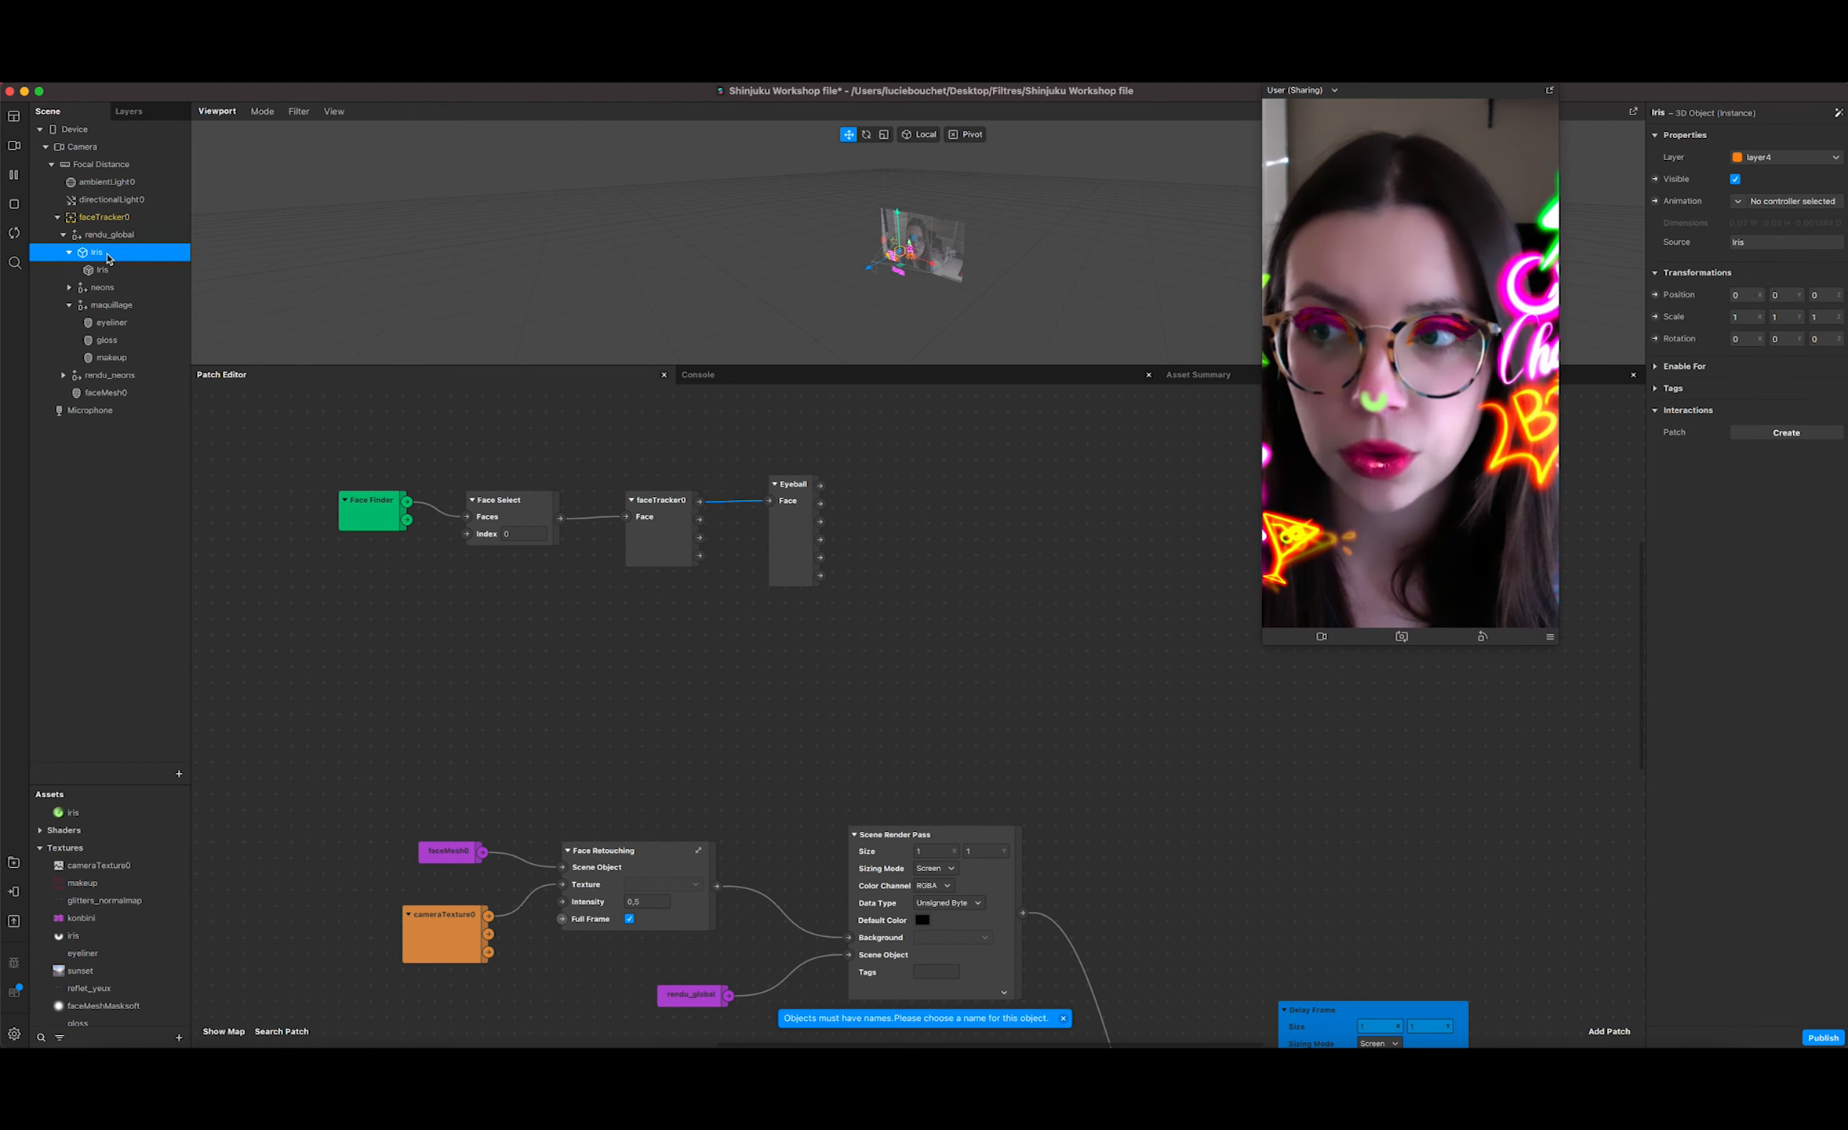
left_click(1656, 295)
left_click(1656, 338)
left_click_drag(982, 736, 986, 555)
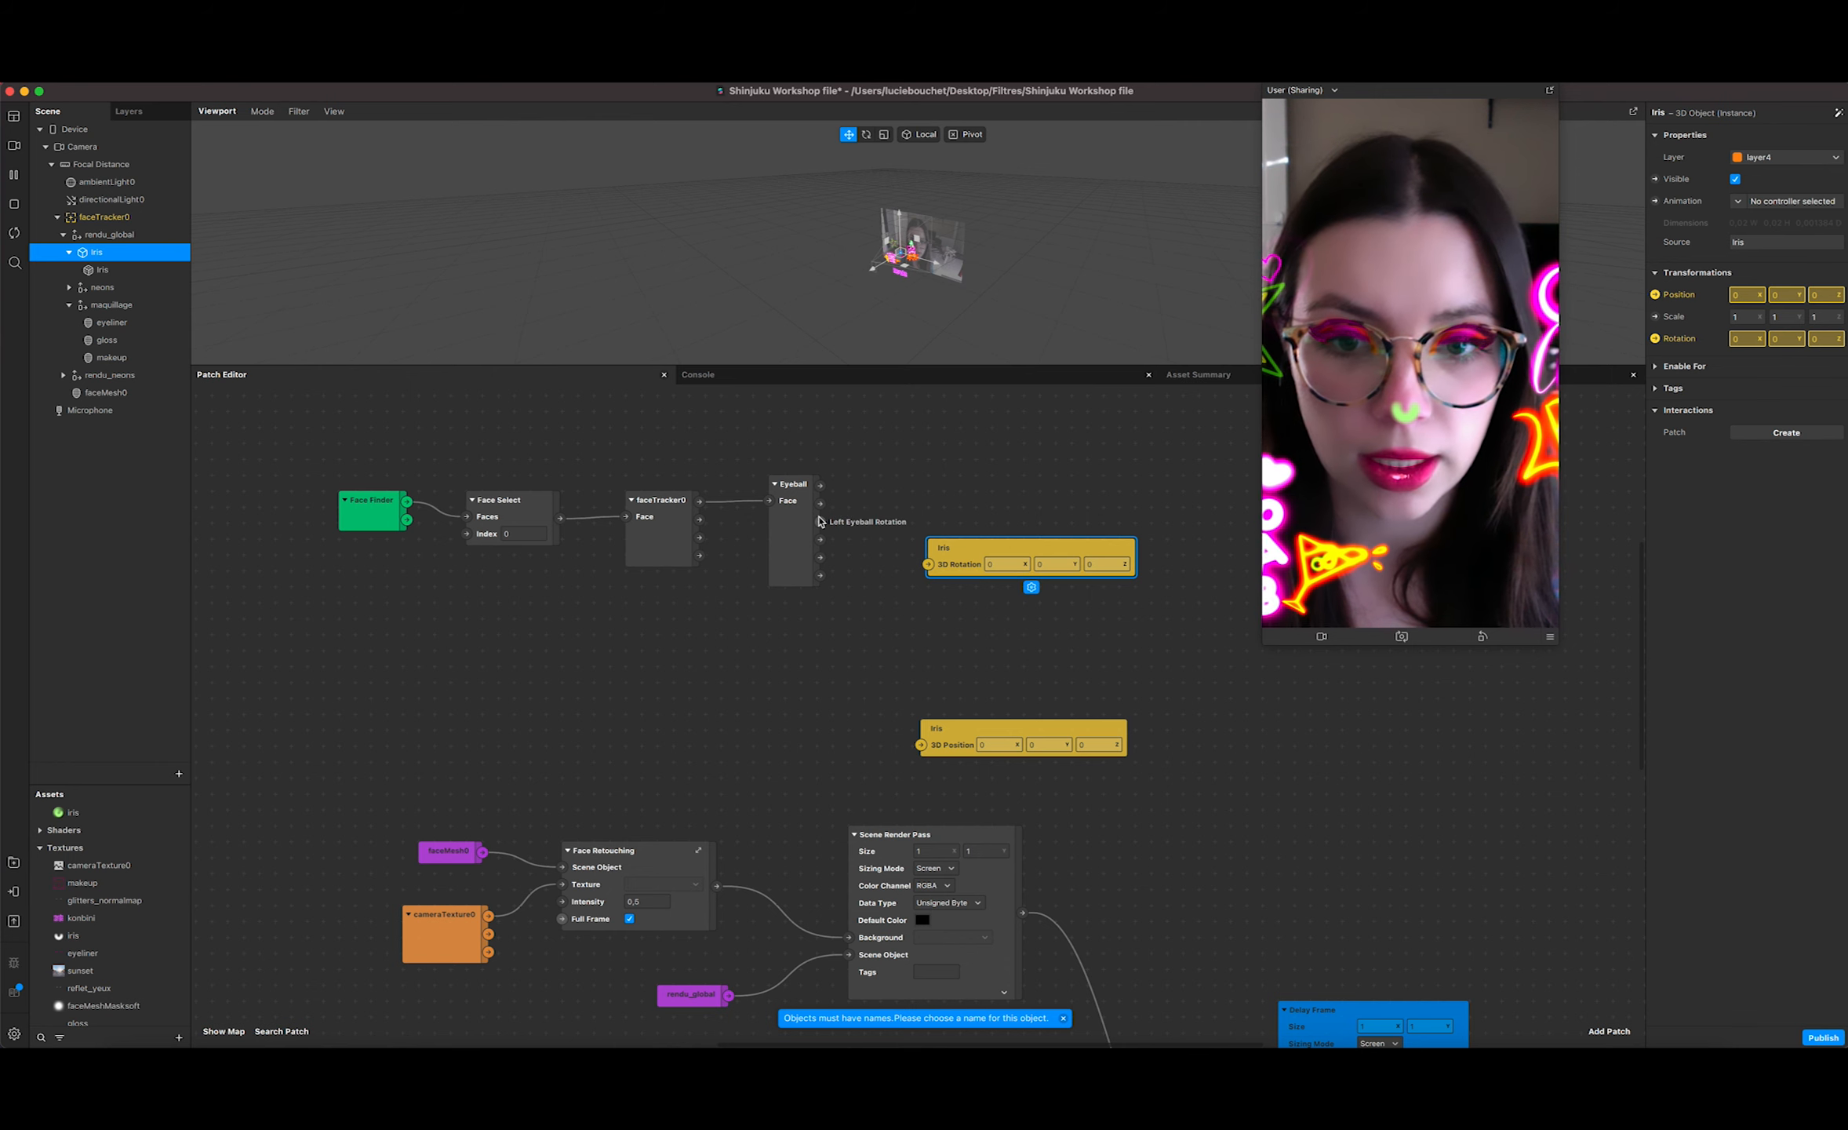
Step: Connect the Eyeball patch's Left Eyeball Rotation to the Iris 3D Rotation and its Left Iris to the 3D Position
left_click_drag(820, 521, 931, 567)
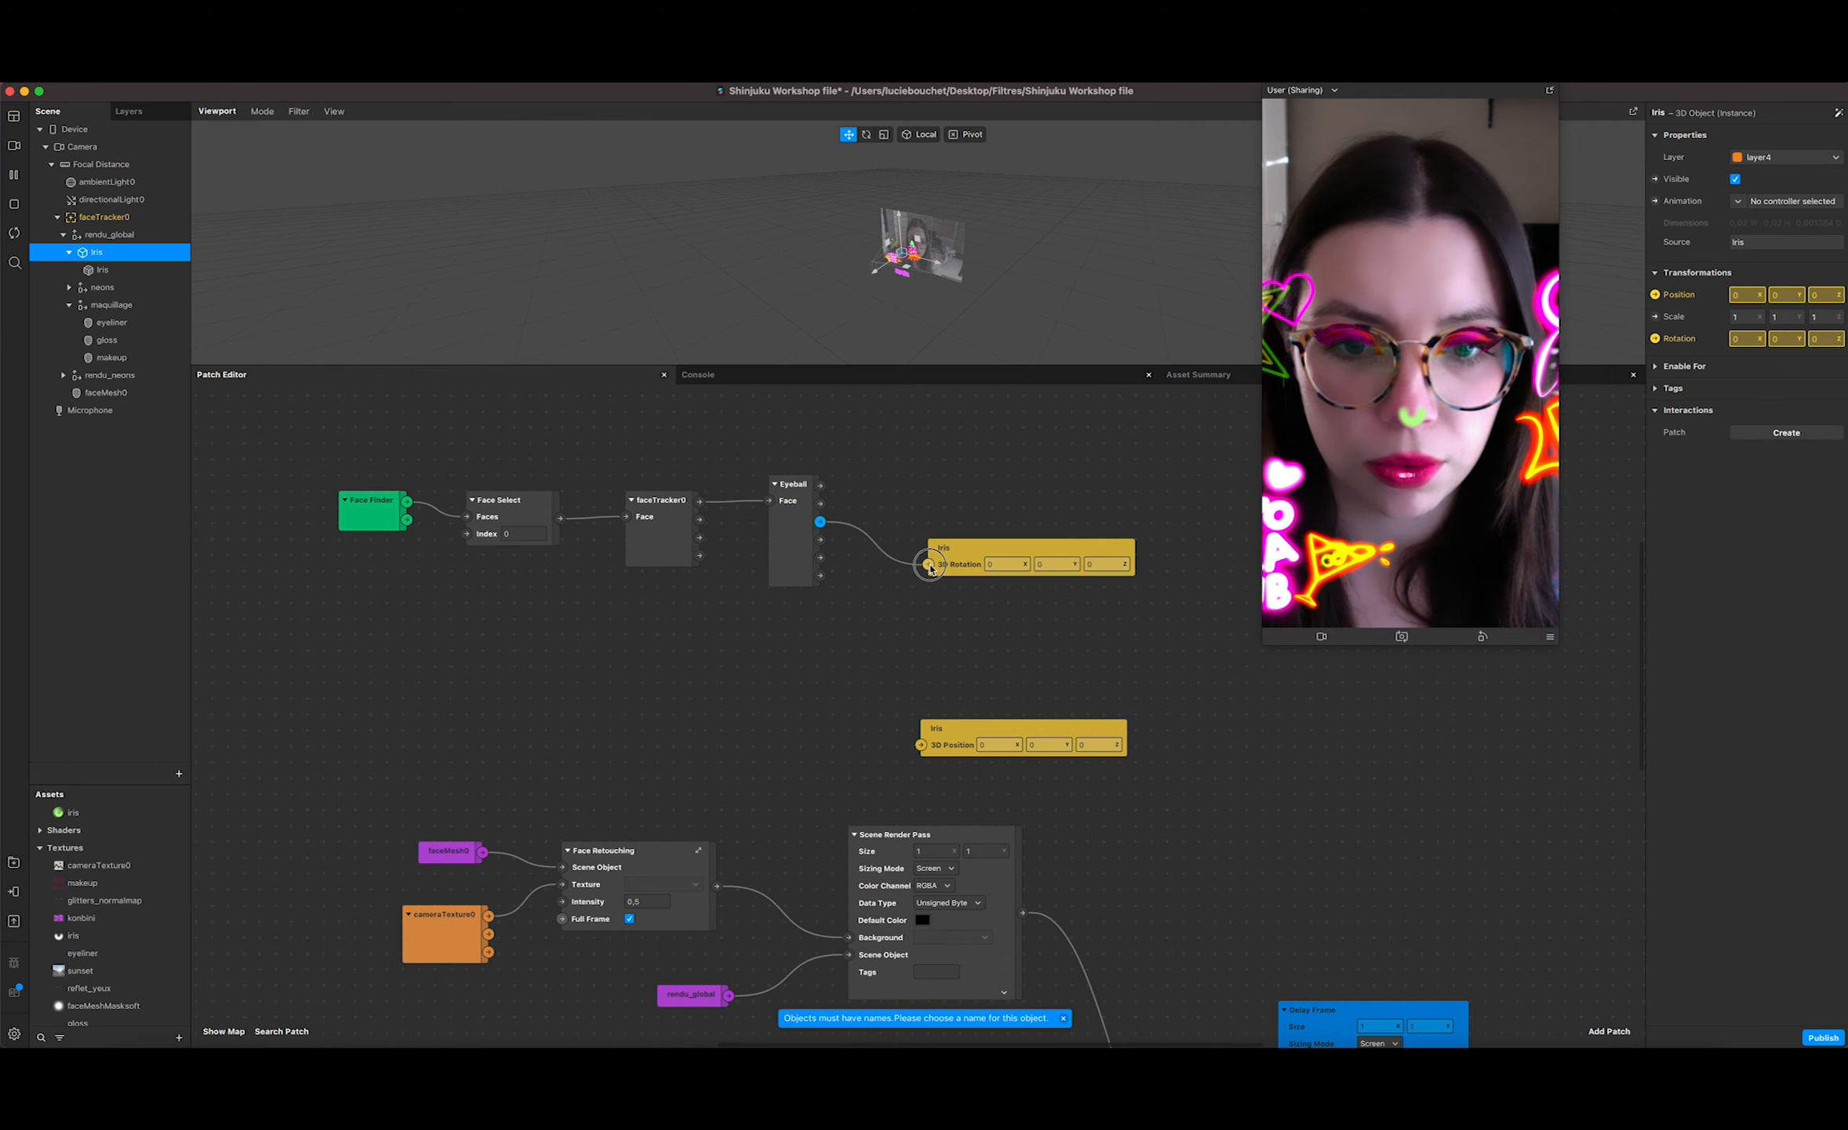
left_click_drag(972, 729, 983, 470)
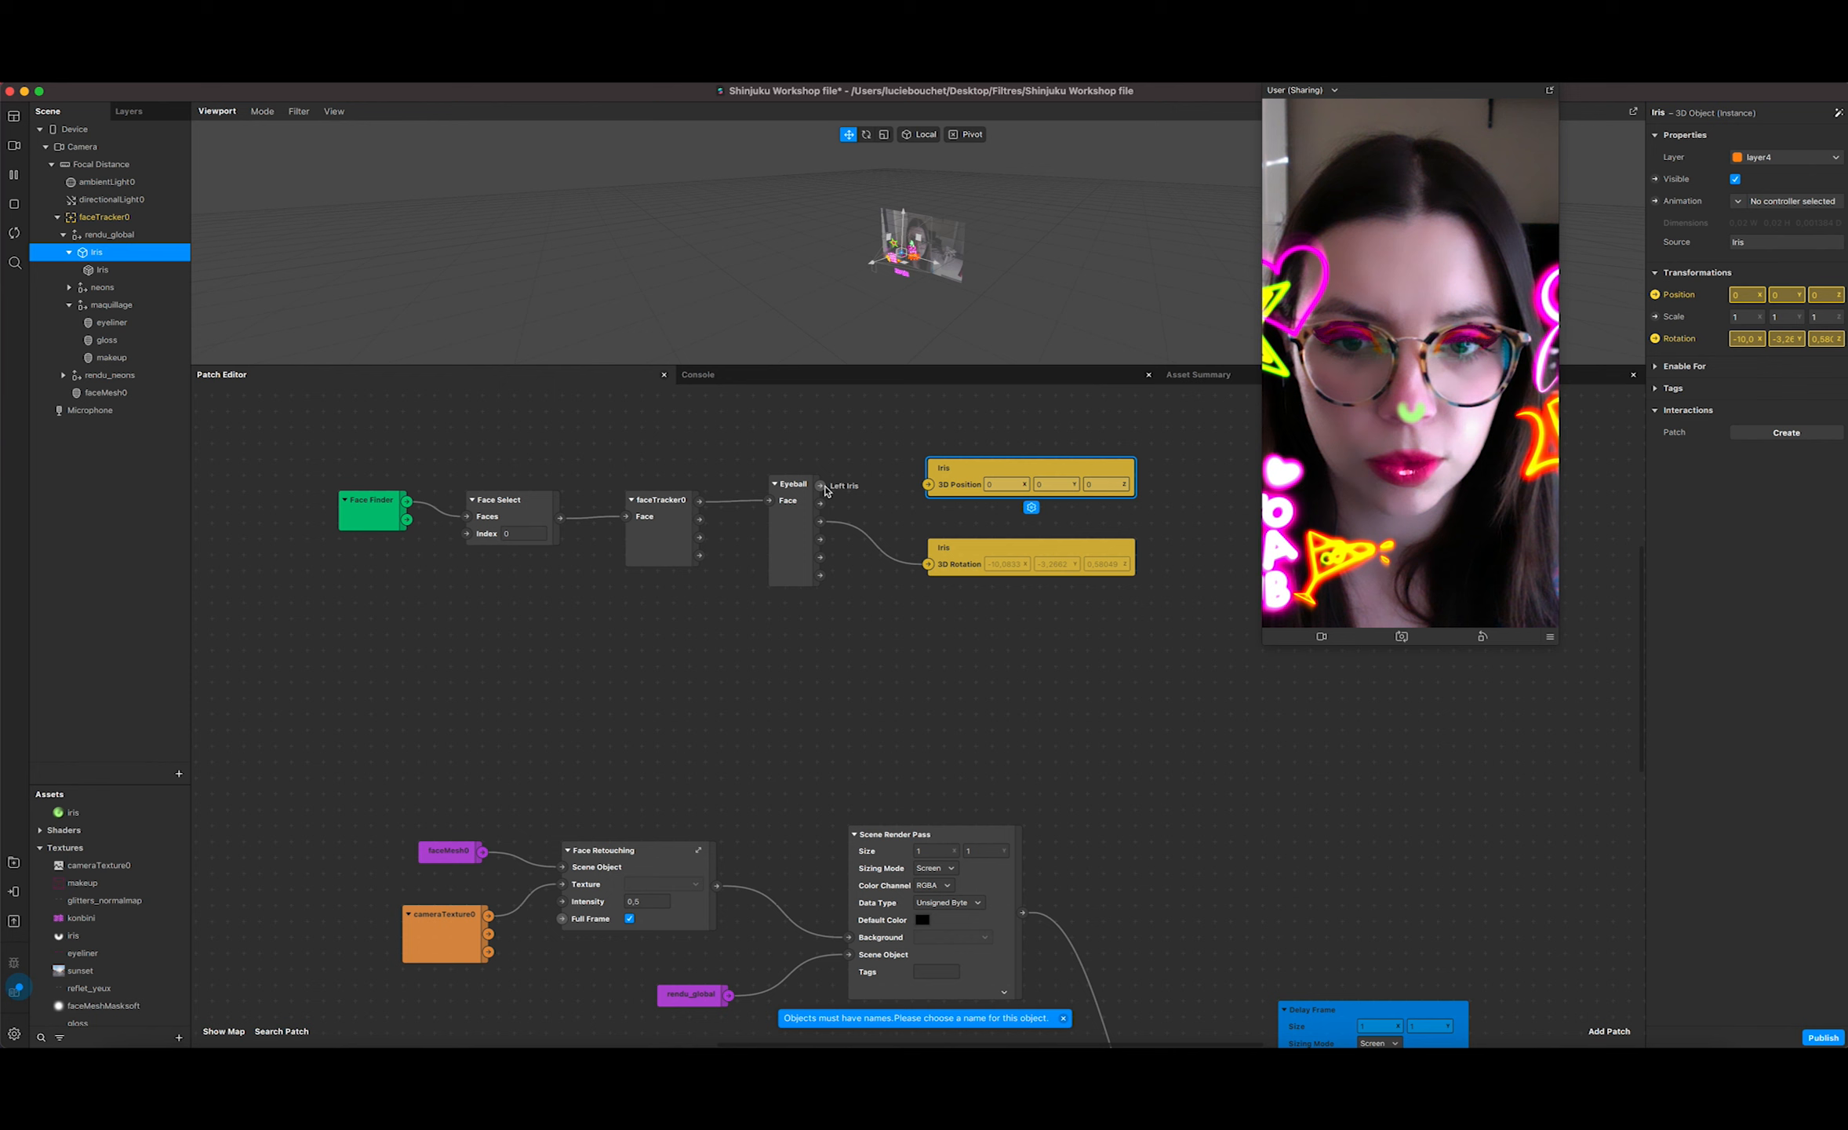
left_click_drag(820, 485, 928, 486)
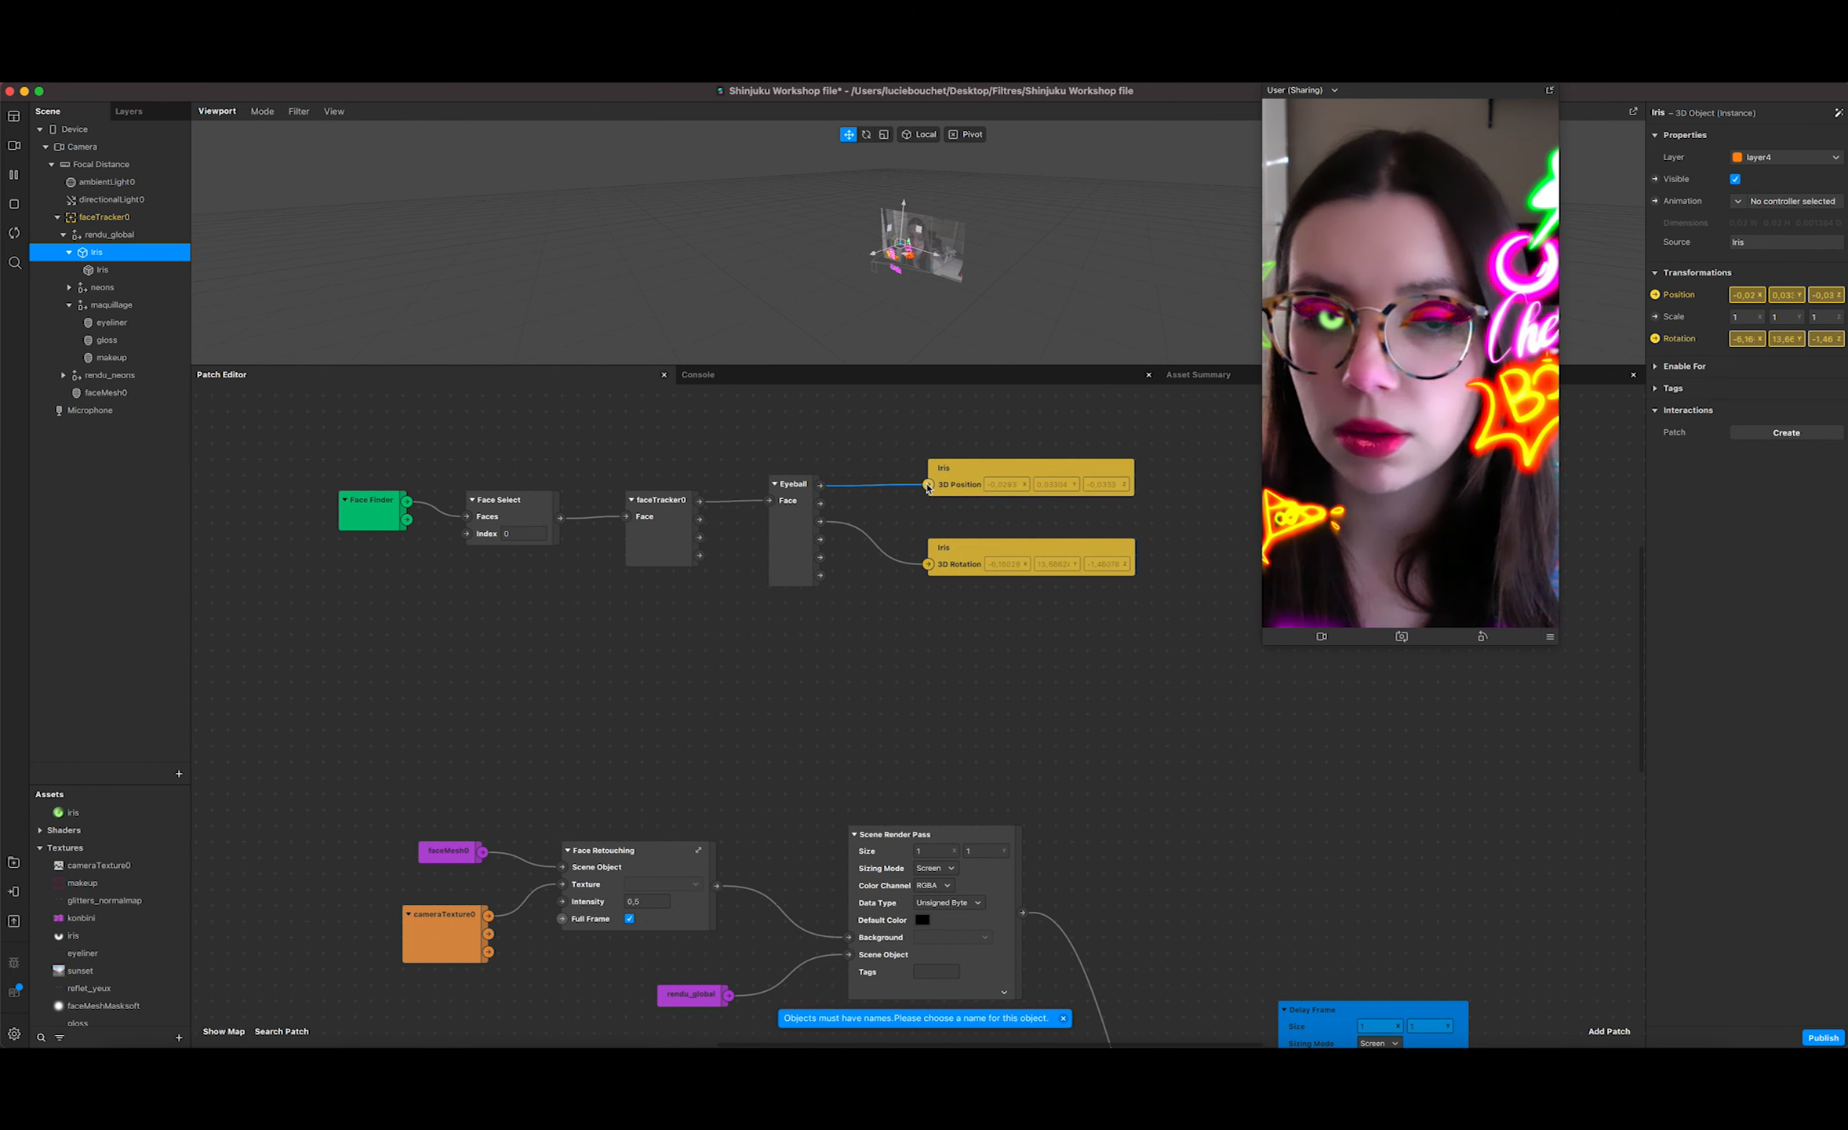
Step: Set the Iris object's scale to 0,7 on all three axes
left_click(1745, 316)
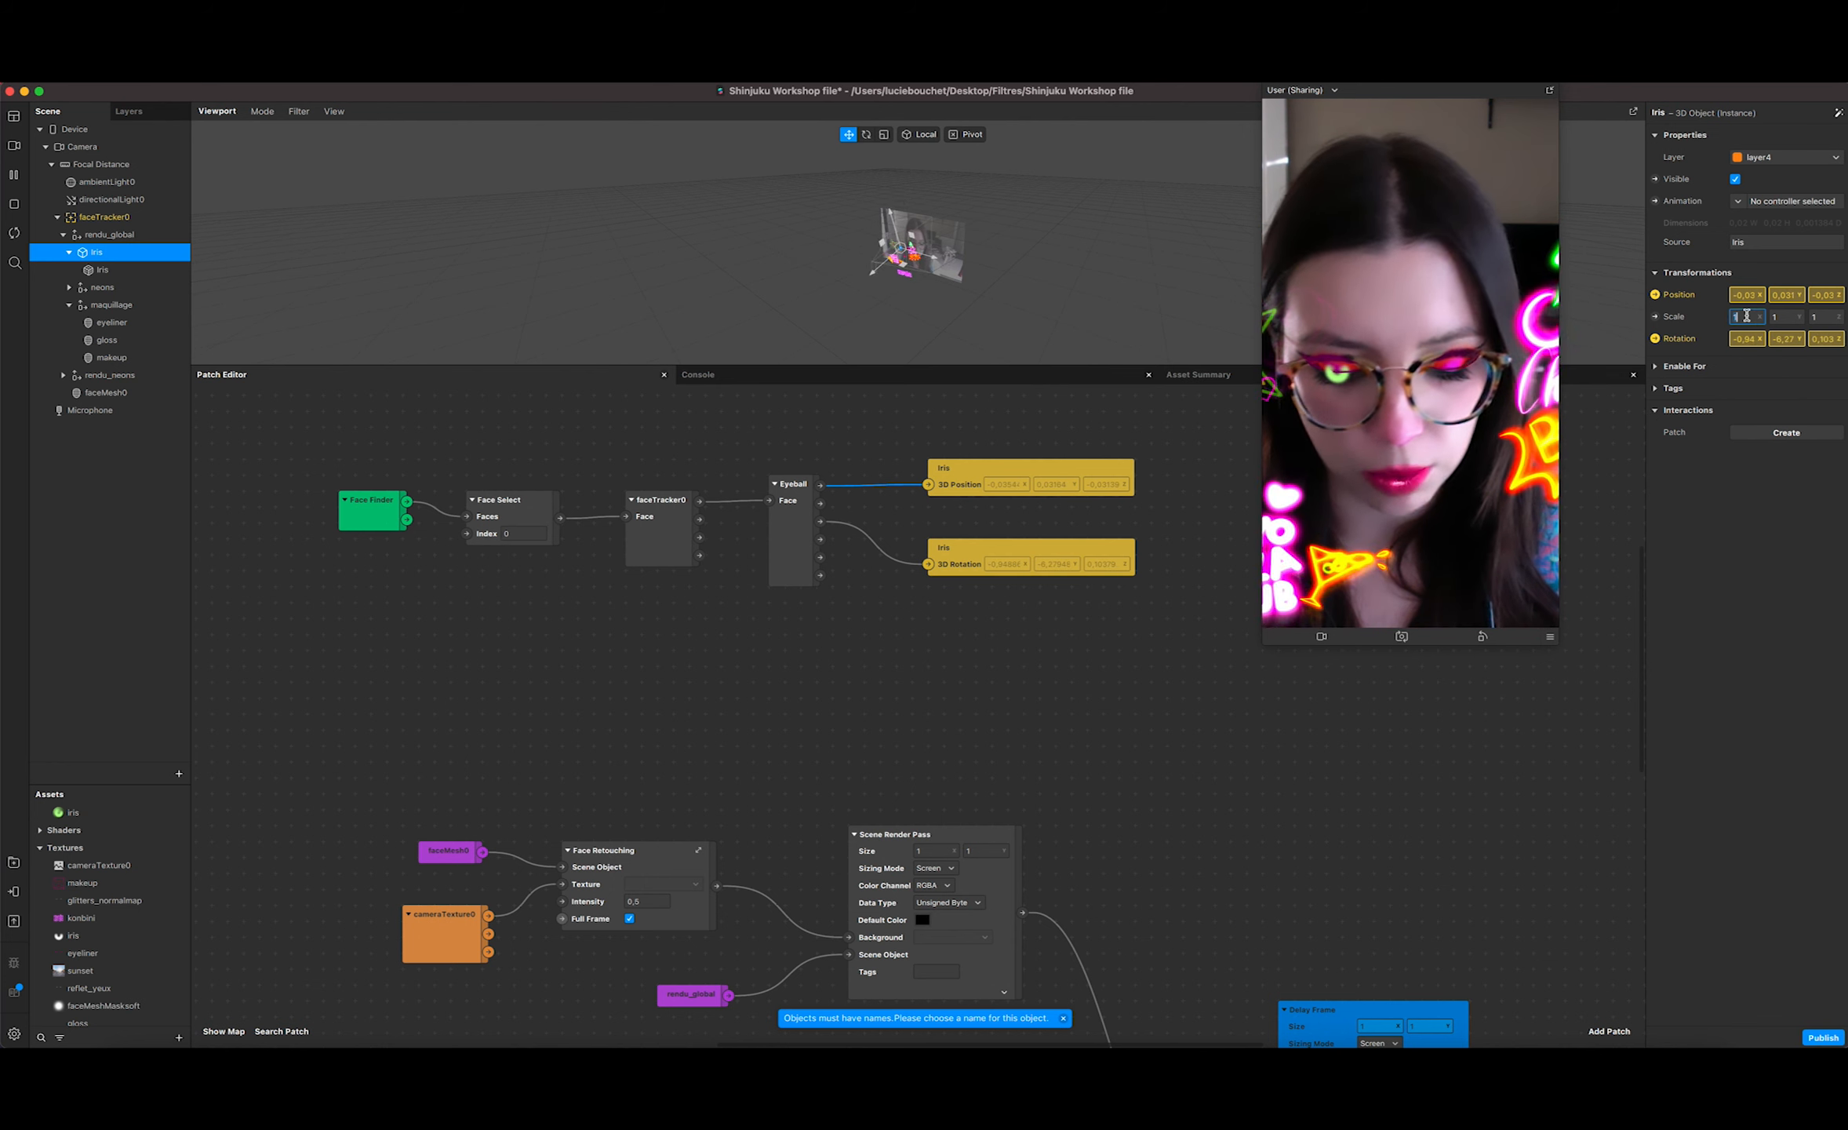
left_click_drag(1747, 316, 1725, 321)
key("Tab")
type("0,7")
key("Tab")
type("0,7")
left_click(1778, 316)
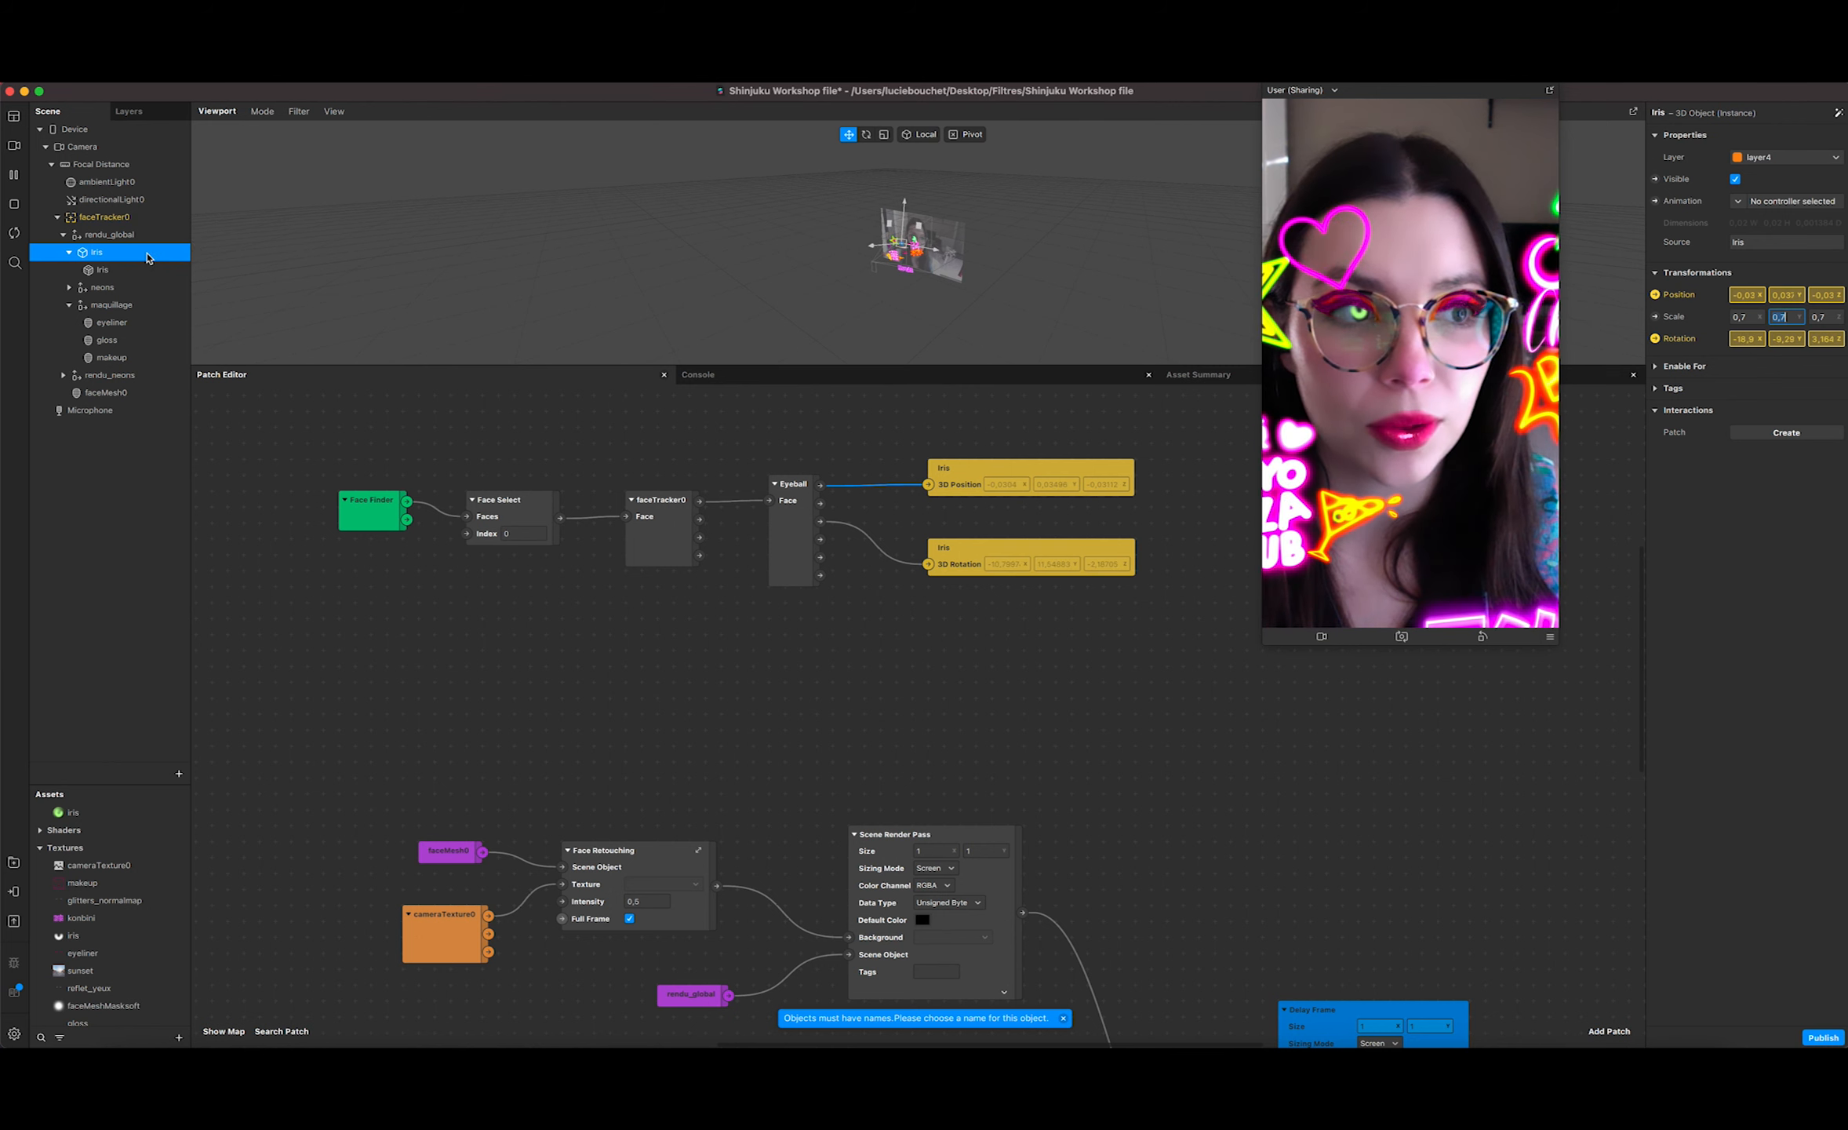
Step: Move the Iris object and its children to layer2
left_click(1804, 157)
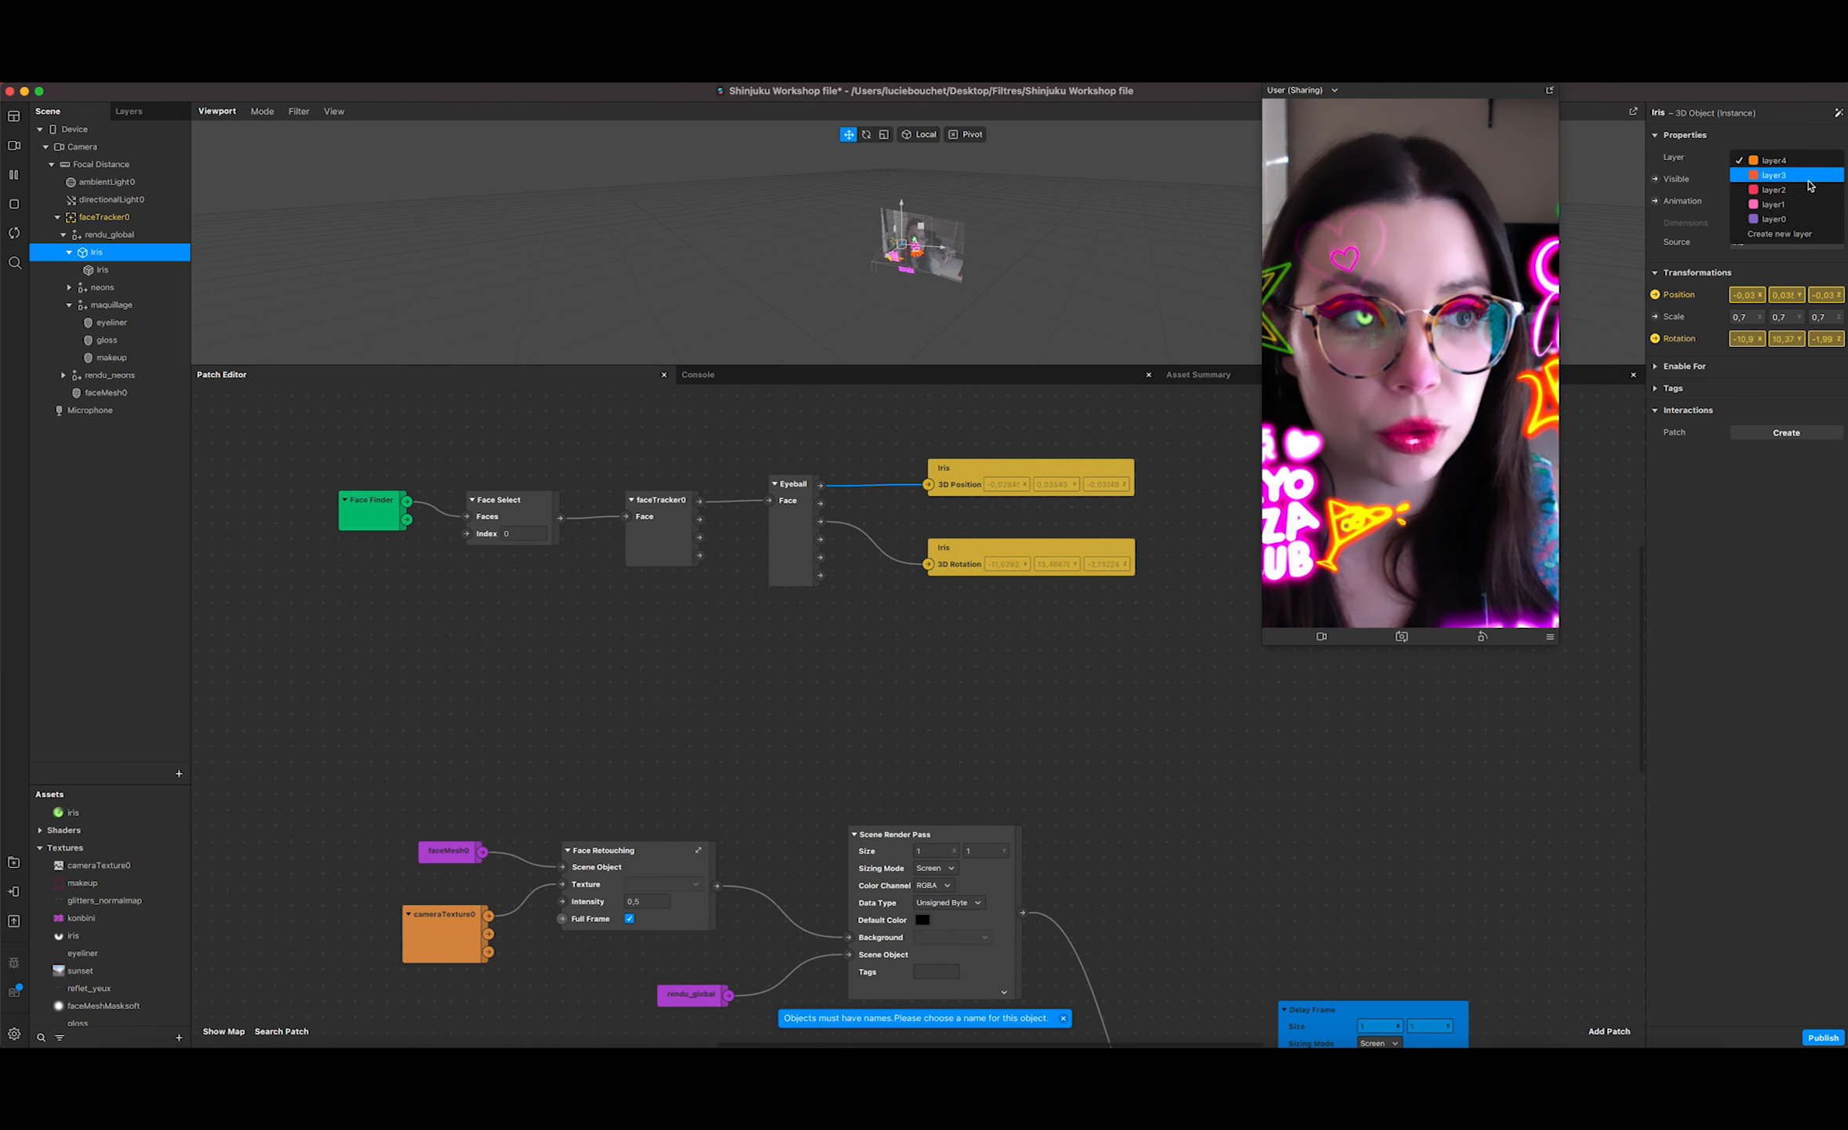
left_click(1807, 191)
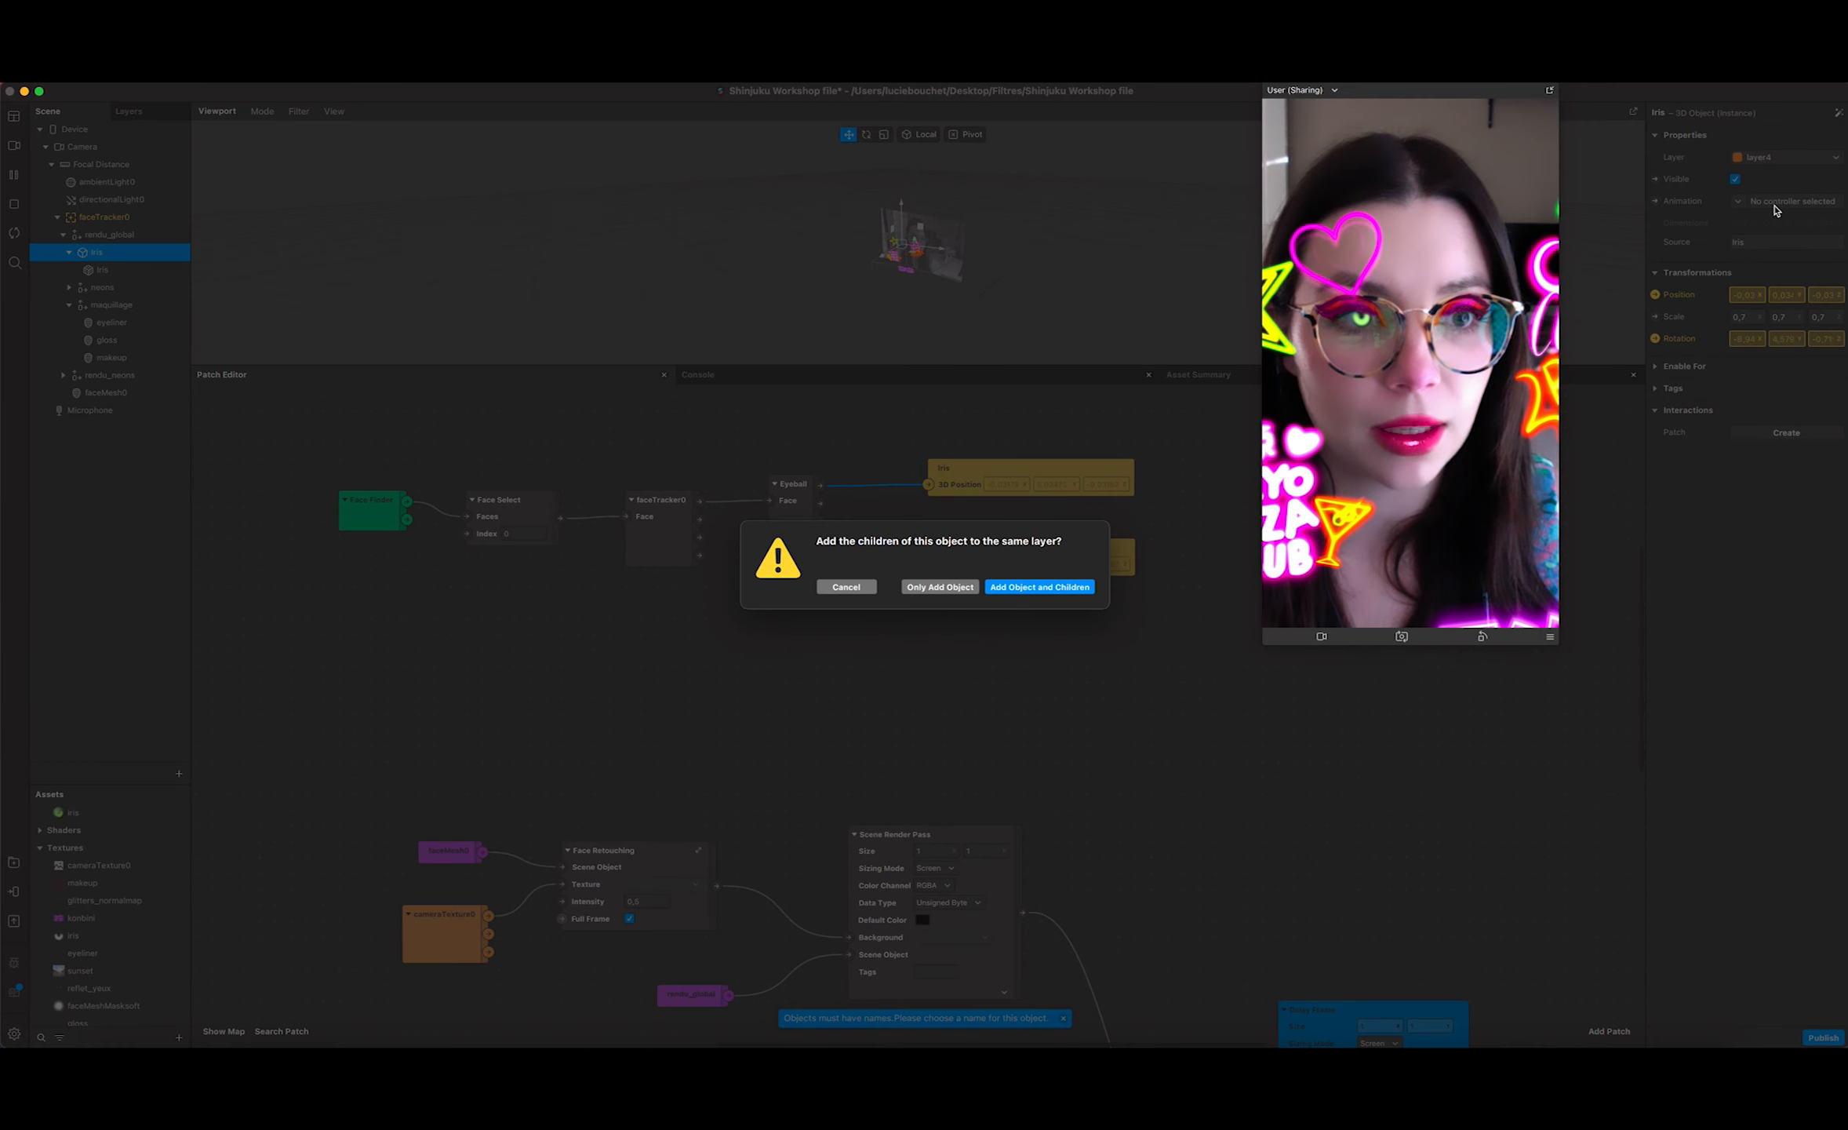
left_click(1041, 587)
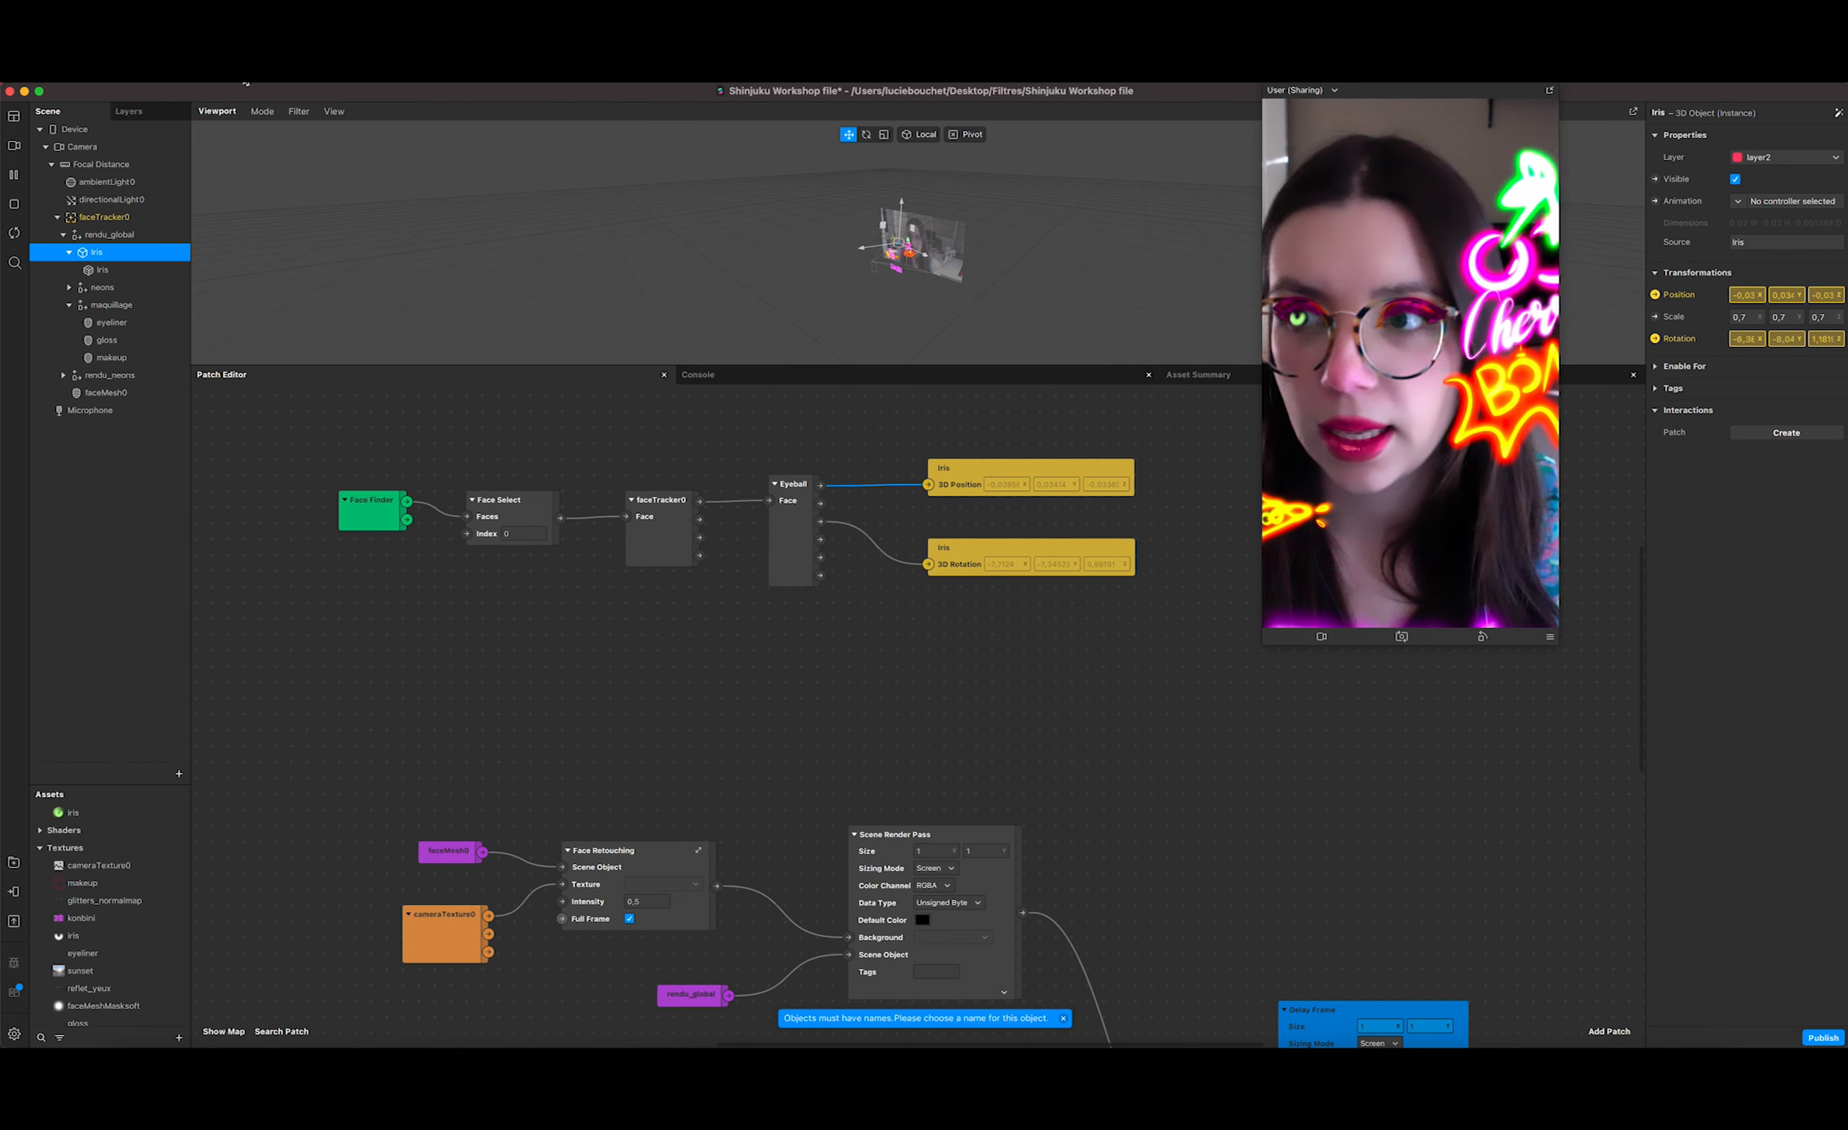
Step: Set the iris material's blend mode to Add and its opacity to 45
left_click(123, 817)
left_click(1785, 377)
left_click(1774, 394)
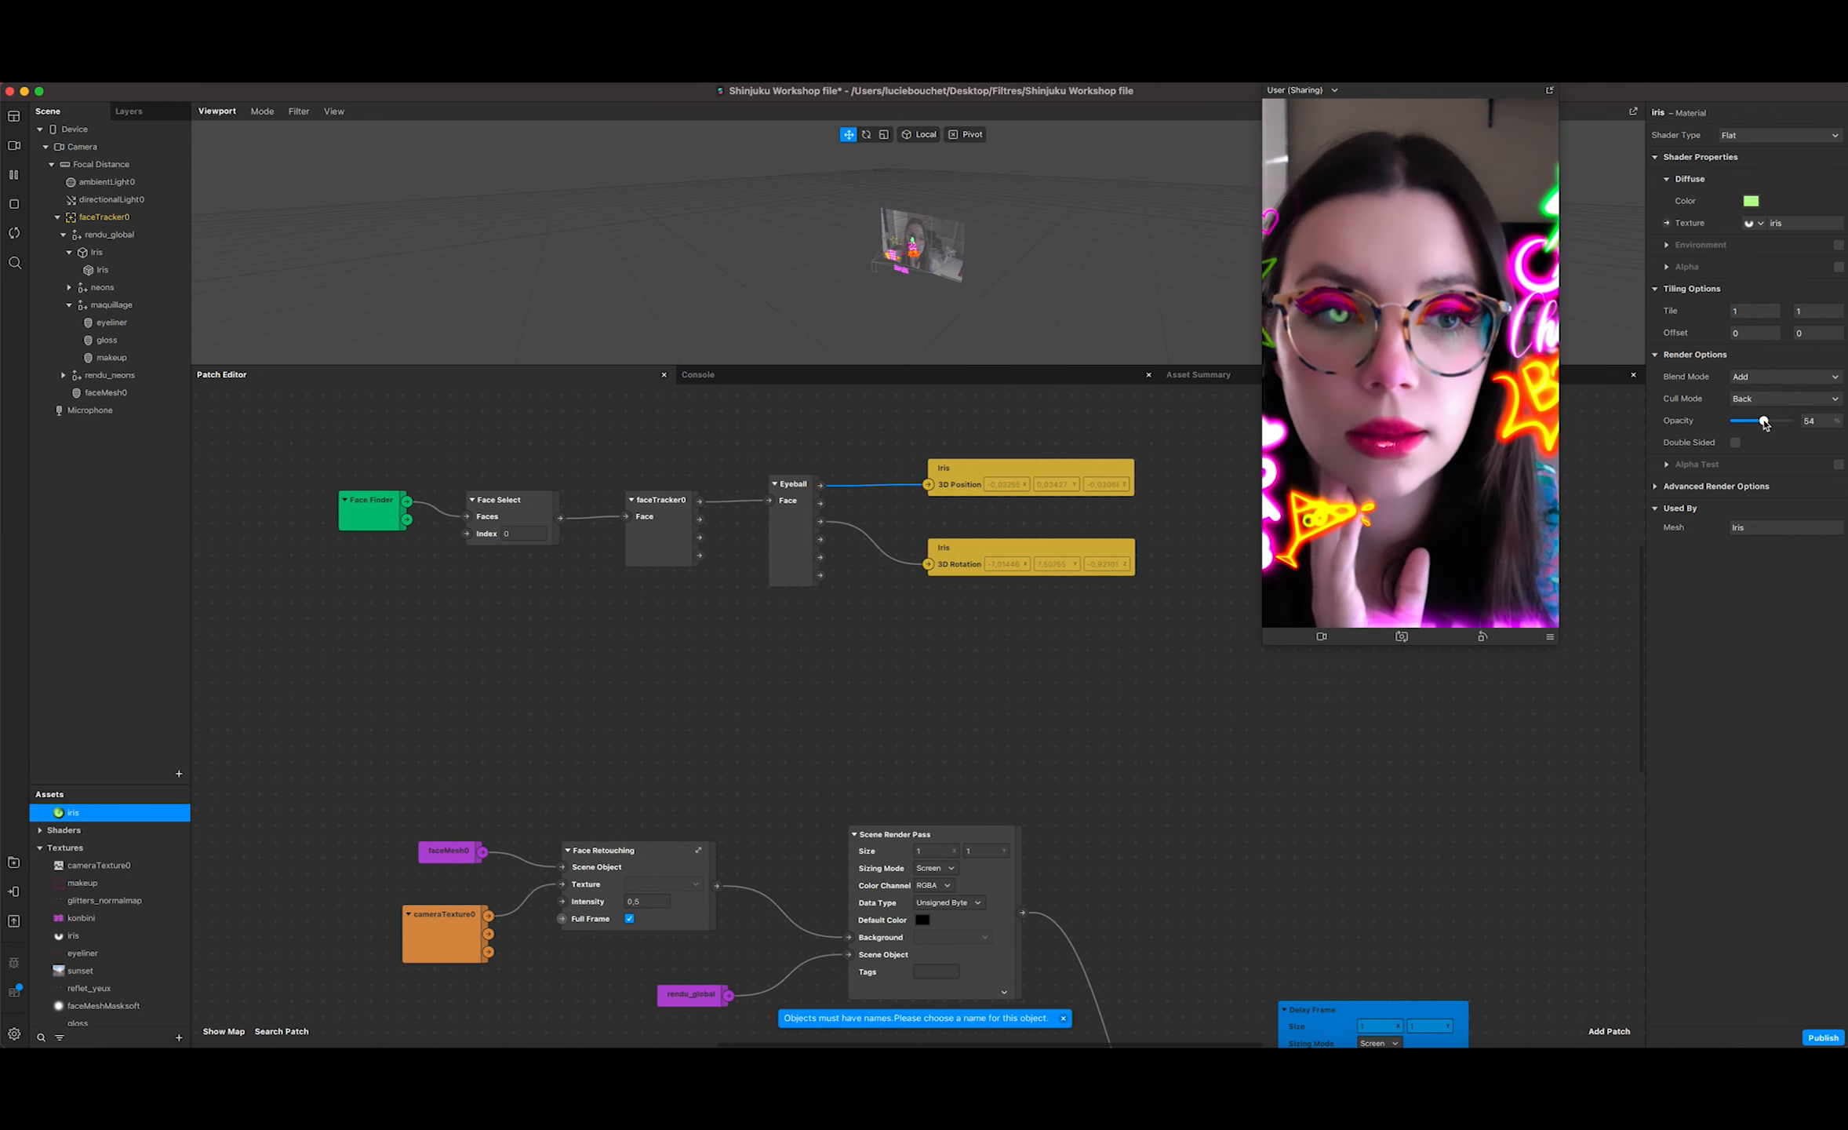
mouse_move(1791, 421)
left_mouse_down()
mouse_move(1743, 421)
mouse_move(1760, 422)
left_mouse_up()
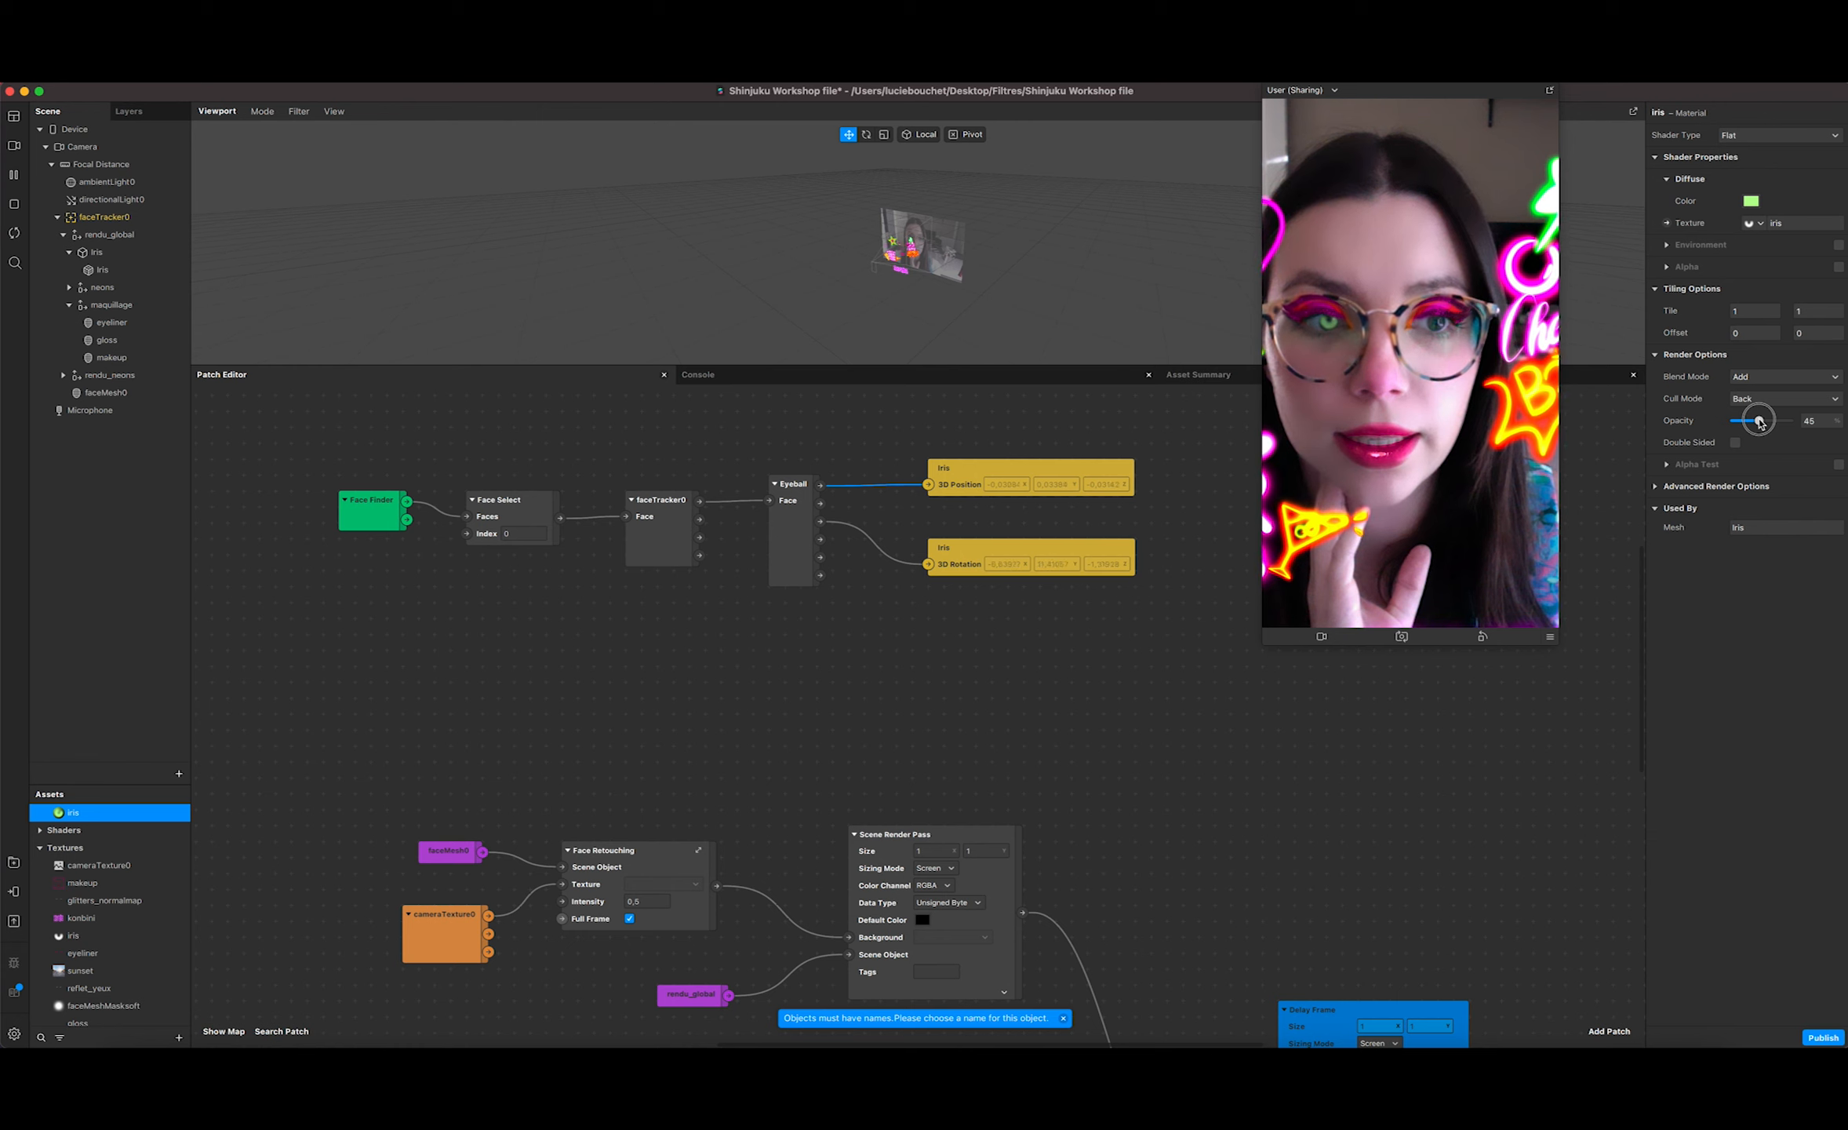
Step: Set the iris material's diffuse color to bright green, lower its opacity to 31, and expand its advanced render options
left_click(1751, 201)
left_click(594, 378)
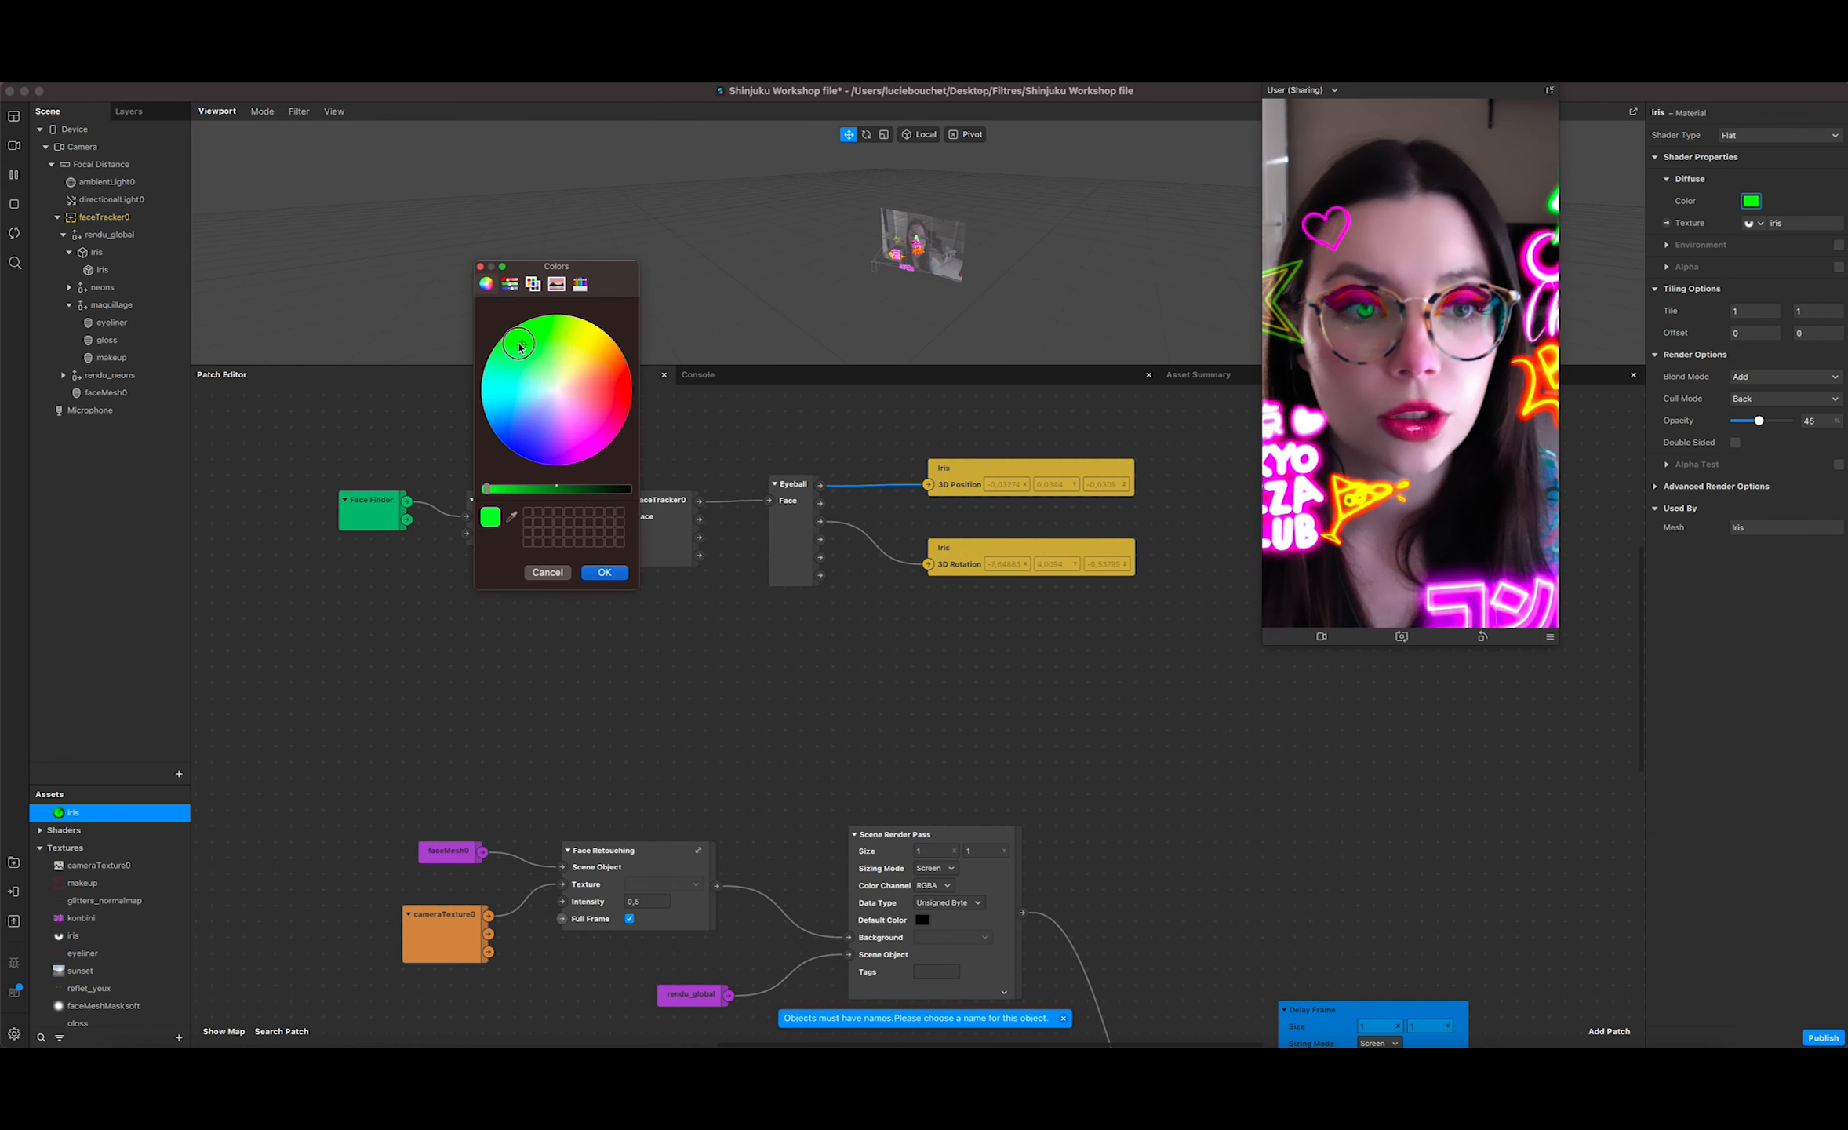
left_click(531, 436)
left_click_drag(531, 436, 545, 360)
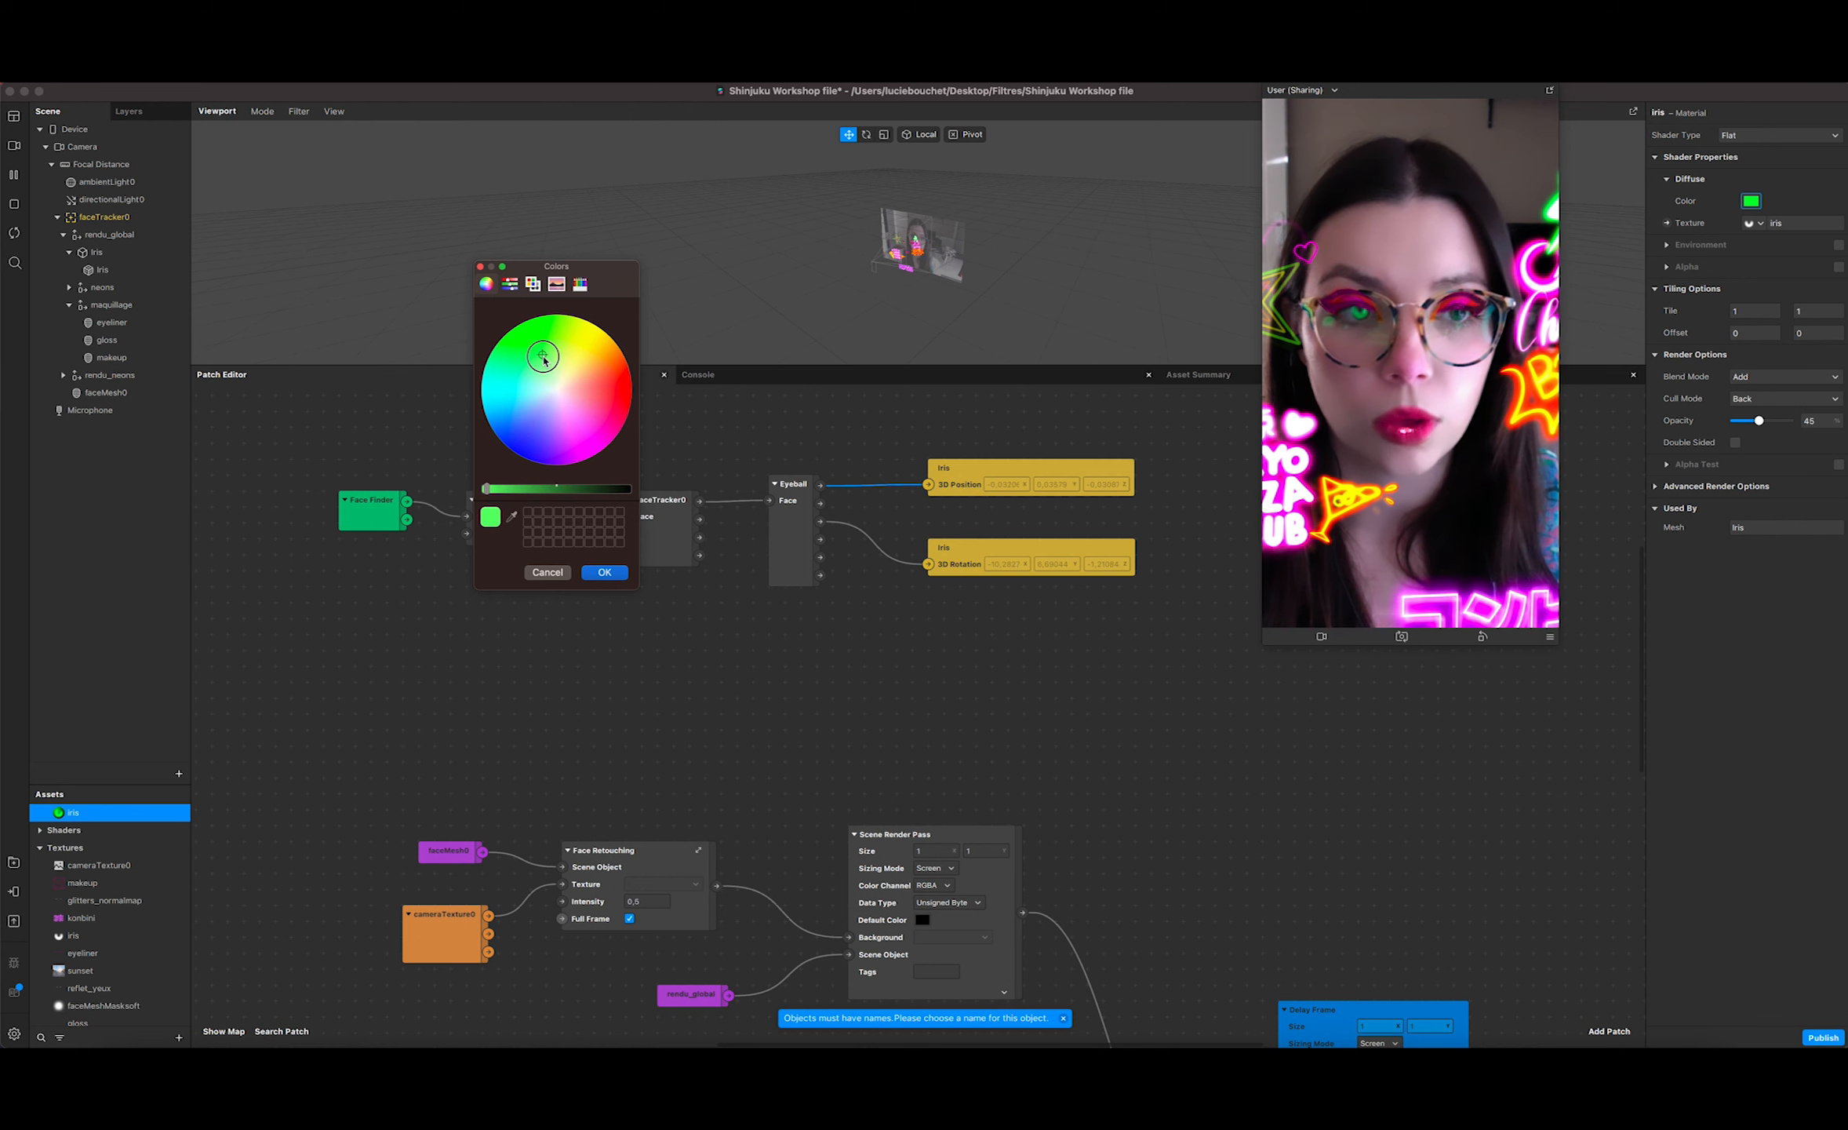
left_click(622, 572)
left_click_drag(1757, 421, 1753, 421)
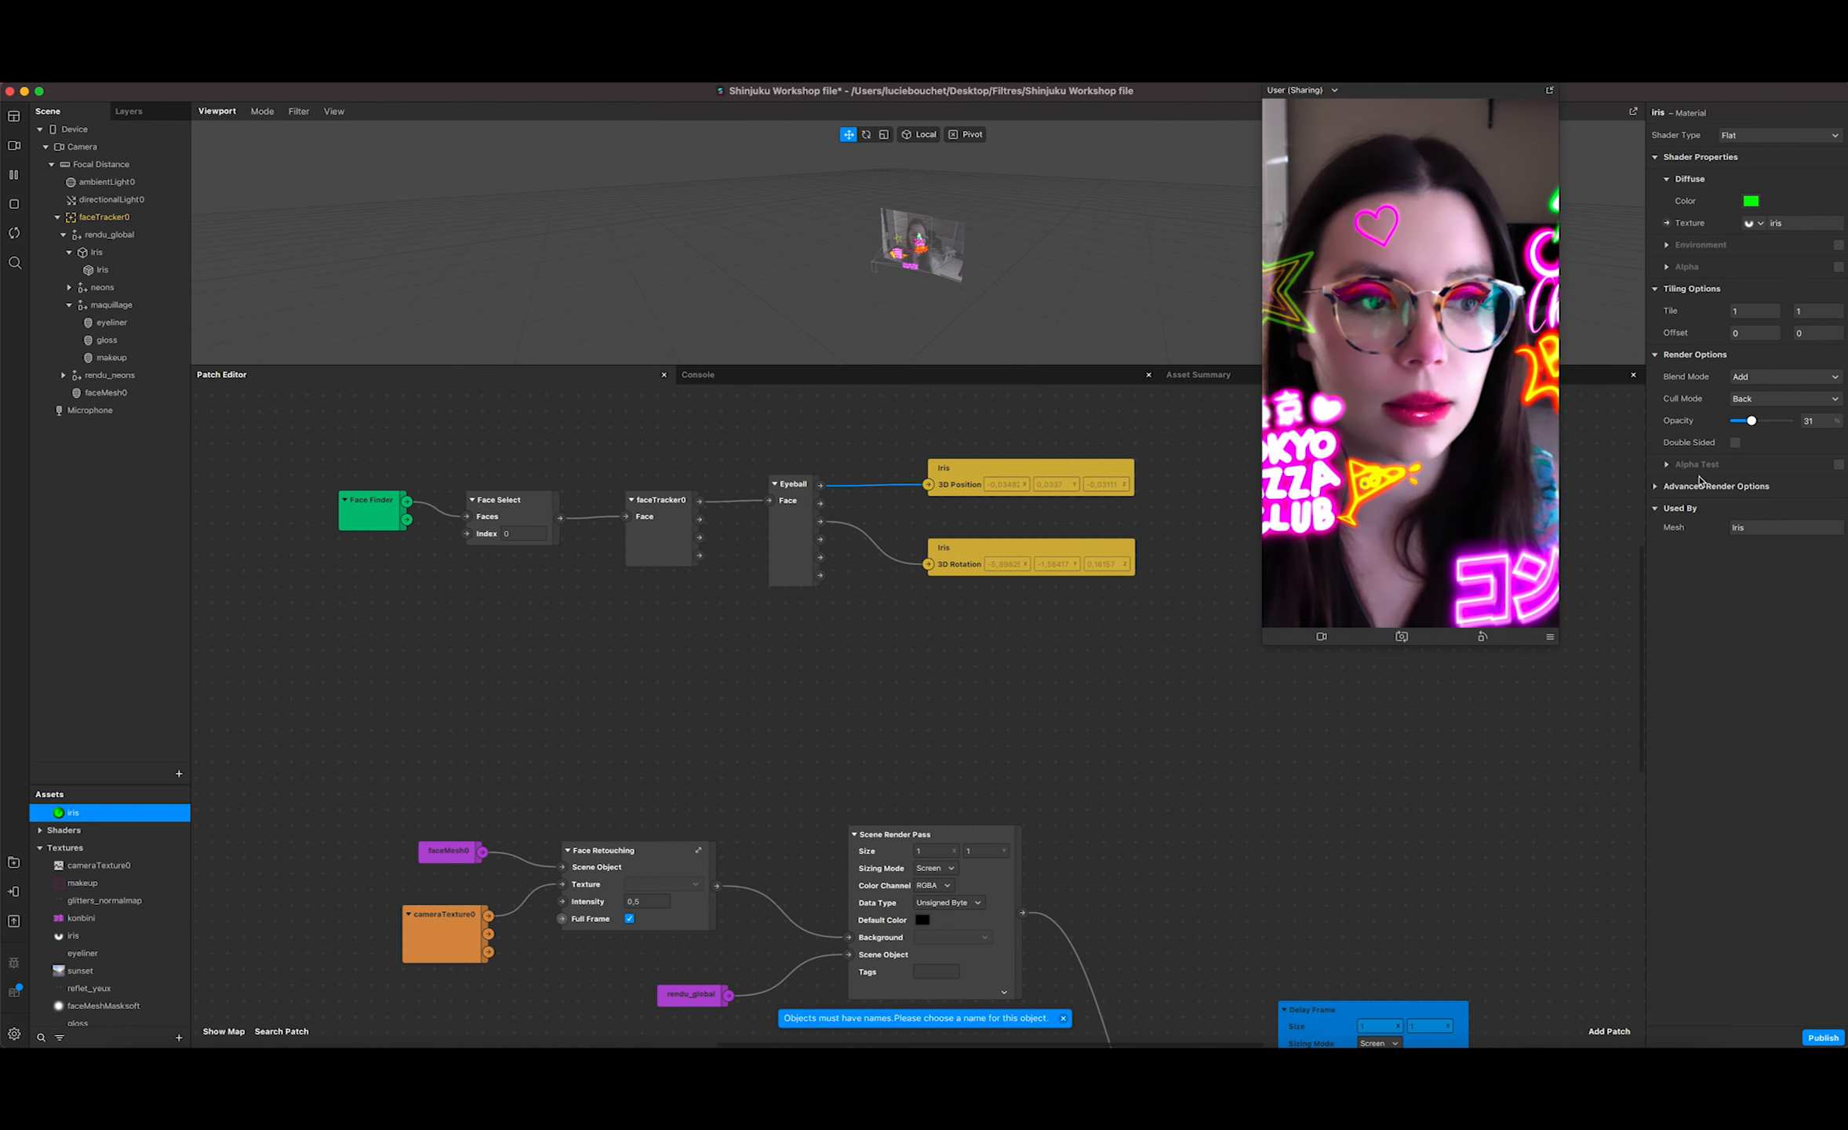
left_click(1657, 487)
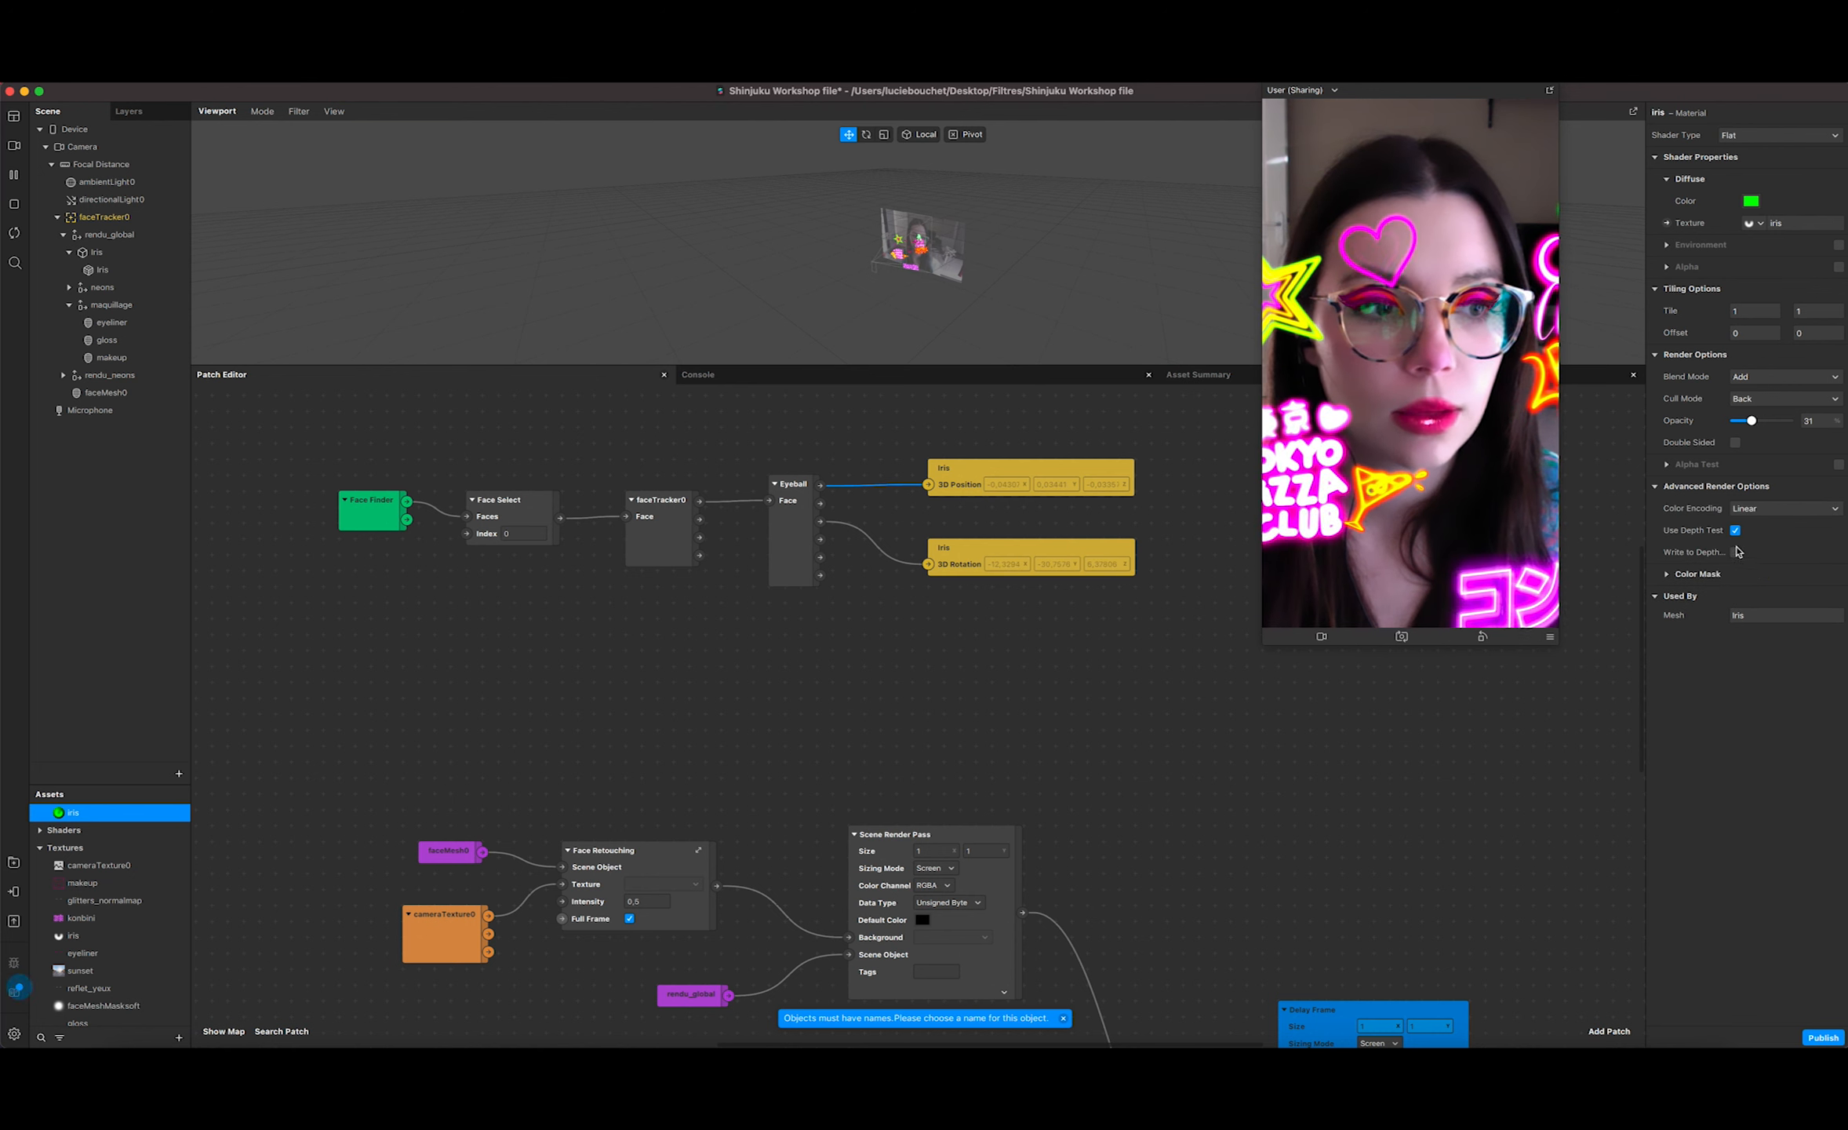
Step: Duplicate the Iris object and place the copy directly below the original inside rendu_global
left_click(124, 254)
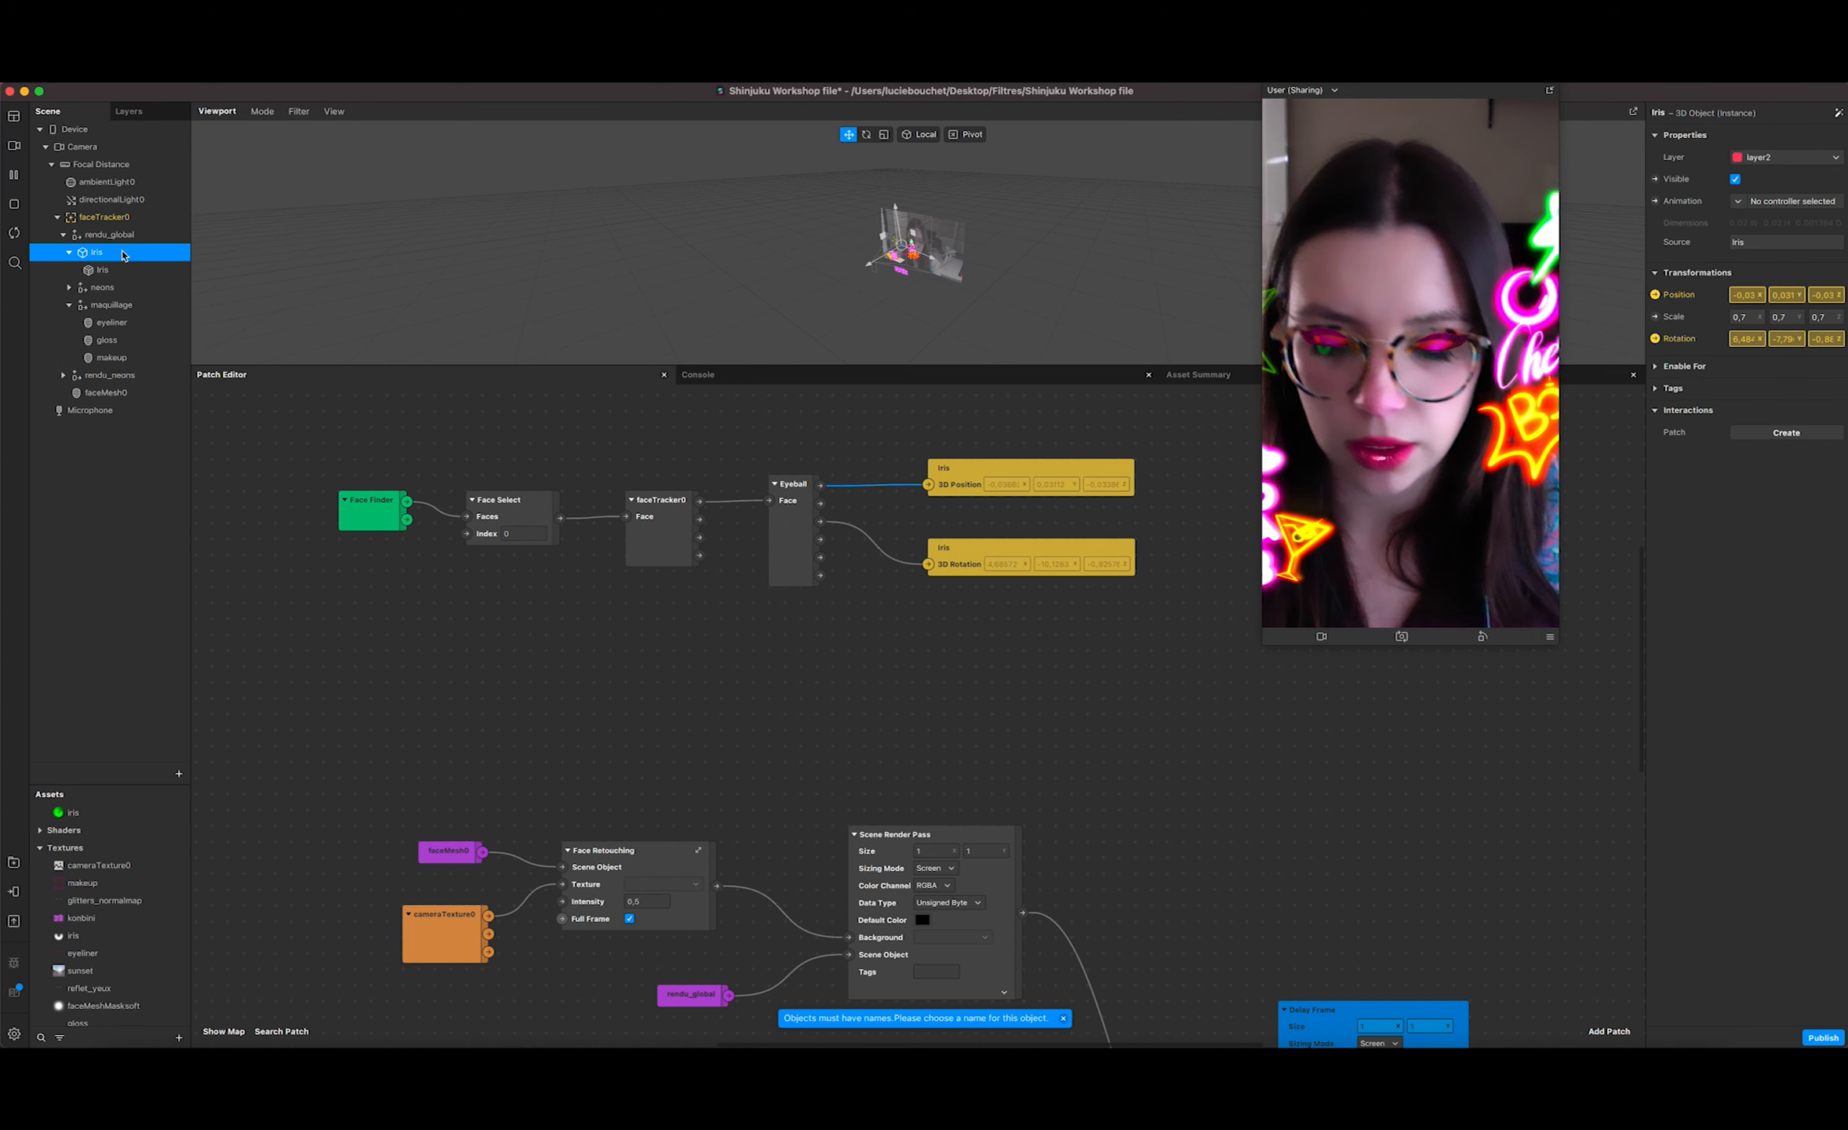
key("super+d")
left_click_drag(117, 256, 119, 288)
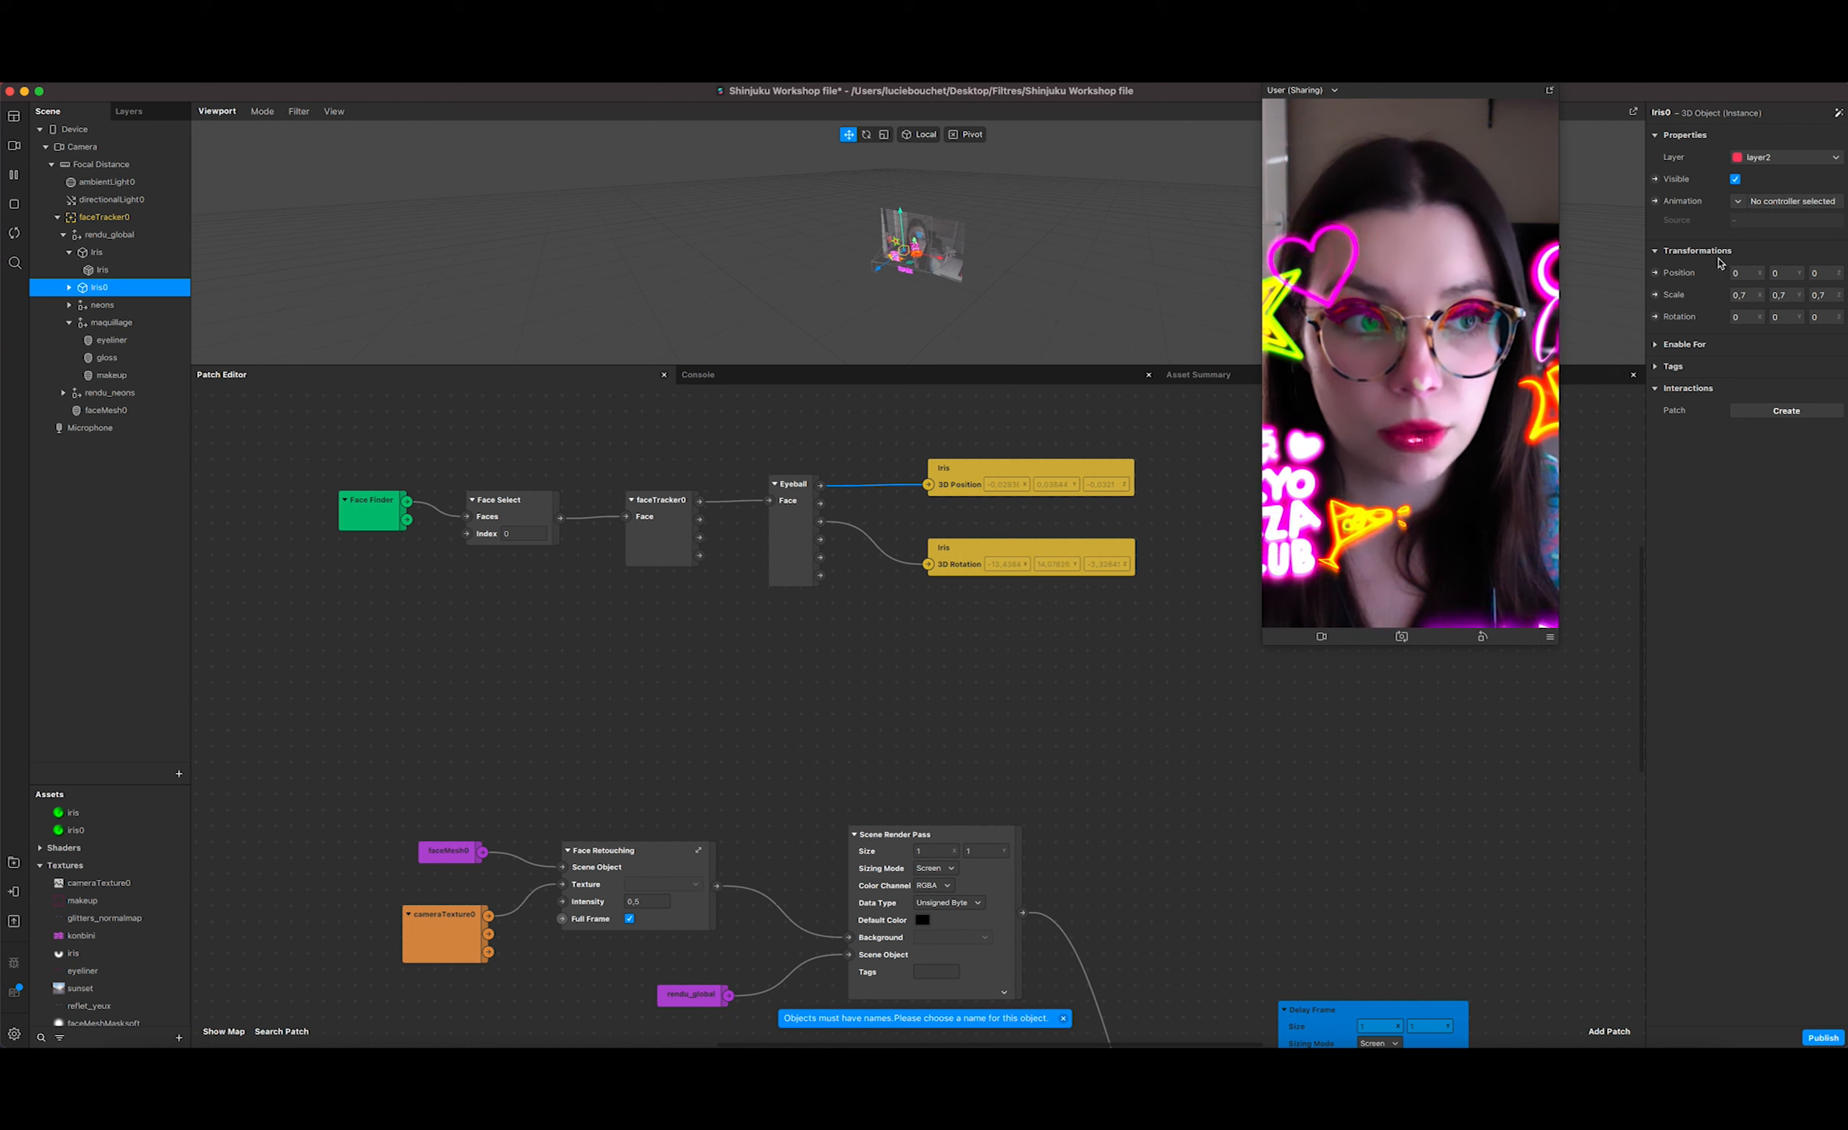
Step: Create position and rotation patches for Iris0 and connect them to the Eyeball patch's Right Iris and Right Eyeball Rotation outputs
left_click(1656, 272)
left_click(1655, 316)
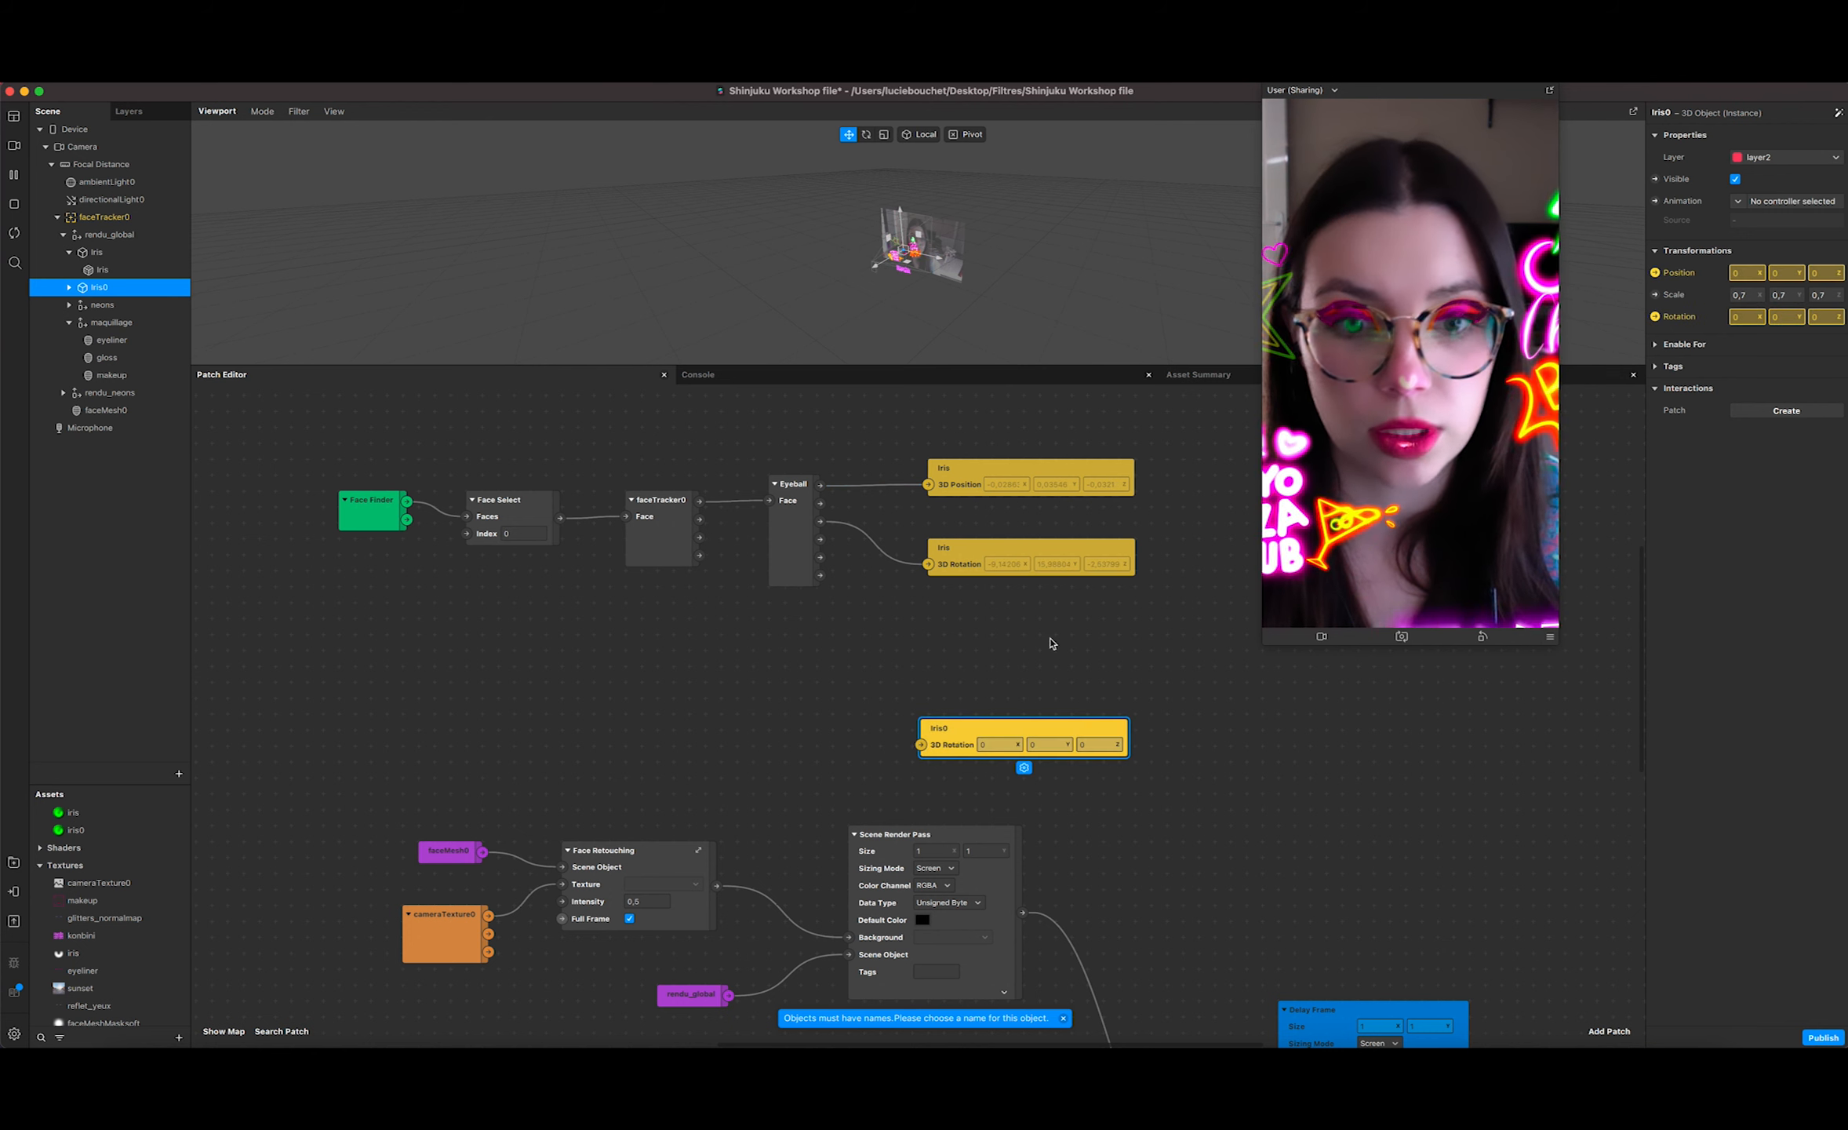
left_click_drag(949, 728, 971, 614)
left_click_drag(821, 576, 982, 535)
left_click_drag(949, 729, 970, 563)
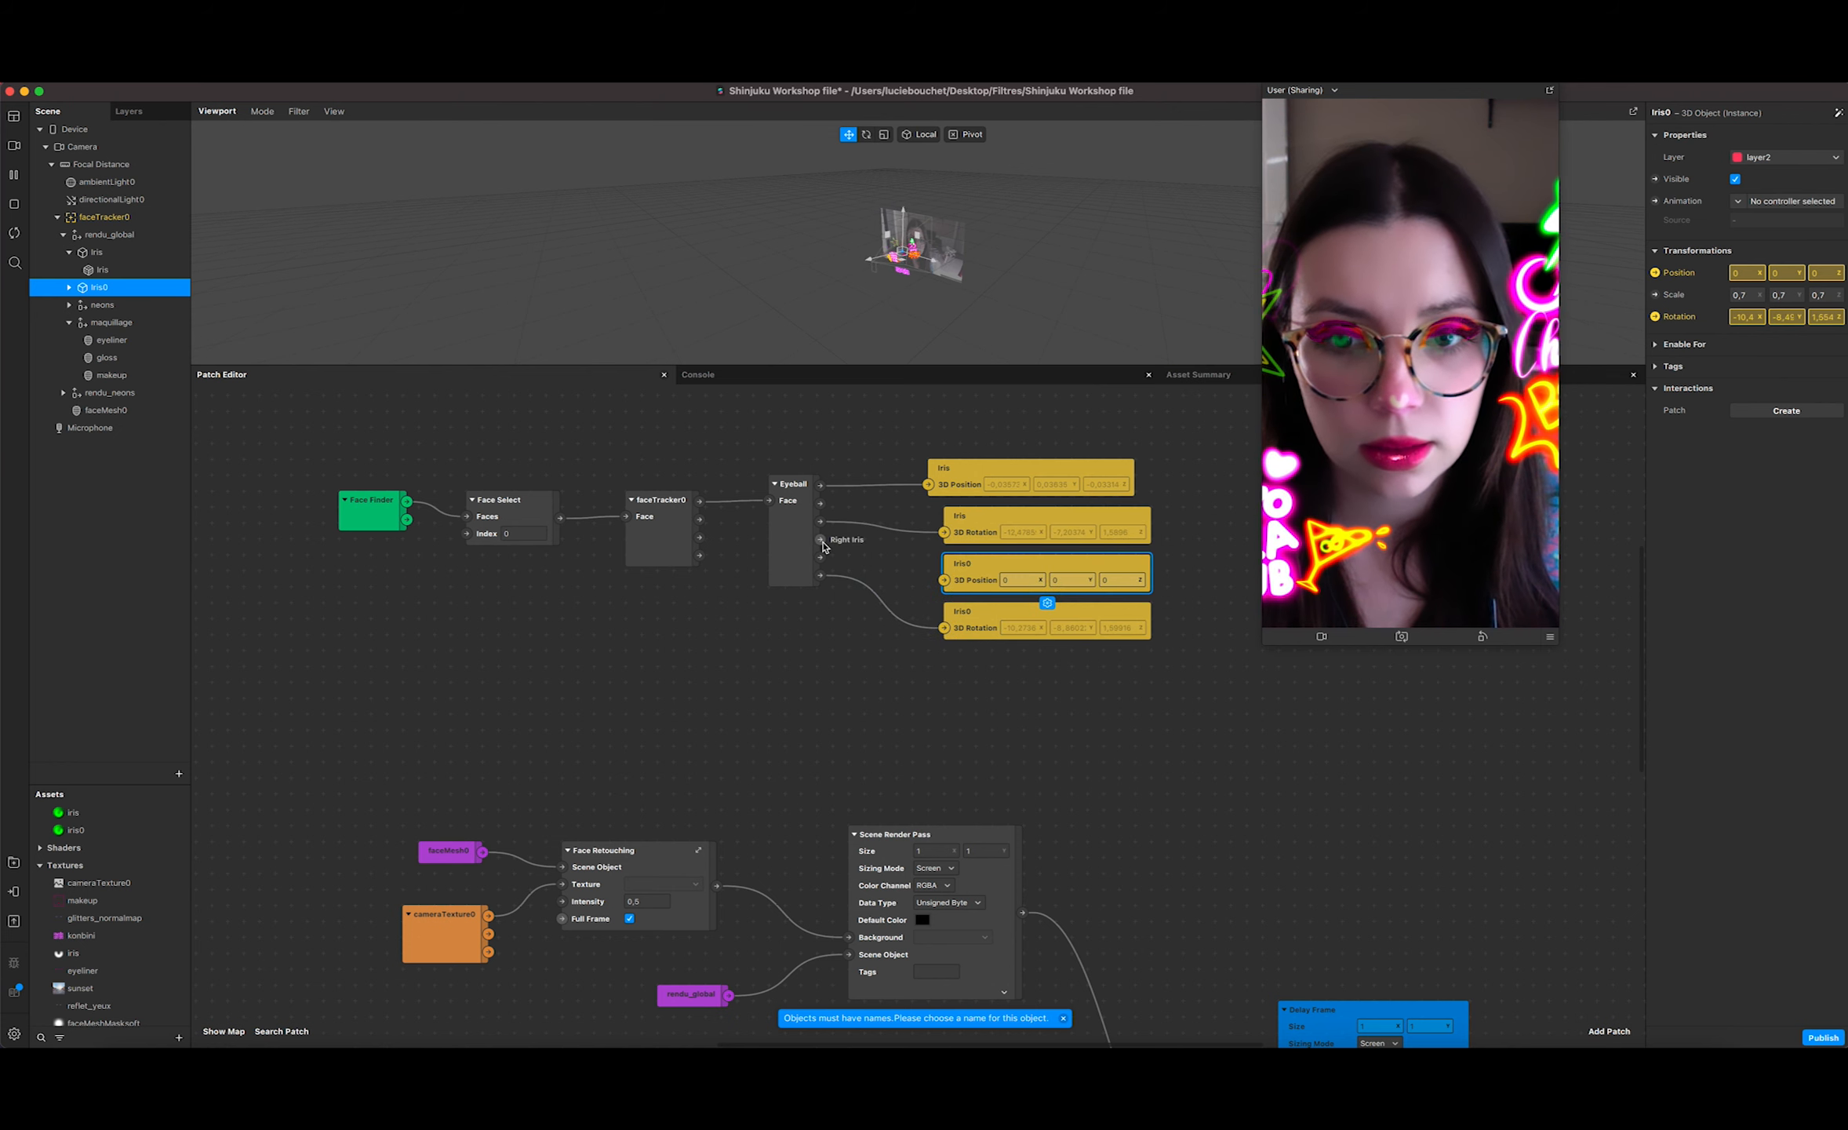
left_click_drag(820, 539, 944, 580)
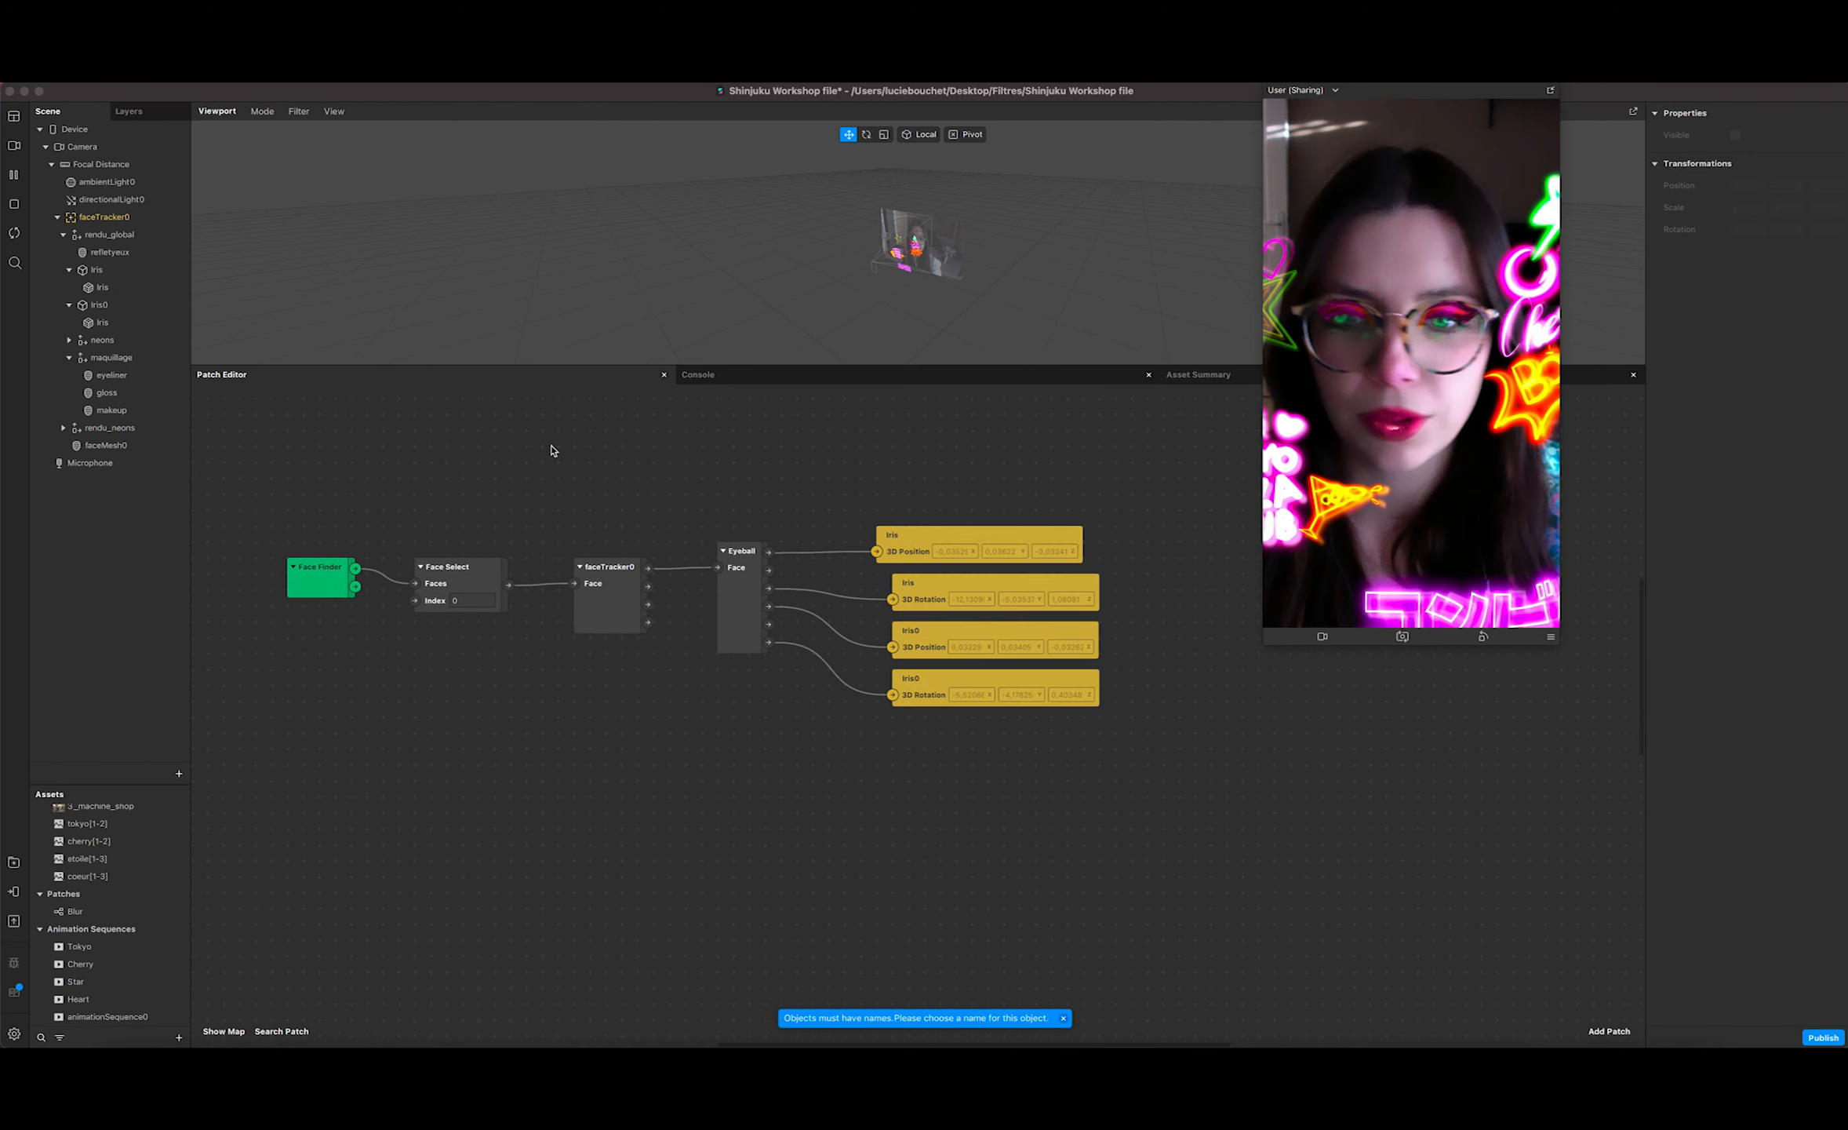
Step: Add a Right Eye Closed patch connected to the Face output of the faceTracker0 patch
scroll(400, 746, "up", 1)
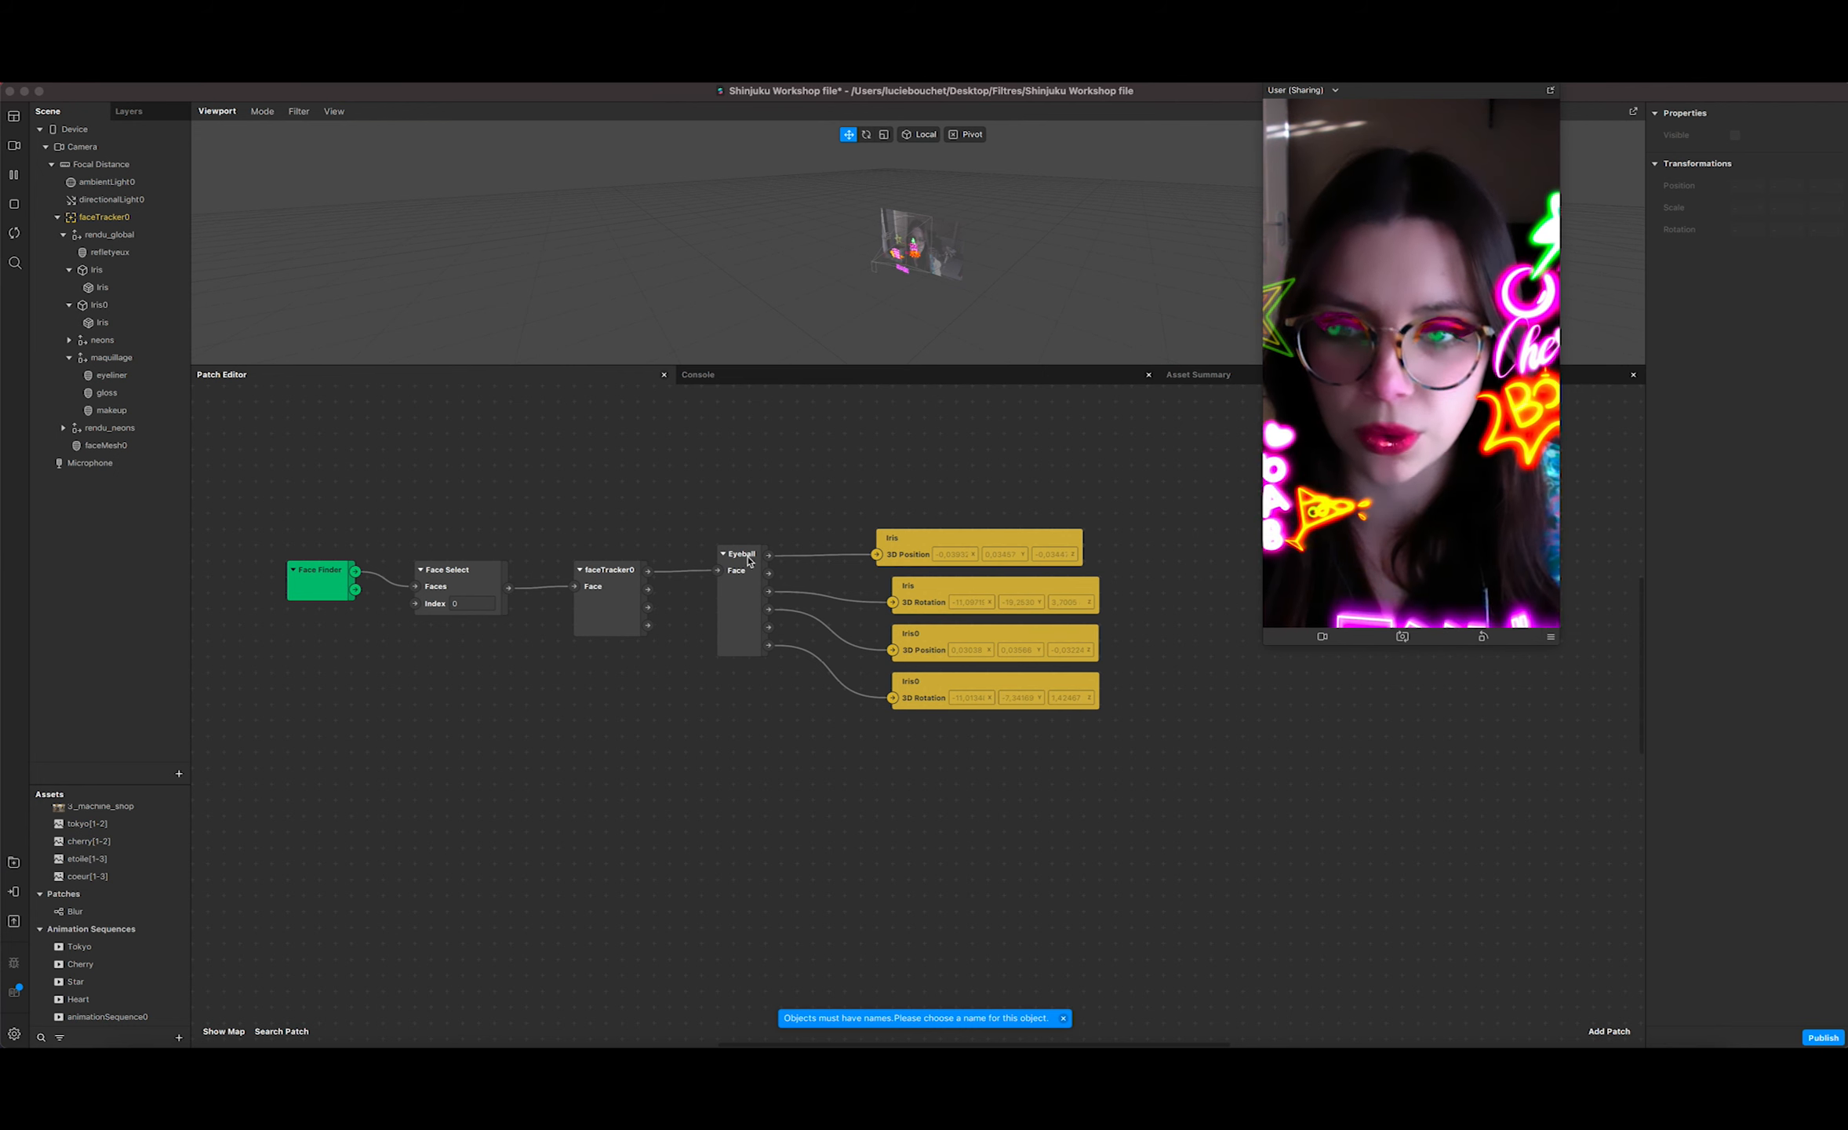
left_click_drag(647, 575, 628, 844)
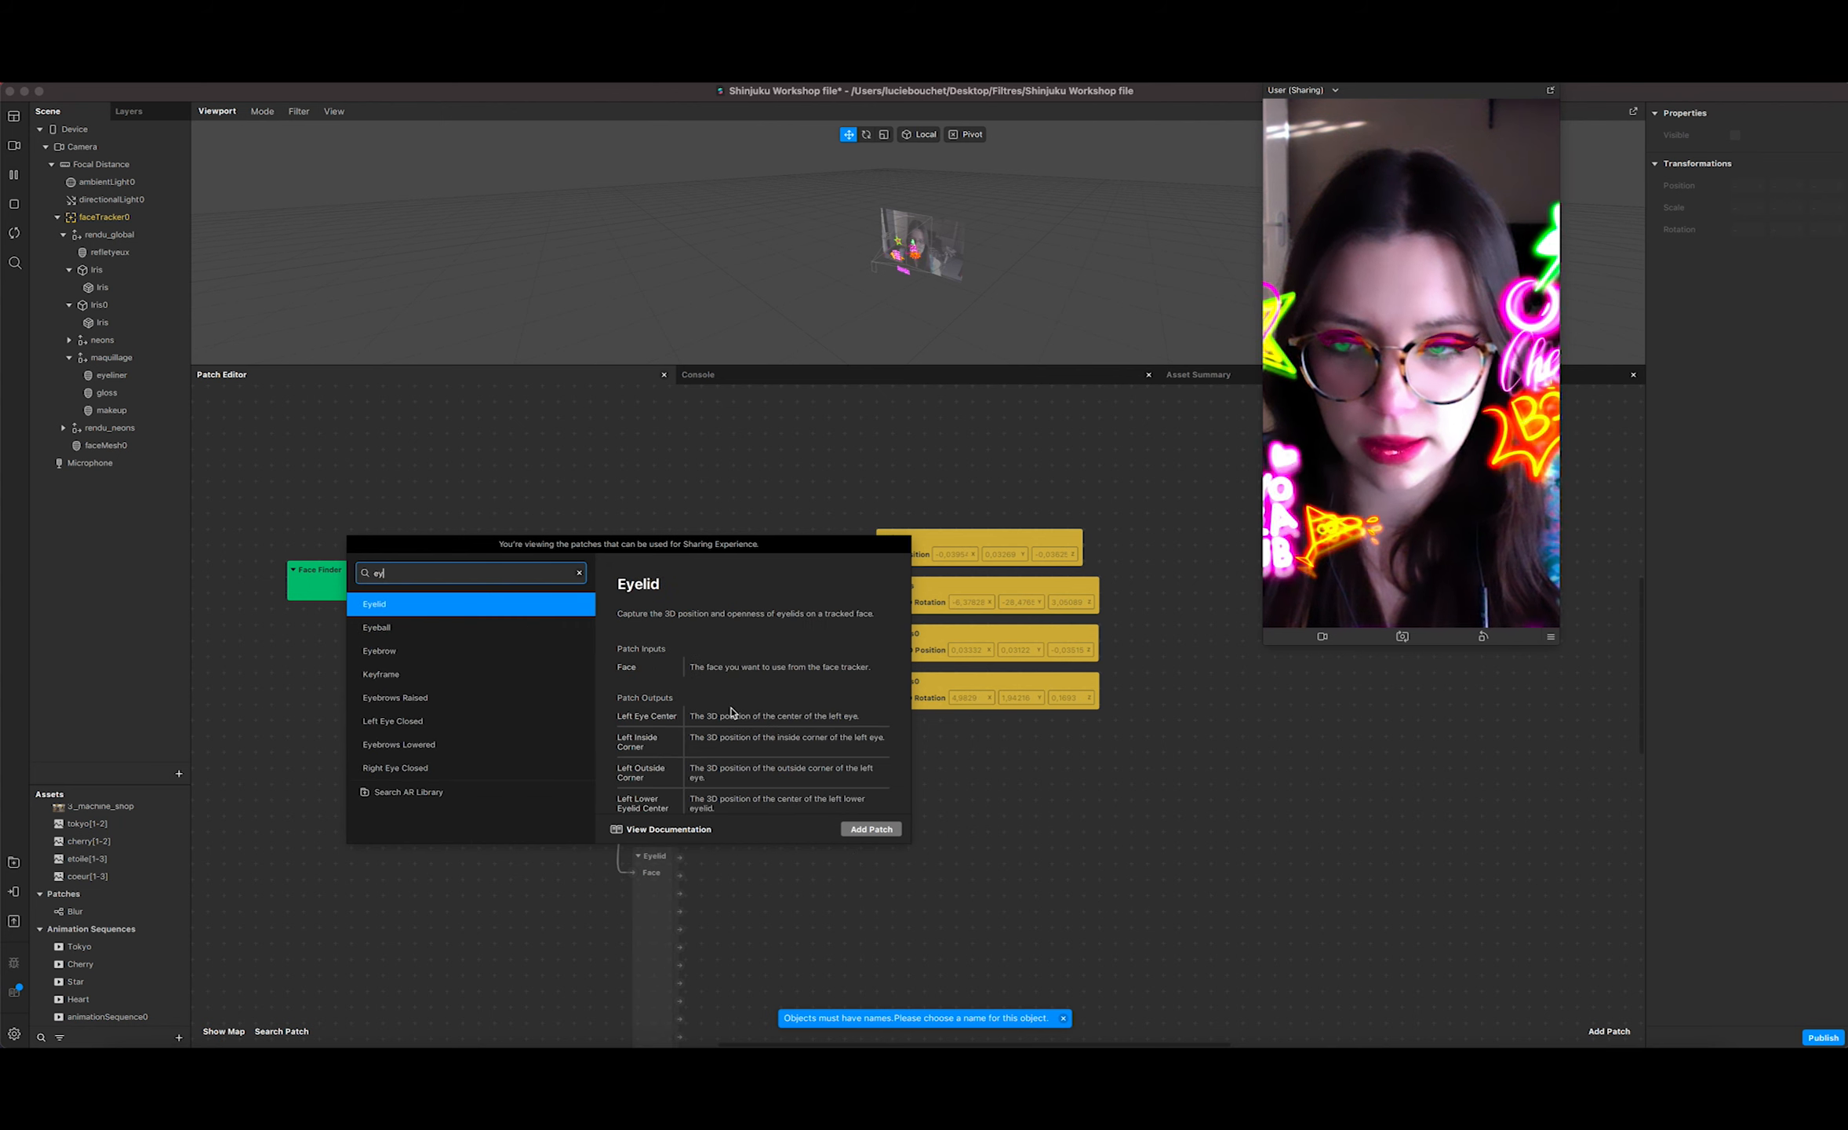
type("righ")
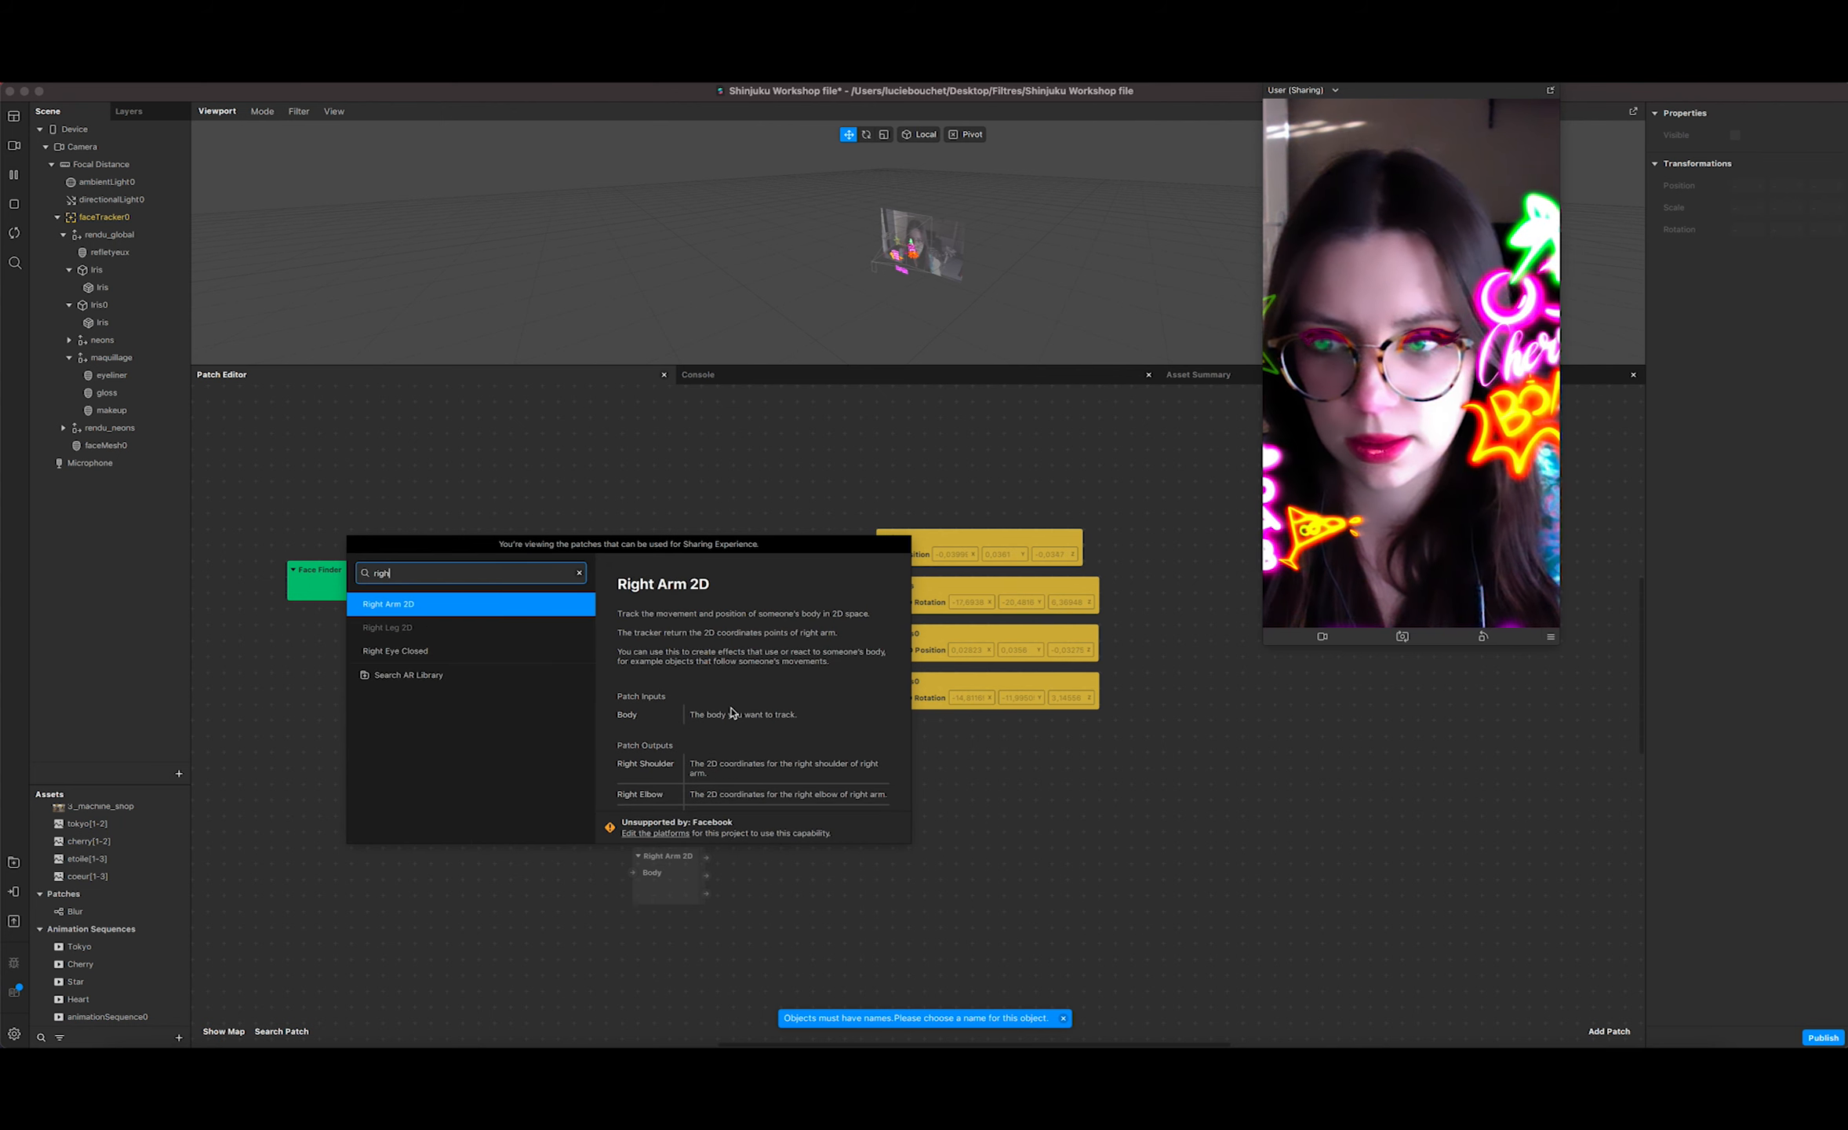
left_click(454, 653)
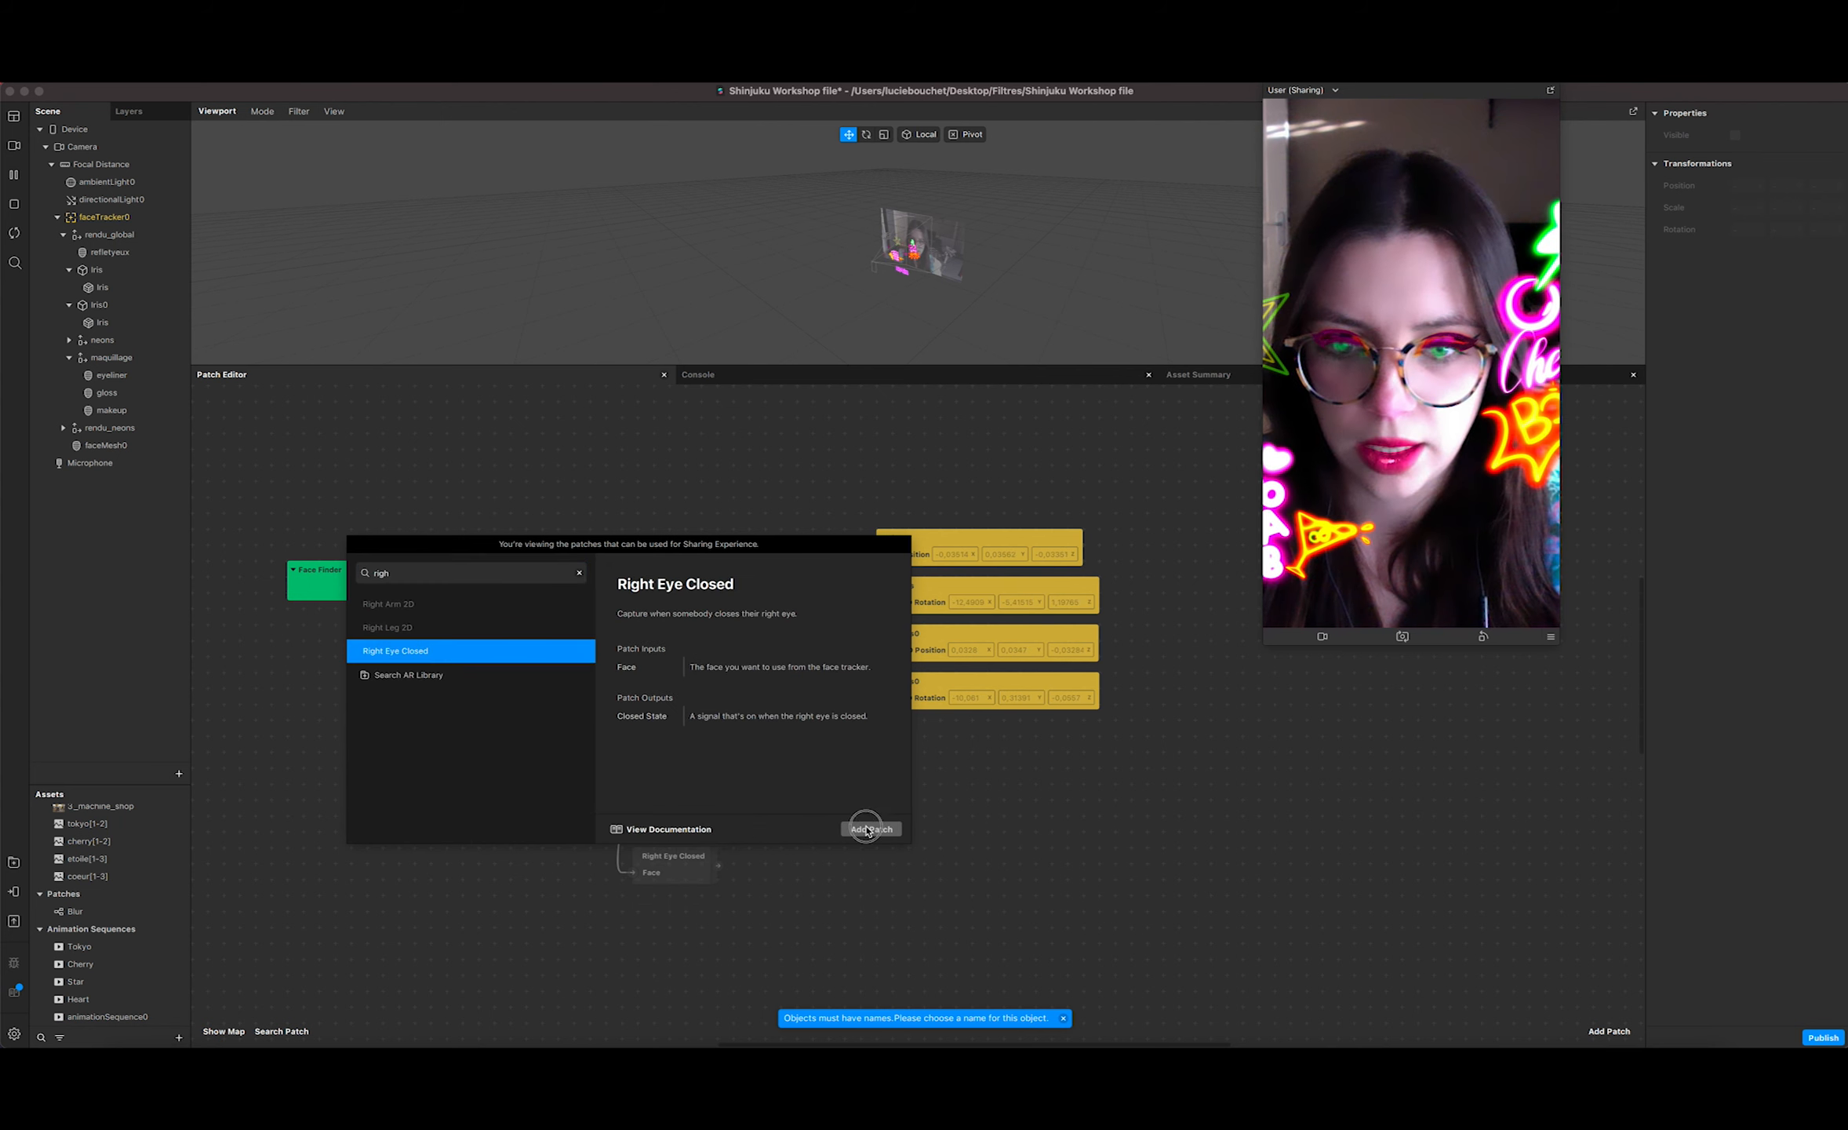
left_click(867, 824)
left_click_drag(676, 856, 682, 873)
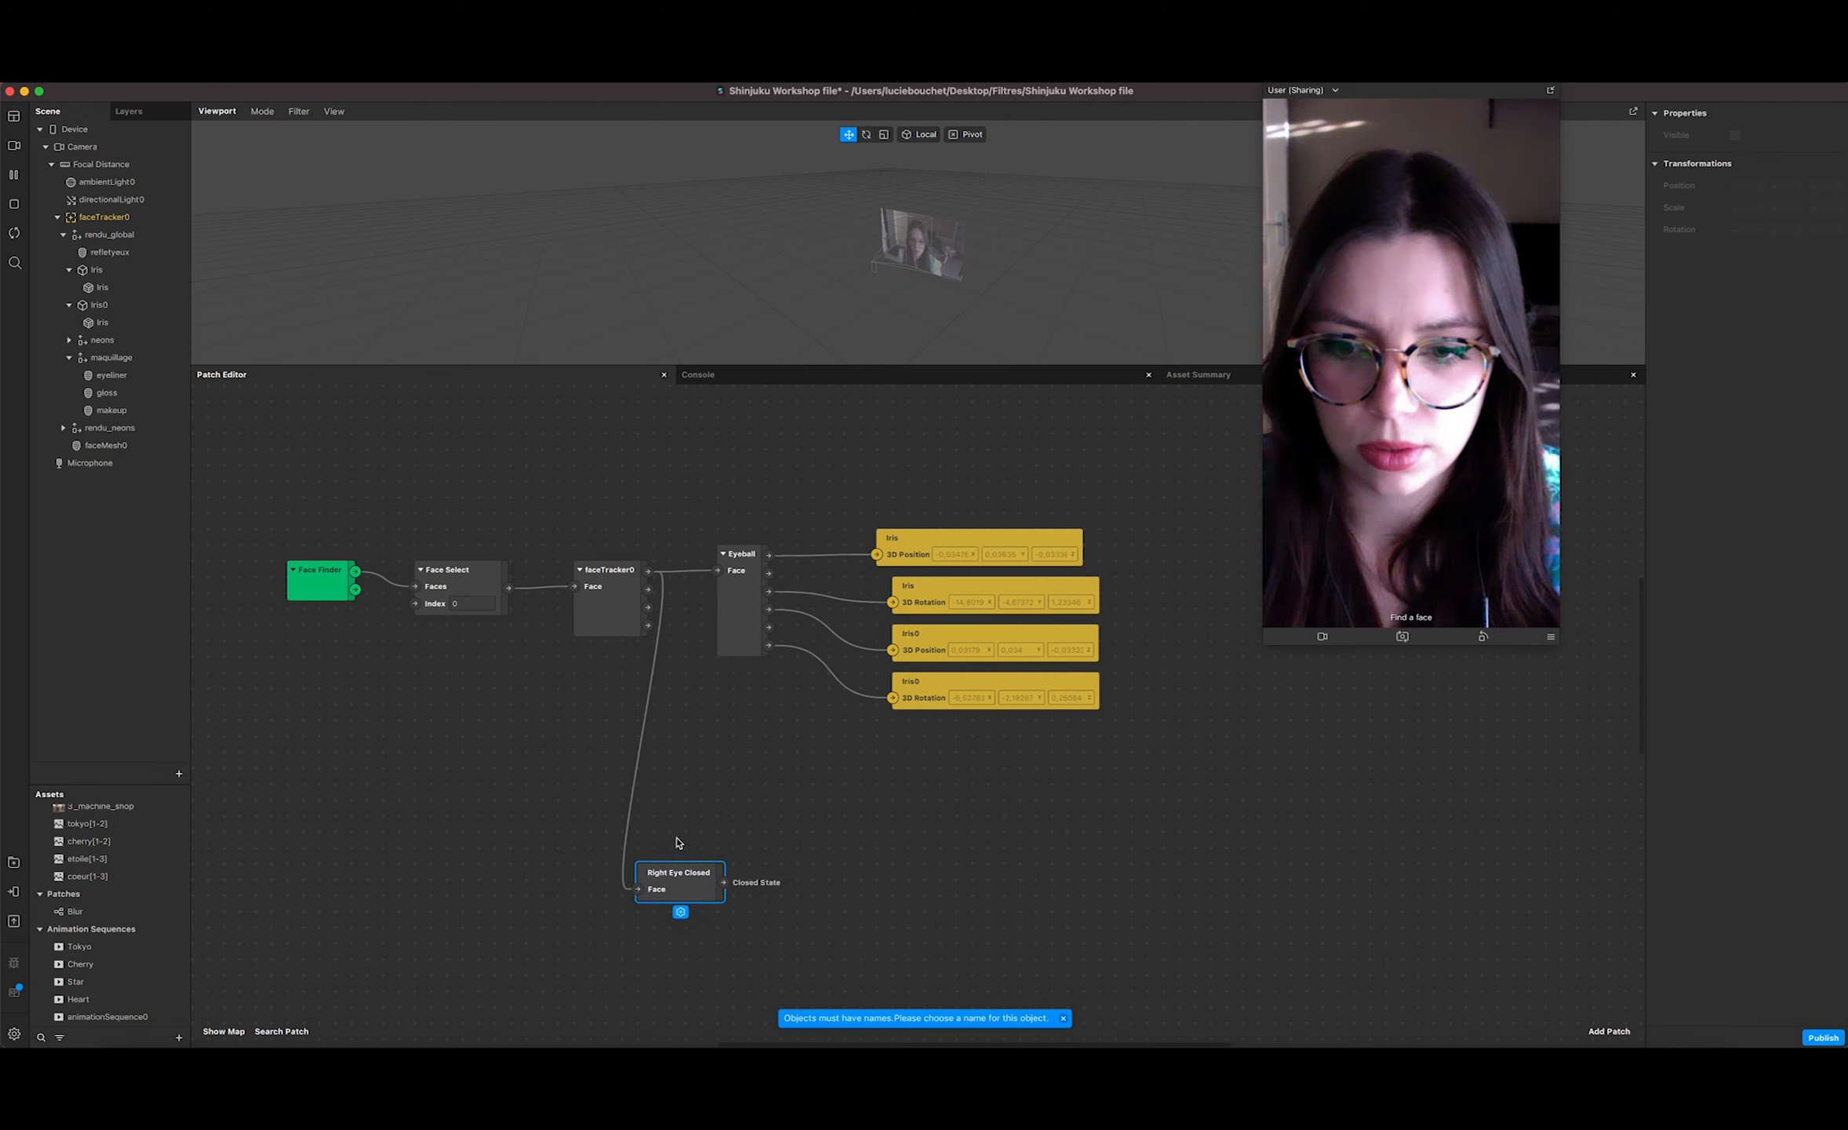
Step: Create a Visible patch for Iris0 and drive it from Right Eye Closed through a Not patch
left_click(106, 304)
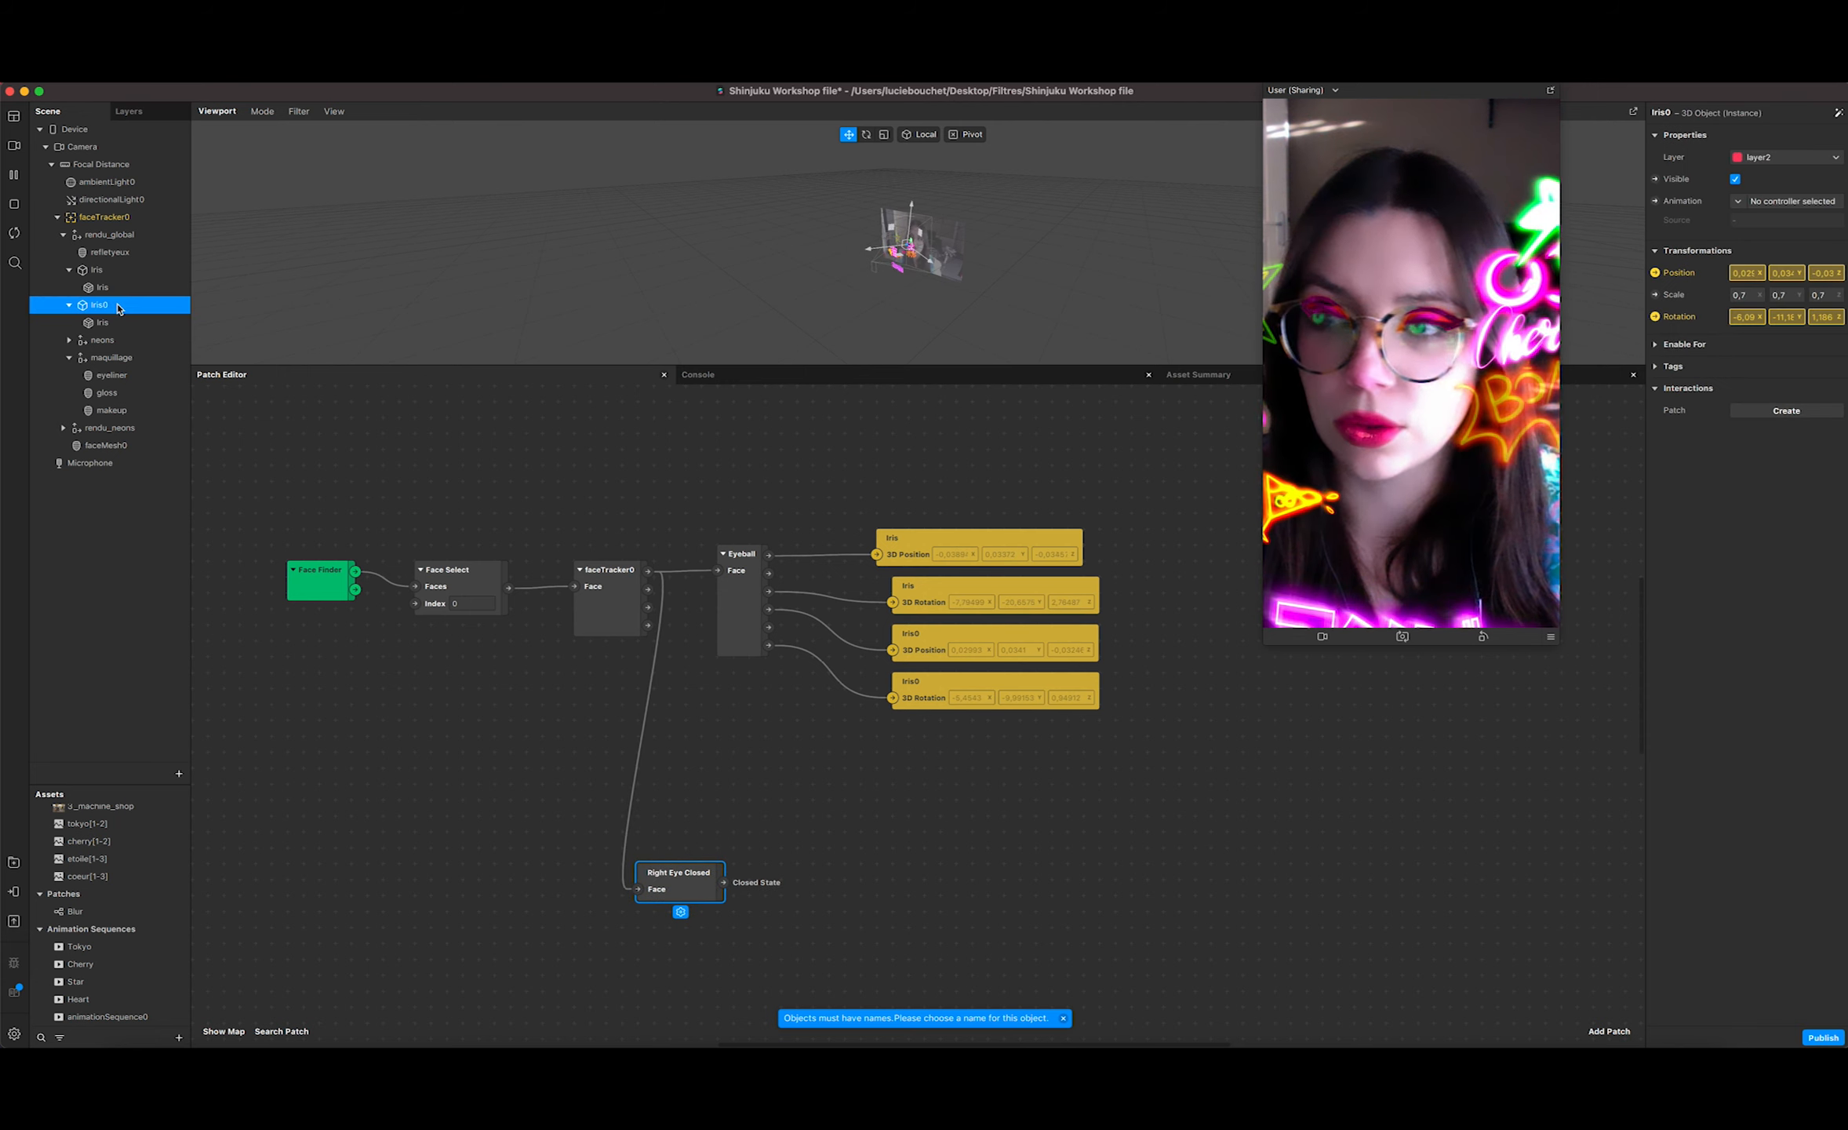
left_click(1656, 178)
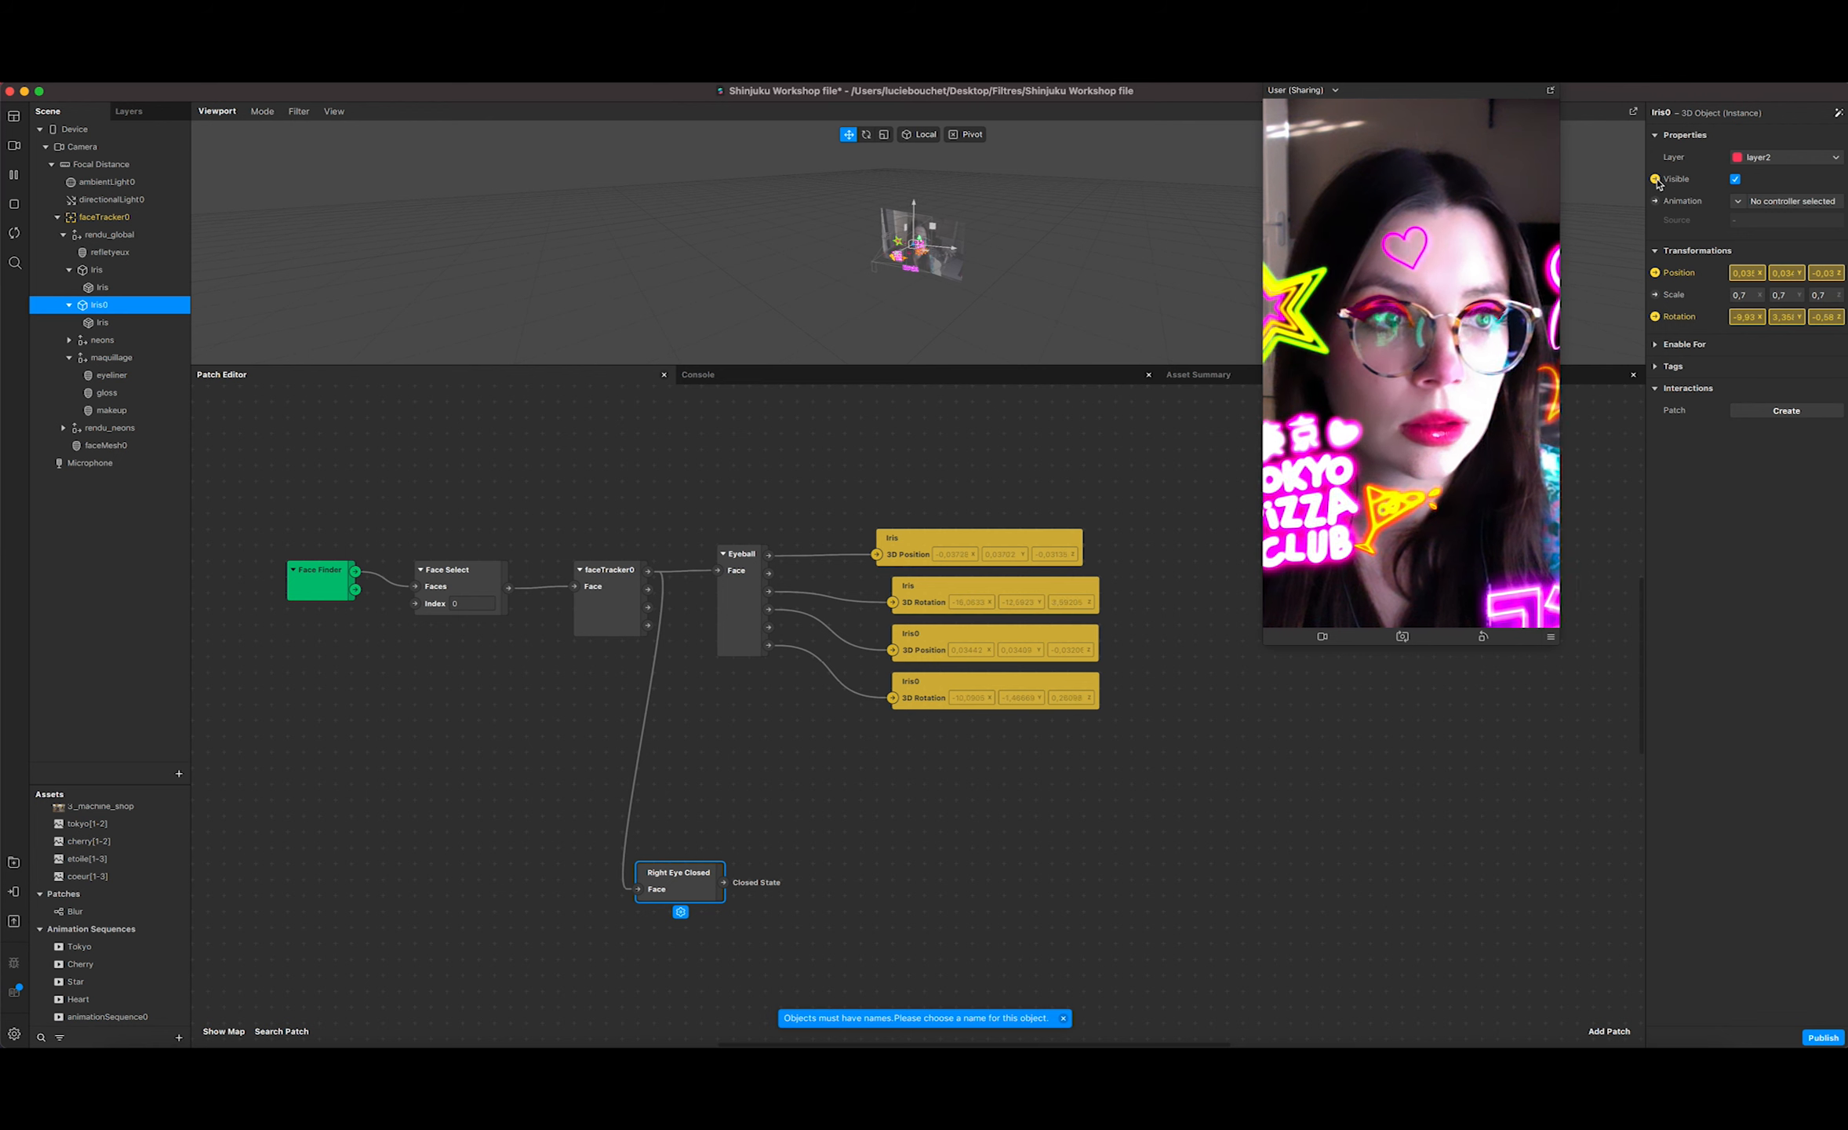
left_click_drag(941, 734, 898, 873)
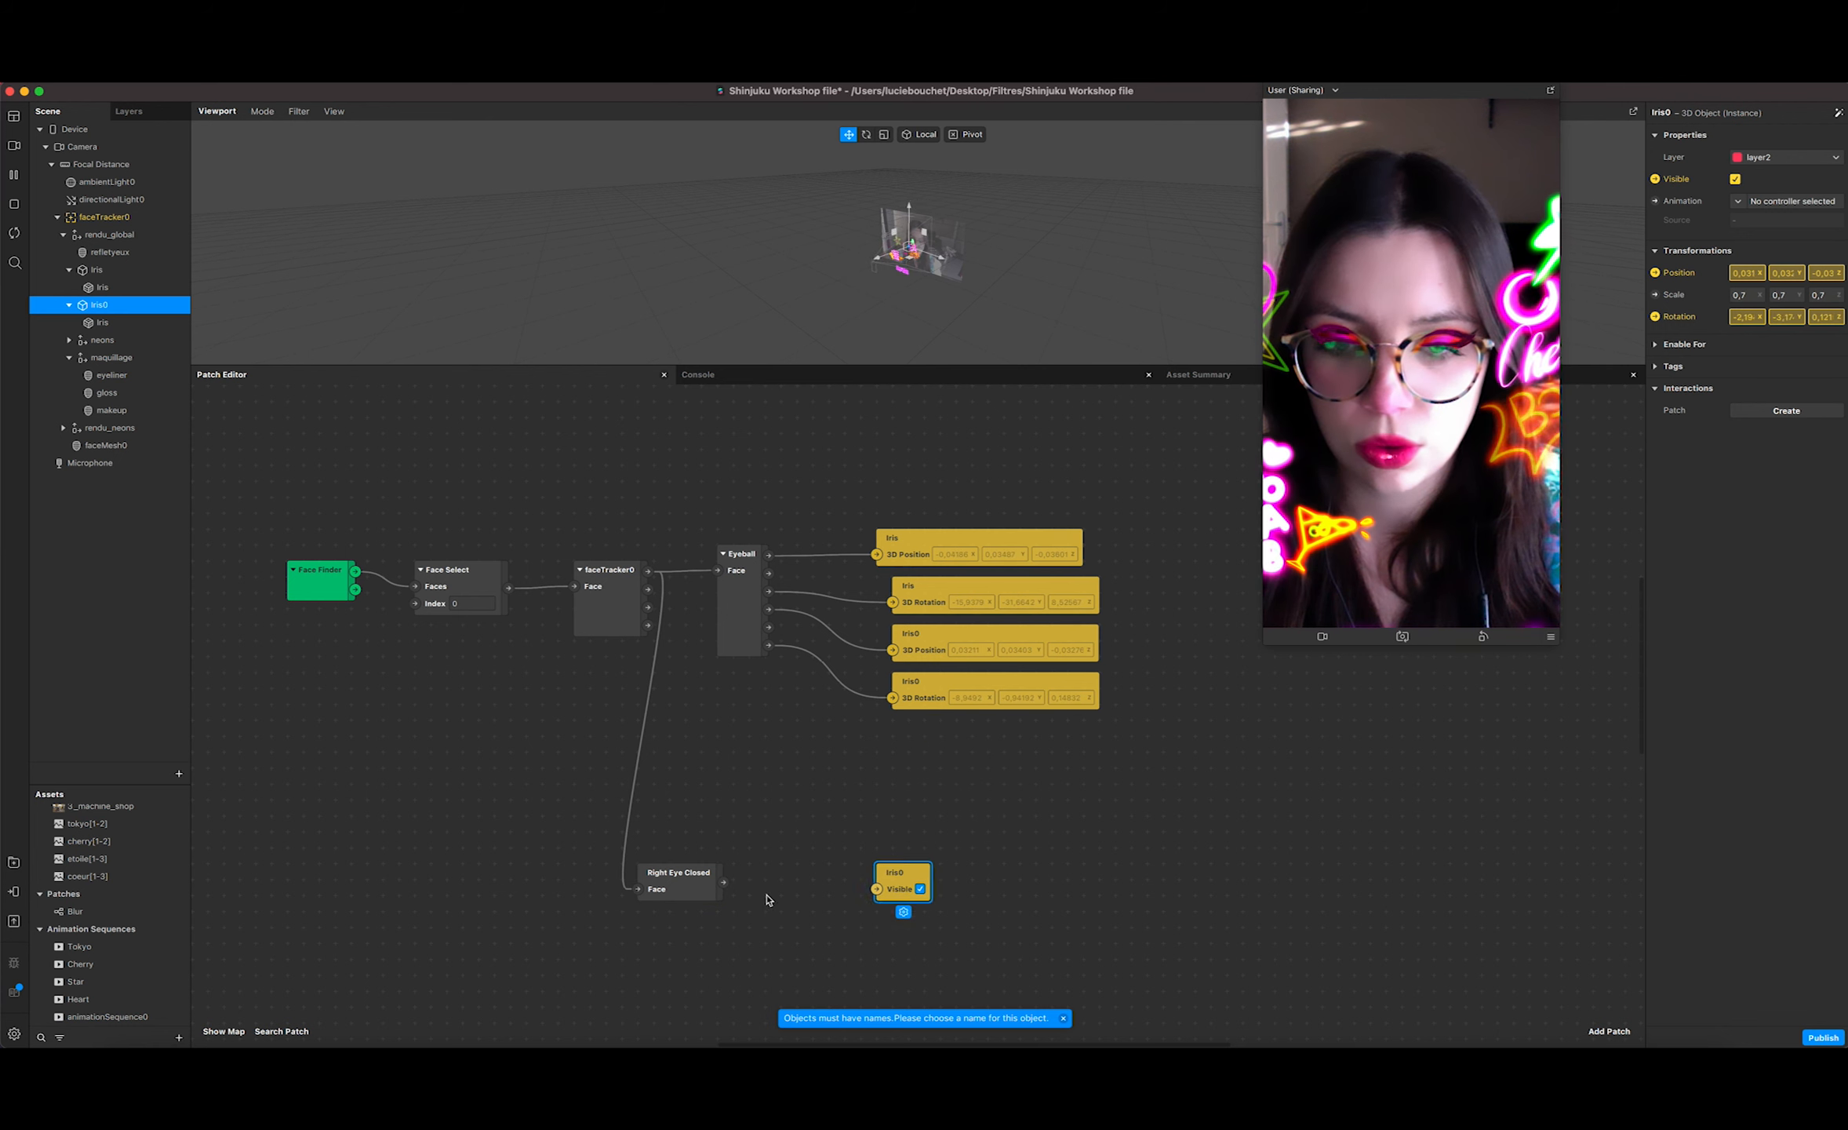
right_click(767, 898)
type("not")
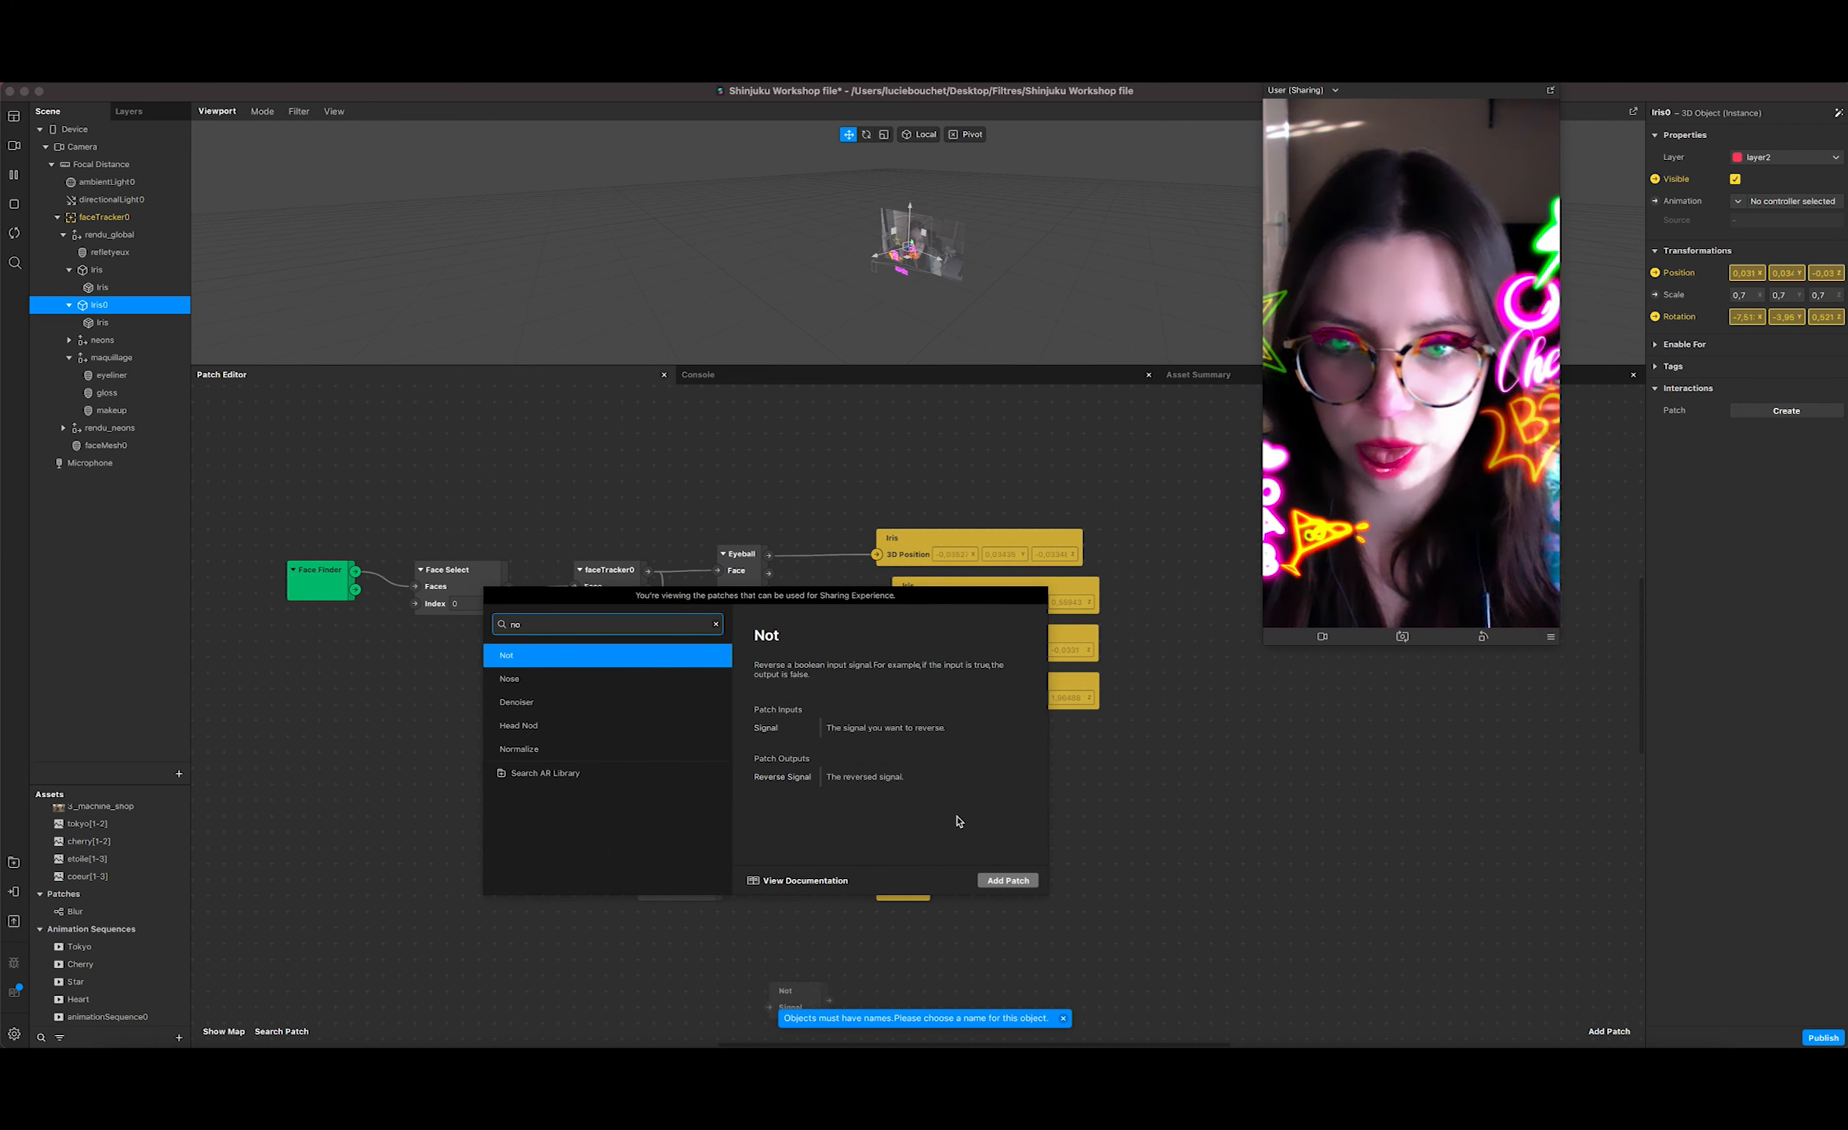
left_click(1009, 879)
left_click_drag(772, 1010, 877, 889)
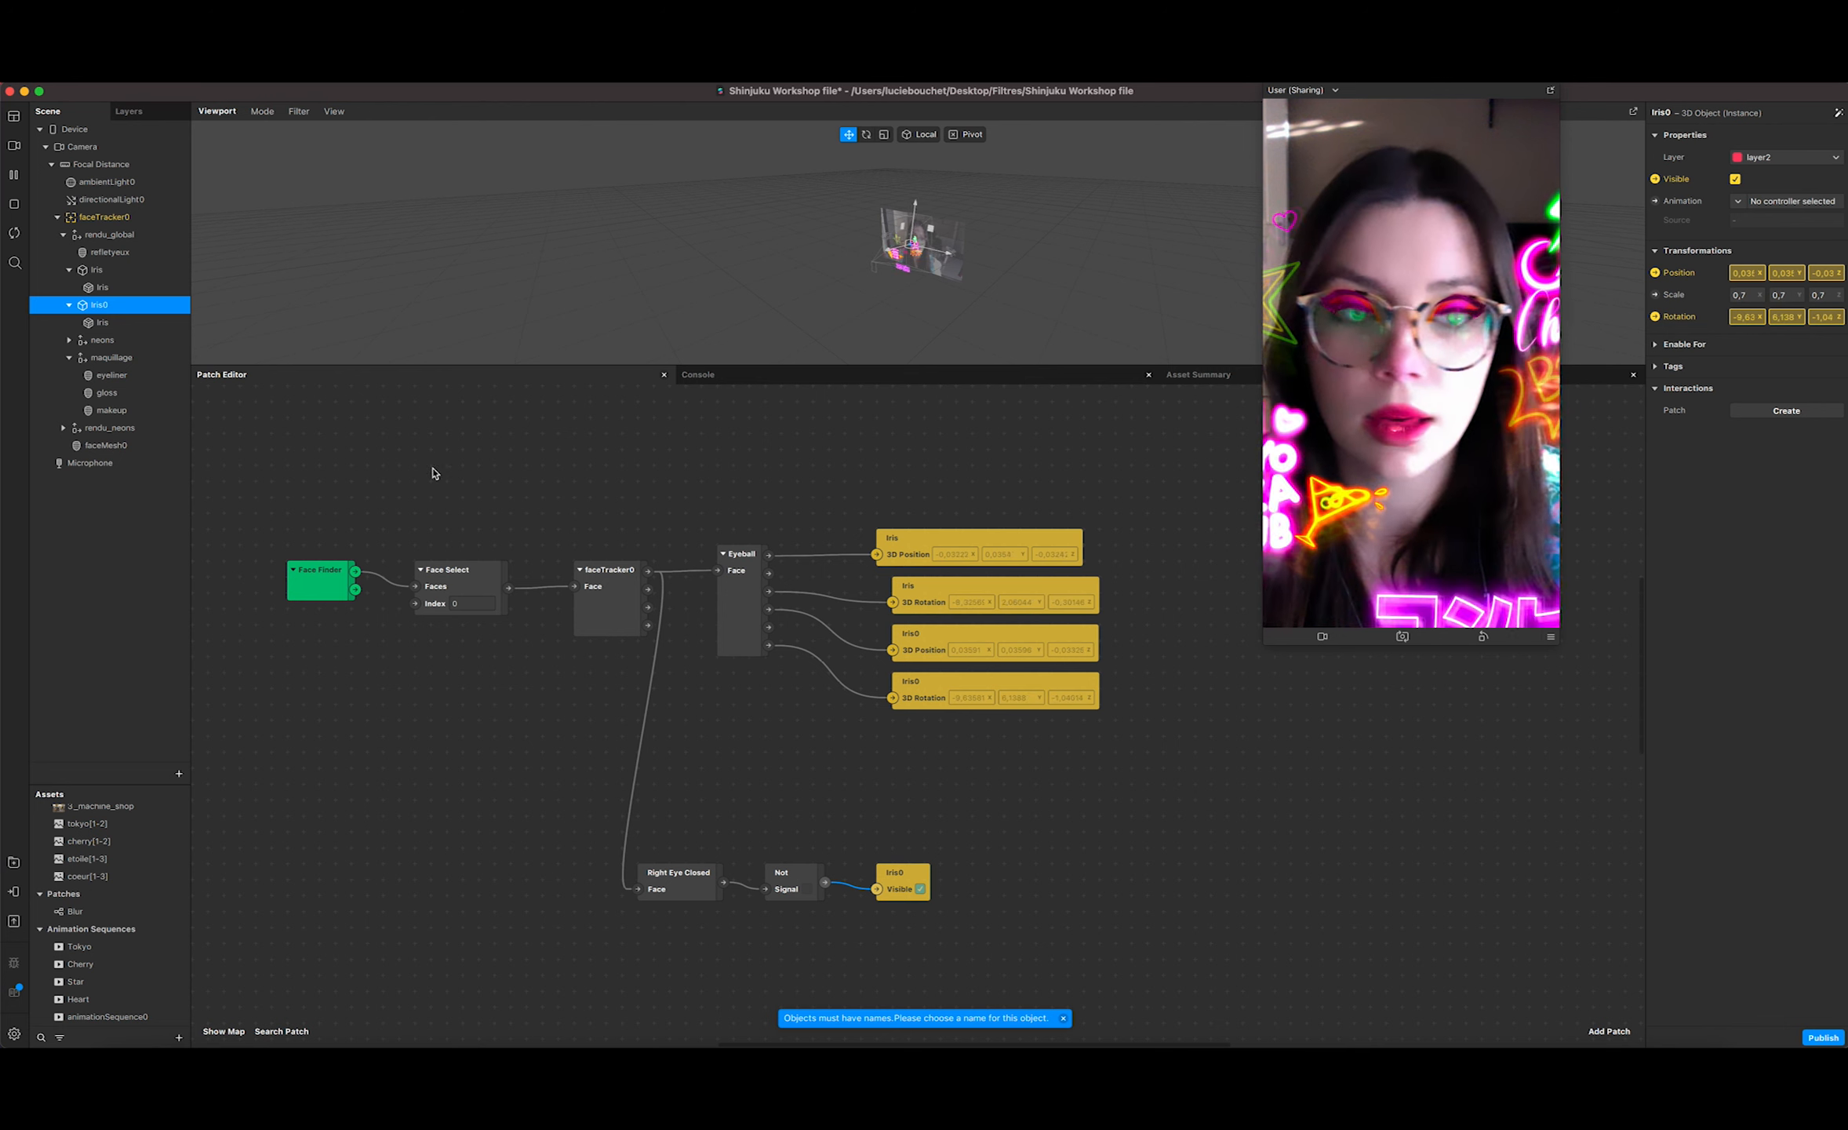
Step: Select the Iris object and add a Left Eye Closed patch connected to faceTracker0's Face output
left_click(122, 278)
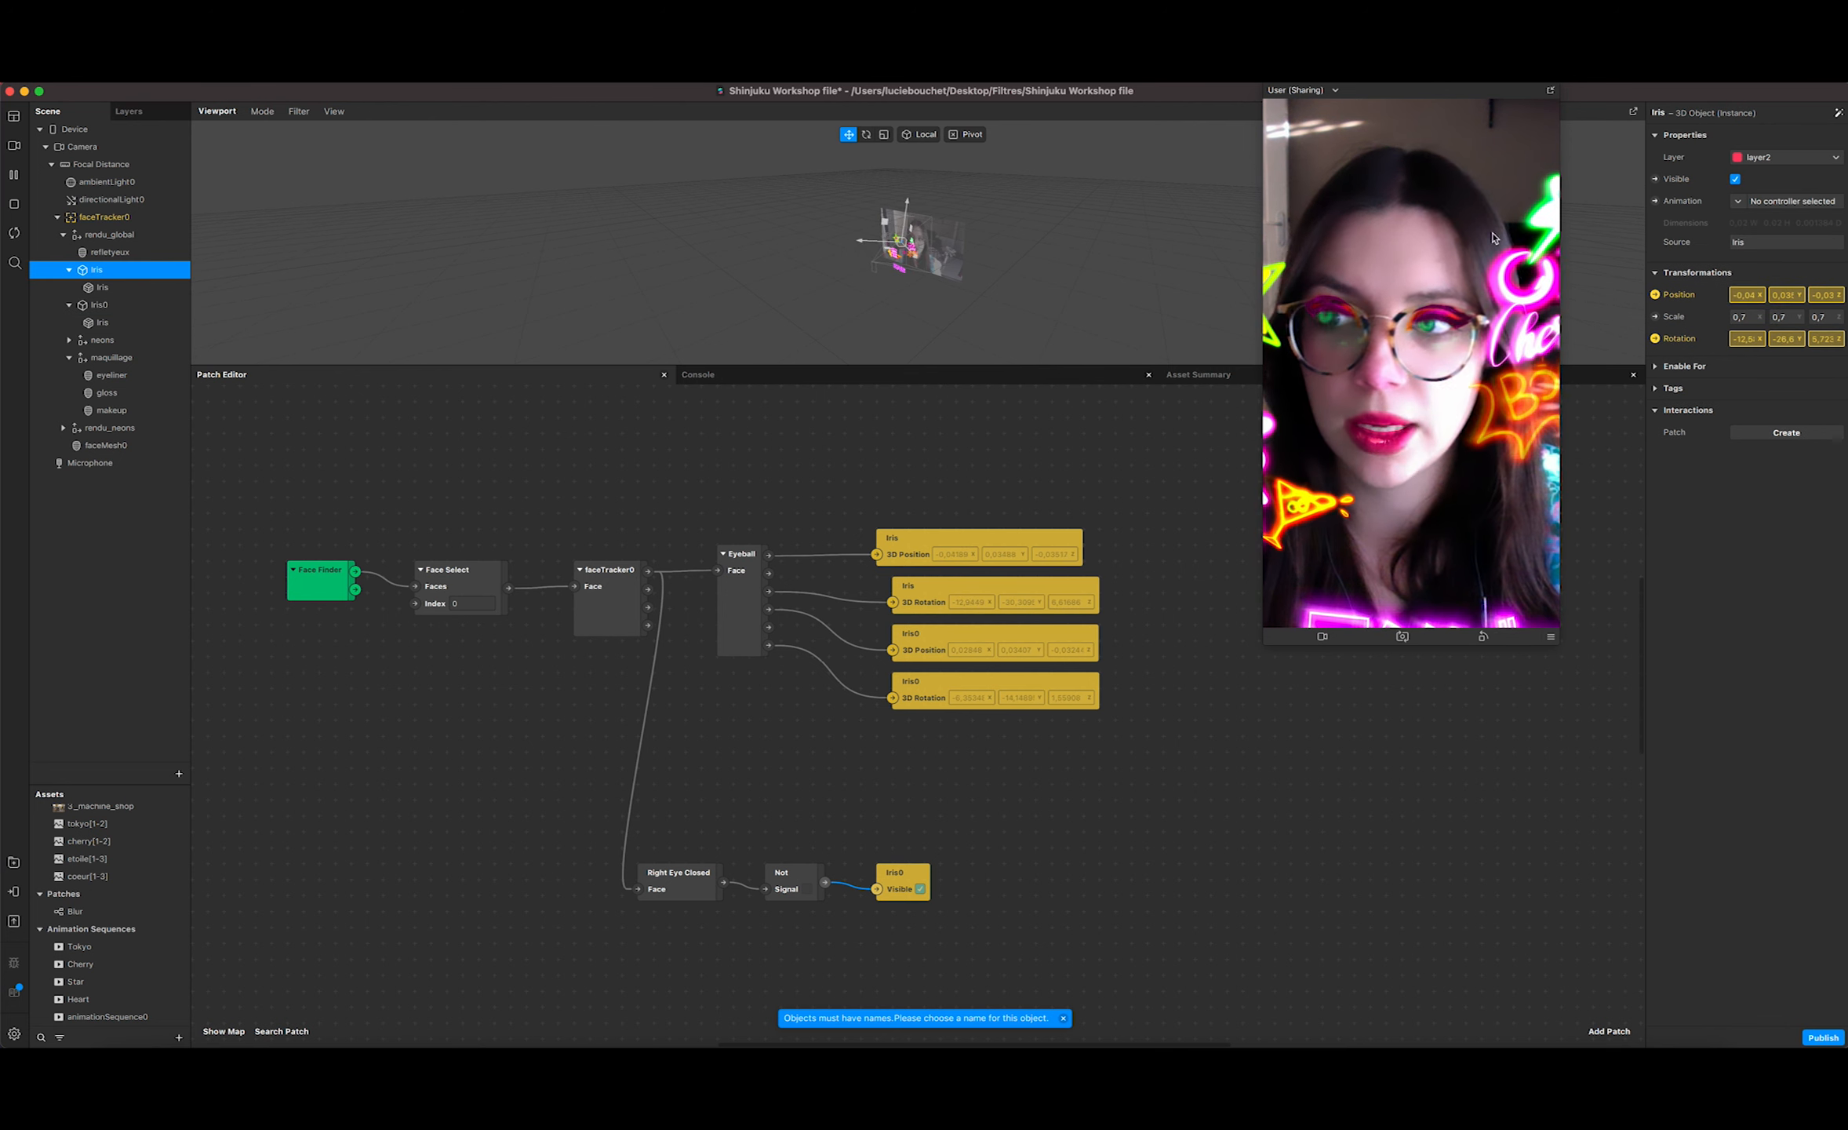
double_click(694, 722)
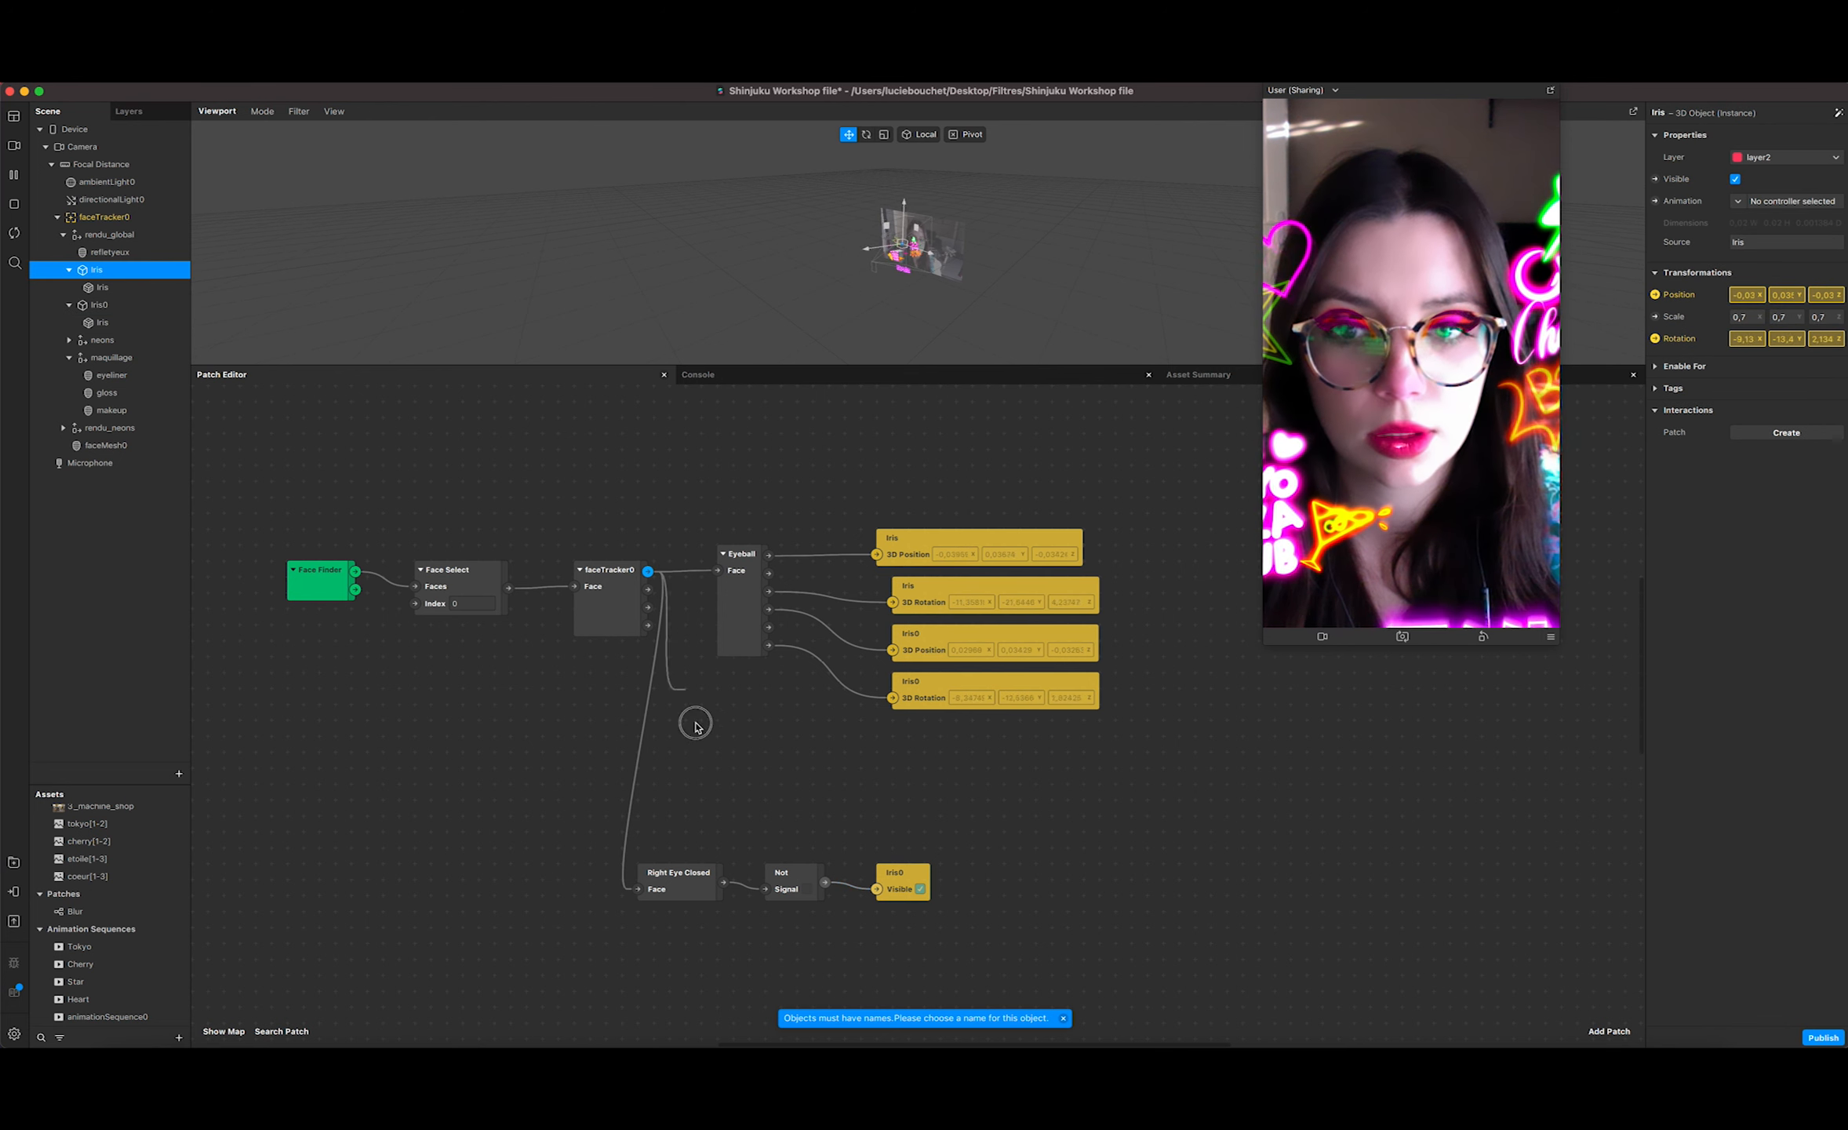
type("lef")
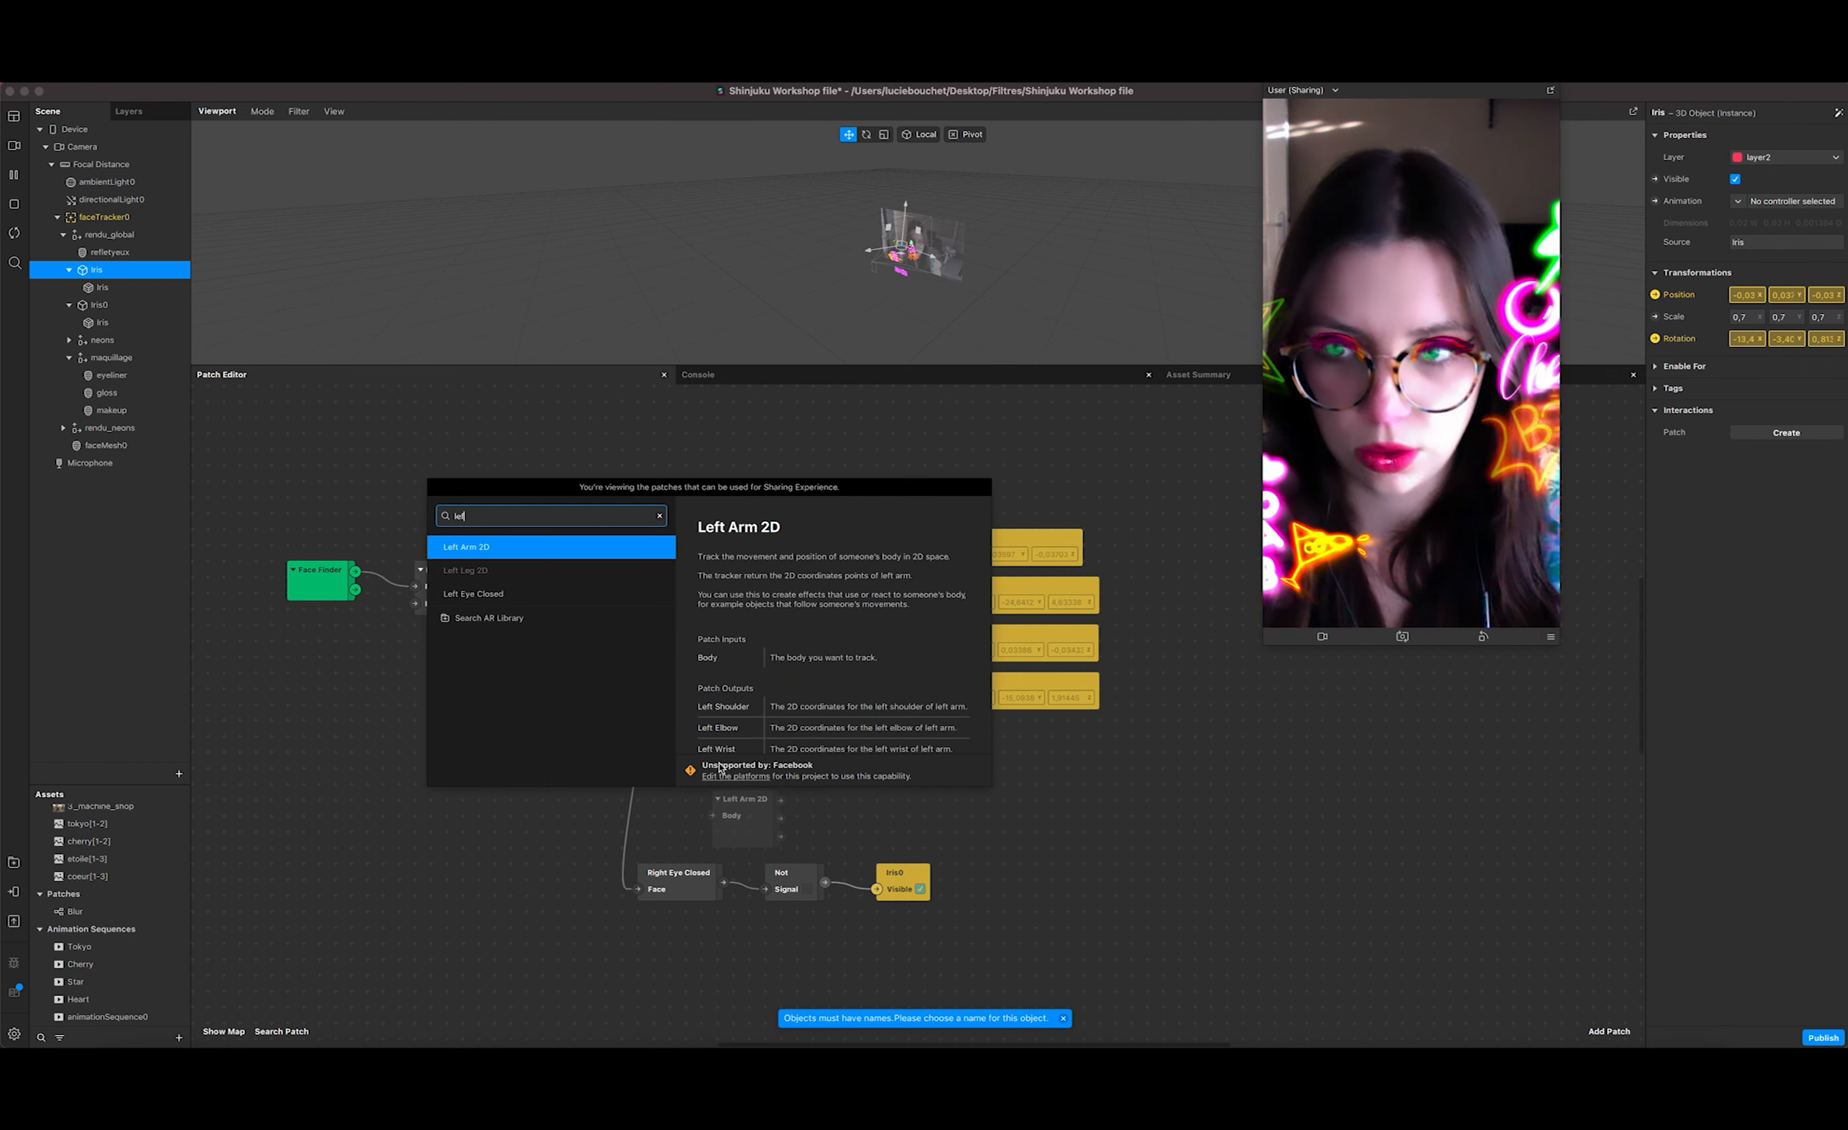
key("Down")
key("Down")
left_click(951, 772)
Step: Drive the Iris object's visibility from Left Eye Closed through a new Not patch
left_click_drag(793, 808, 941, 802)
type("noy")
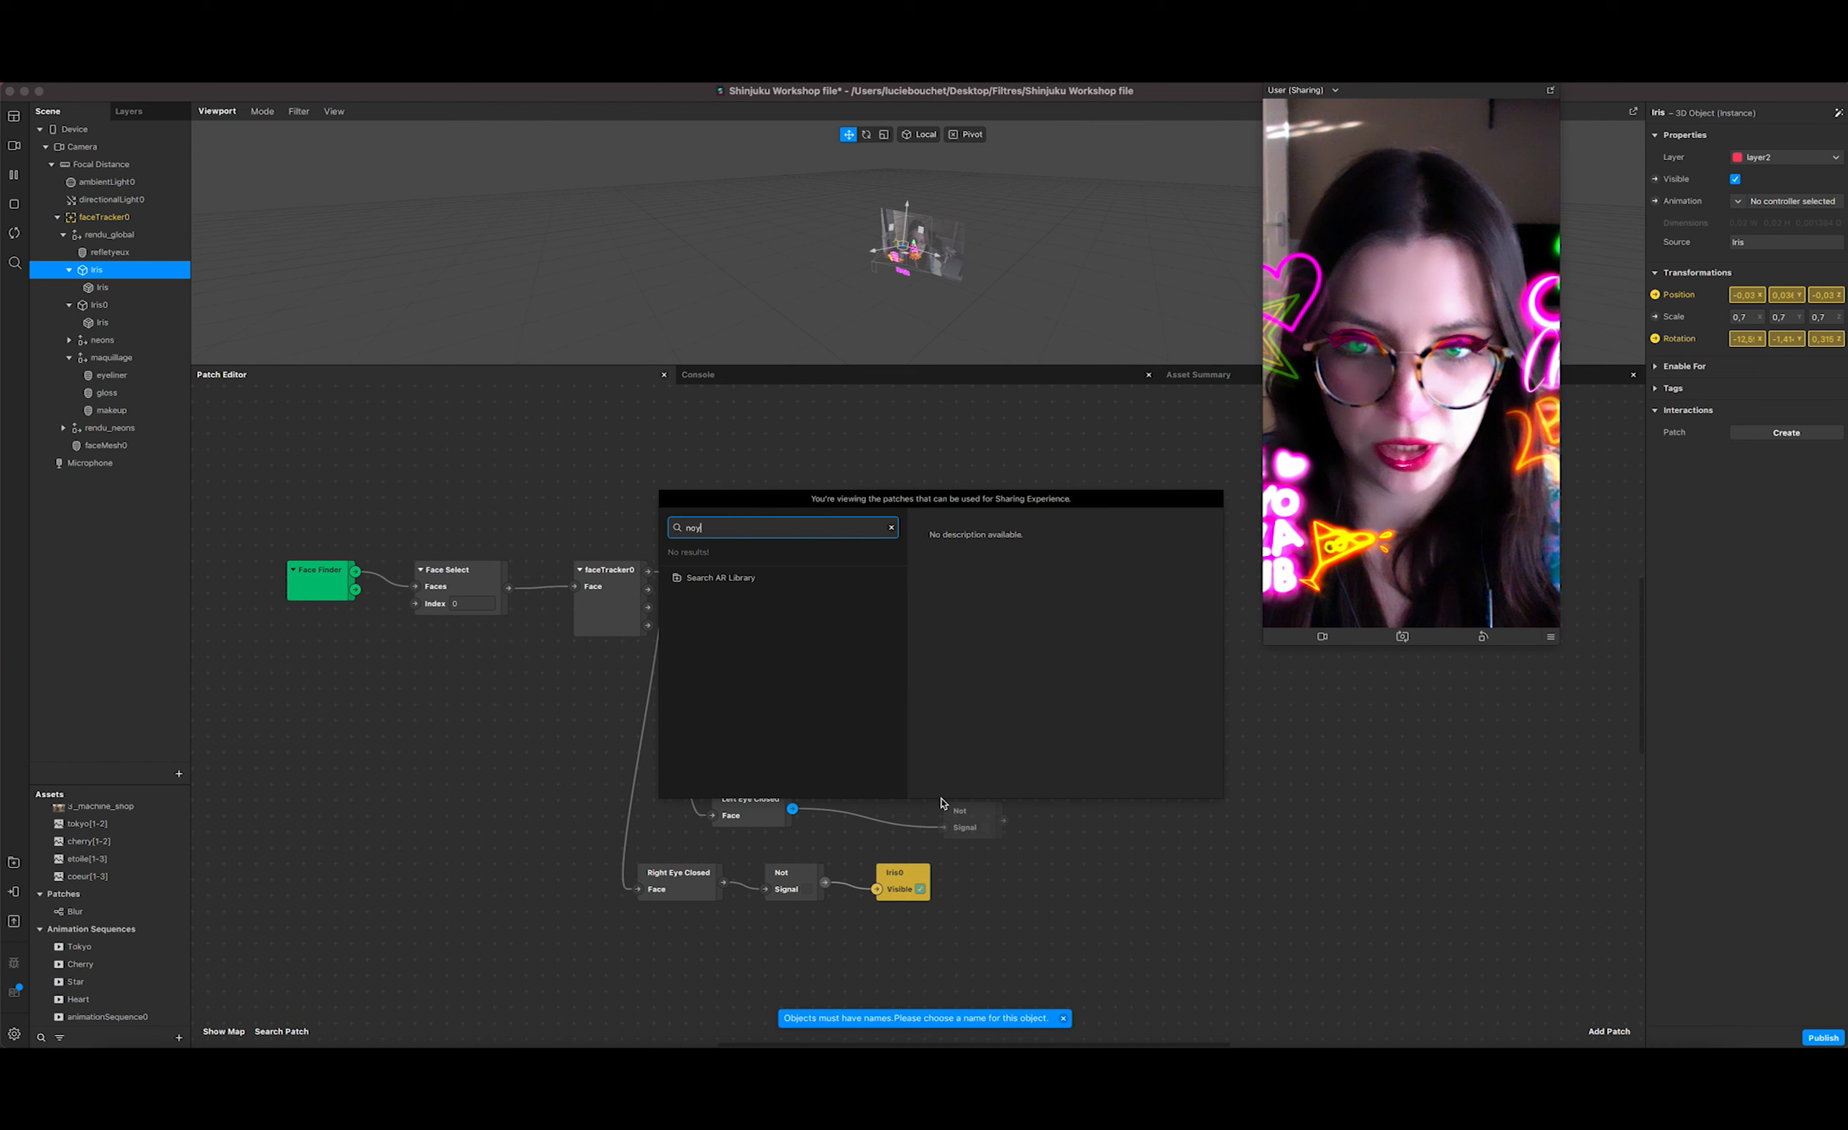
key("BackSpace")
type("t")
left_click(1186, 785)
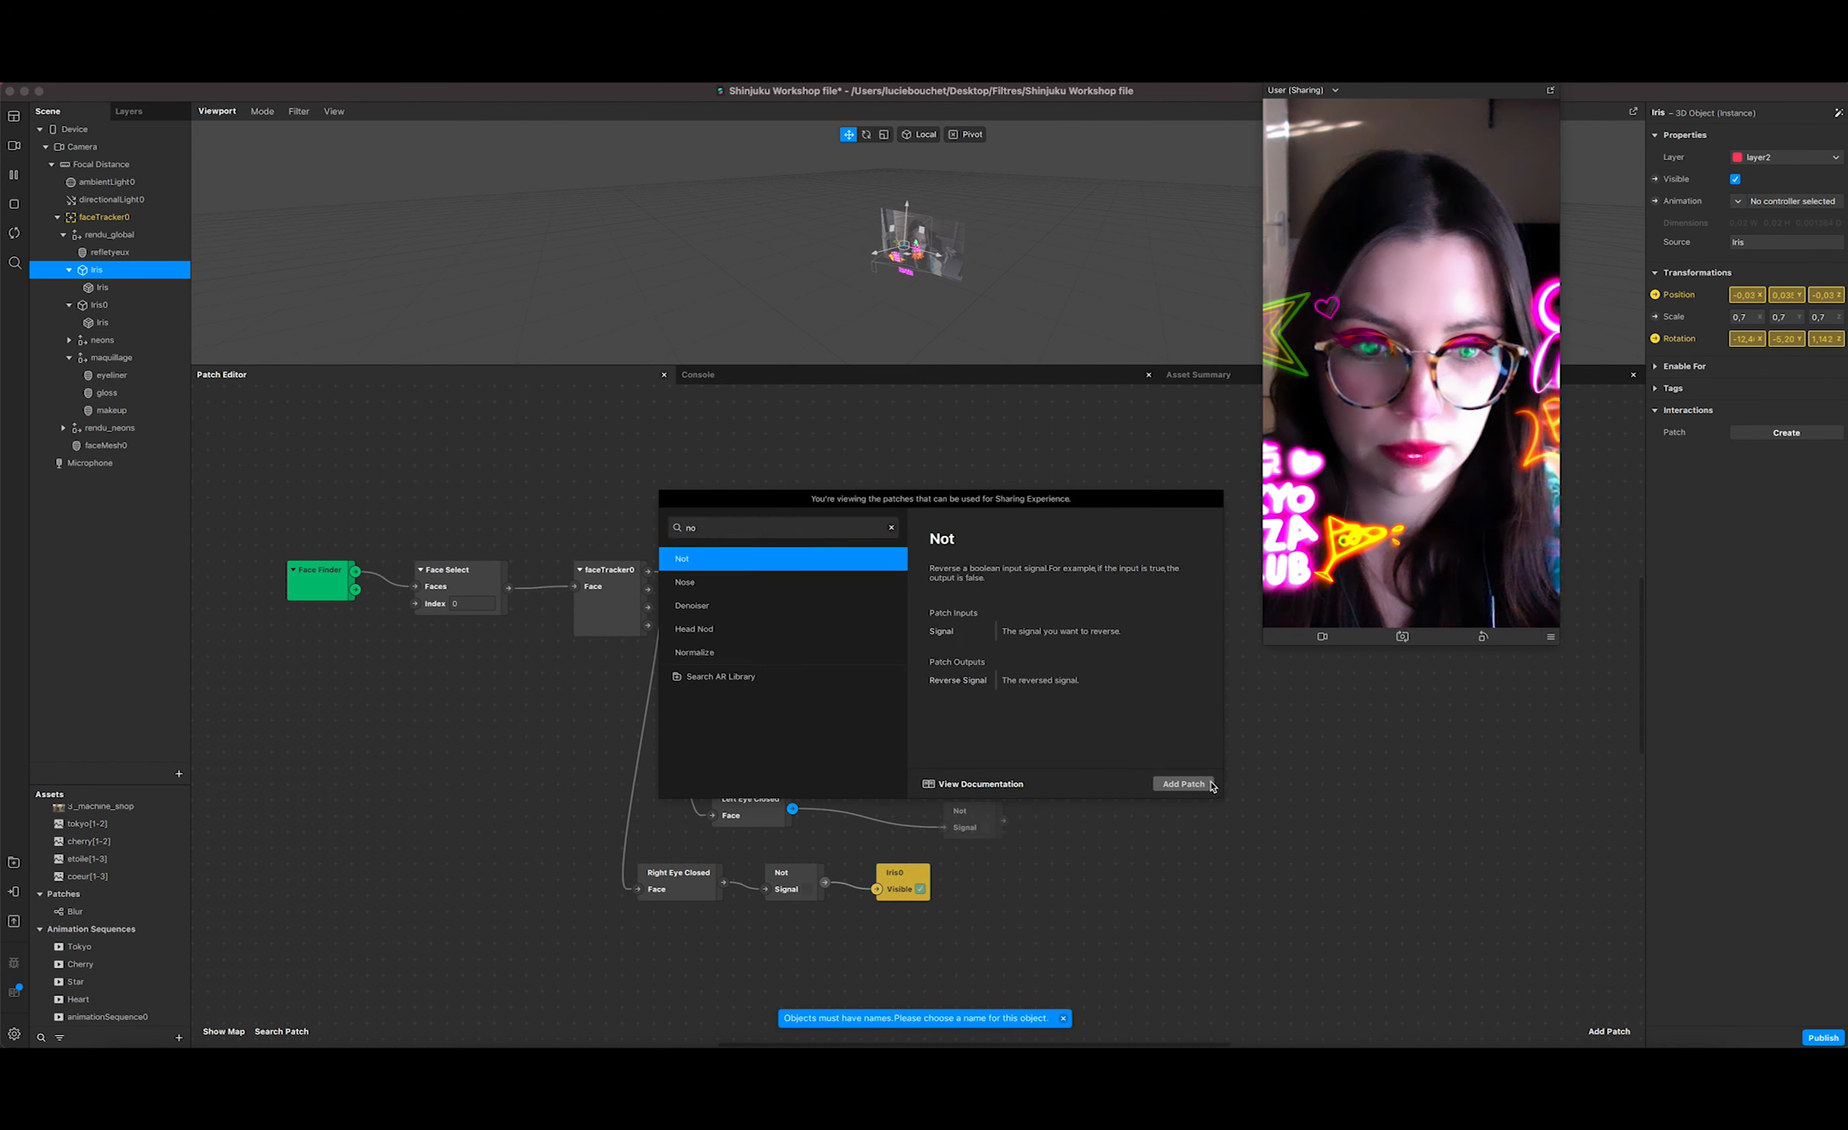
left_click_drag(987, 814, 919, 797)
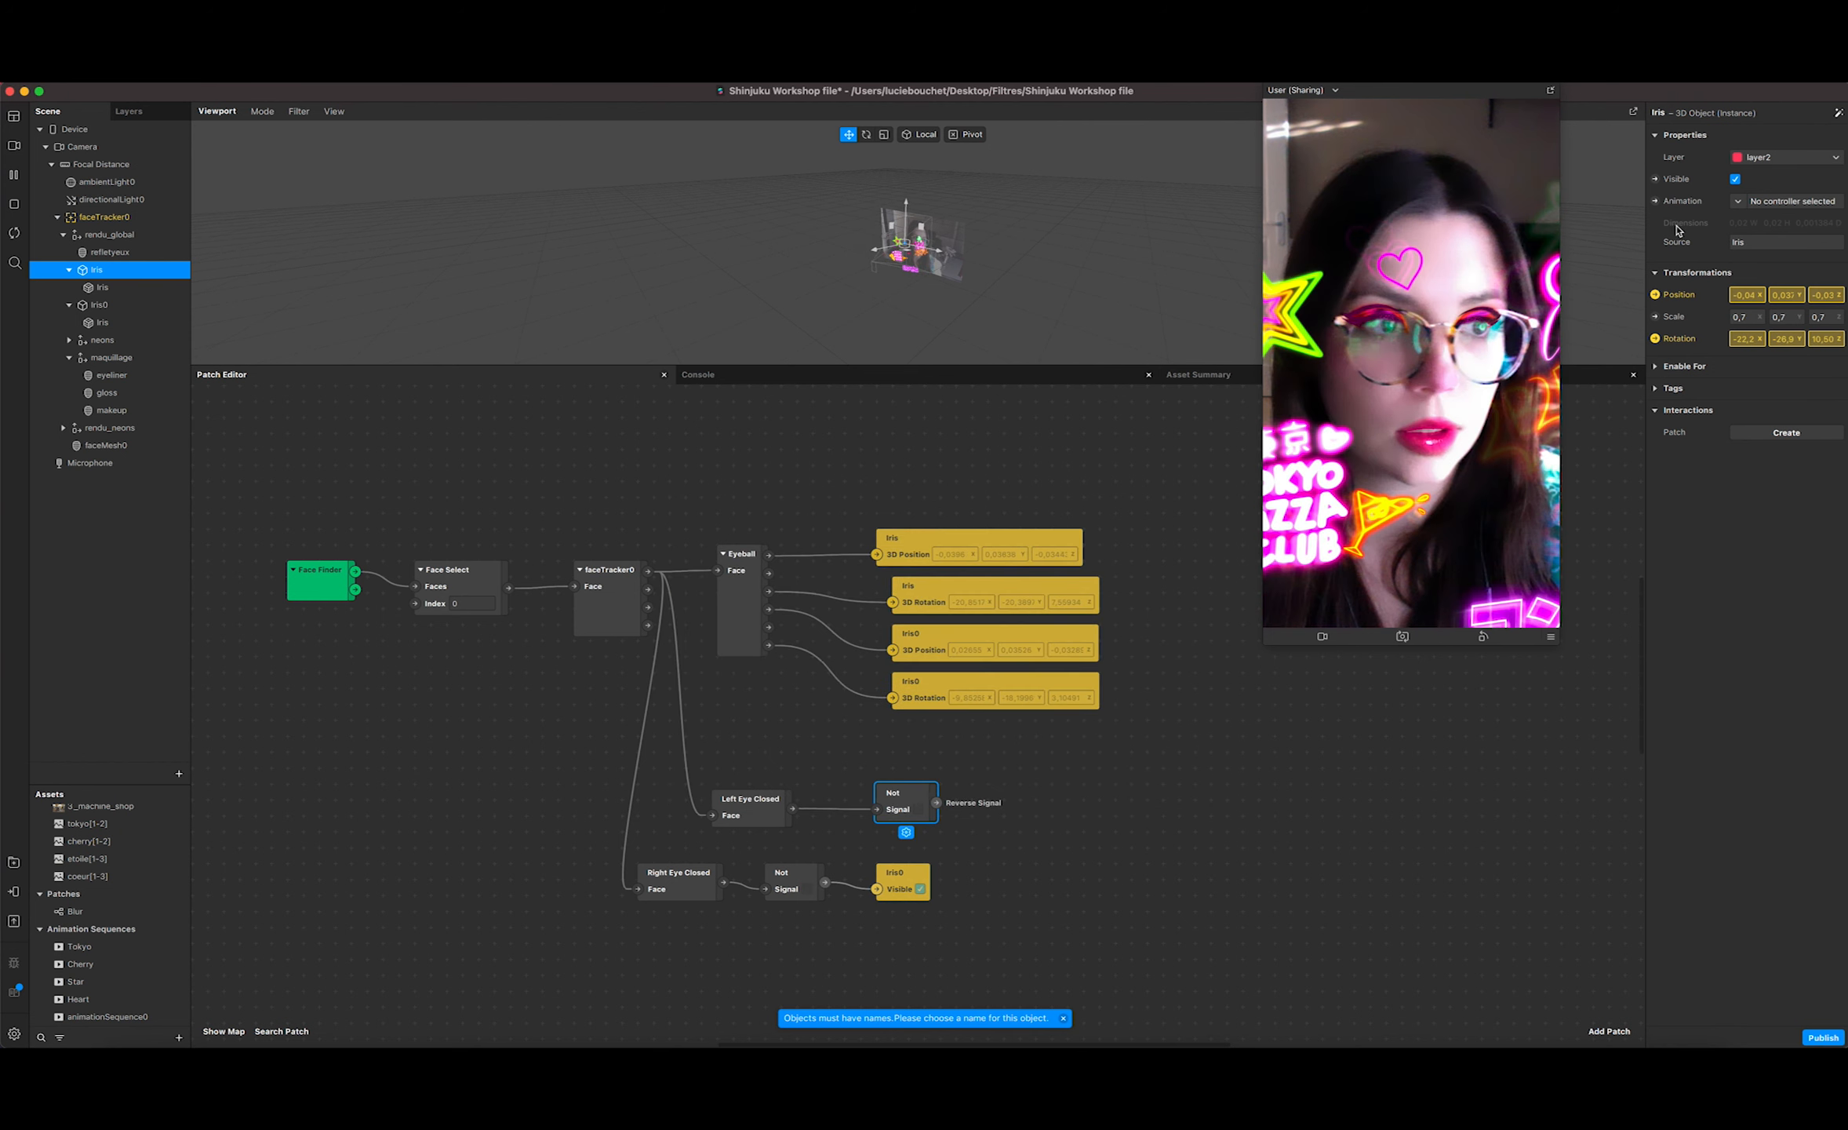
left_click(1655, 179)
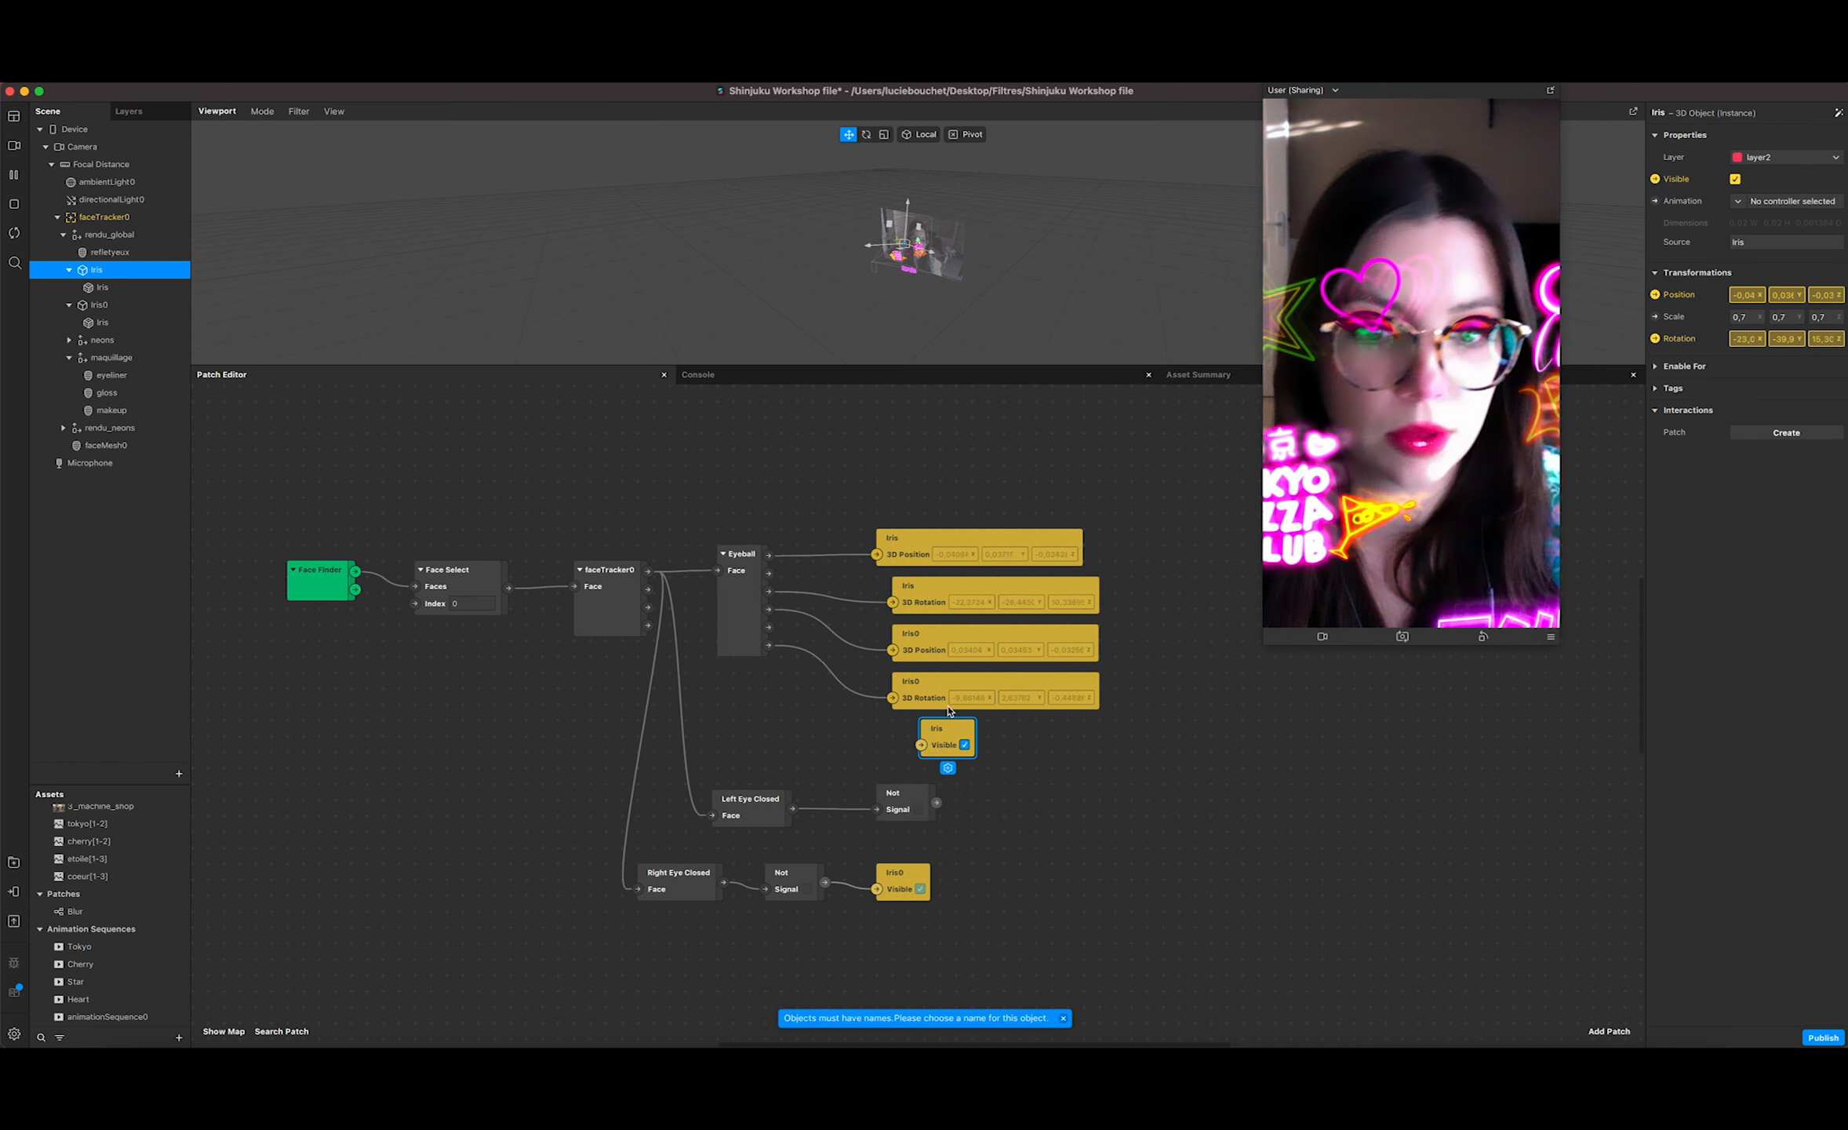
left_click(989, 796)
left_click_drag(936, 802, 973, 809)
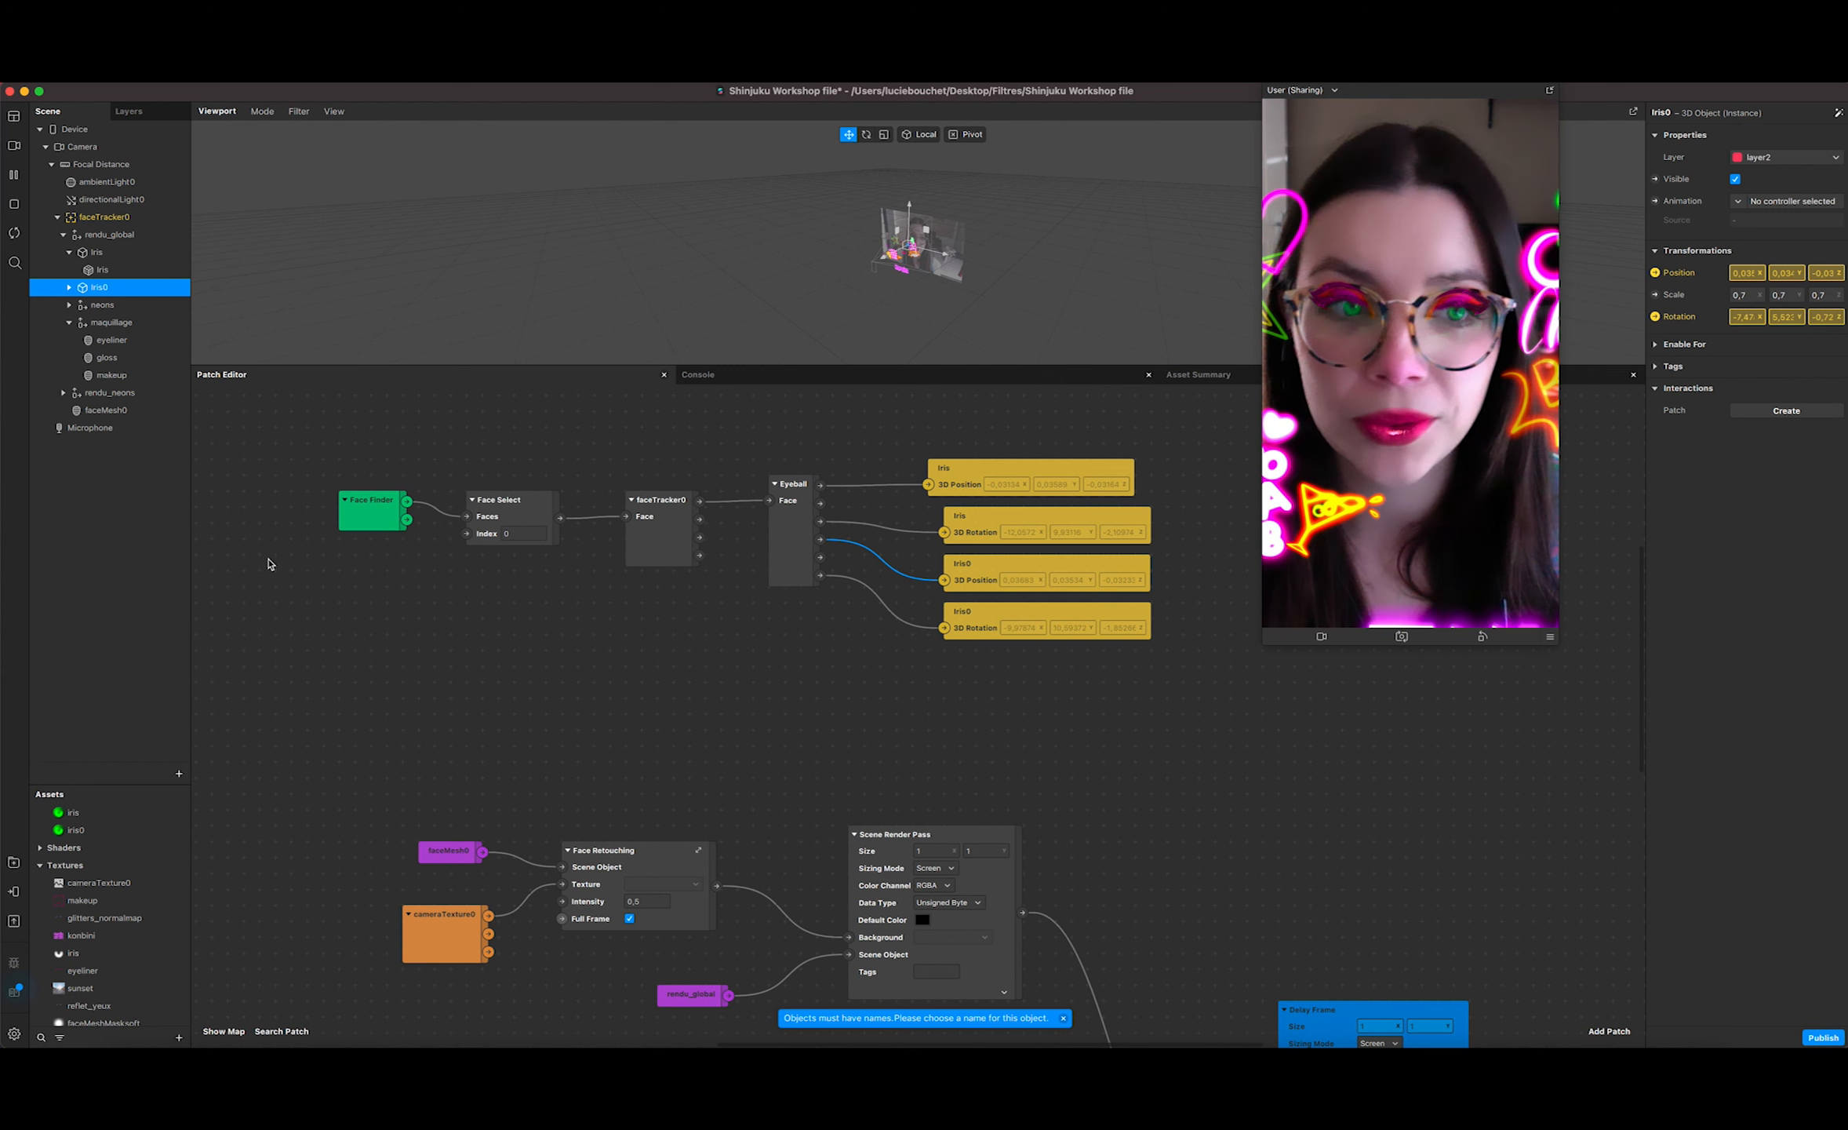
Step: Insert a face mesh, move it to the first position in rendu_global, and rename it refletyeux
left_click(179, 773)
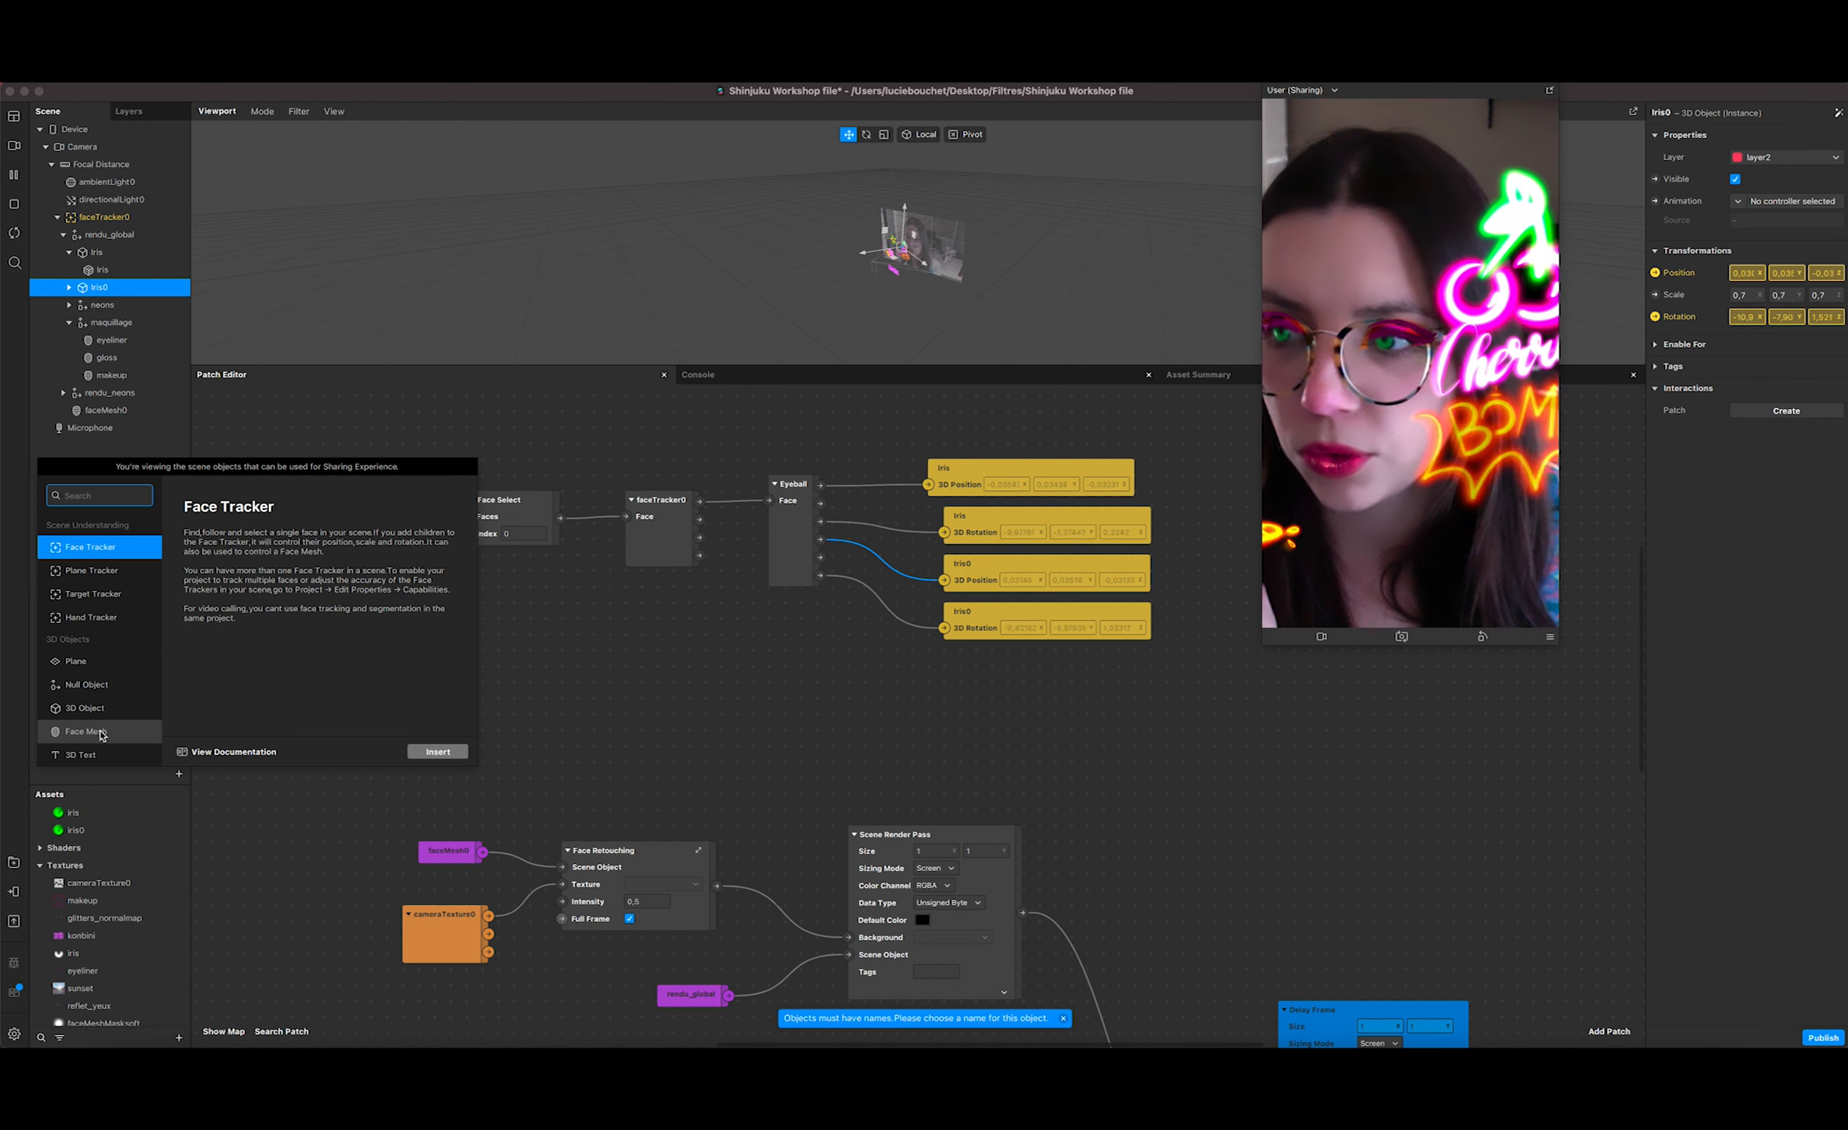
left_click(99, 732)
left_click(438, 751)
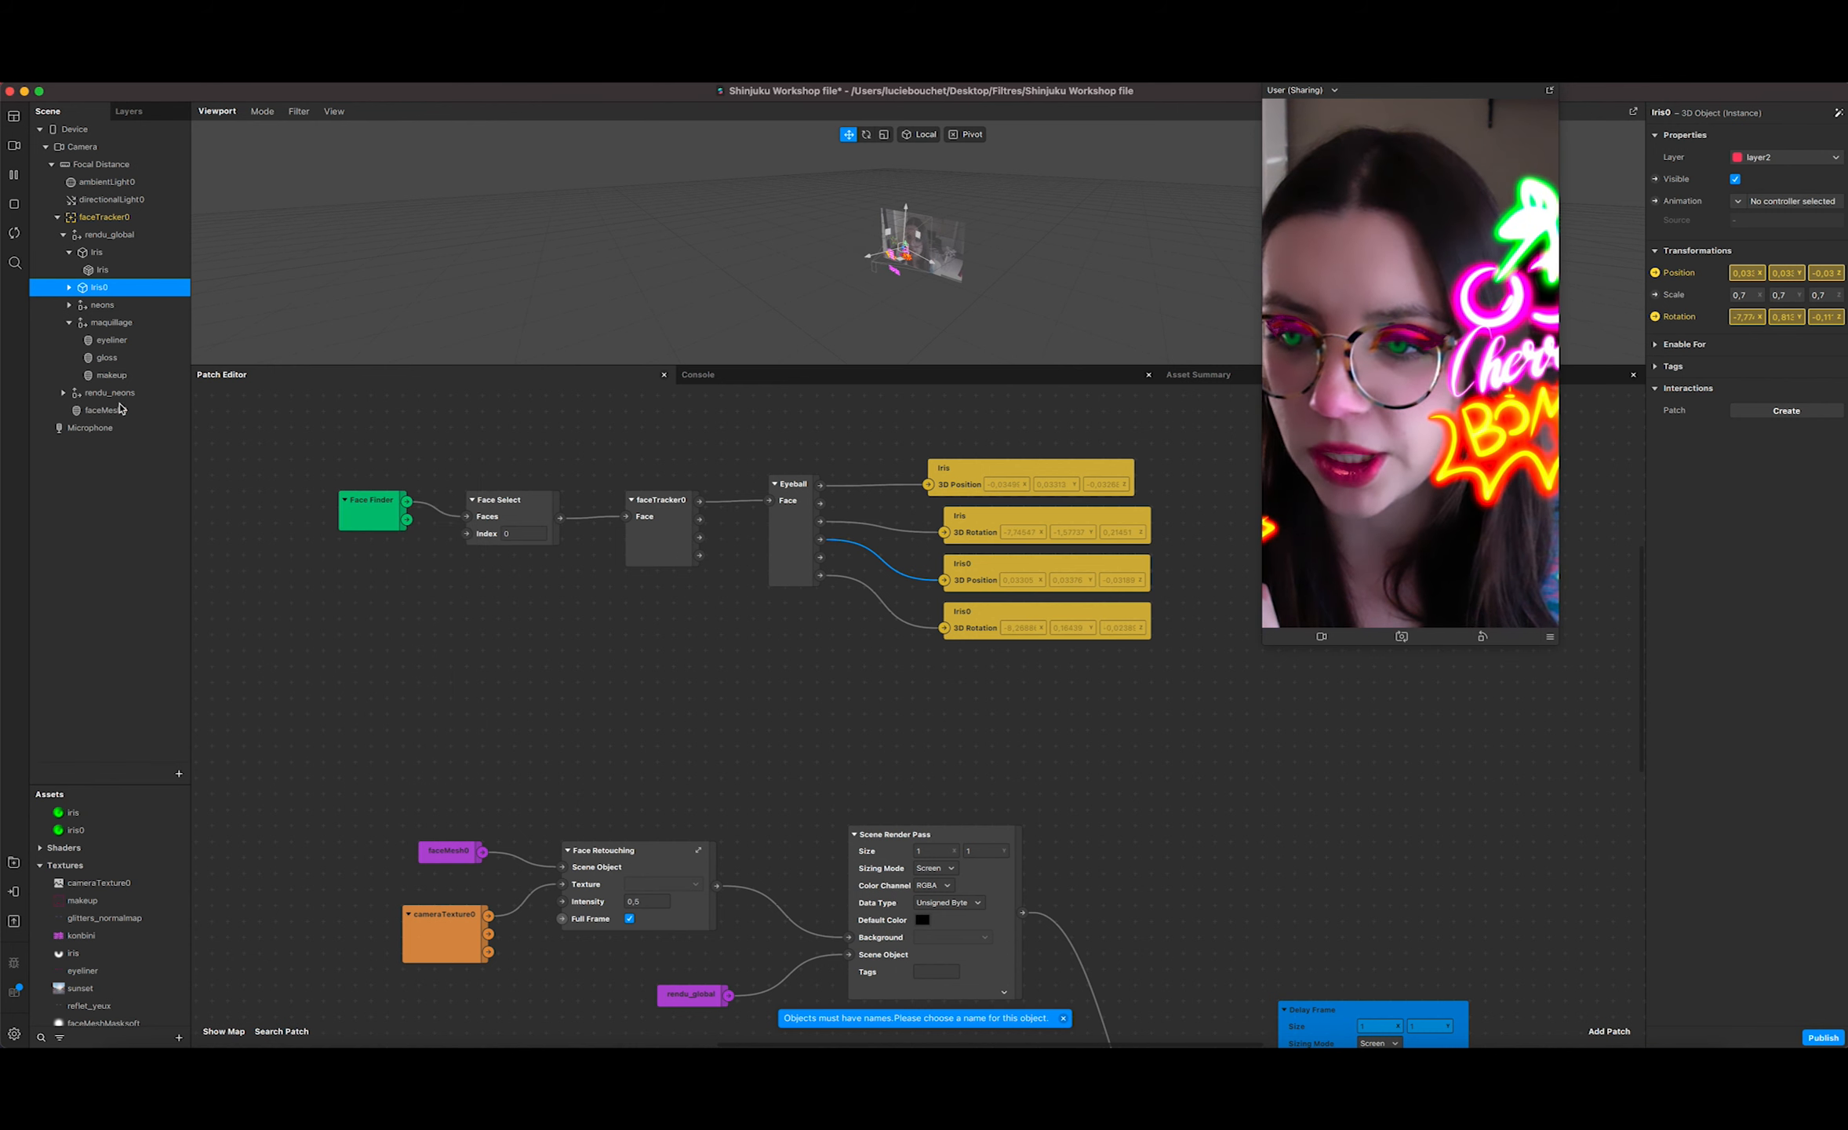
left_click_drag(119, 430, 117, 250)
double_click(116, 253)
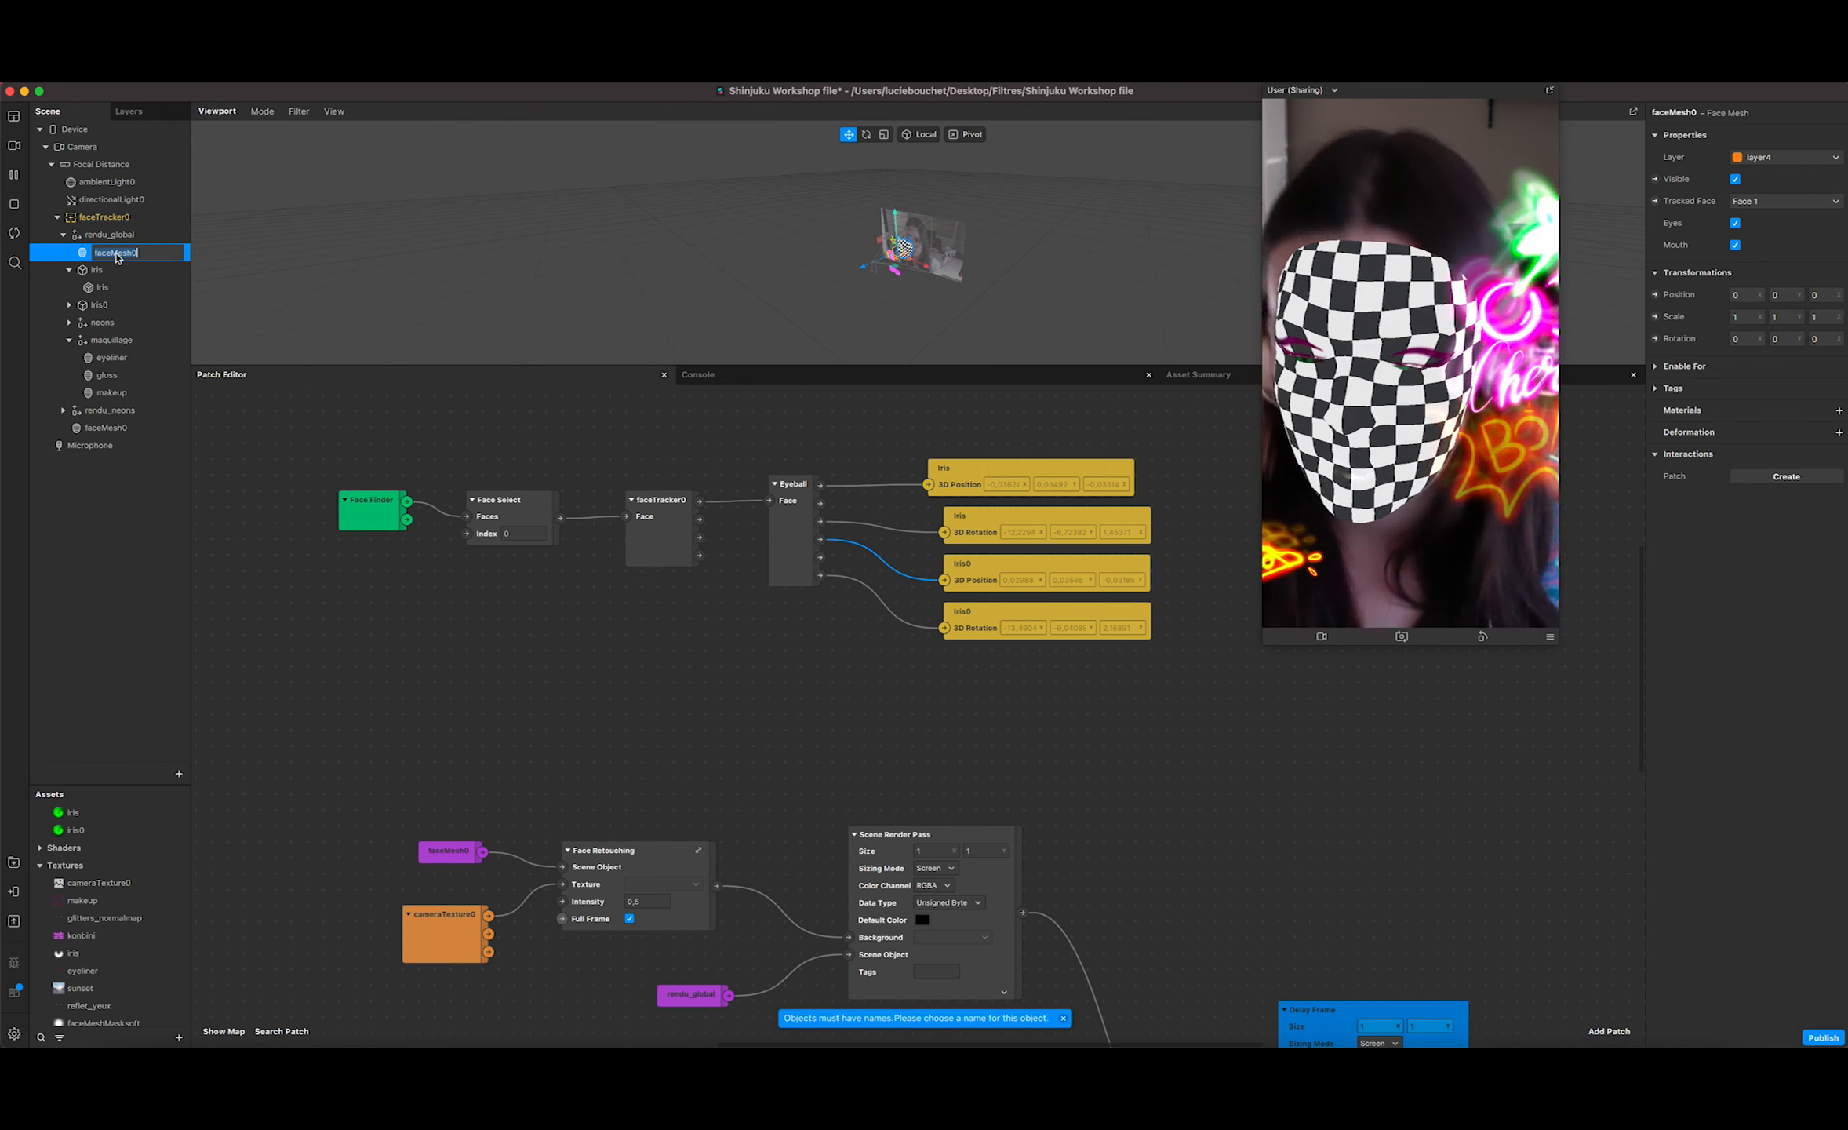
type("refletyeu")
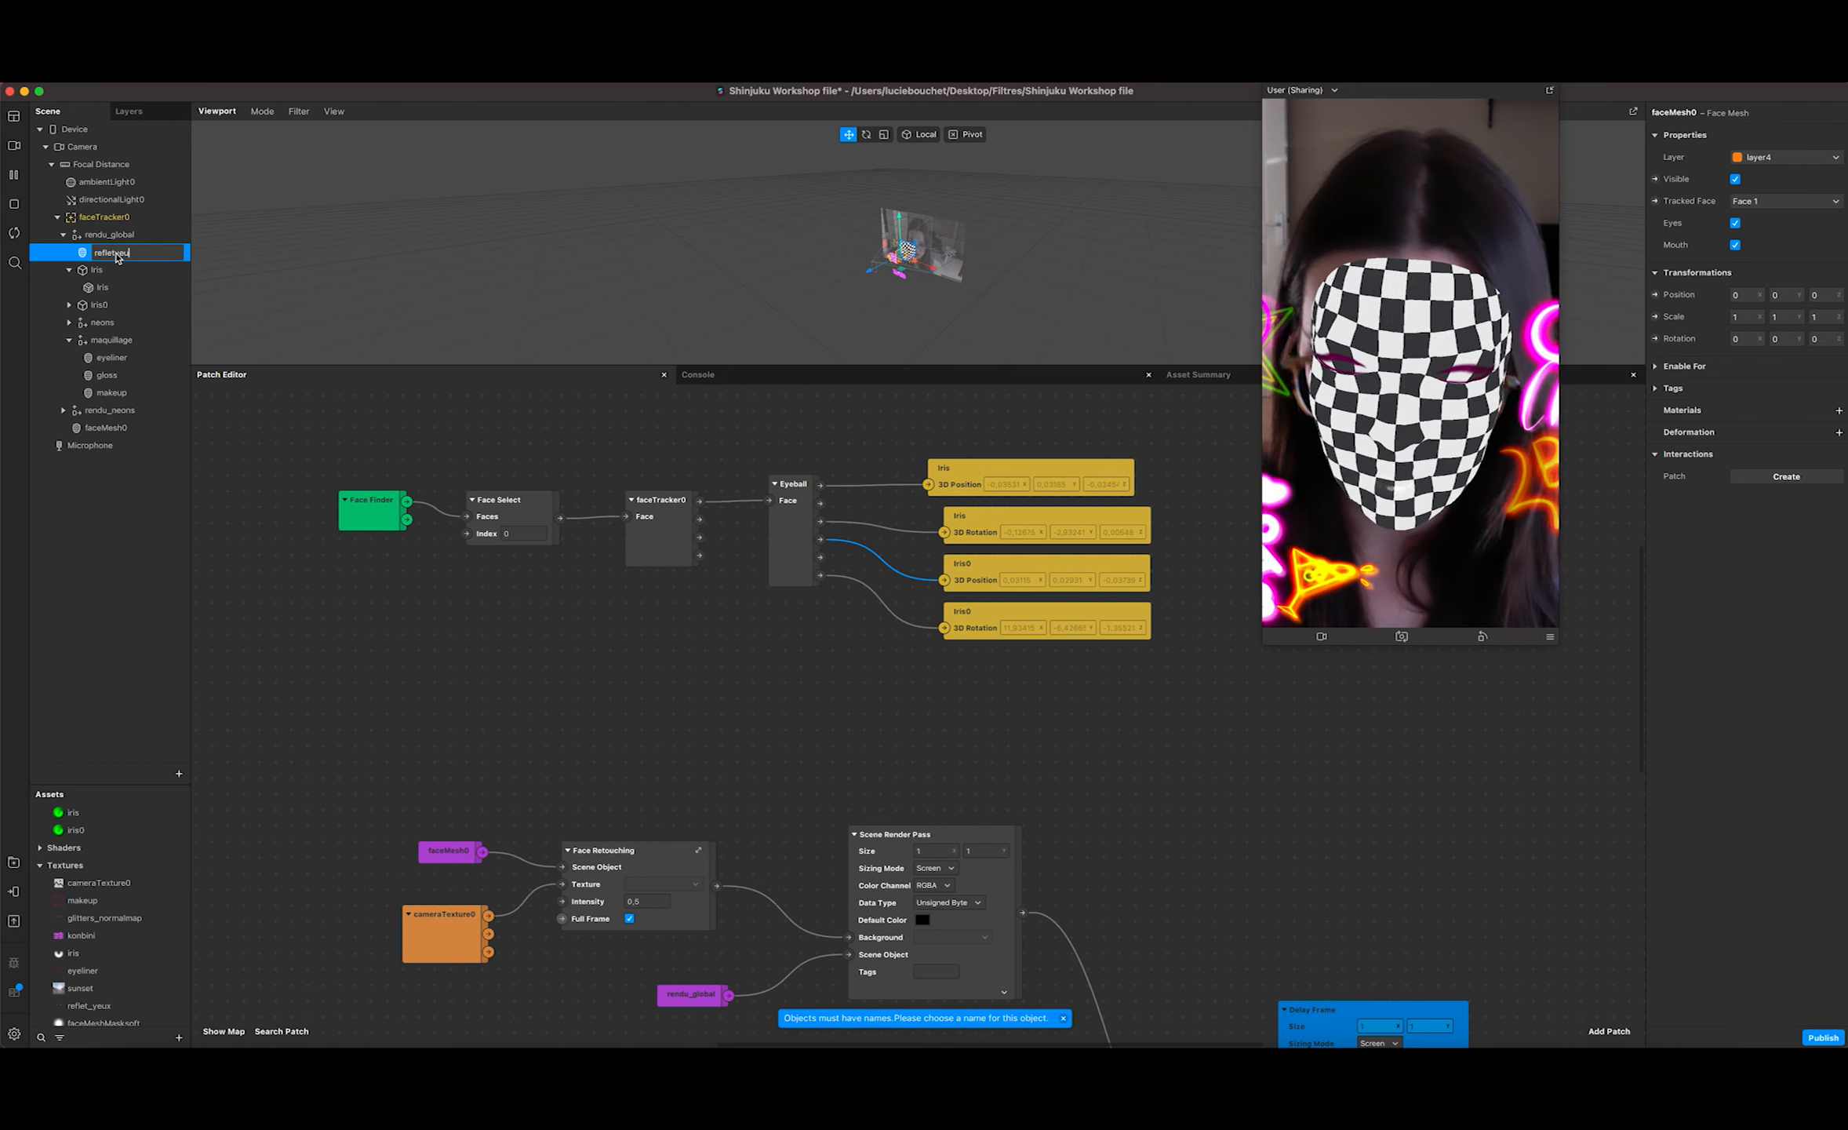
type("x")
key("Return")
Step: Turn off the refletyeux face mesh's Eyes option and give the mesh a new material named refletyeux
left_click(1736, 224)
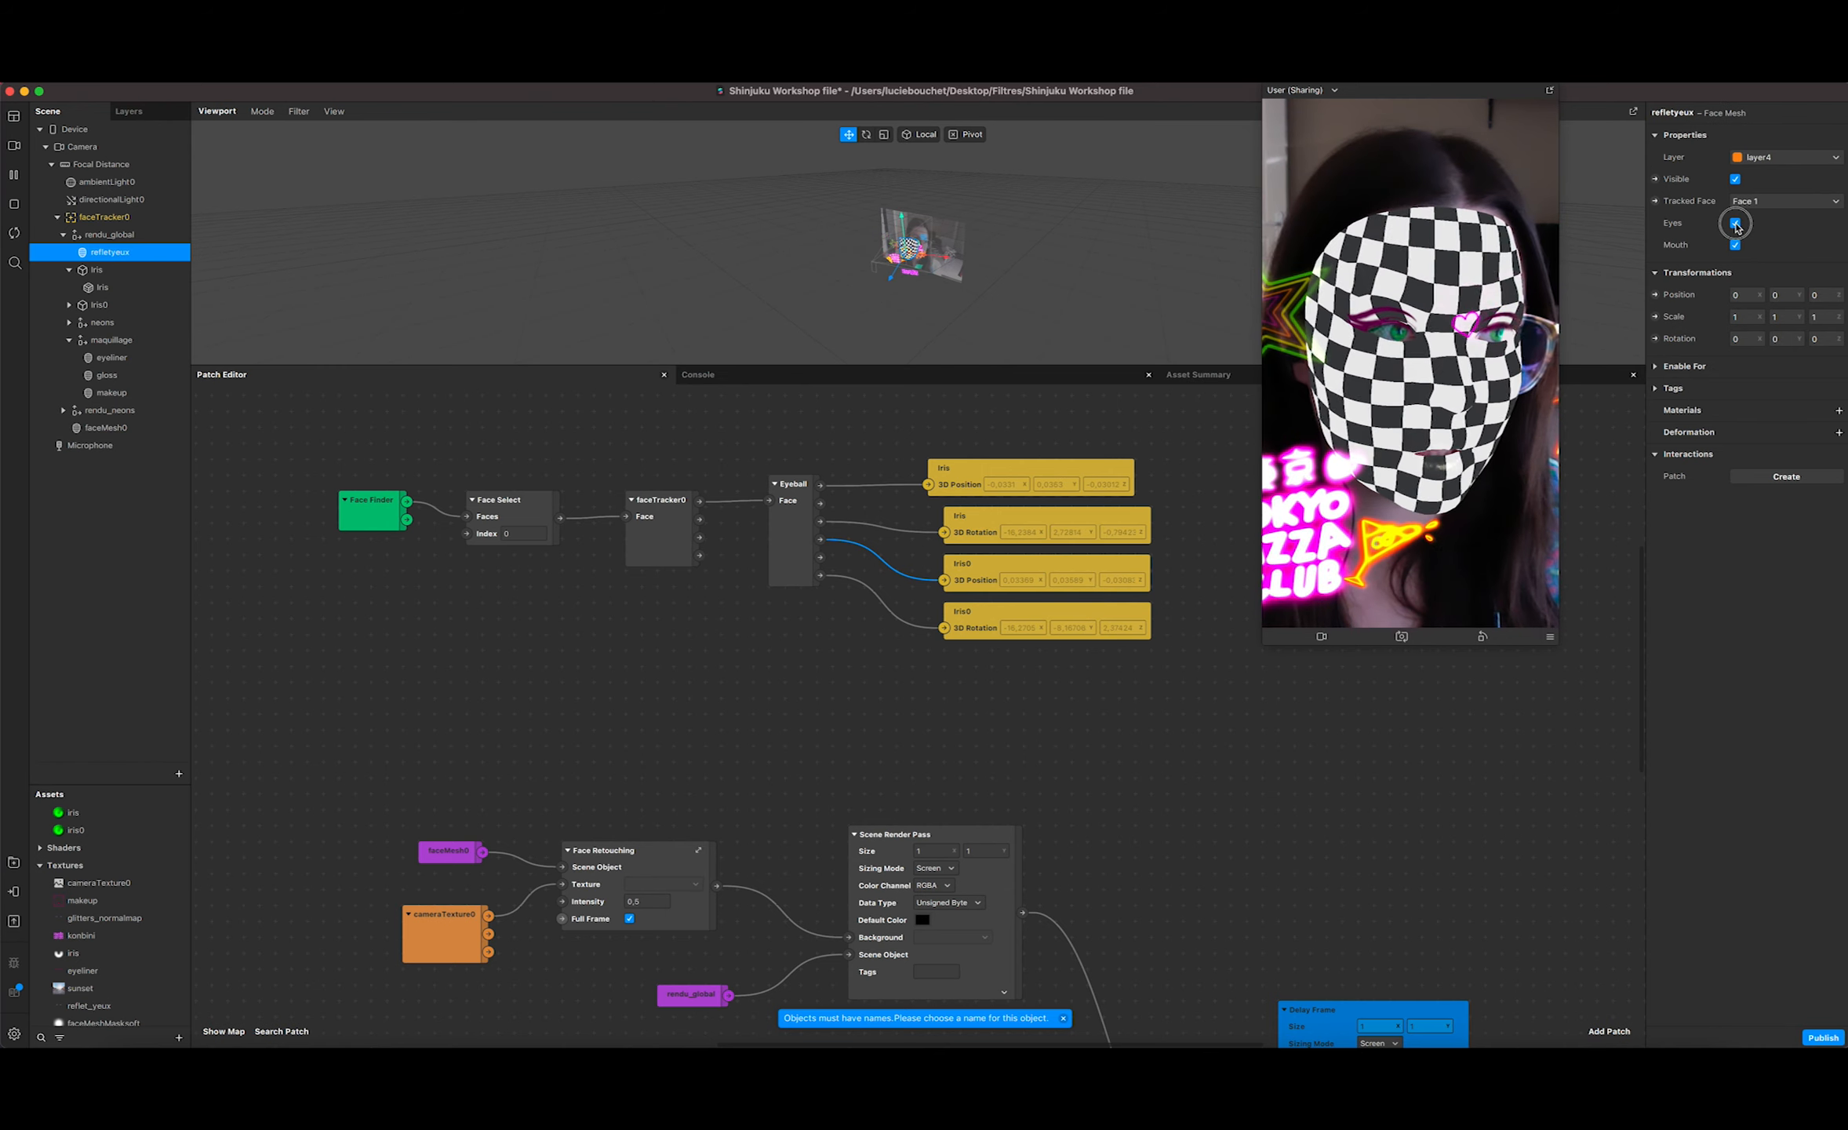
left_click(1735, 224)
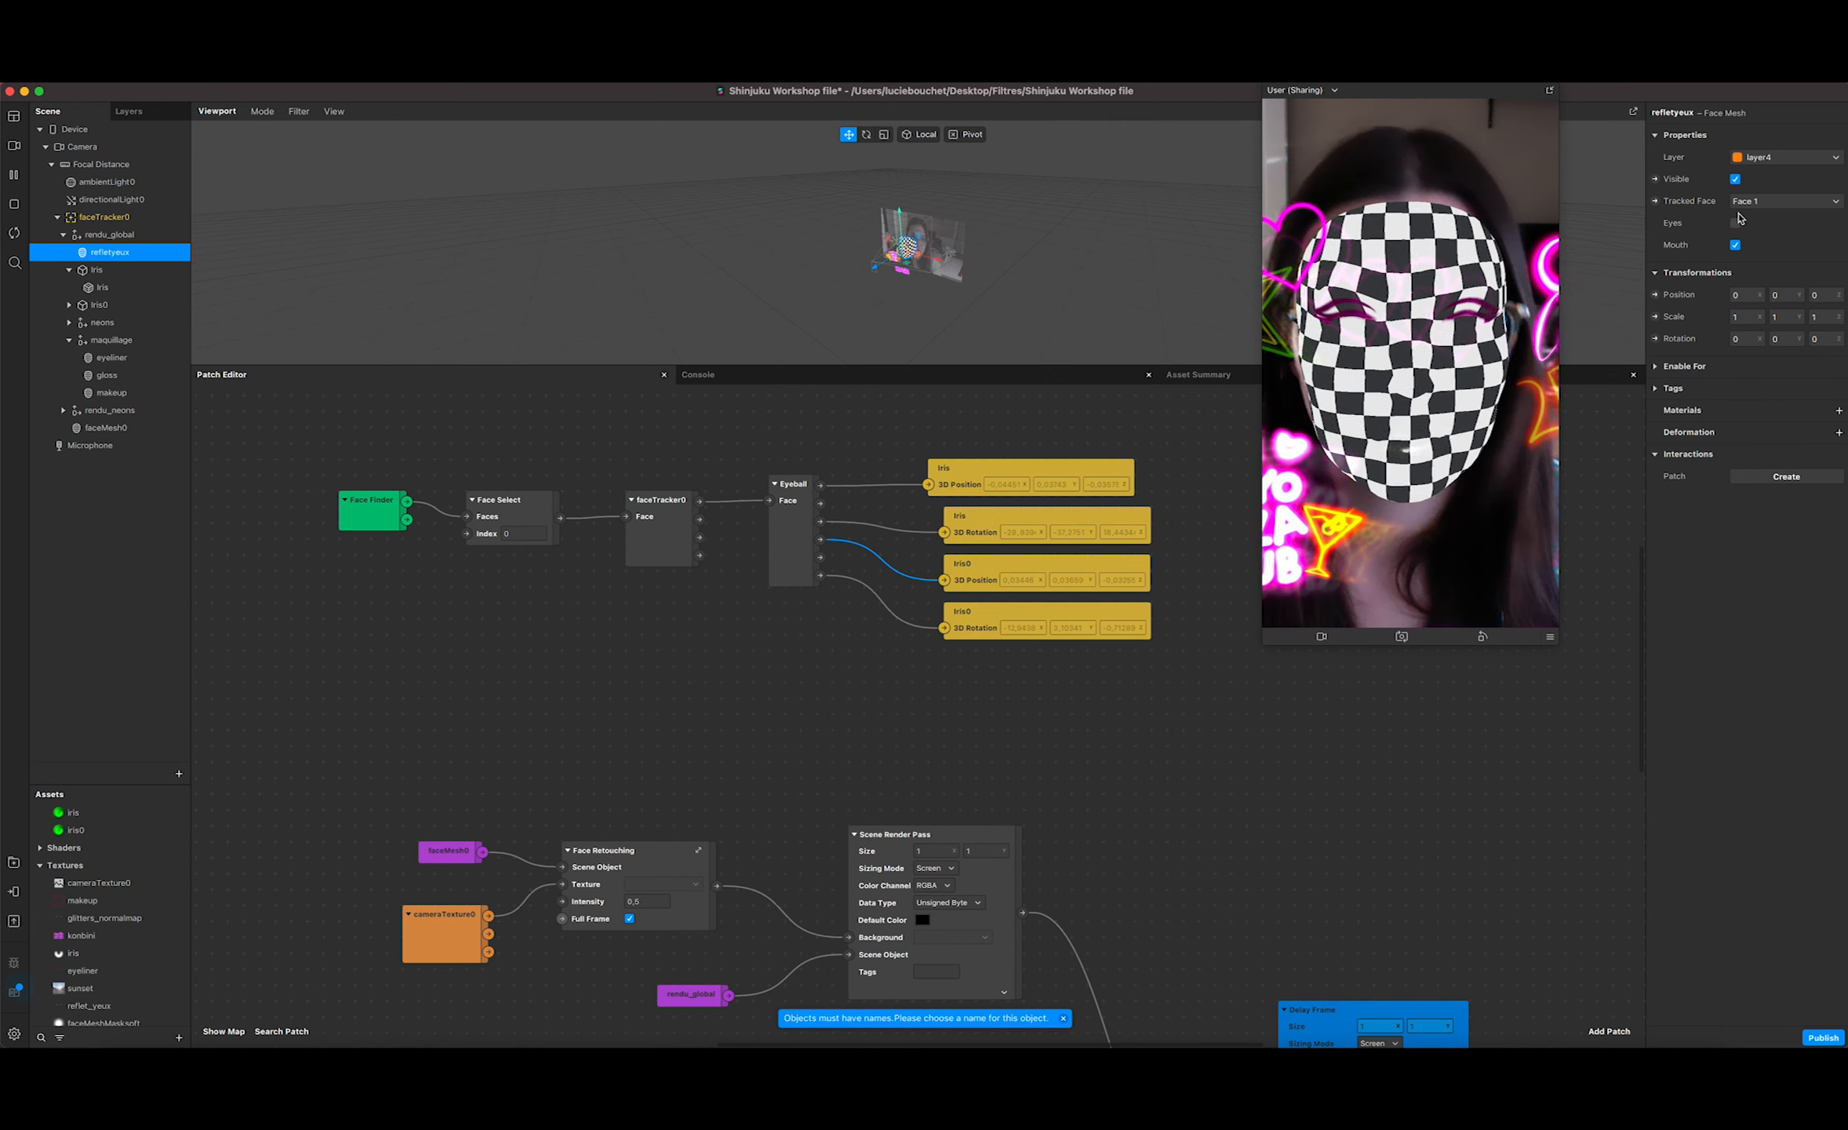
left_click(1840, 411)
left_click(1787, 646)
double_click(86, 851)
type("refle")
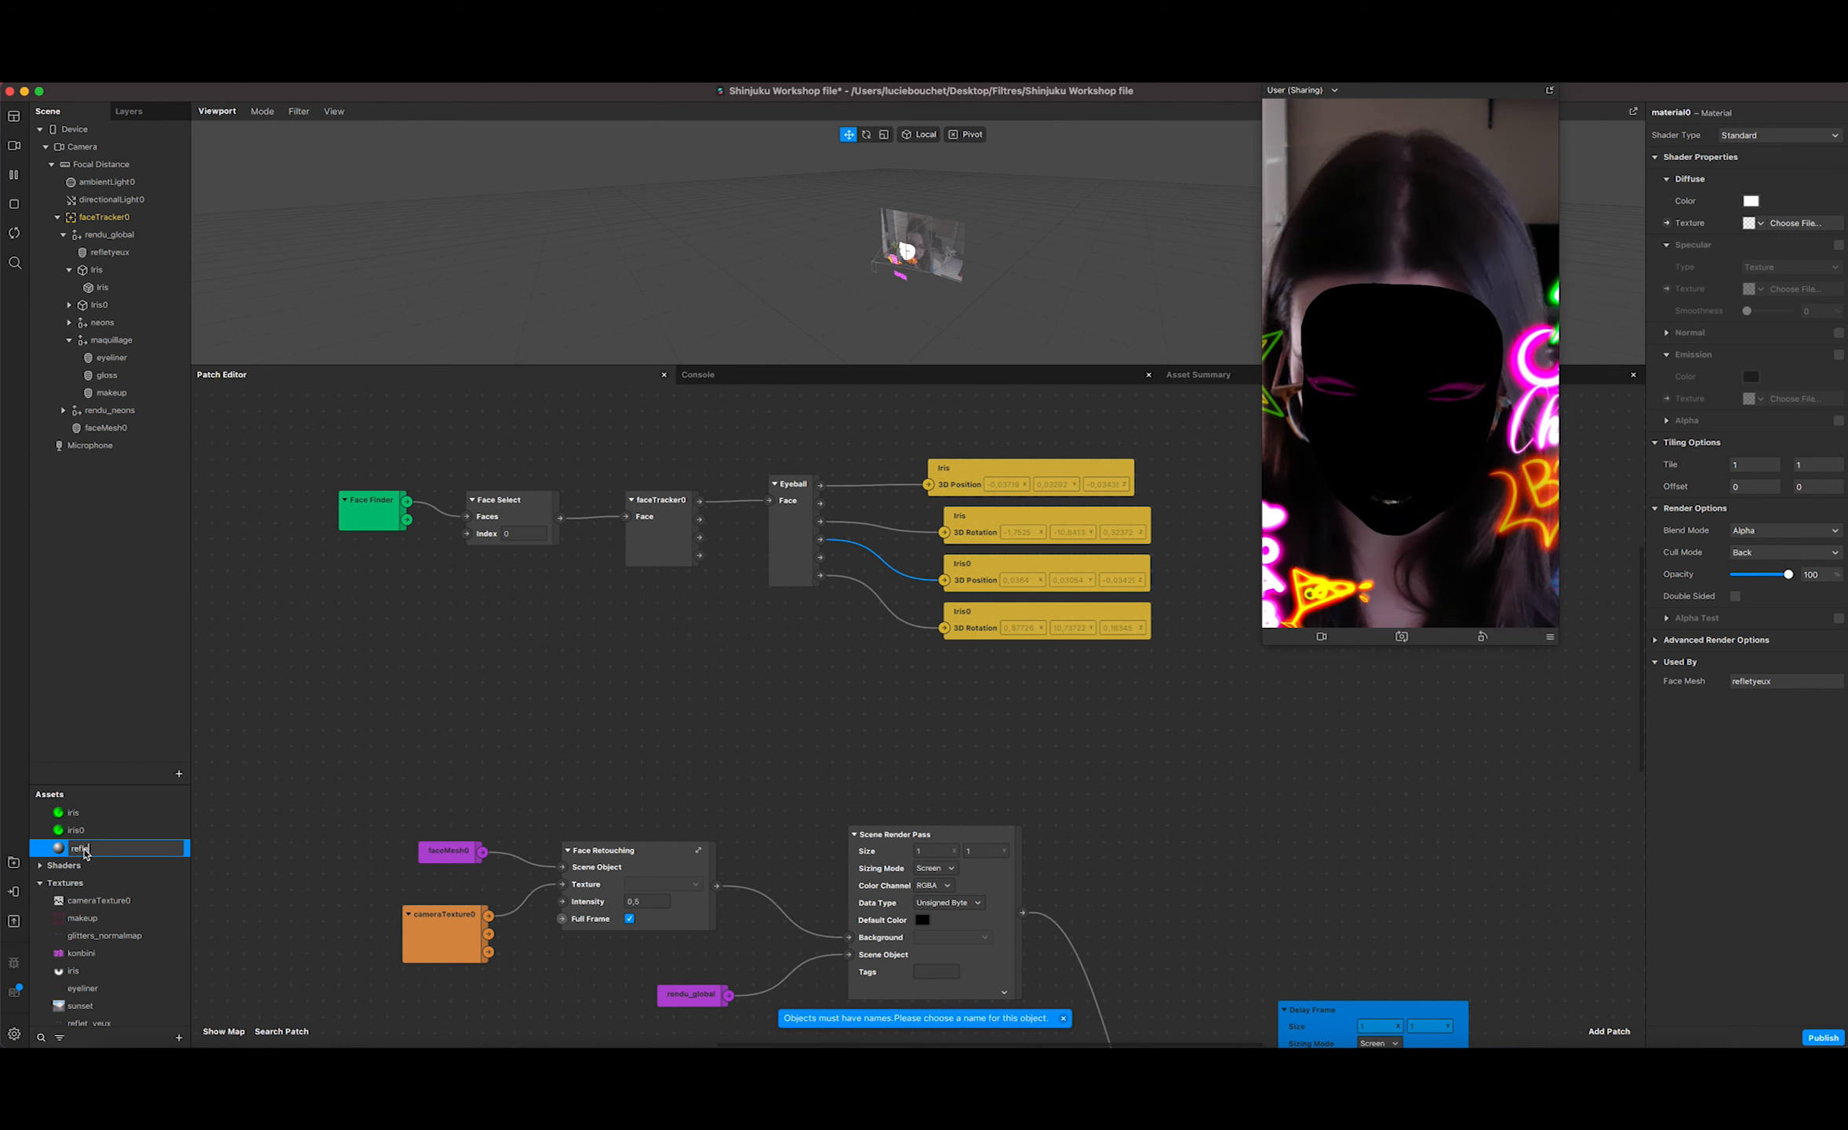
type("tyeux")
key("Return")
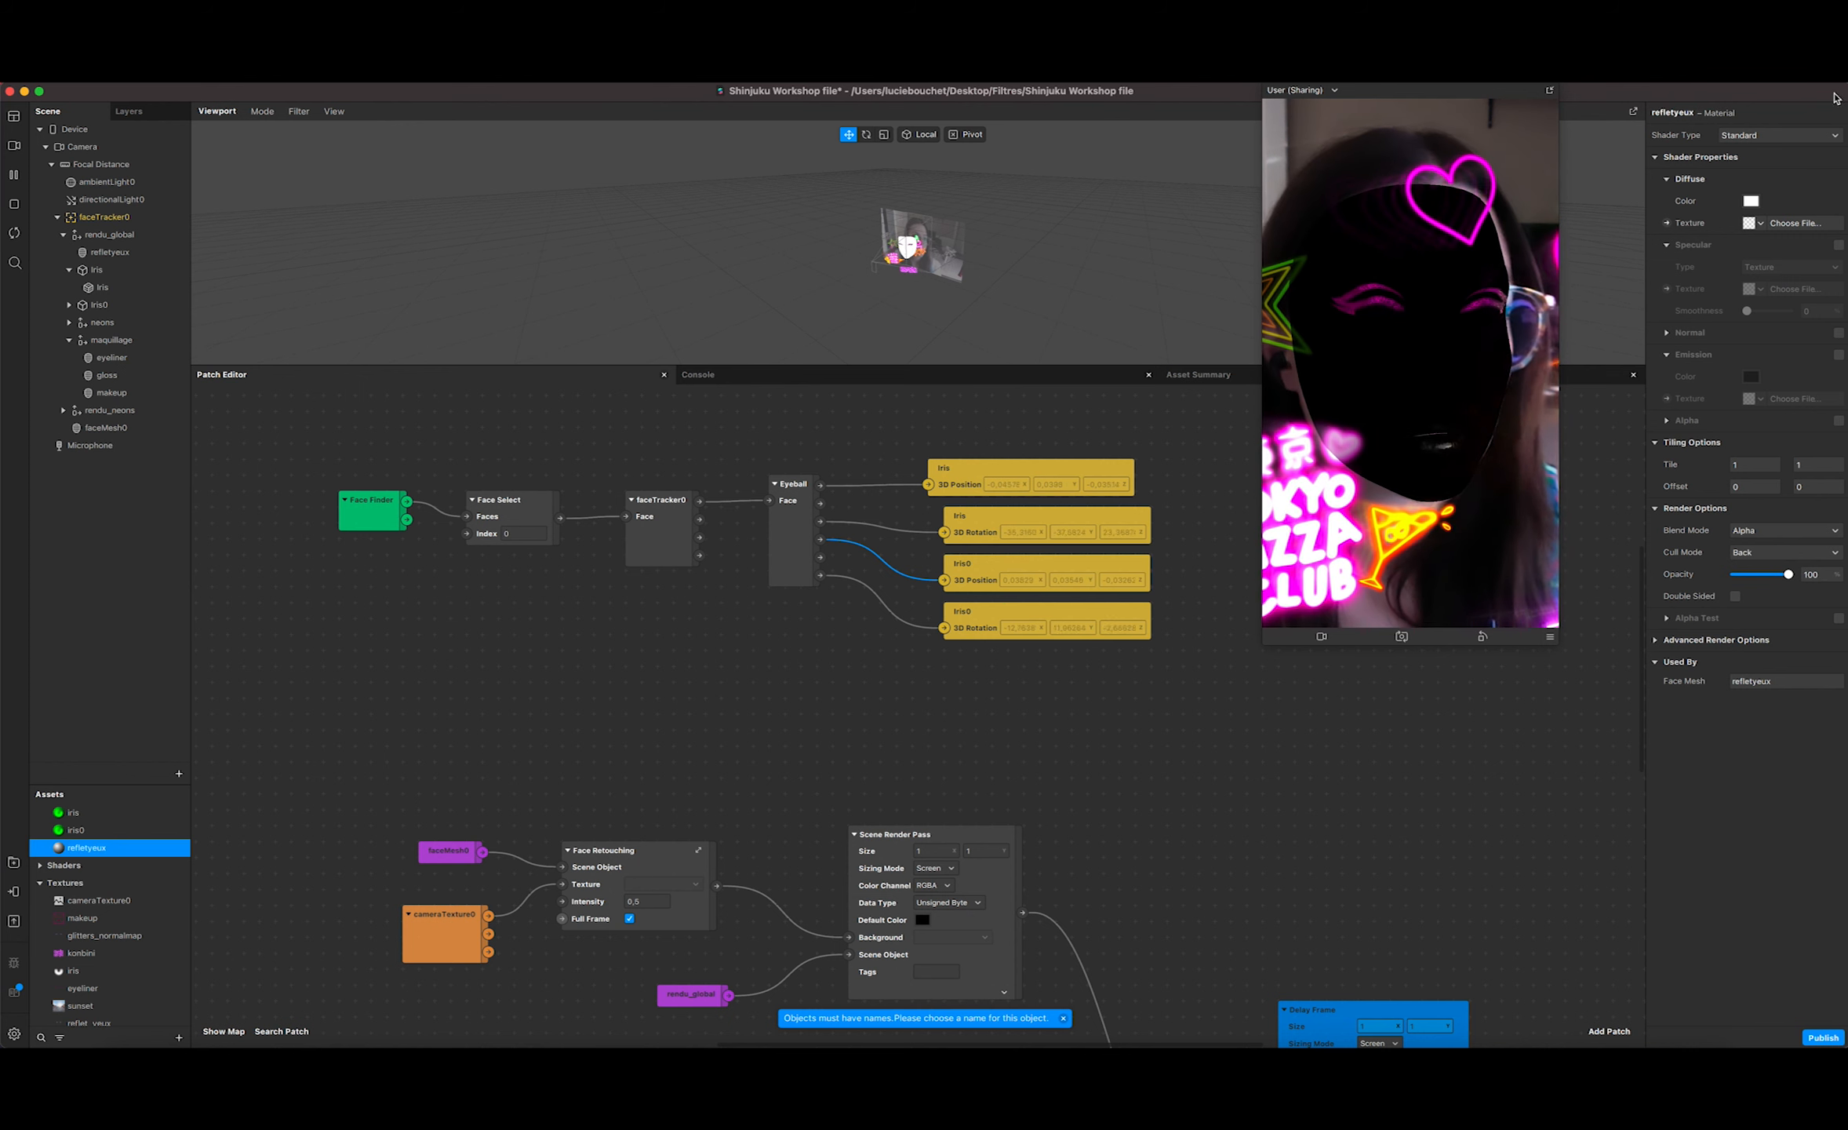
Step: Change the refletyeux material's shader to Physically-Based and assign reflet_yeux as its albedo texture
left_click(1804, 135)
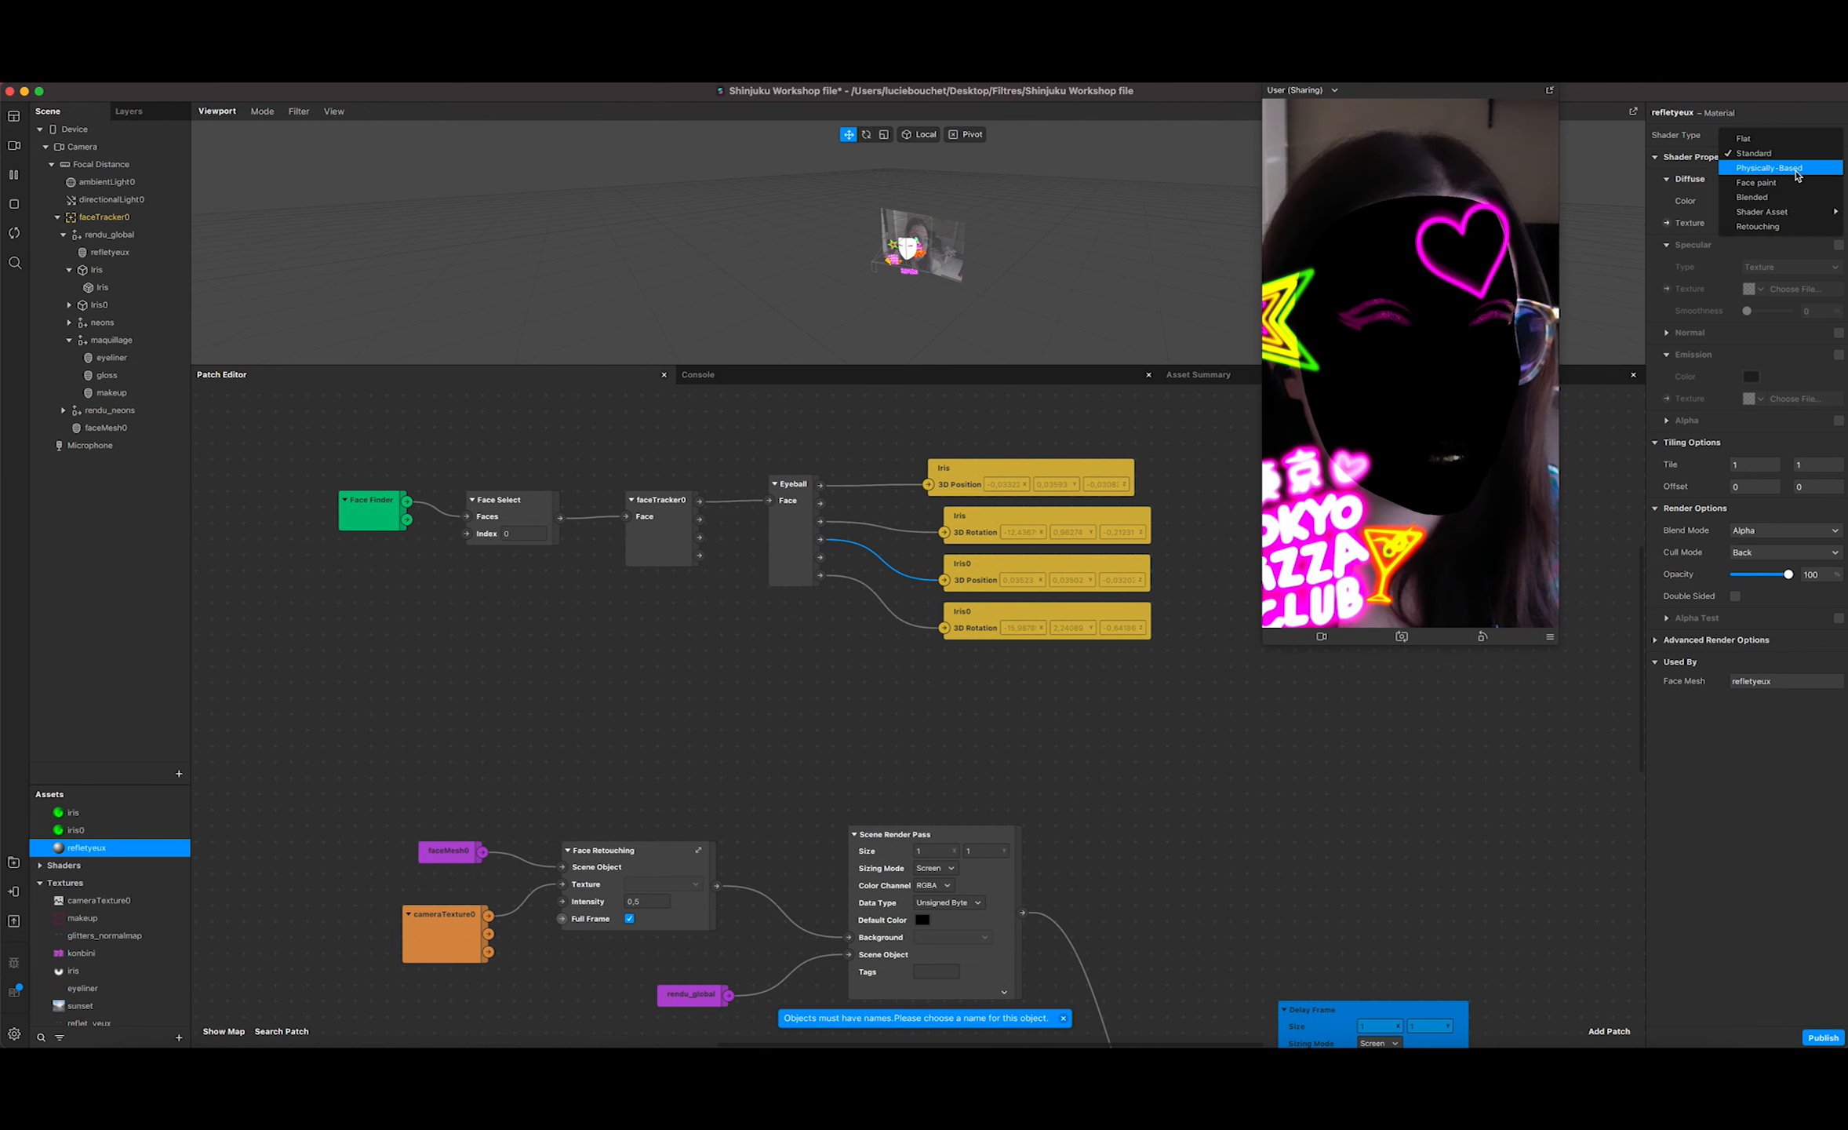
left_click(1798, 168)
left_click(1762, 245)
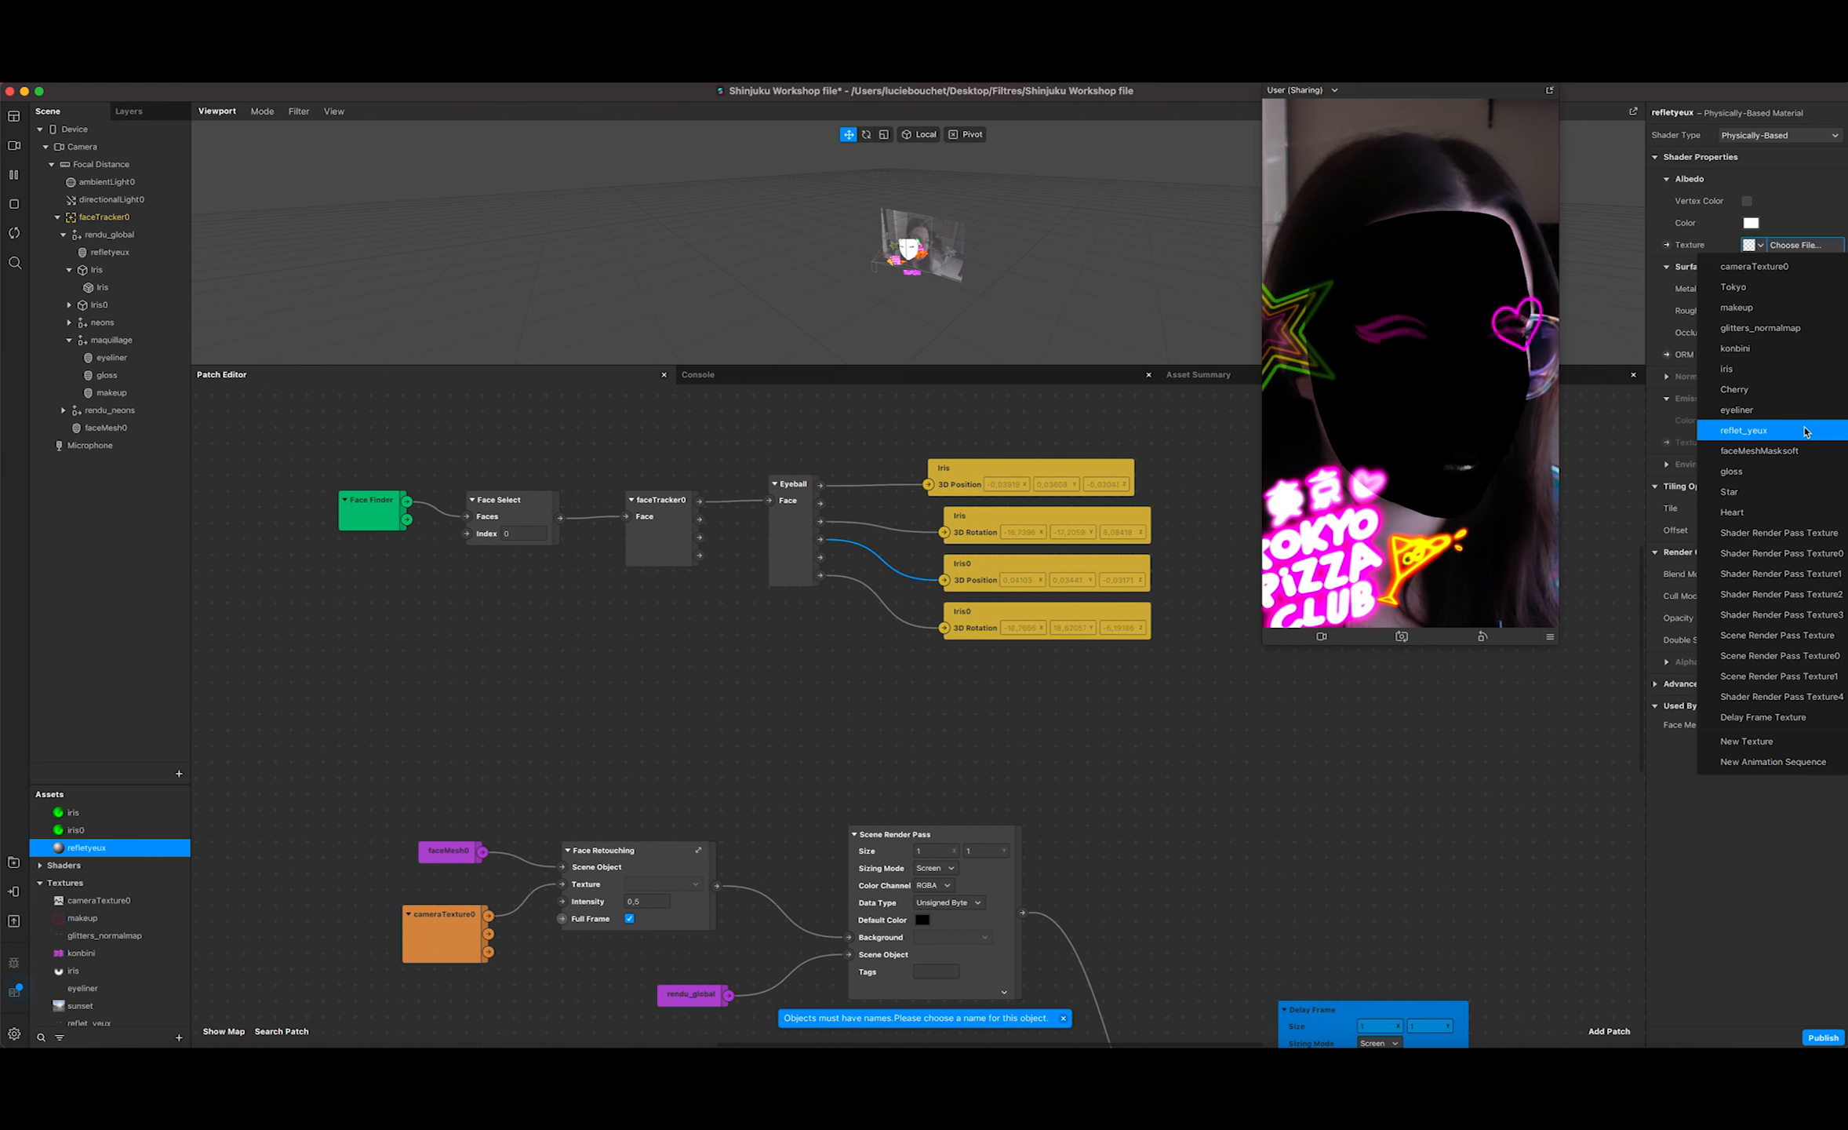
left_click(1804, 430)
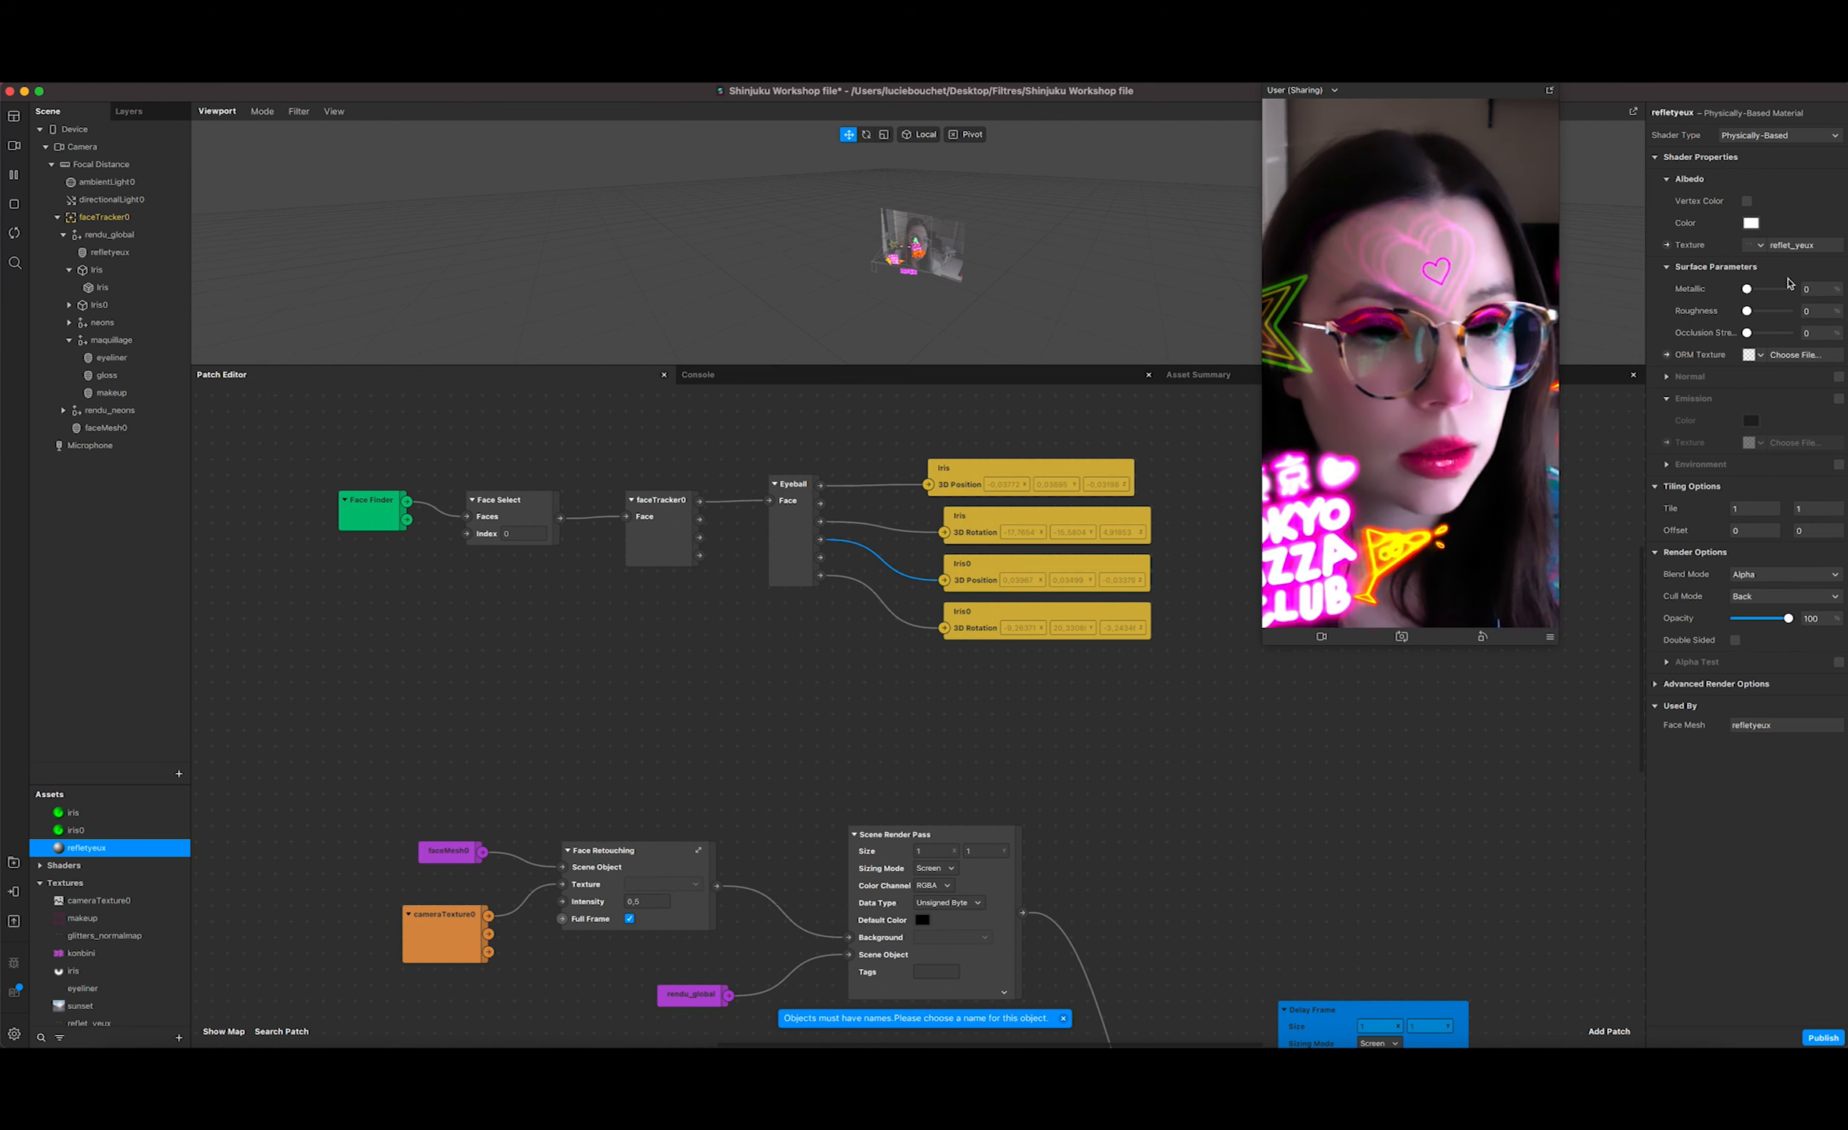
Step: Enable Environment on the refletyeux material and use sunset as its environment texture
left_click(1838, 464)
left_click(1749, 486)
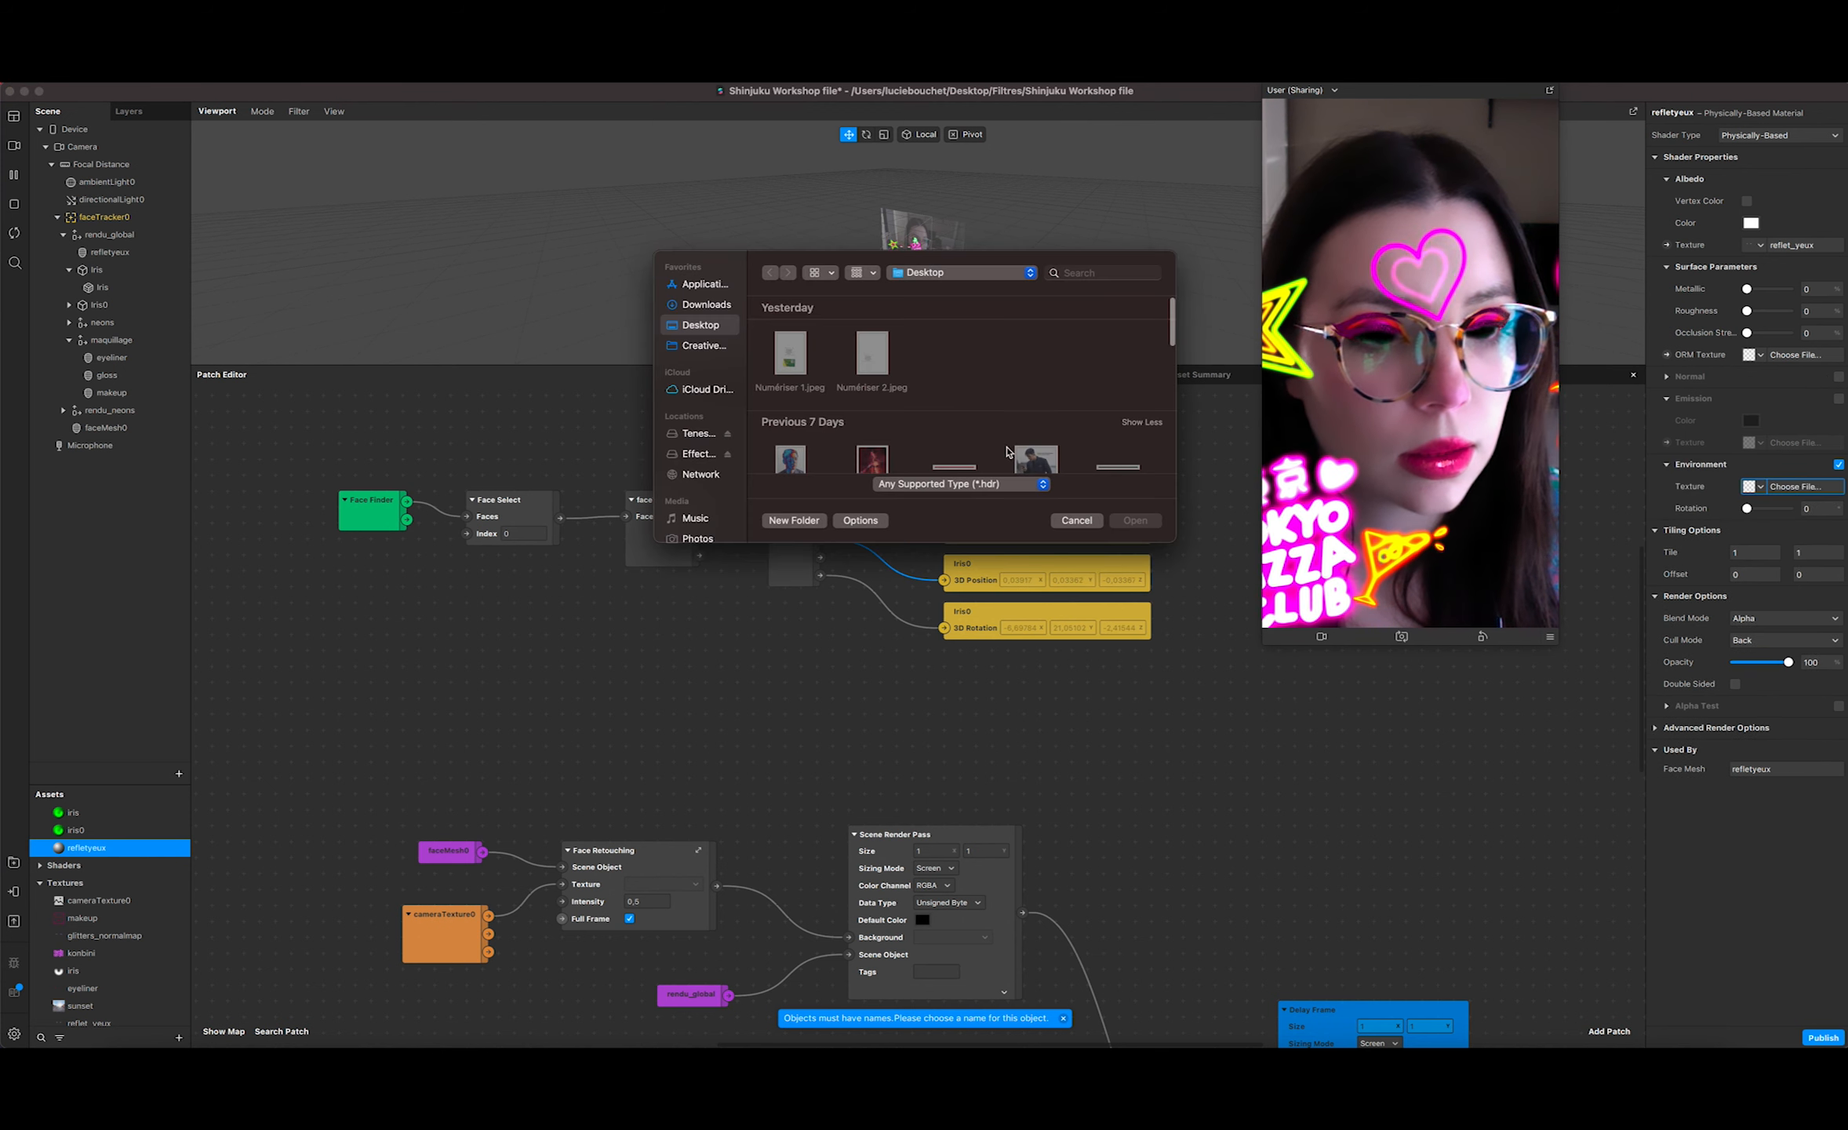
left_click(1076, 520)
left_click(1761, 487)
left_click(1771, 508)
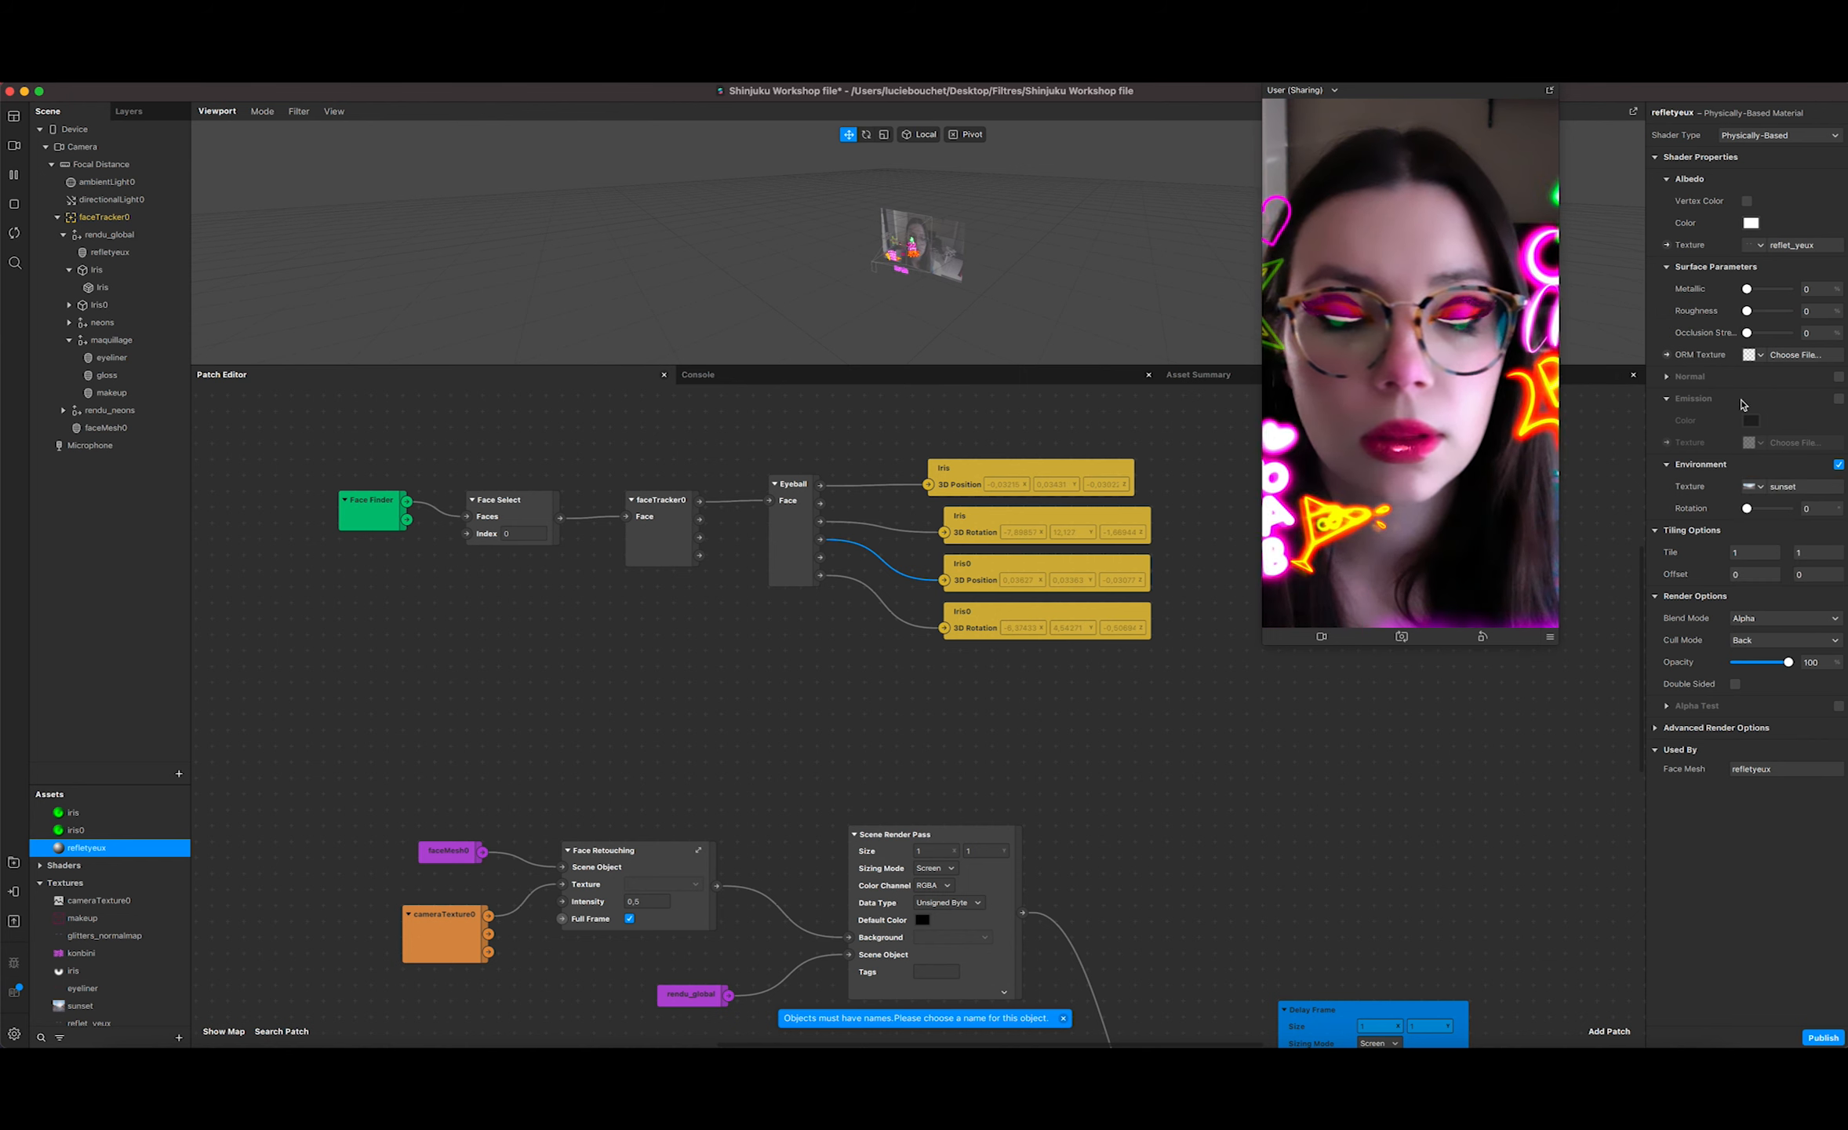
Step: Raise the refletyeux material's Metallic to 100 and set its blend mode to Add
left_click_drag(1746, 289, 1813, 287)
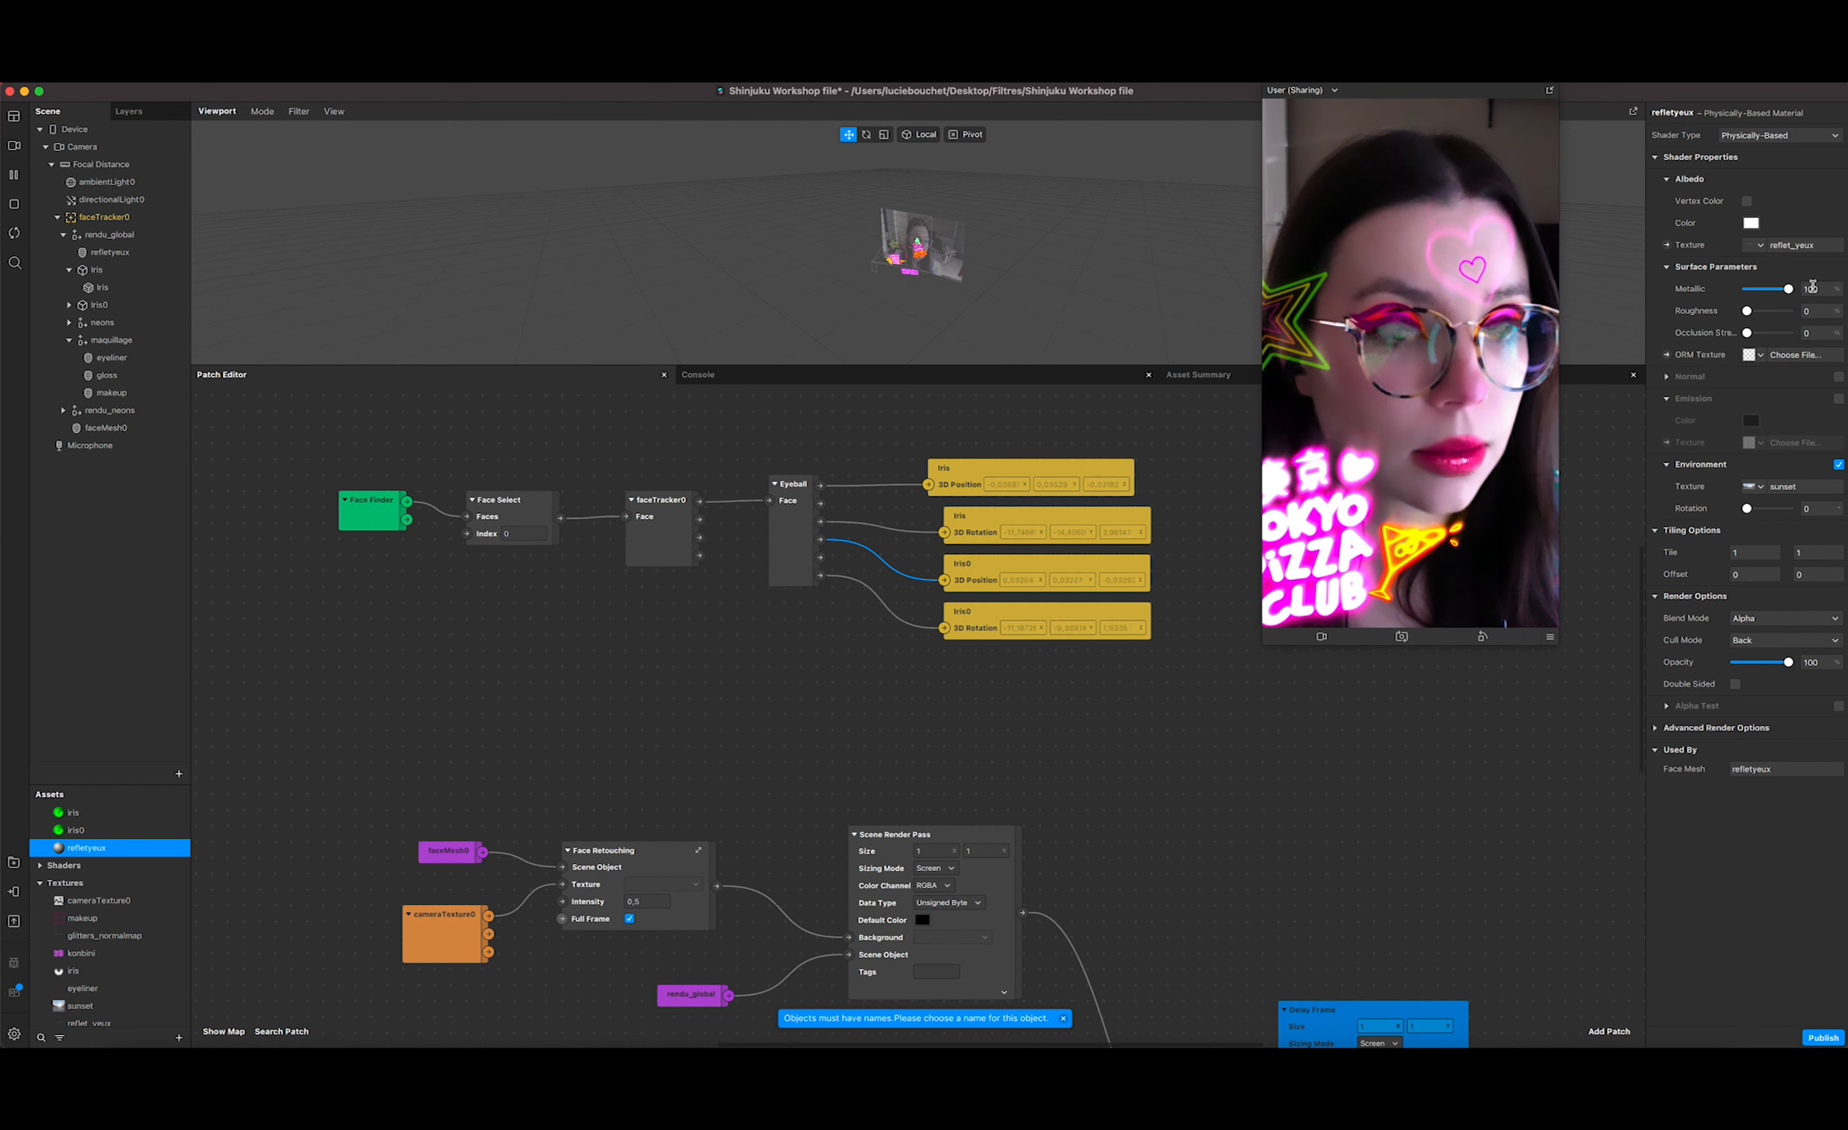
left_click(1759, 618)
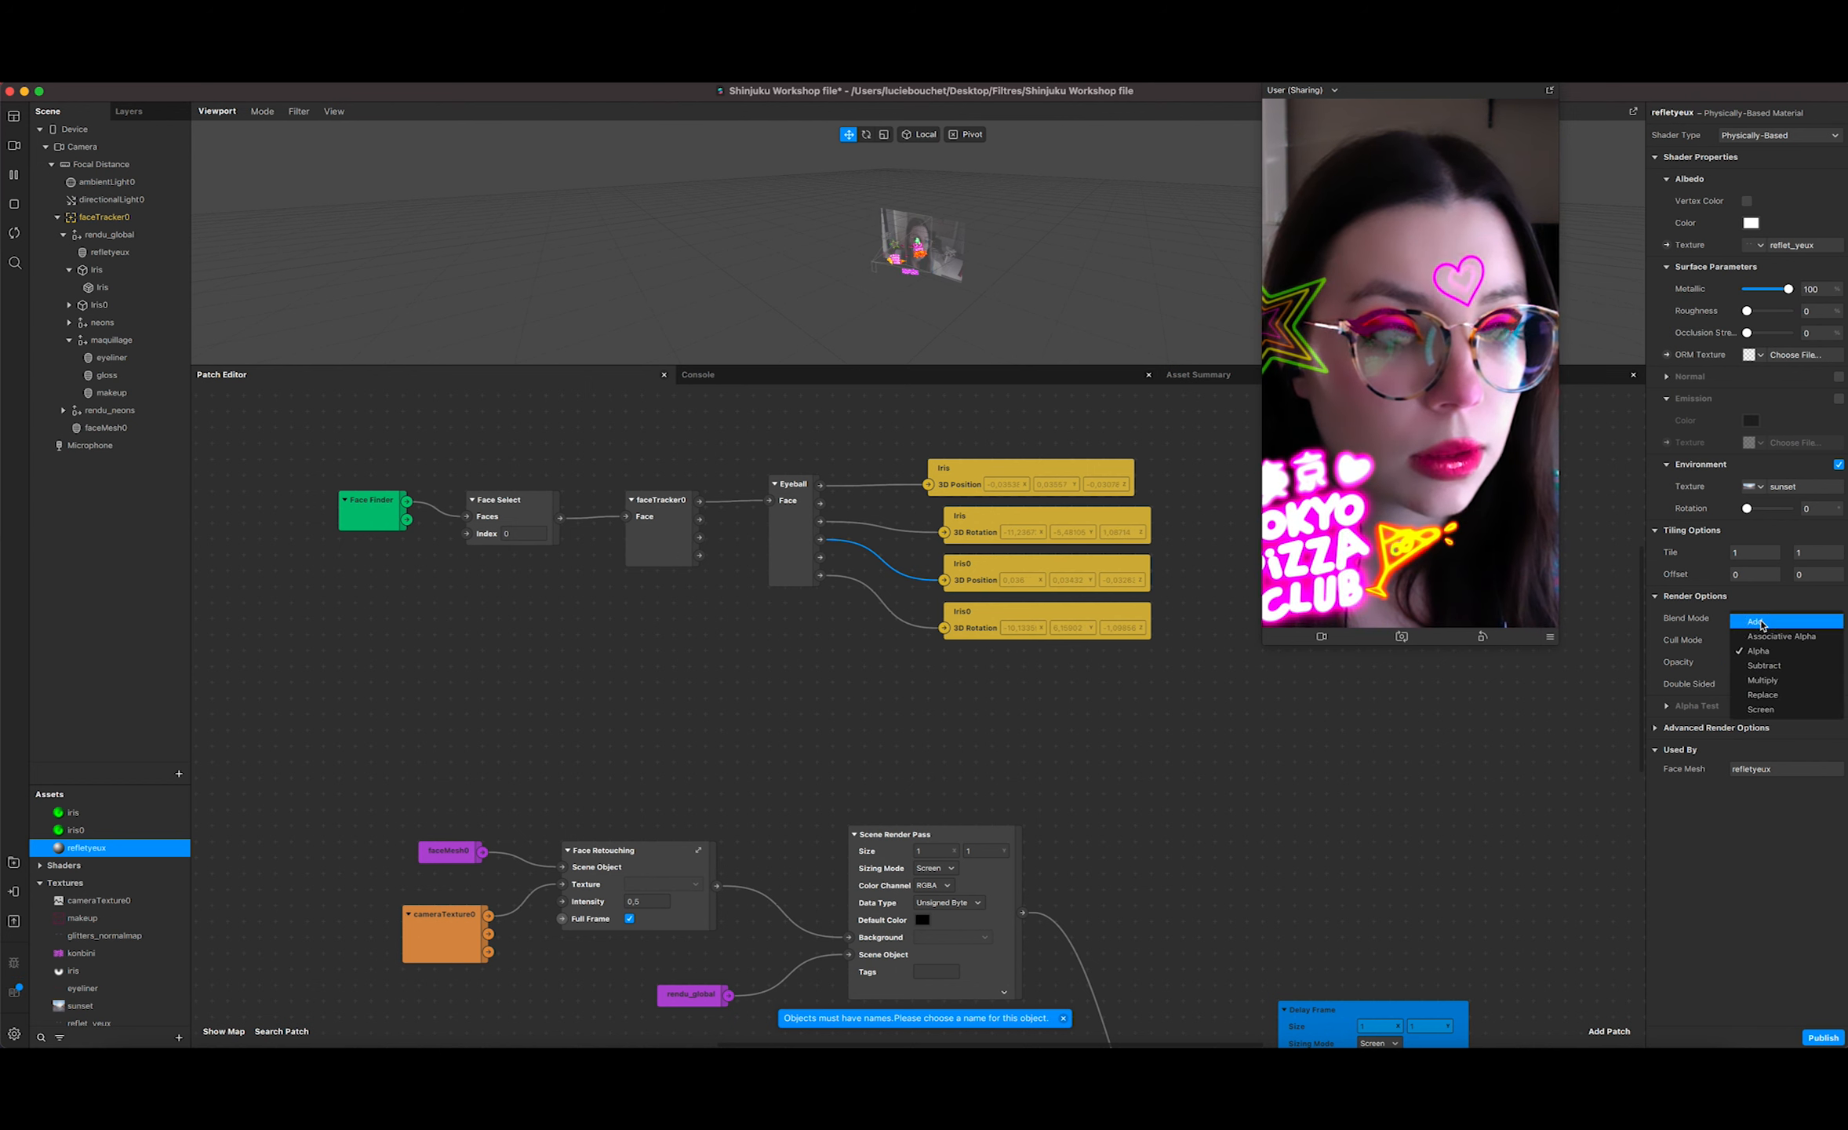
left_click(1761, 622)
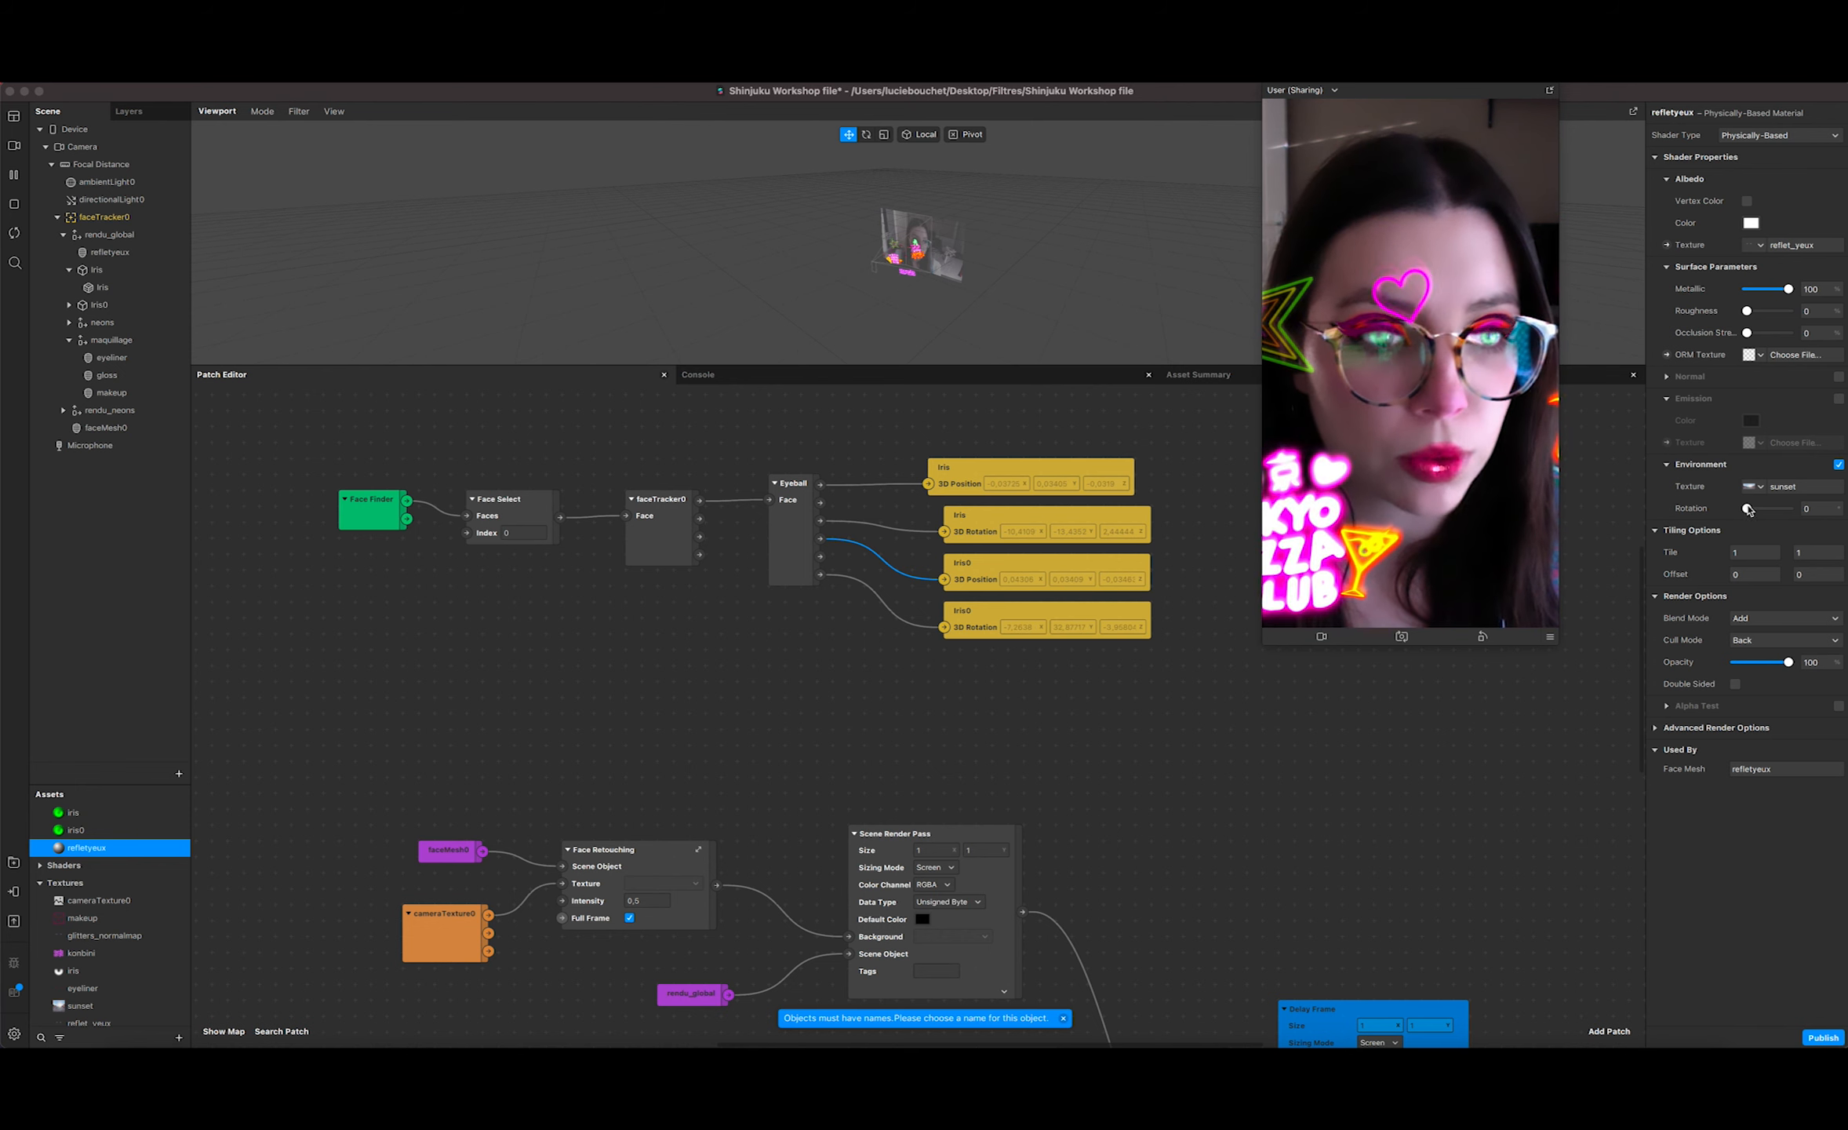
Step: Set the refletyeux material's environment rotation to 131 and its opacity to 25
left_click_drag(1751, 508, 1763, 510)
left_click(1752, 664)
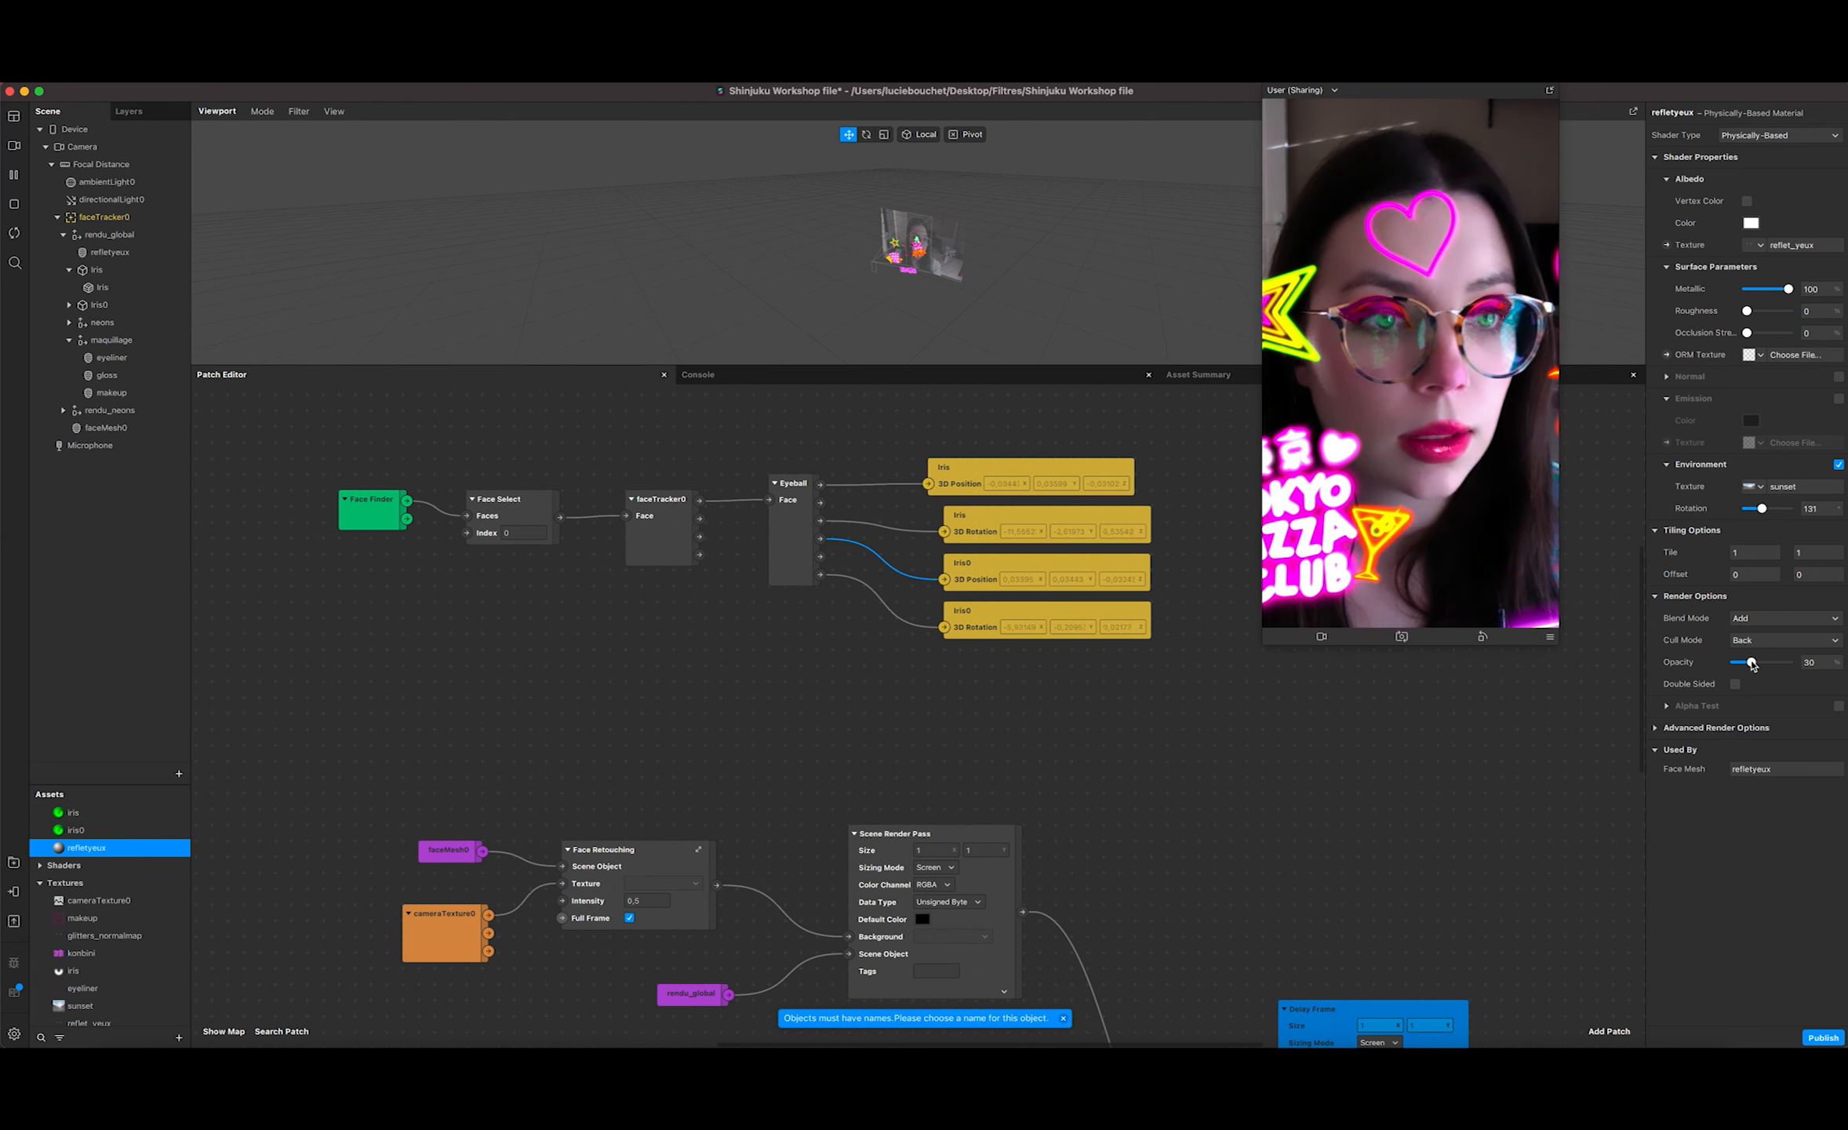
left_click_drag(1752, 663, 1750, 662)
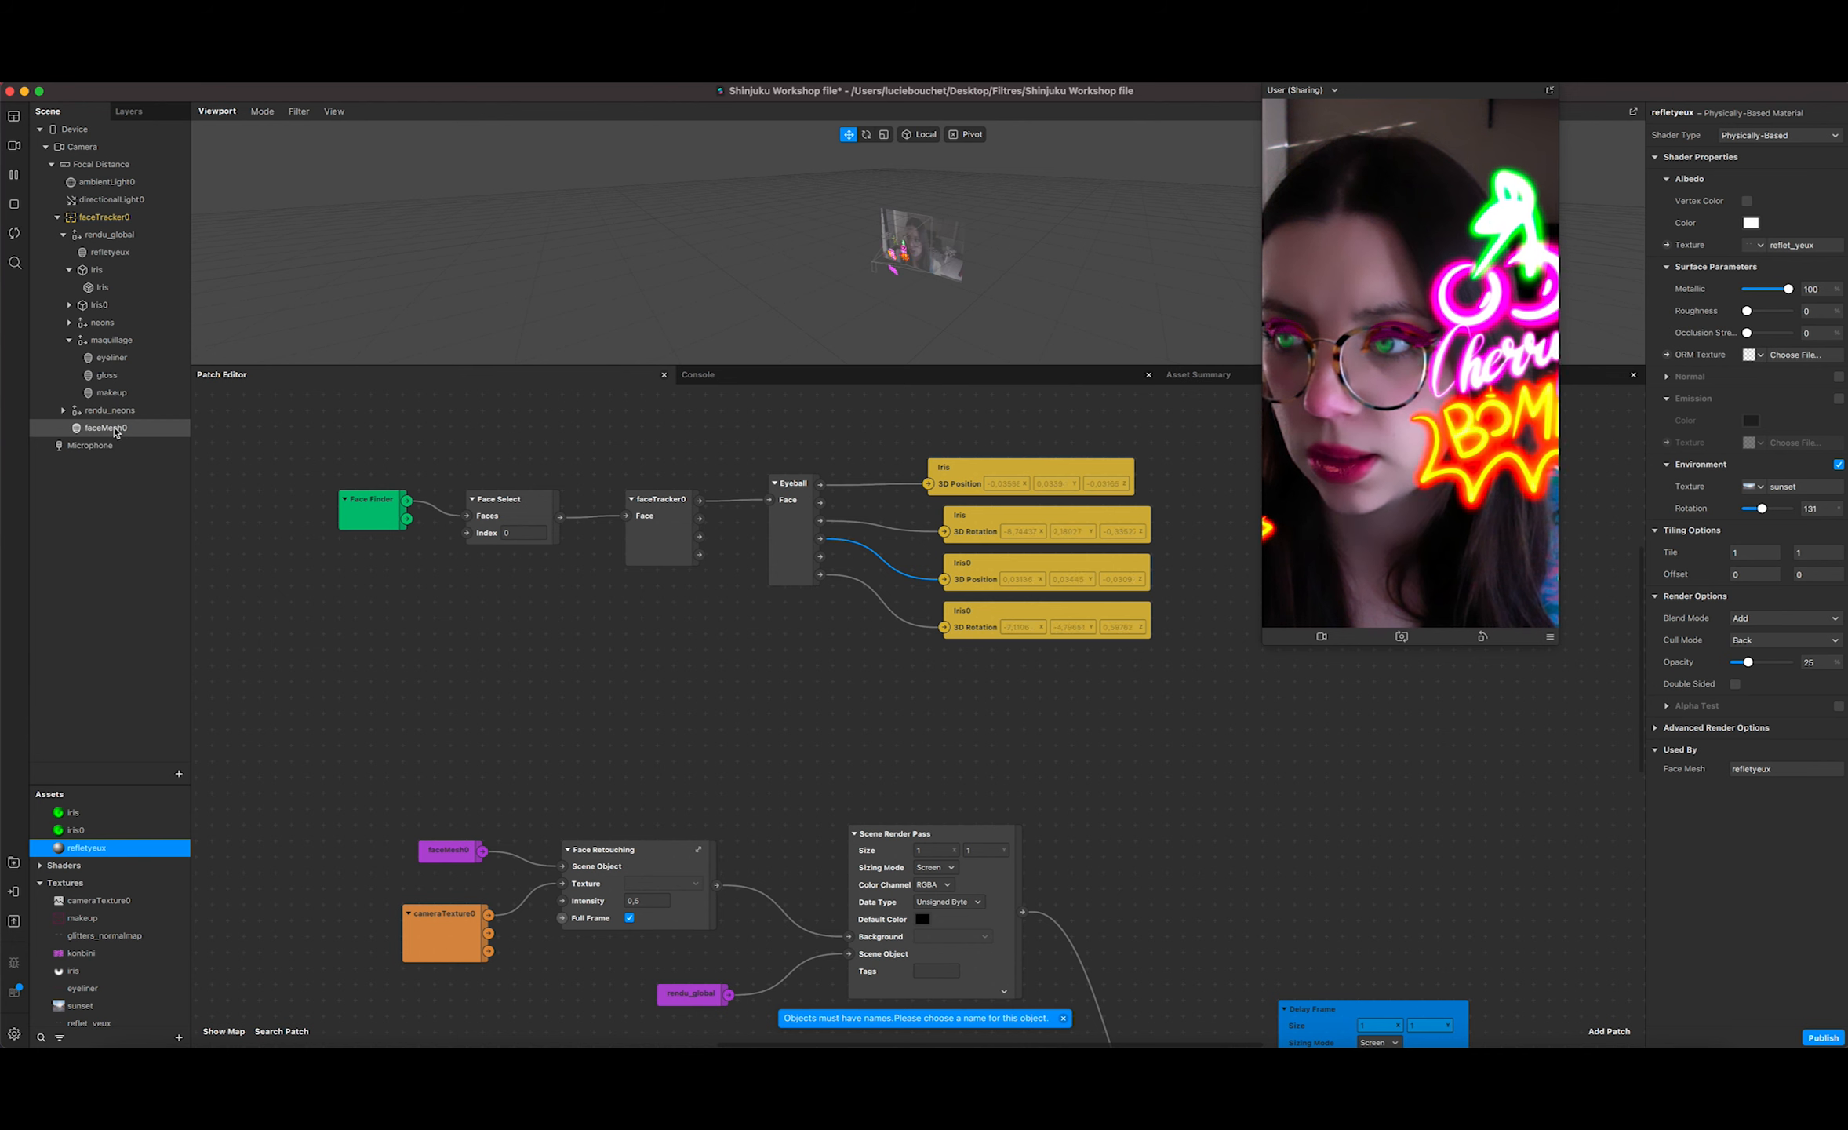
Step: Set the refletyeux face mesh's X scale to 1,070 and assign the mesh to layer3
left_click(110, 252)
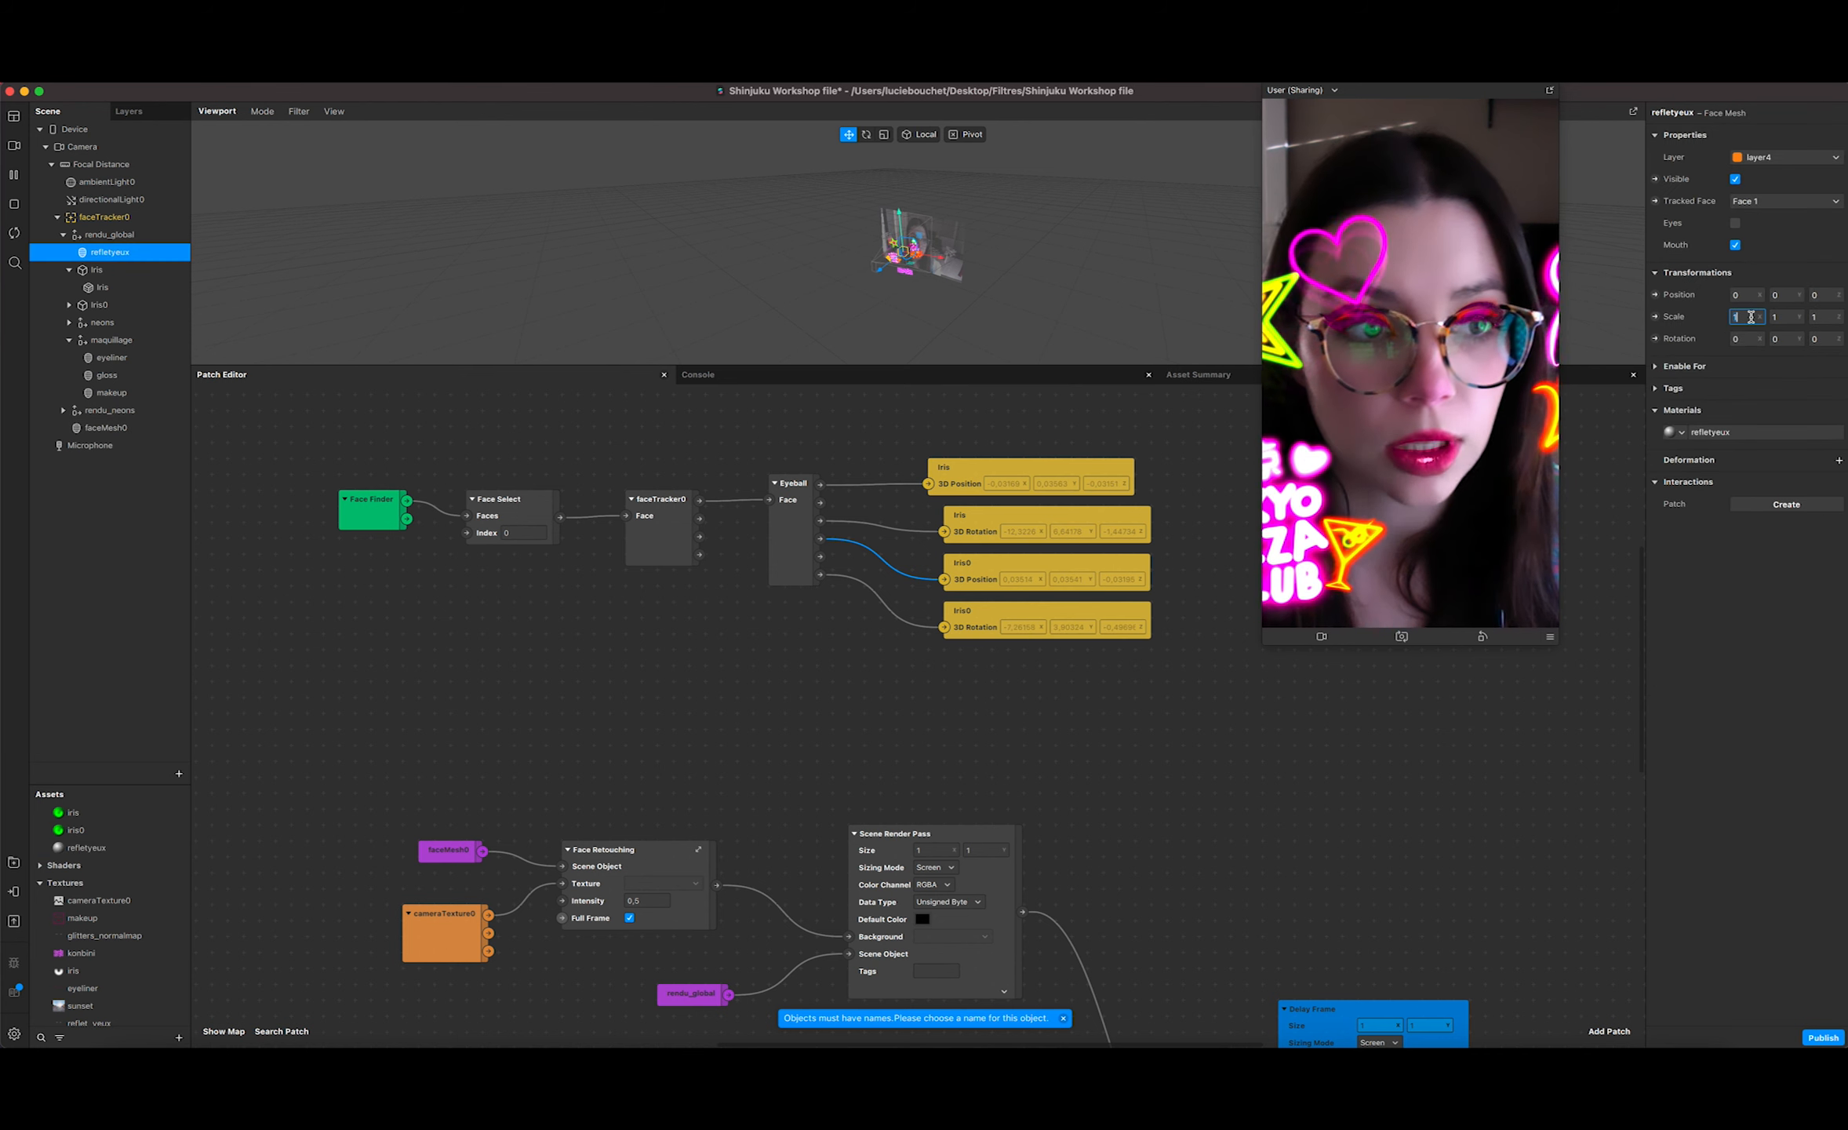
left_click_drag(1754, 317, 1705, 318)
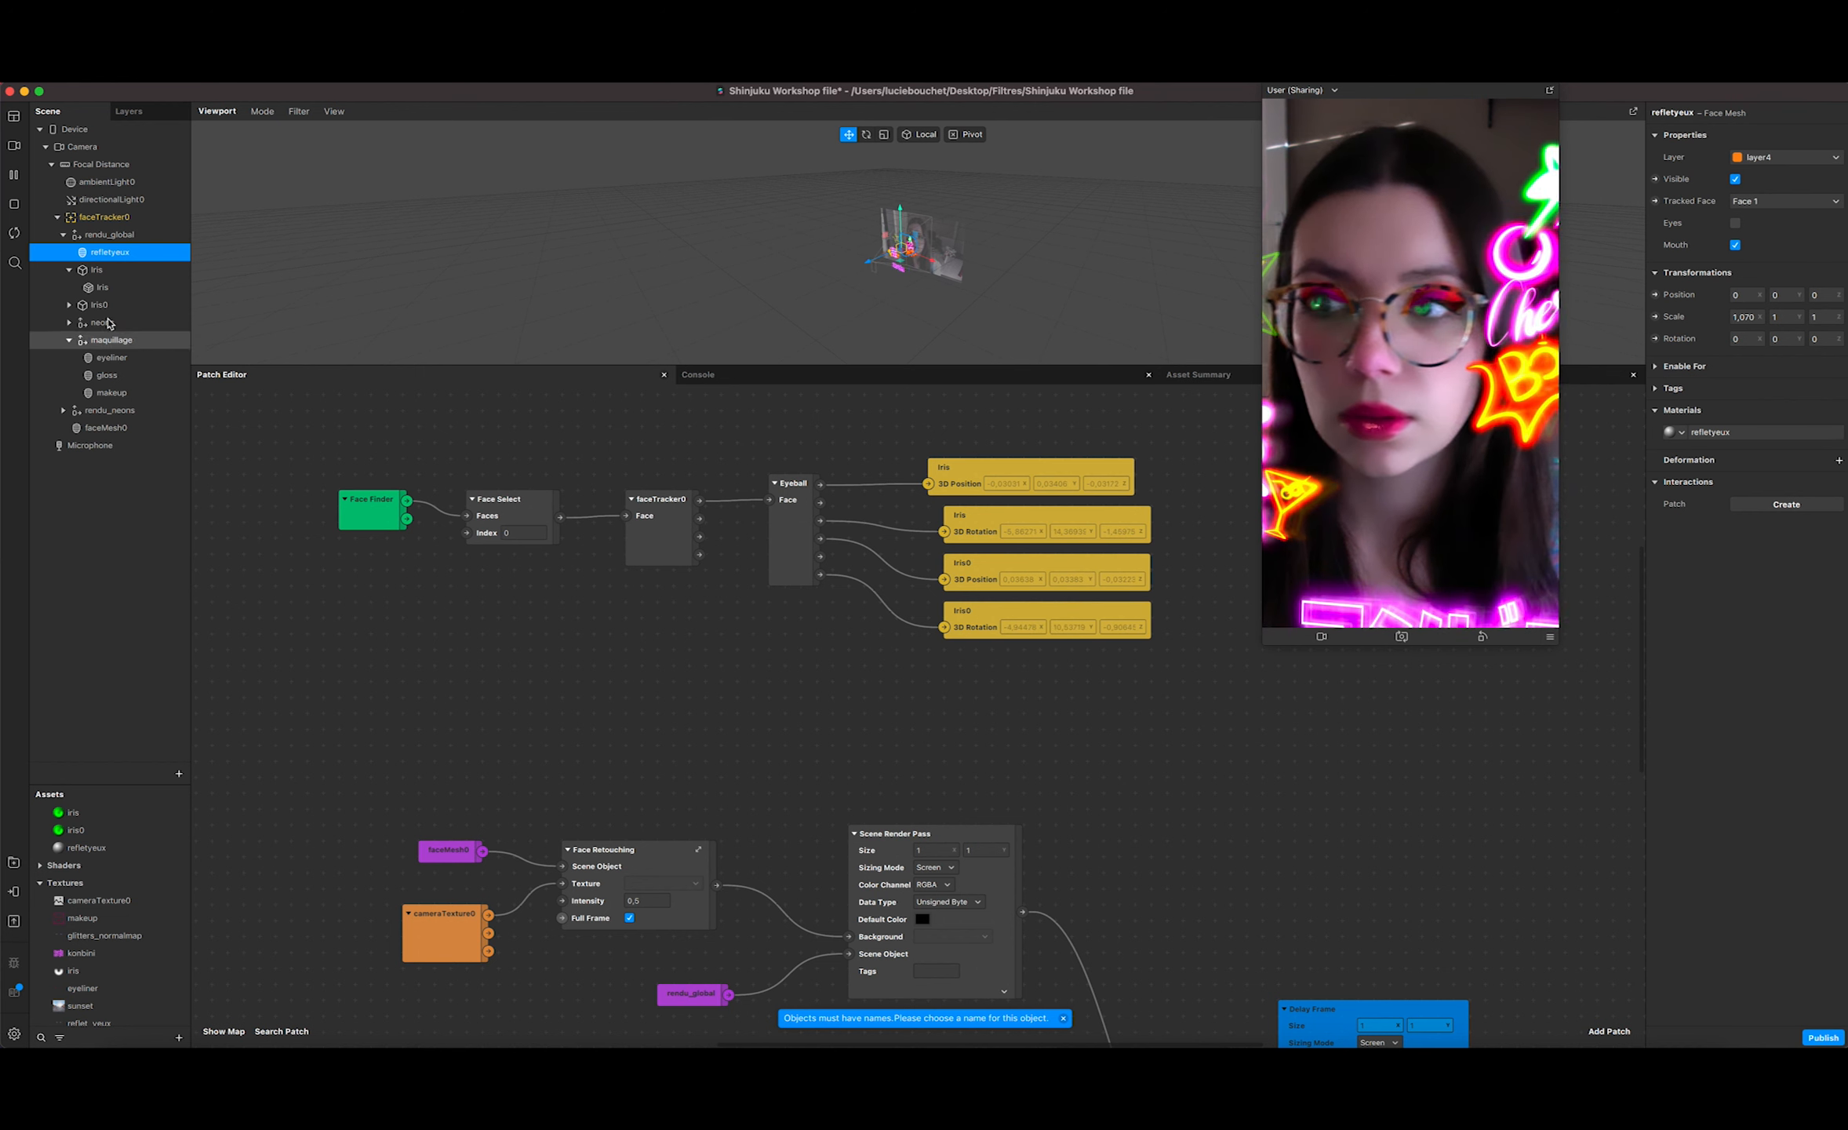
left_click(1784, 157)
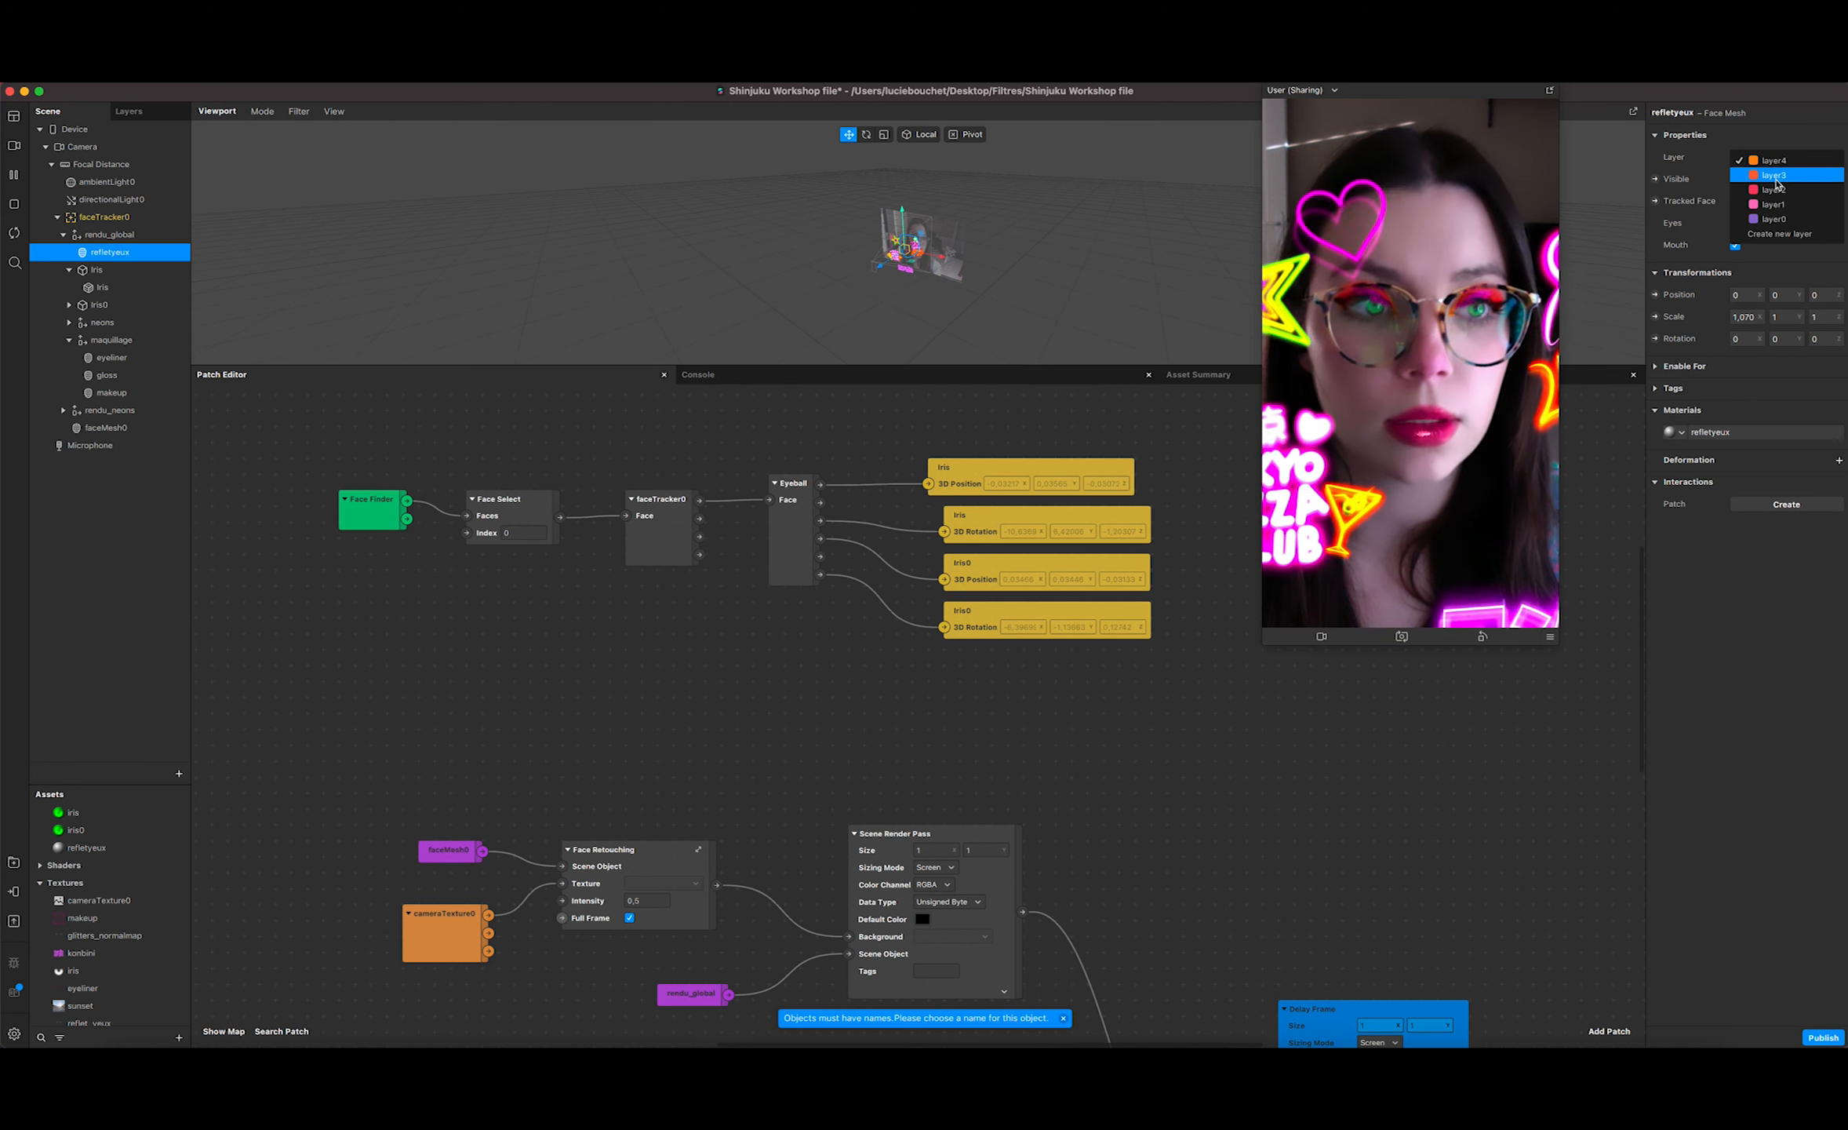
left_click(1776, 175)
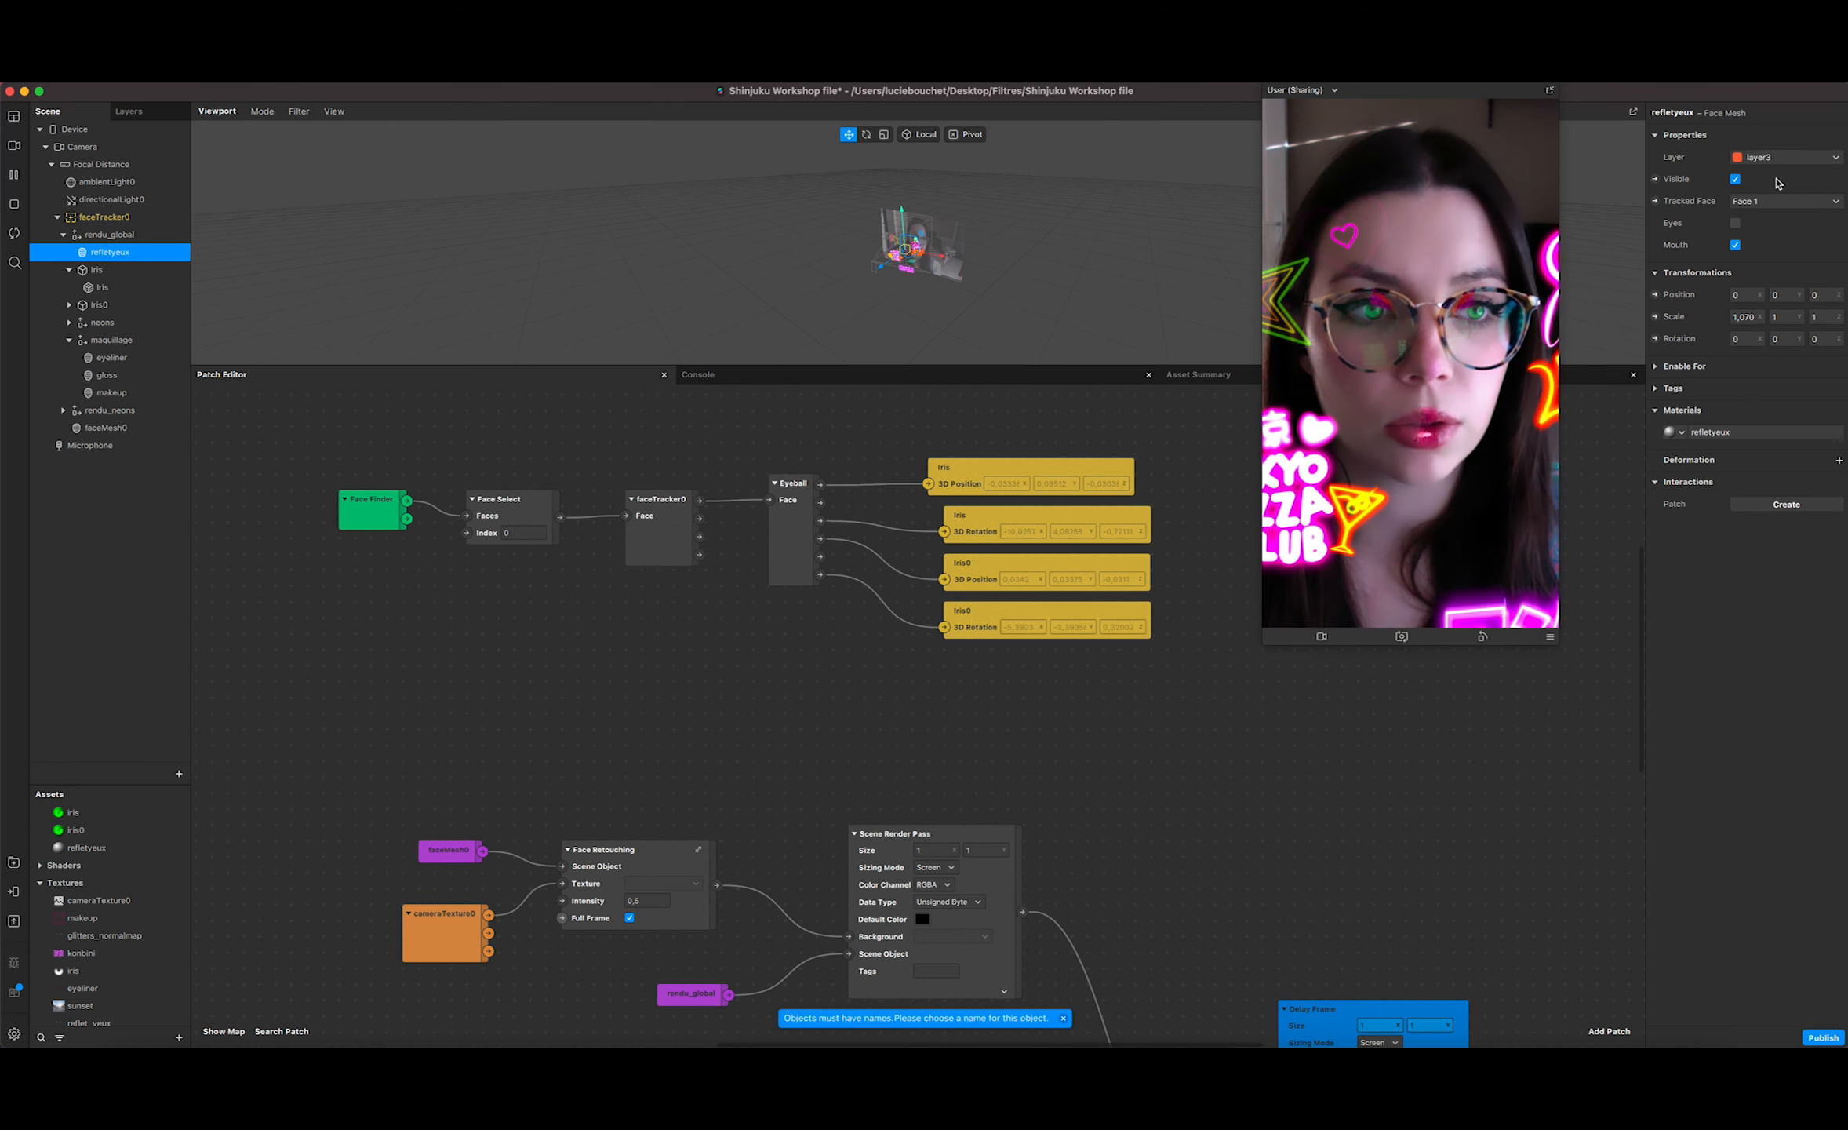
Step: Turn off writing to the depth buffer in the refletyeux material's advanced render options
double_click(124, 849)
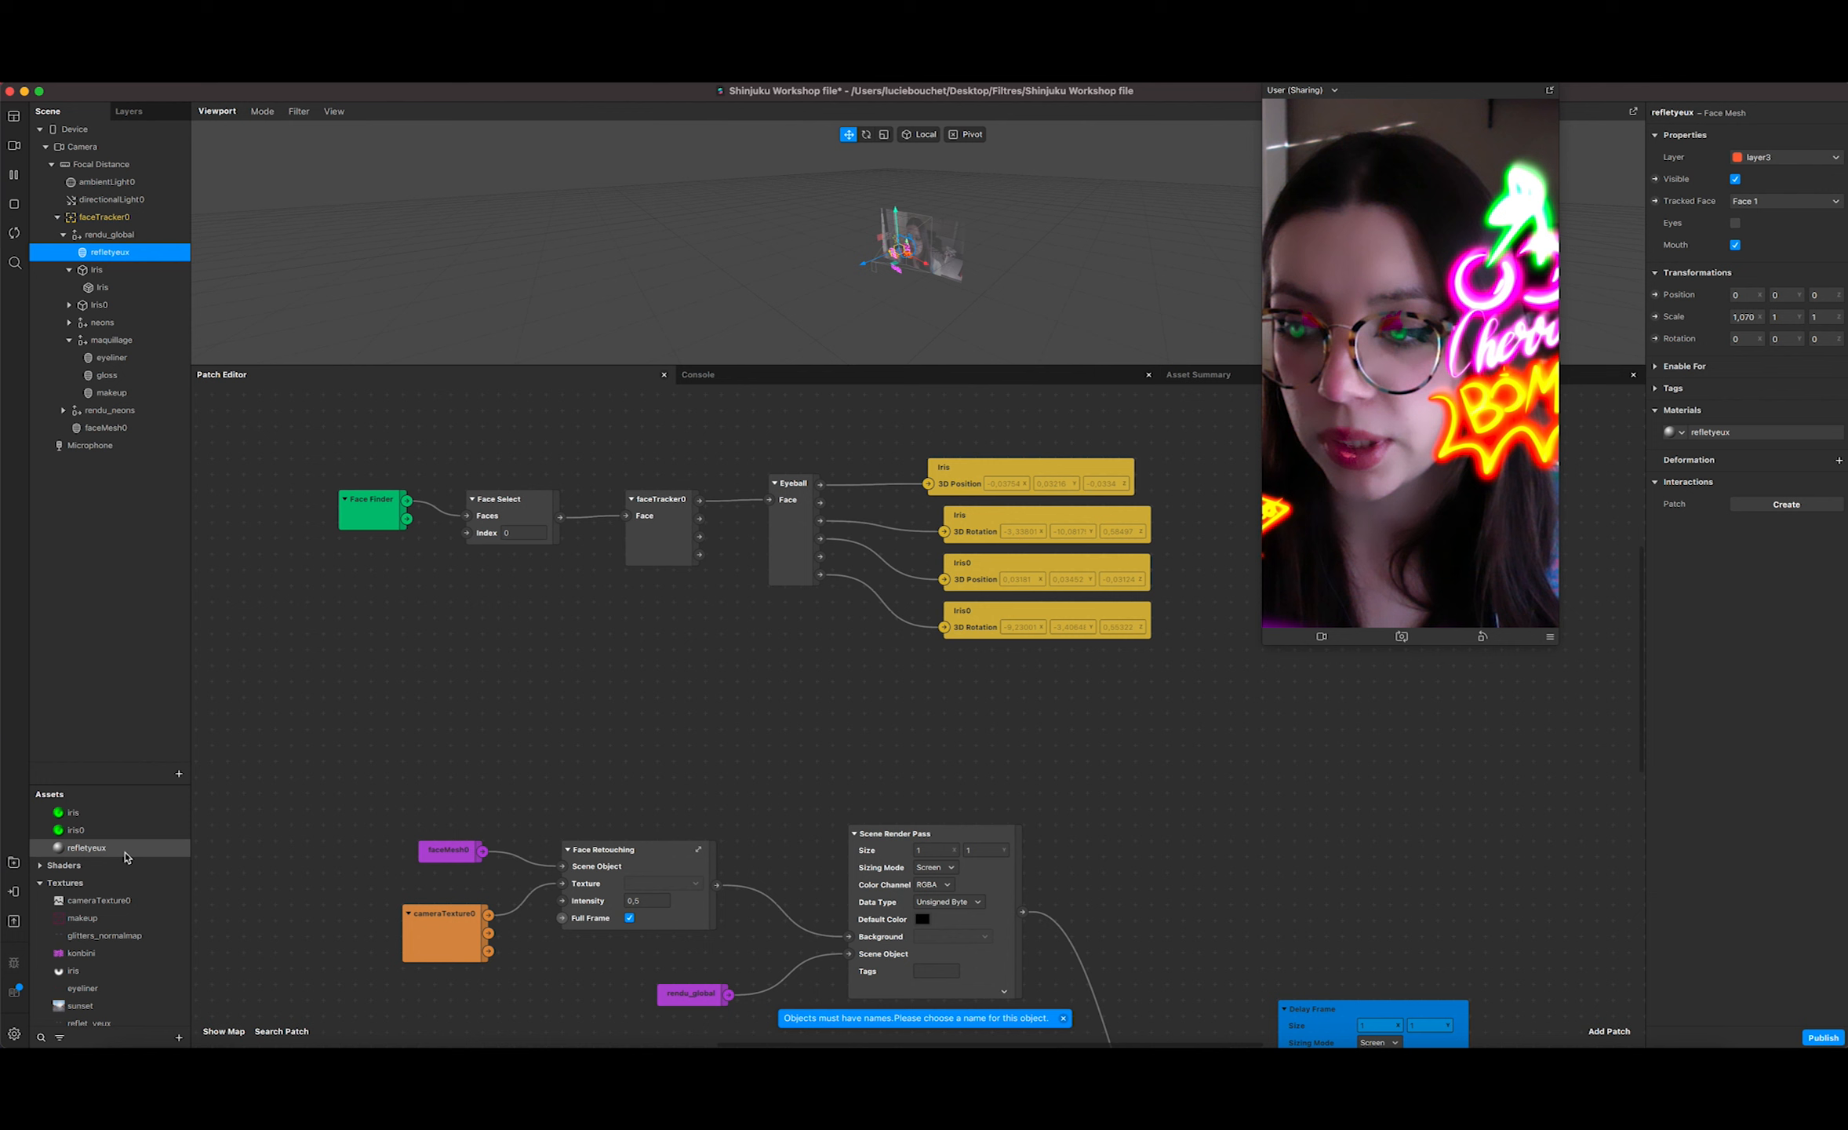
left_click(1656, 684)
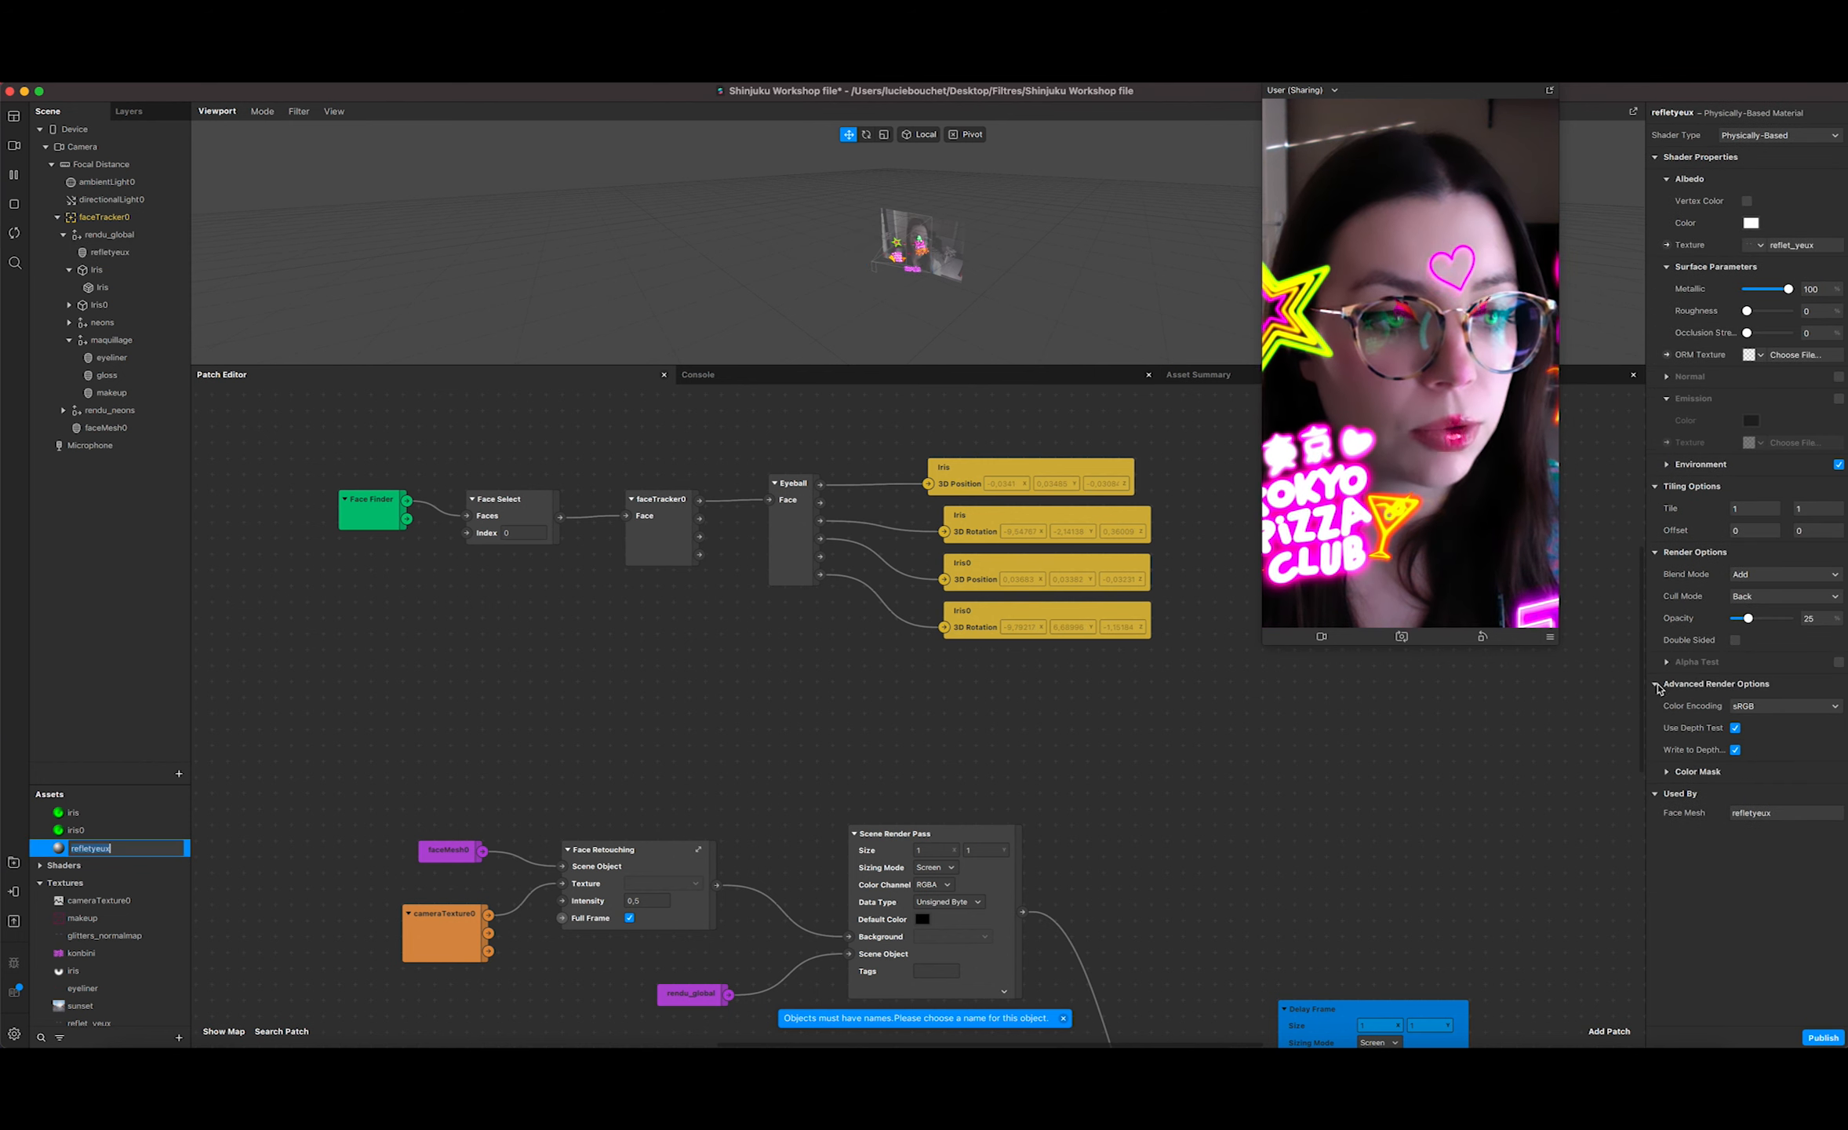
left_click(1735, 750)
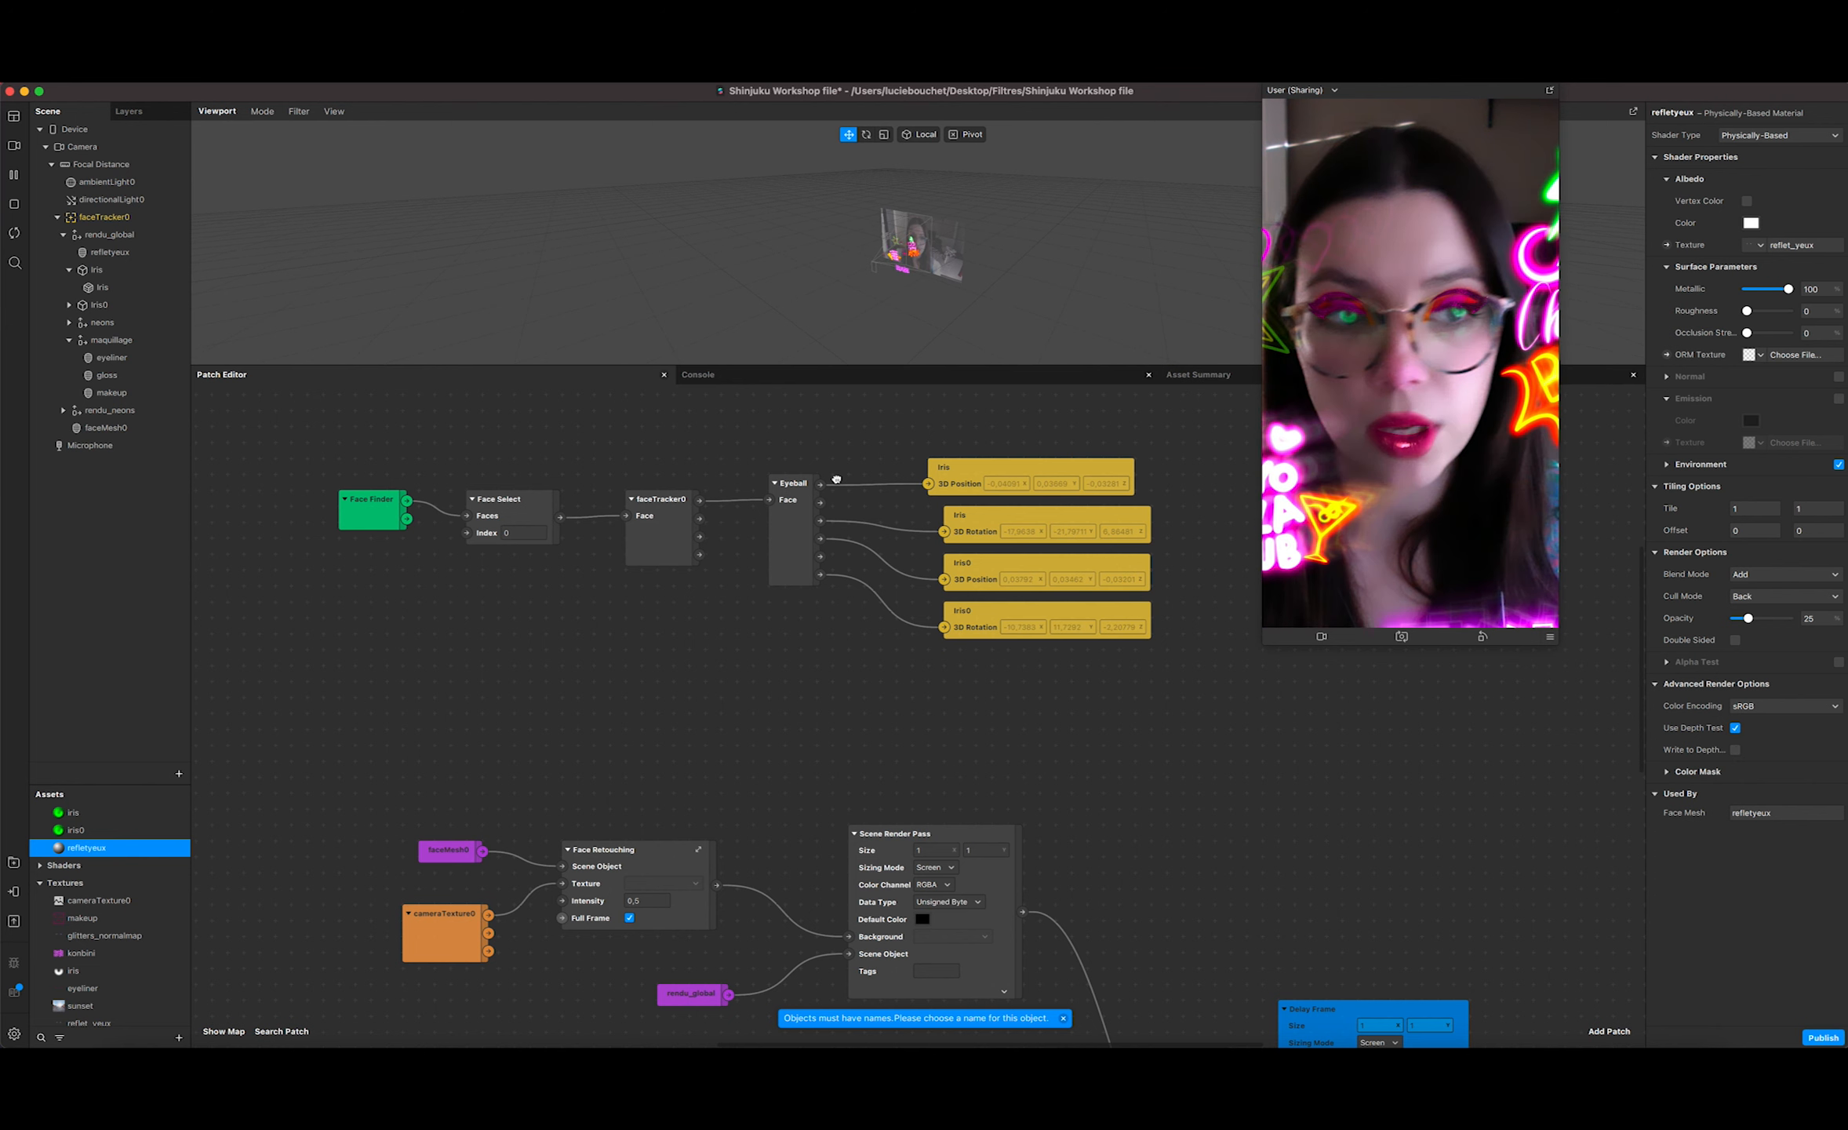
Step: Add a Slider UI patch and place it in the empty area between the face tracking and face retouching patches
left_click(106, 831)
scroll(1164, 706, "down", 5)
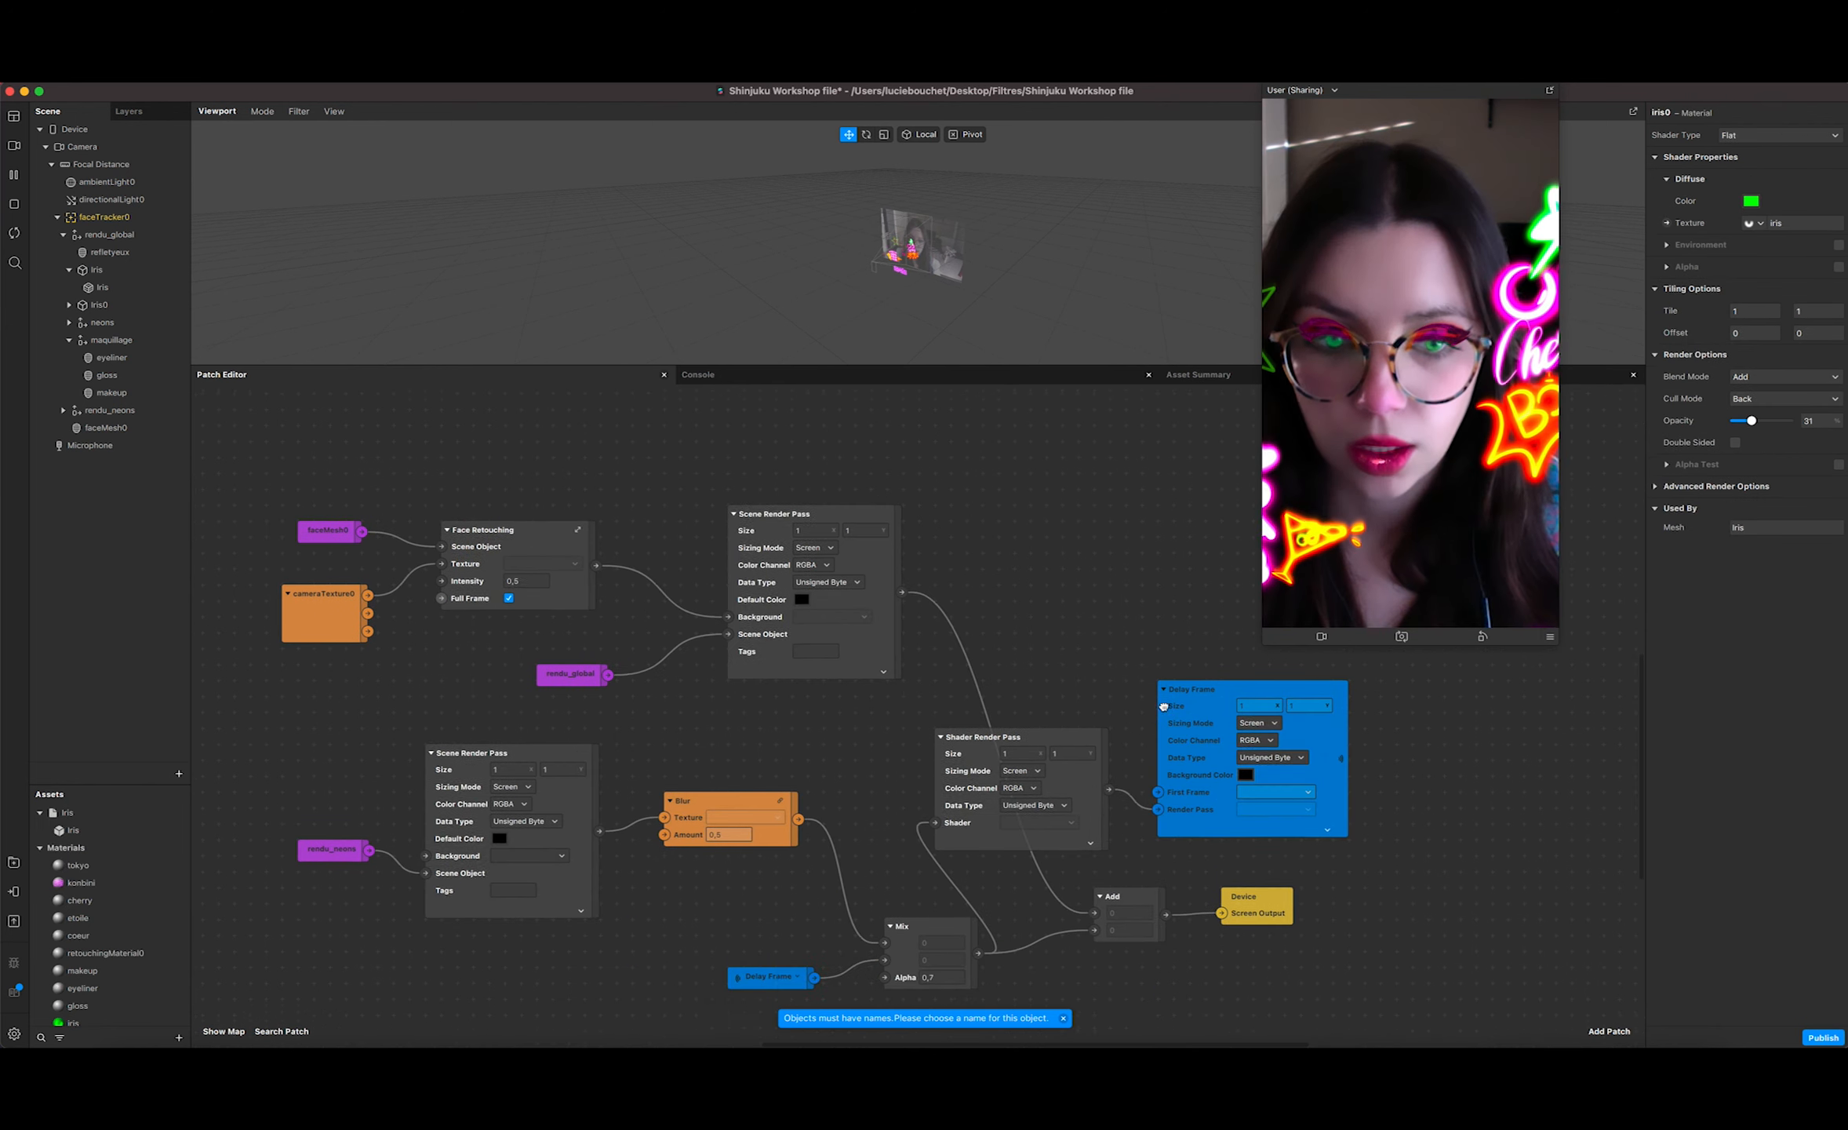
scroll(1164, 707, "right", 3)
scroll(1164, 707, "up", 5)
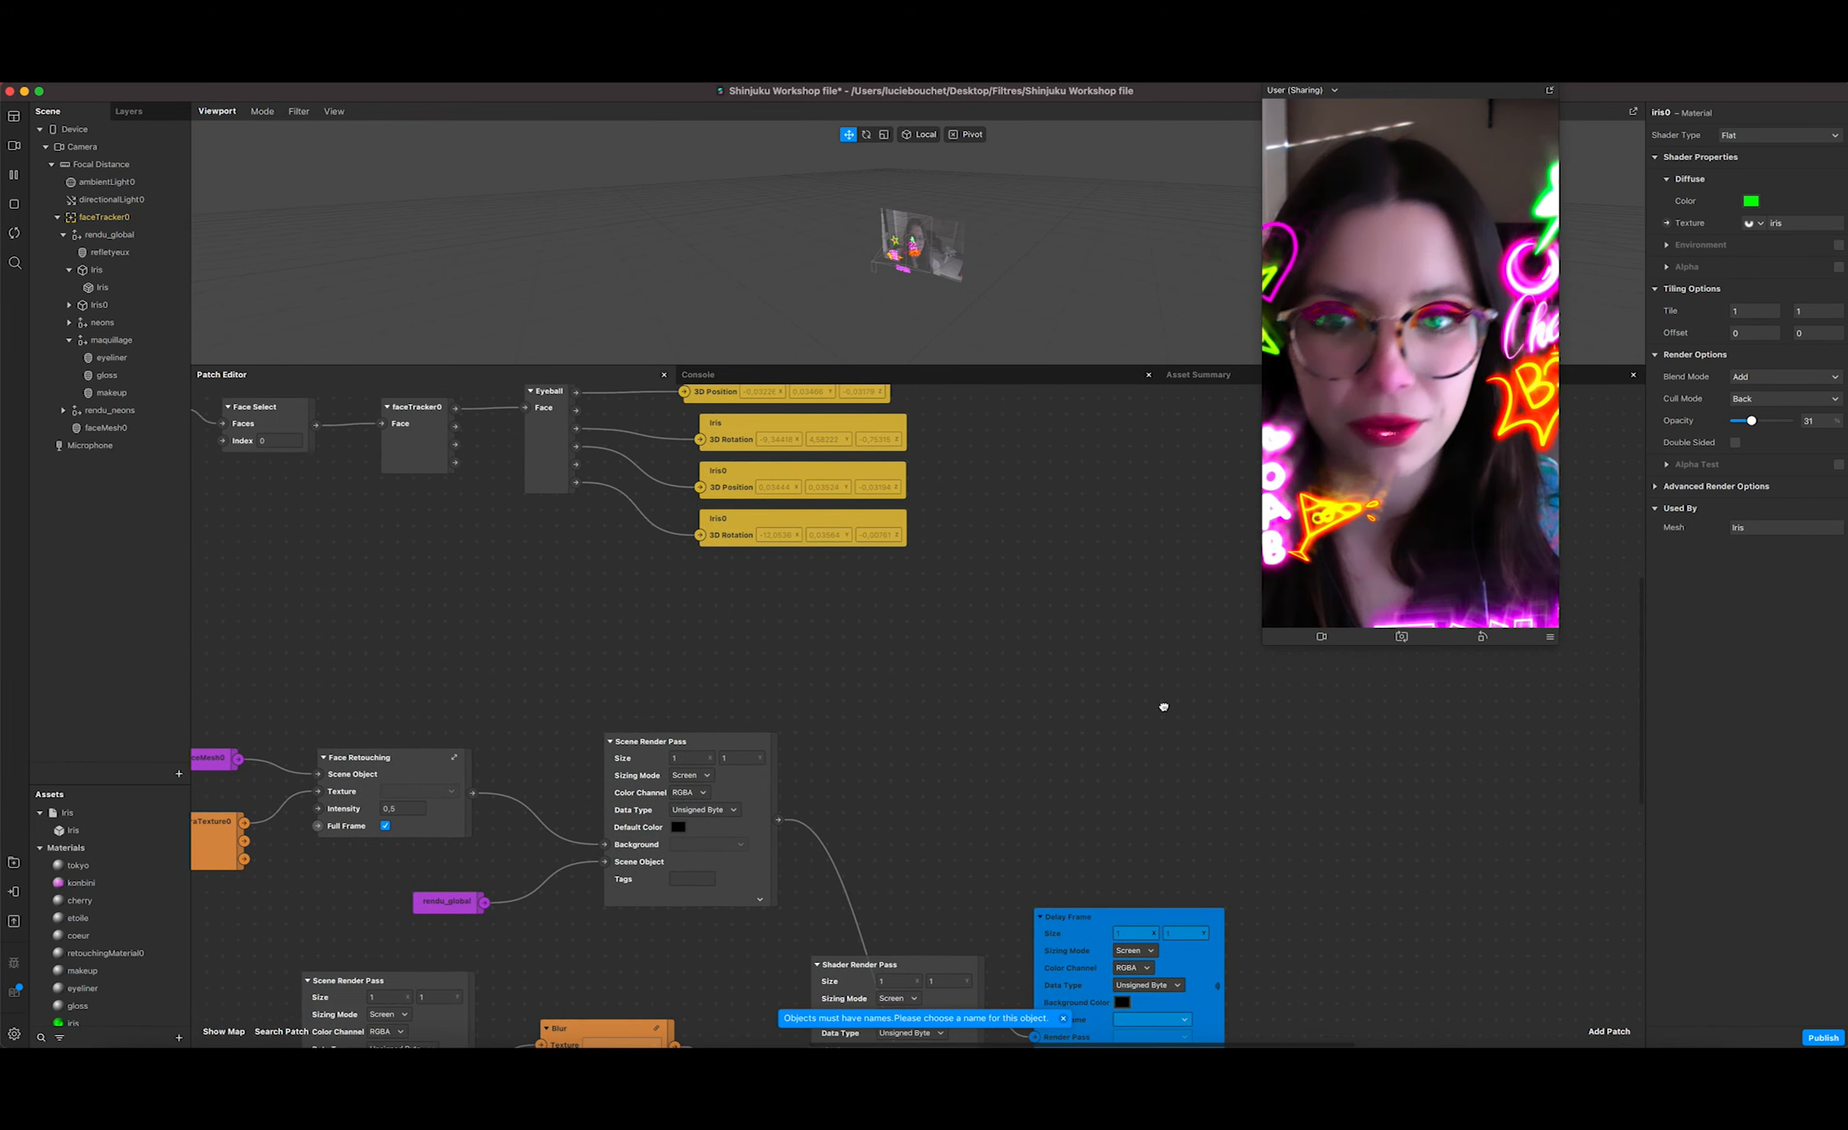
scroll(1164, 707, "left", 6)
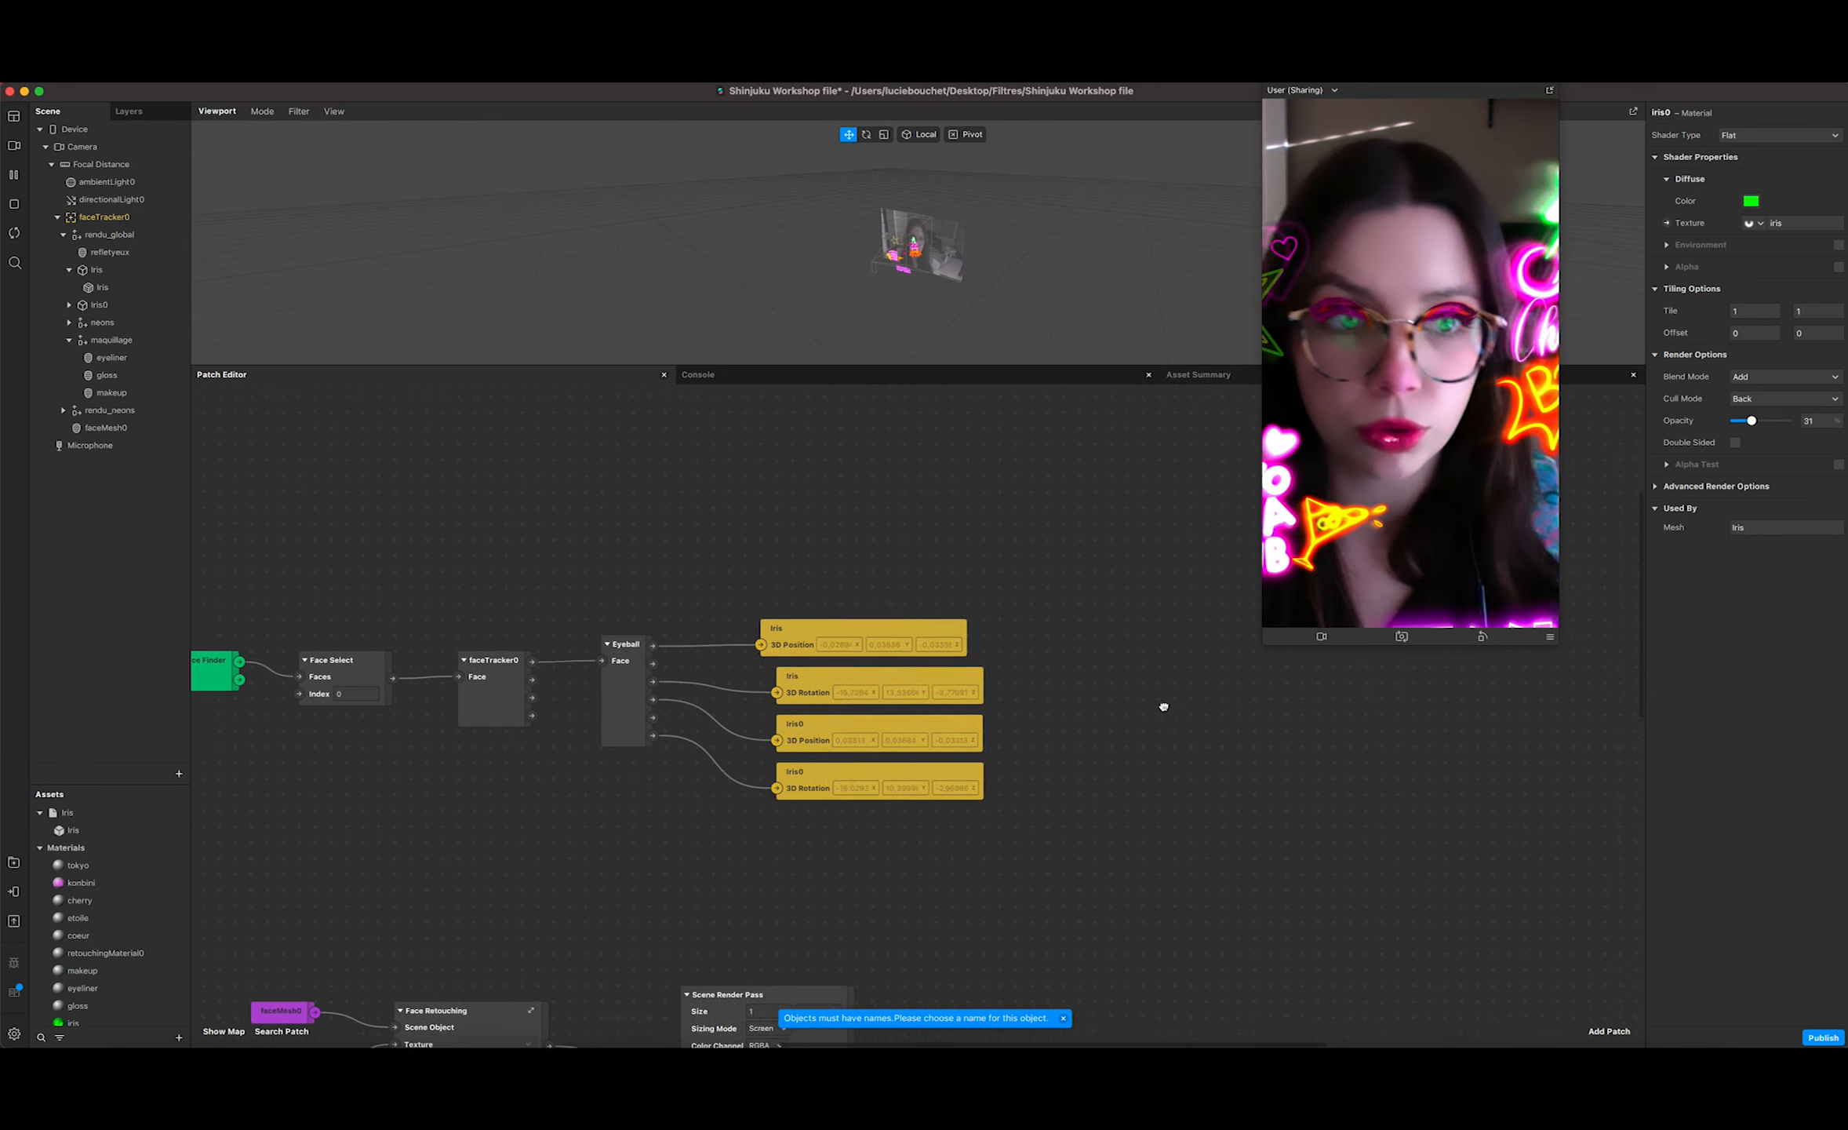
scroll(1164, 707, "down", 3)
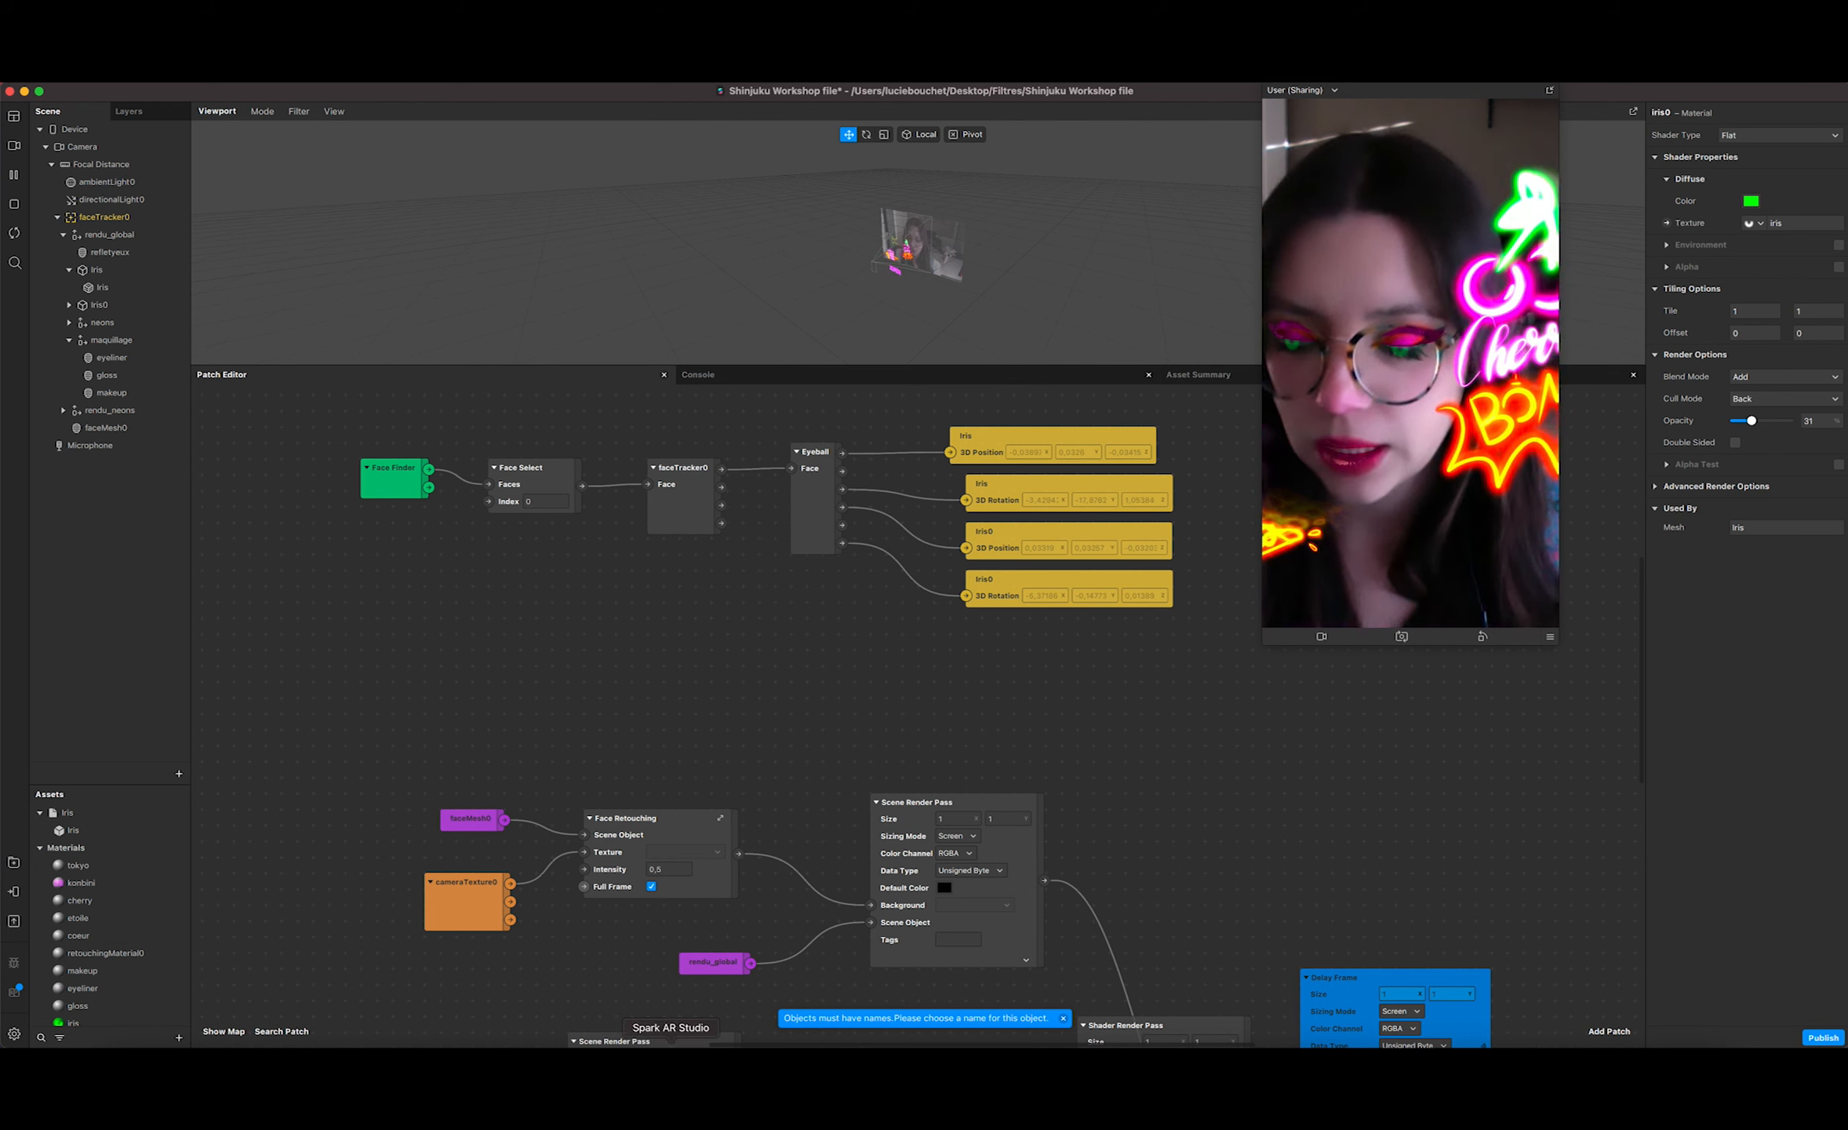
right_click(374, 660)
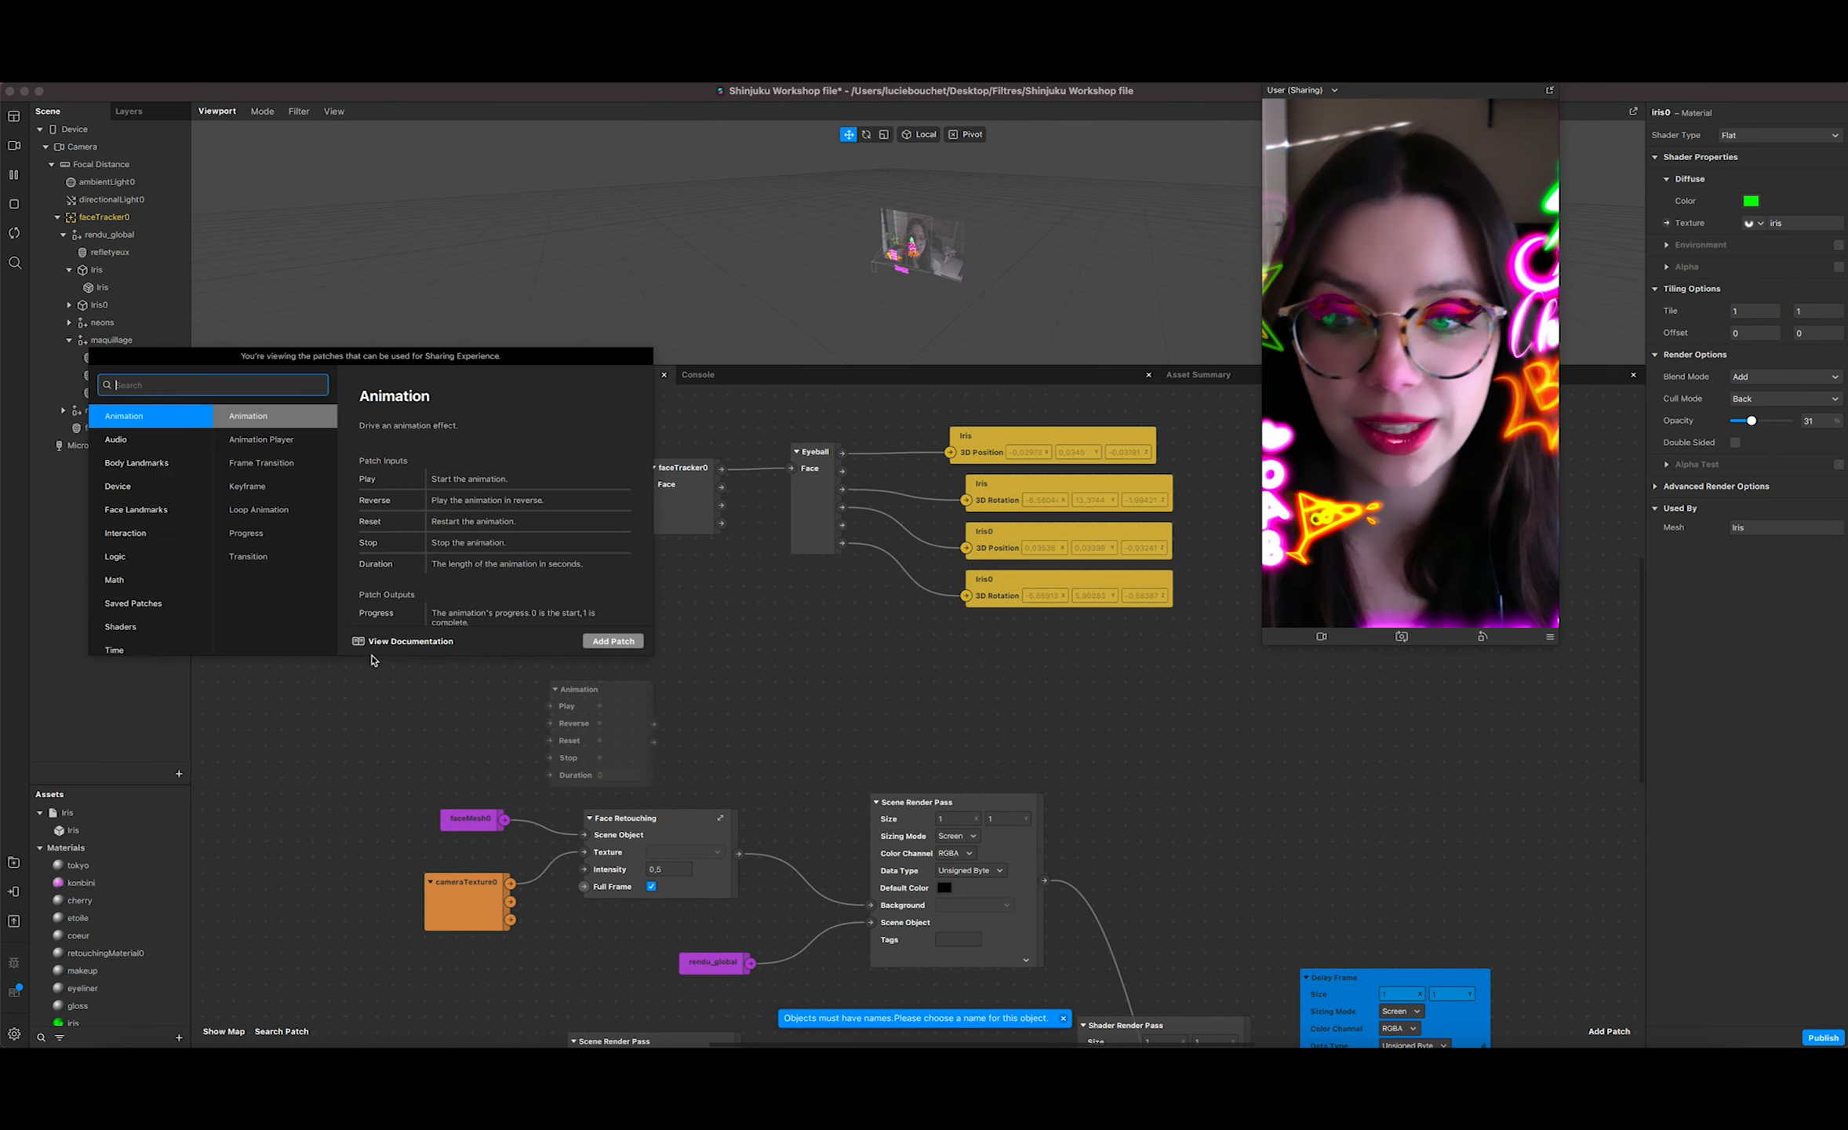
type("sli")
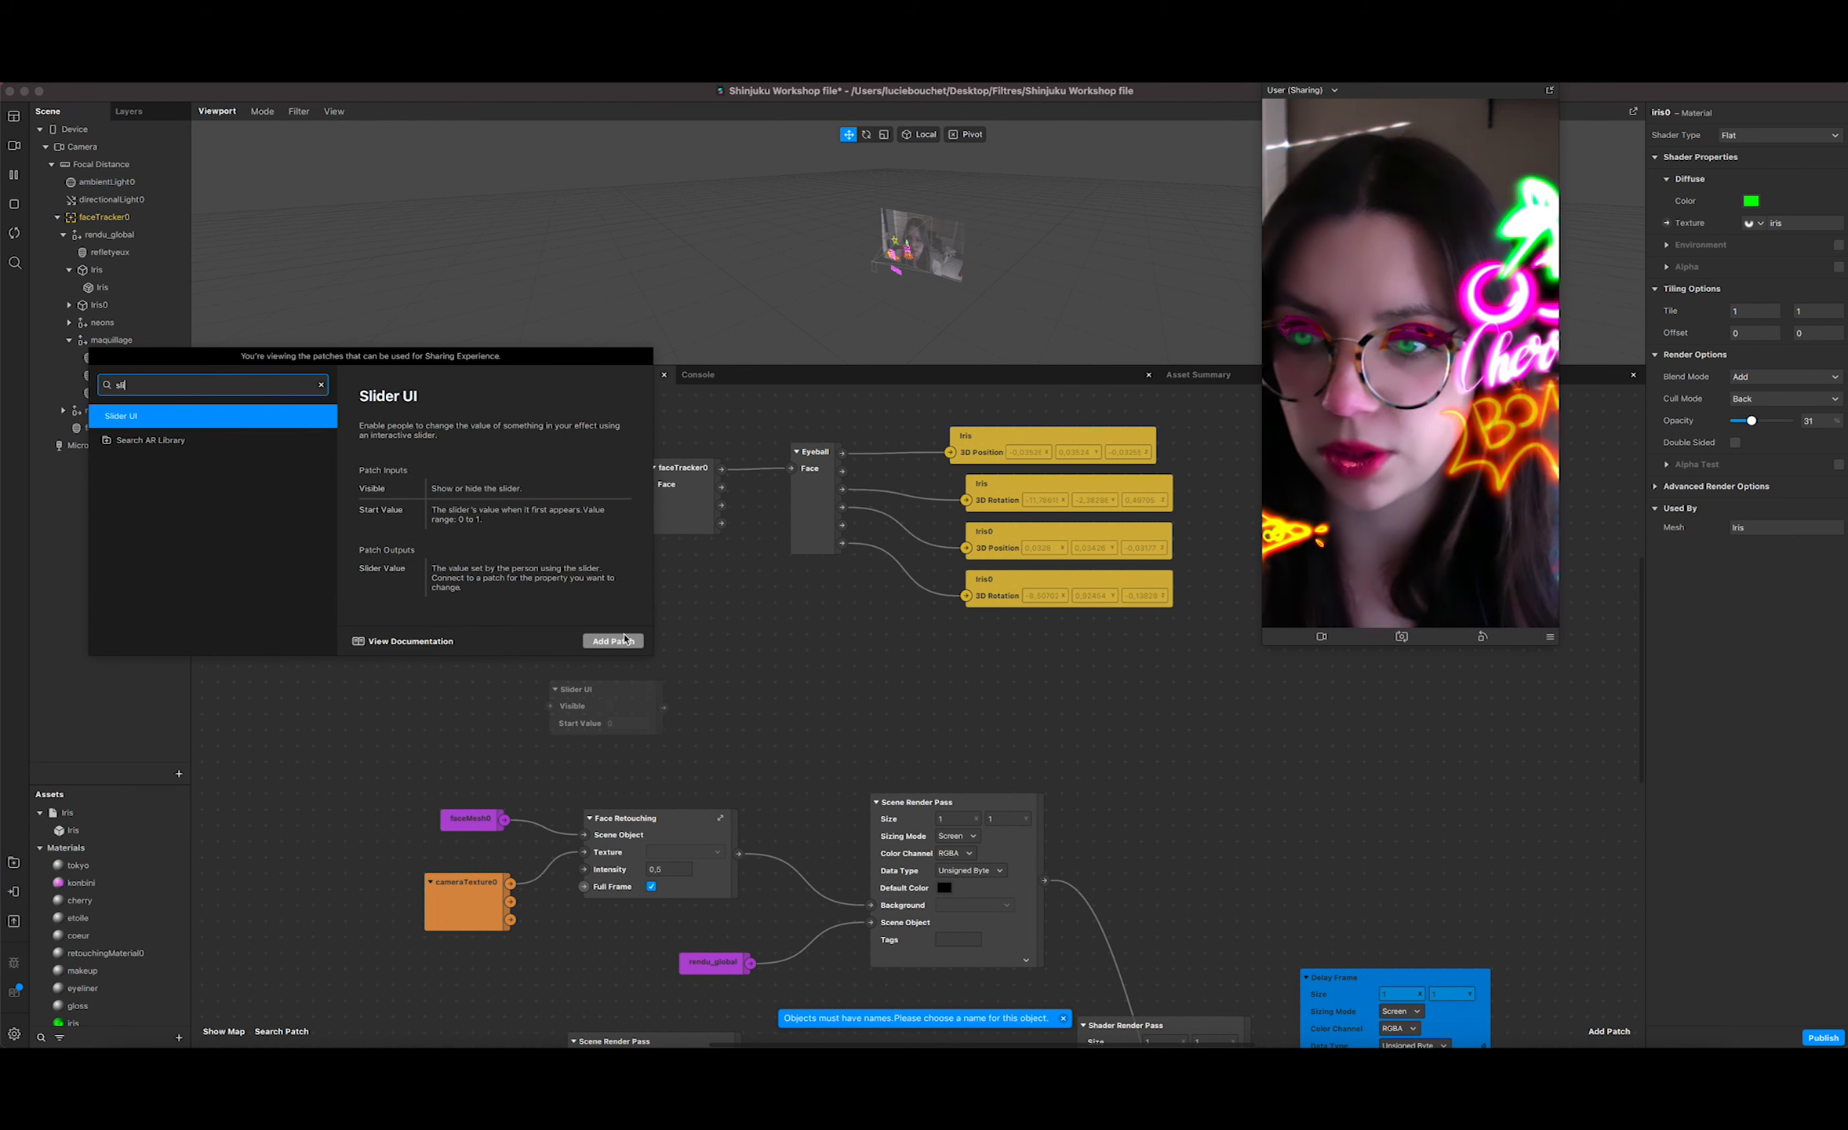
key("Return")
left_click_drag(518, 649, 427, 626)
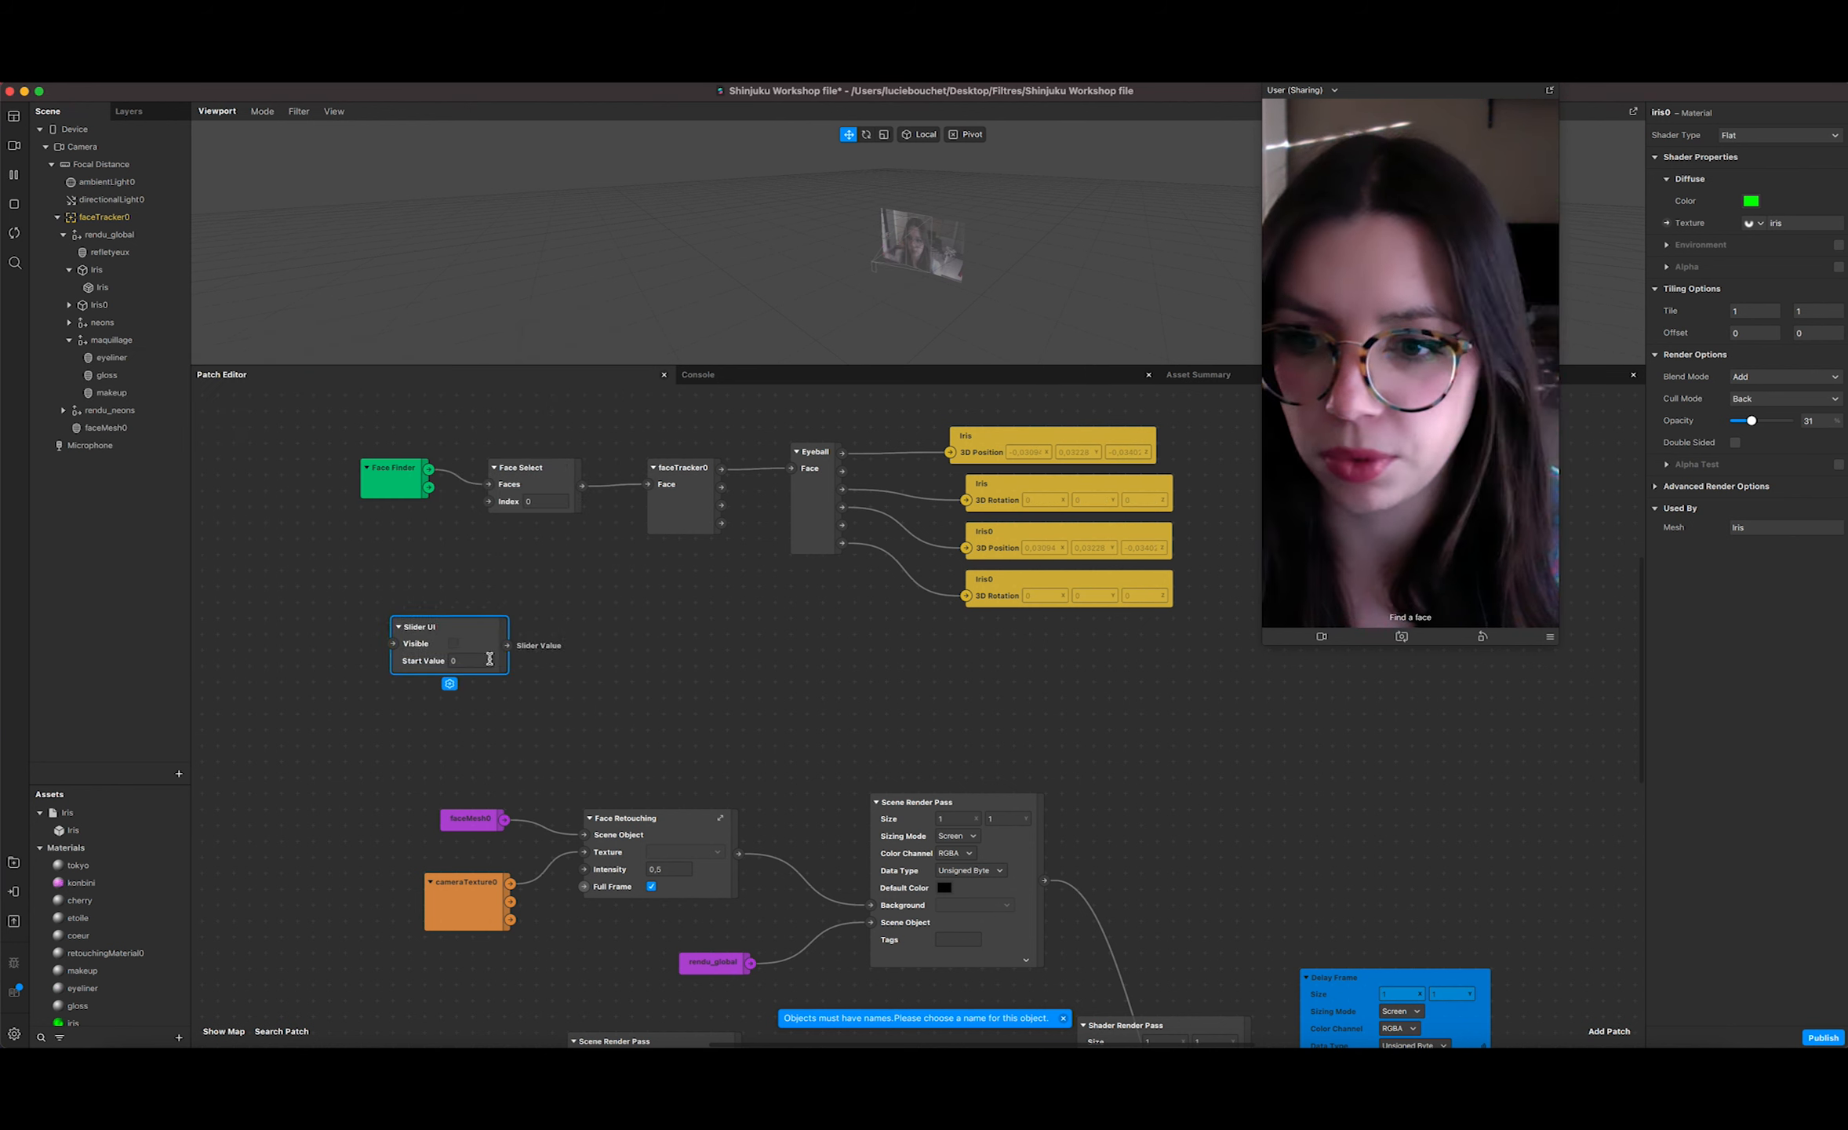
Step: Give the Slider UI patch a start value of 1 and make the slider visible
left_click(477, 659)
type("1")
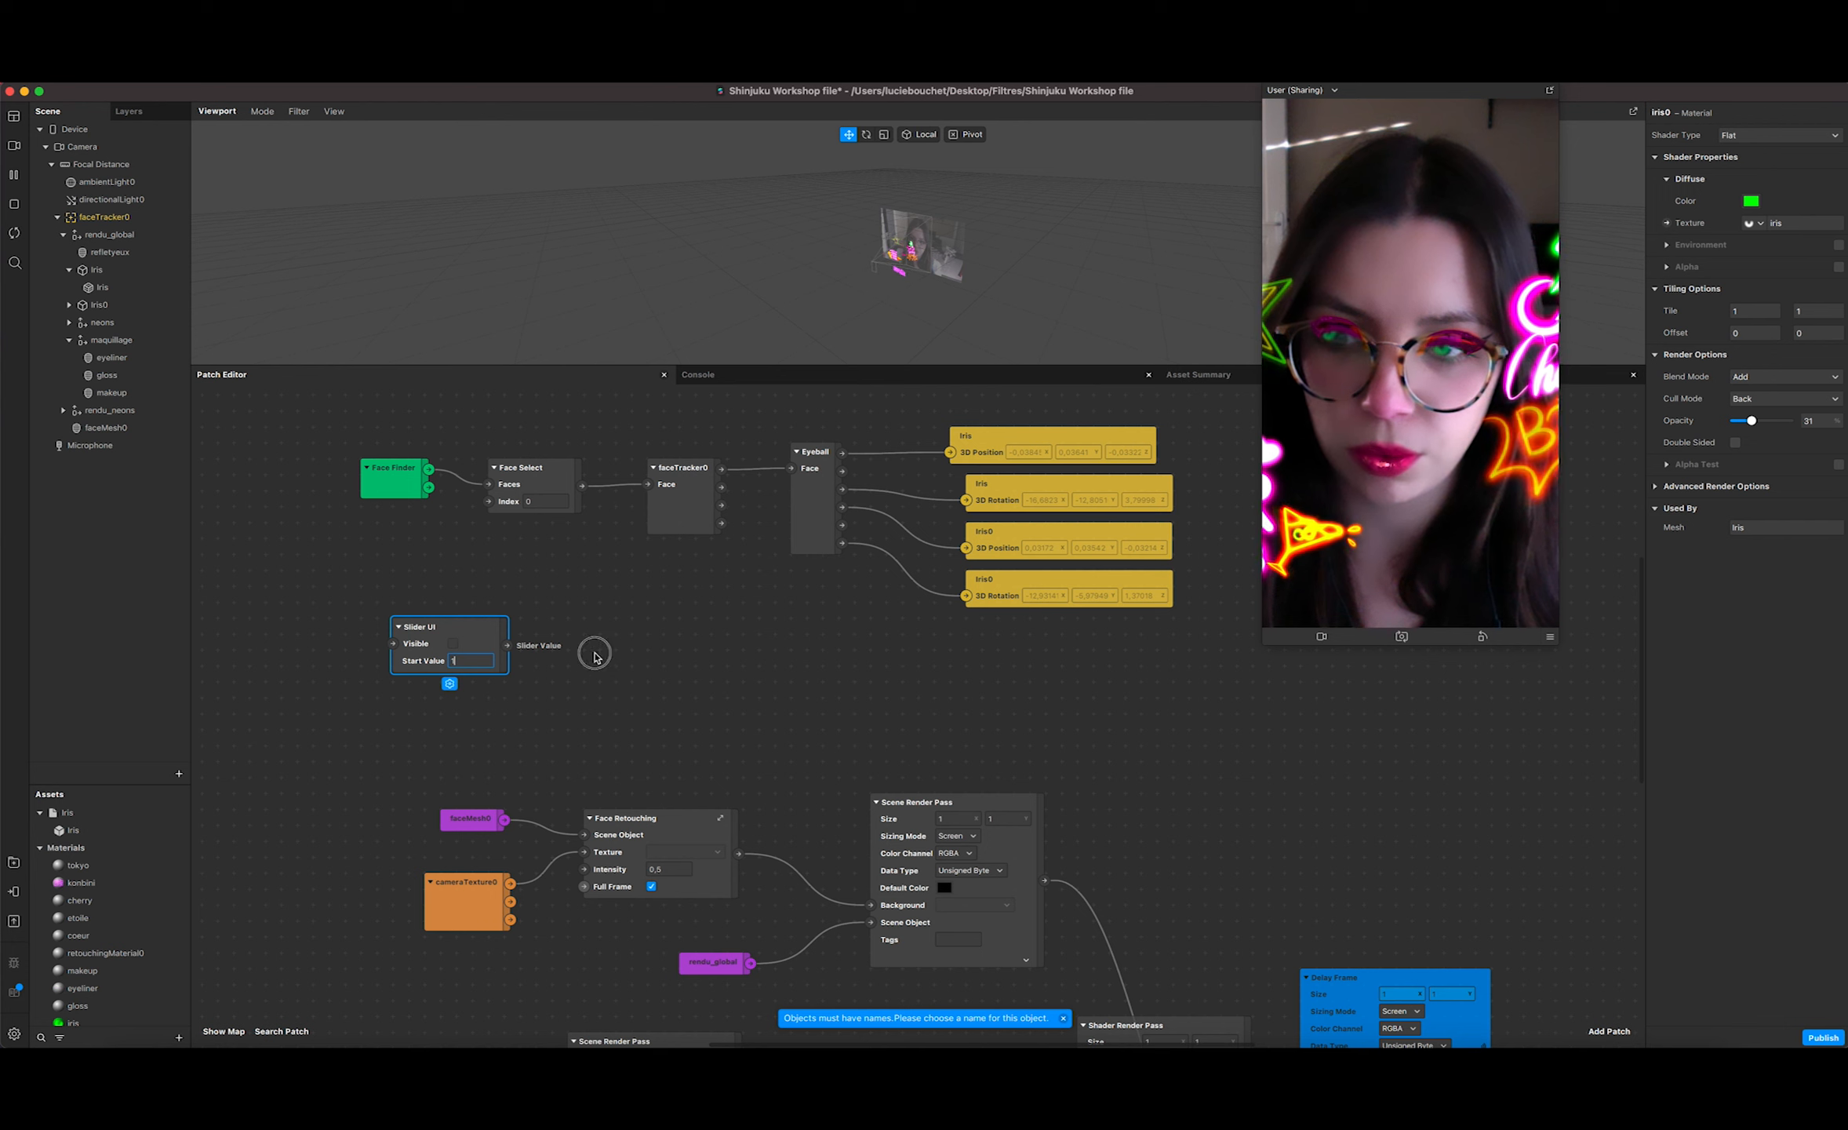
left_click_drag(480, 641, 481, 672)
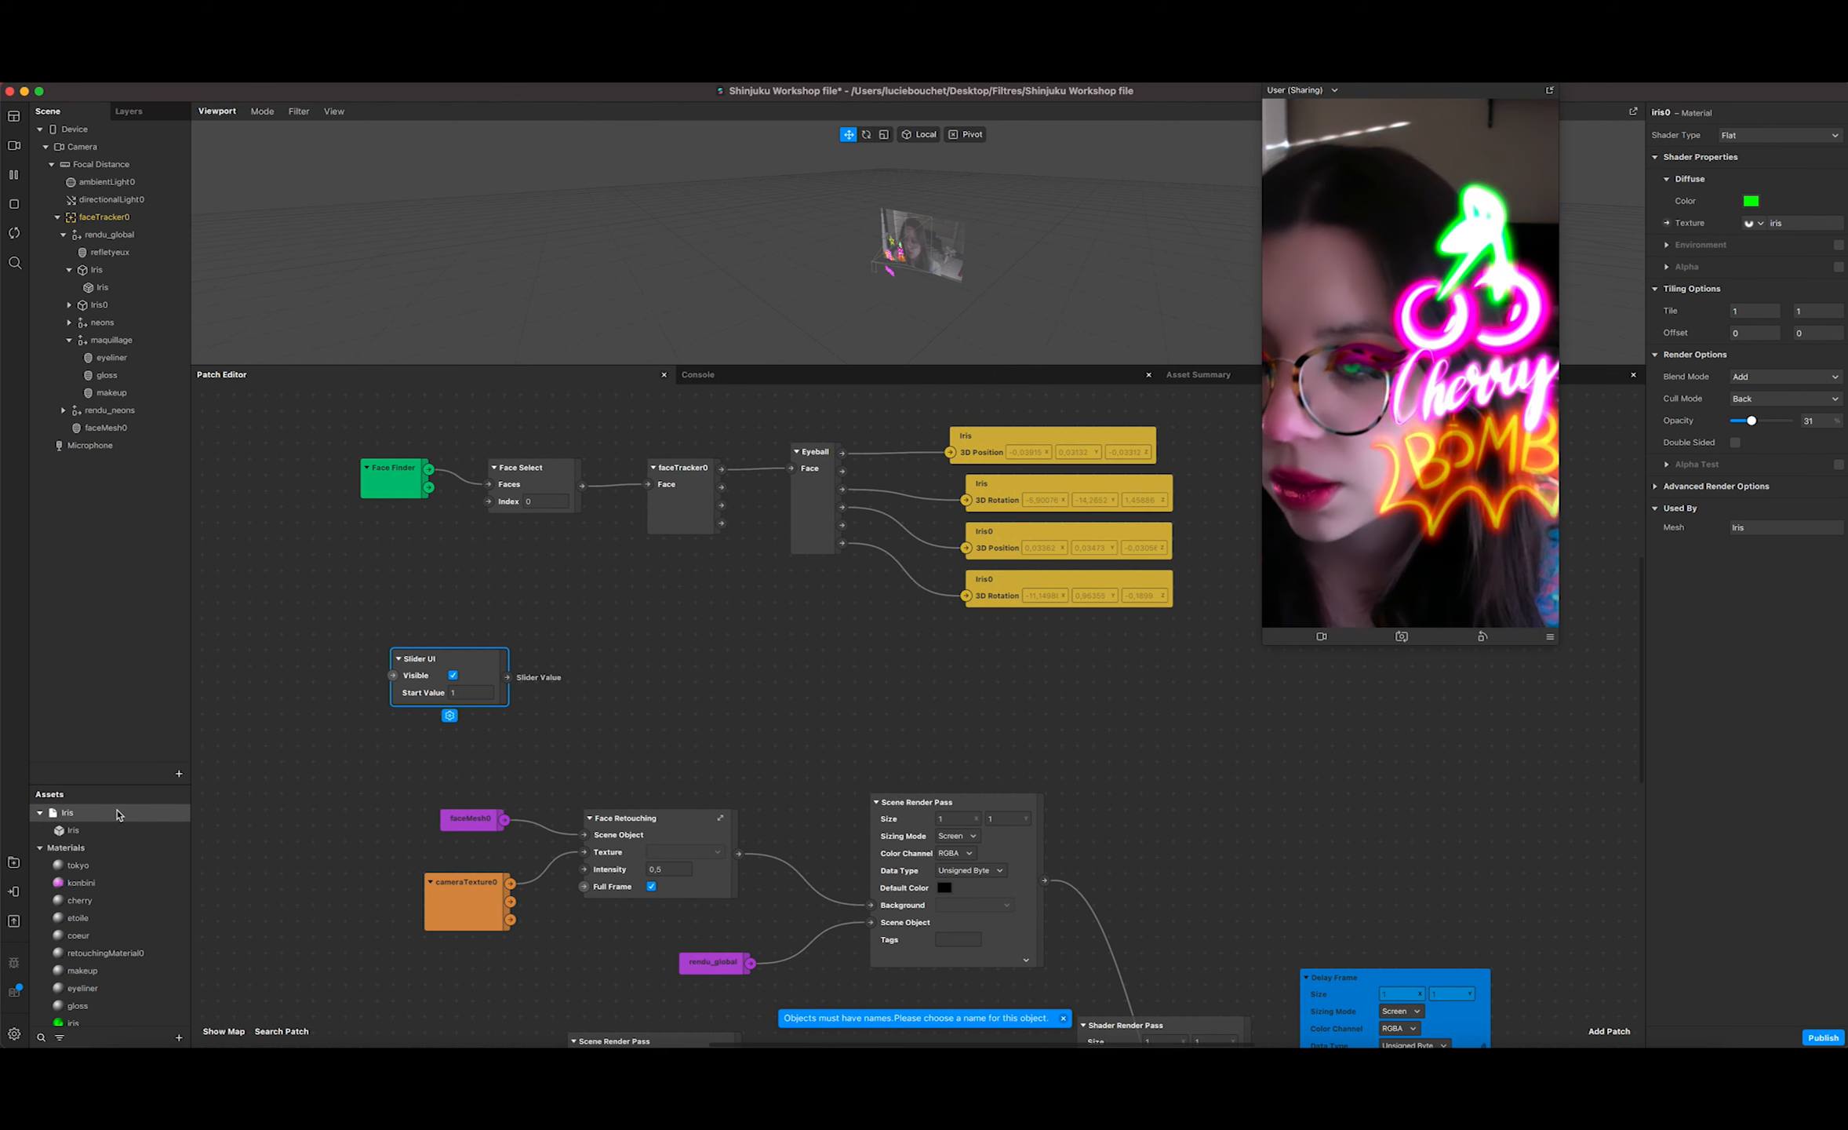
Step: Bring the iris texture into the patch graph just above the Slider UI patch
left_click(69, 813)
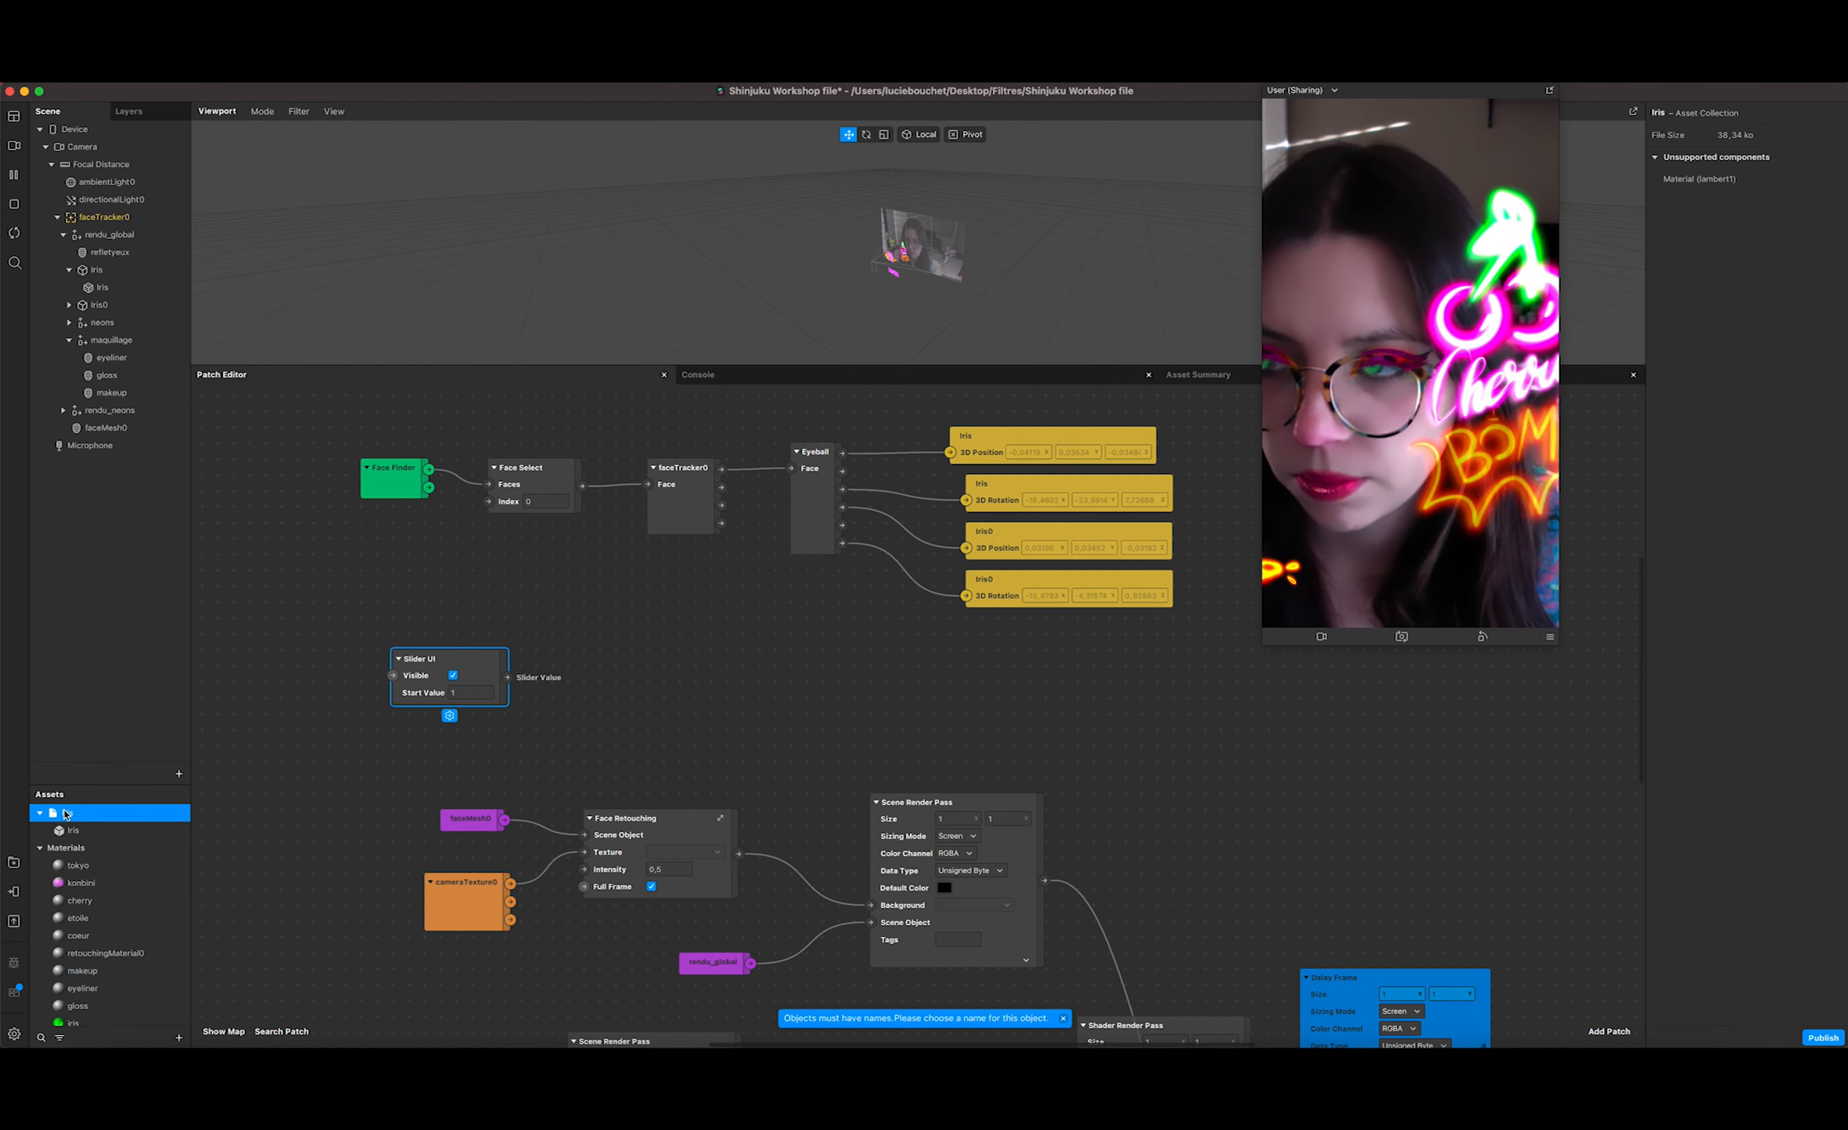
scroll(110, 855, "down", 1)
scroll(309, 792, "left", 1)
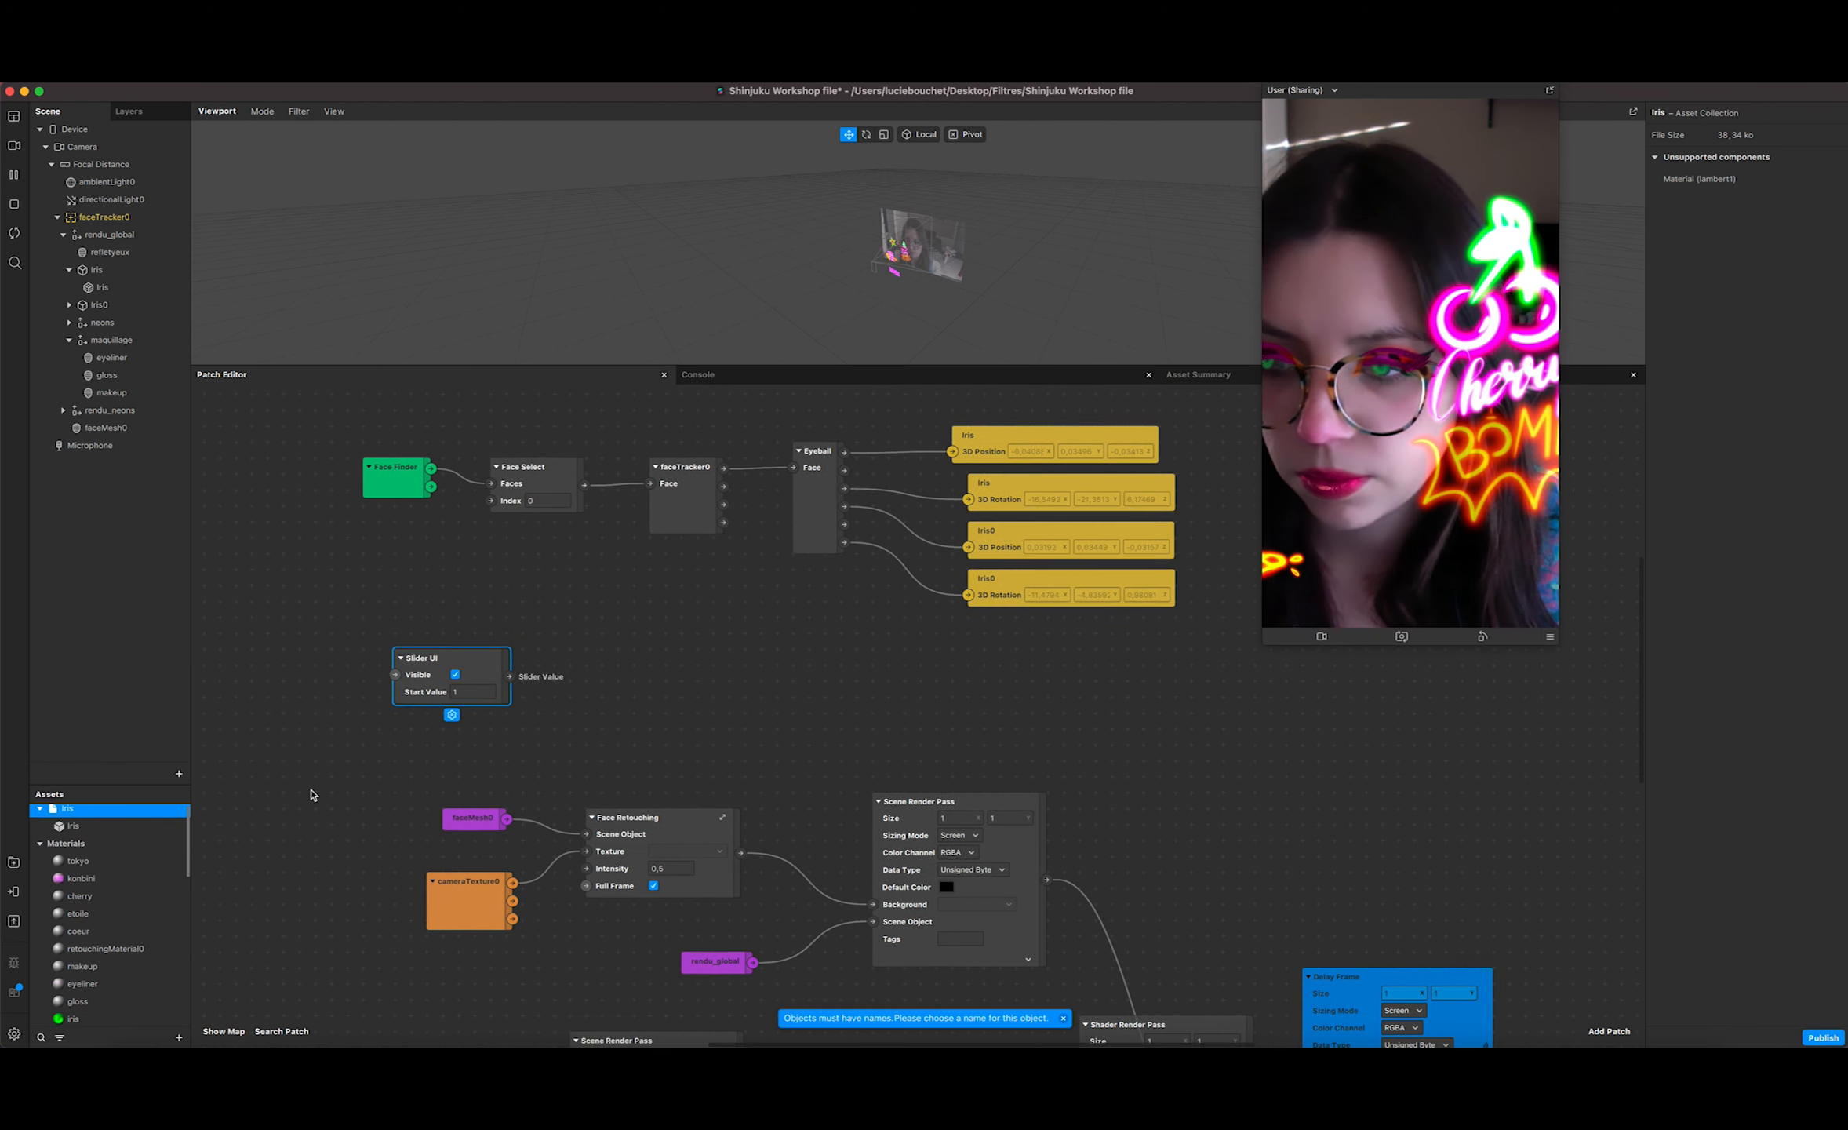
left_click(104, 825)
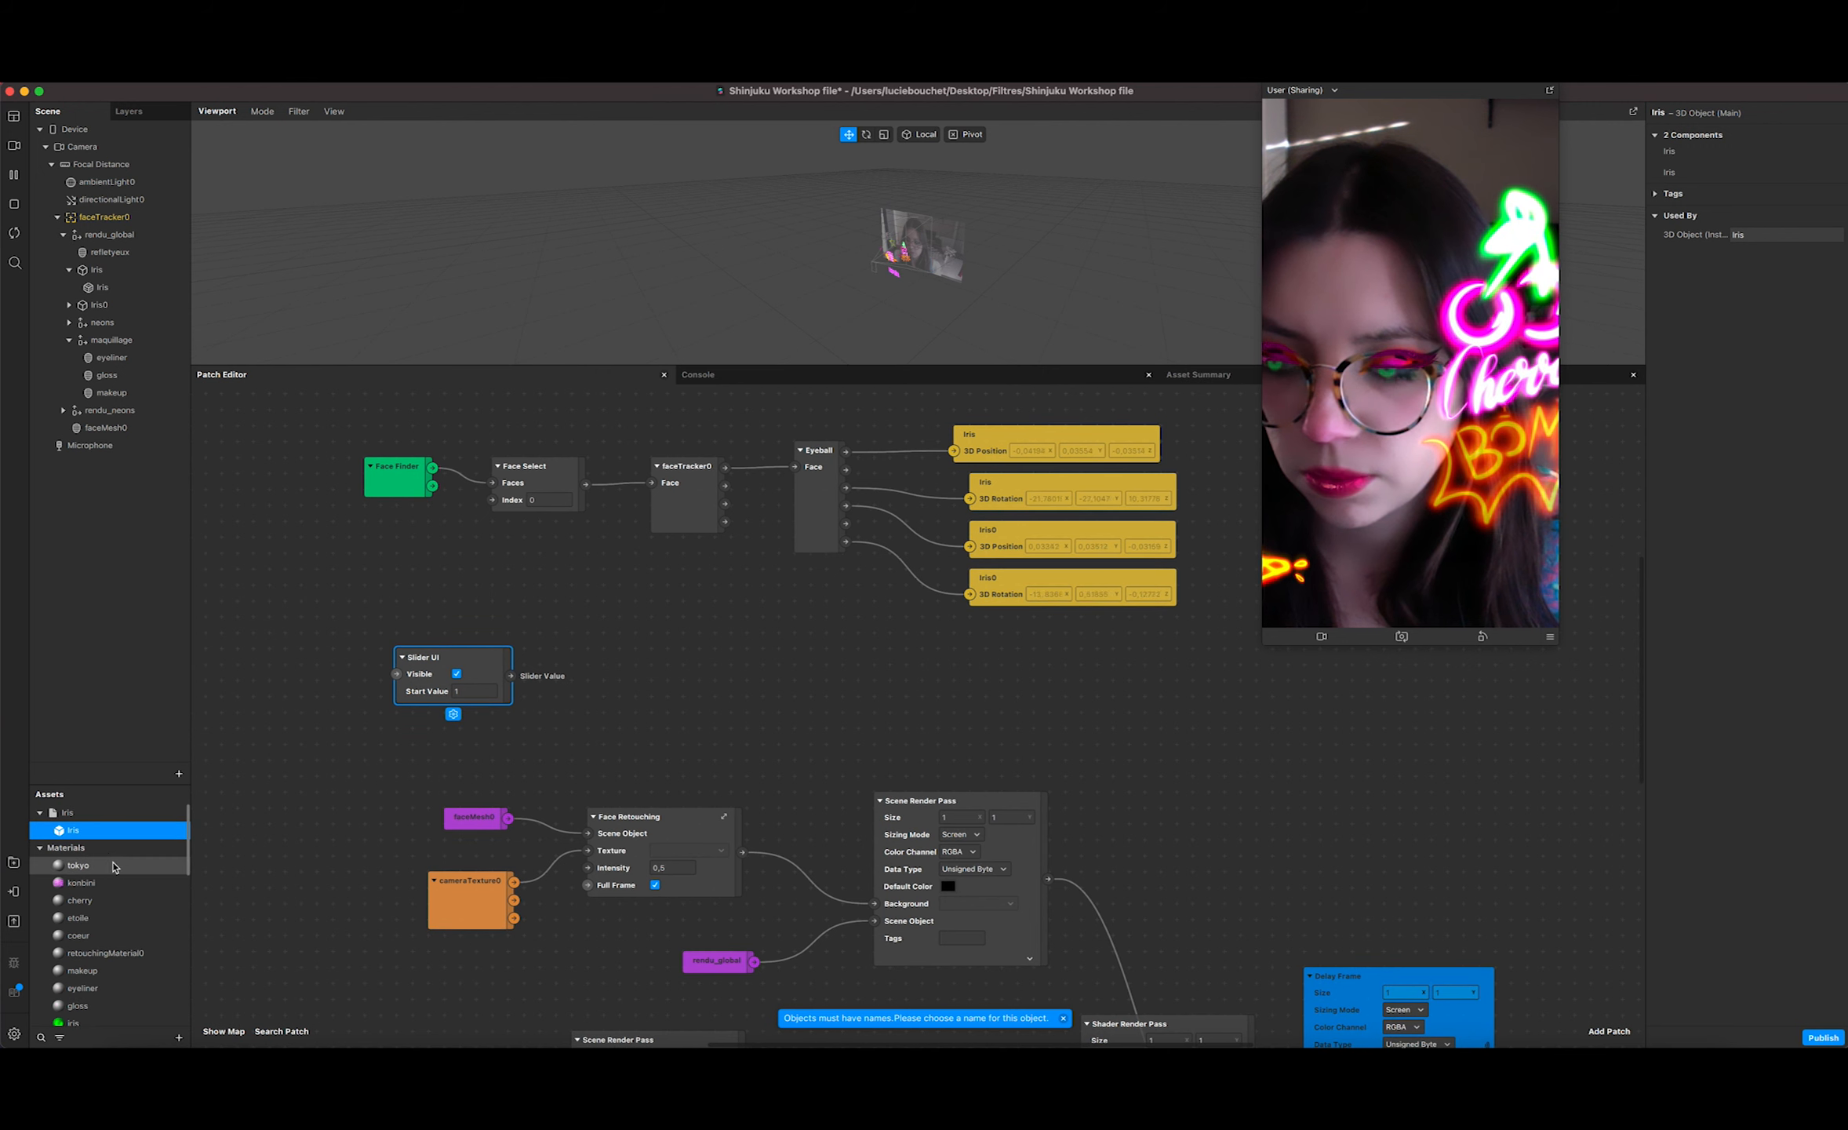
scroll(107, 858, "down", 10)
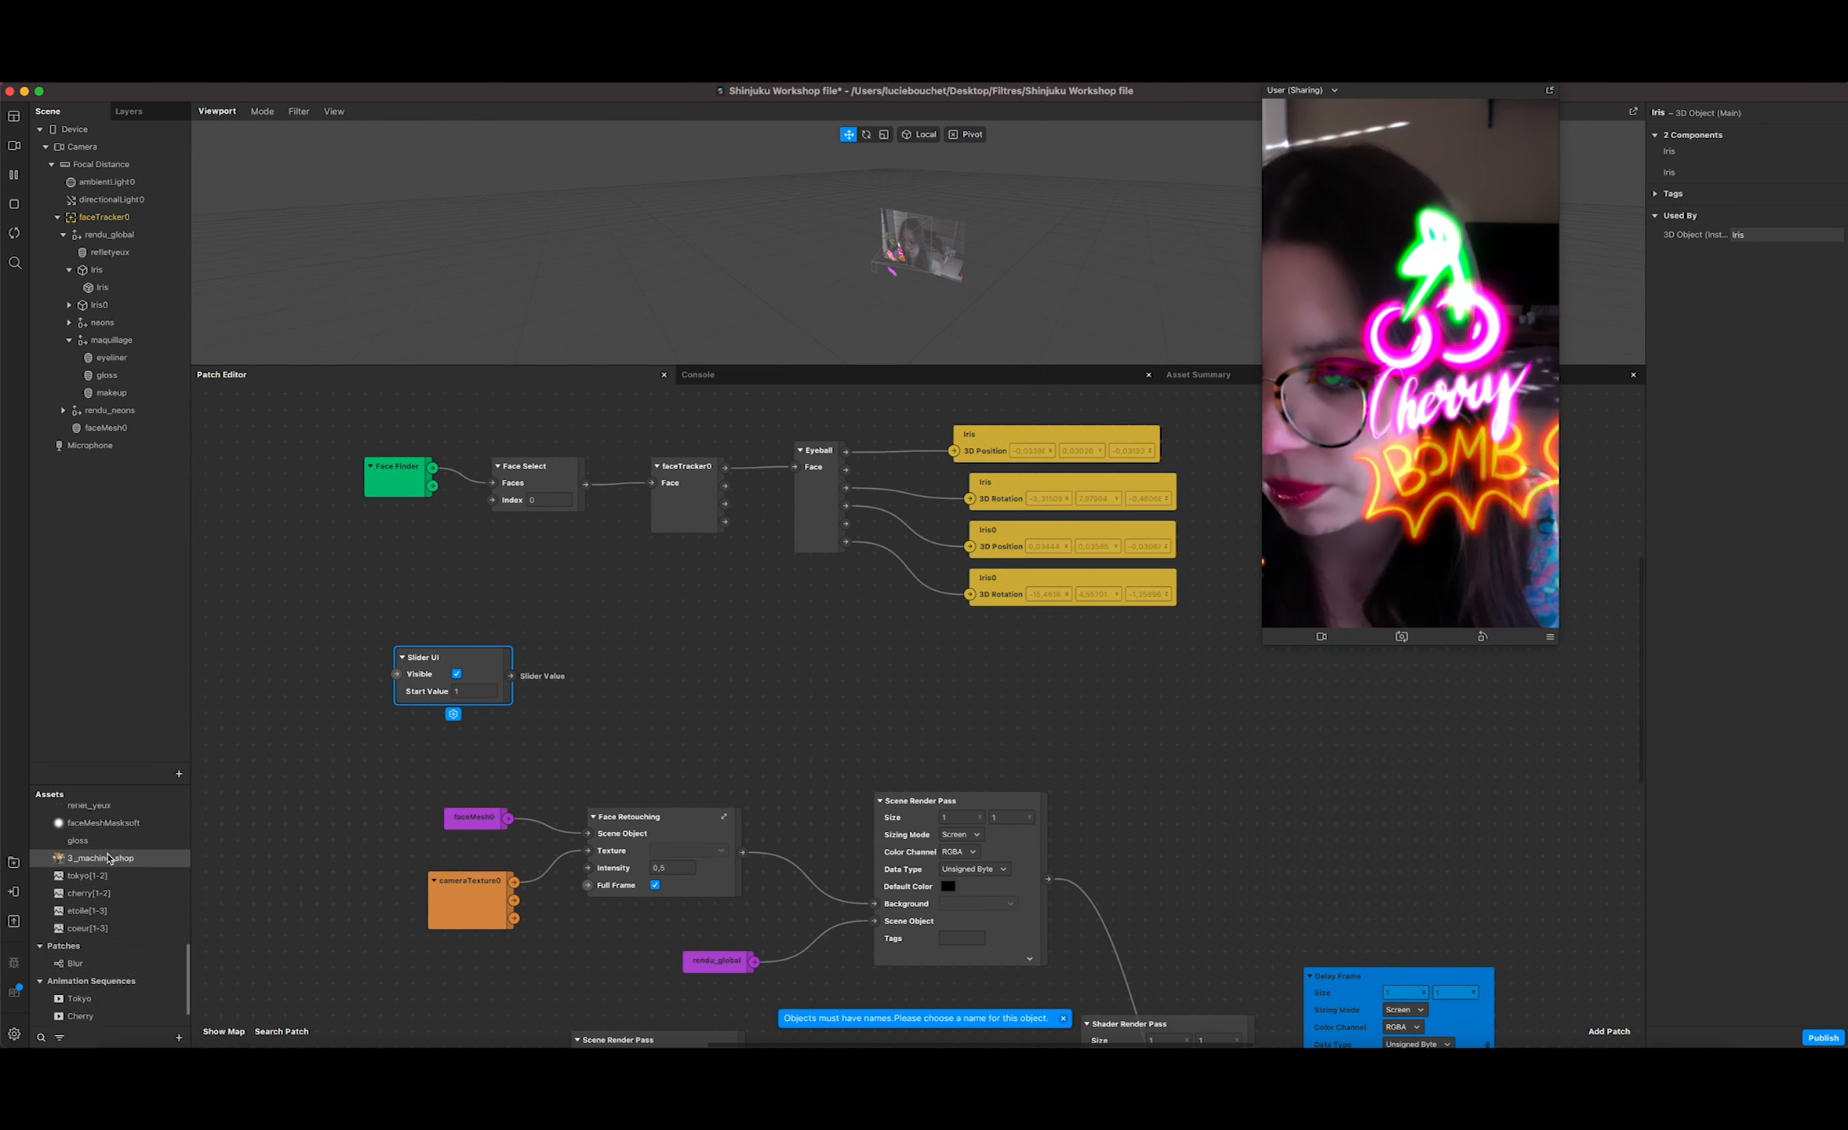
scroll(108, 857, "up", 1)
left_click_drag(94, 863, 435, 586)
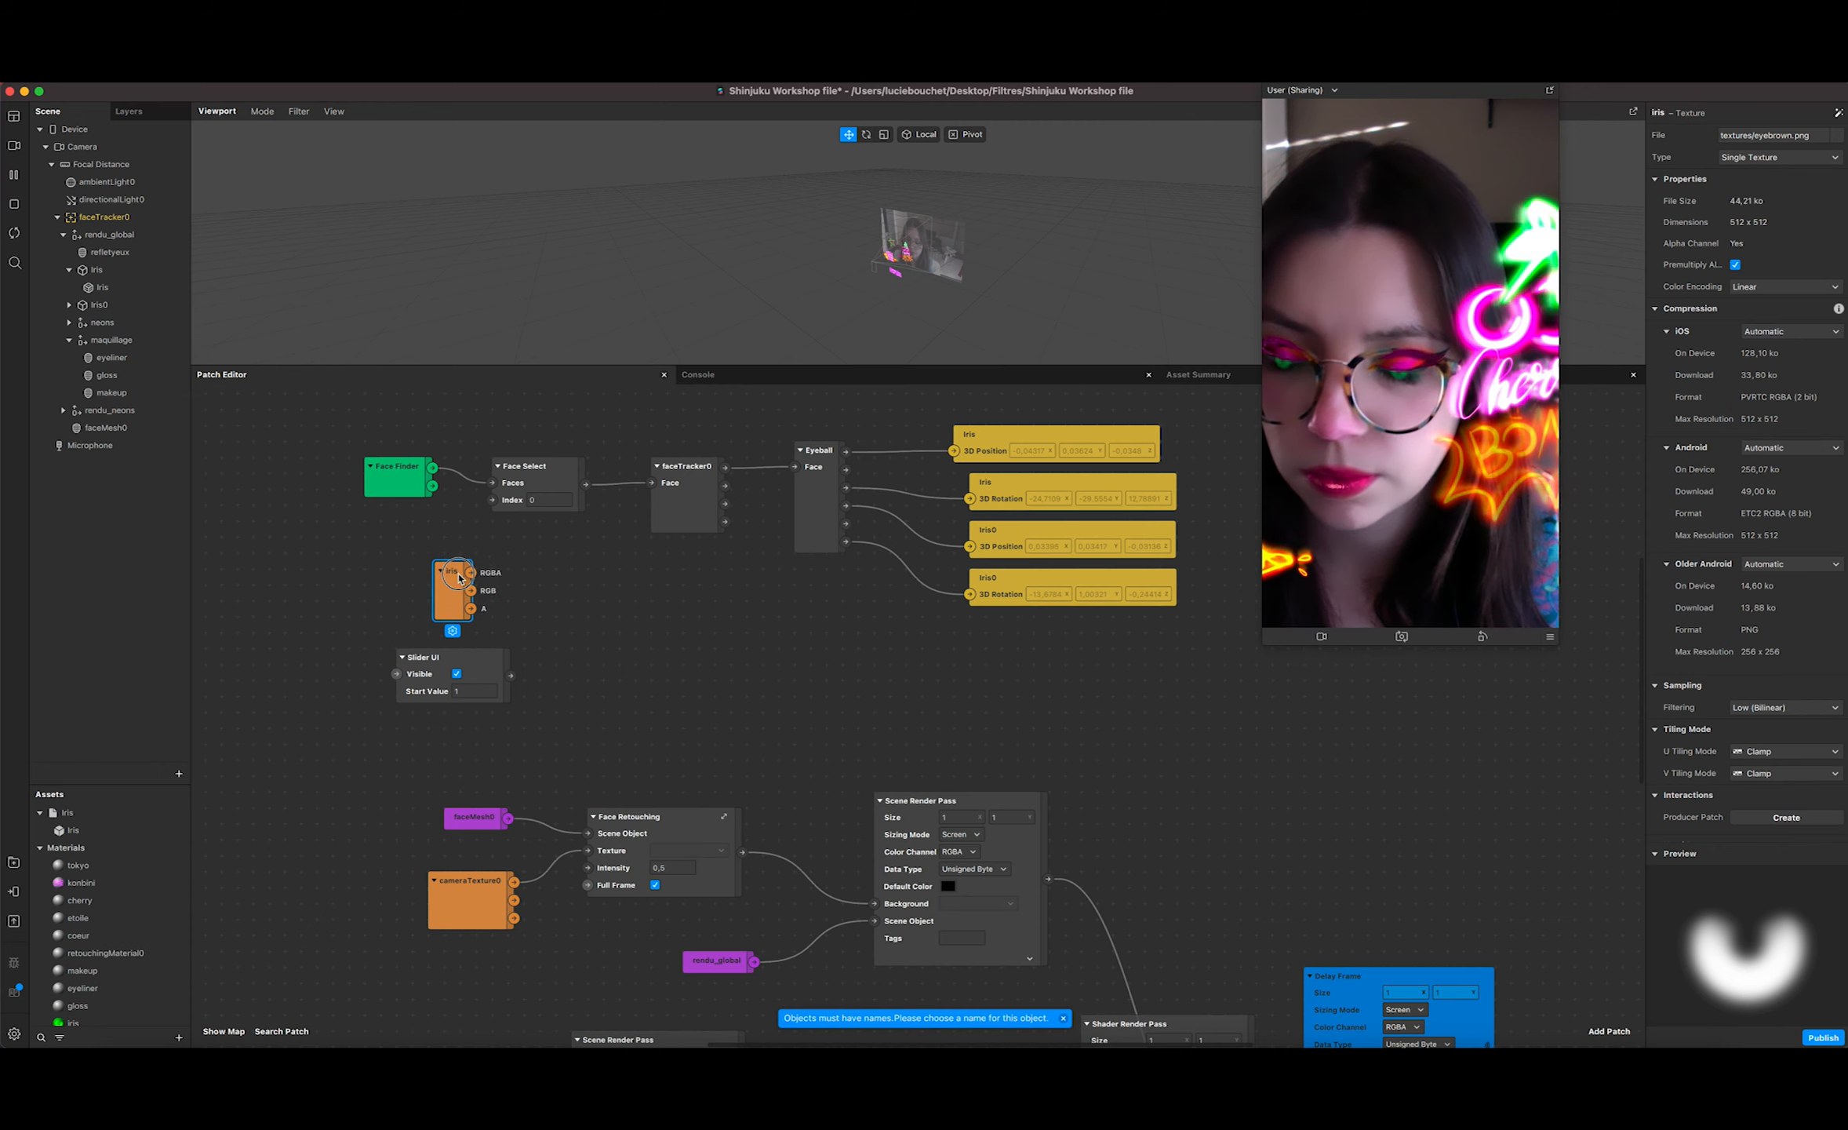
Step: Add a Multiply patch and feed it the iris texture's RGBA output and the Slider UI's Slider Value
right_click(594, 681)
type("multu")
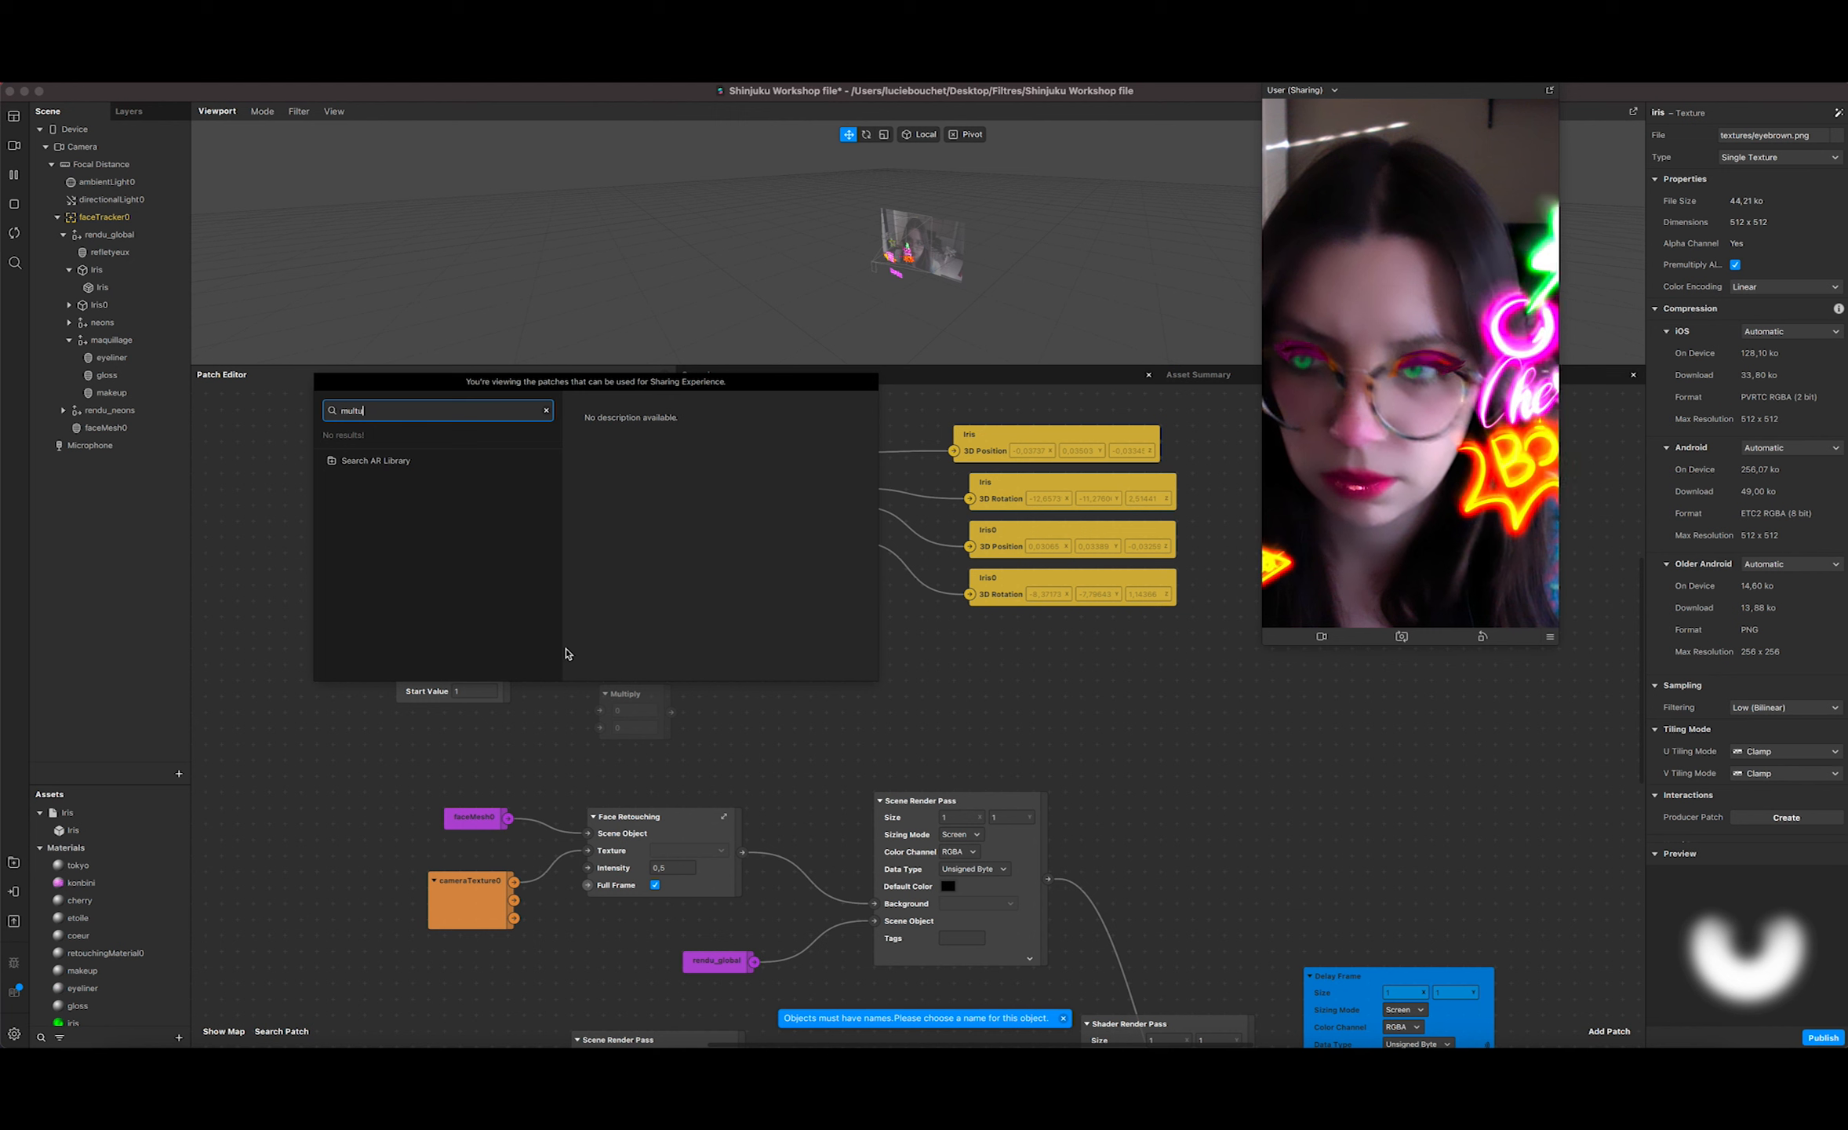
key("BackSpace")
type("i")
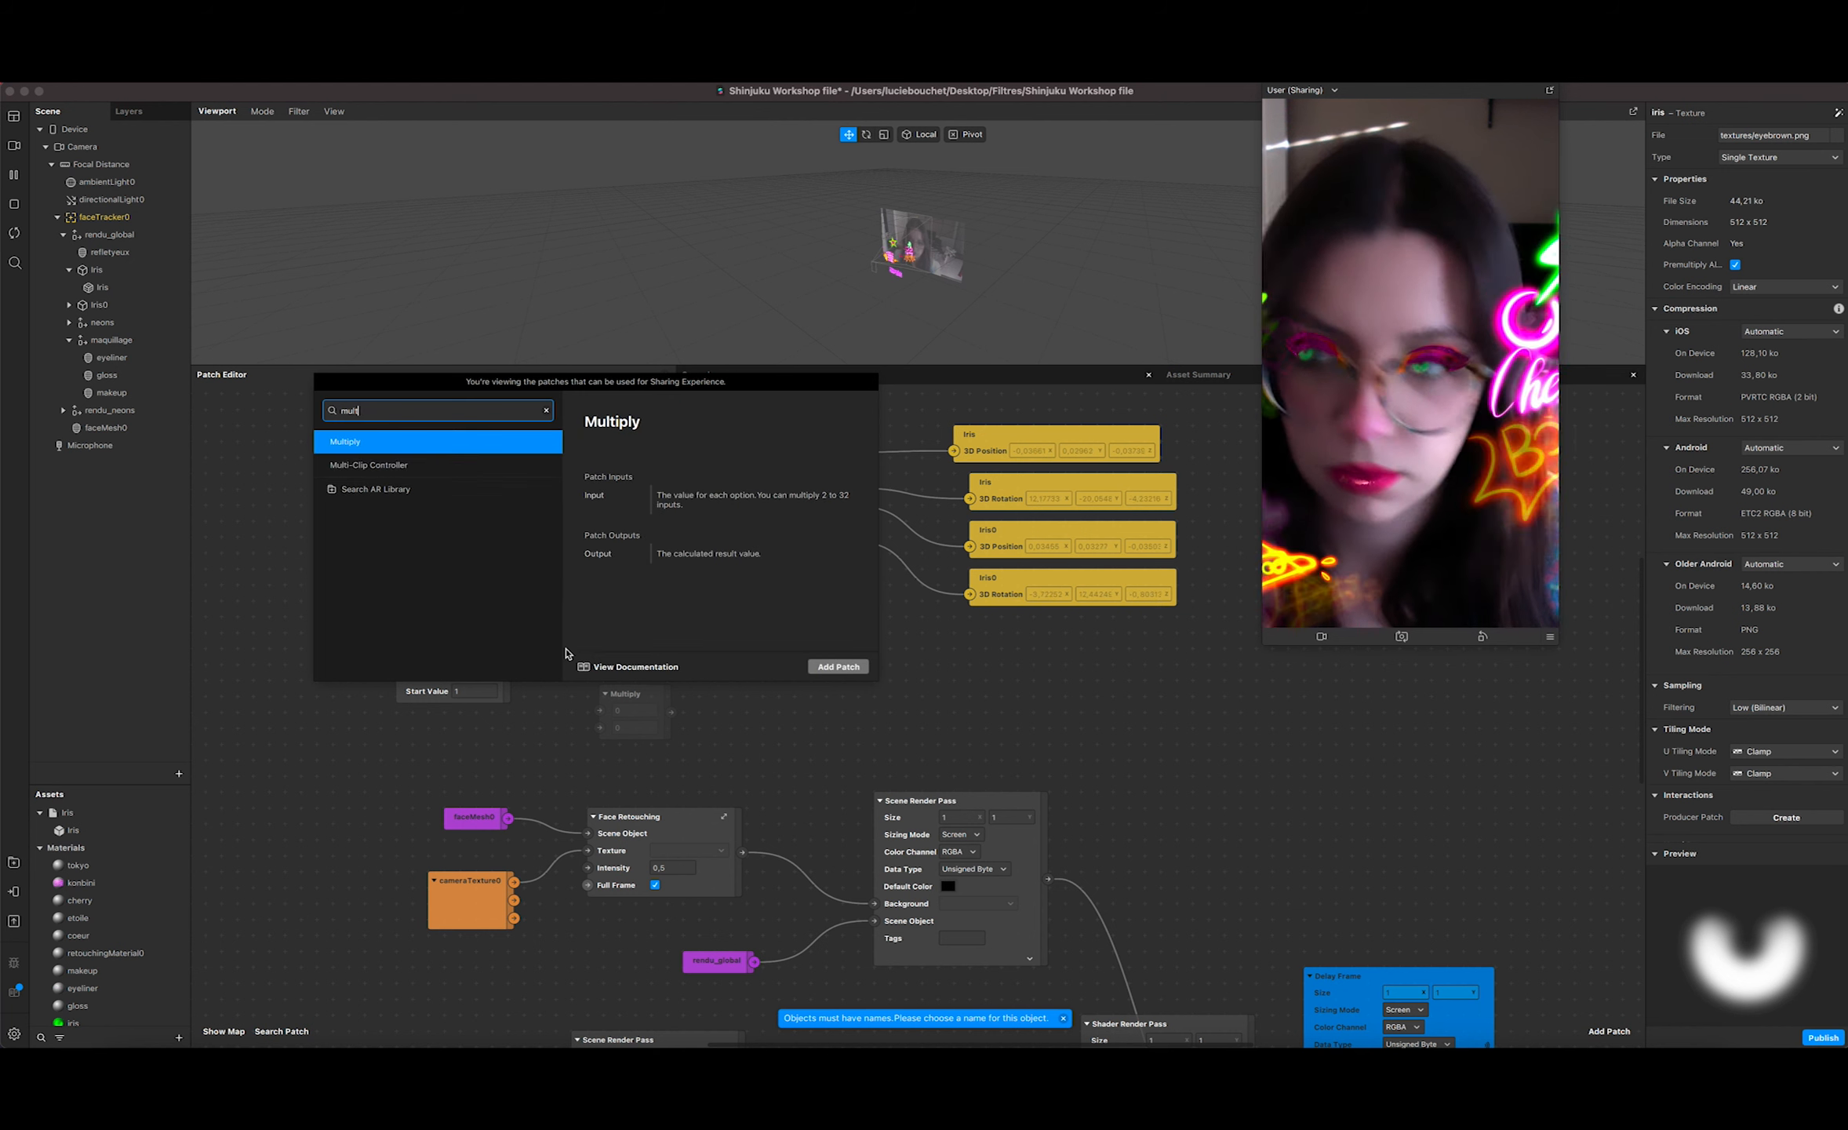
key("Return")
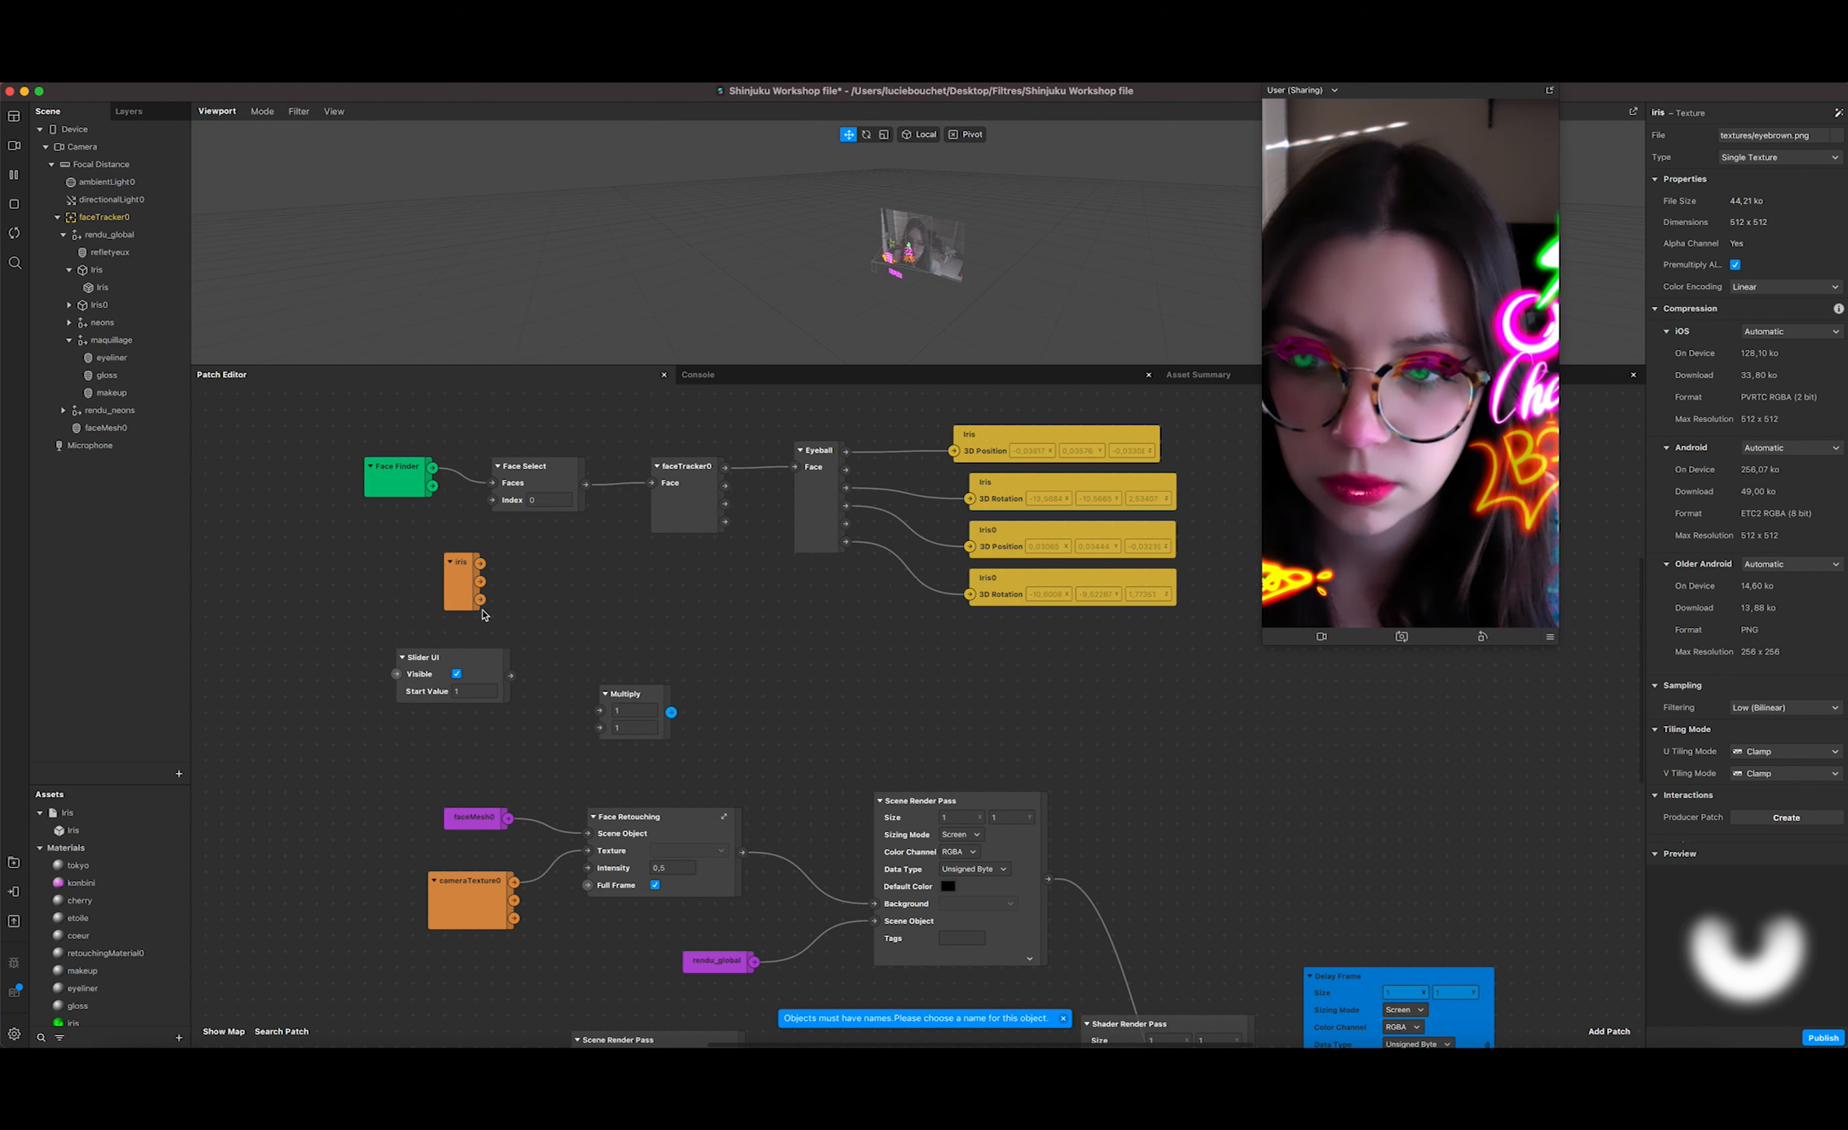
left_click_drag(479, 563, 600, 728)
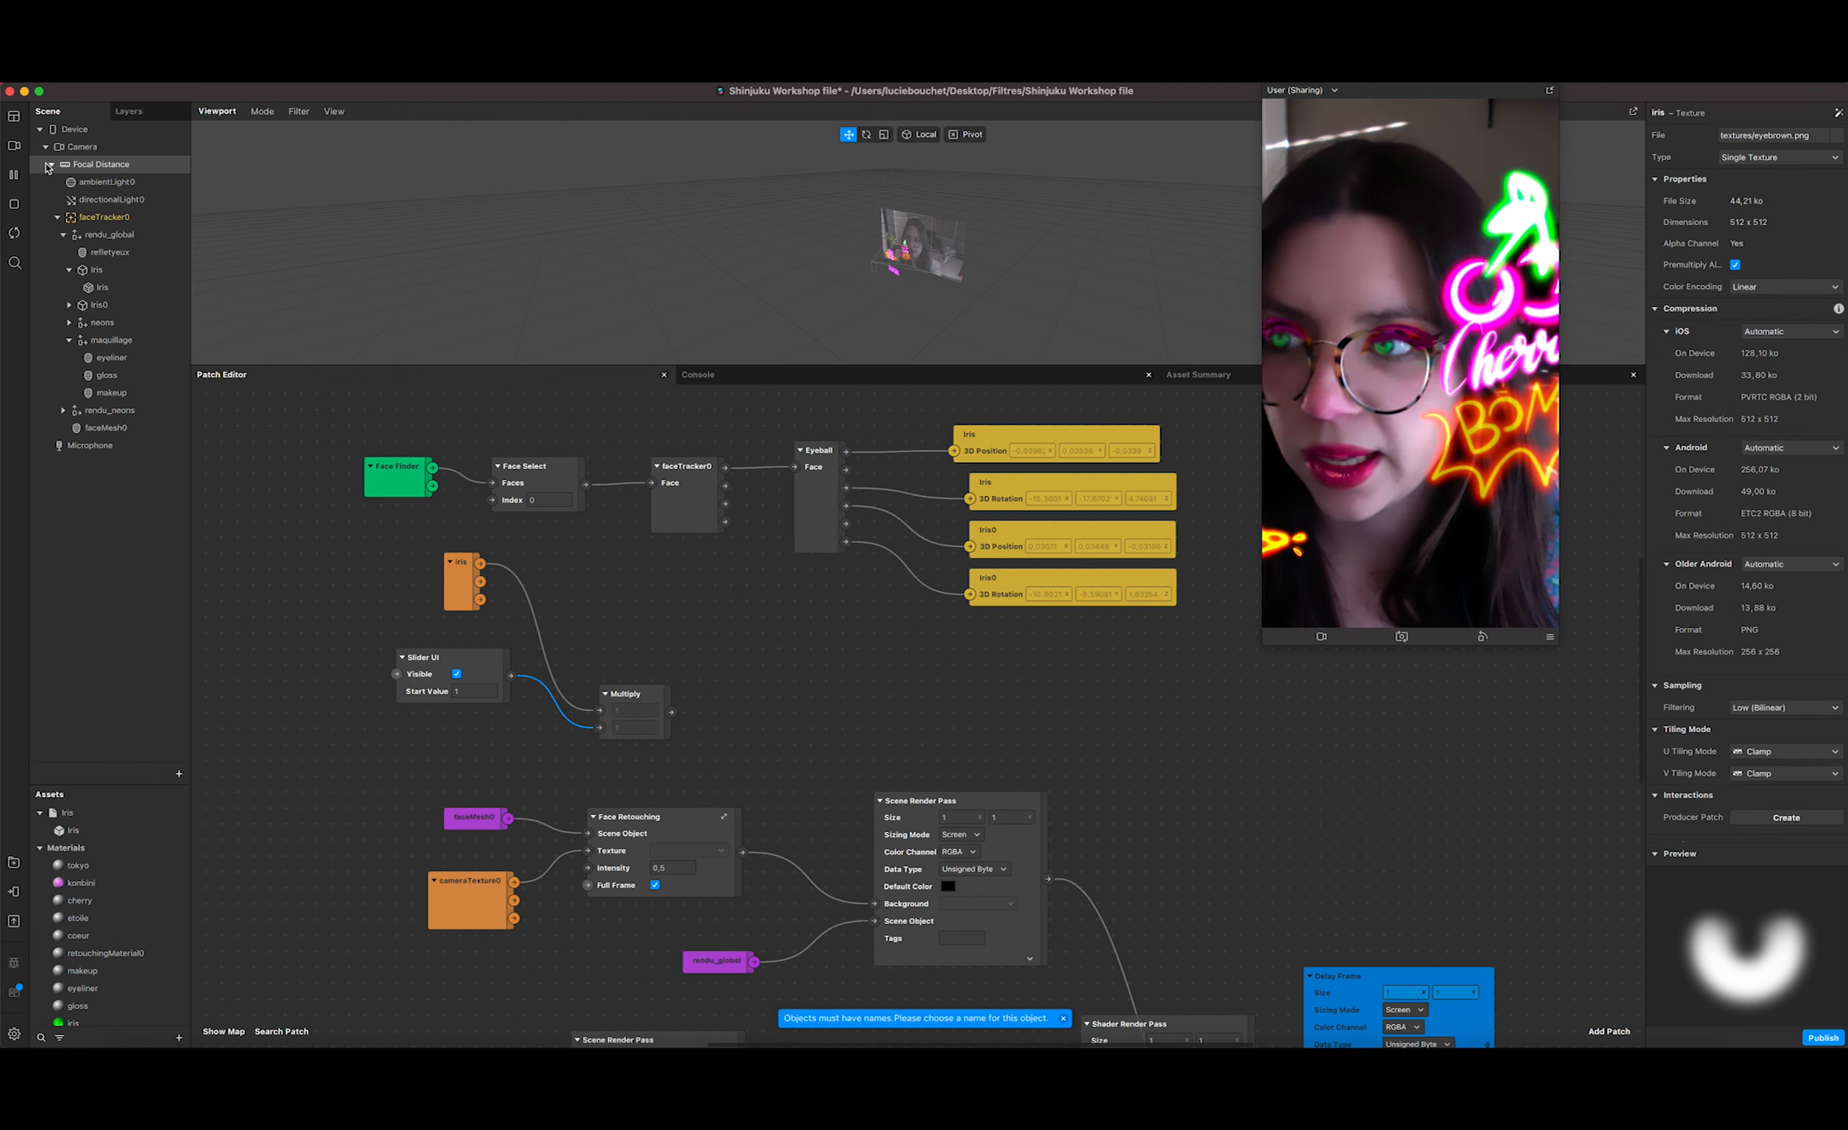
Step: Create a Diffuse Texture patch from the iris material and connect the Multiply output to it
scroll(106, 894, "down", 3)
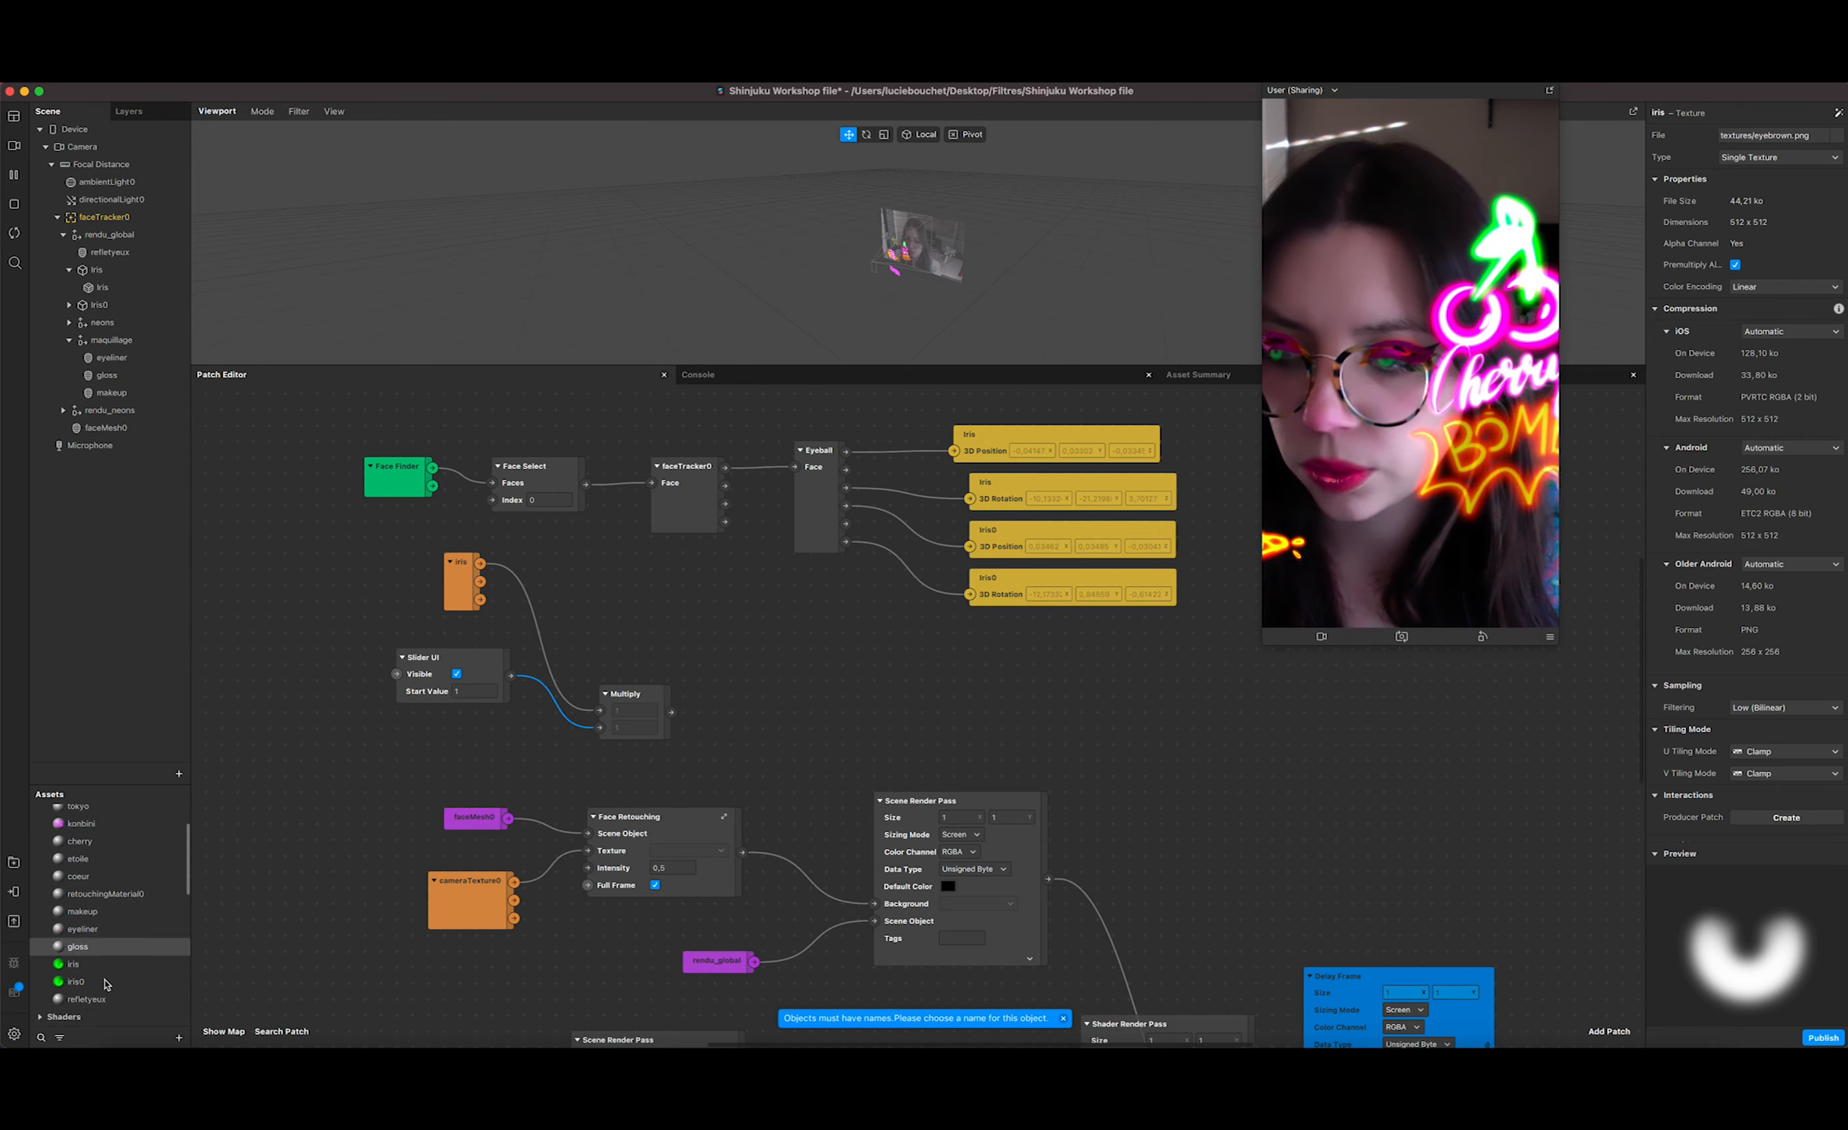
left_click(102, 963)
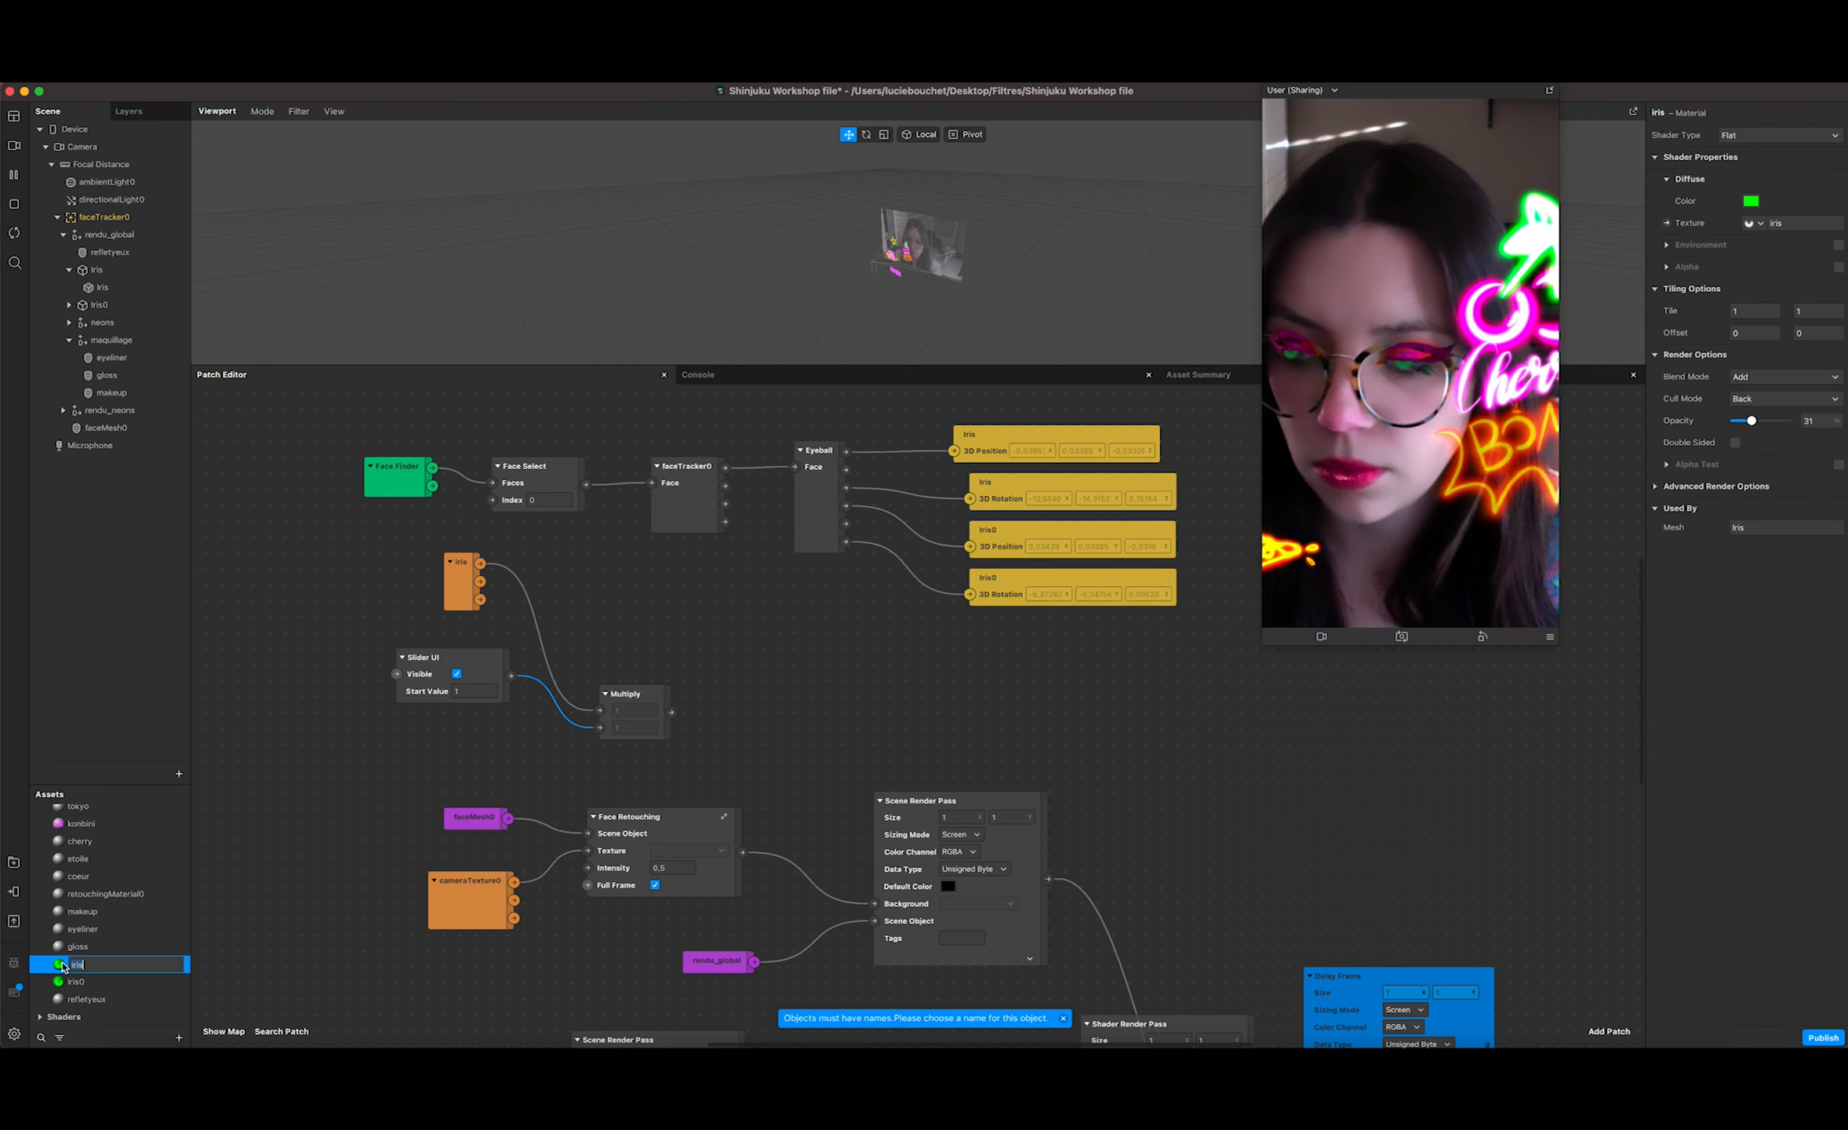
left_click(78, 948)
left_click(71, 965)
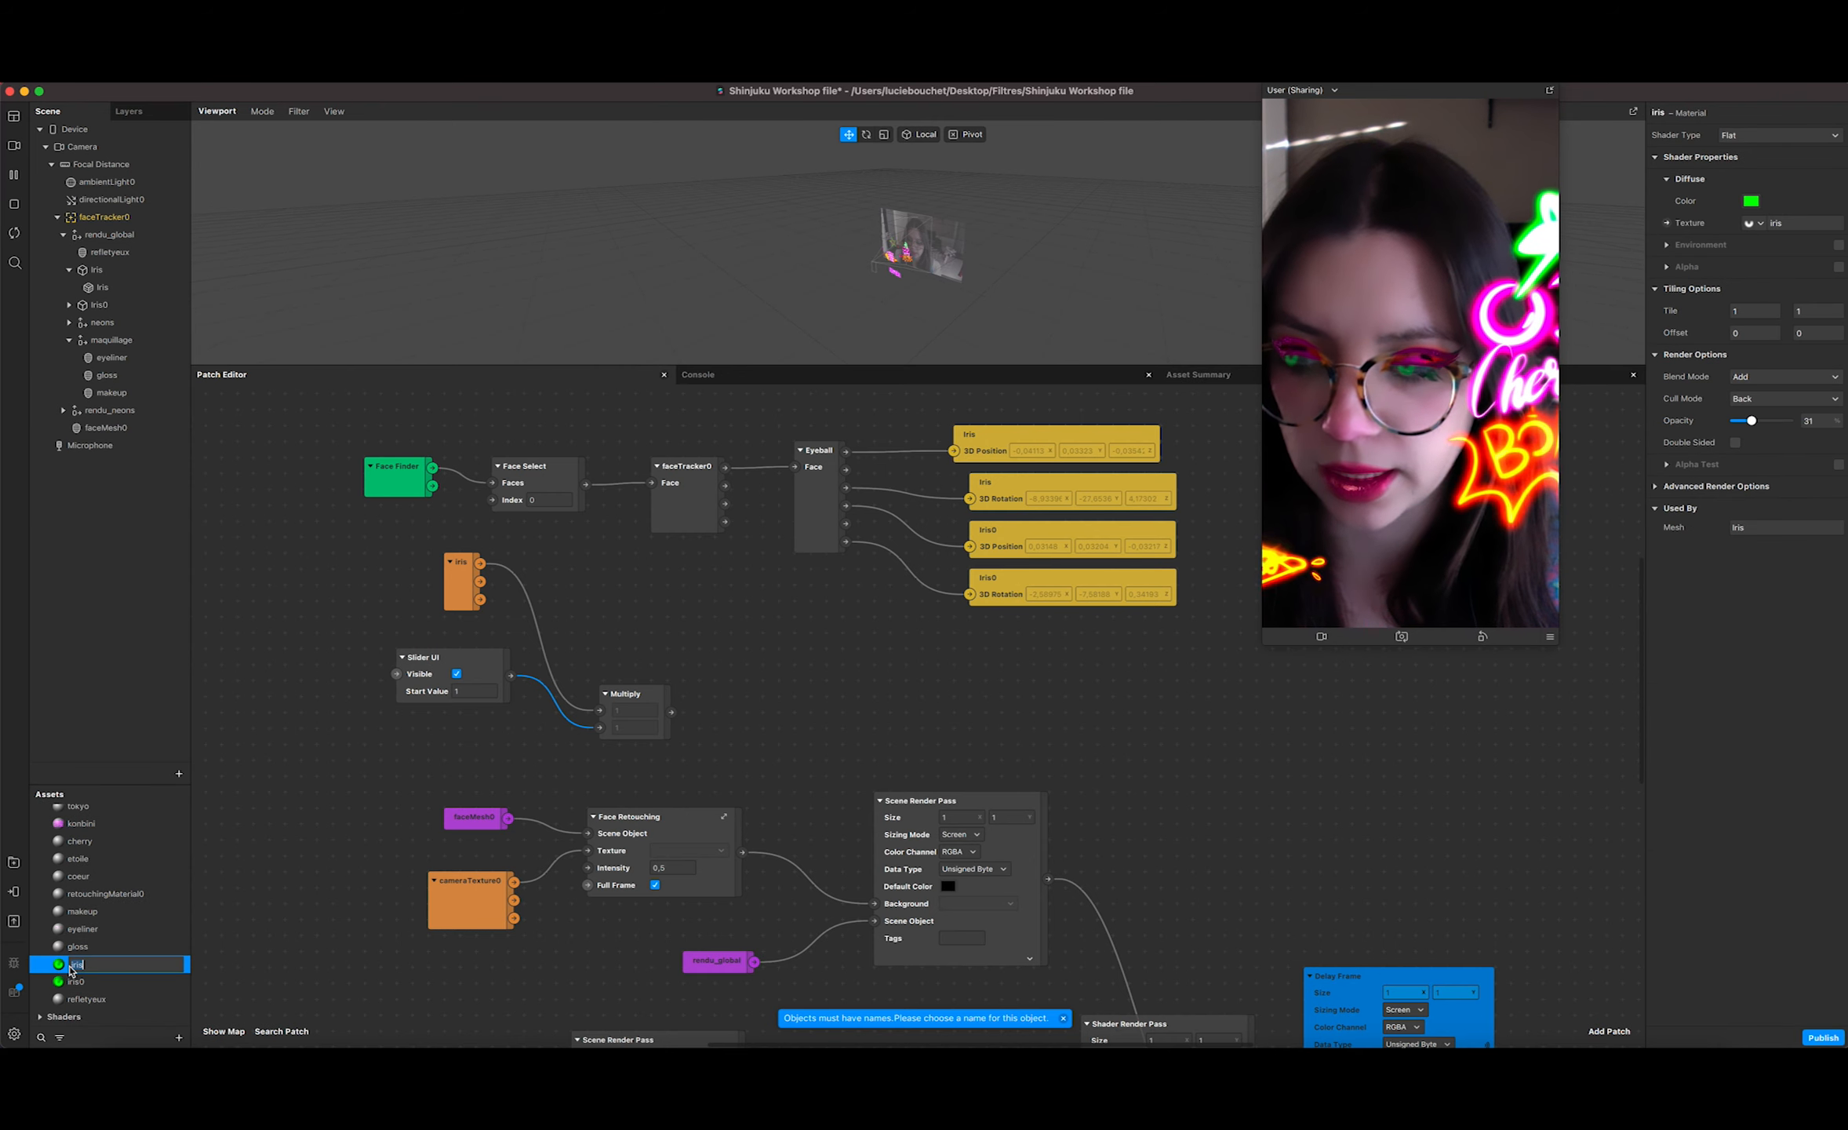
left_click(1667, 223)
left_click_drag(980, 741, 808, 705)
left_click_drag(670, 711, 748, 710)
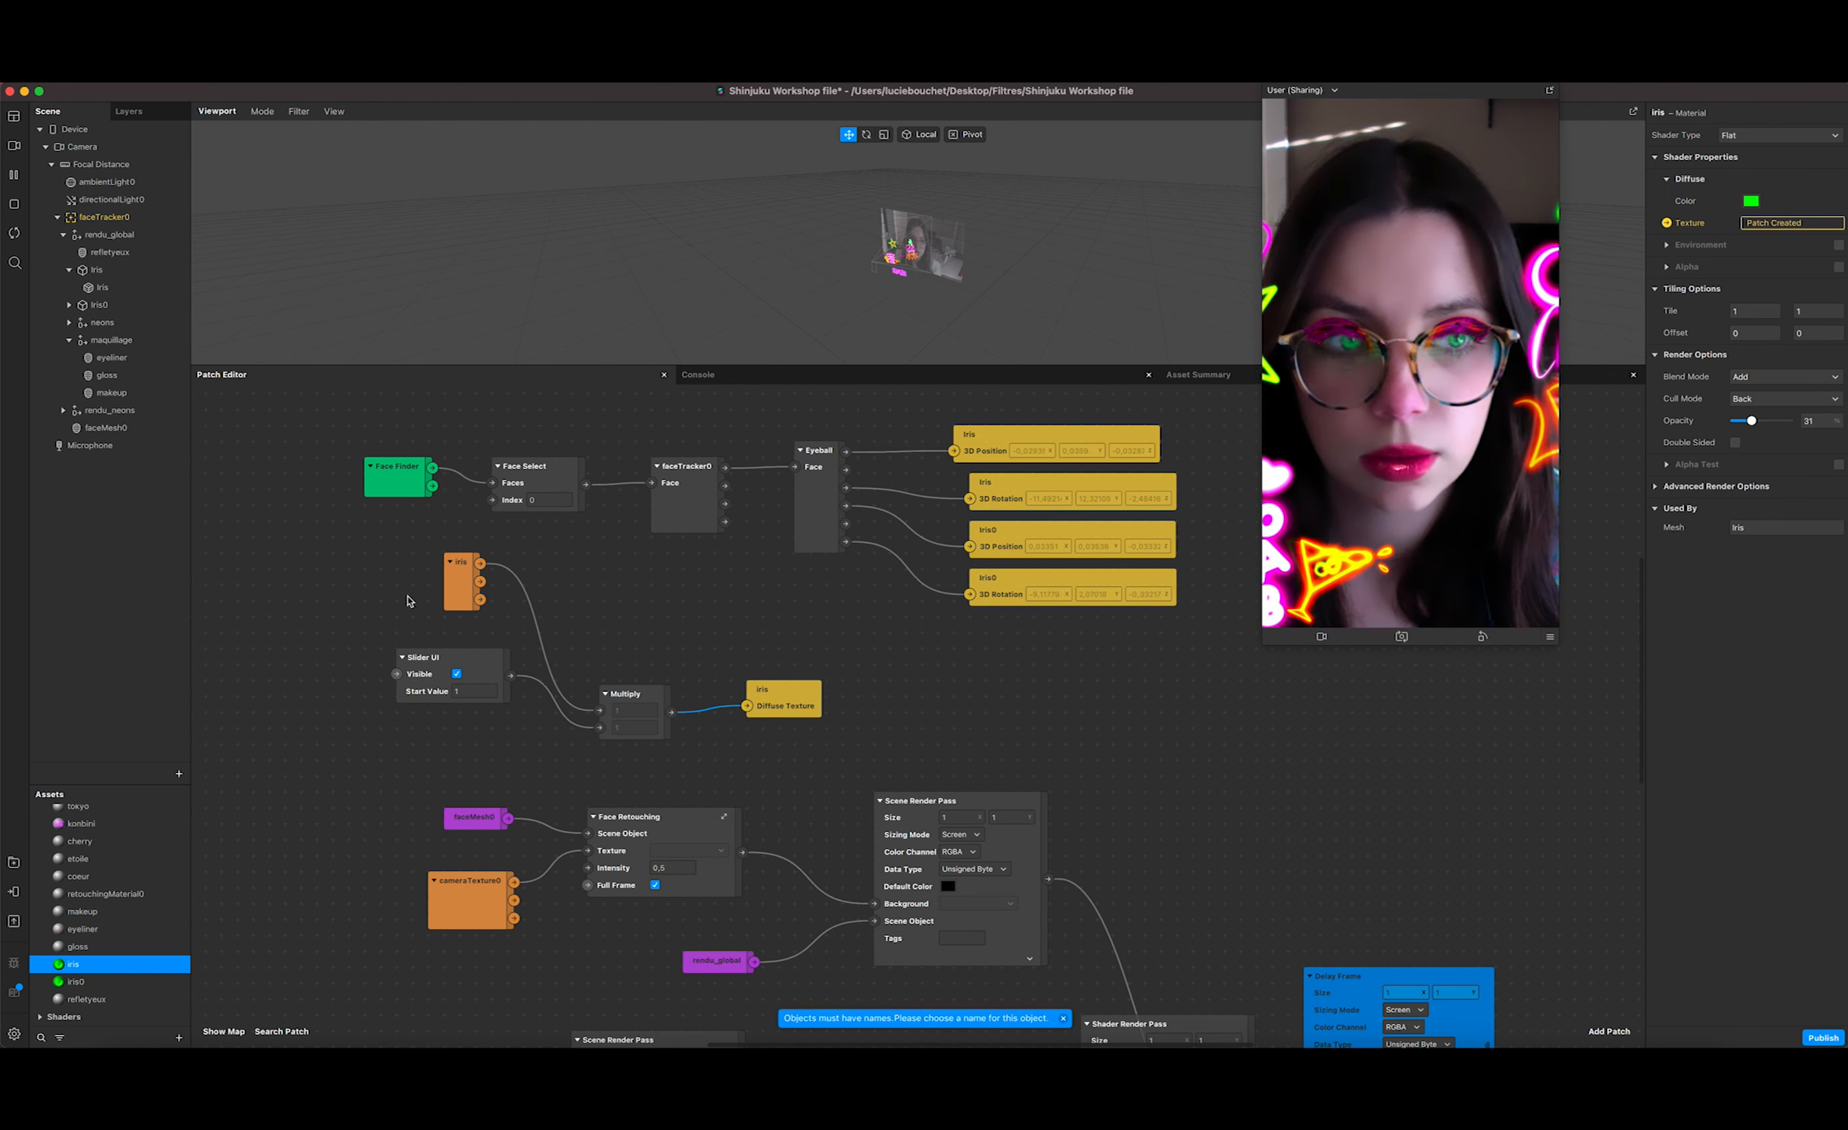
Step: Assign the iris material to the iris mesh inside the Iris0 object
left_click(118, 309)
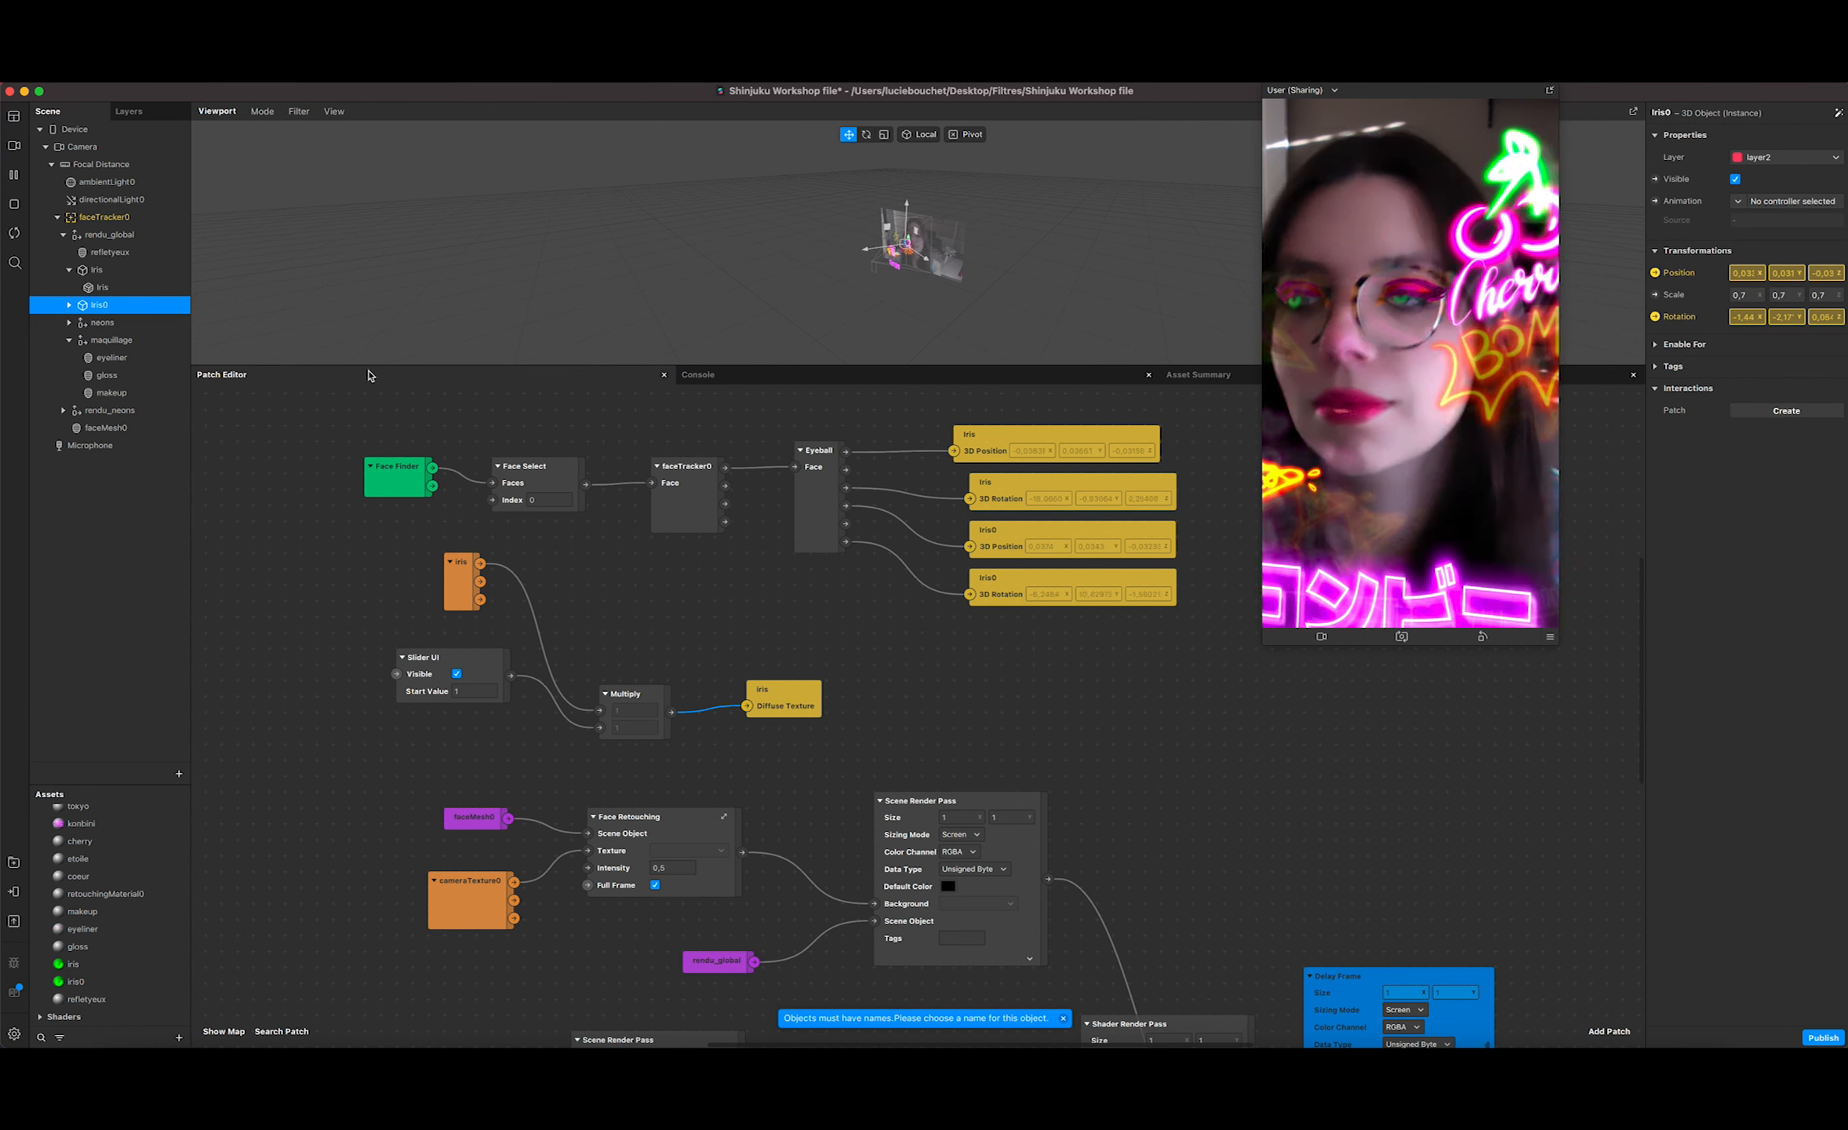
left_click(69, 304)
left_click(118, 323)
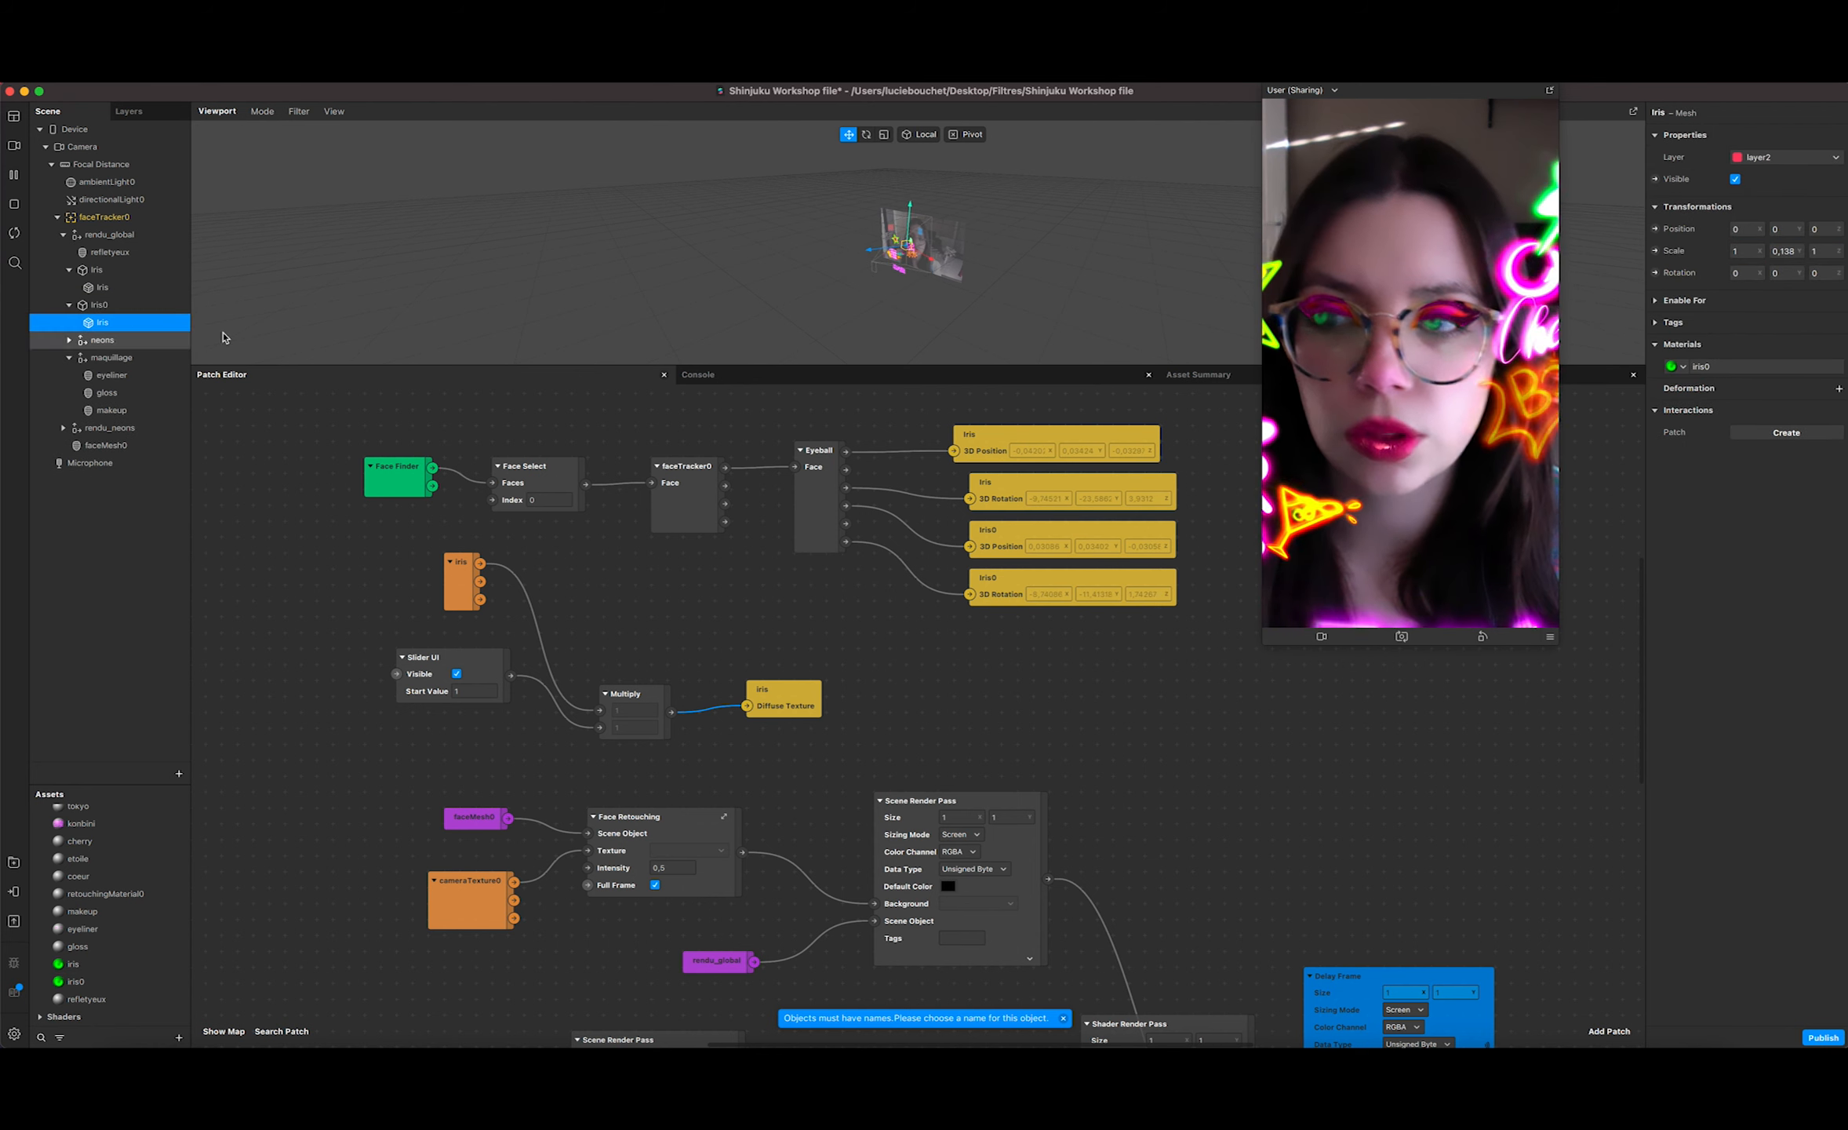
left_click(1679, 367)
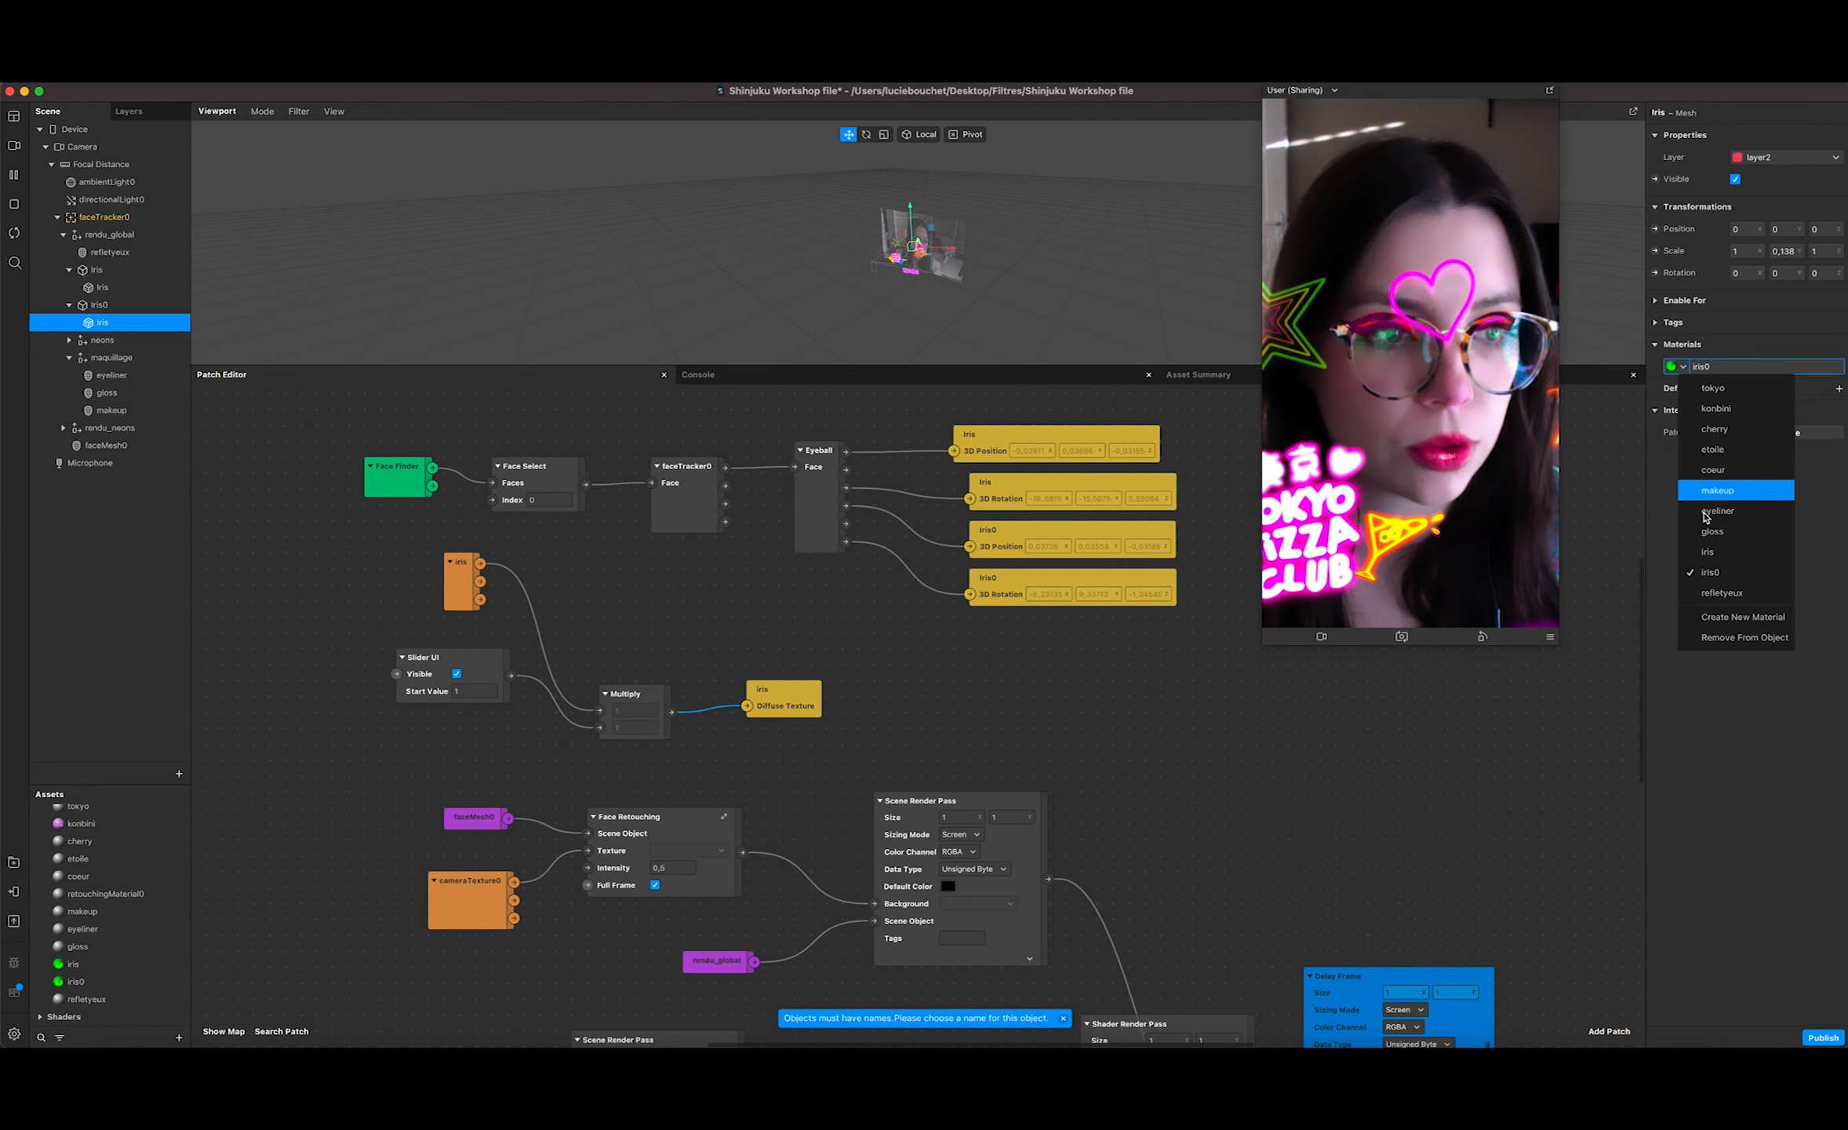
left_click(1708, 551)
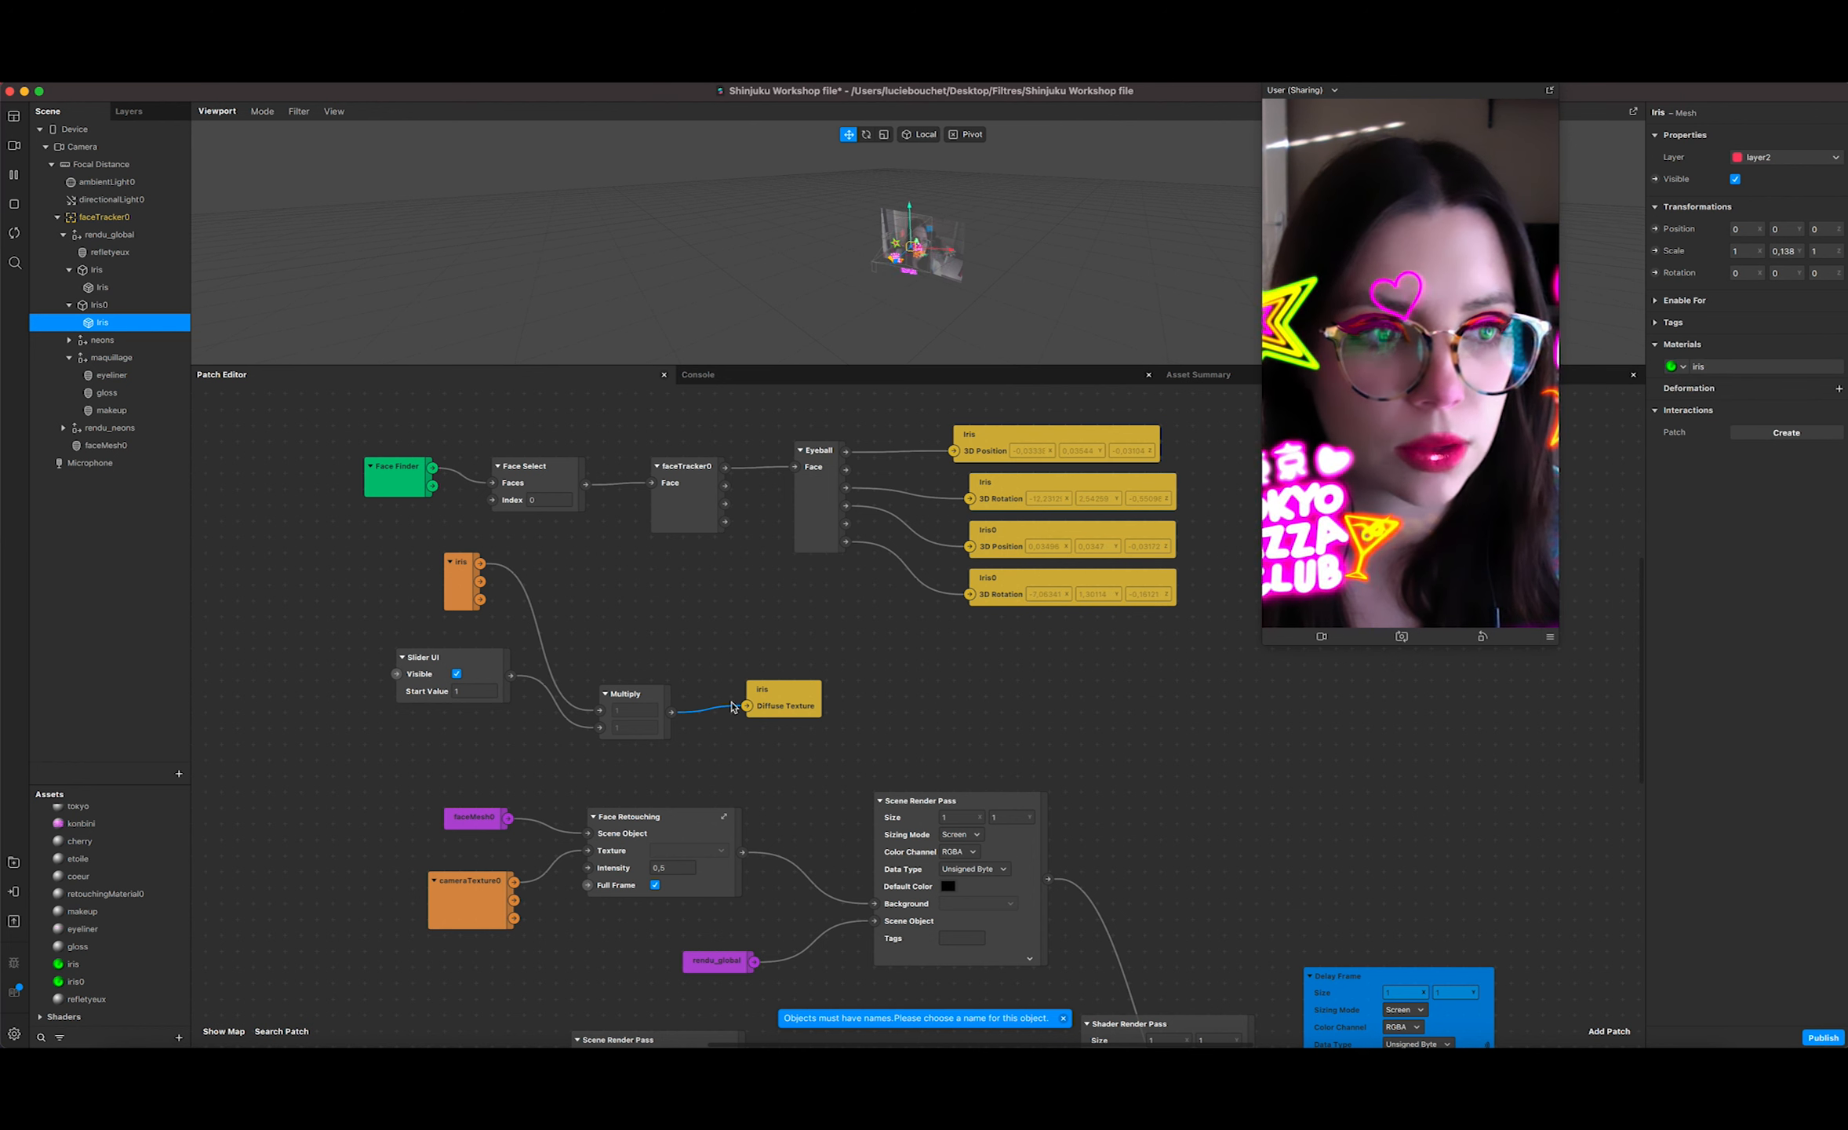
Step: Delete the unused iris0 material from the assets
left_click(102, 986)
right_click(110, 987)
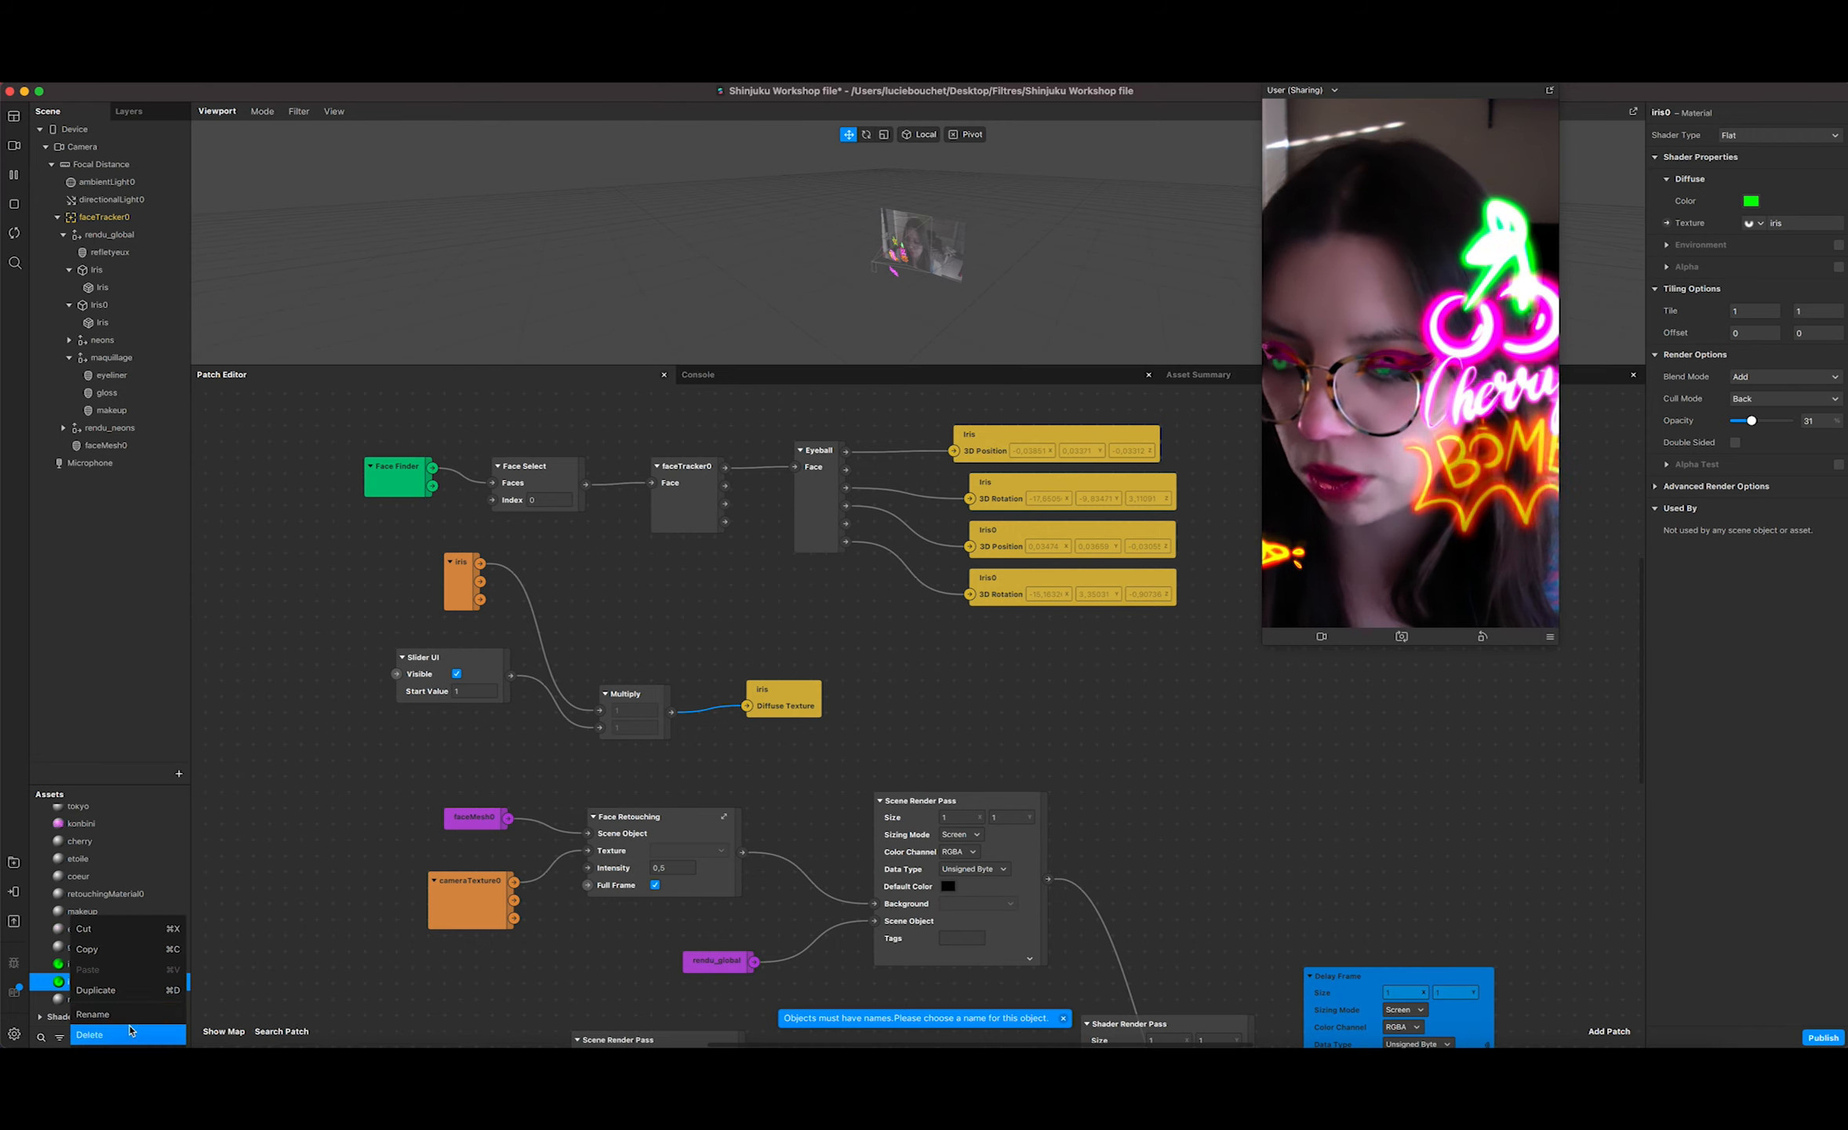
left_click(131, 1032)
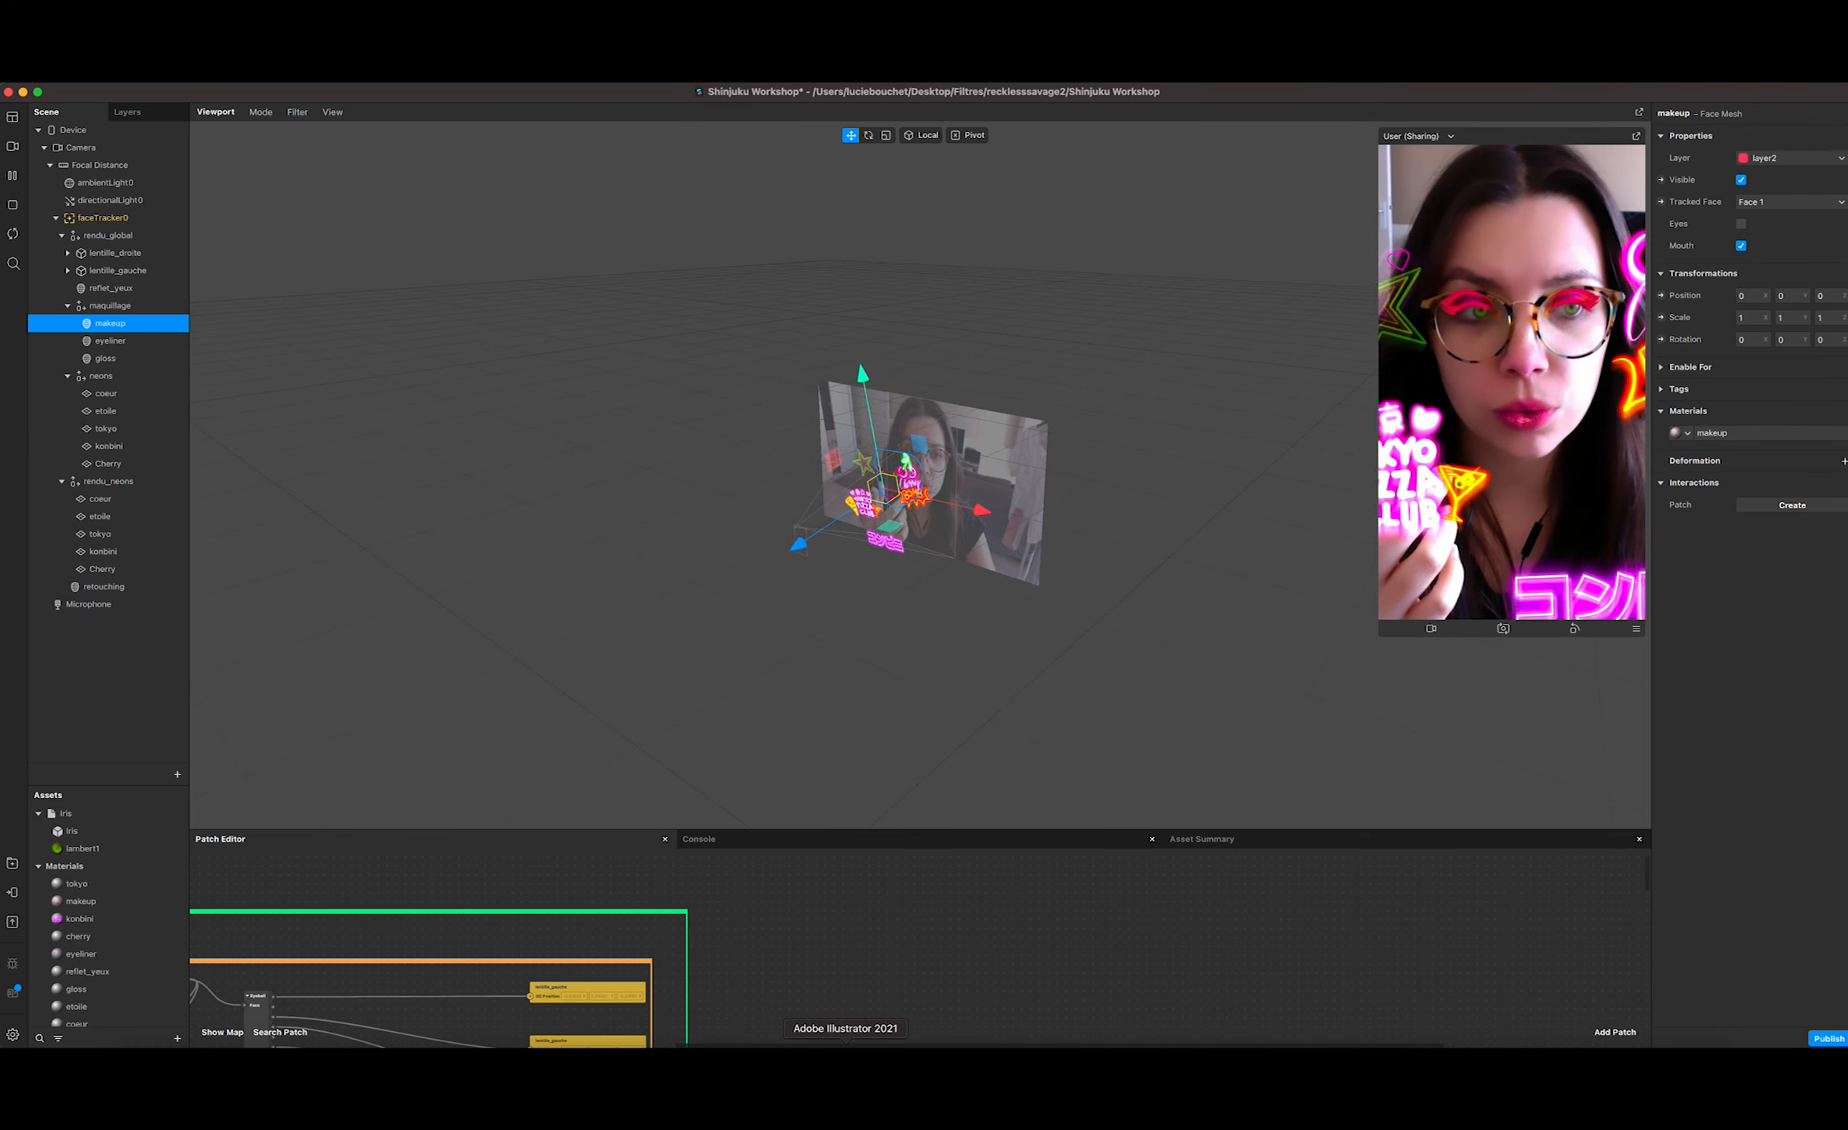
Step: Examine the Accuracy and Max Faces options of the Face Tracking capability in the Shinjuku Workshop project's properties
left_click(267, 75)
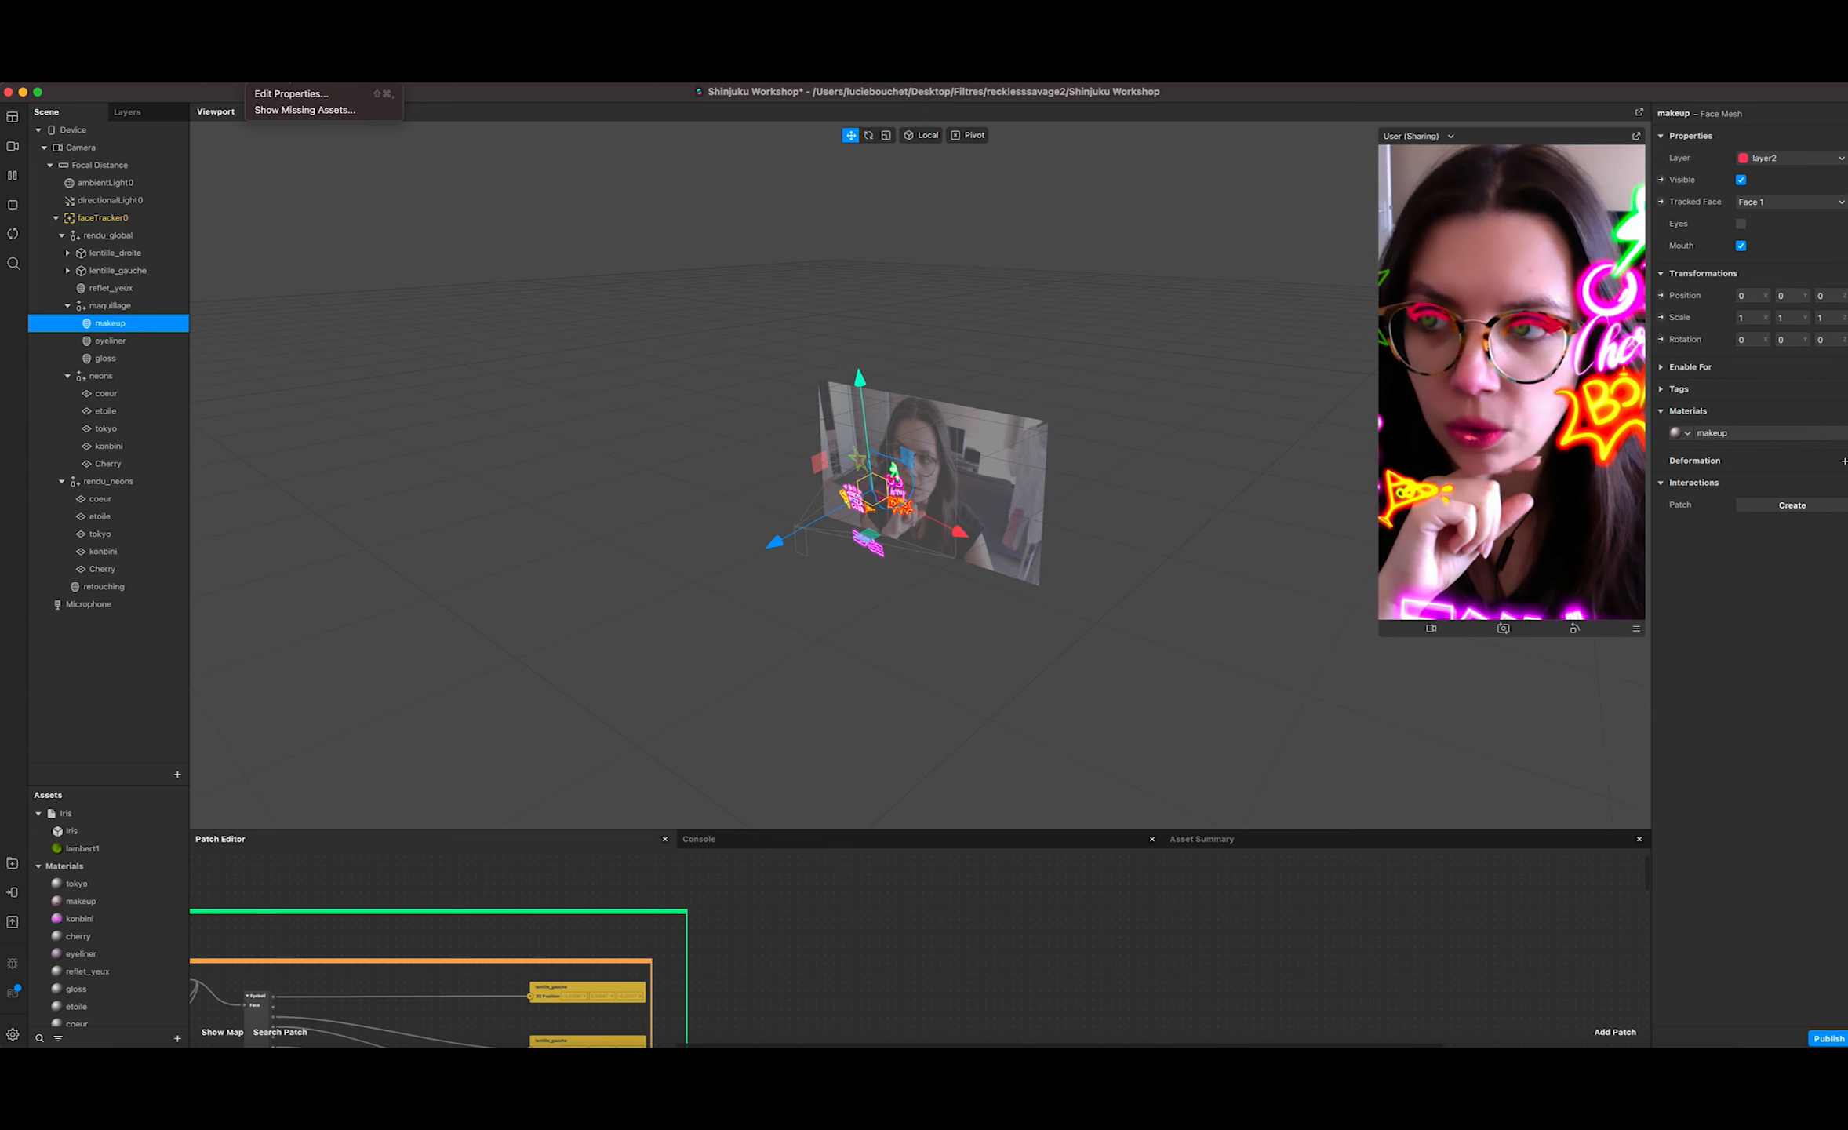
left_click(290, 95)
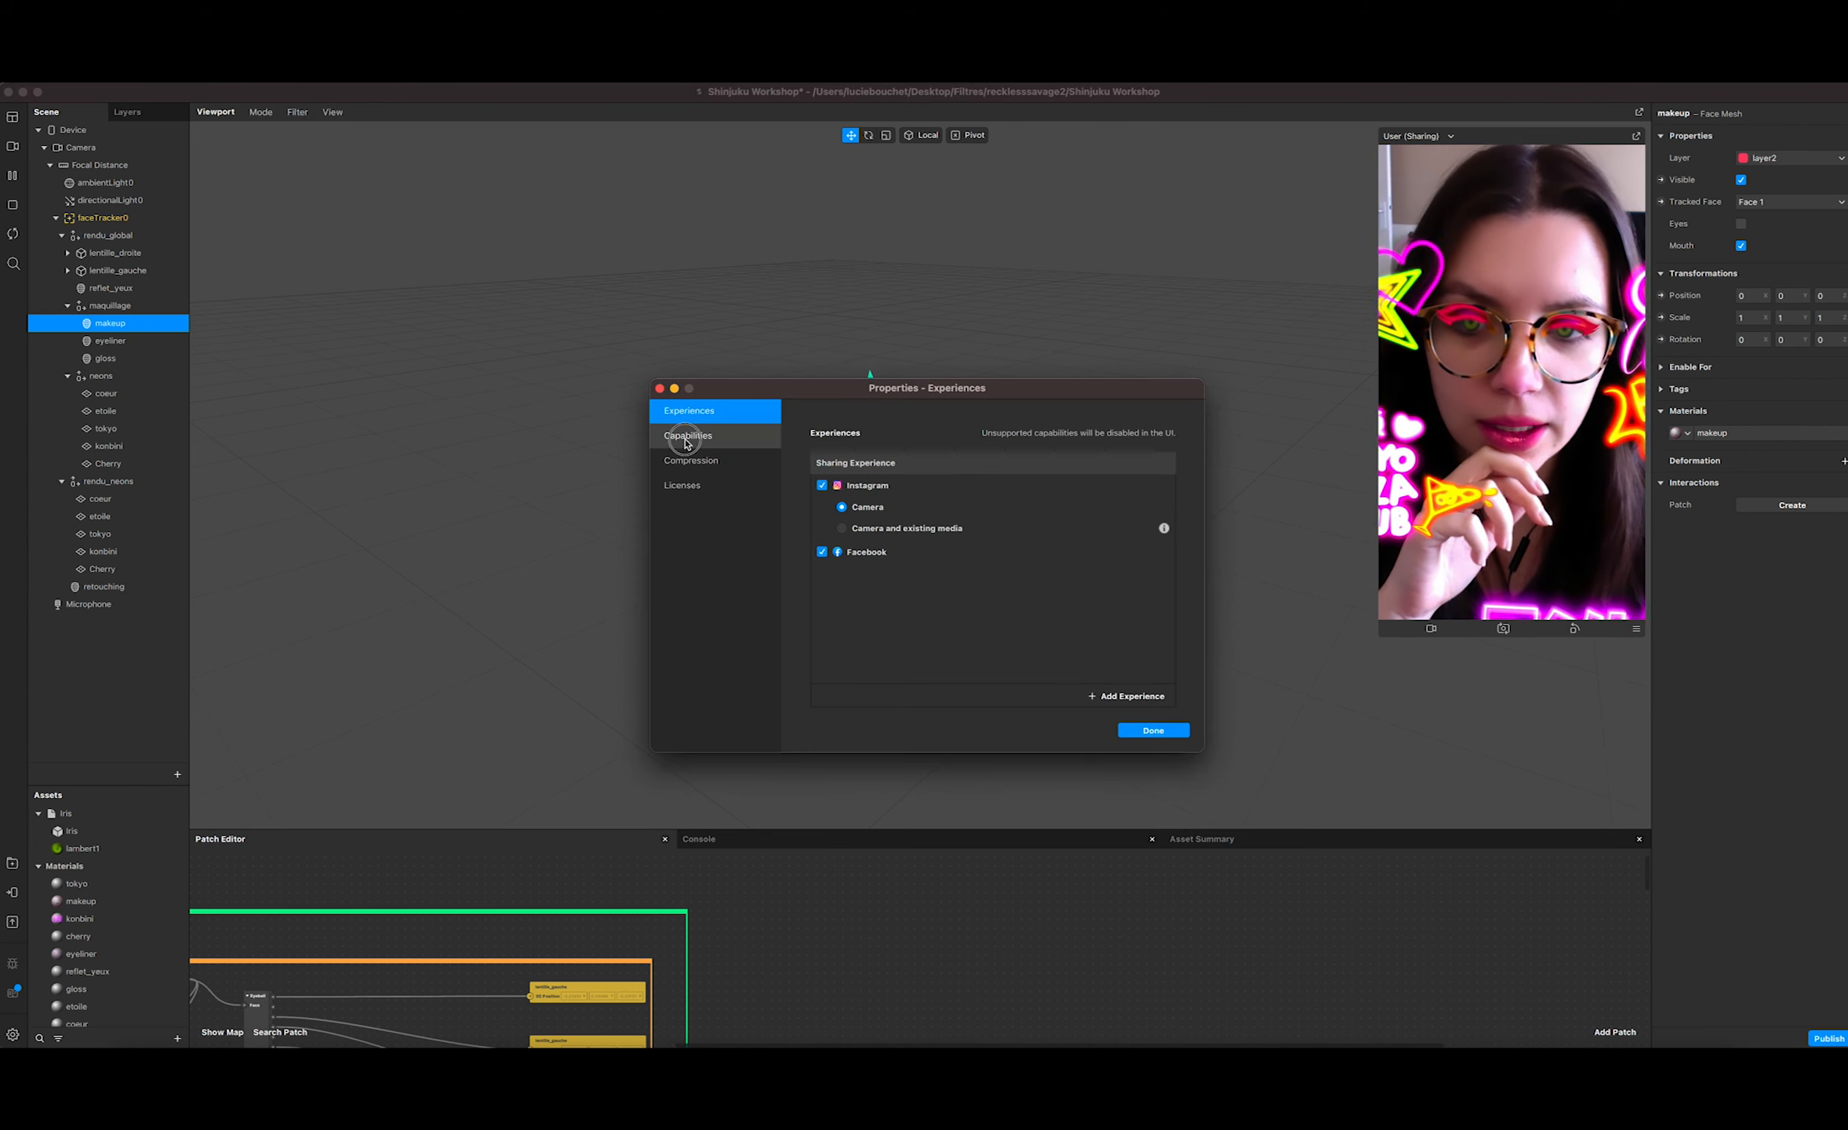
left_click(673, 437)
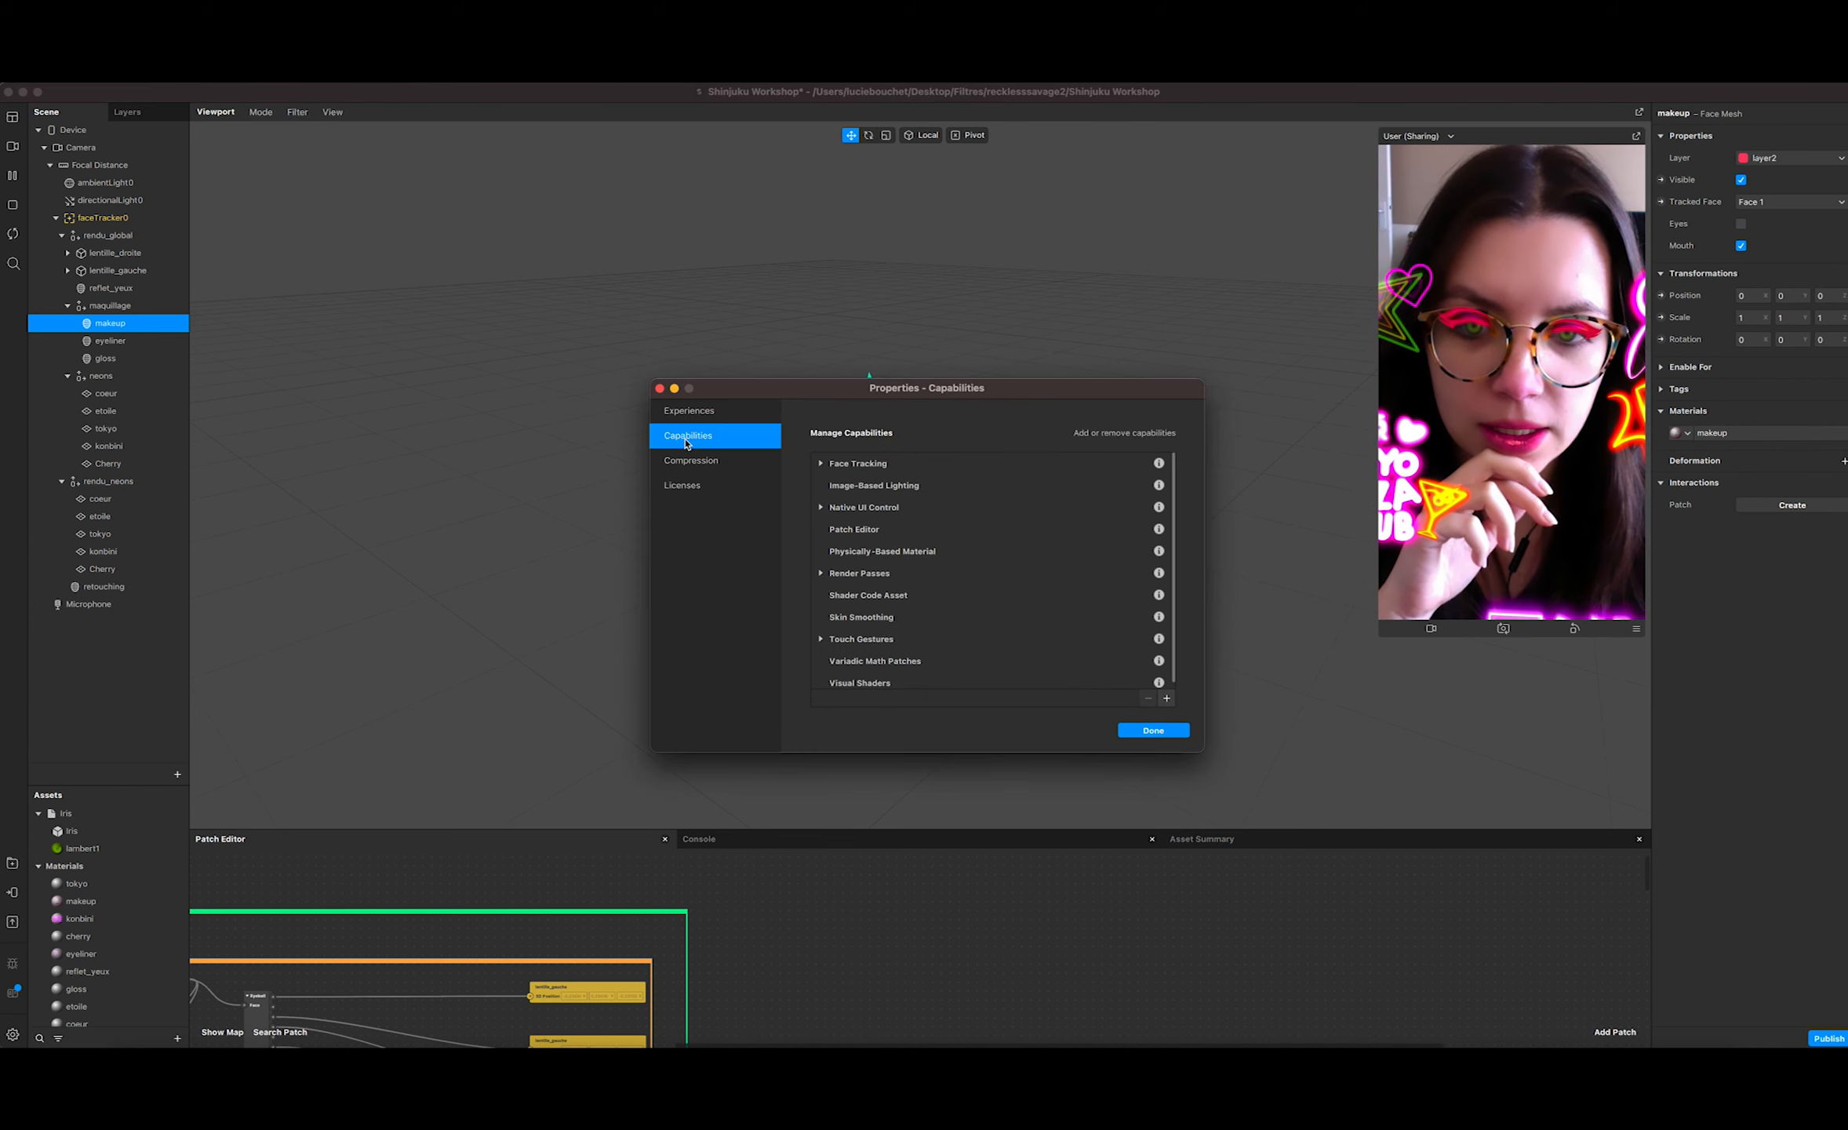
left_click(820, 463)
left_click(1039, 507)
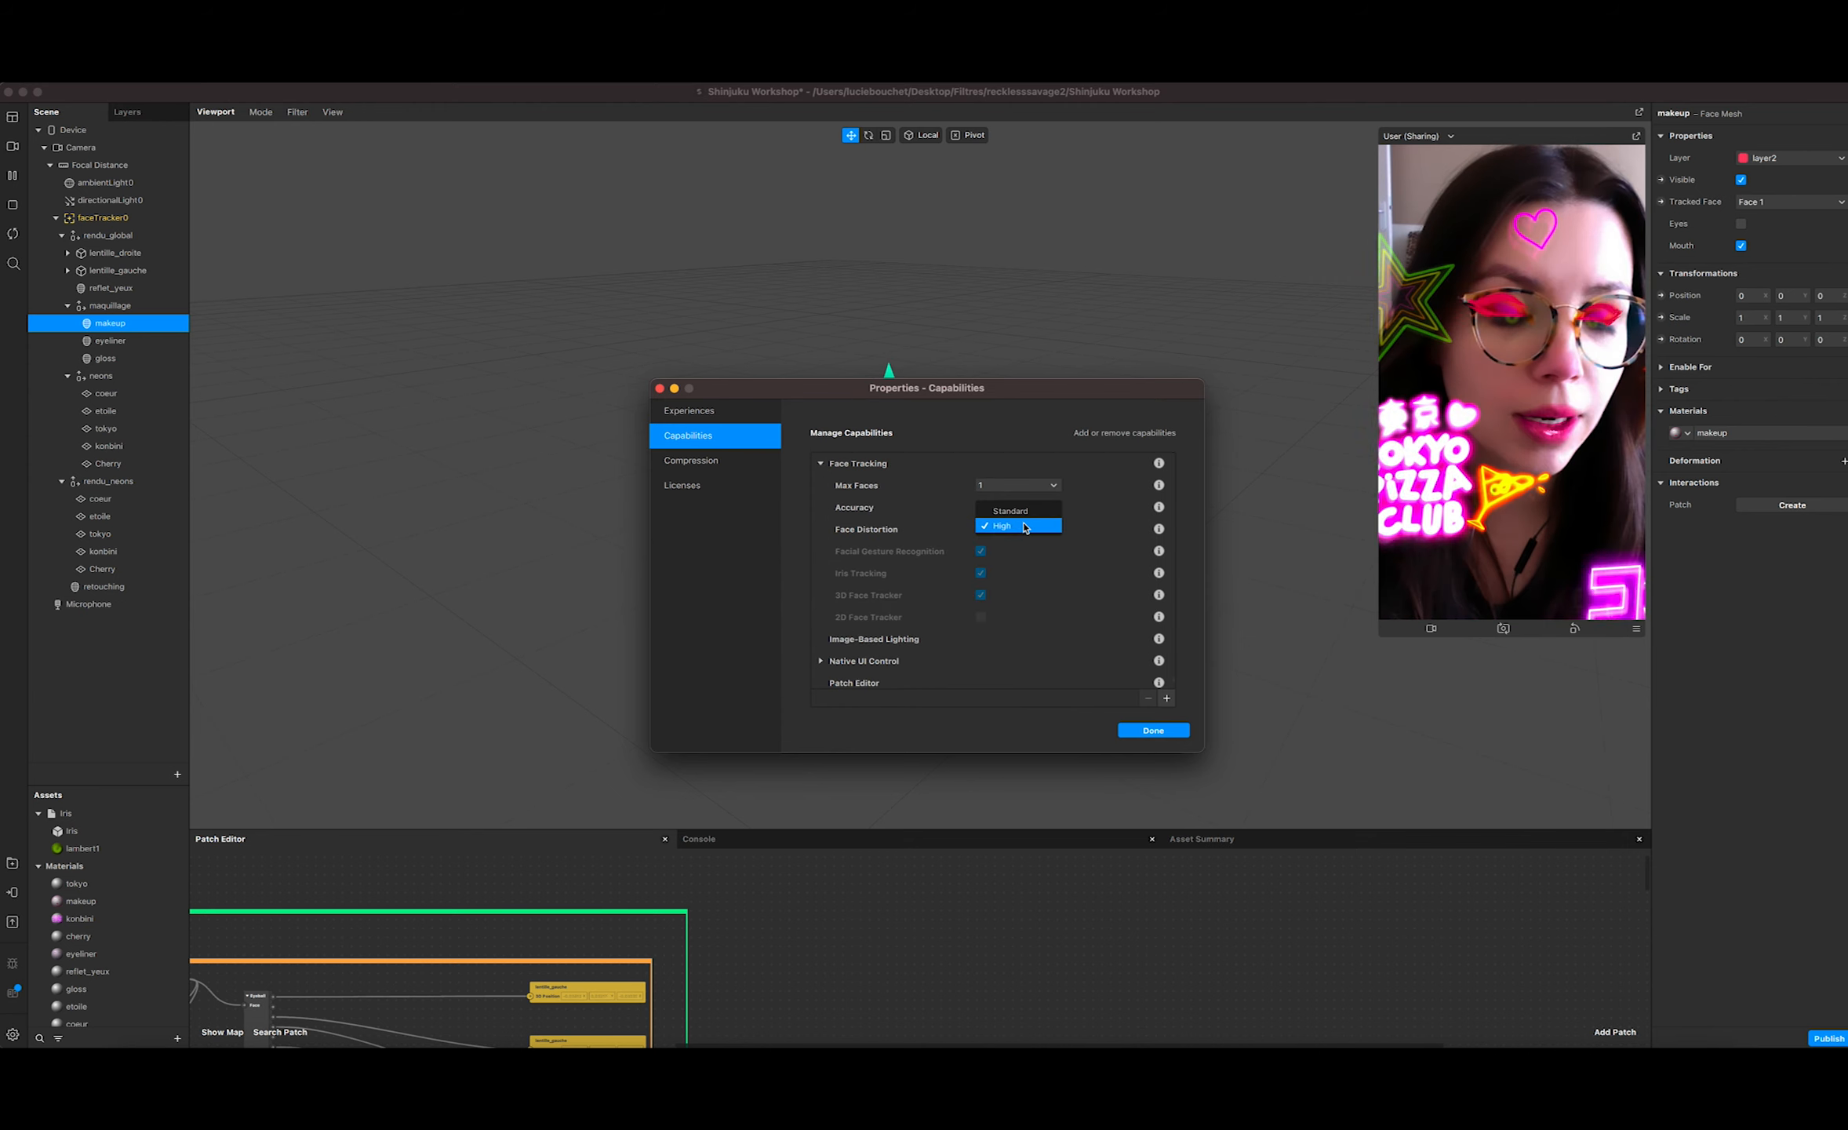
left_click(1096, 516)
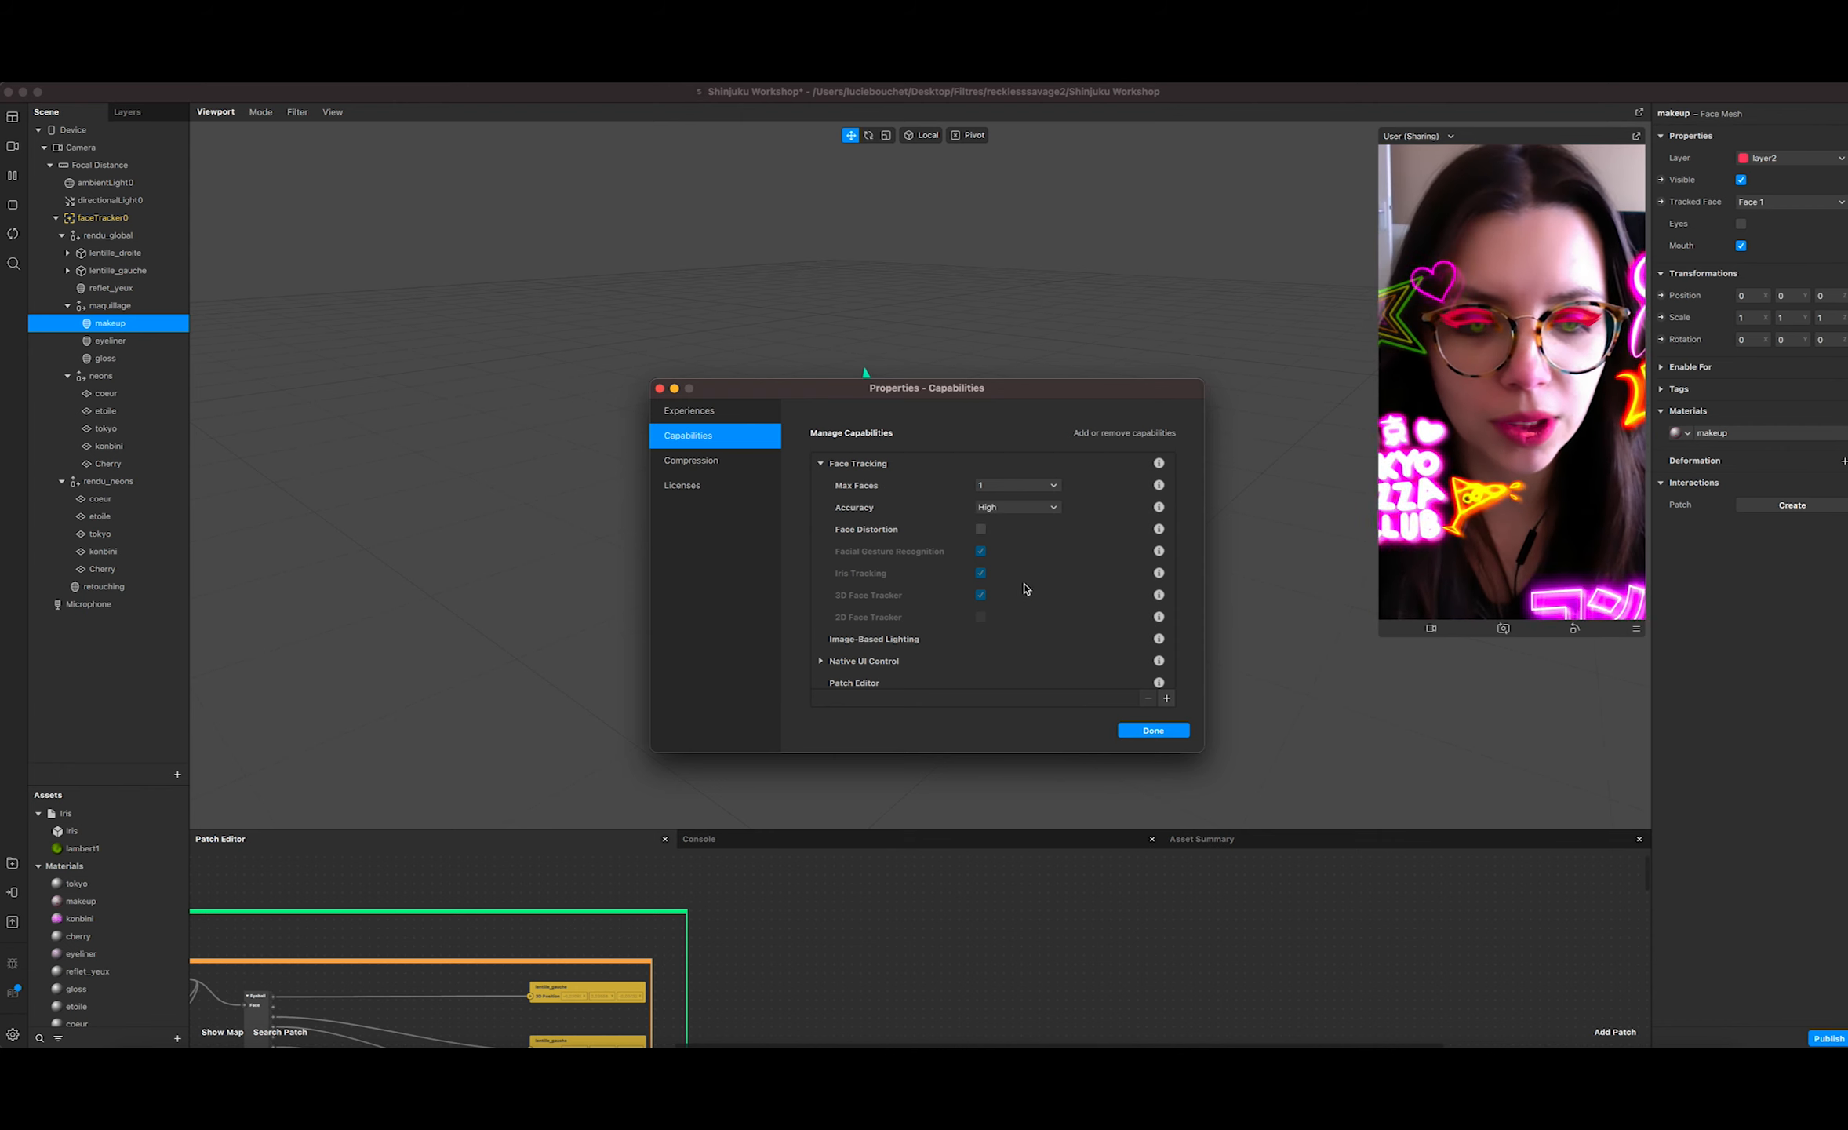
left_click(1038, 514)
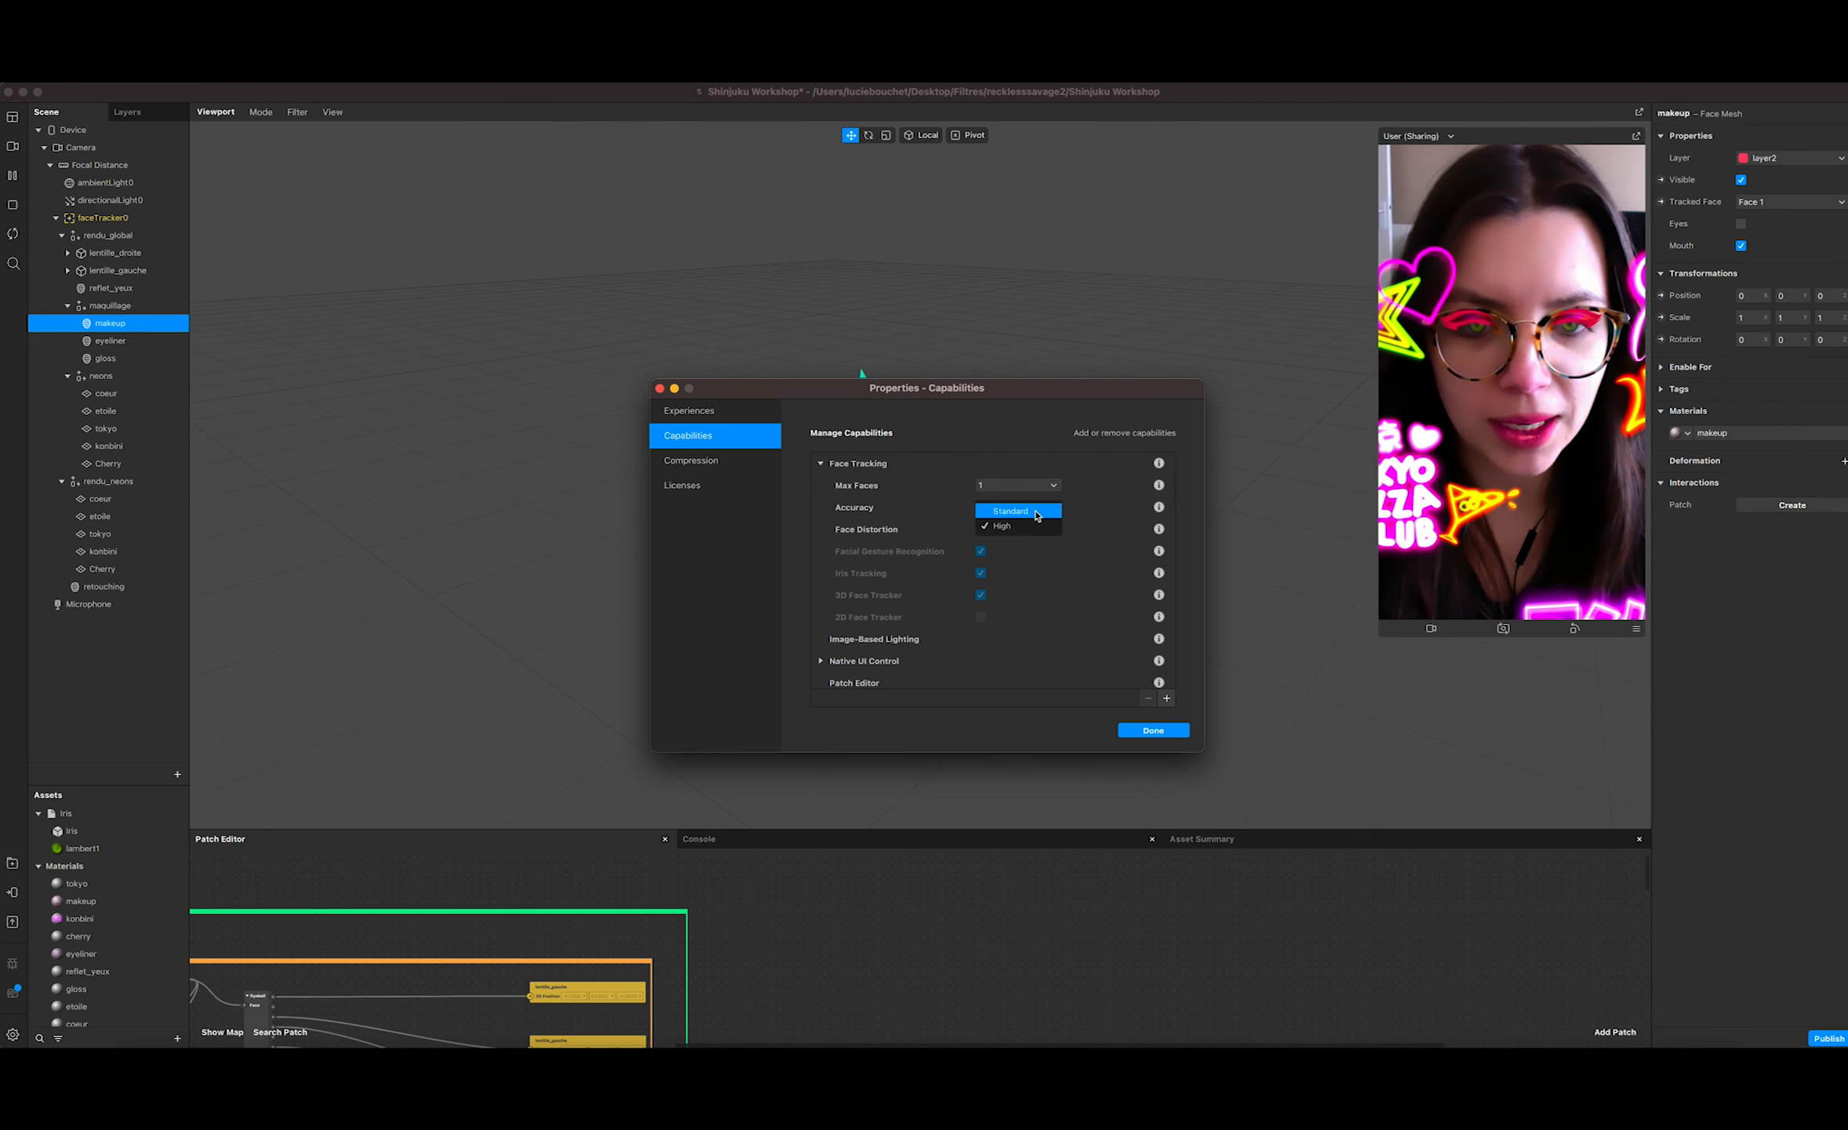
left_click(1084, 493)
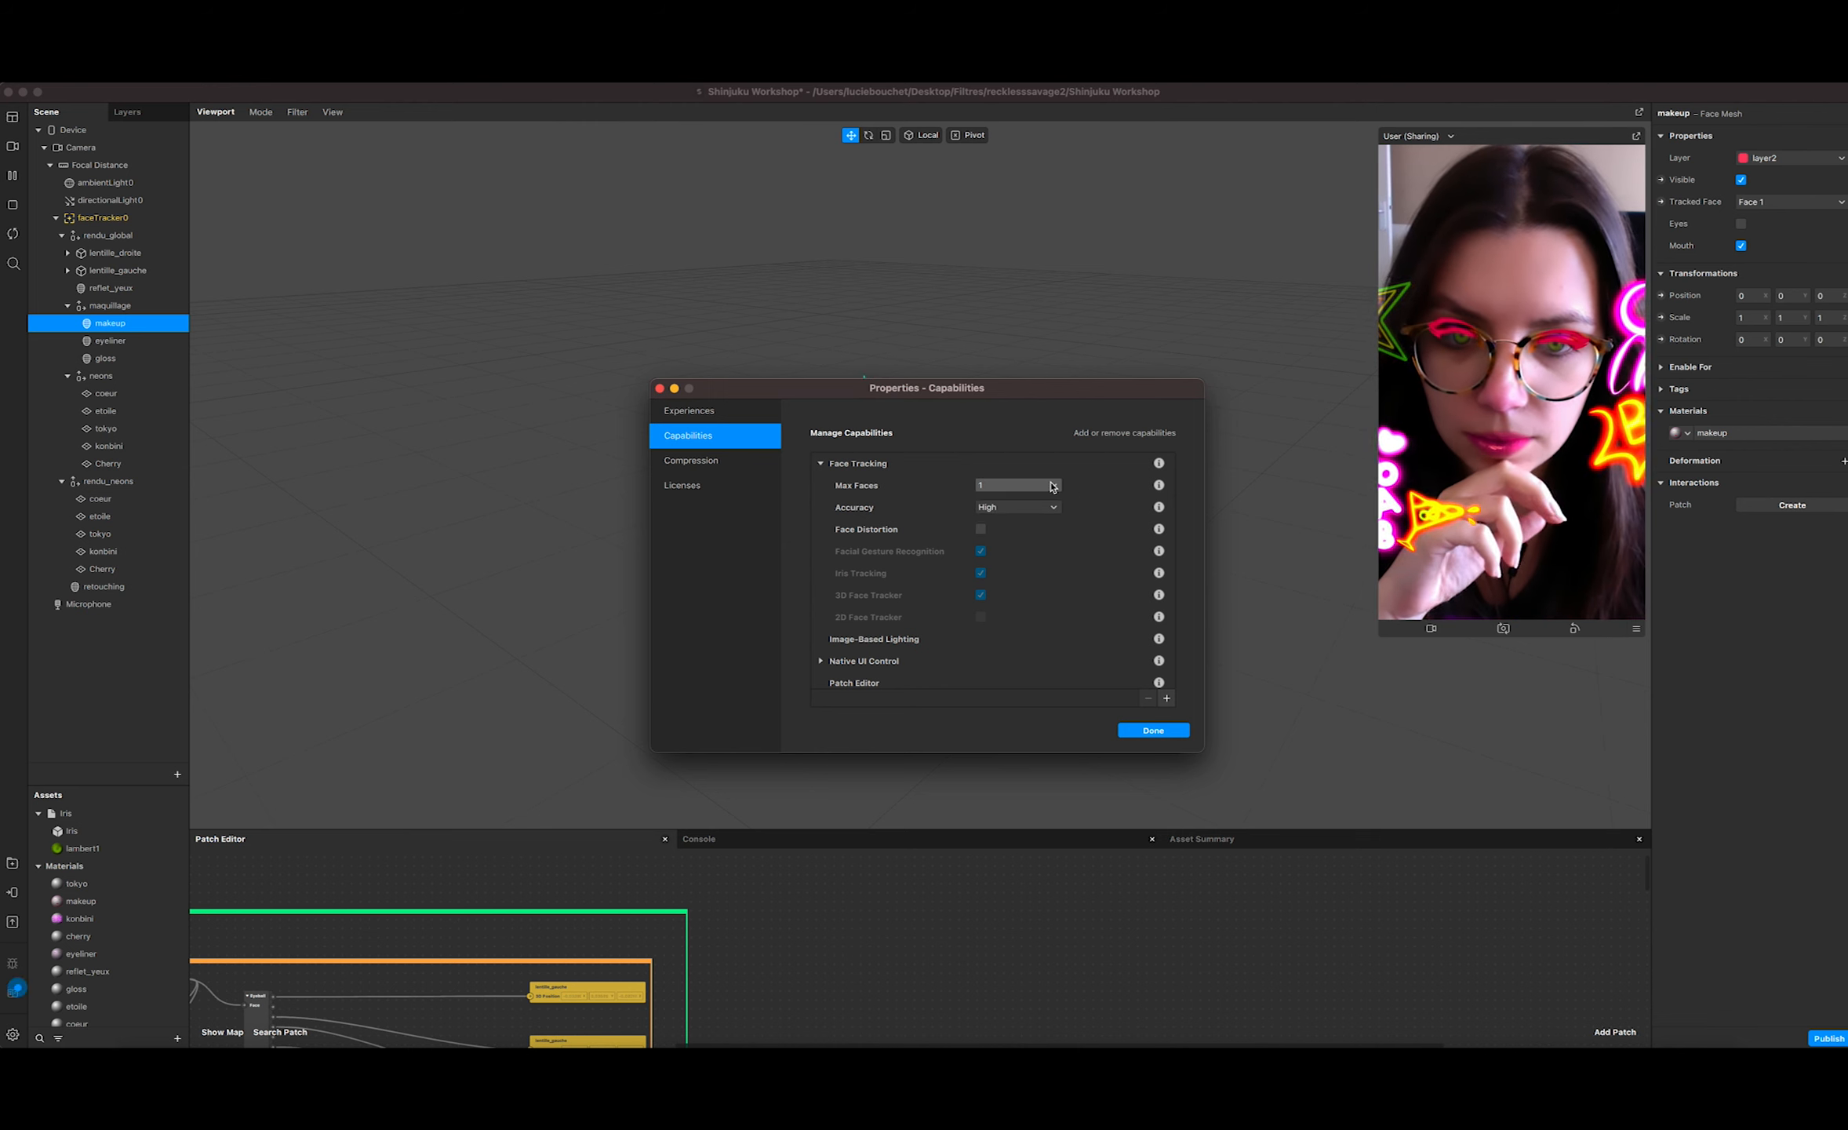
left_click(1056, 486)
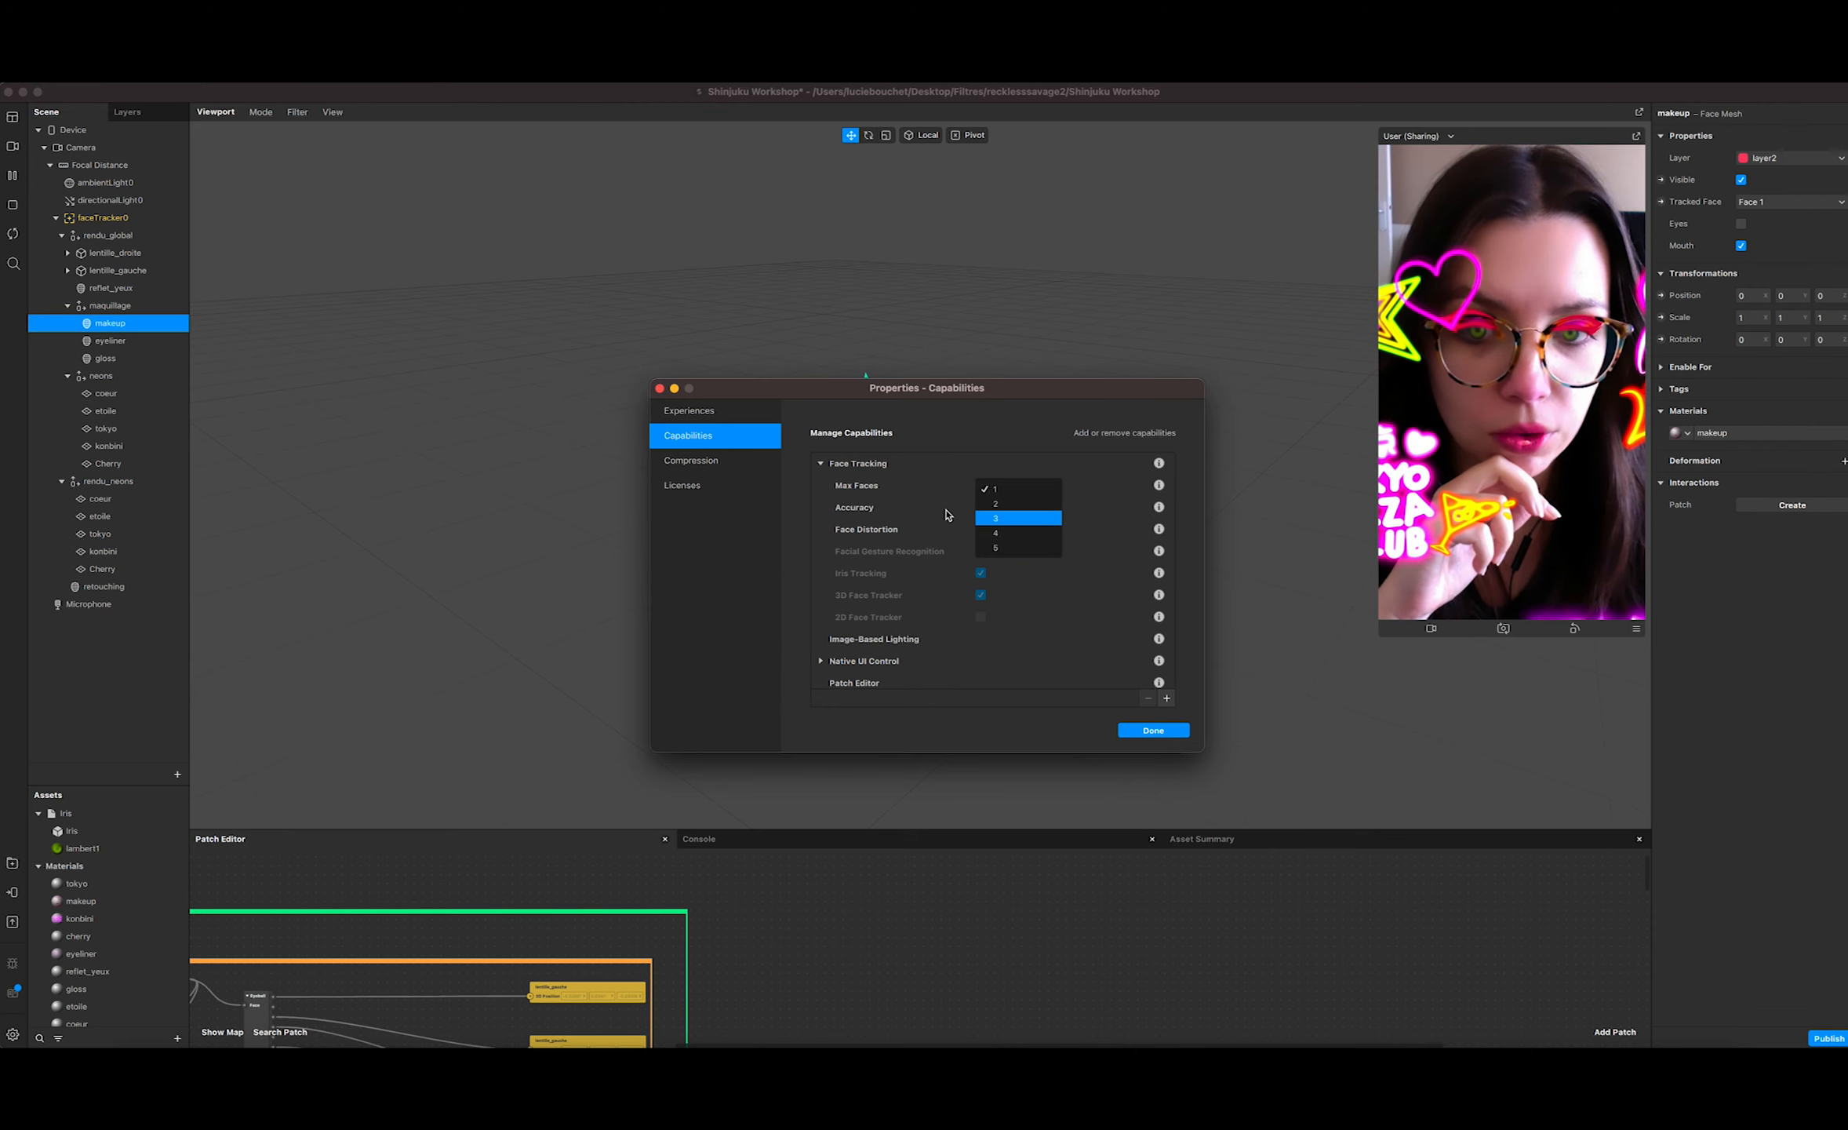
left_click(903, 502)
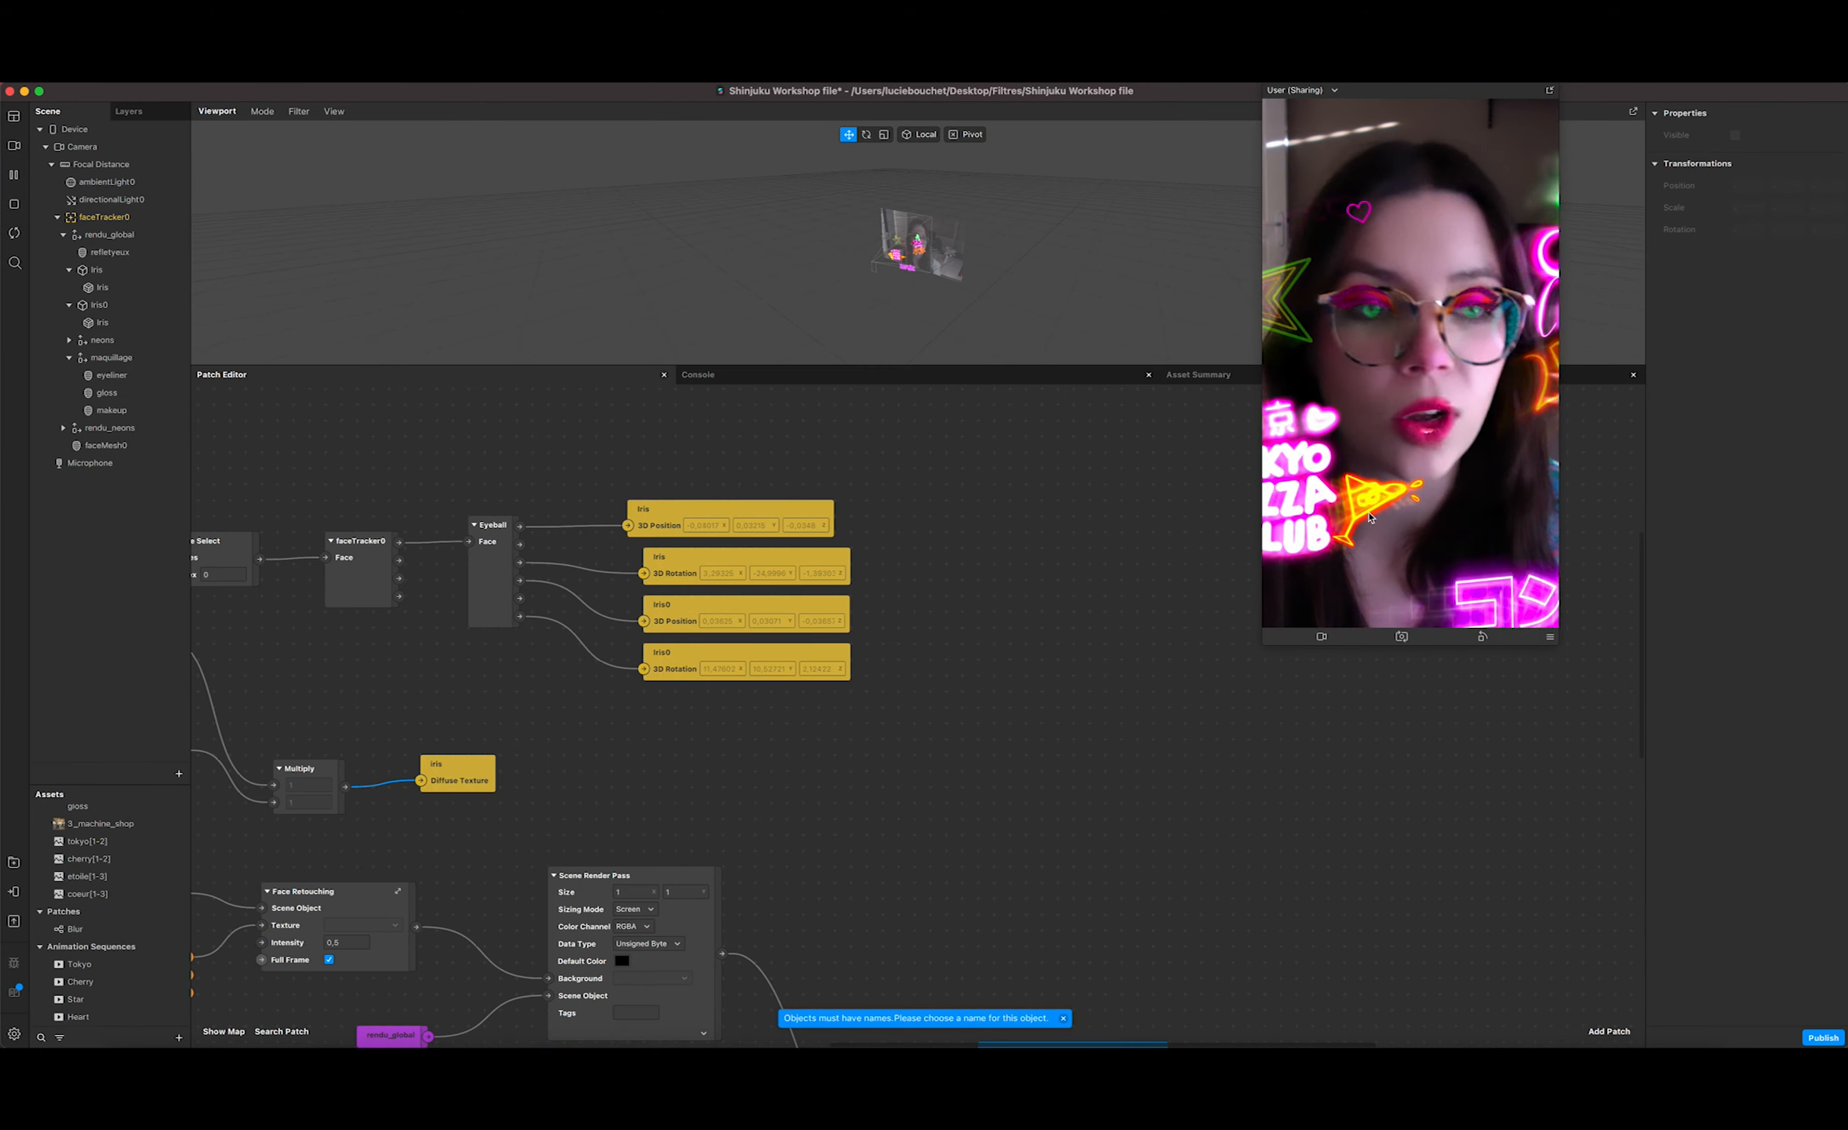
Step: Add a Screen Tap patch and place it in the empty area above the yellow iris position and rotation patches
double_click(1055, 738)
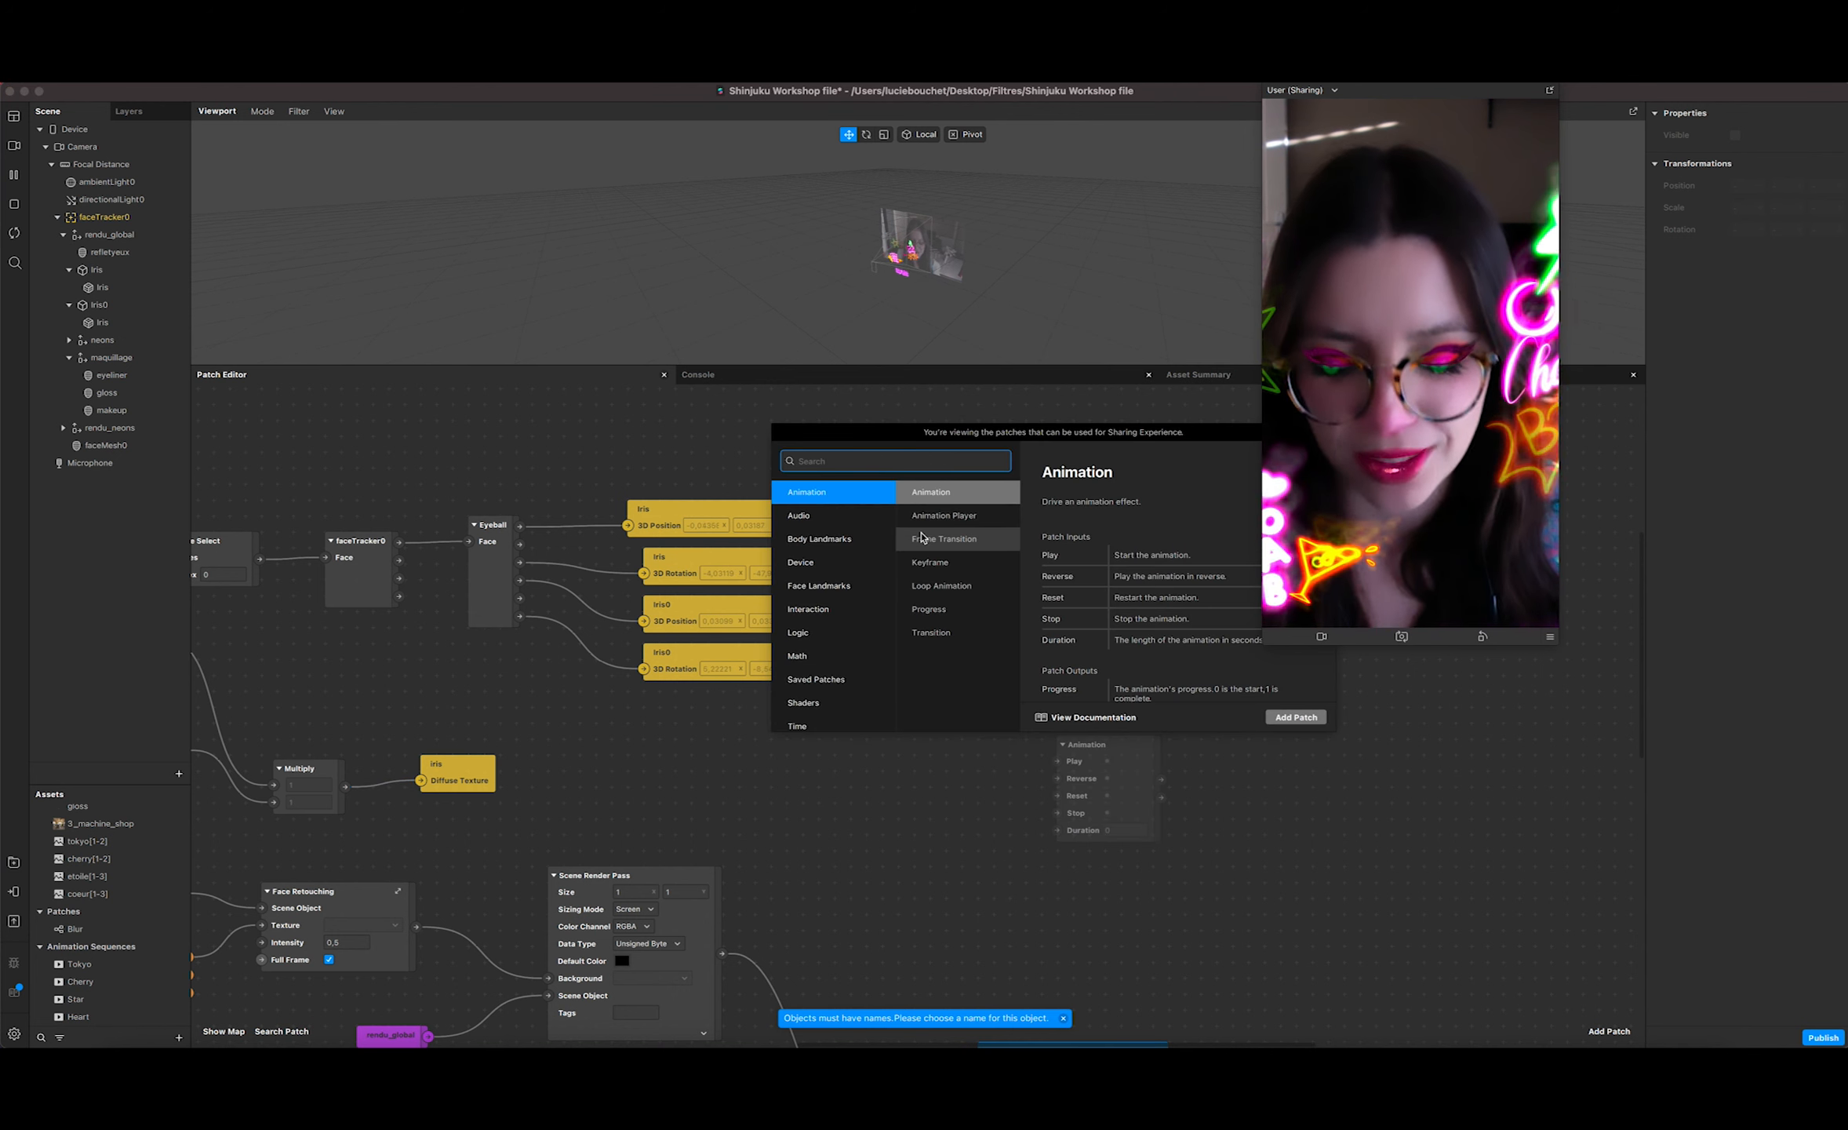
type("scre")
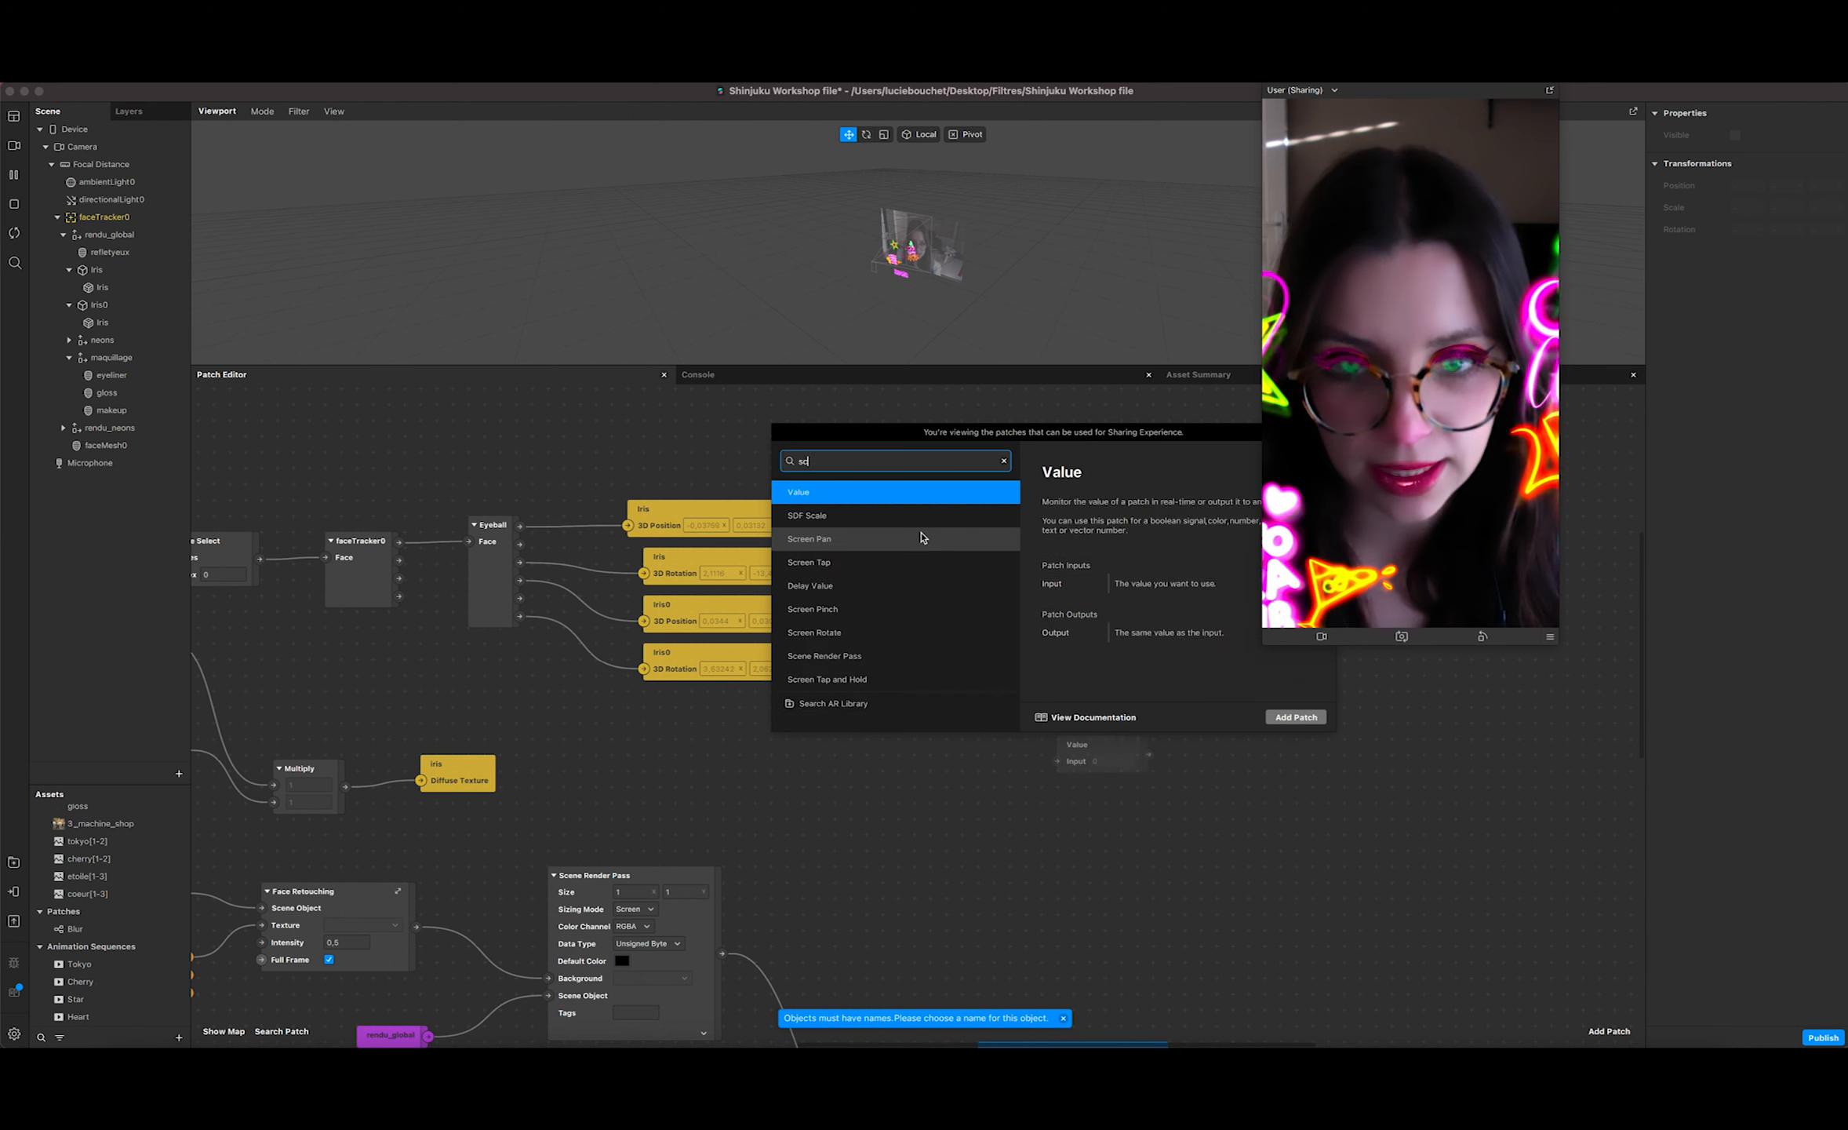
left_click(1296, 716)
left_click_drag(1087, 741, 971, 448)
scroll(971, 447, "up", 5)
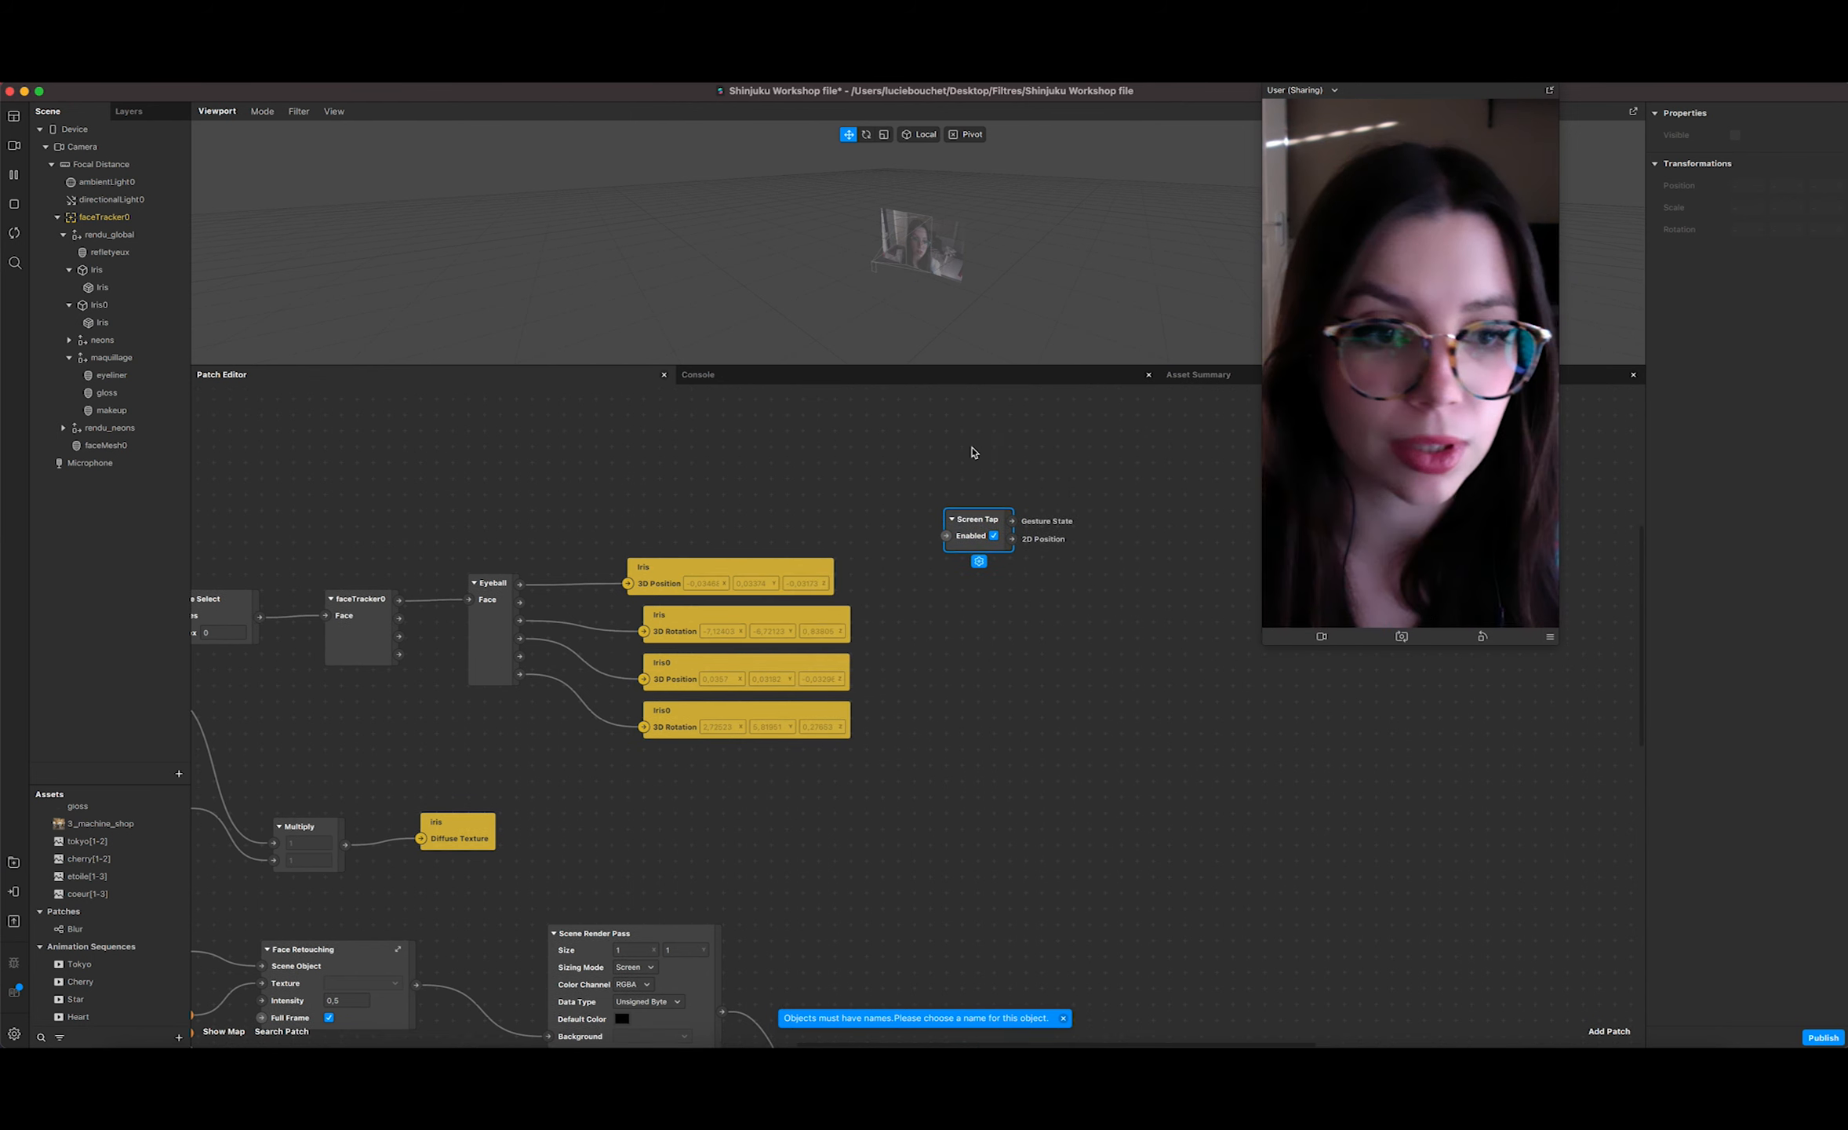
left_click_drag(977, 619, 818, 462)
Step: Add a Counter patch beside Screen Tap and connect the tap's Gesture State to its Increase input
right_click(954, 503)
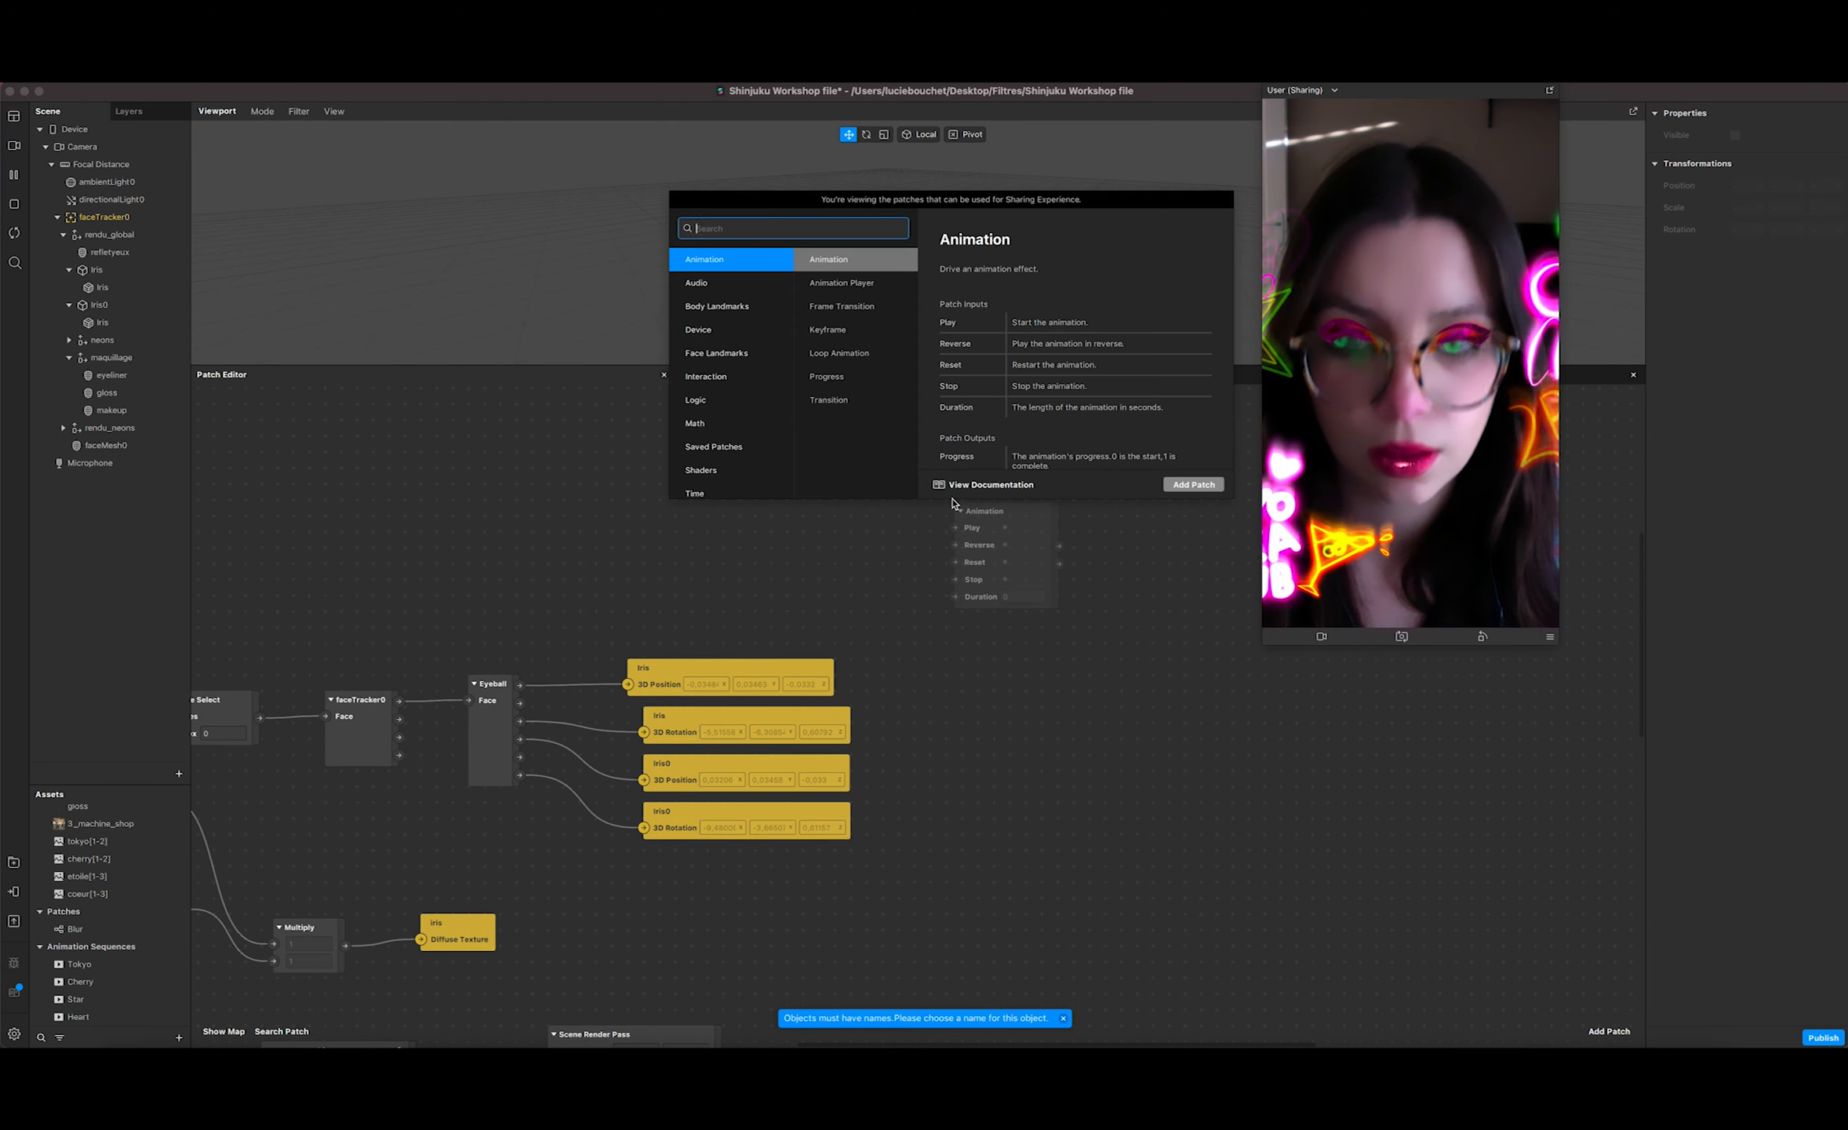
type("coun")
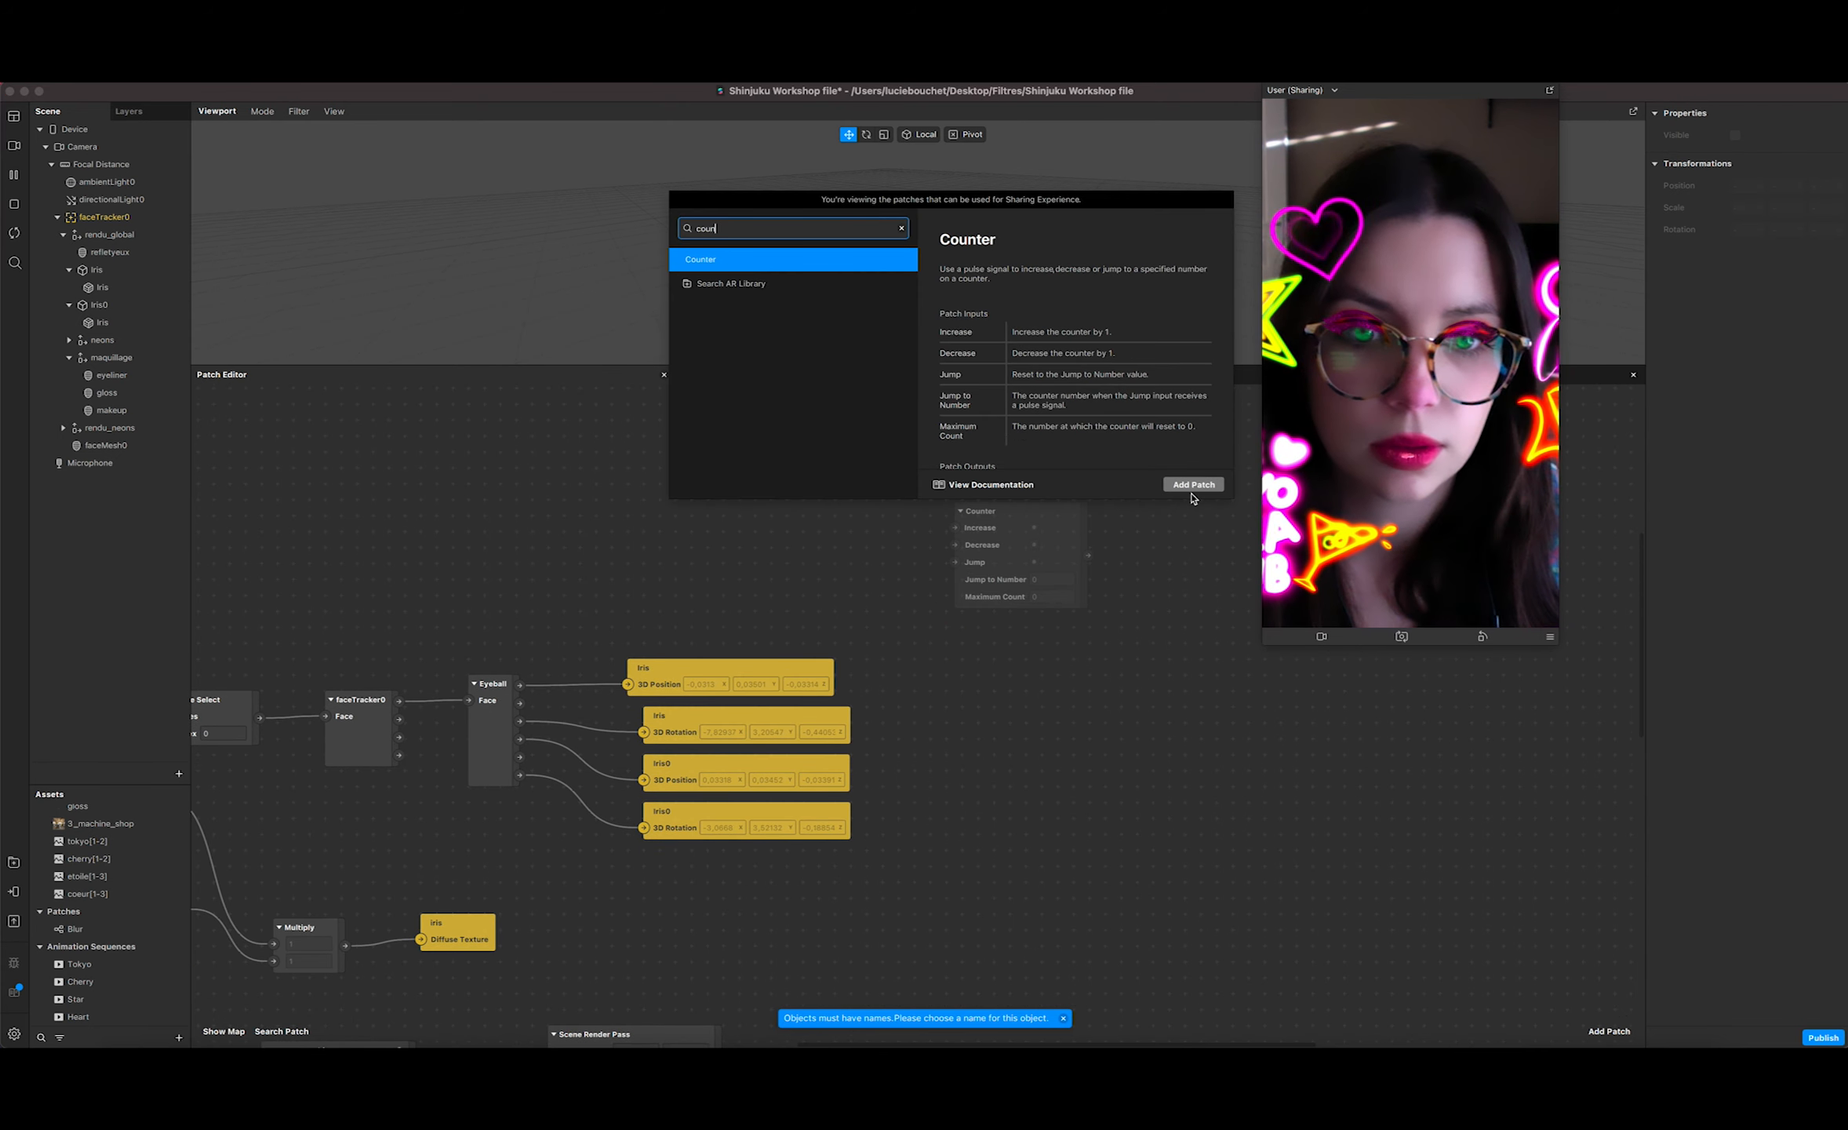
left_click(1193, 484)
left_click_drag(853, 462, 954, 437)
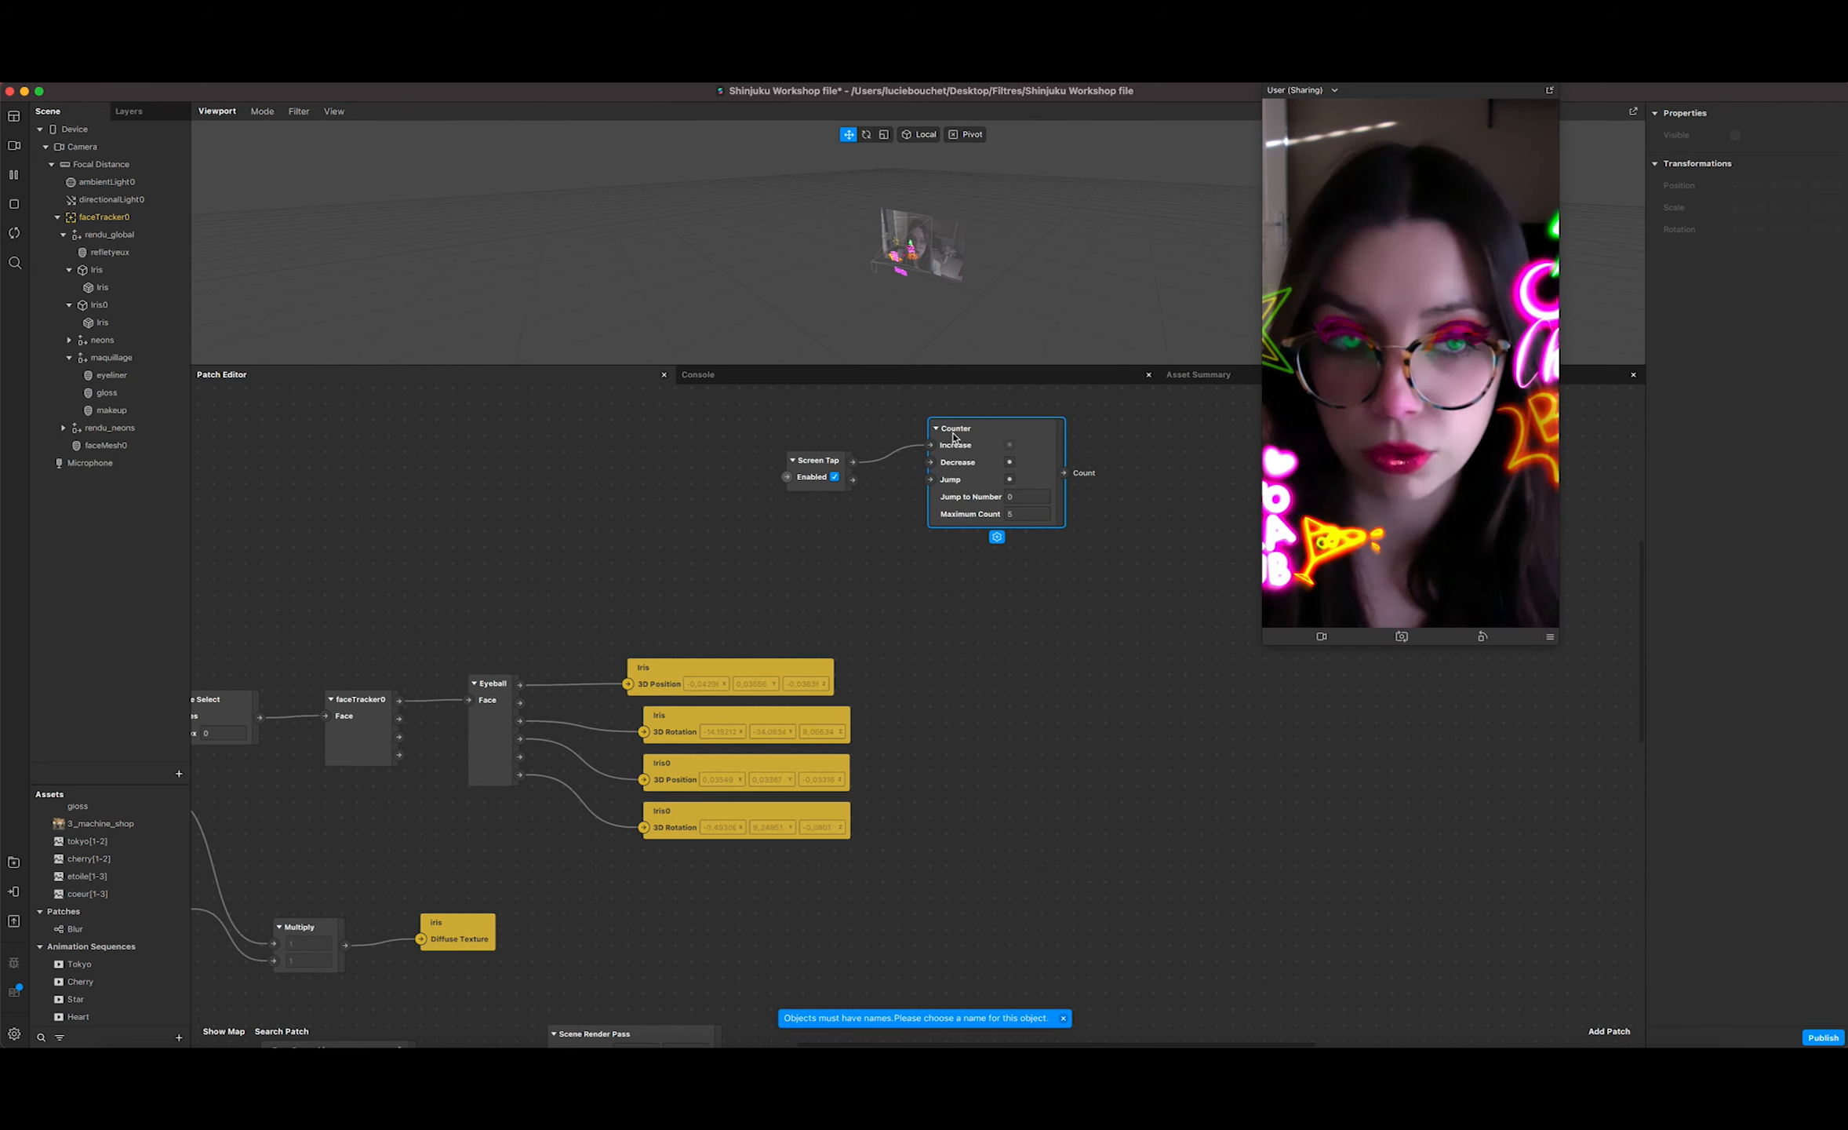
scroll(954, 440, "up", 3)
left_click_drag(967, 510, 951, 493)
Step: Set the Counter patch's Maximum Count to 2
left_click(1006, 569)
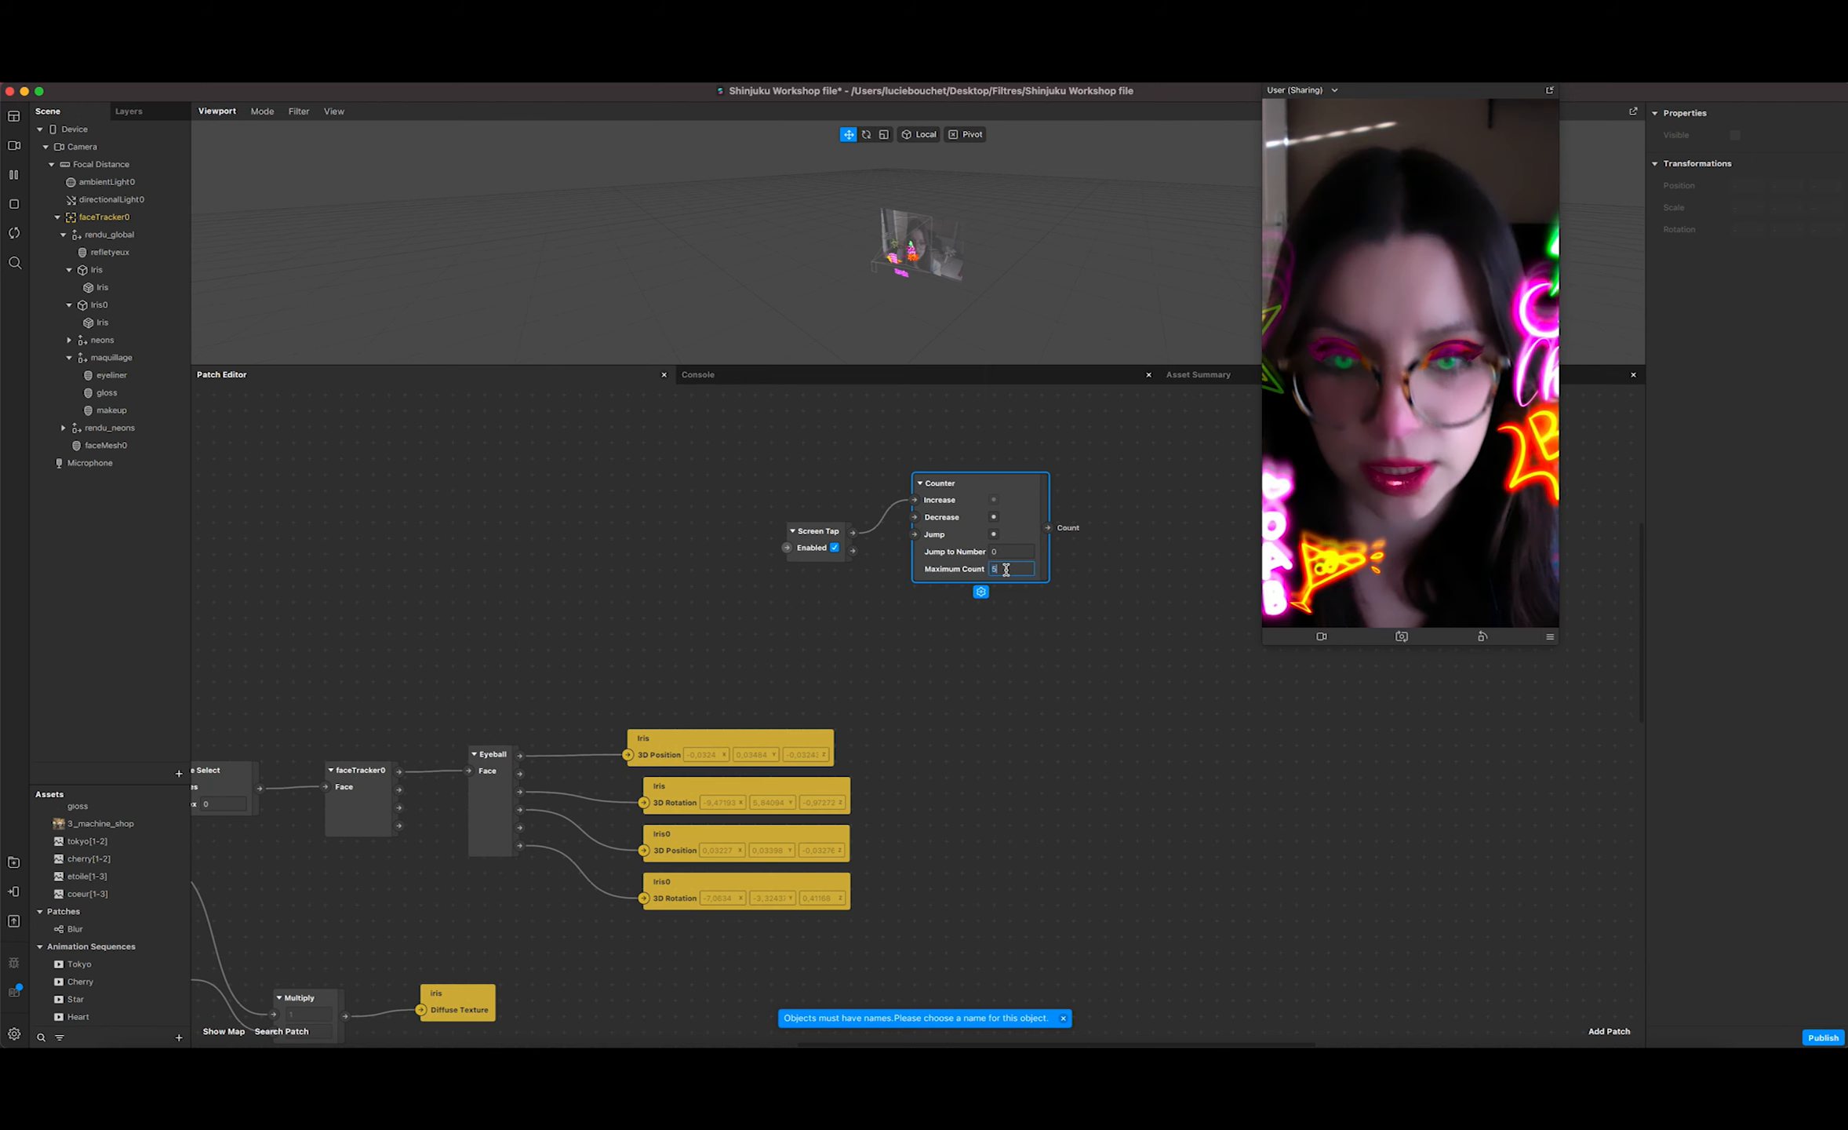
type("2")
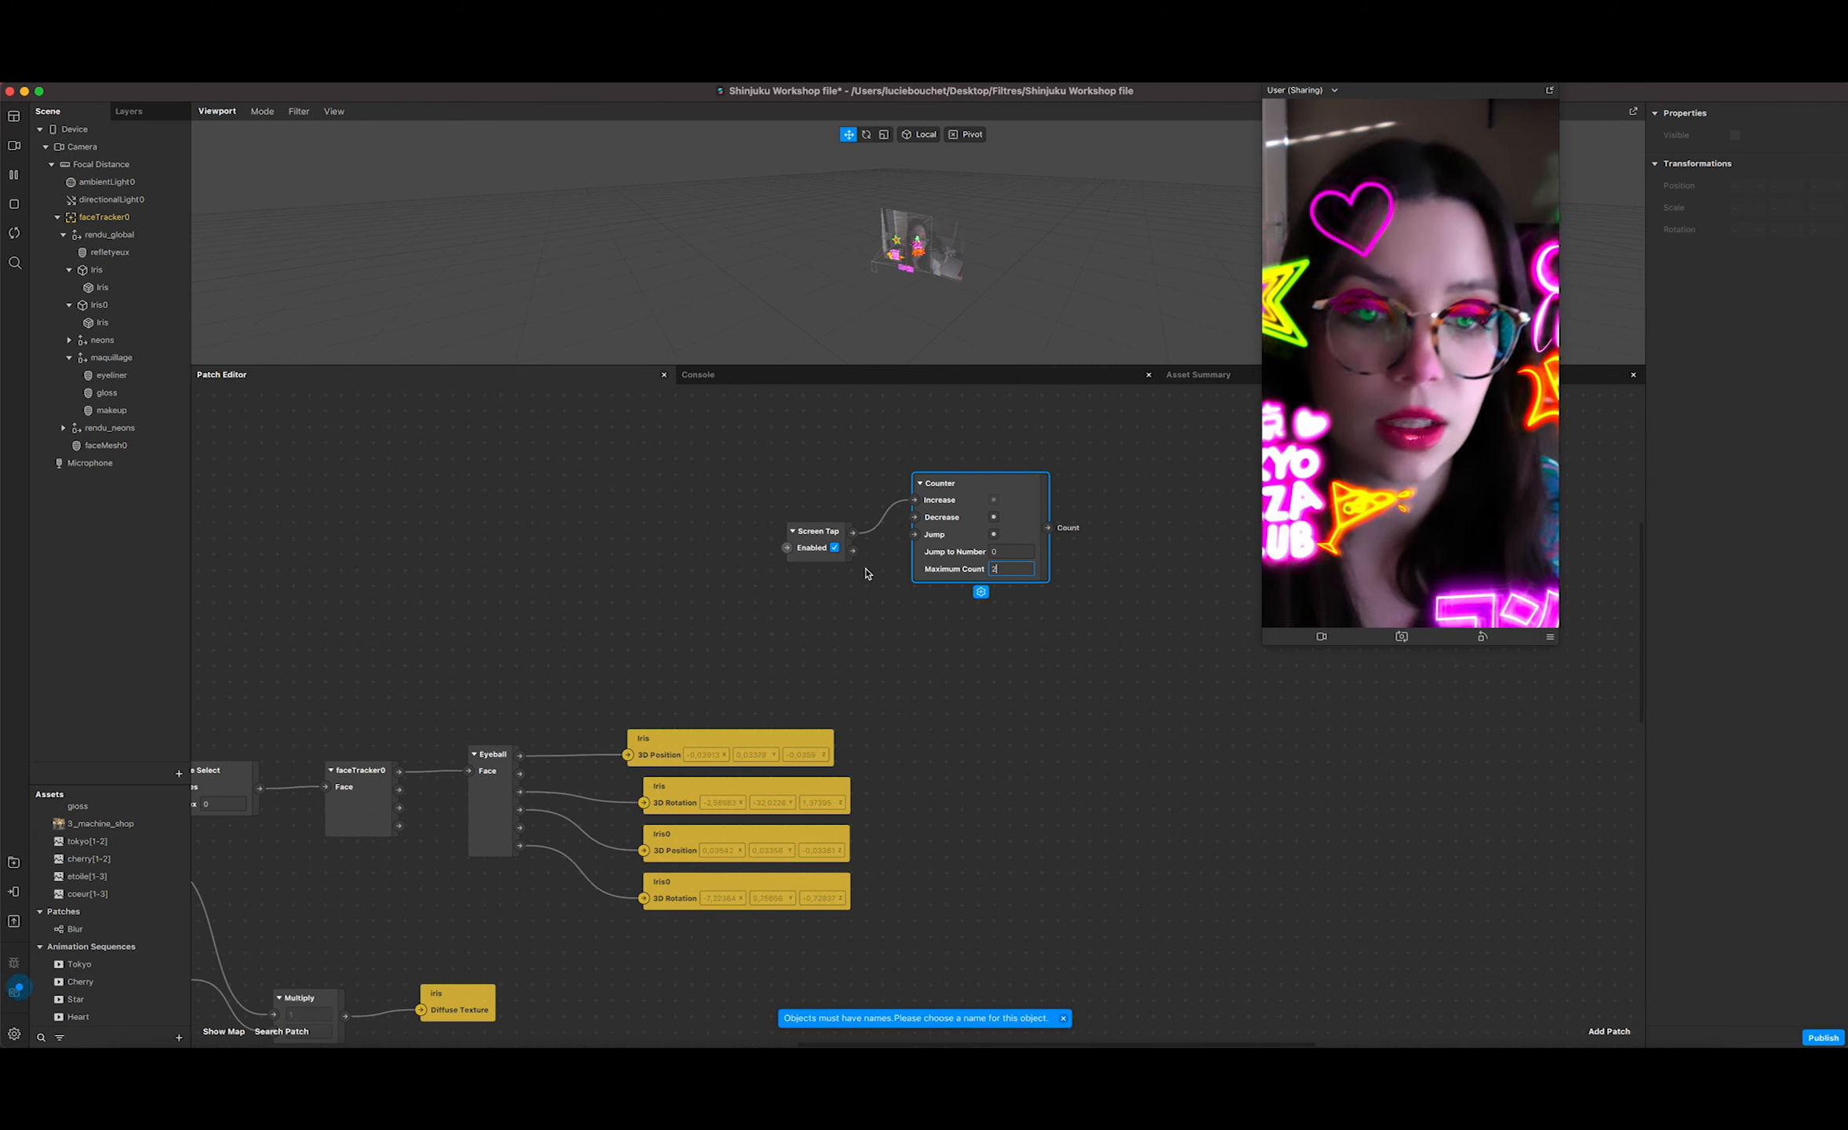
left_click(1002, 605)
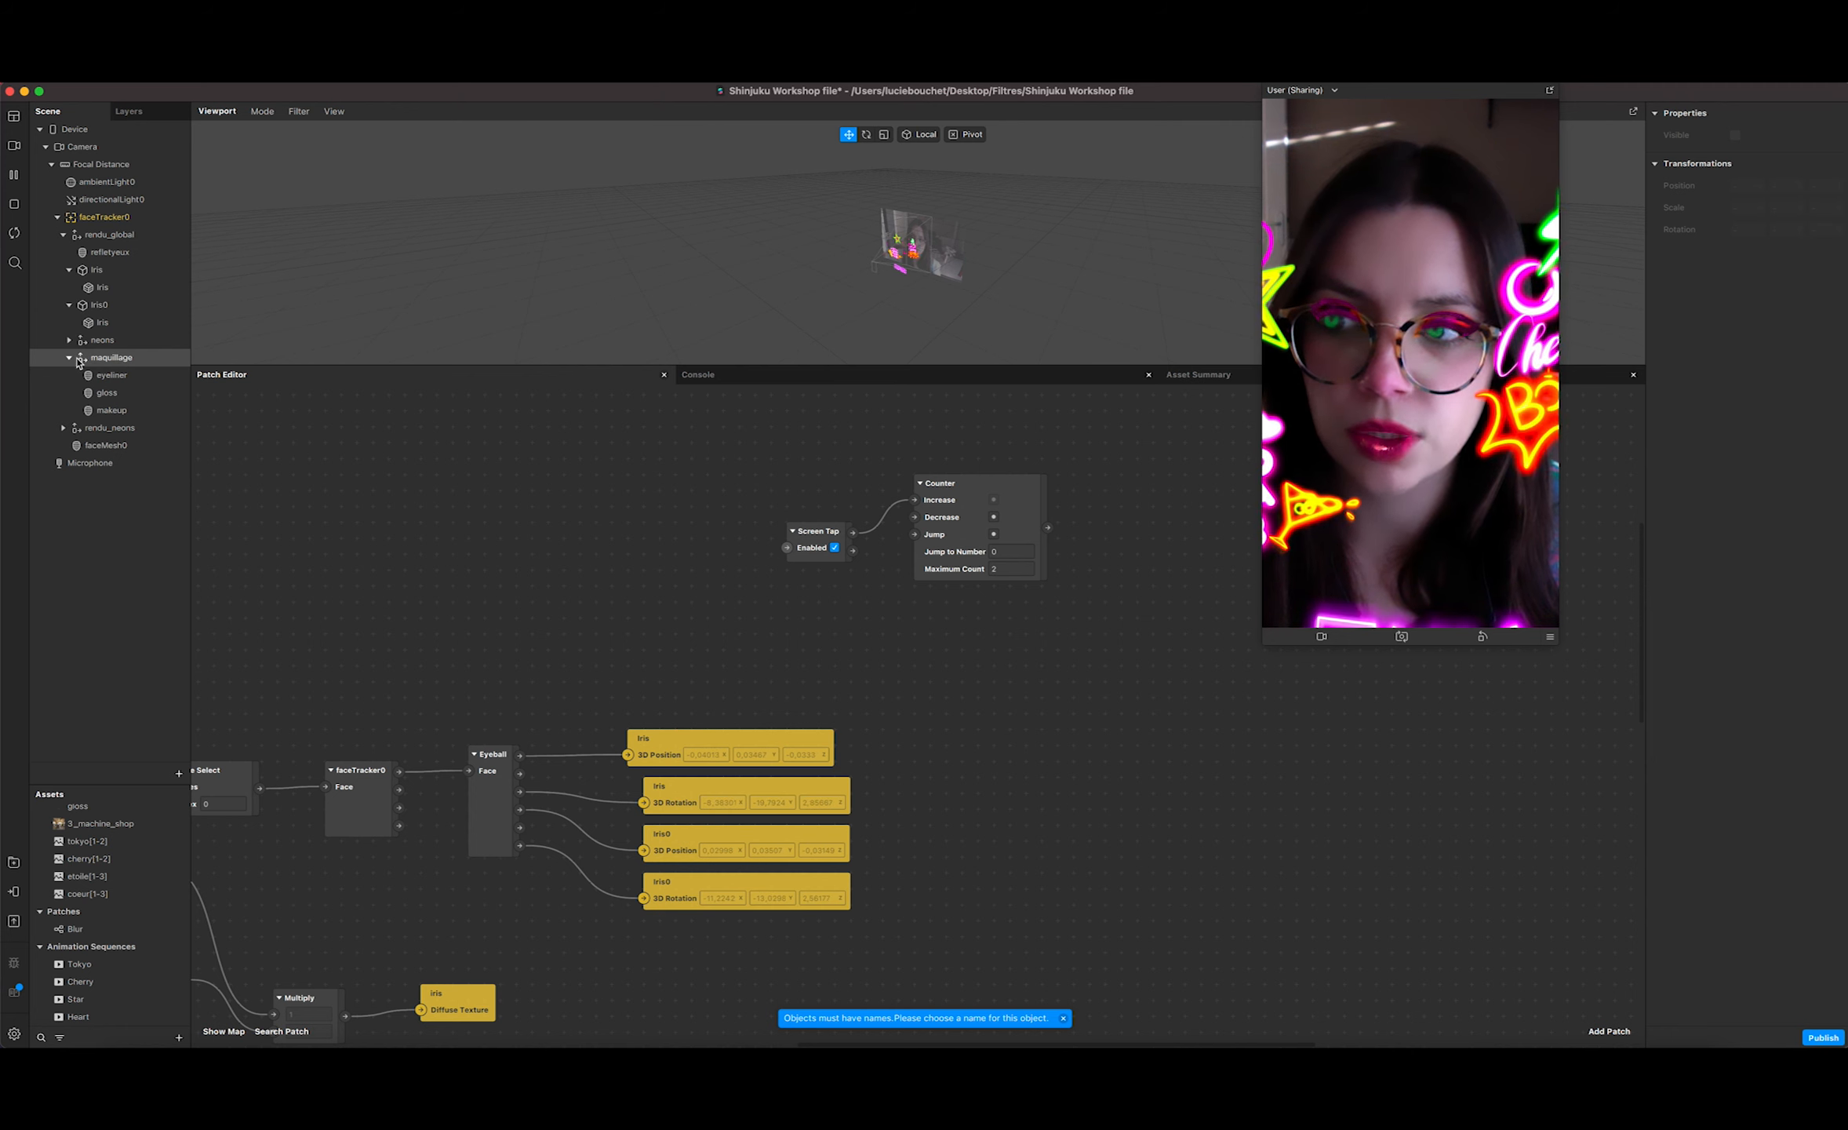
Step: Create a Visible patch for the maquillage null object and place it near the Counter patch
left_click(112, 359)
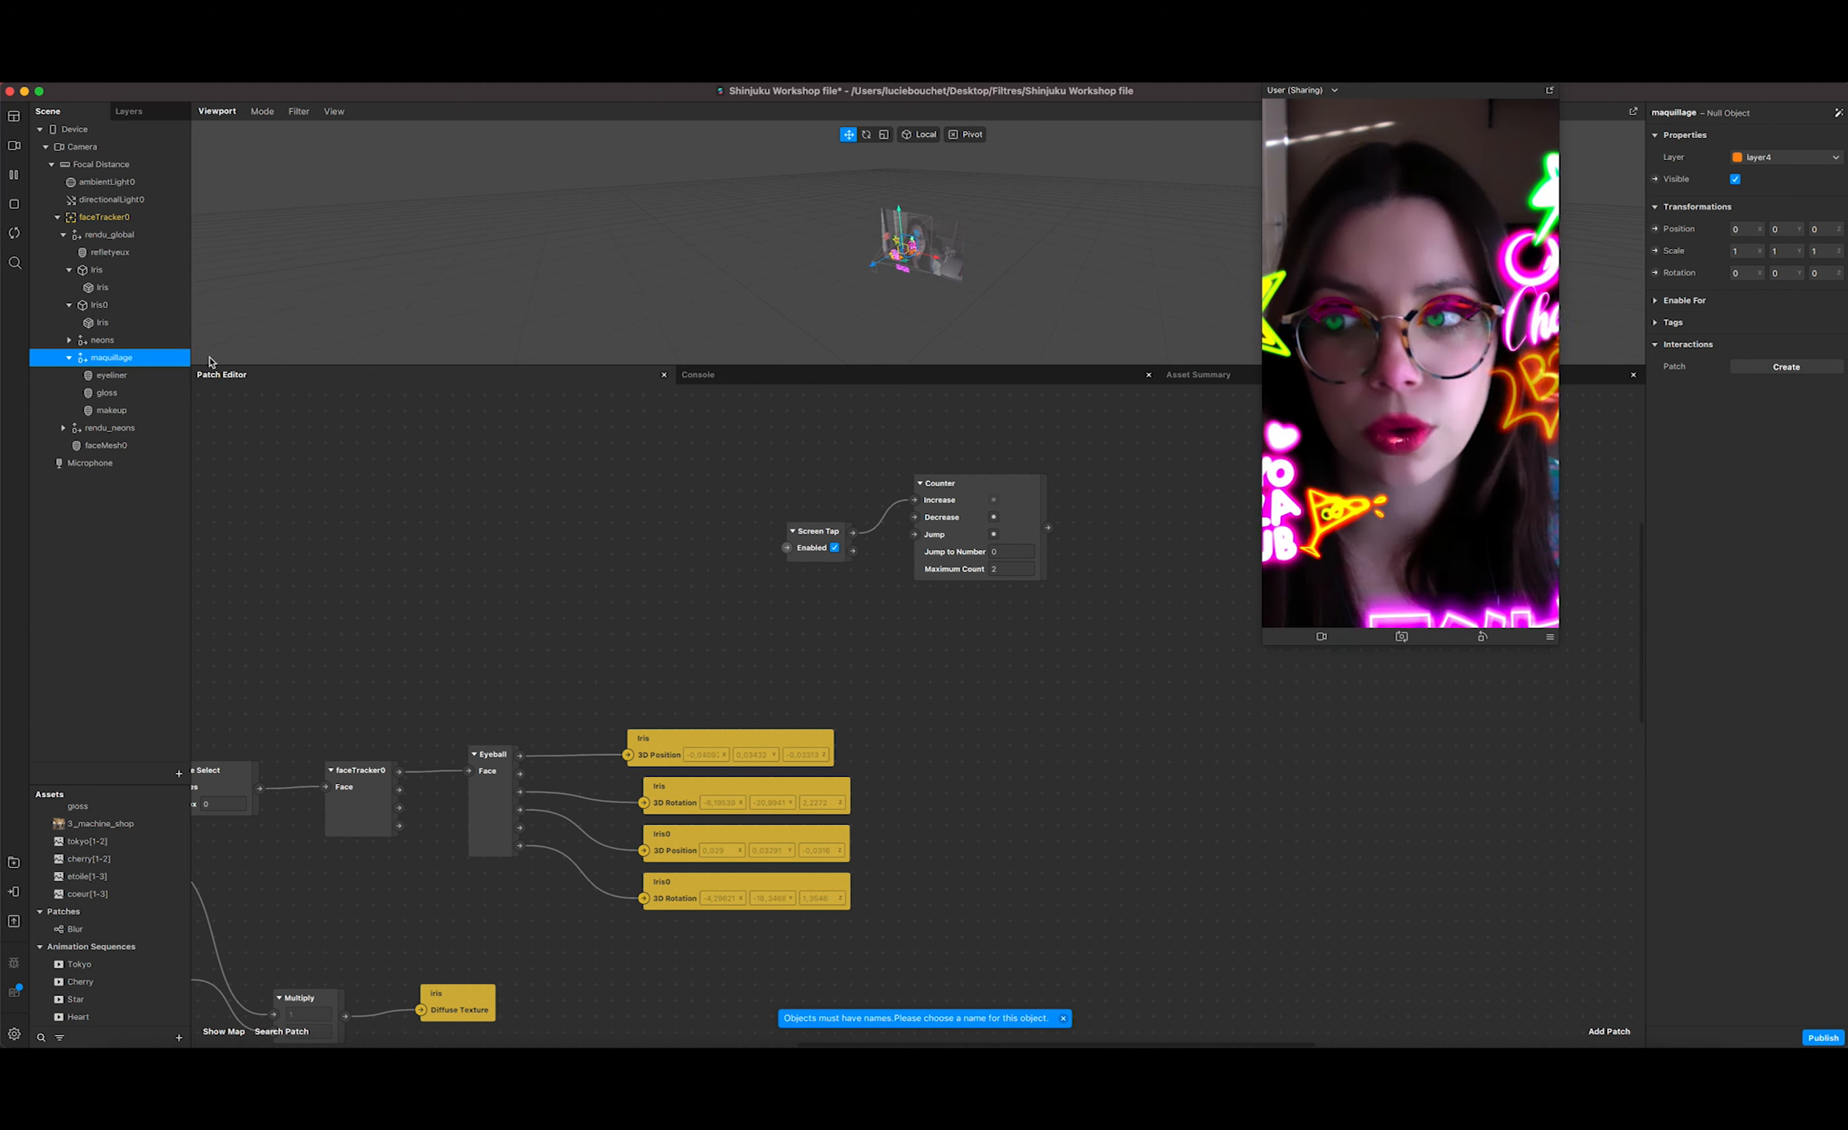
left_click(1656, 178)
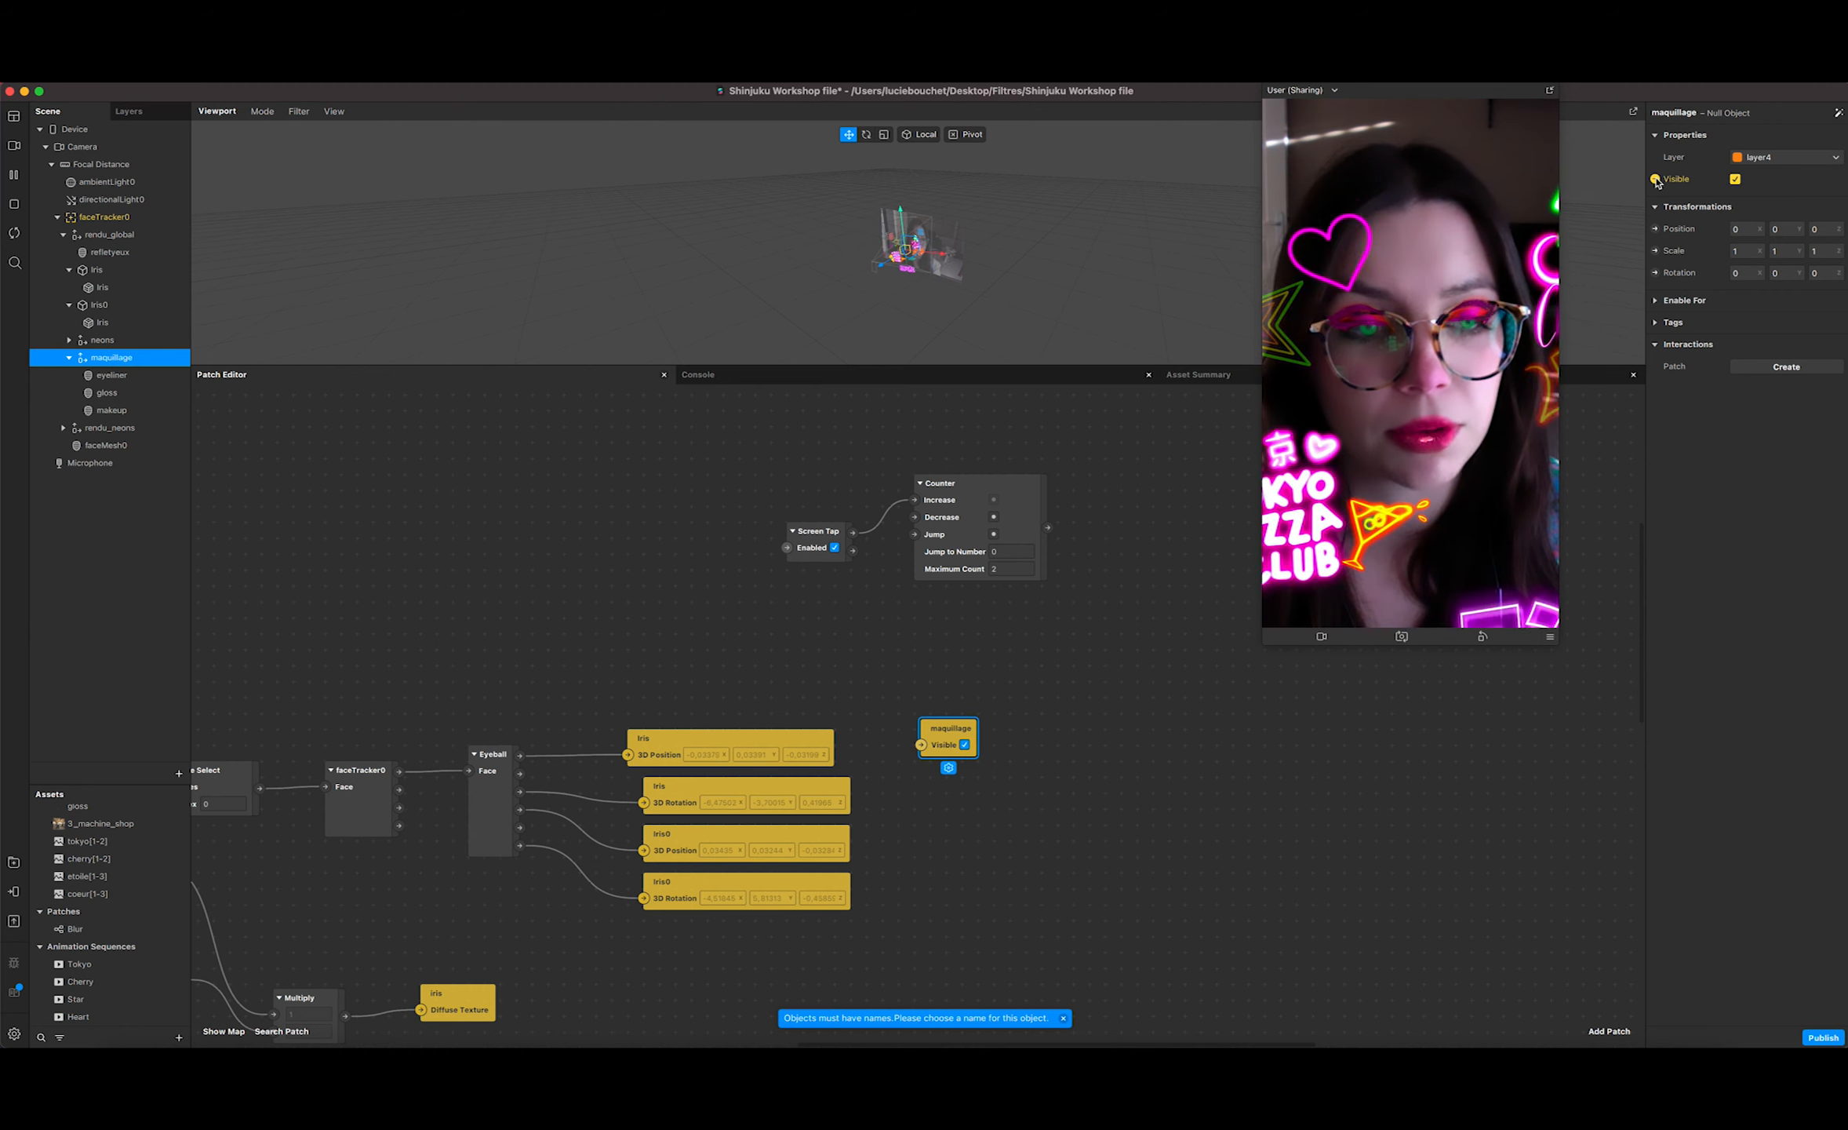
left_click_drag(936, 726, 1081, 598)
Step: Add an Equals Exactly patch fed by the Counter's Count and connect its output to the maquillage Visible patch
type("equa")
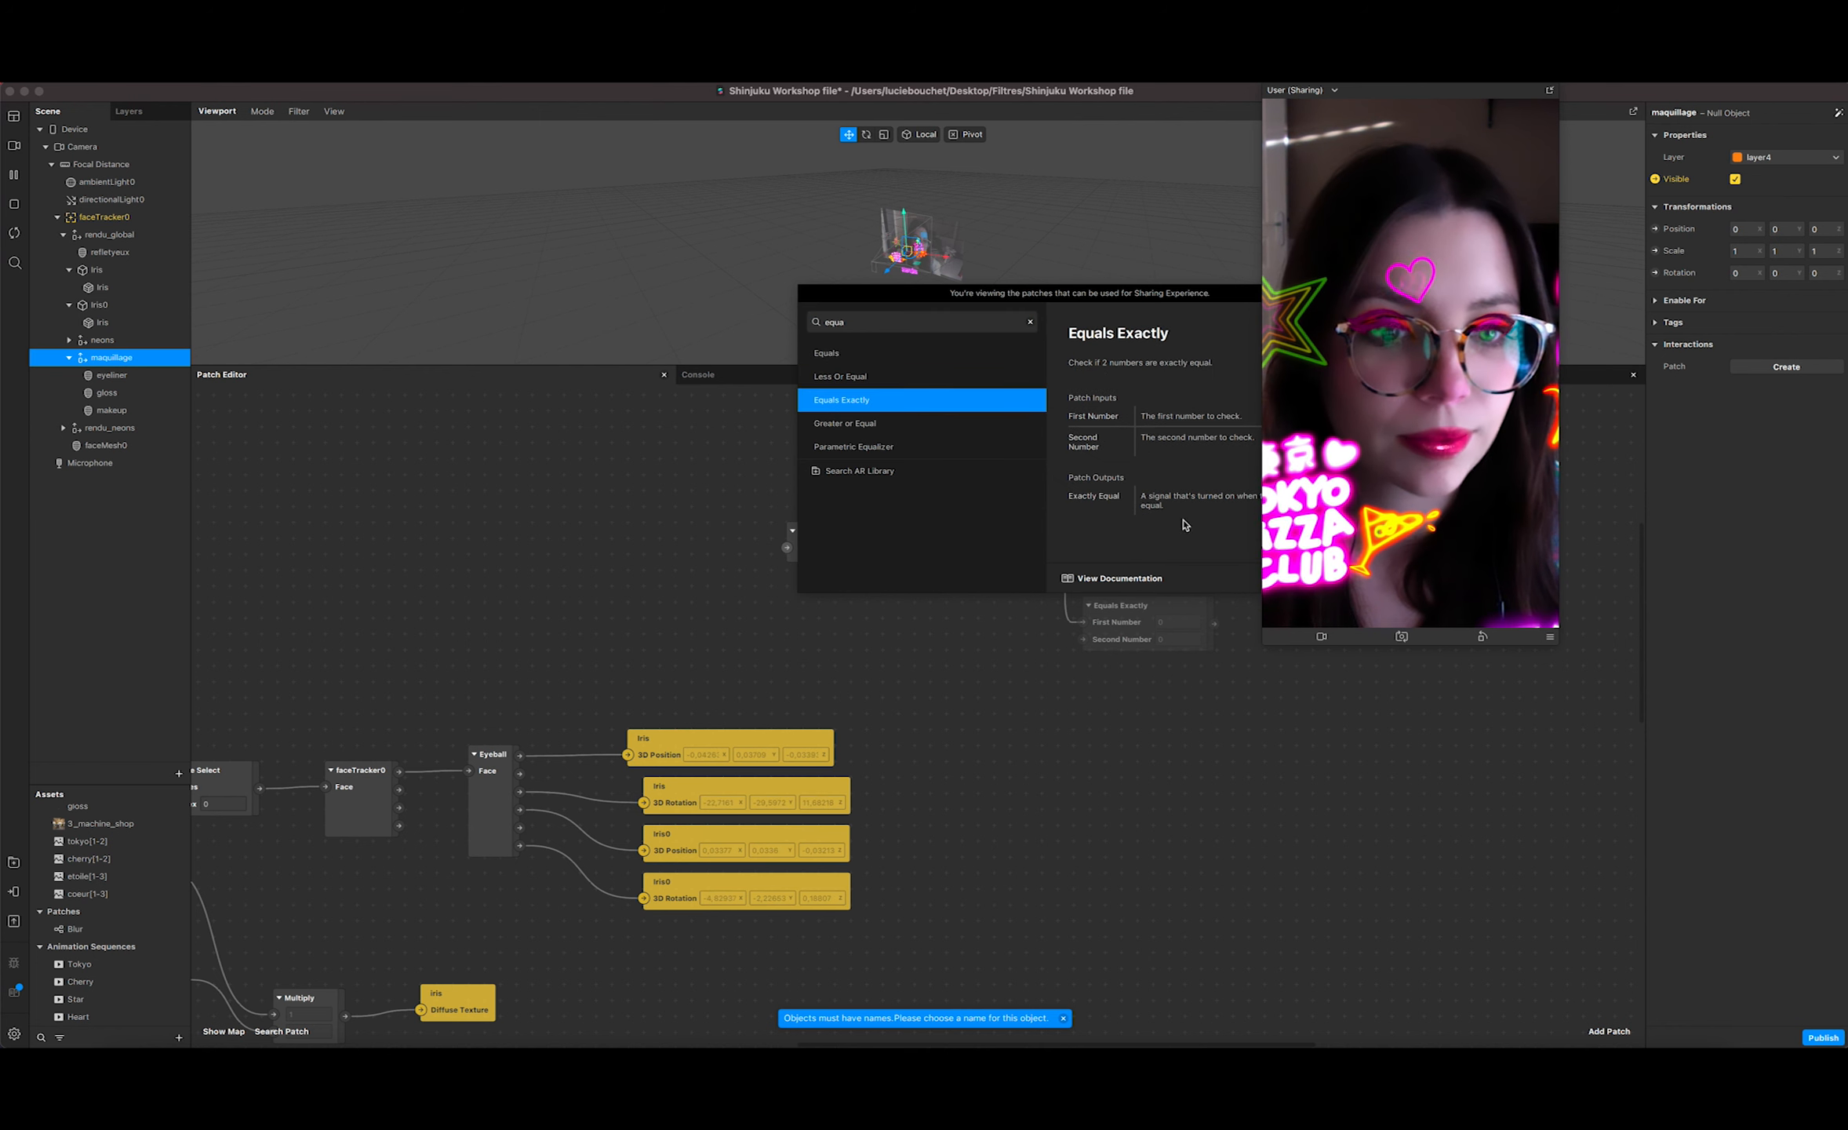
key("Return")
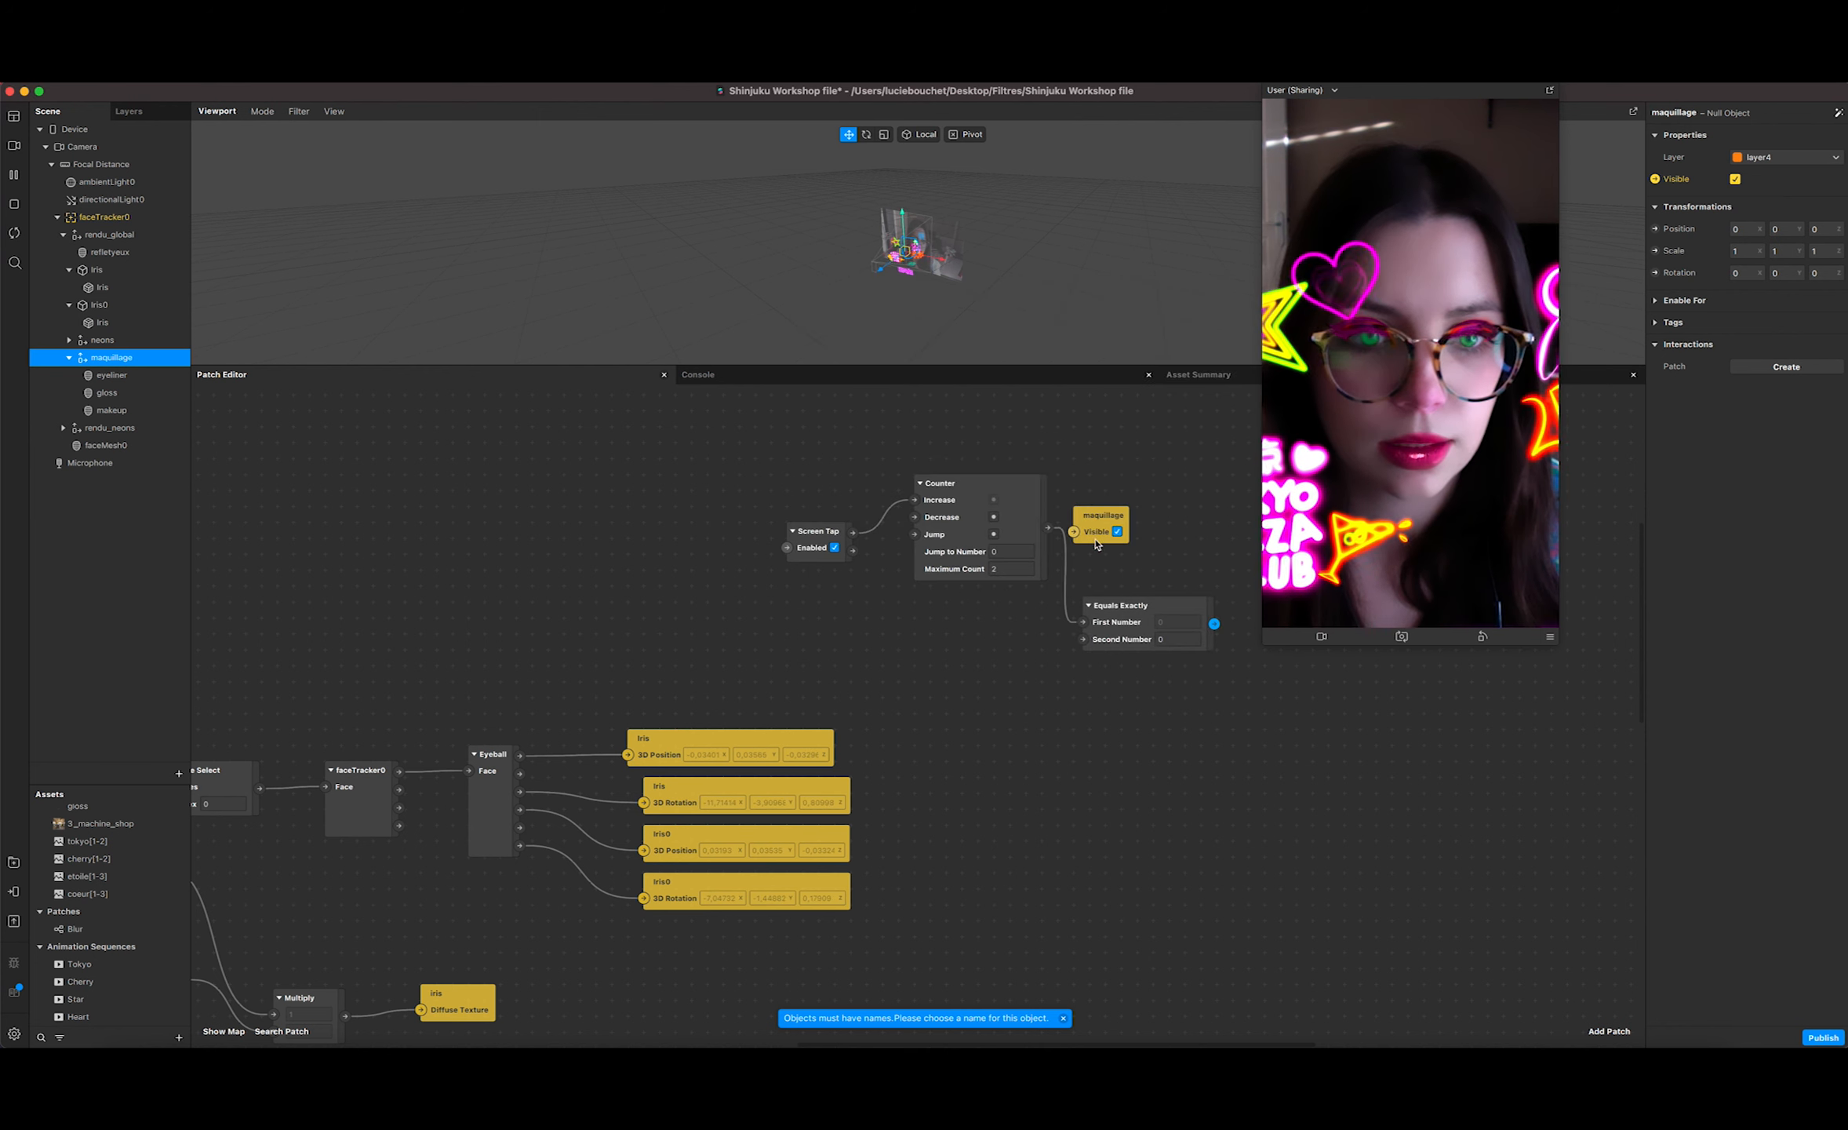
left_click_drag(1103, 515, 1230, 466)
left_click_drag(1184, 647, 1201, 483)
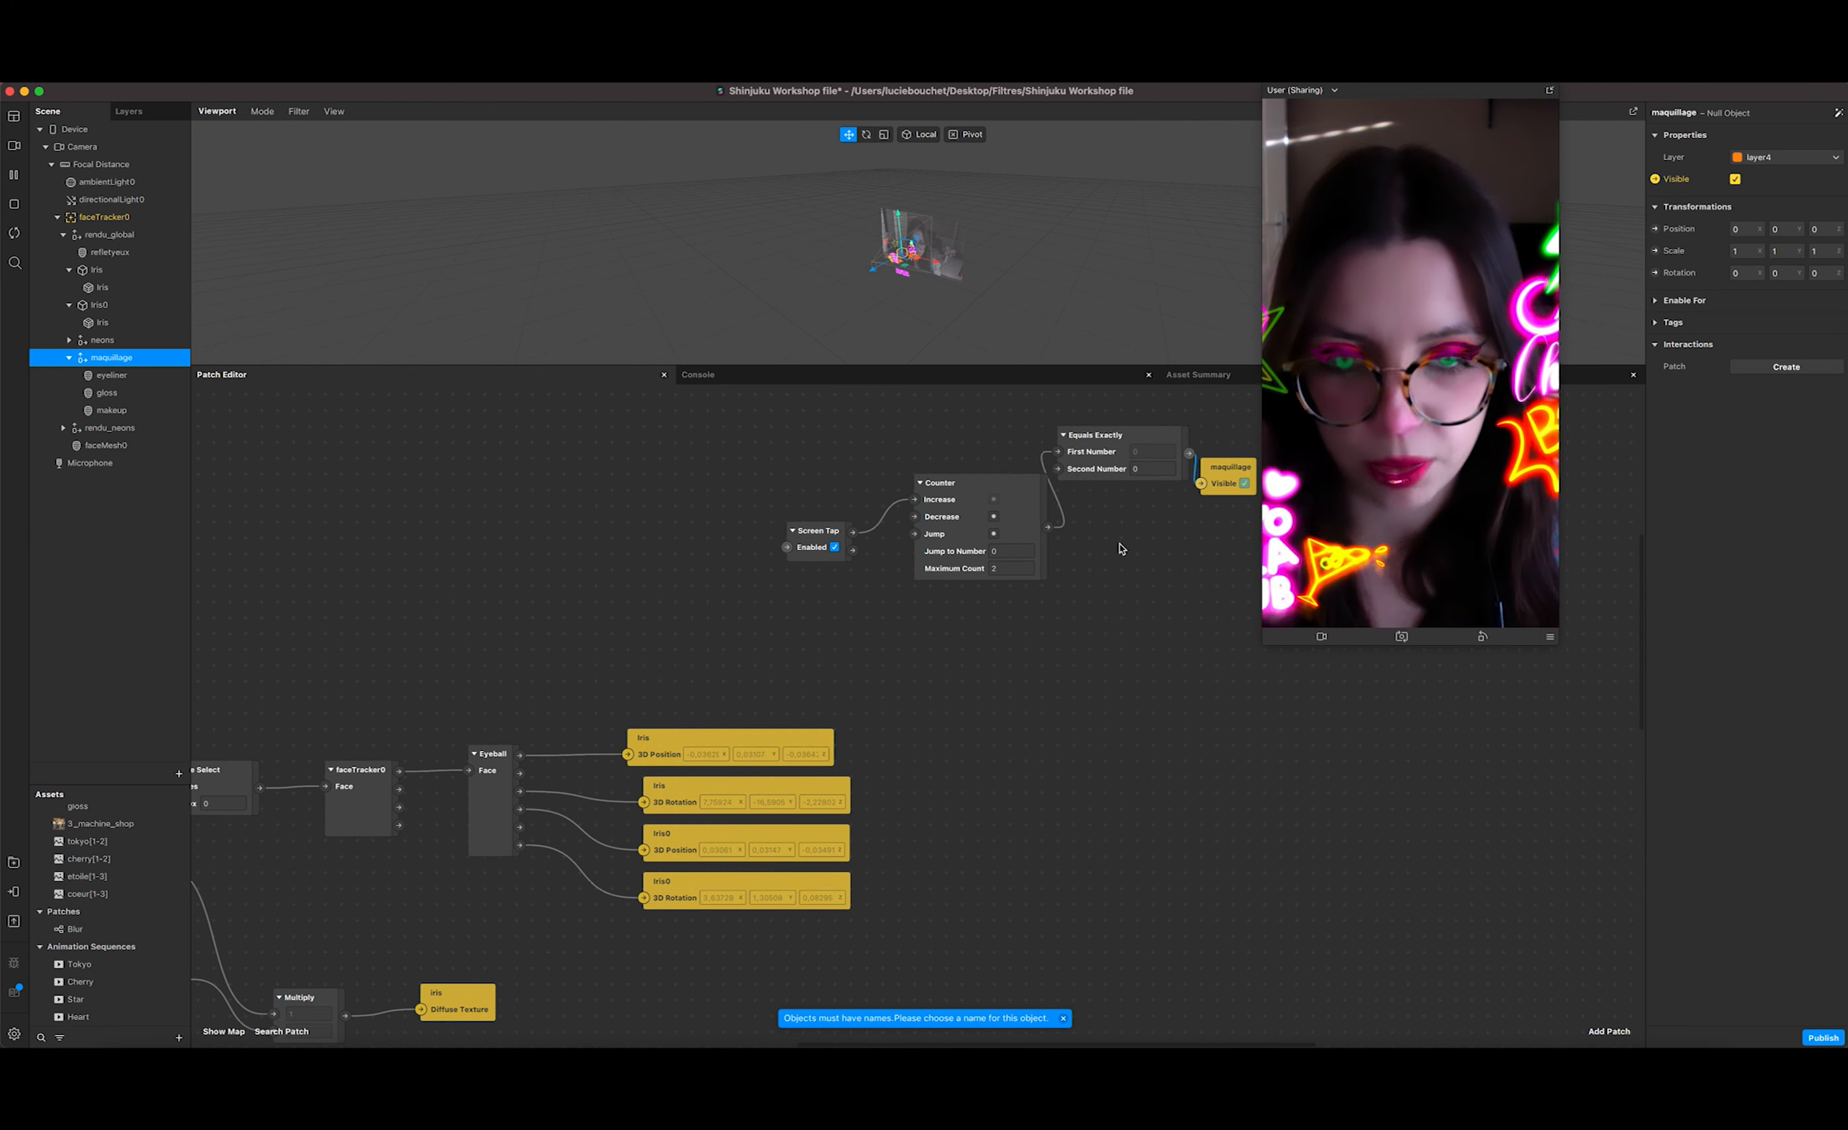
Step: Add a second Equals Exactly patch below the first and connect the Counter's Count output to its First Number
right_click(1134, 589)
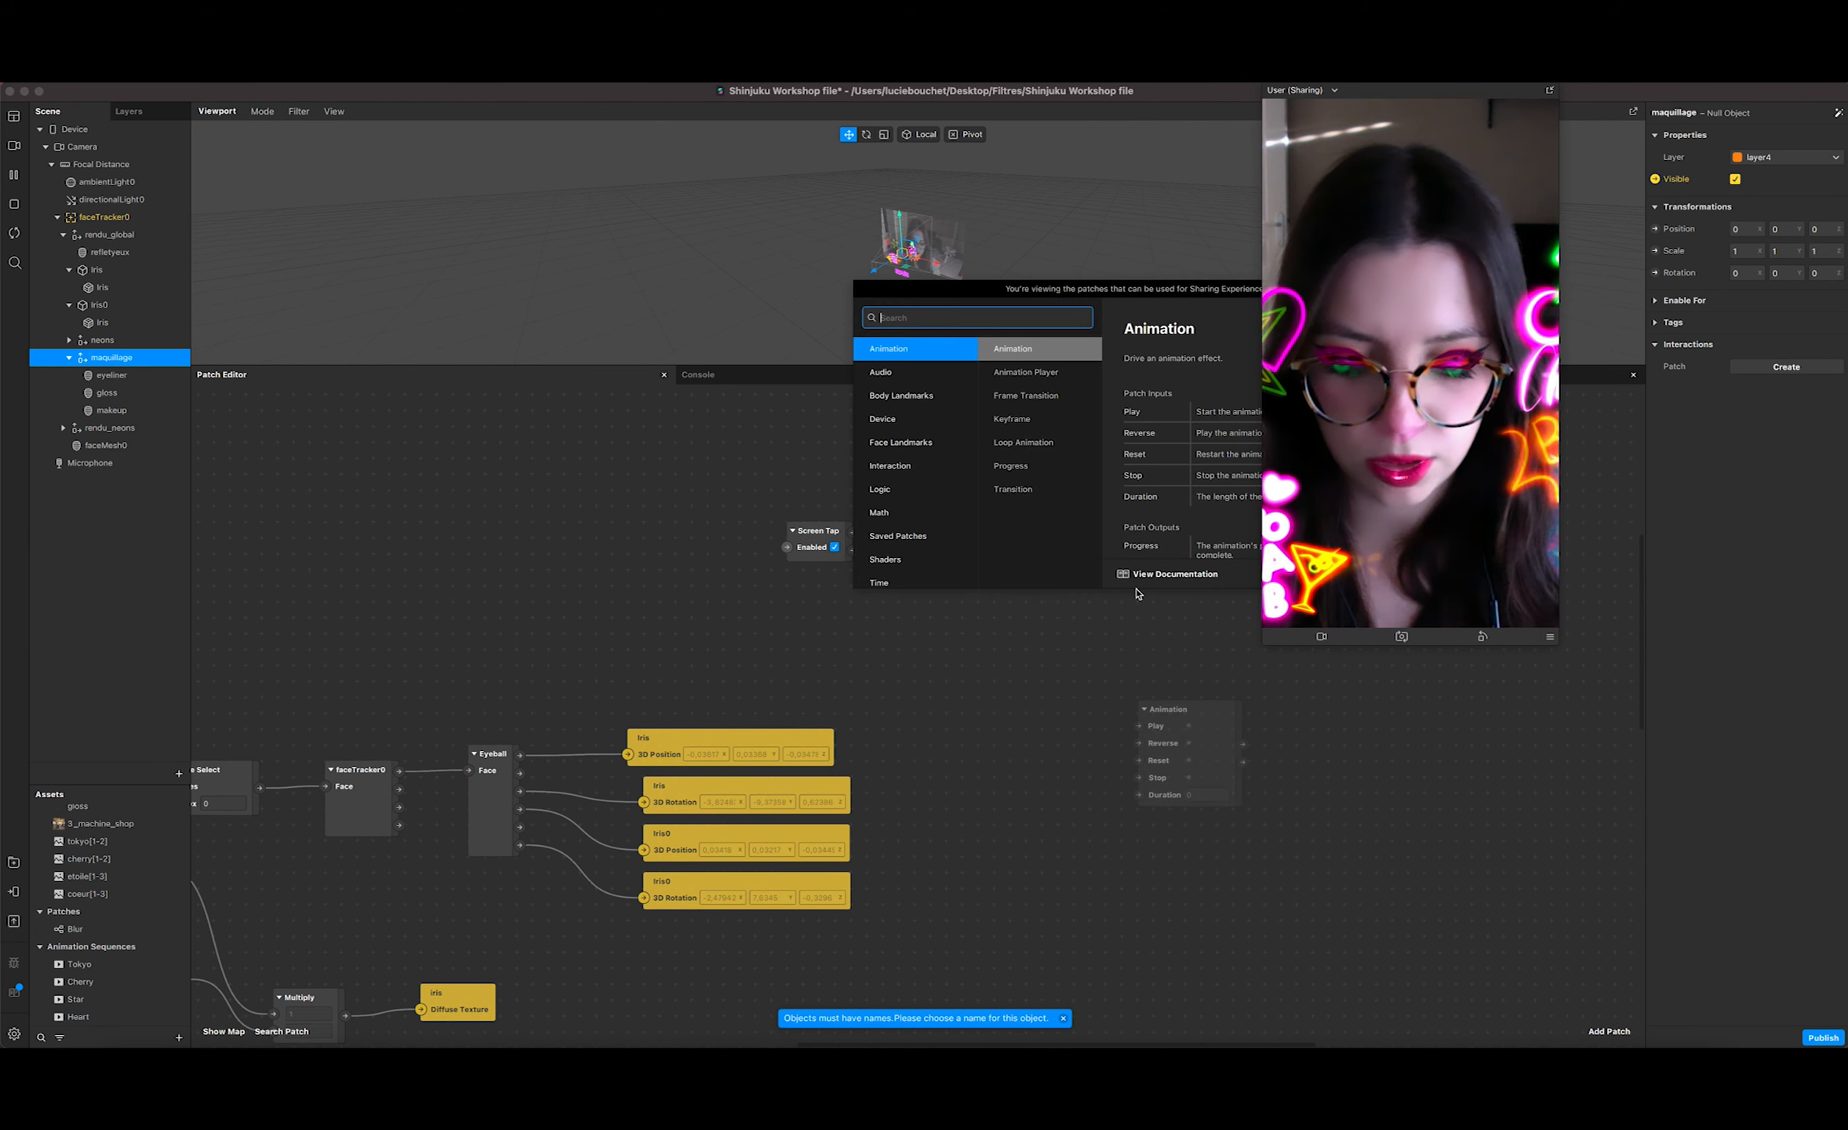
type("equal")
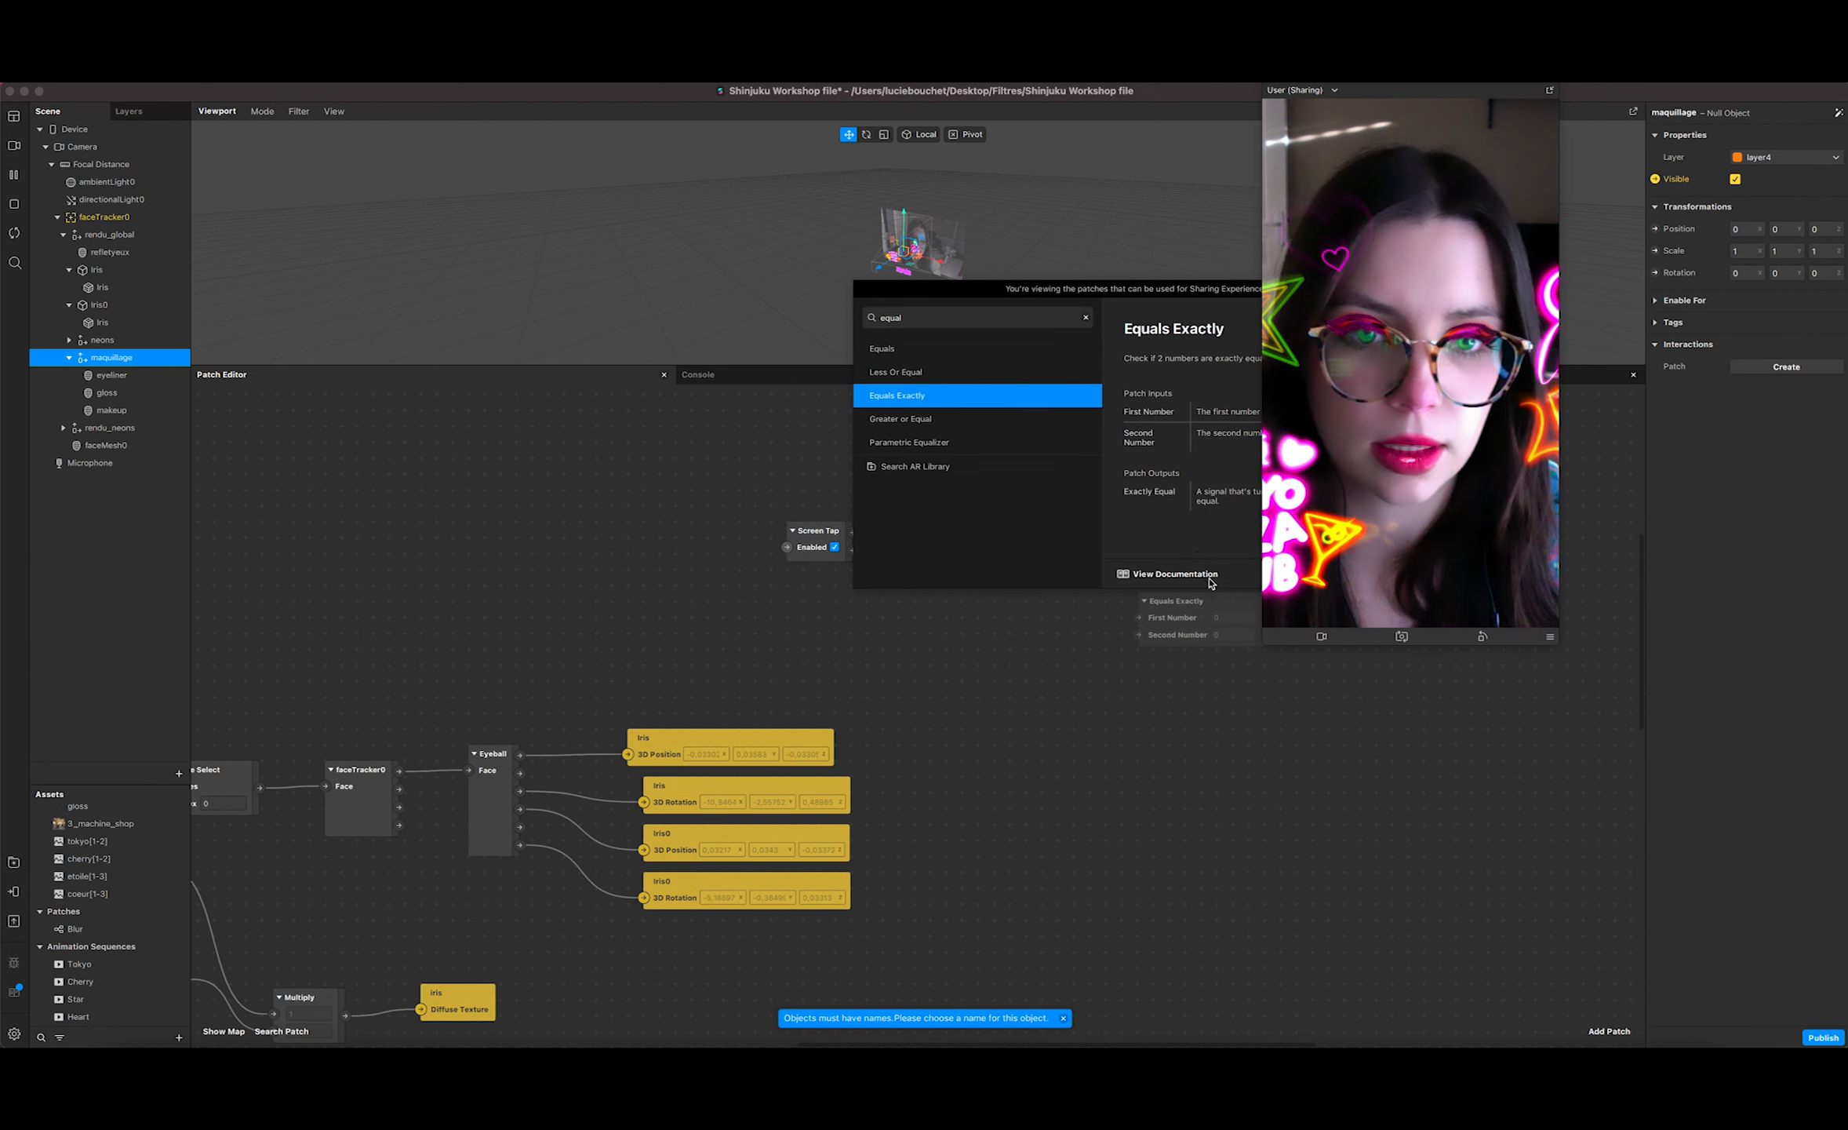
key("Return")
left_click_drag(1048, 528, 1153, 562)
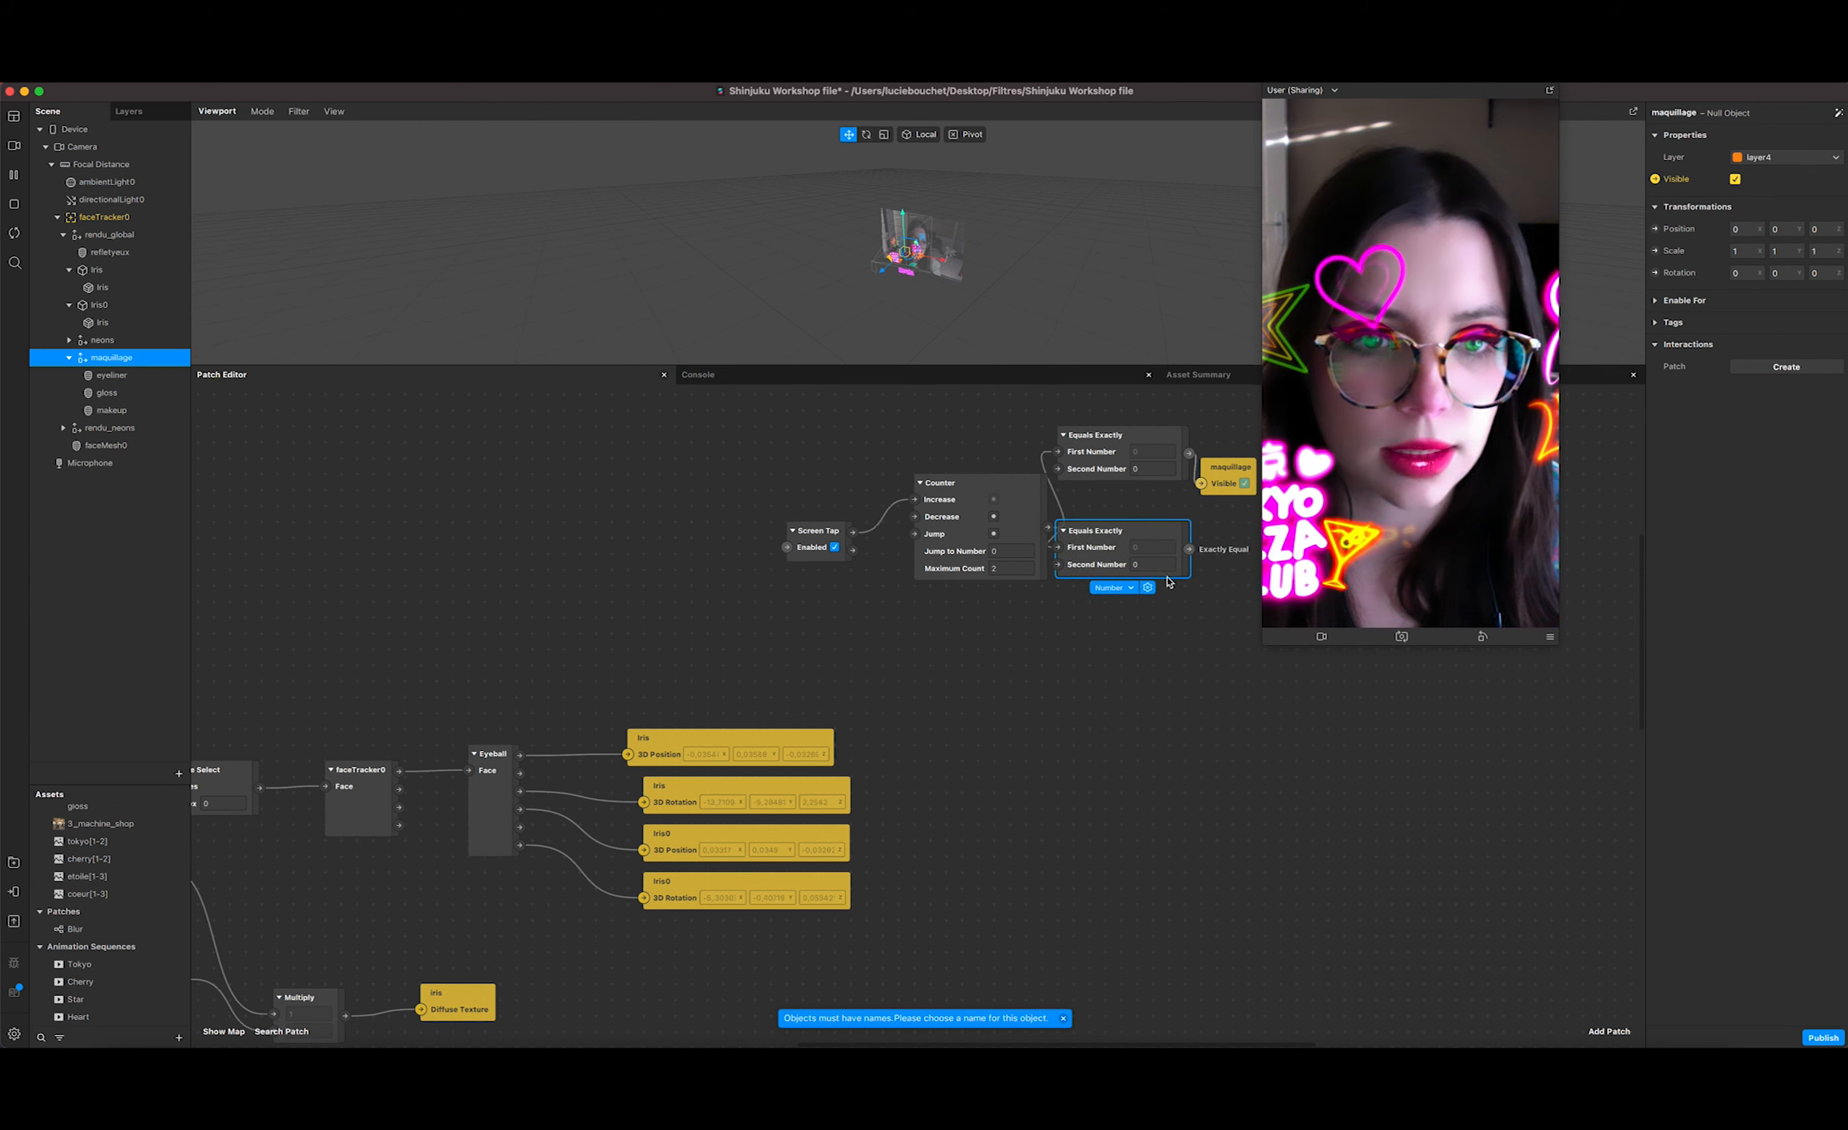
Step: Set the lower Equals Exactly patch's Second Number to 1 and space the Screen Tap and Counter patches away from the comparison patches
left_click(1153, 562)
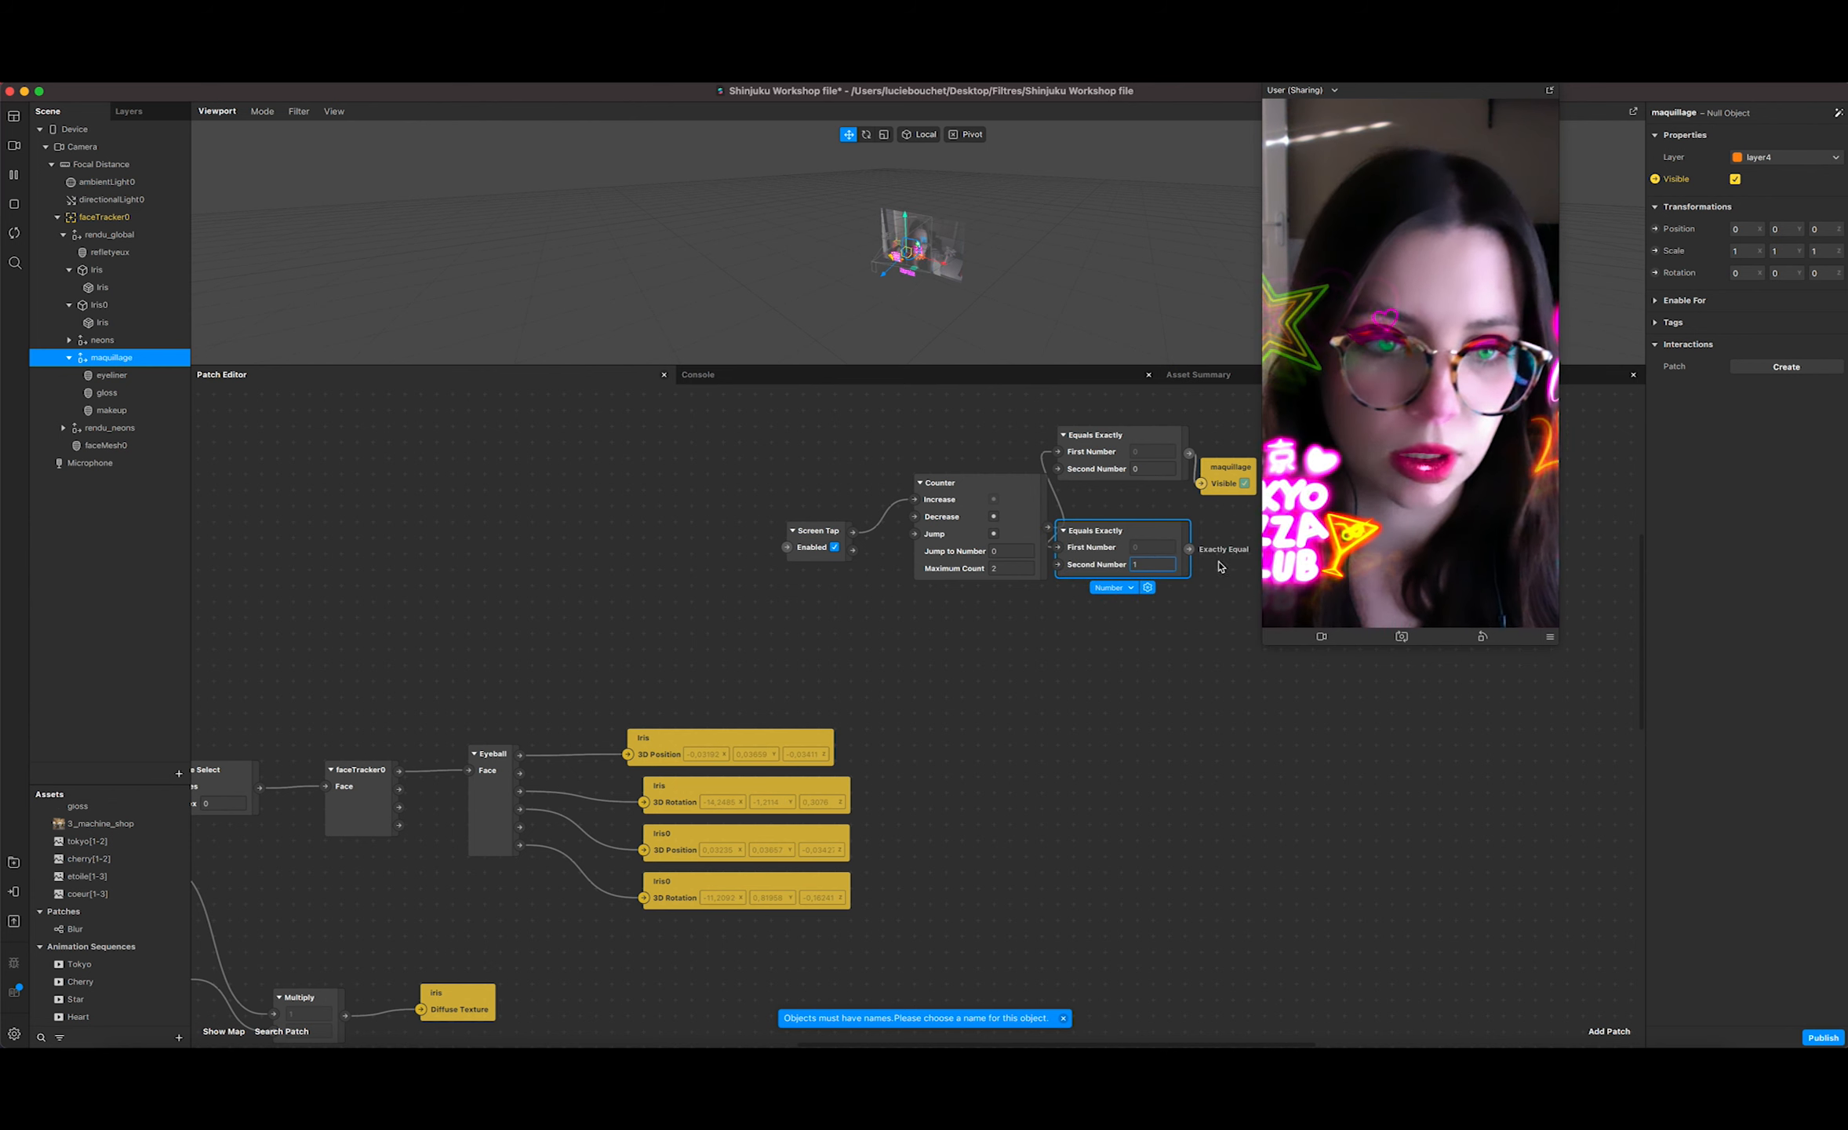
left_click(1217, 590)
left_click_drag(1151, 536, 1170, 536)
mouse_move(787, 488)
left_mouse_down()
mouse_move(967, 549)
mouse_move(791, 514)
left_mouse_up()
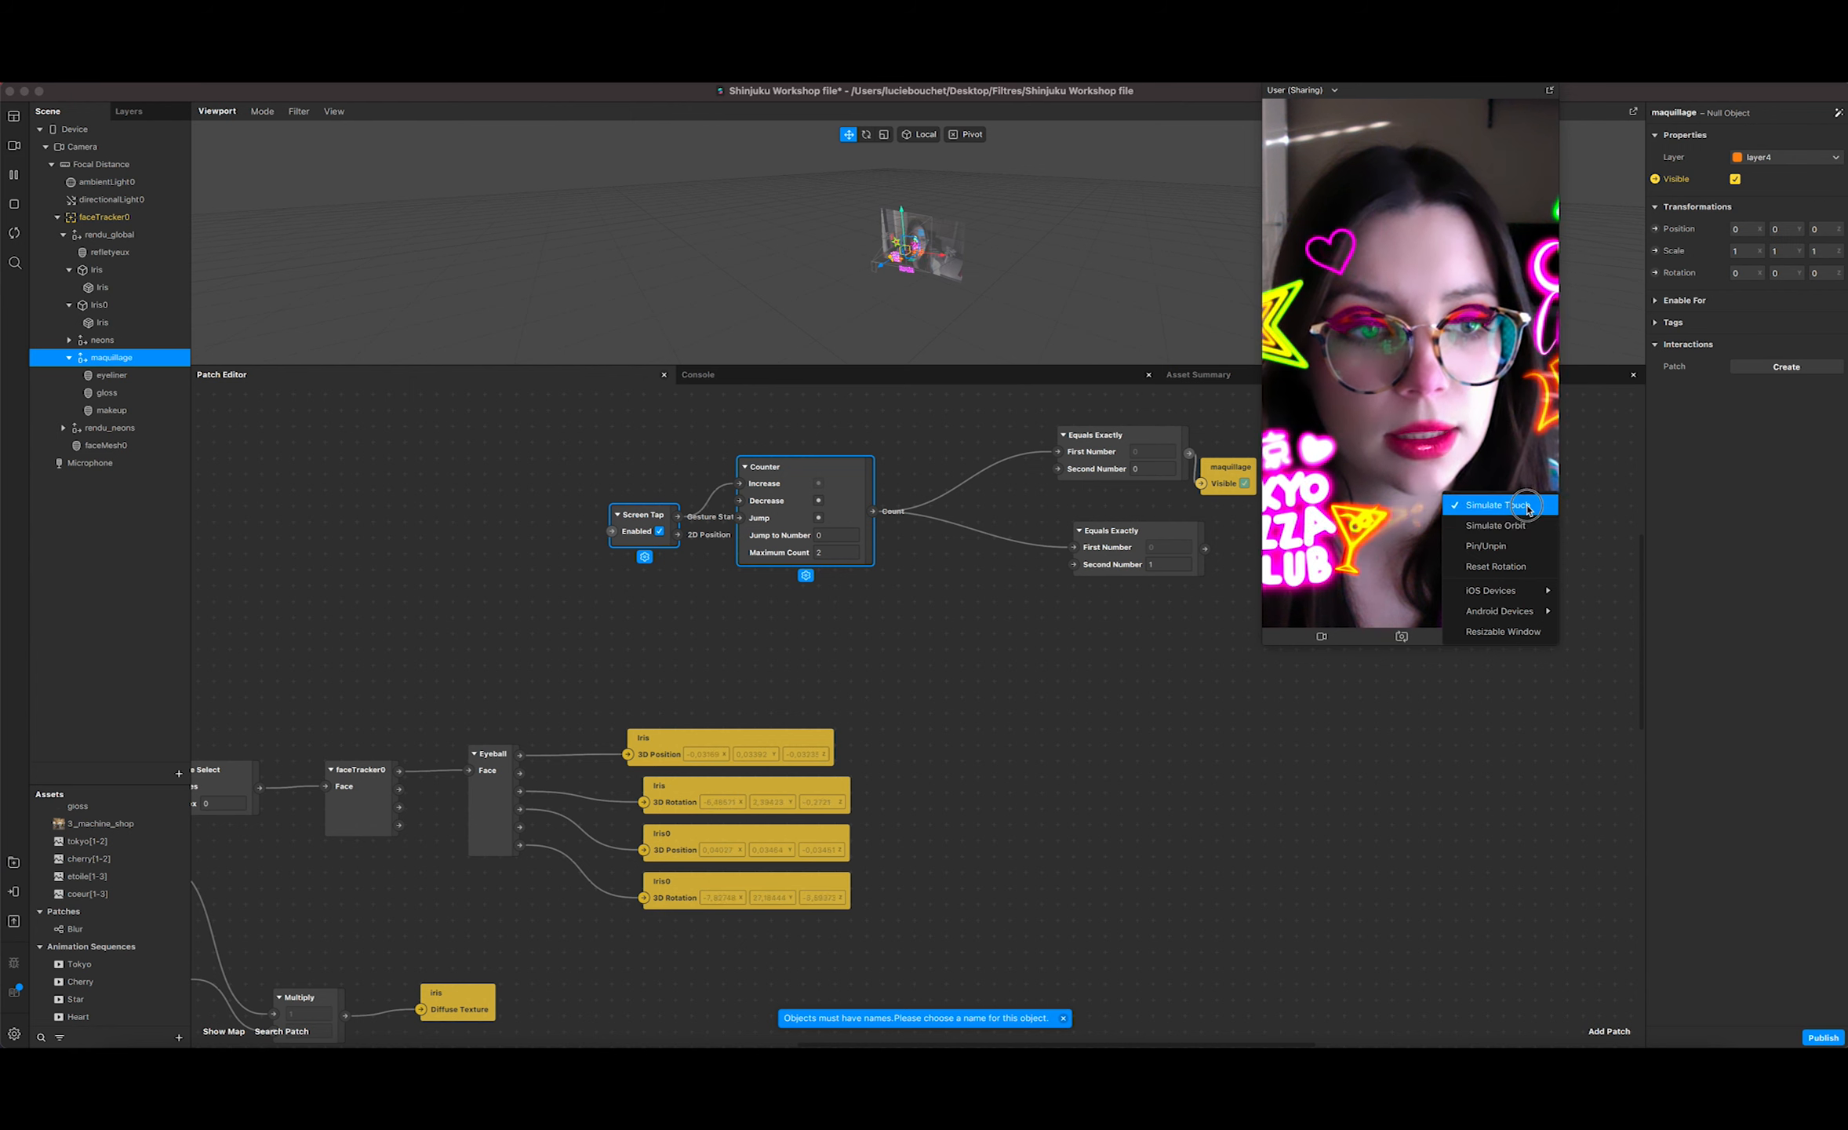
Step: Test the makeup toggle by simulating repeated screen taps on the face in the preview with Simulate Touch
left_click(1481, 436)
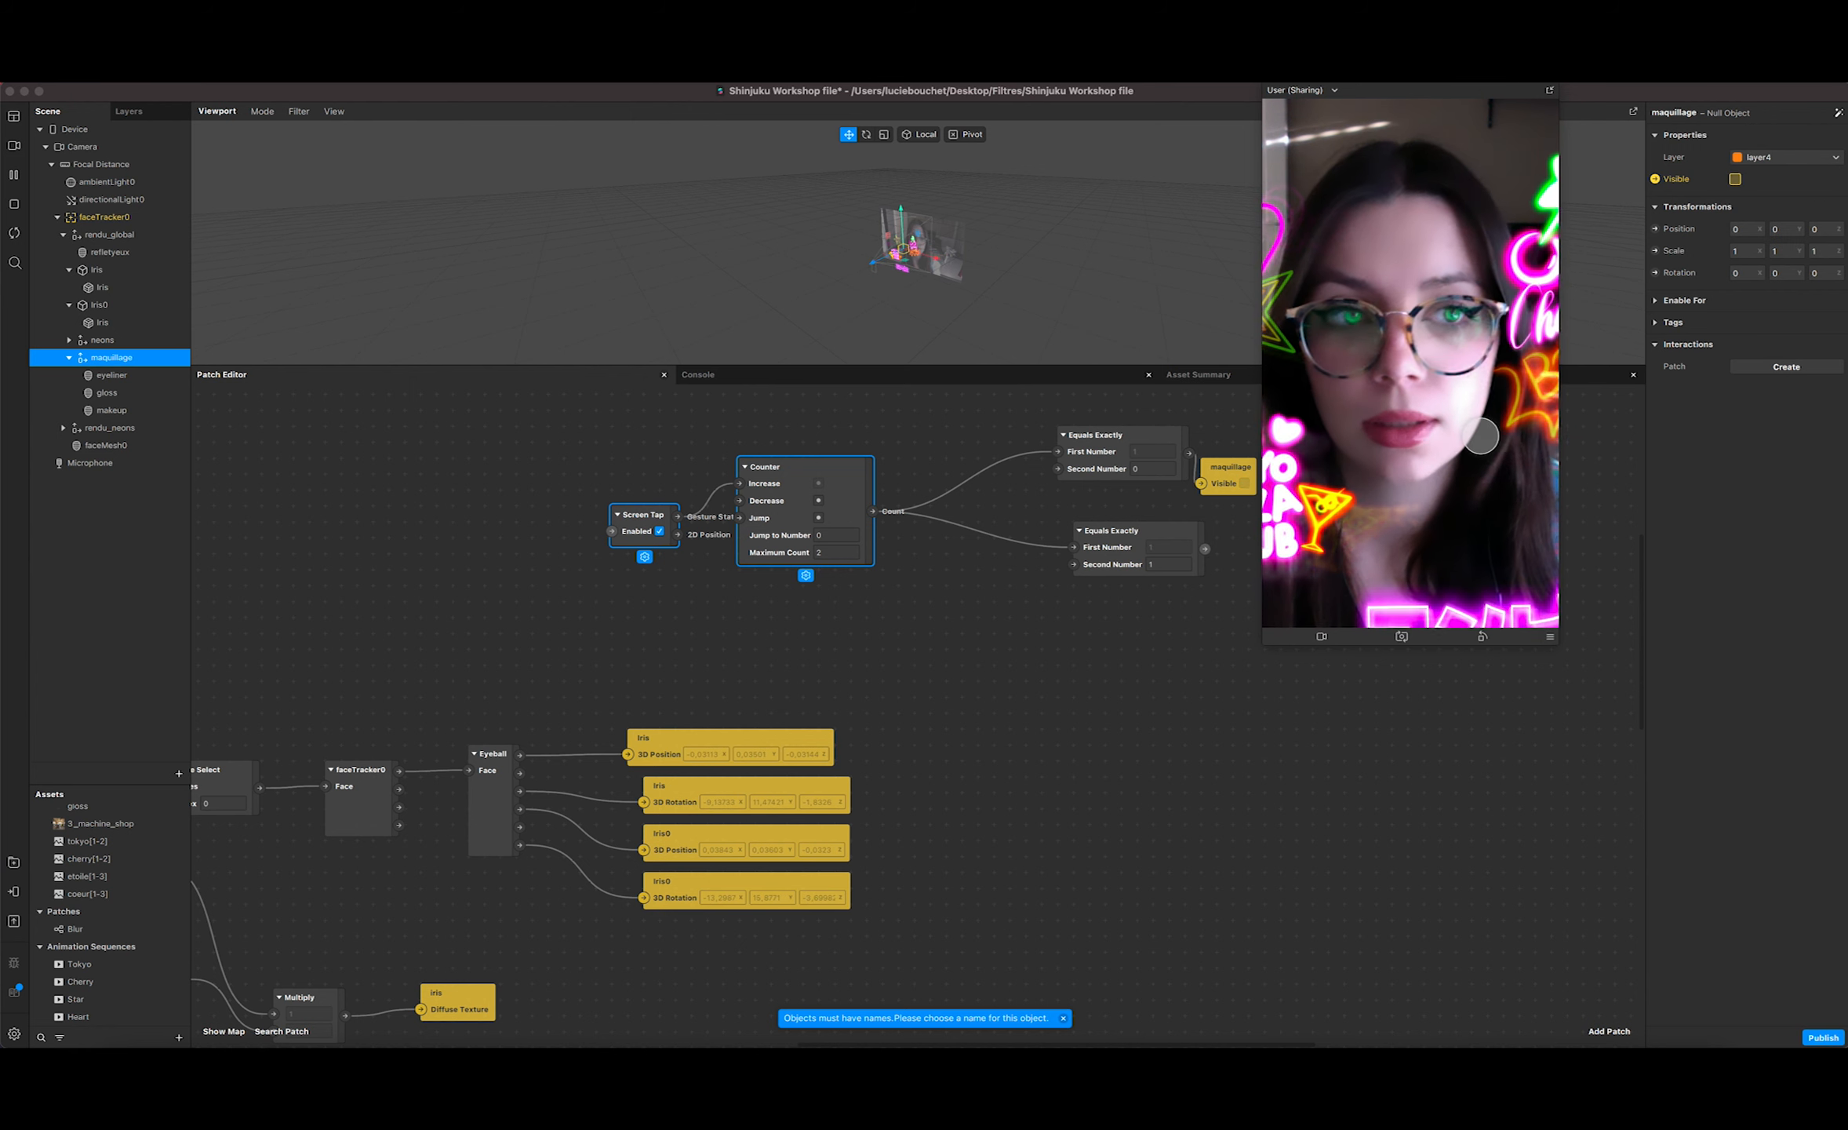
left_click(1481, 436)
left_click(1481, 436)
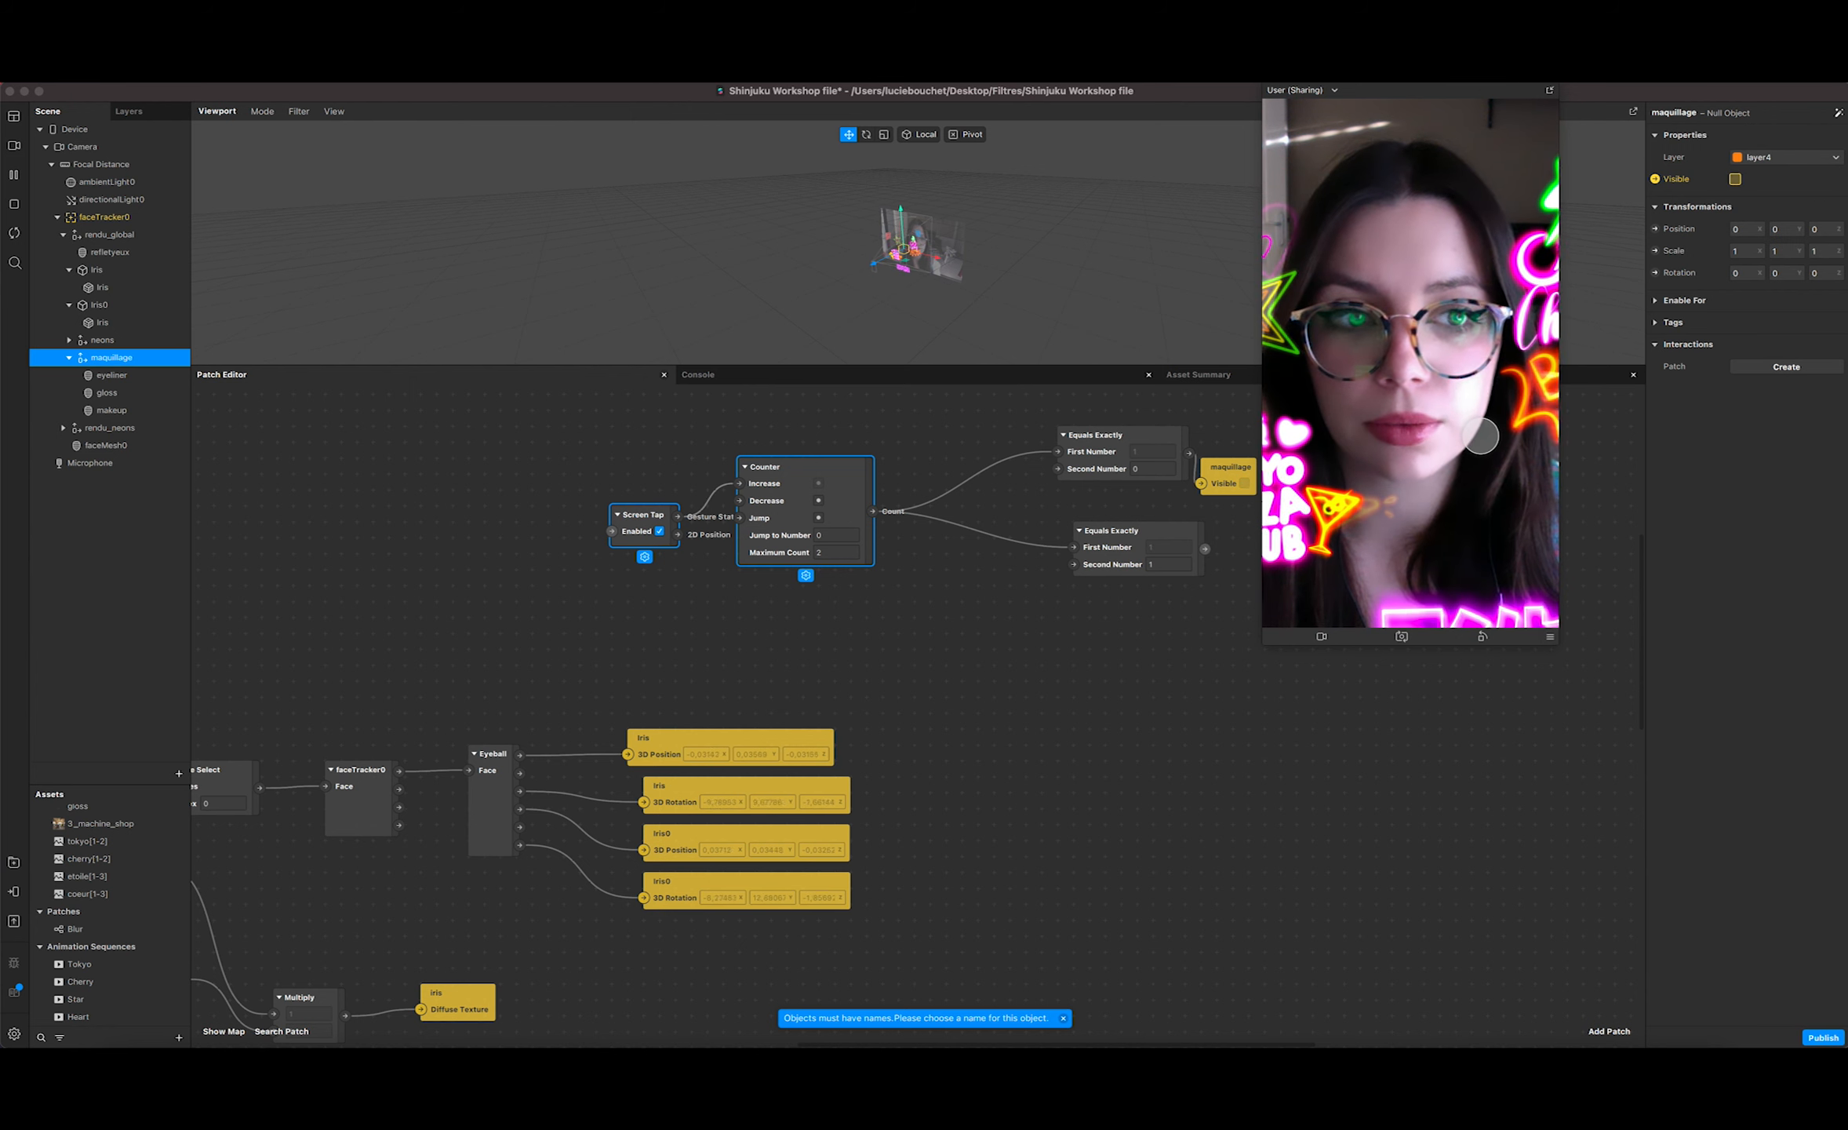
left_click(1481, 436)
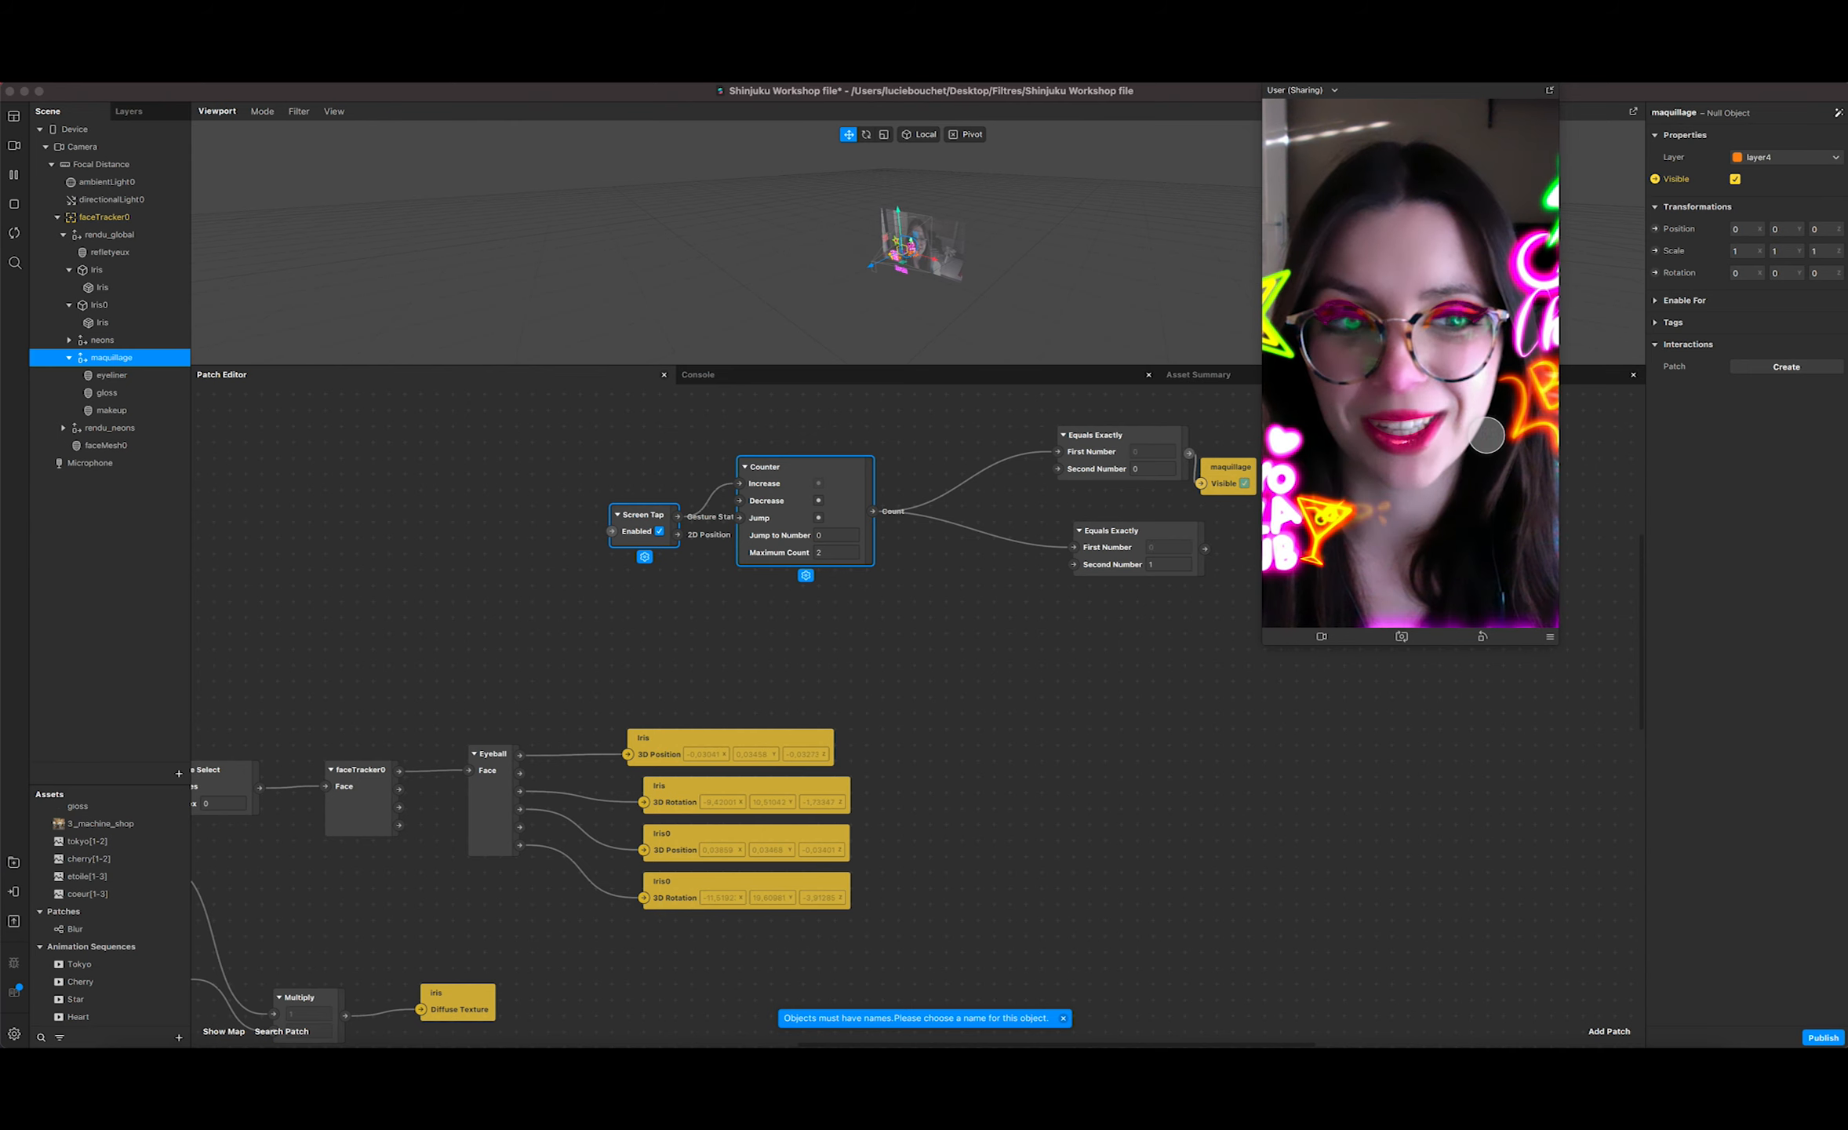
left_click(1474, 441)
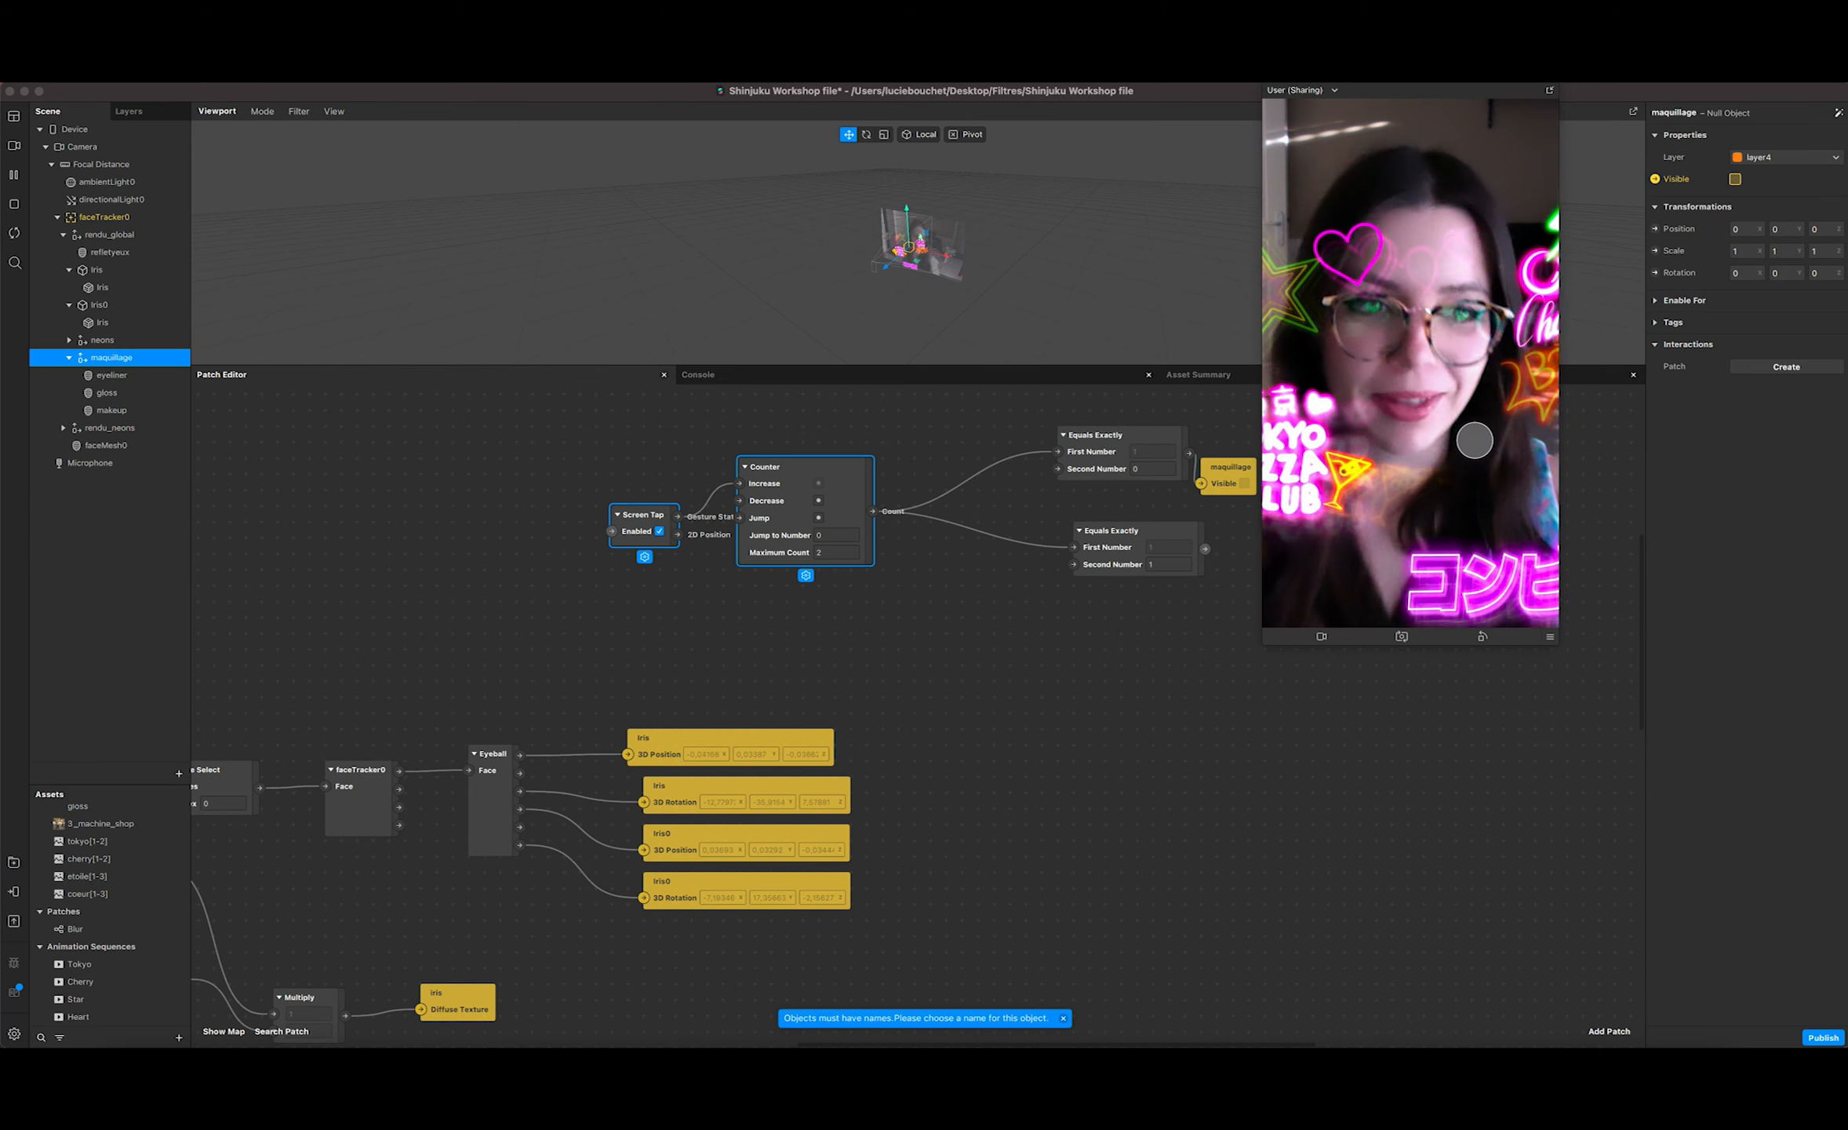
left_click(1475, 441)
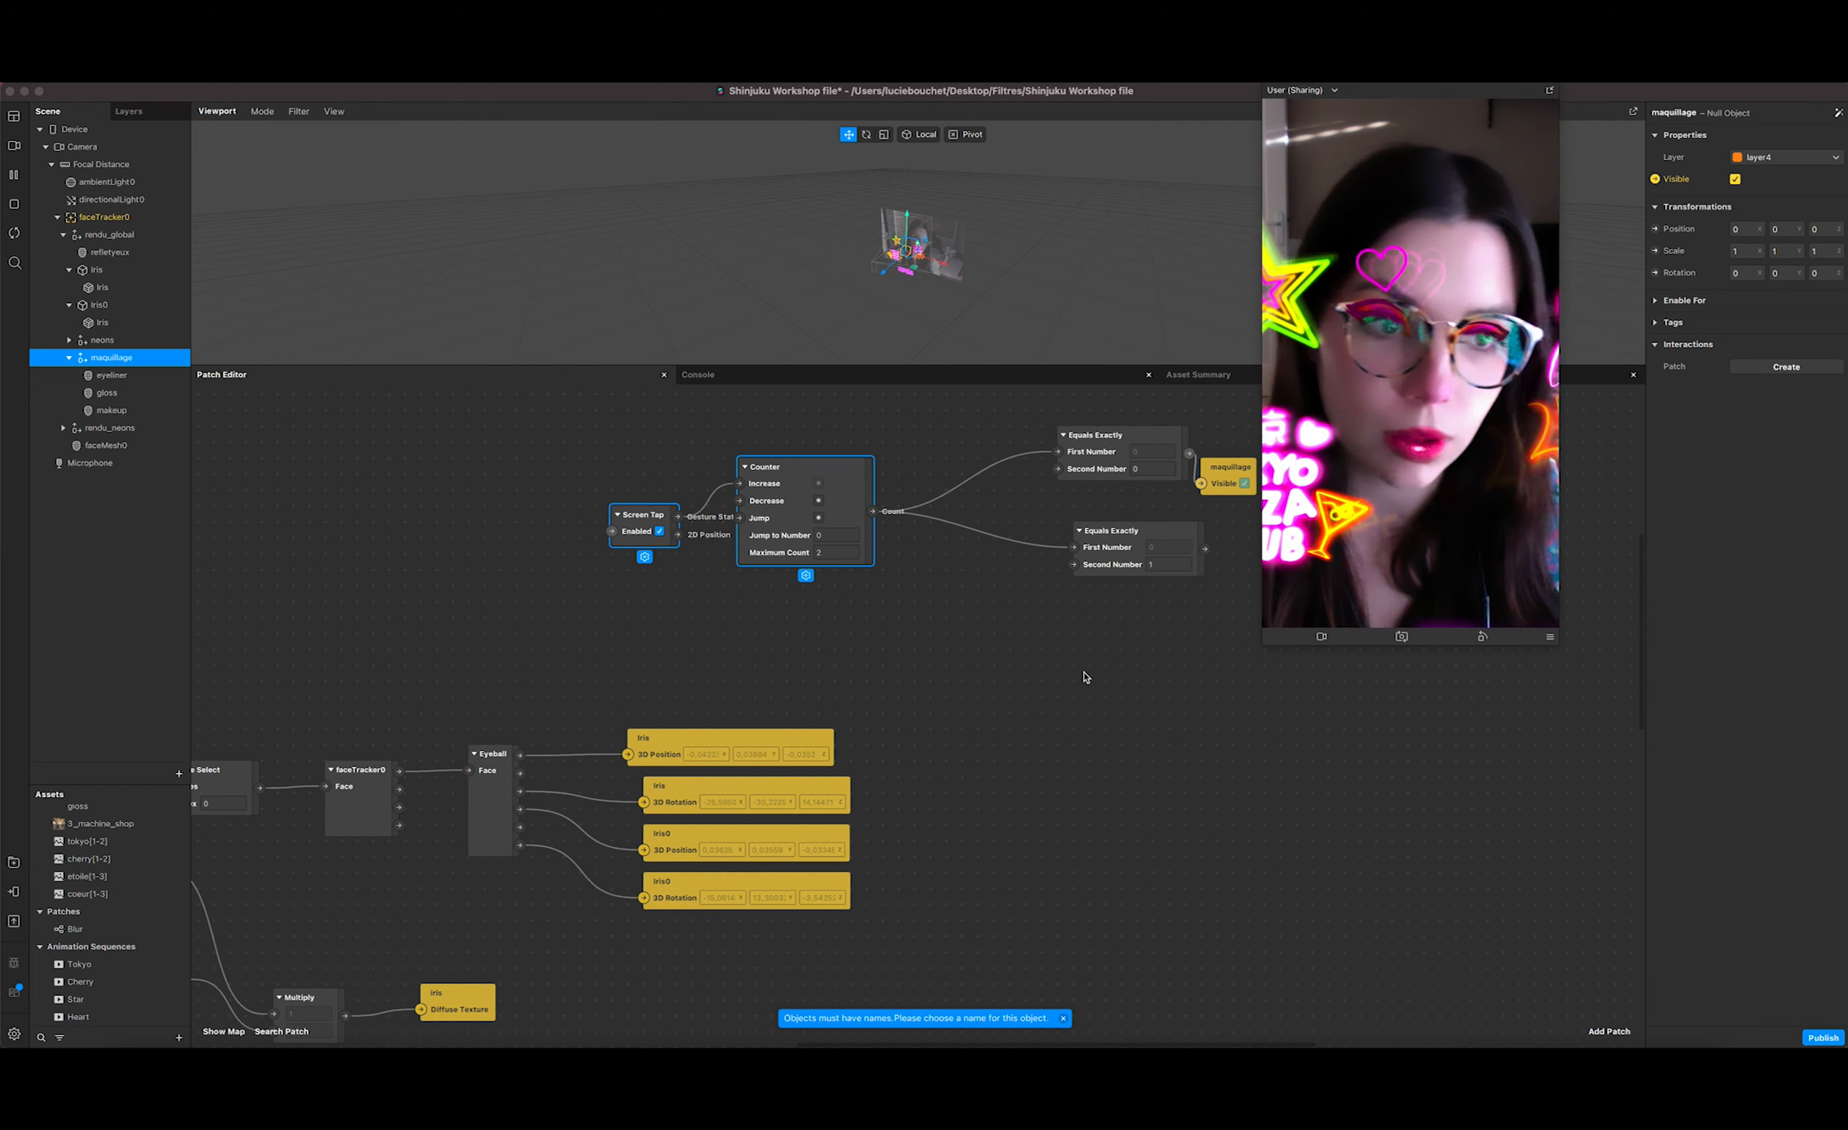
Step: Create a new animation sequence asset alongside the Tokyo, Cherry, Star and Heart sequences
scroll(1065, 715, "down", 10)
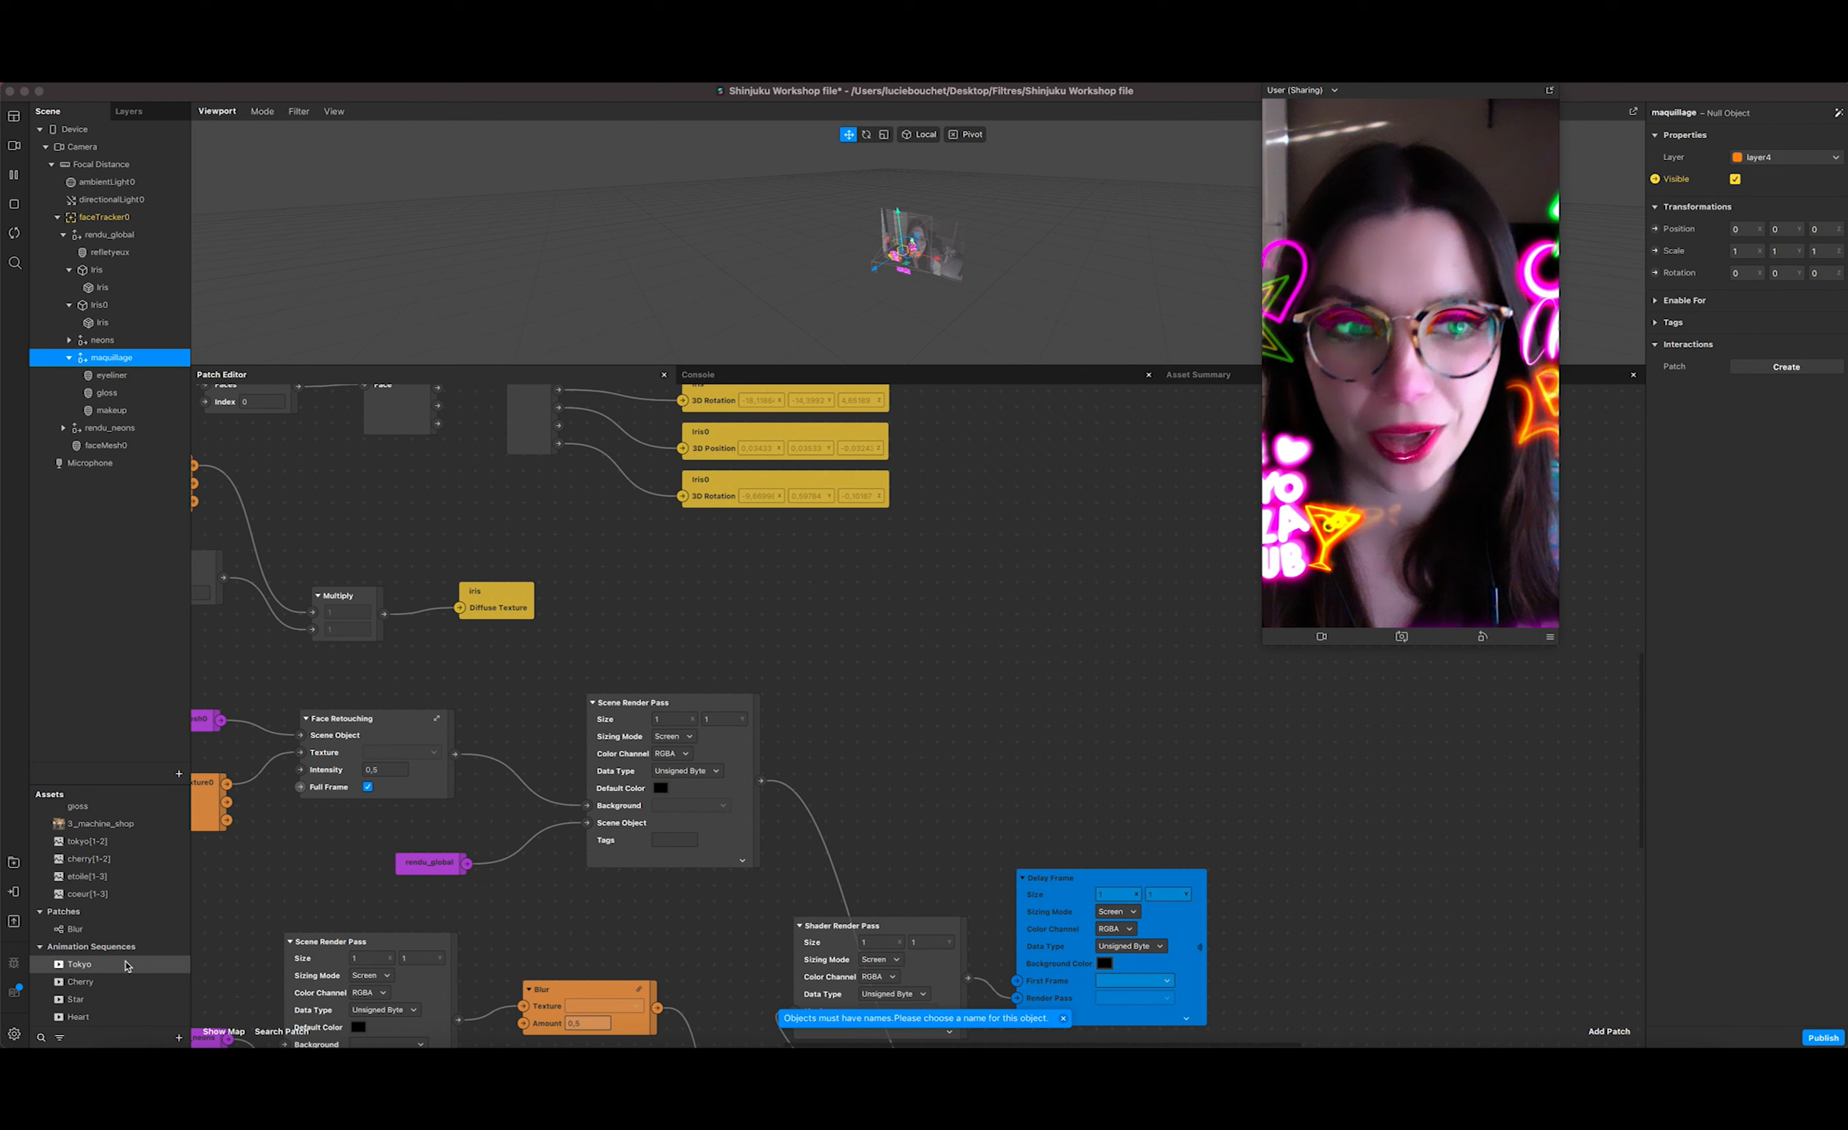
left_click(127, 965)
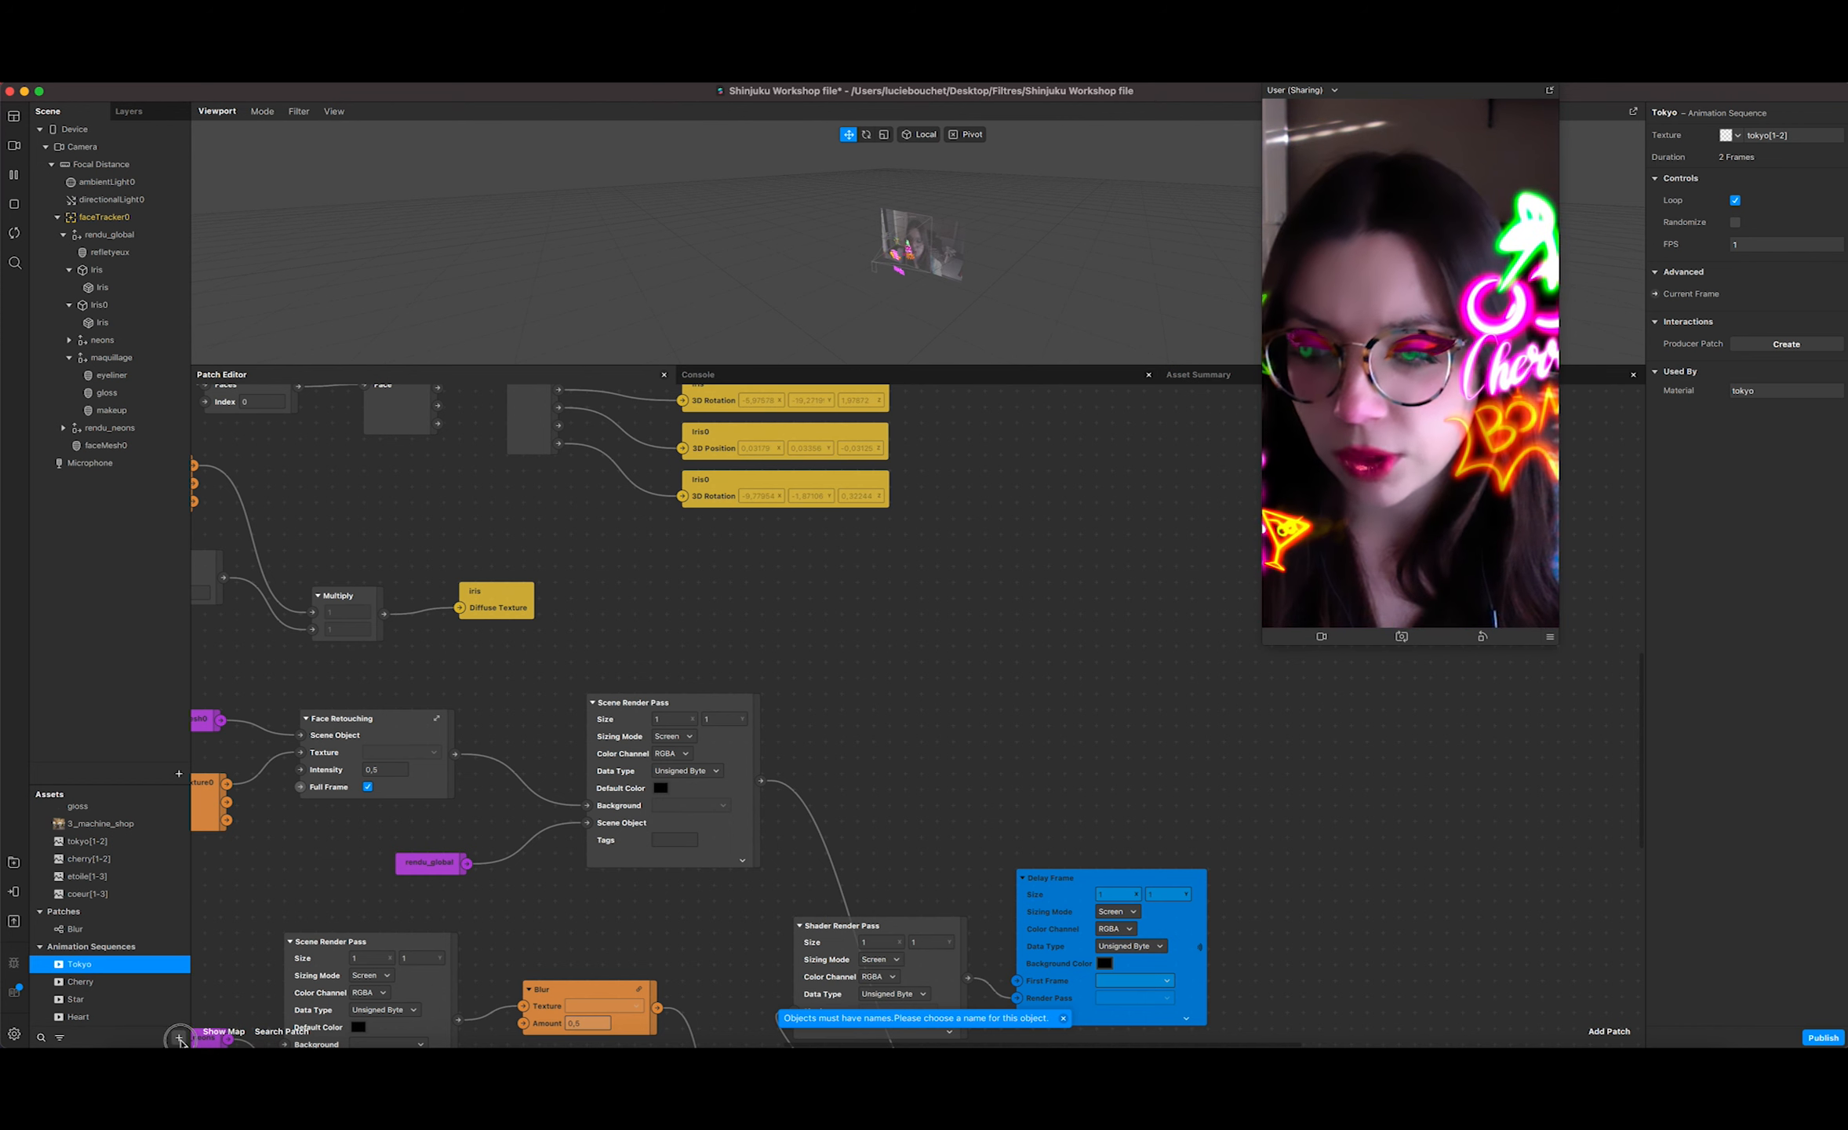
left_click(179, 1037)
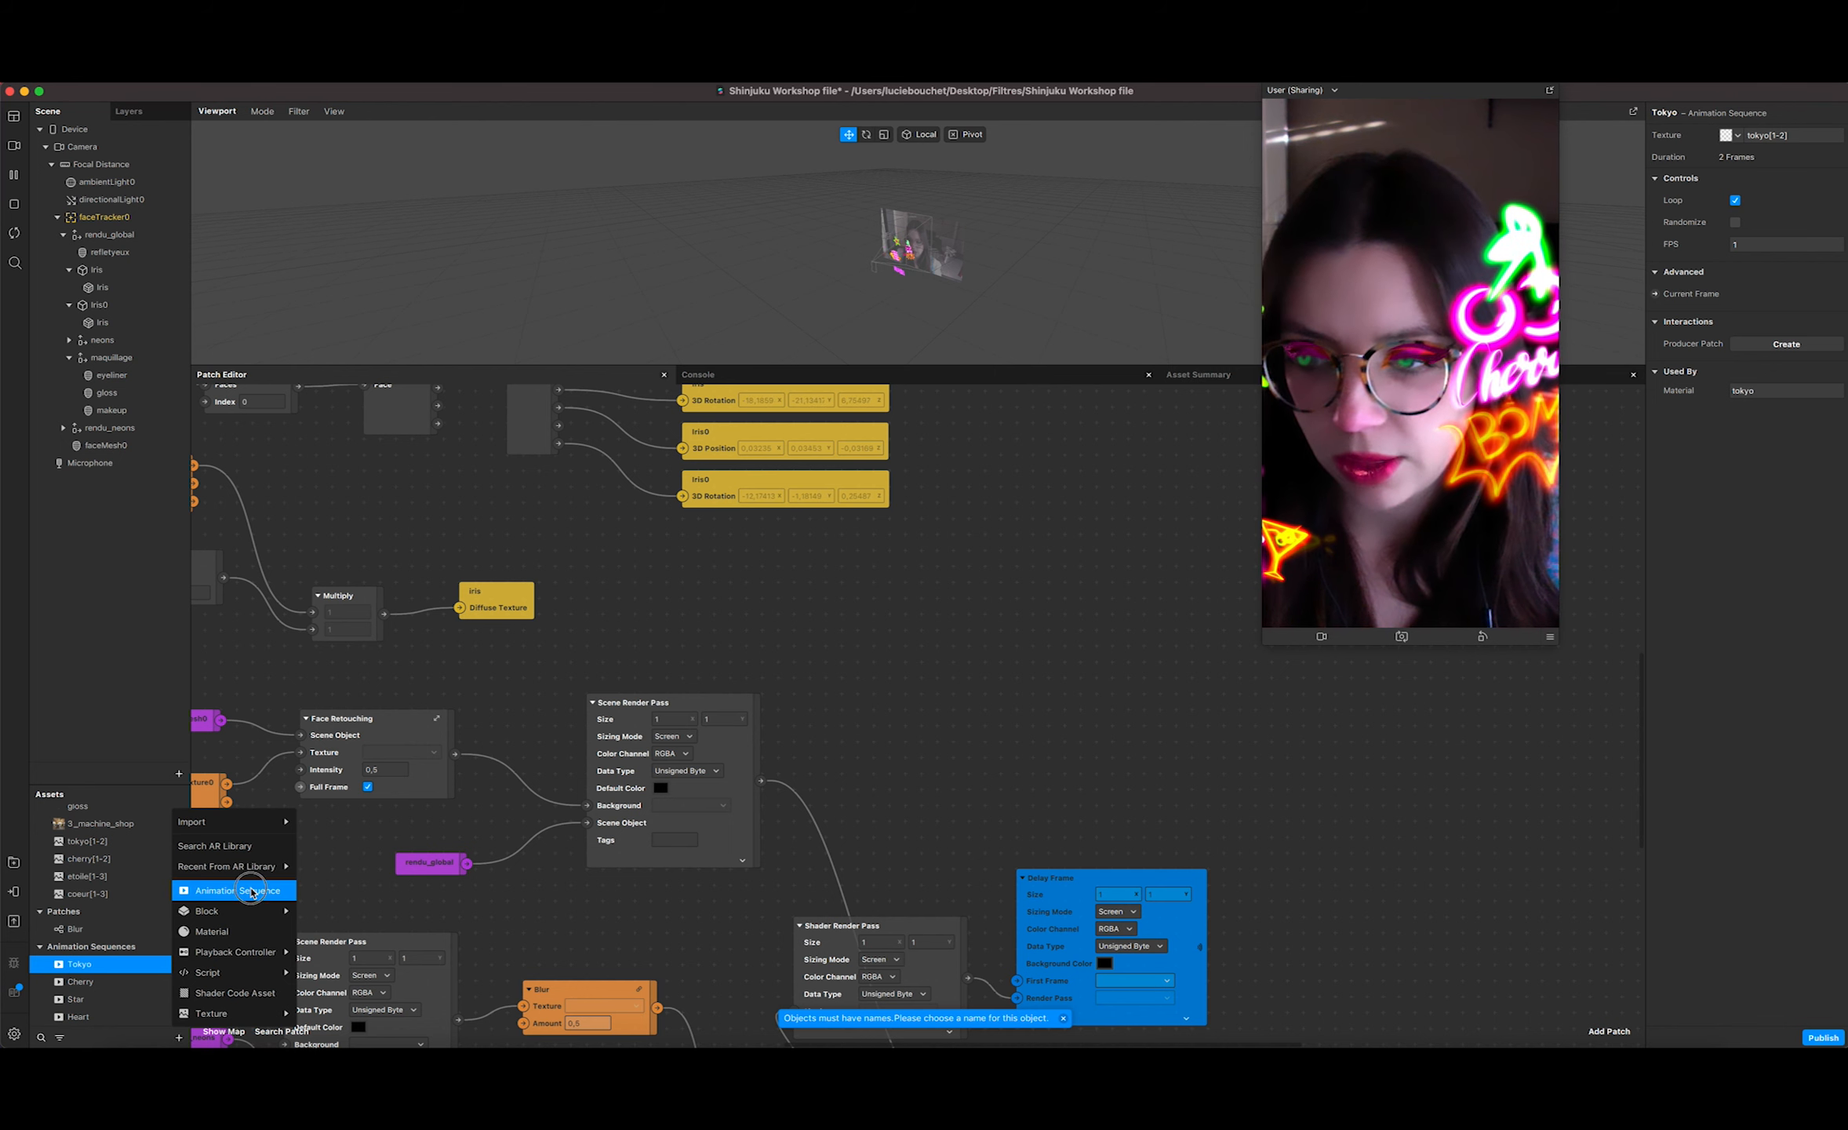
left_click(251, 891)
scroll(153, 941, "down", 1)
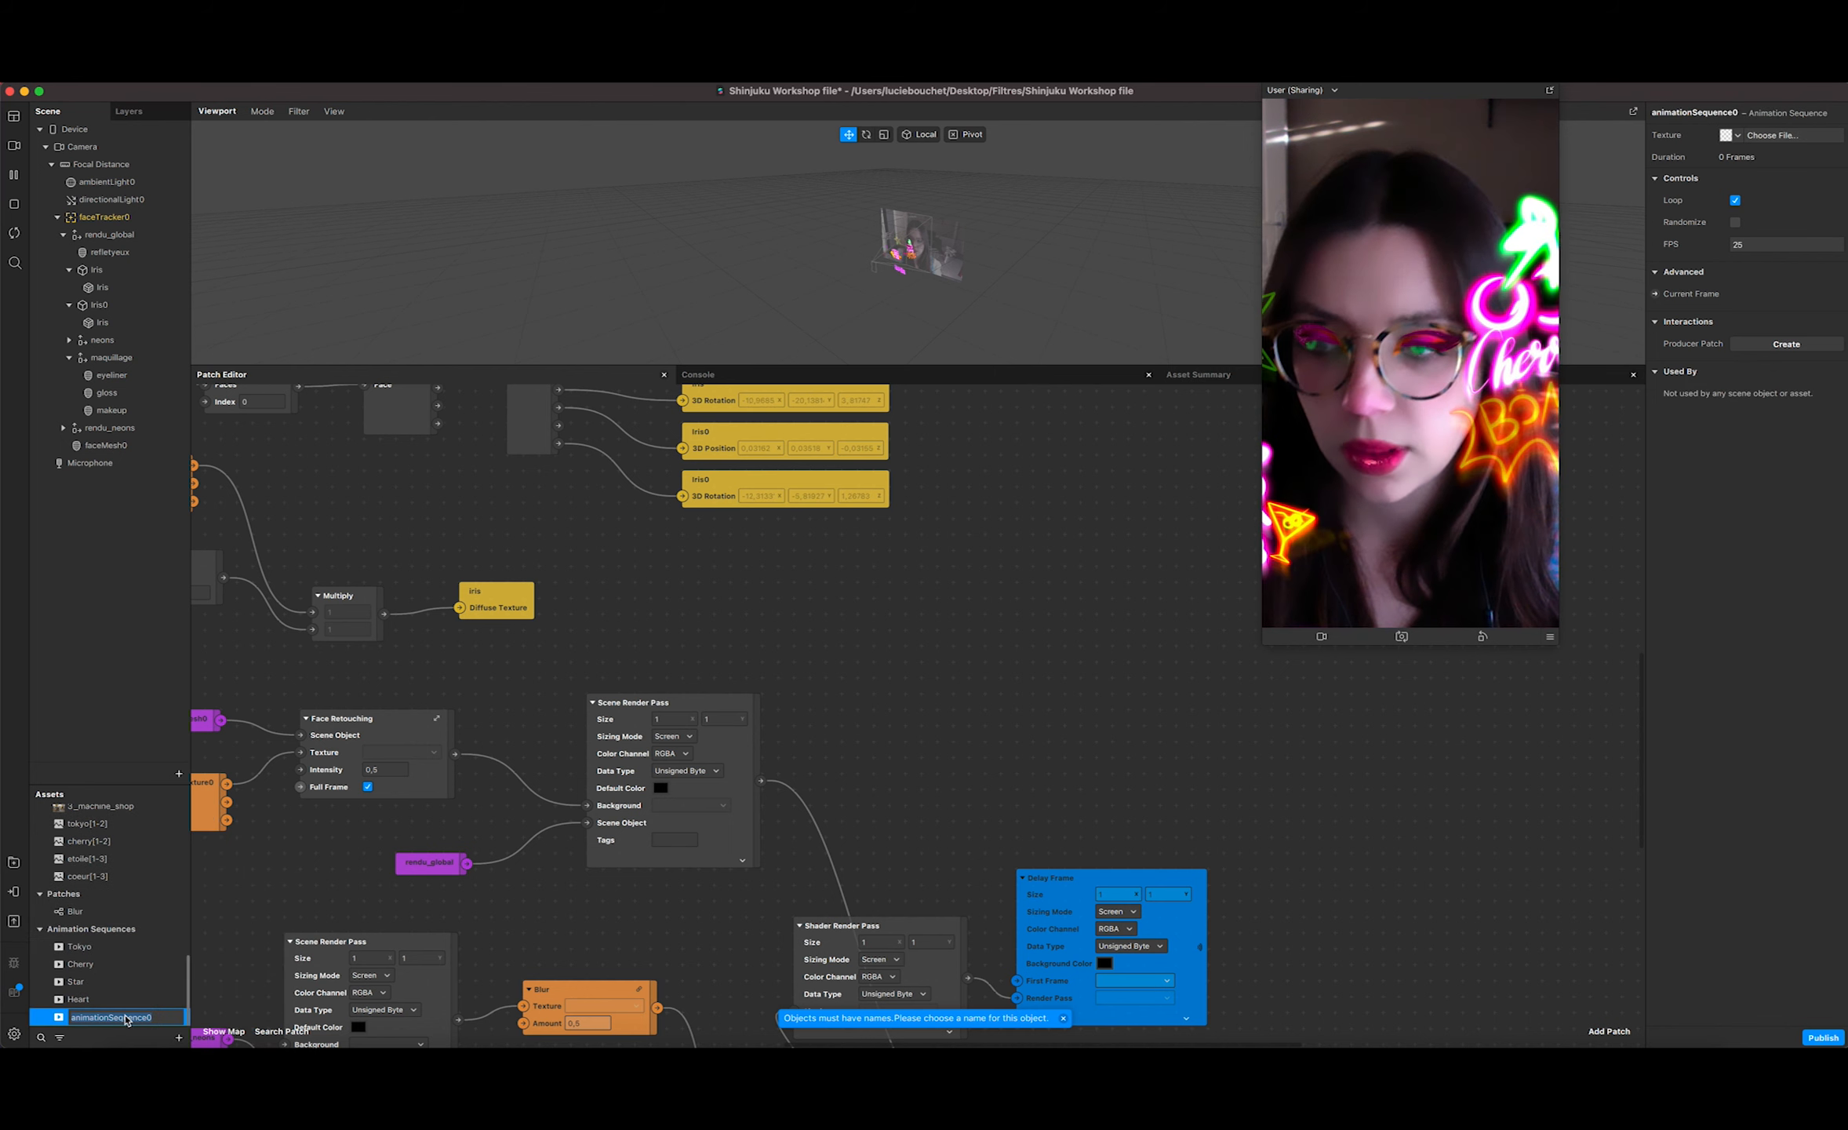
left_click(133, 999)
double_click(130, 1017)
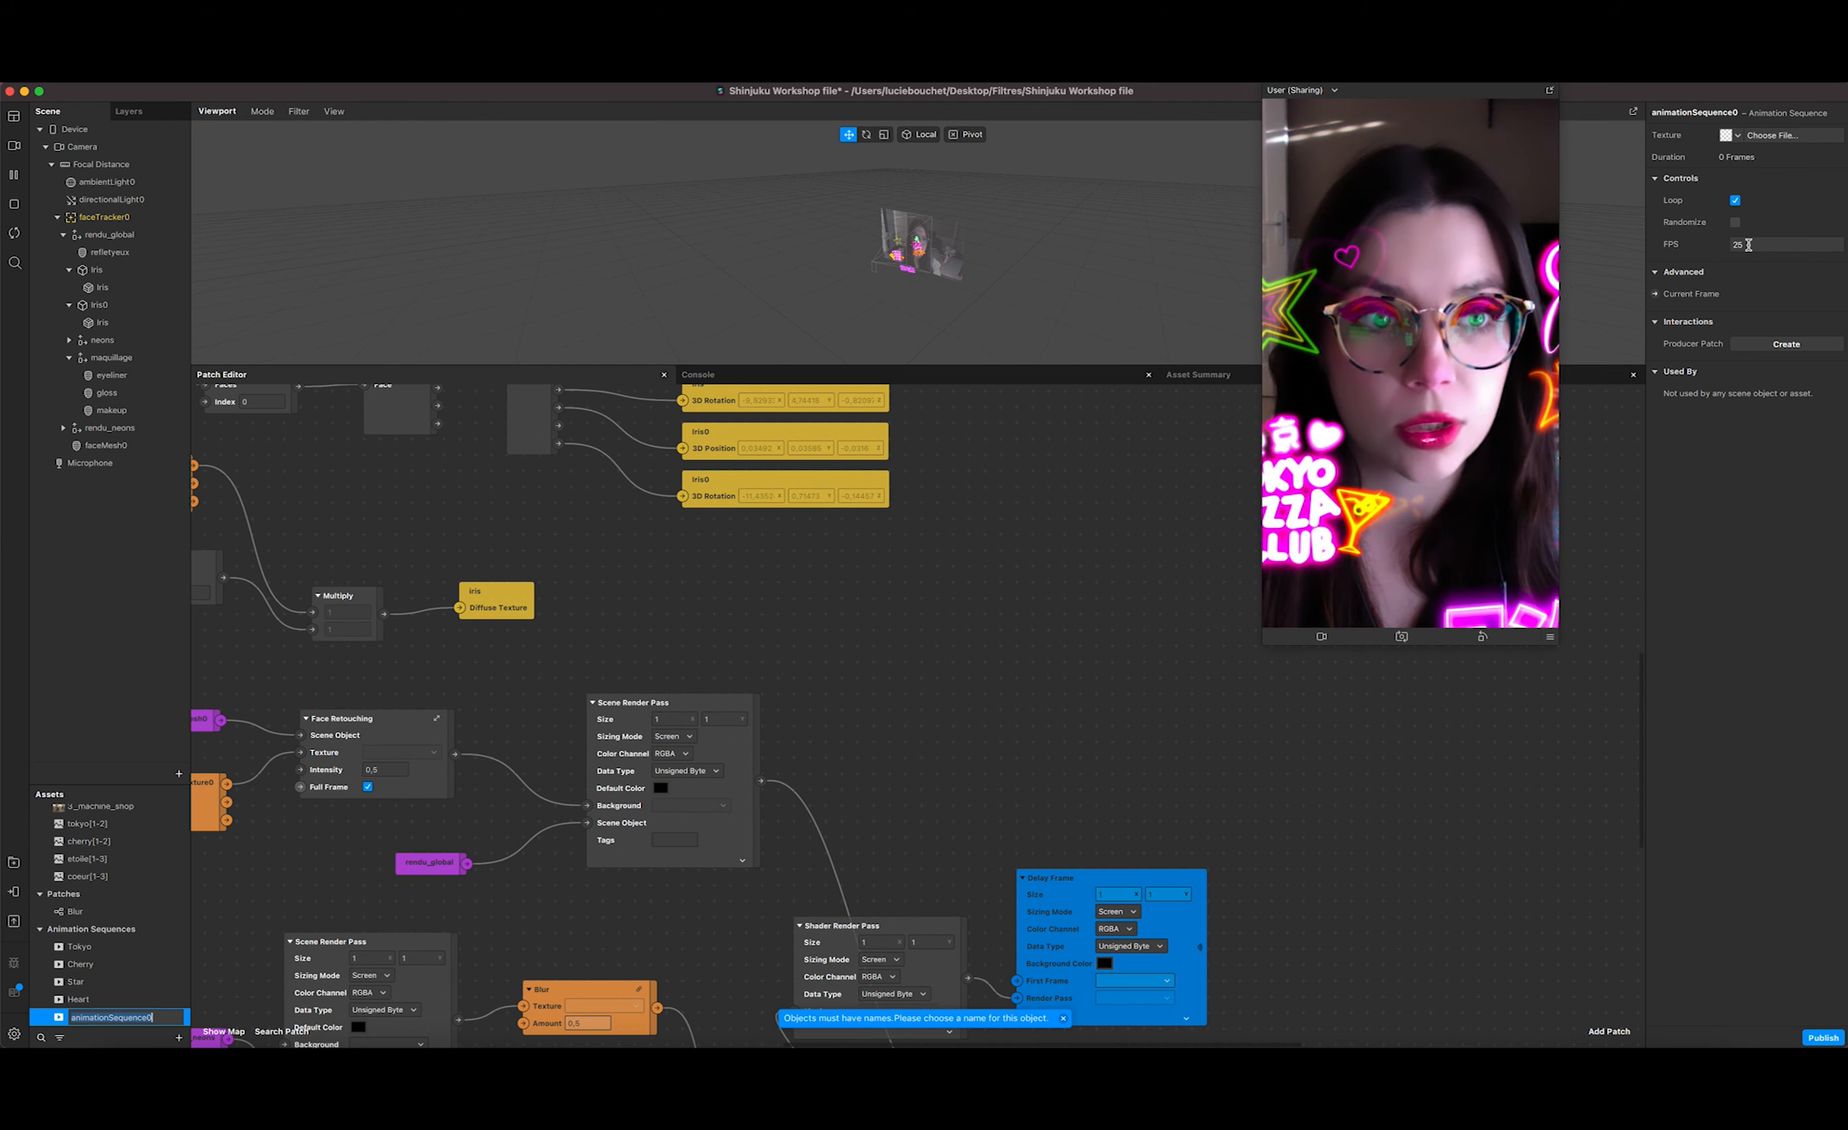
Step: Set the Heart animation sequence's playback rate to 2 FPS
left_click(120, 947)
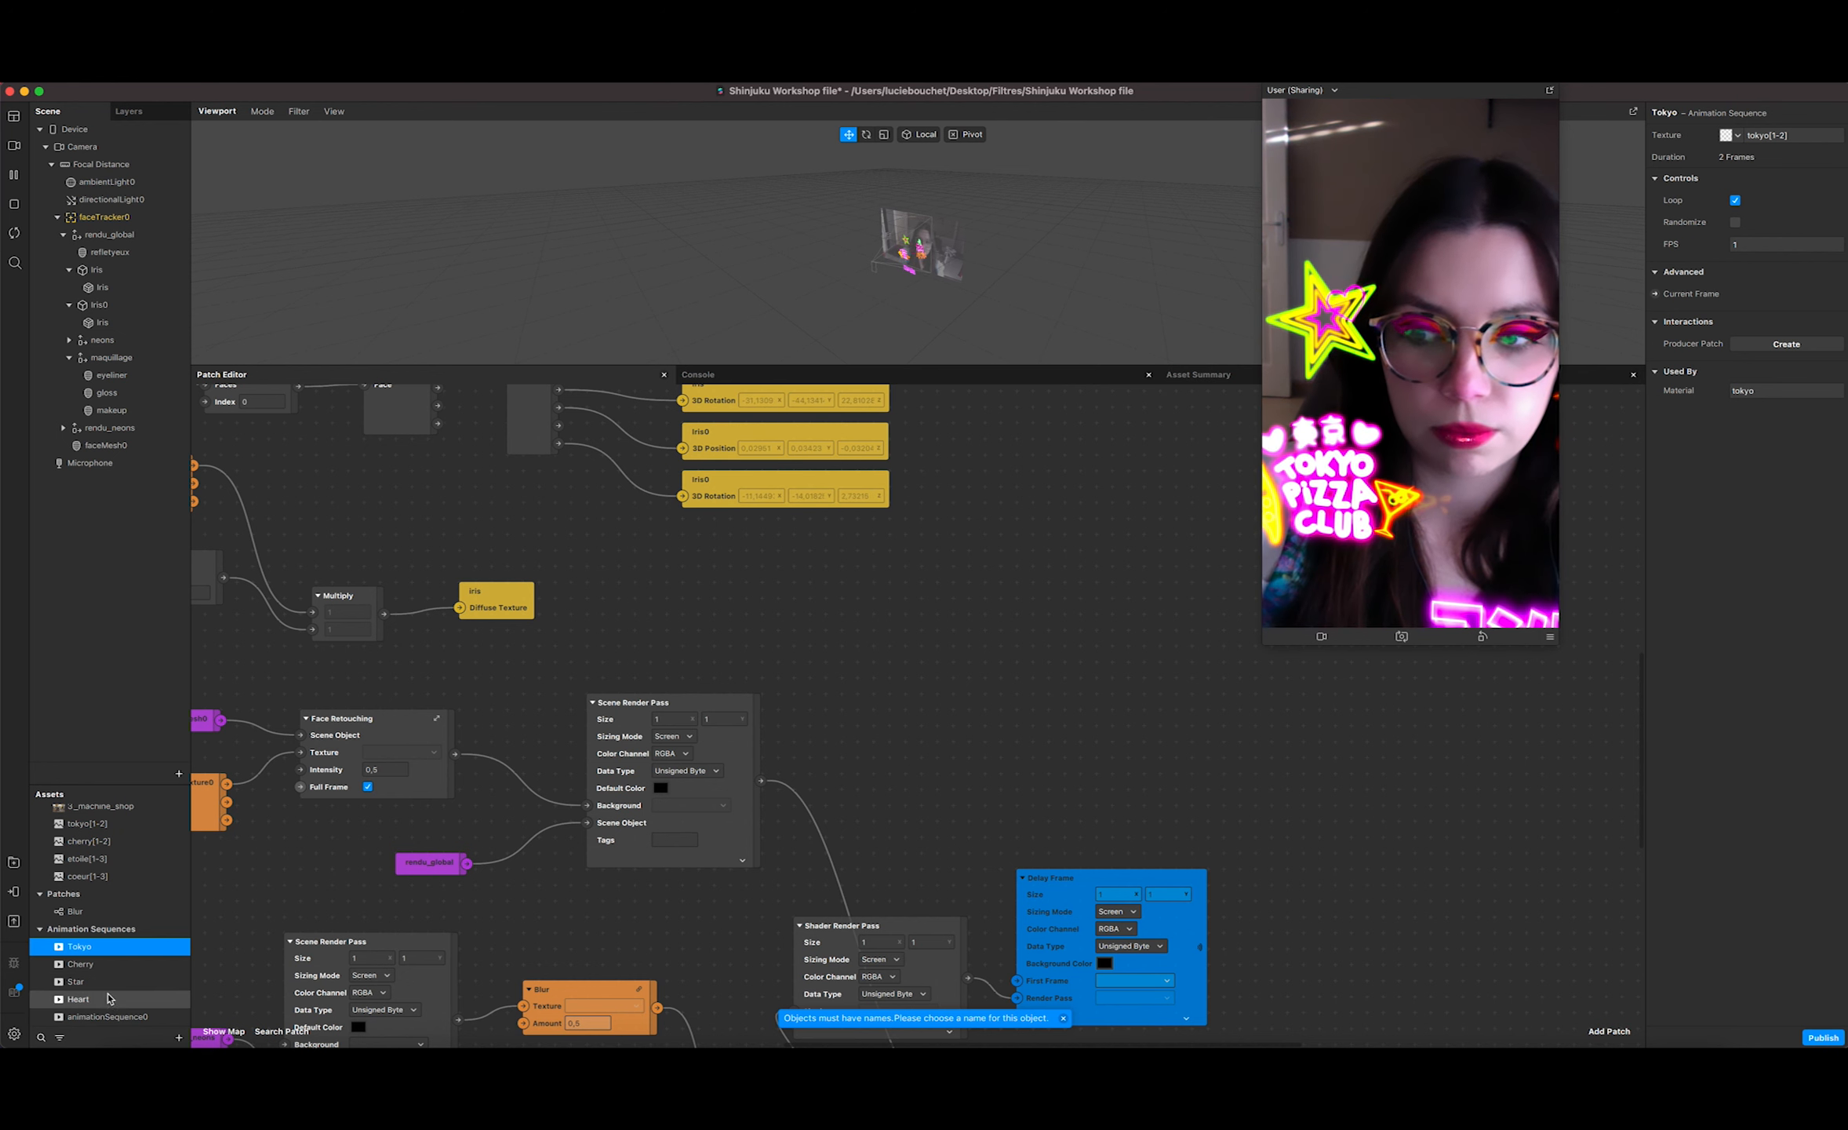
left_click(110, 1001)
left_click(1755, 244)
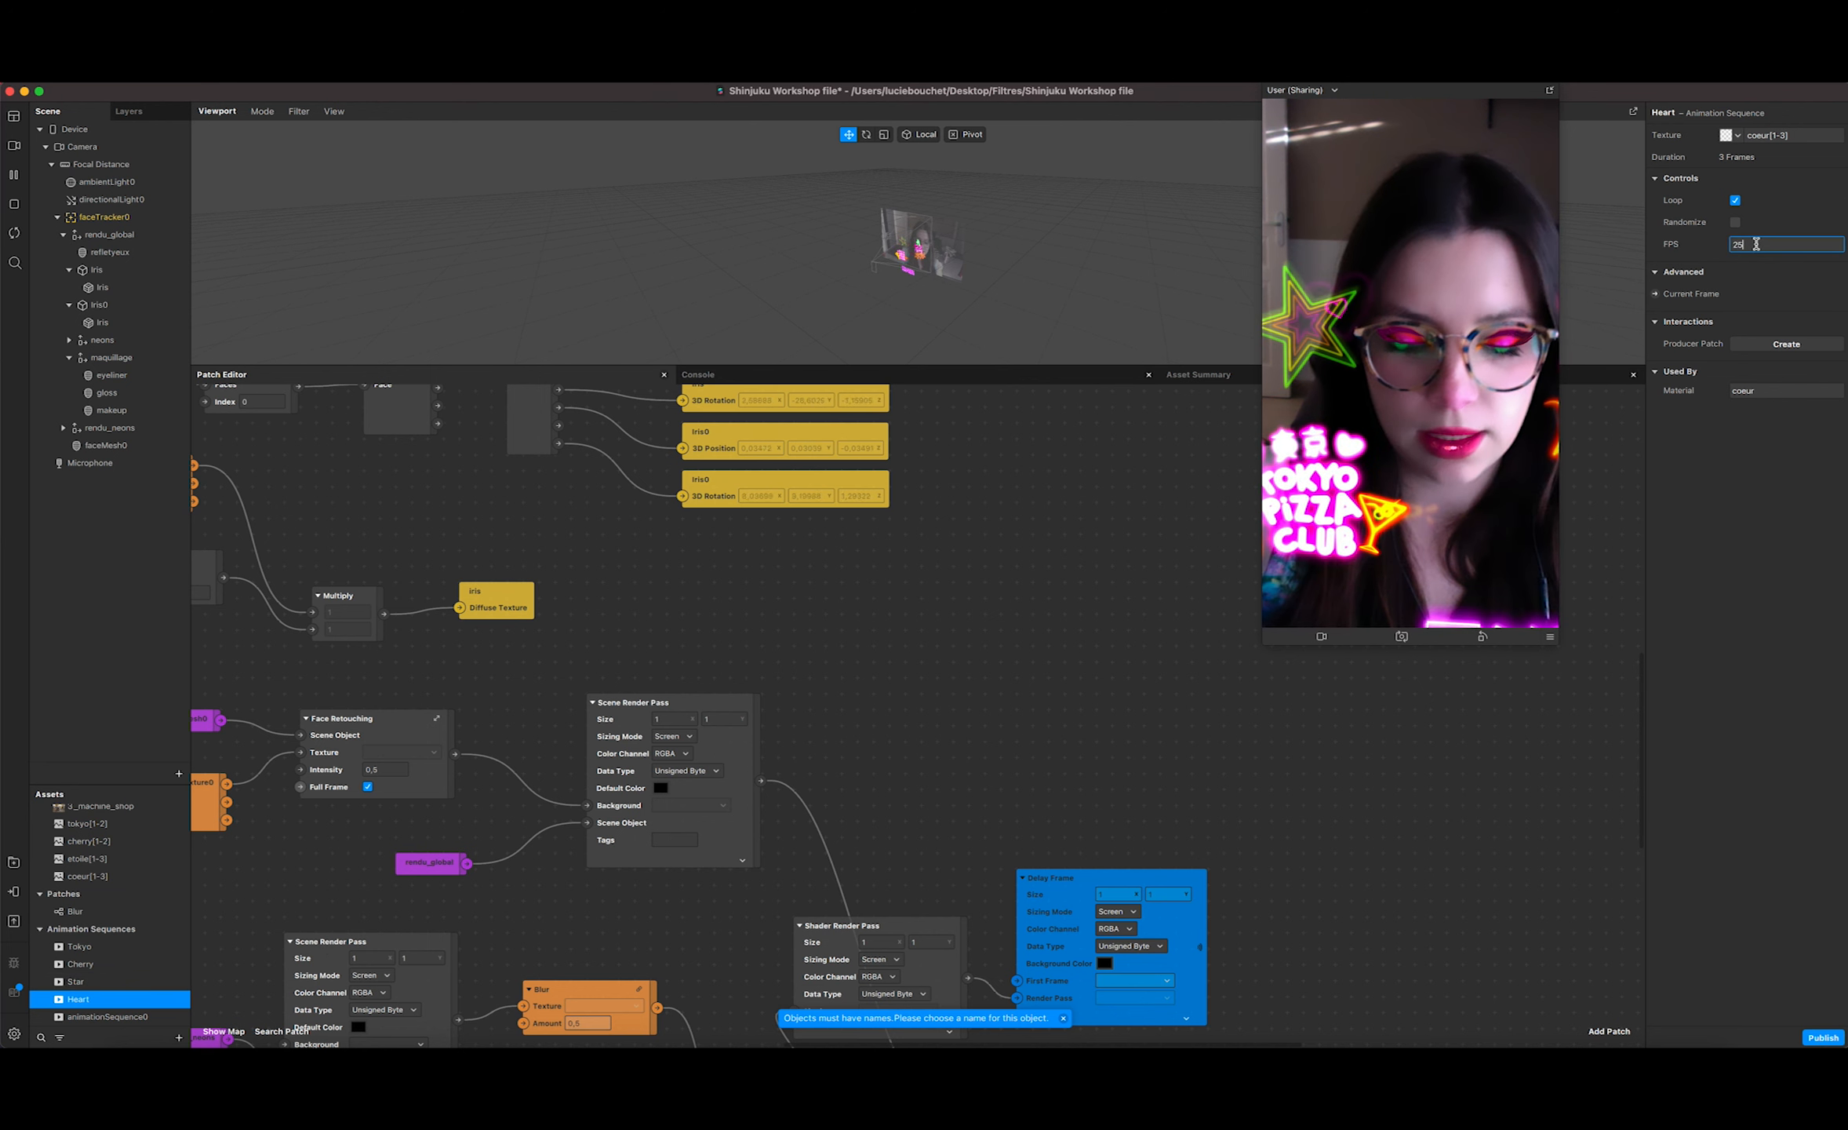
type("5")
key("Return")
left_click(1756, 244)
key("Return")
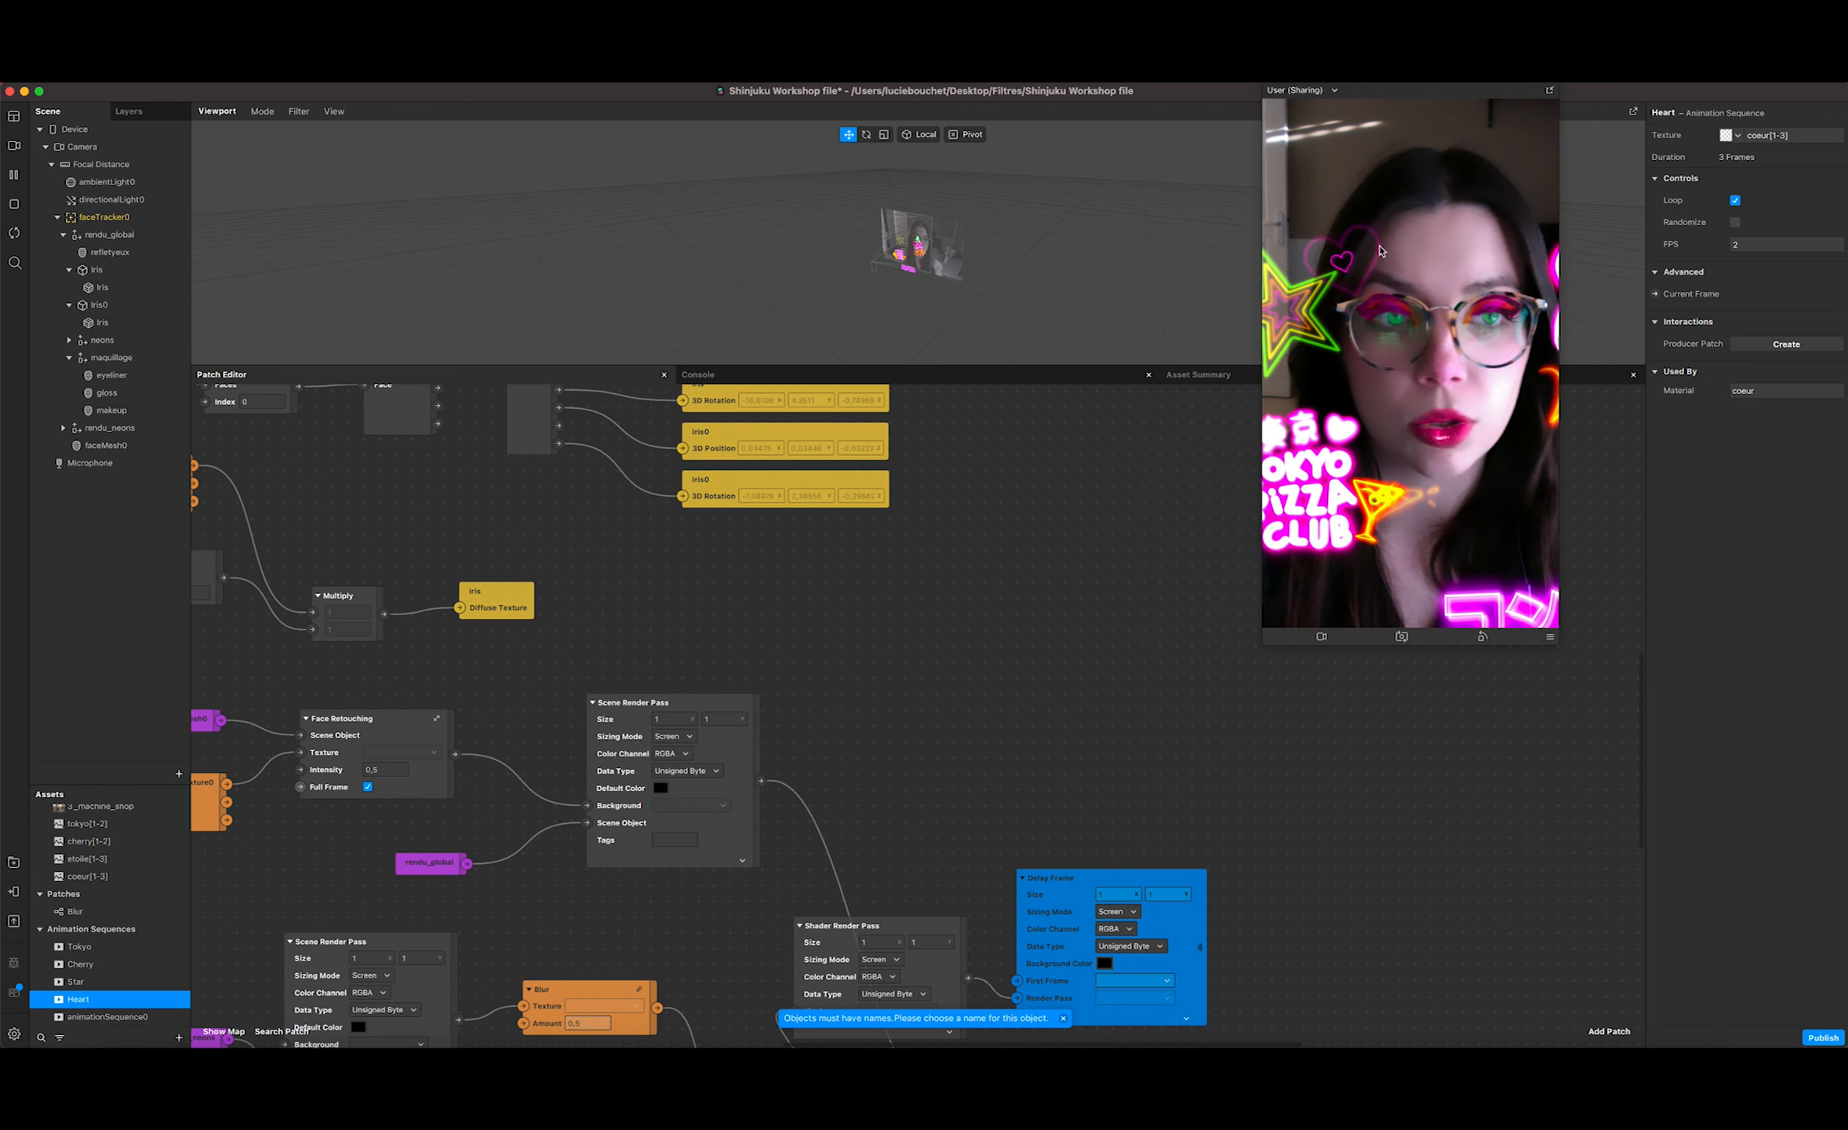
Step: Turn looping of the Heart animation sequence off and back on to compare its playback
left_click(1735, 201)
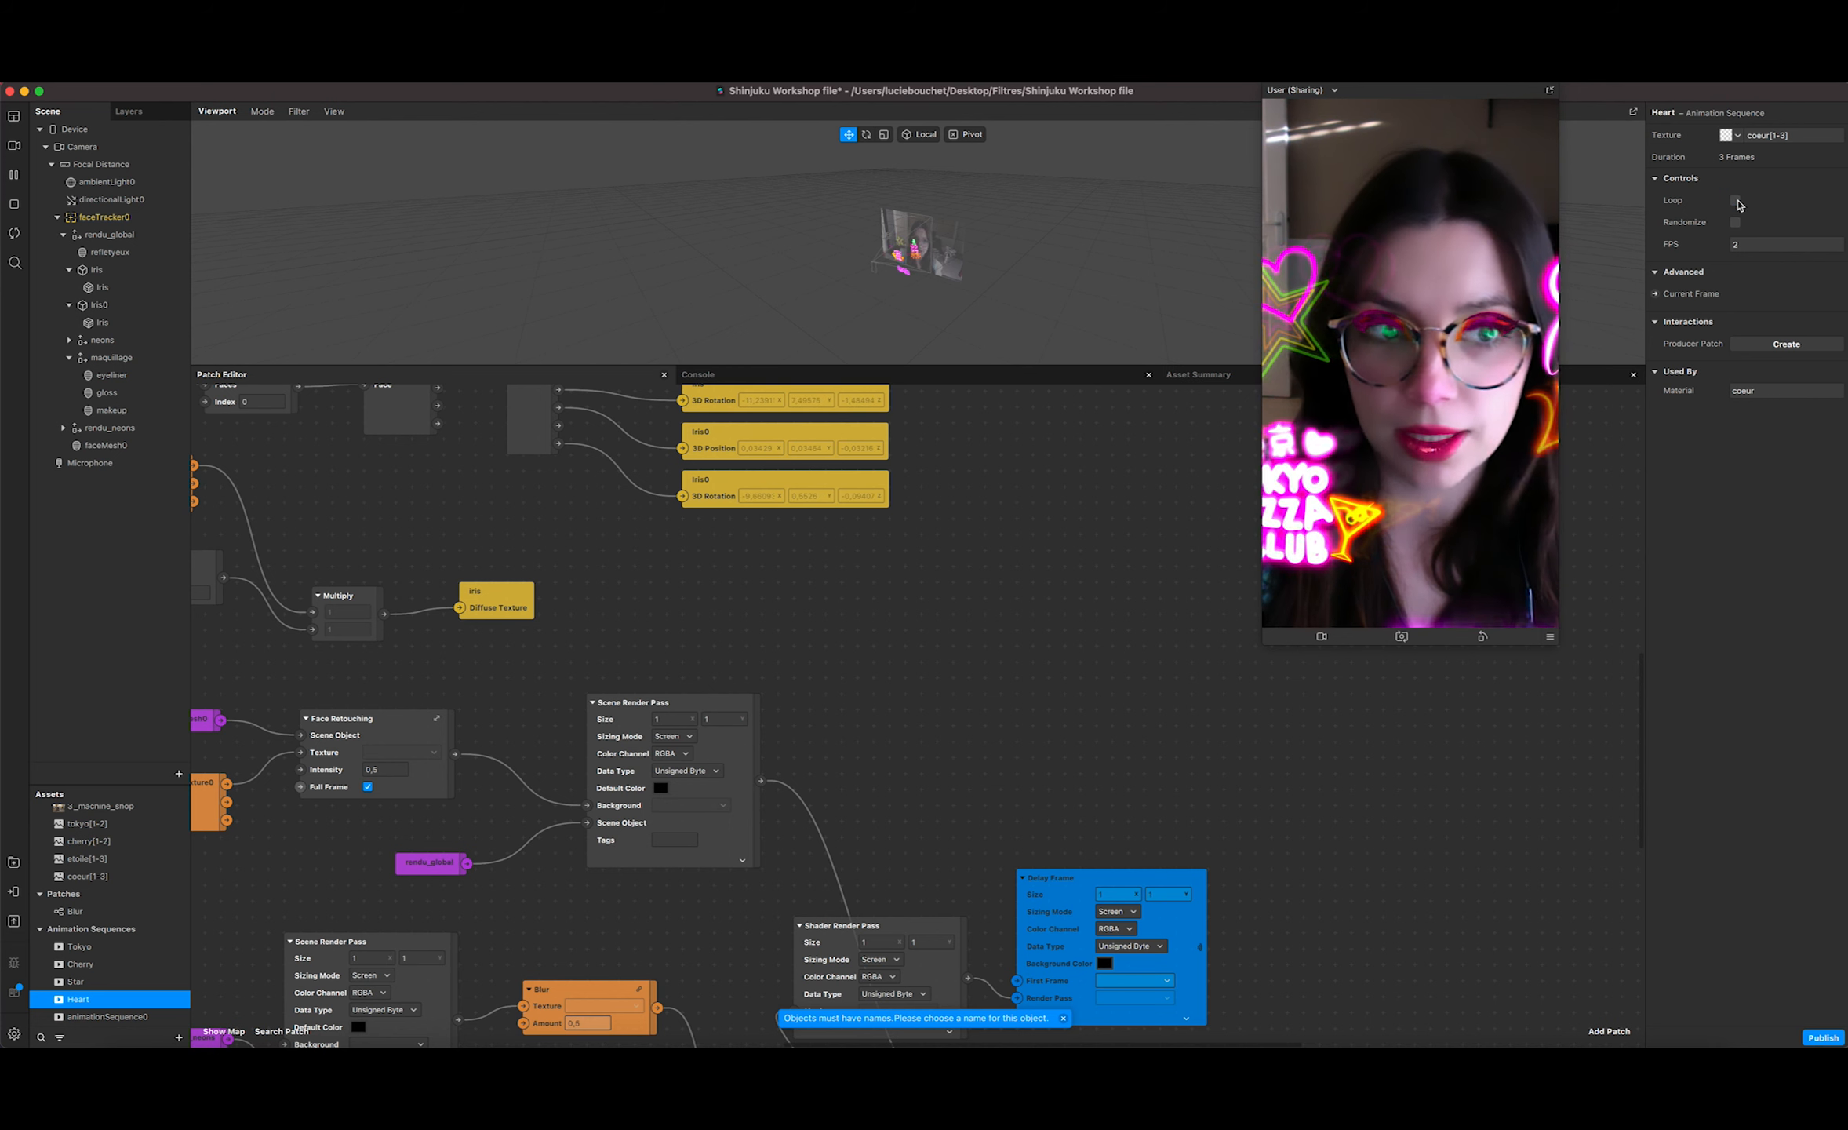
left_click(1736, 201)
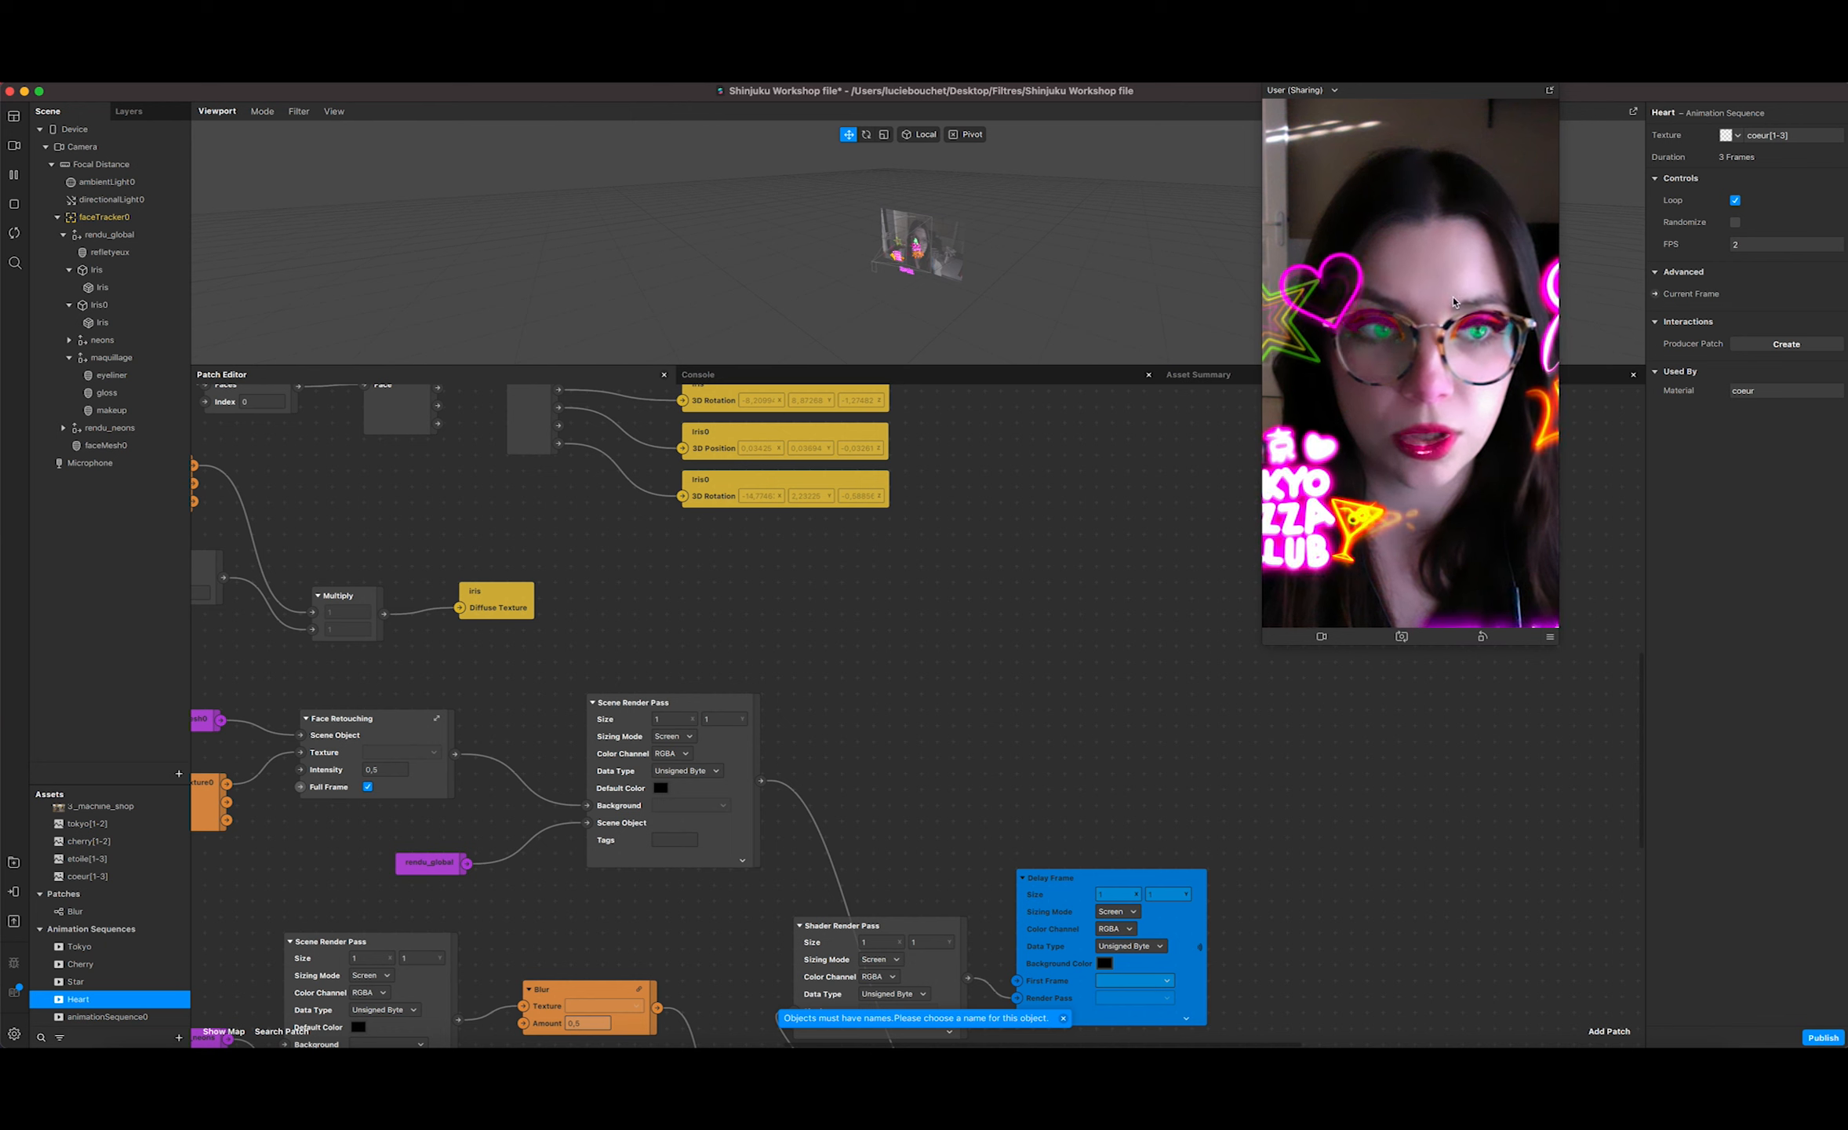
left_click(1736, 200)
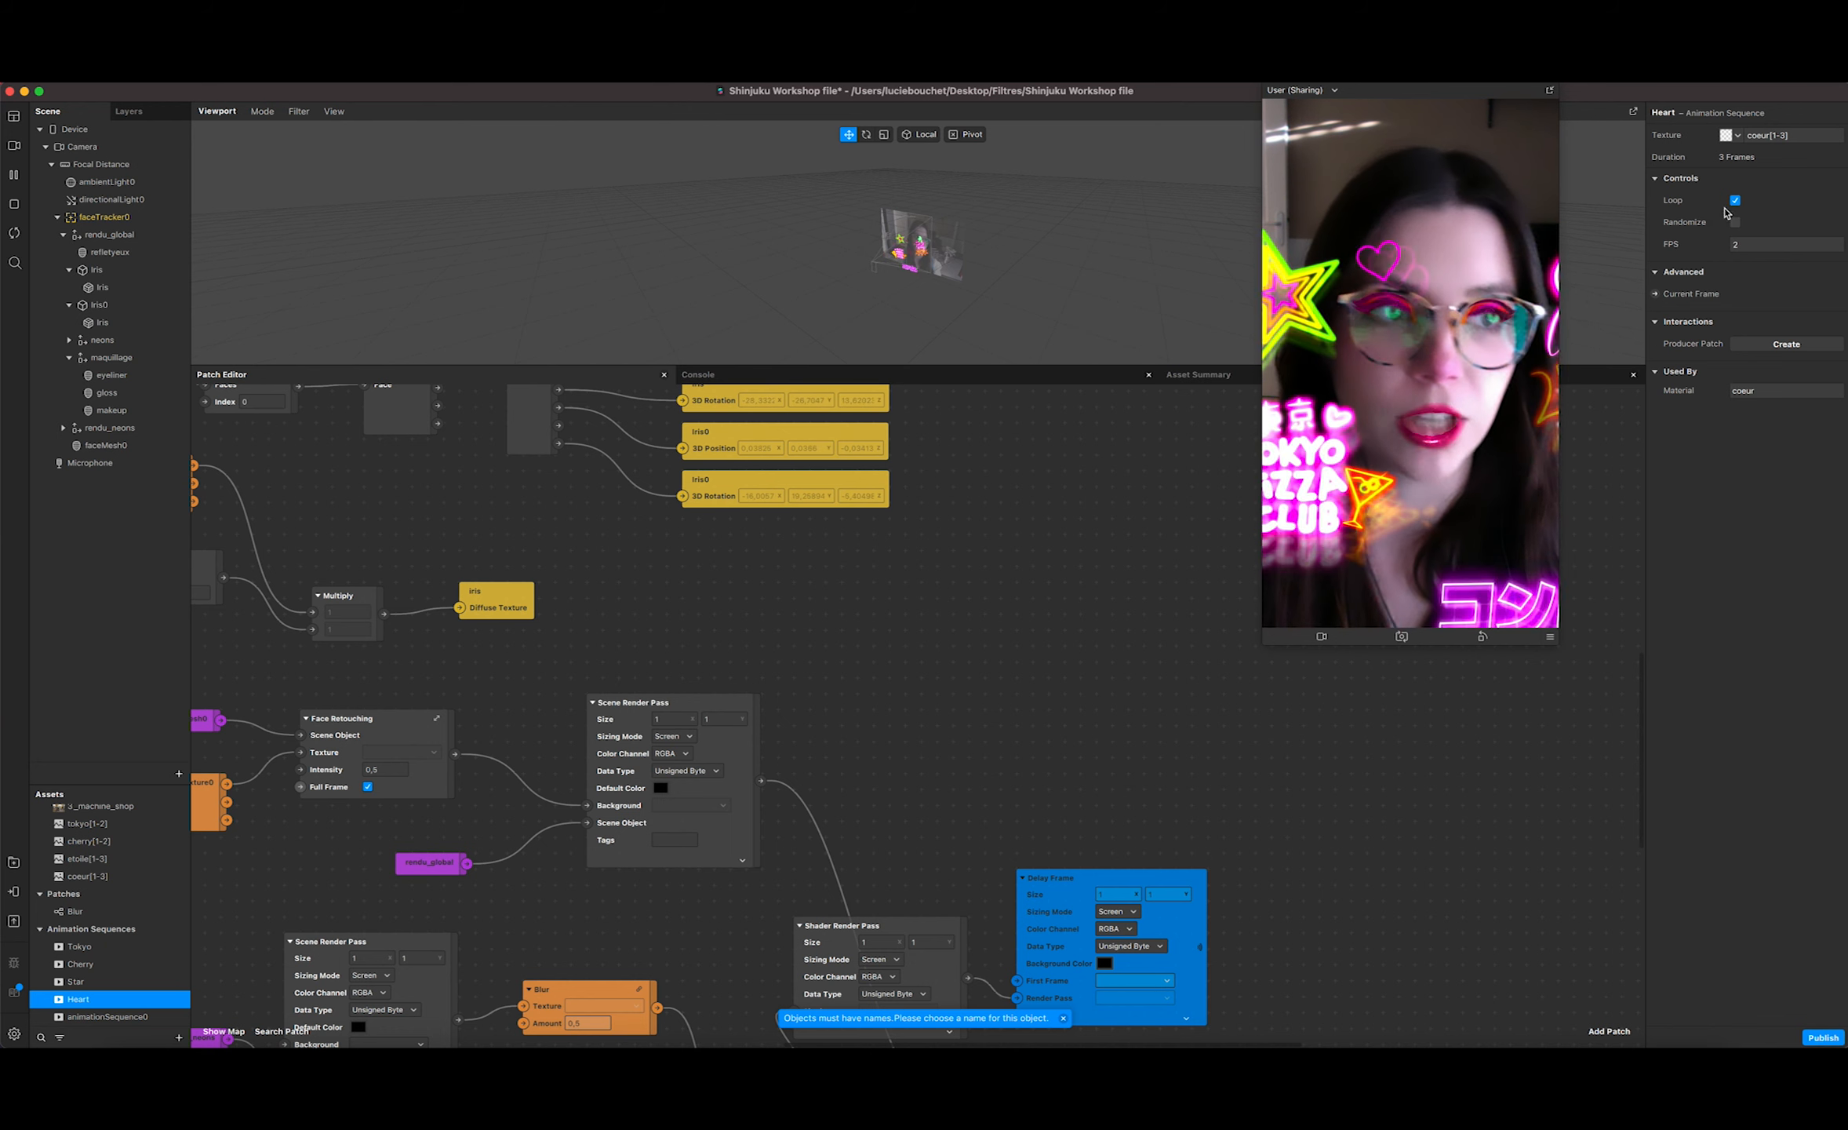